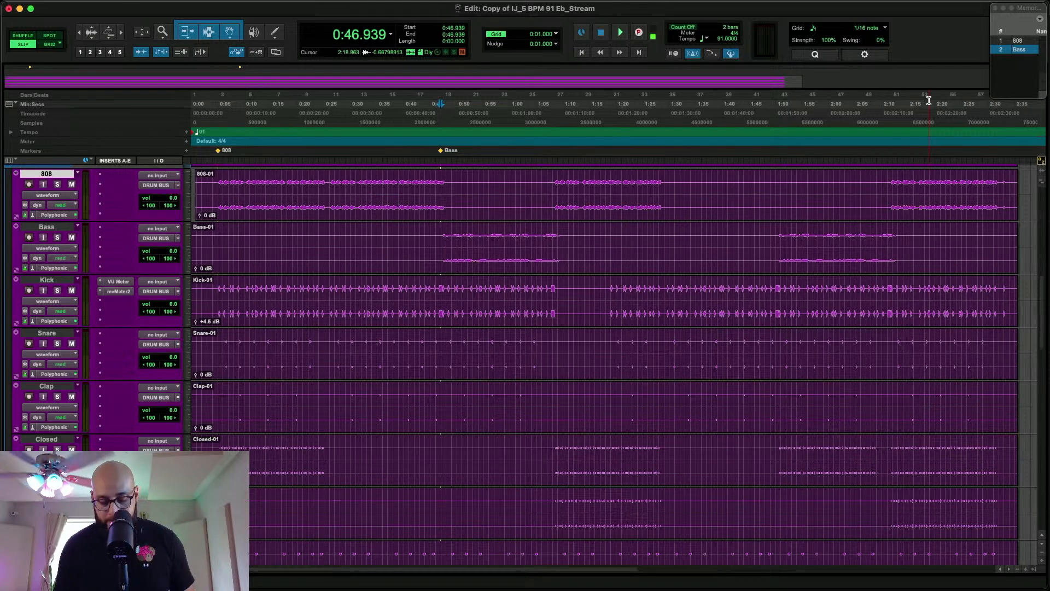
Examine the drum and instrument channels in the mixer and the Master track's Stereo Width plug-in, toggling its bypass on and off
key("super+equal")
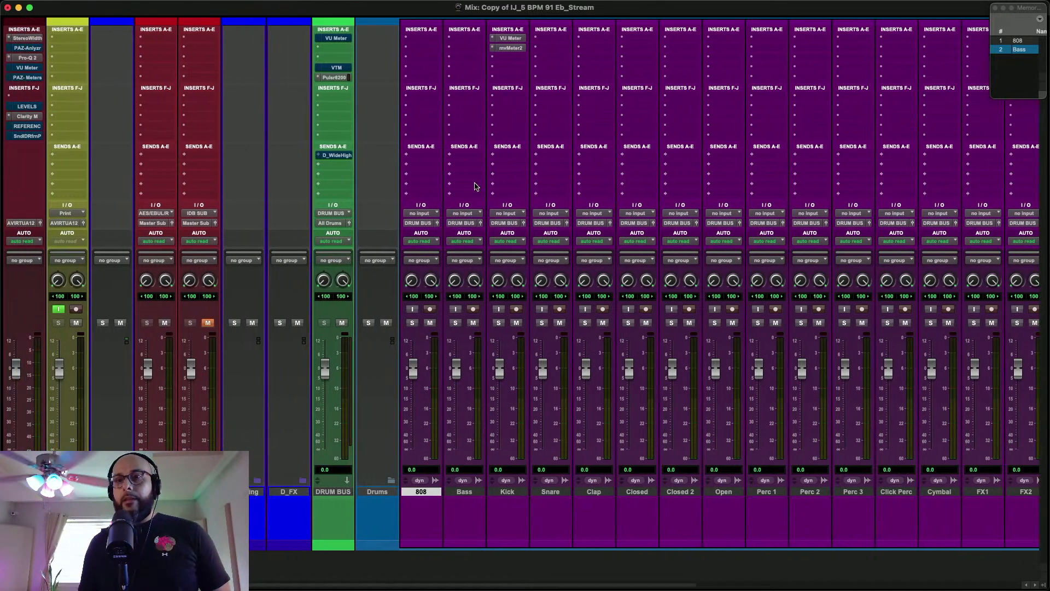
scroll(475, 187, "right", 15)
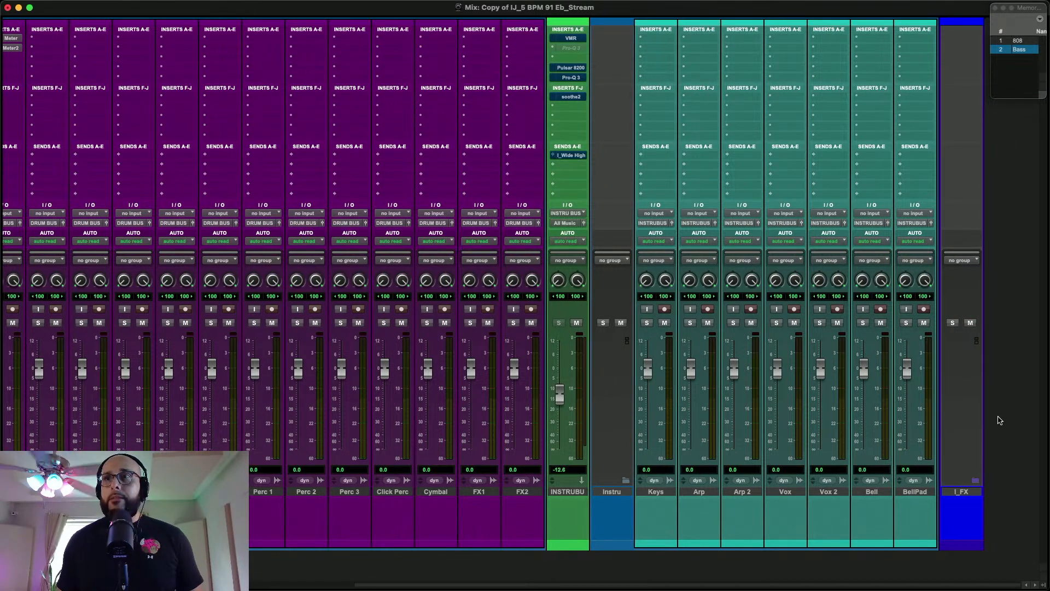
scroll(683, 512, "left", 15)
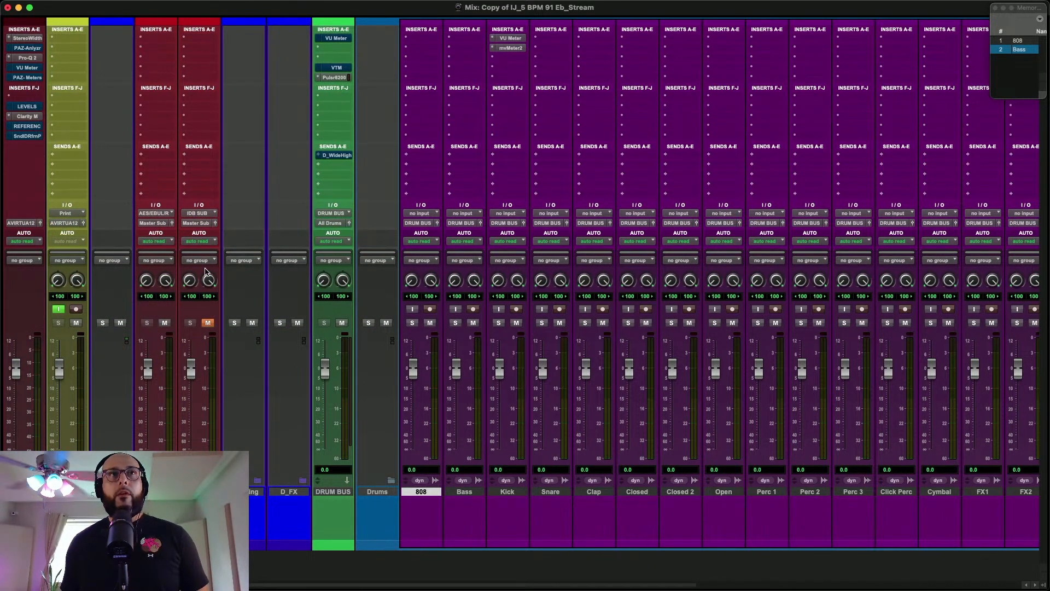
left_click(28, 38)
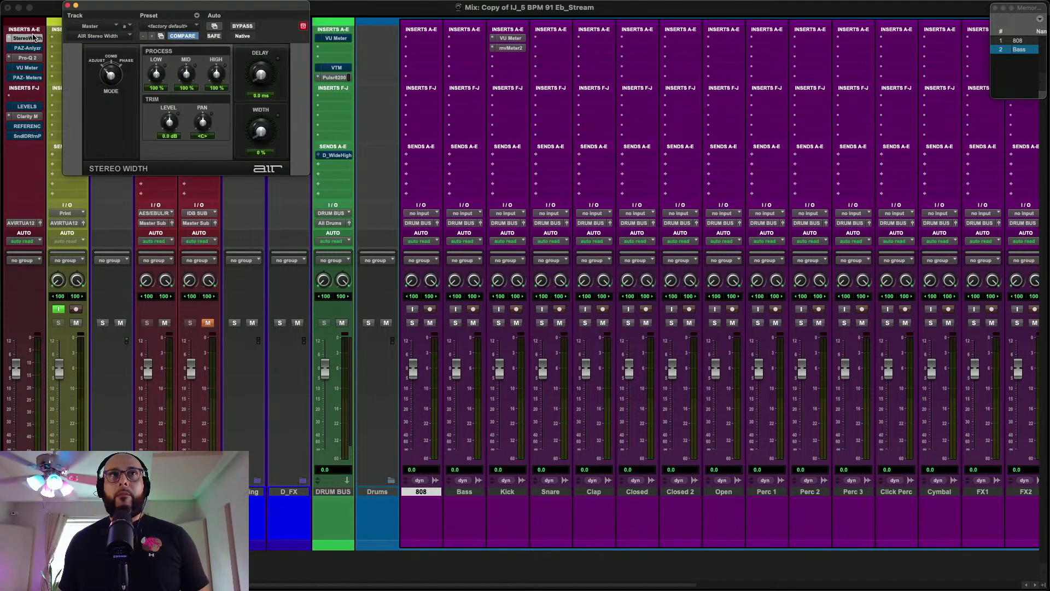
left_click_drag(221, 3, 321, 152)
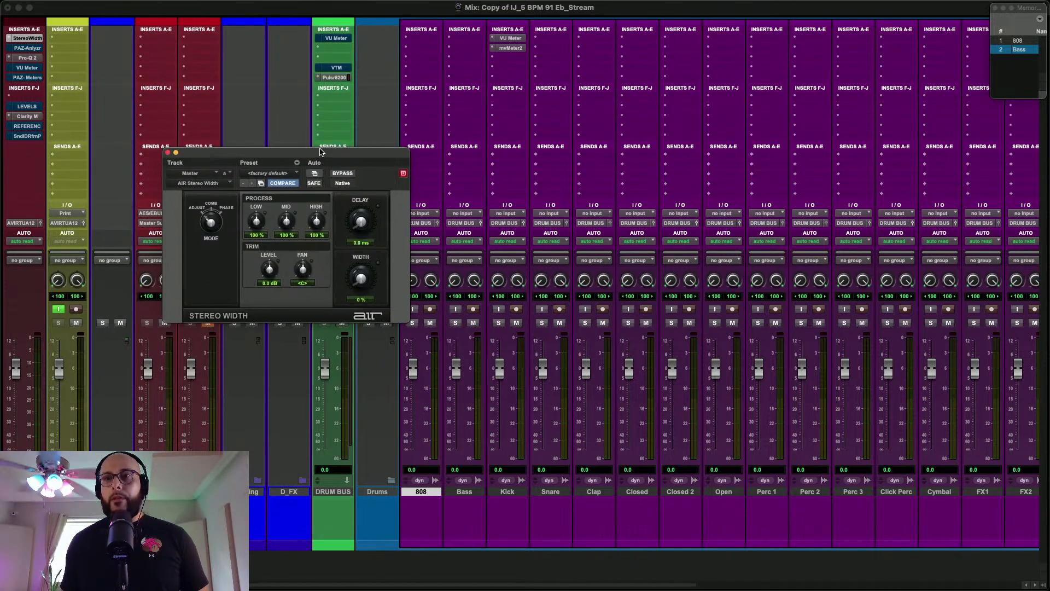
left_click(343, 174)
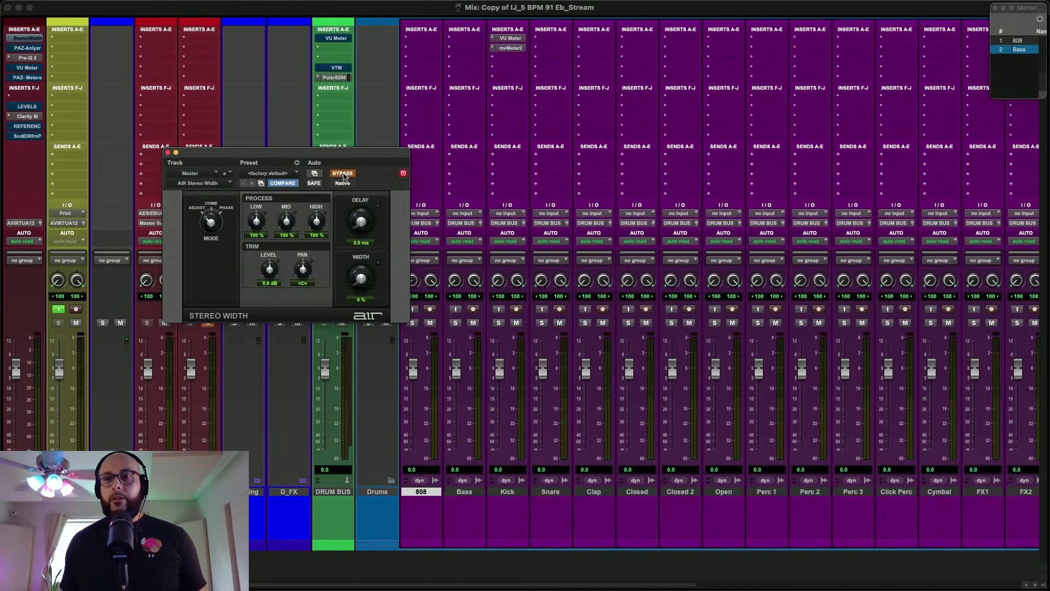
left_click(343, 174)
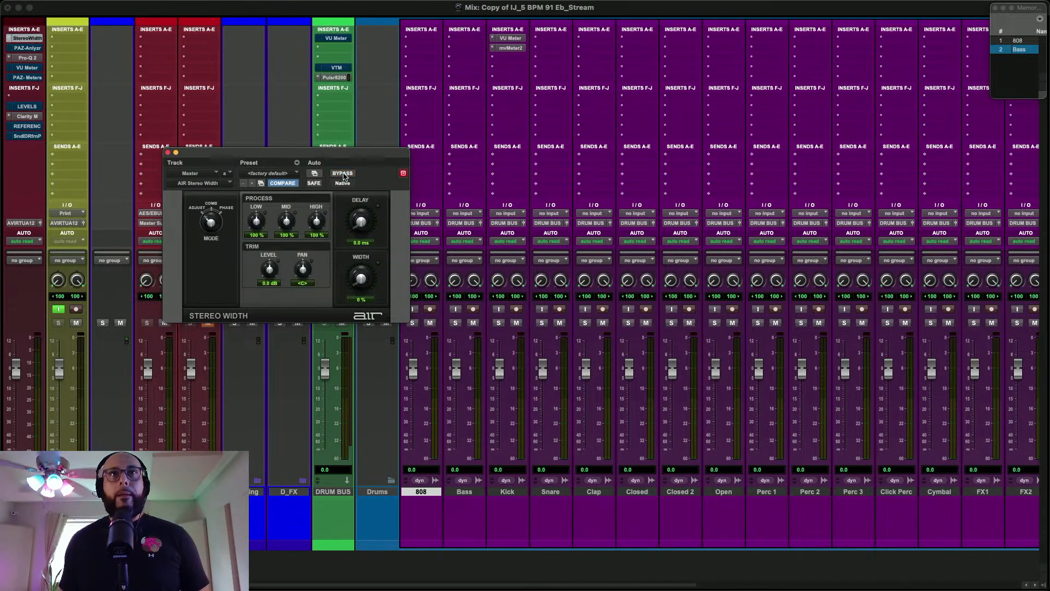
left_click(168, 153)
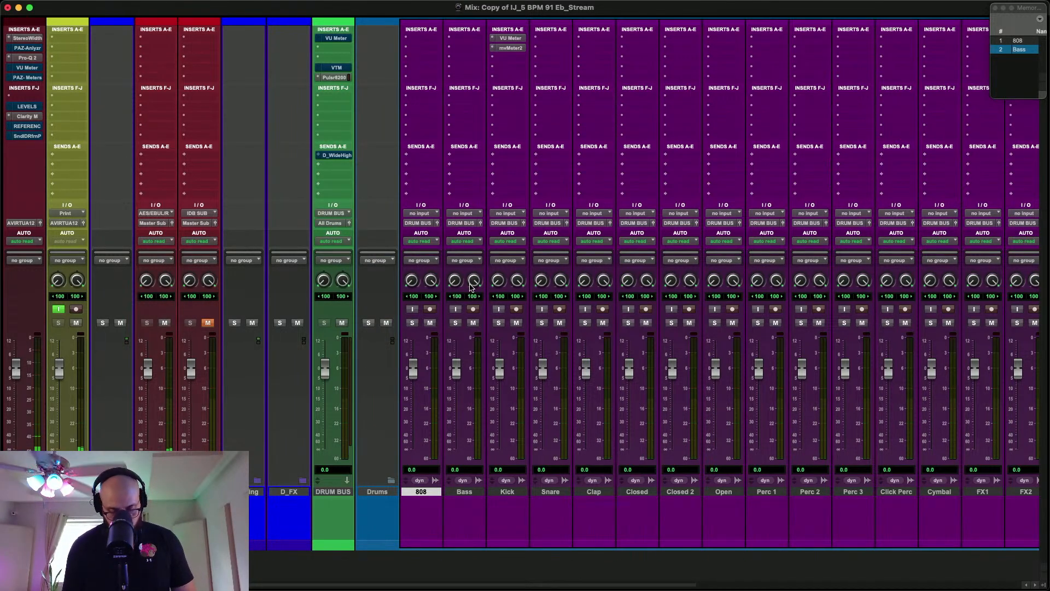
Examine the drum and instrument tracks in the Edit and Mix windows during playback, briefly soloing Keys, and stop playback
key("super+equal")
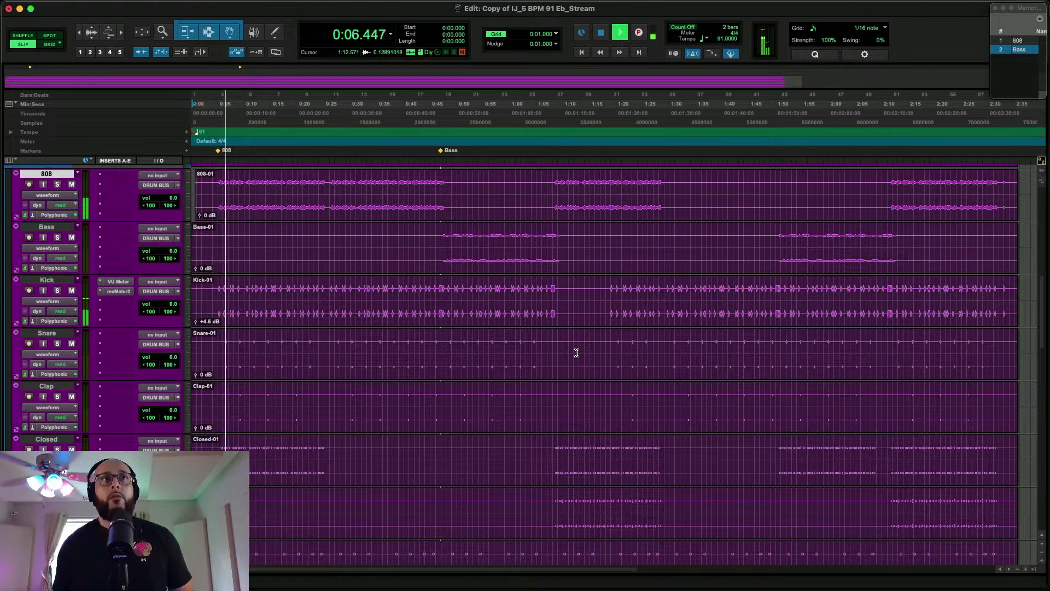
scroll(621, 452, "down", 10)
scroll(622, 453, "down", 2)
scroll(622, 453, "up", 6)
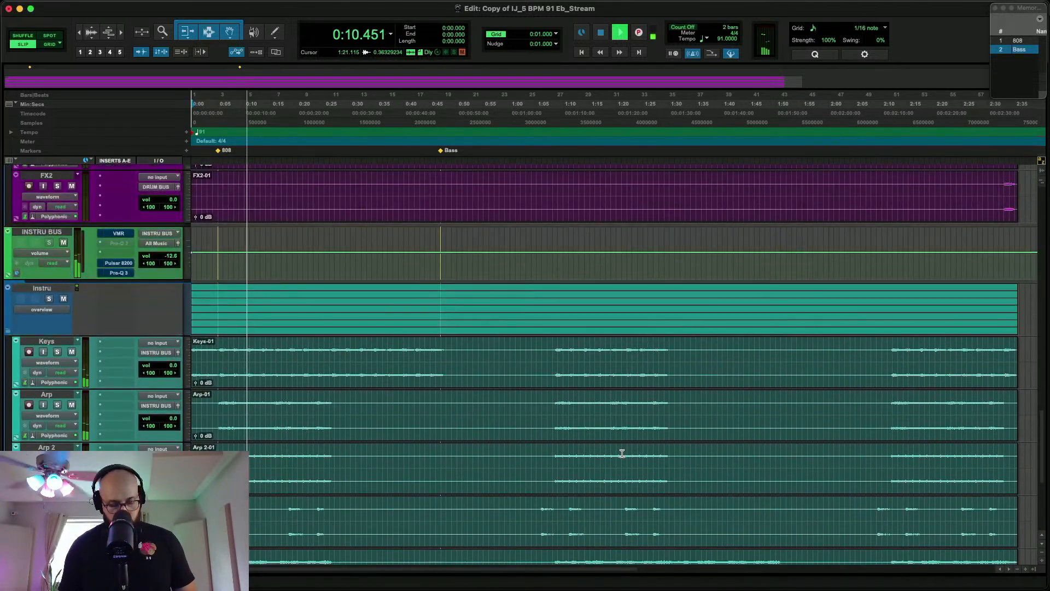
key("super+equal")
scroll(809, 392, "right", 10)
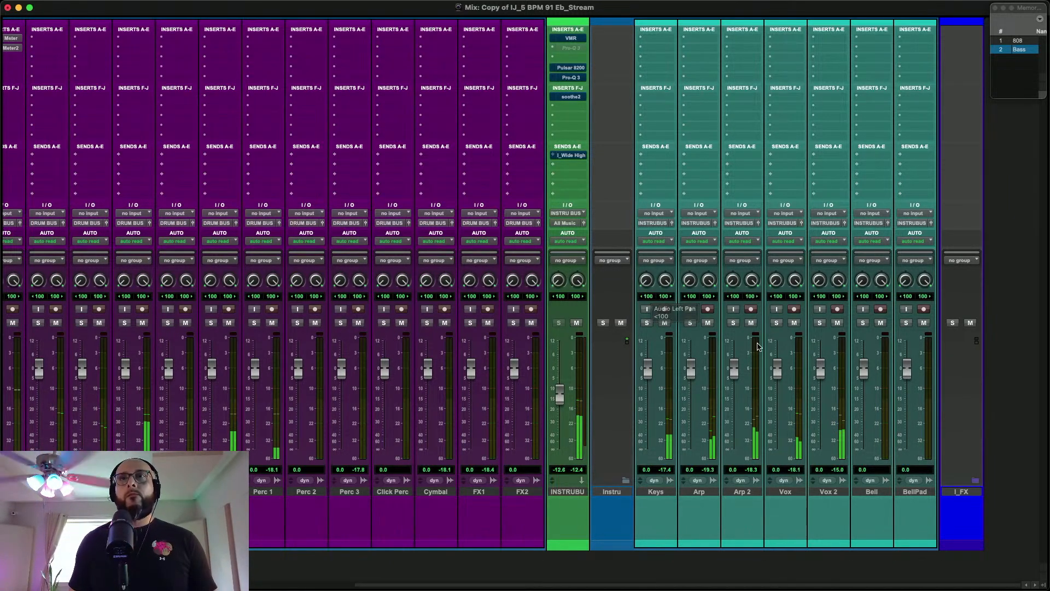
left_click(647, 322)
left_click(647, 323)
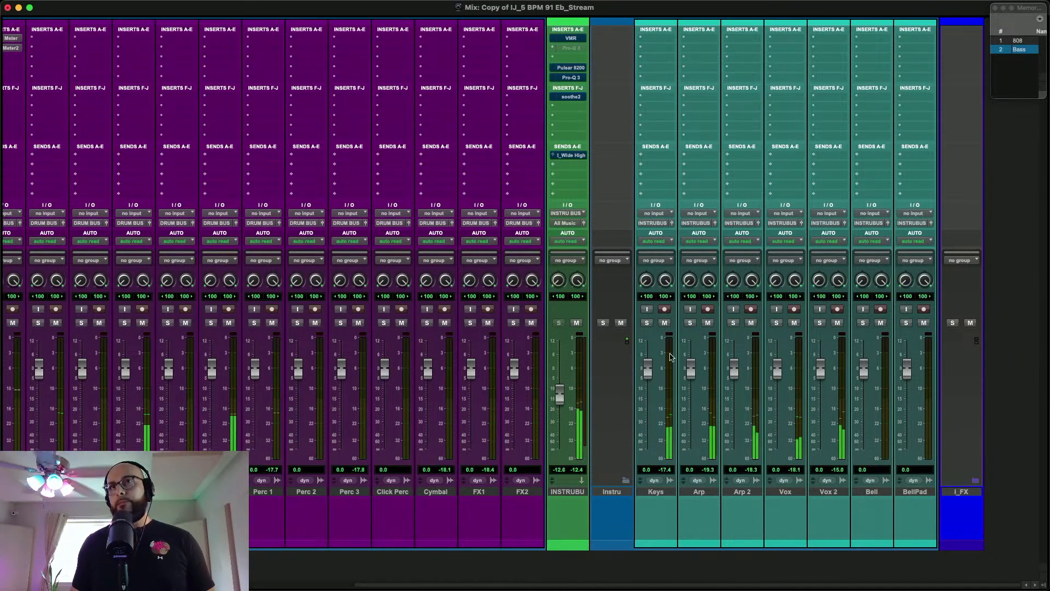
scroll(249, 116, "left", 10)
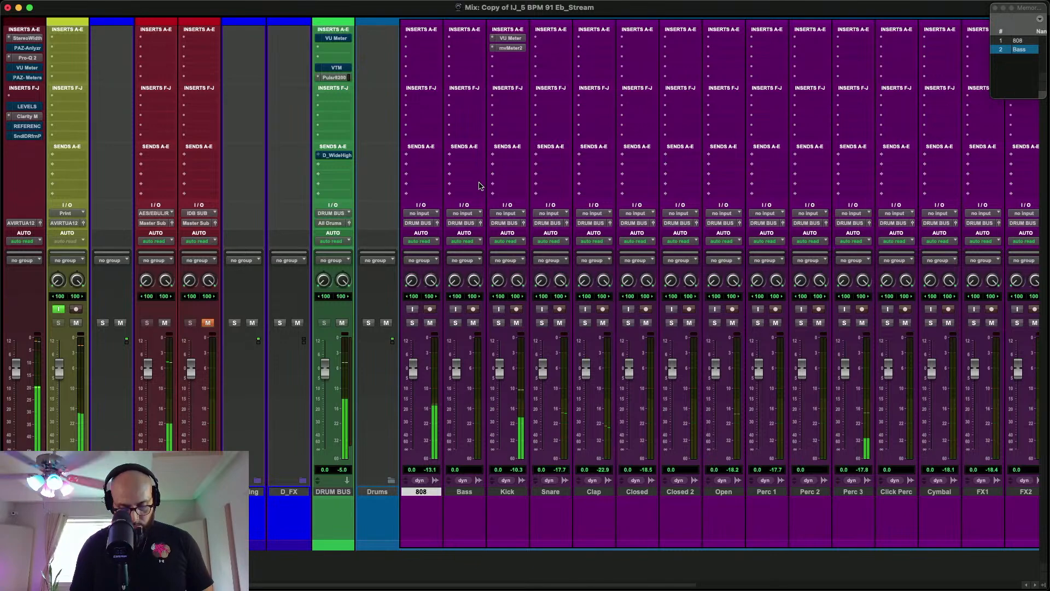
key("super+equal")
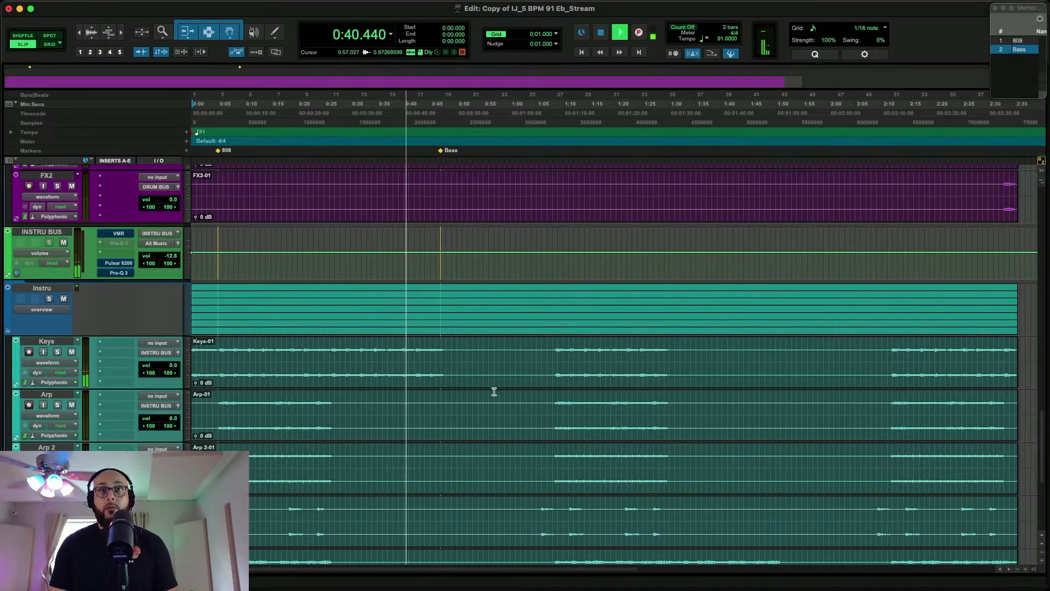
double_click(528, 376)
scroll(529, 376, "down", 5)
scroll(530, 380, "up", 15)
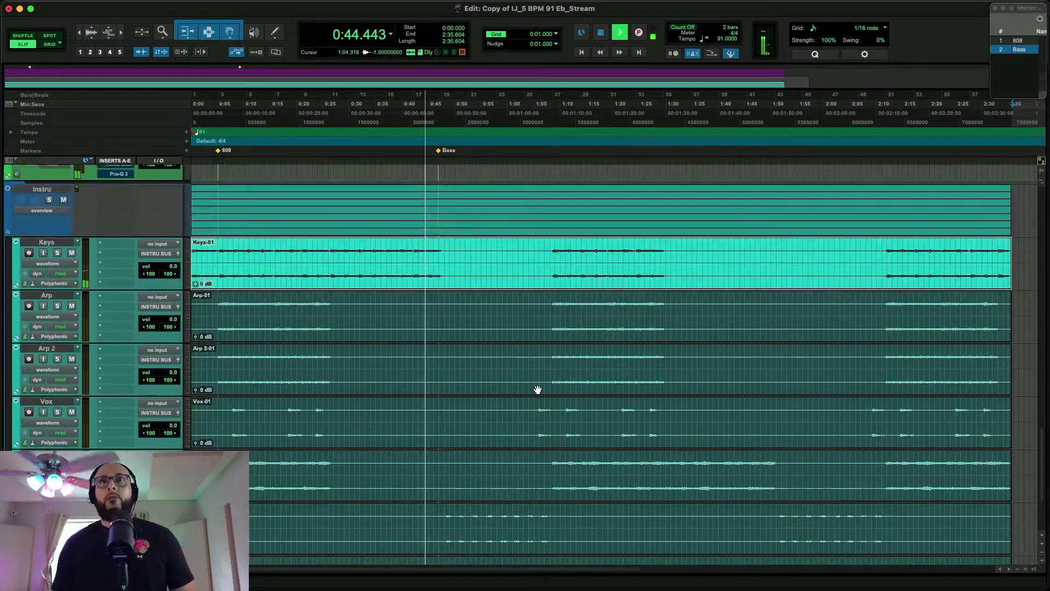
key("space")
Place the playback cursor where the 808 part begins and move the VU Meter plug-in from Kick to the 808 track, opening its window
scroll(537, 387, "down", 5)
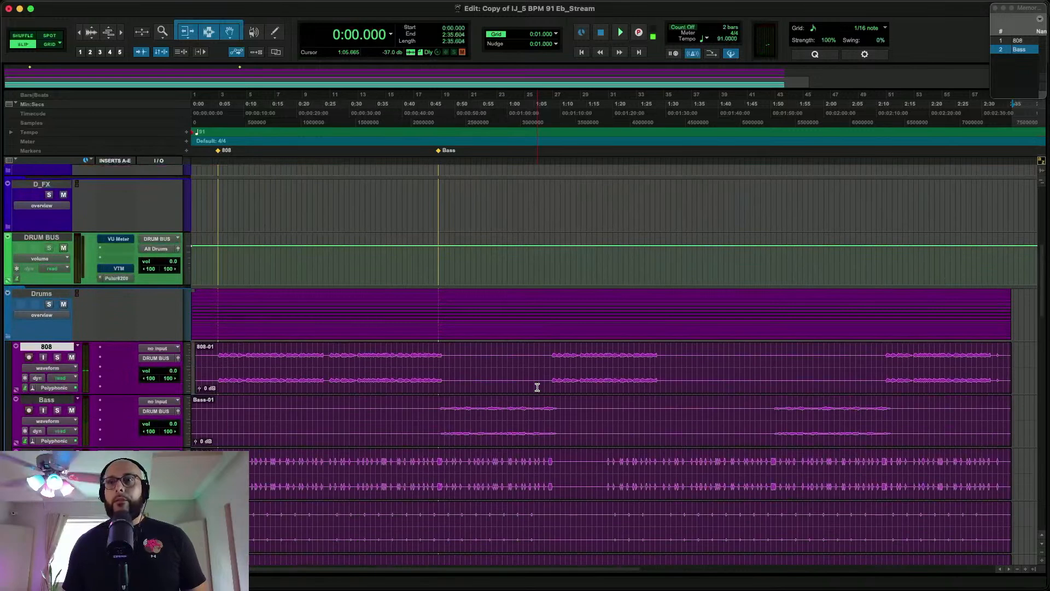
left_click(220, 360)
key("super+equal")
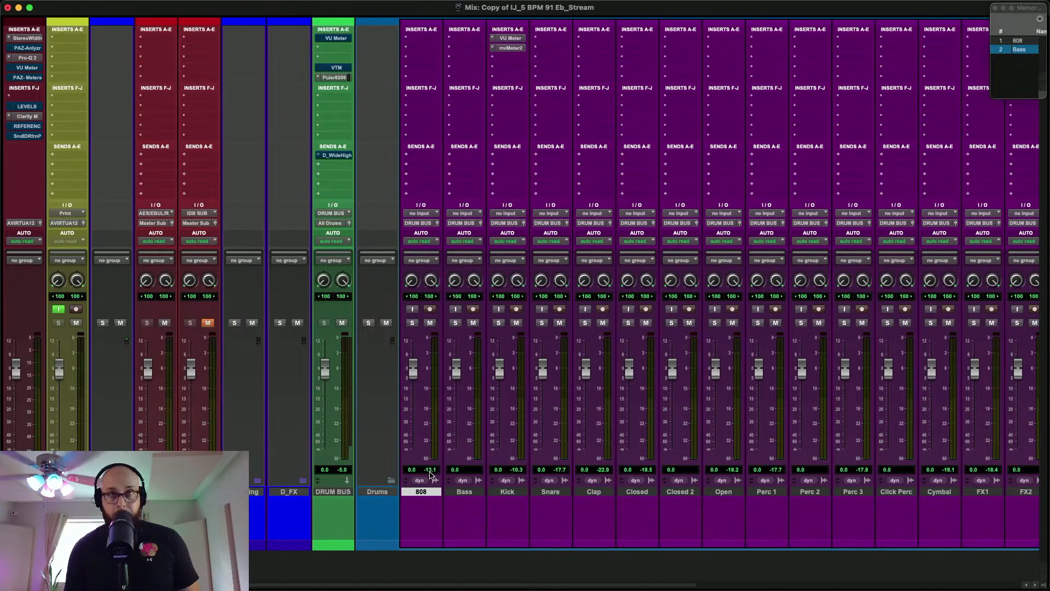
key("super+equal")
left_click_drag(114, 449, 117, 343)
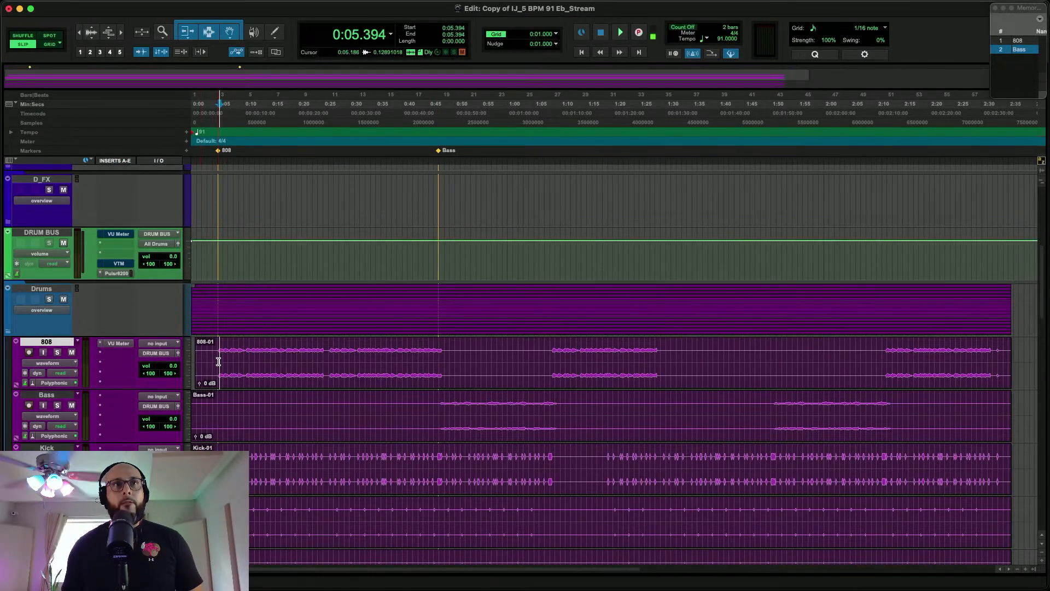
left_click(118, 345)
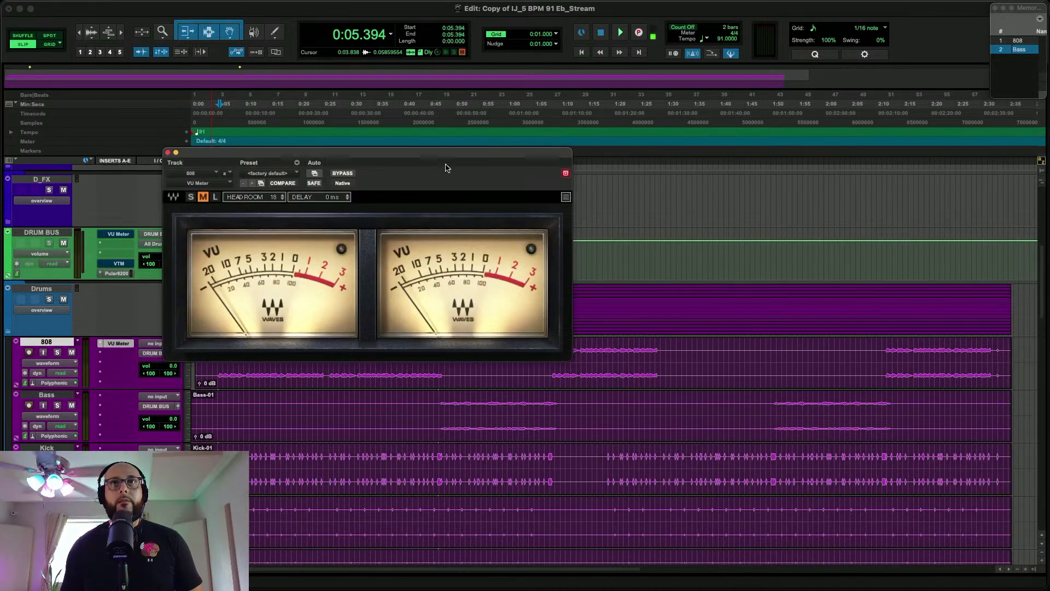
left_click_drag(447, 155, 672, 100)
Play the 808 track soloed against the VU Meter and lower its clip gain to -0.5 dB
key("space")
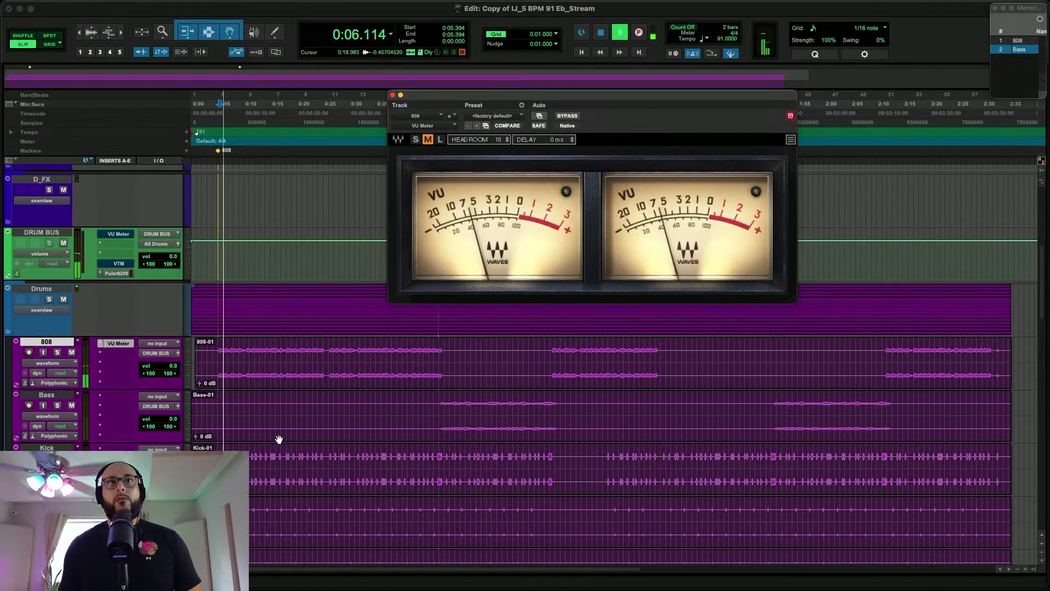
left_click(57, 352)
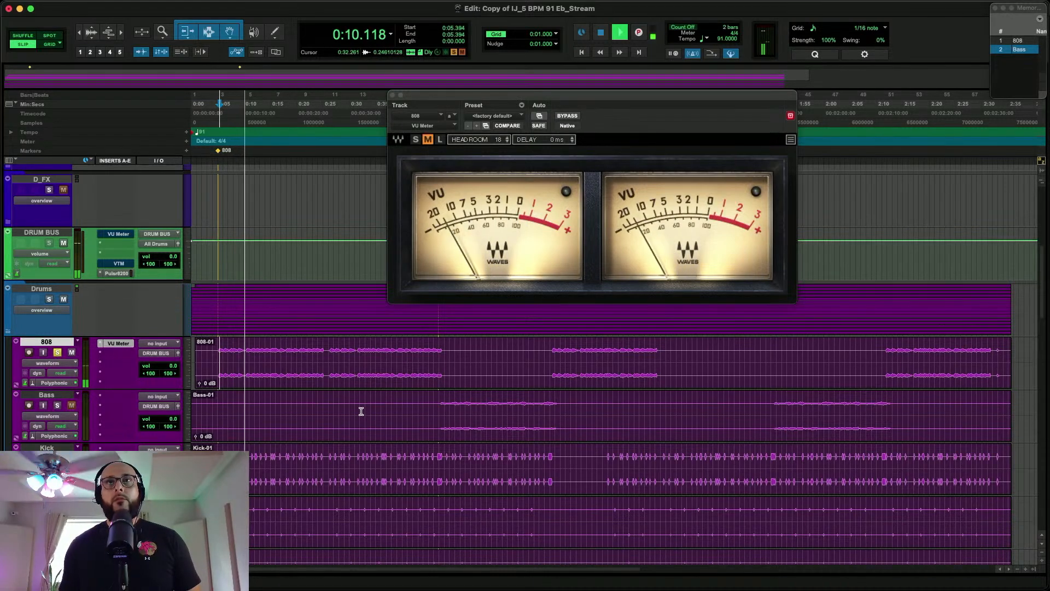
left_click(379, 378)
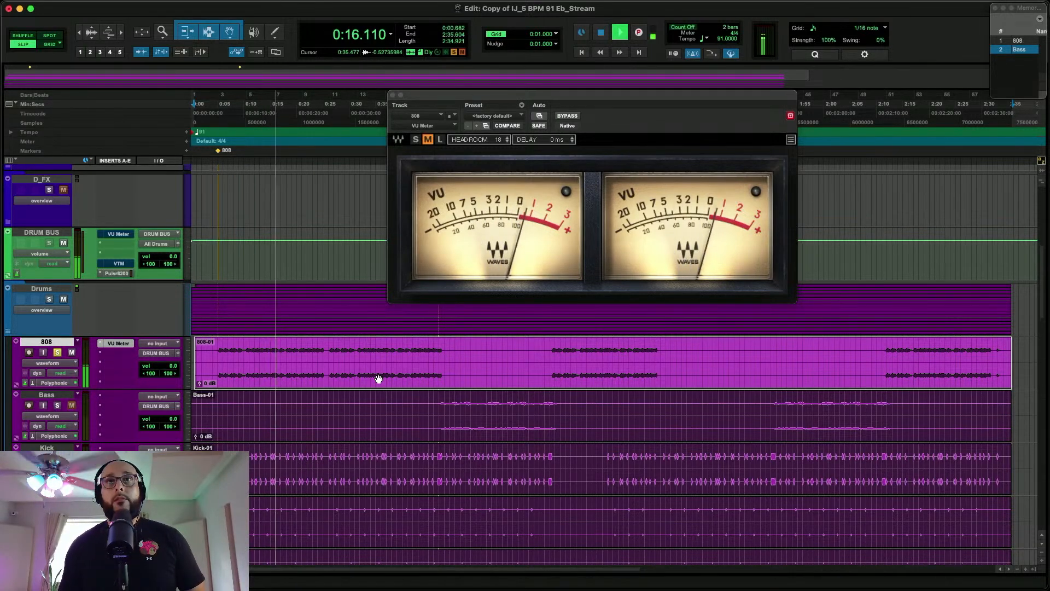
key("ctrl+shift+Down")
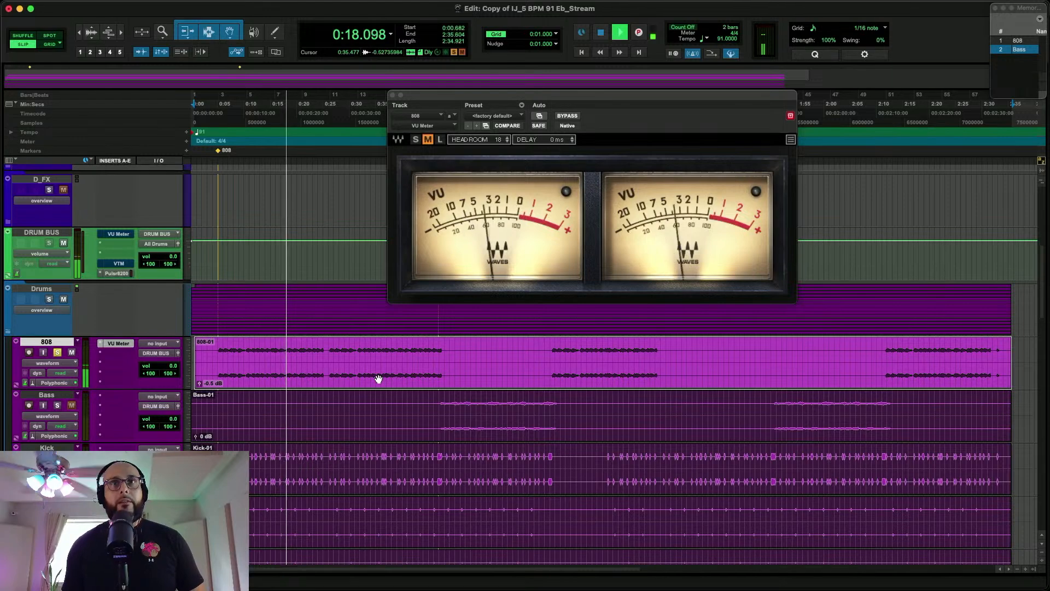
key("space")
Move the VU Meter plug-in from the 808 track to the Bass track and leave only Bass soloed
left_click(58, 405)
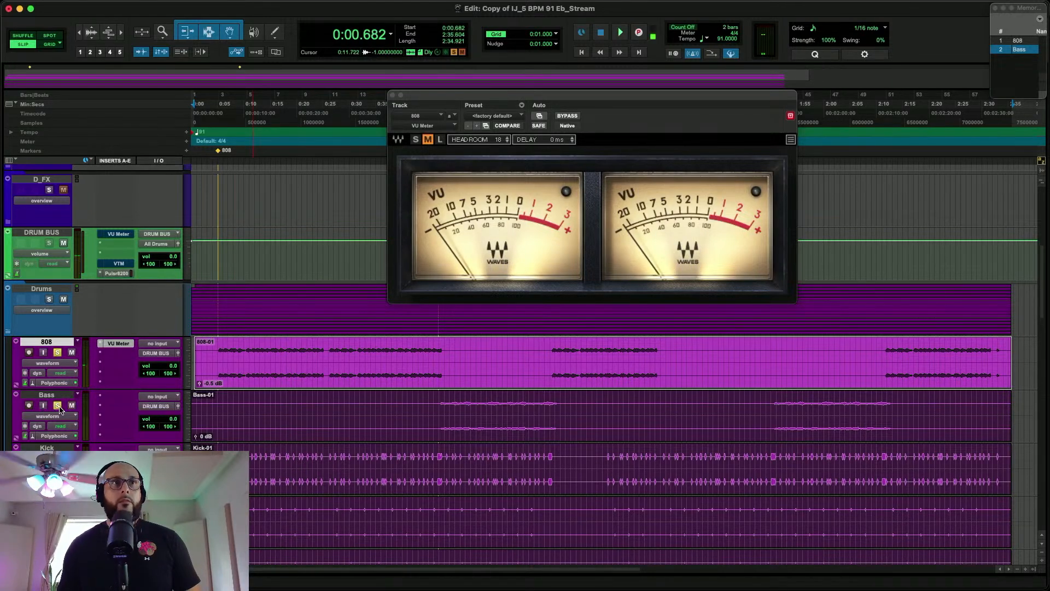
left_click_drag(121, 354, 120, 399)
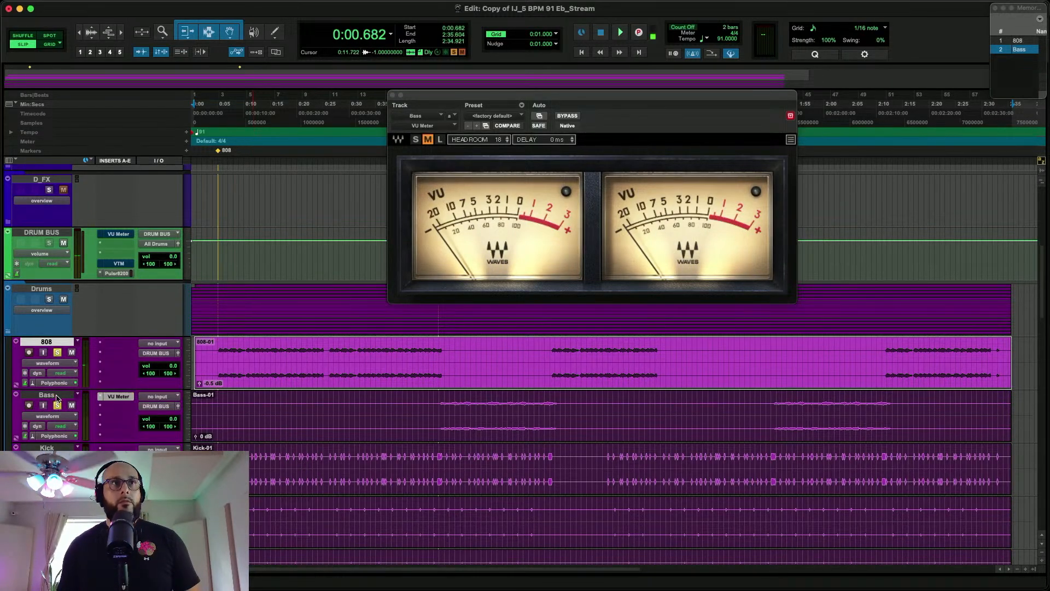
left_click(58, 353)
Play the soloed Bass track from where its part begins to check its level on the VU Meter
left_click(439, 408)
key("space")
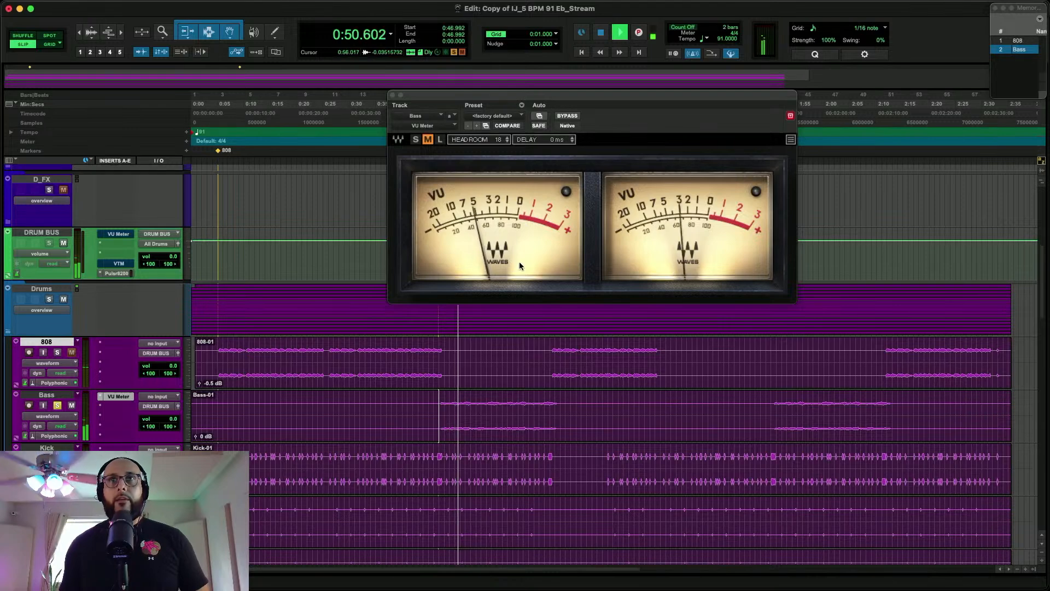
left_click(434, 428)
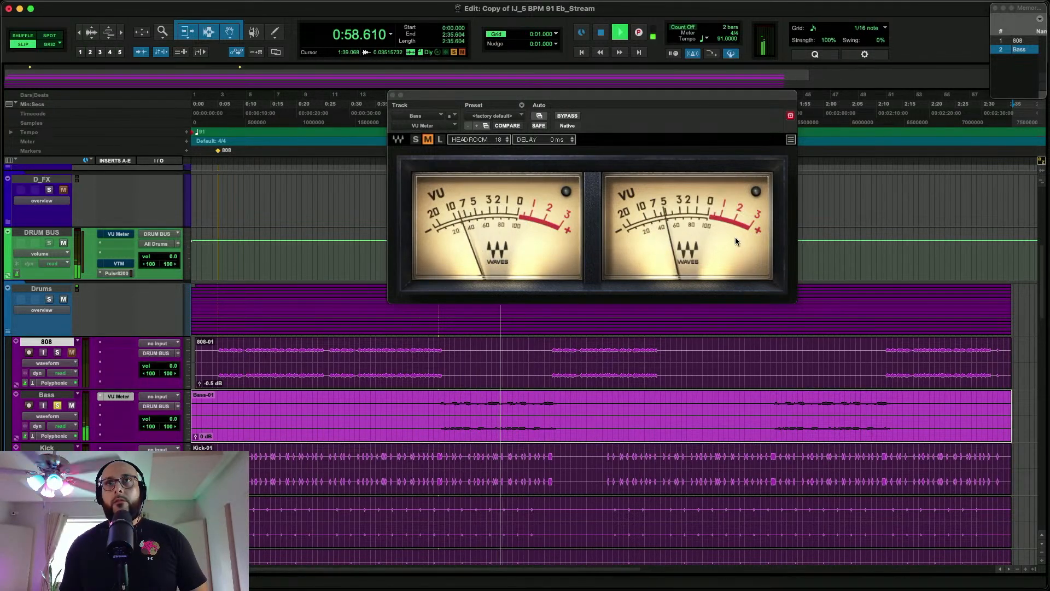
key("space")
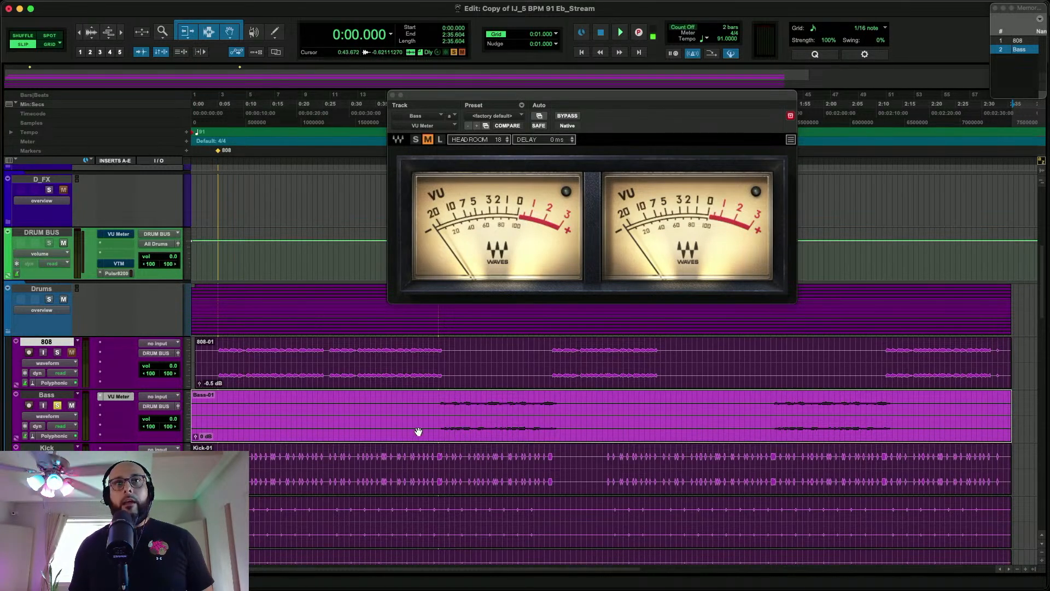
Replay the Bass part from its start and set the Bass clip's gain to +1.5 dB against the VU Meter
left_click(440, 411)
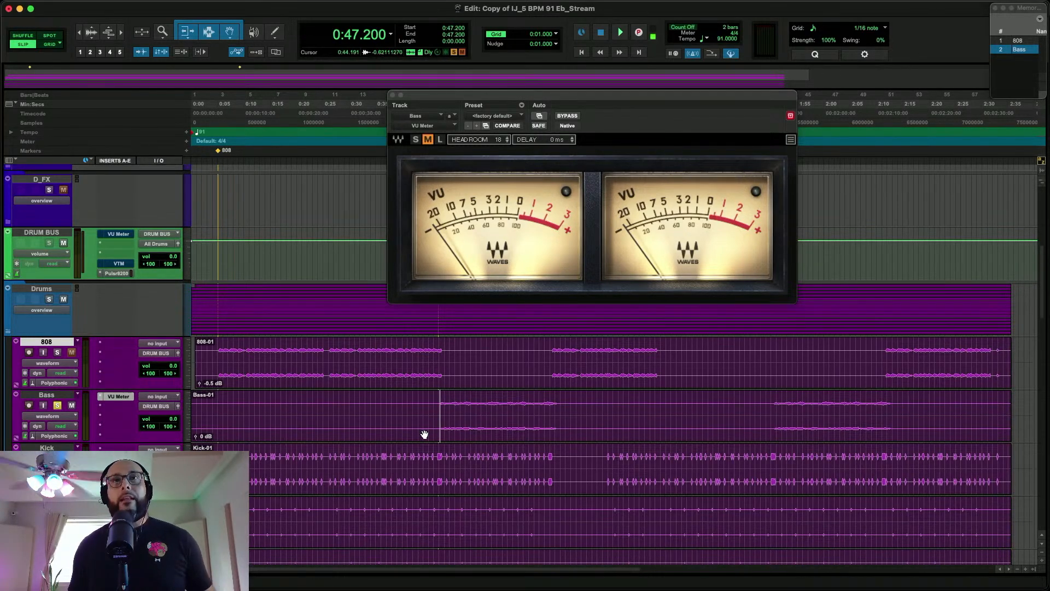
left_click(425, 435)
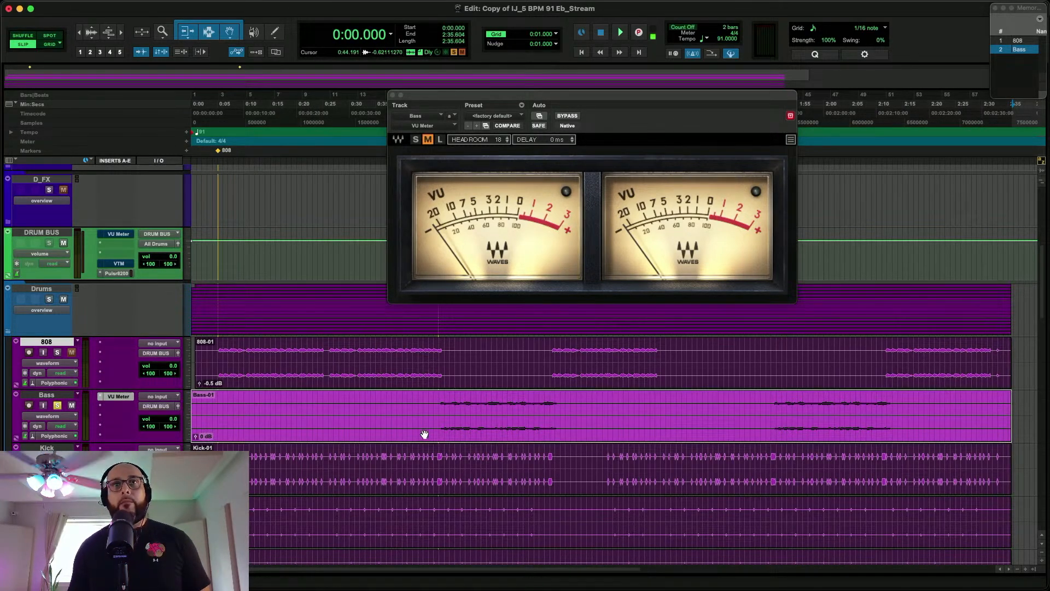
left_click(440, 406)
key("space")
left_click(425, 435)
key("ctrl+shift+Up")
key("ctrl+shift+Up")
key("ctrl+shift+Up")
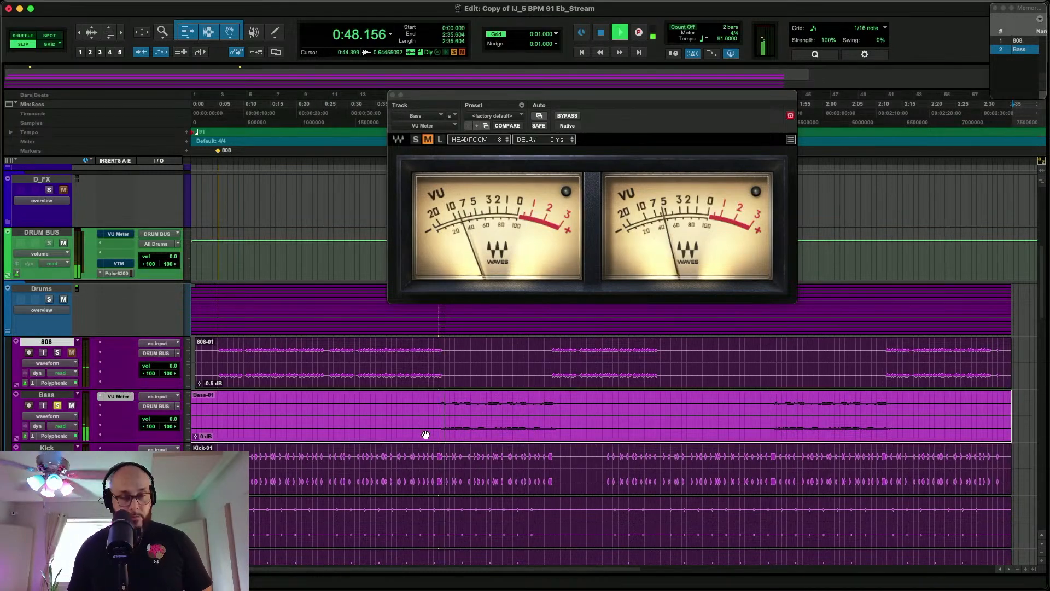
key("ctrl+shift+Up")
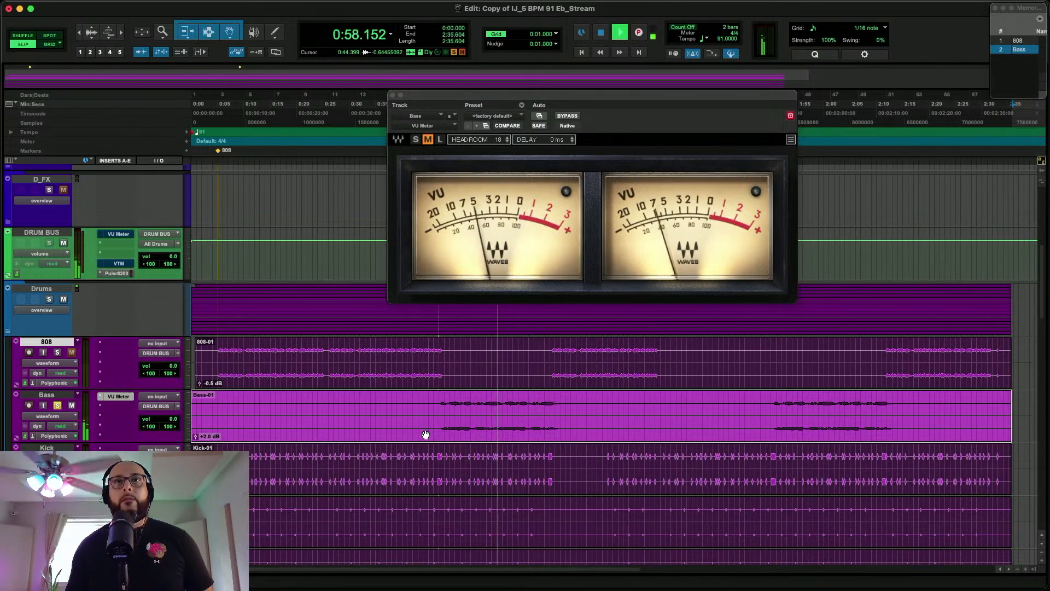
key("ctrl+shift+Down")
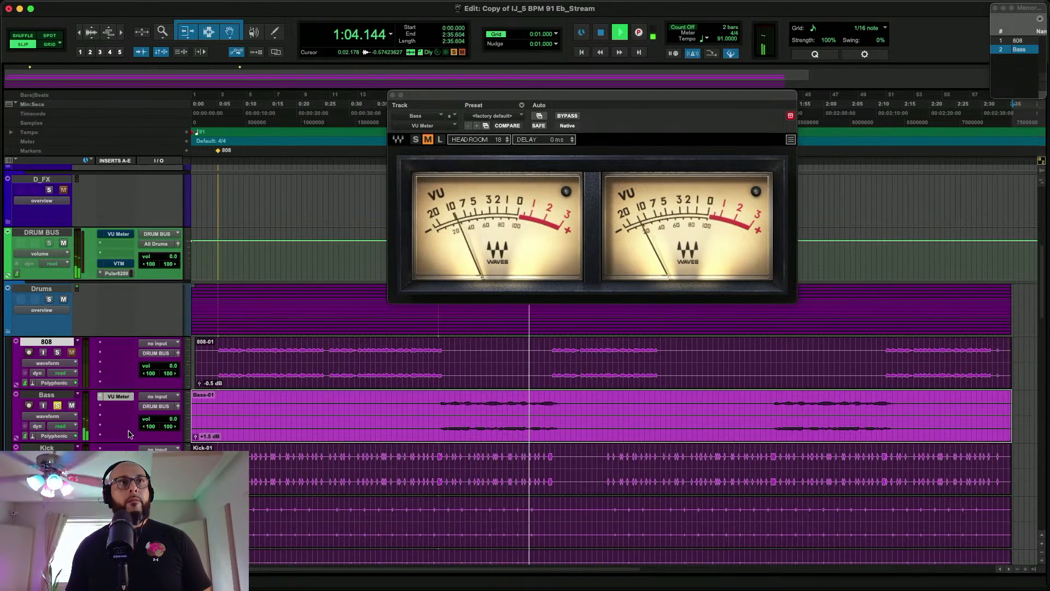
key("space")
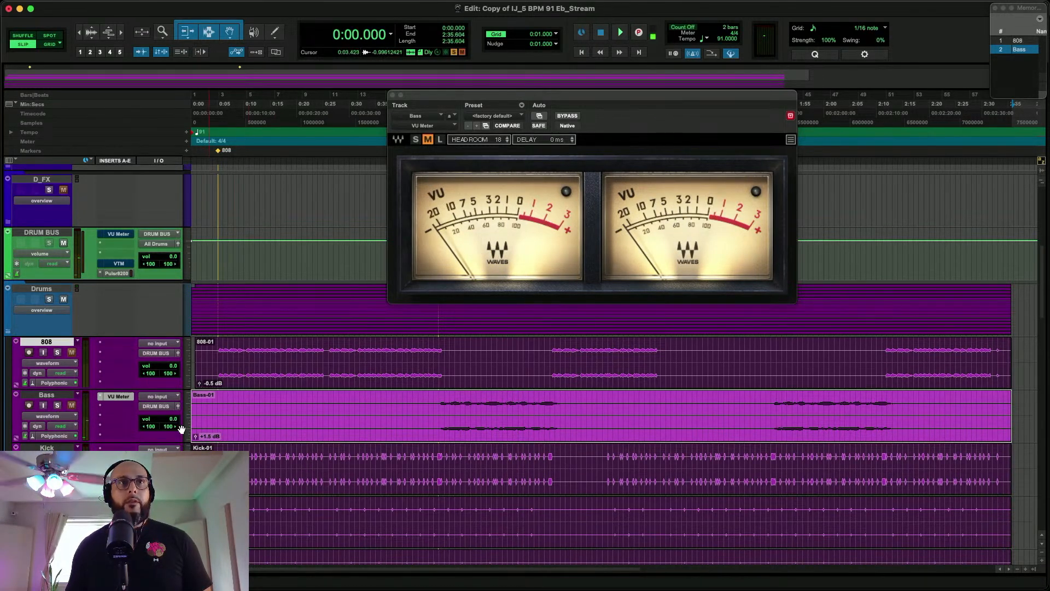
Move the VU Meter plug-in from the Bass track to the Kick track
left_click_drag(121, 449, 121, 449)
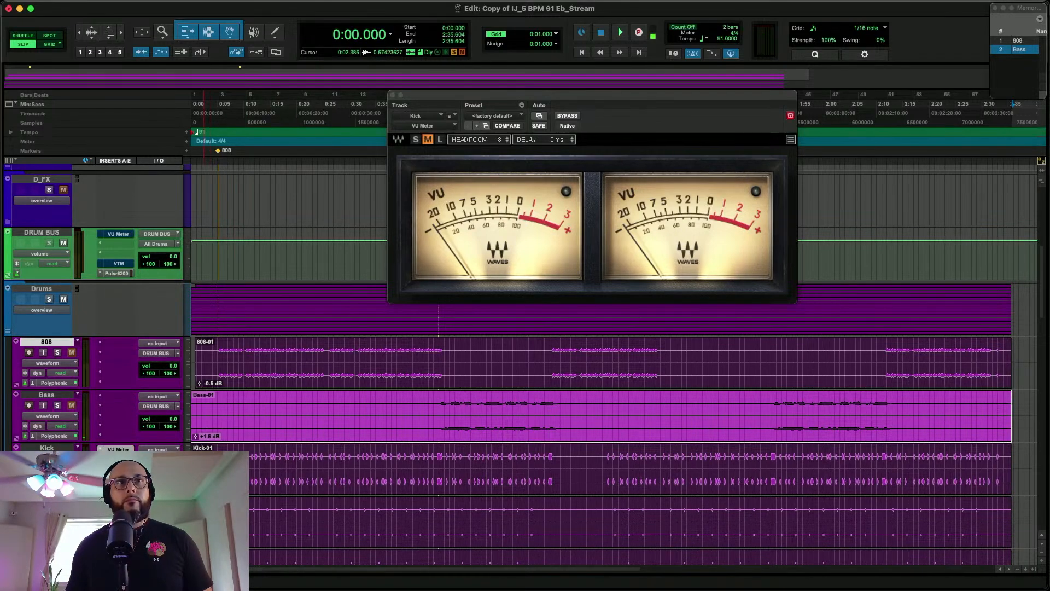
Play the soloed Kick track from about 0:05 to check its level on the VU Meter
left_click(219, 465)
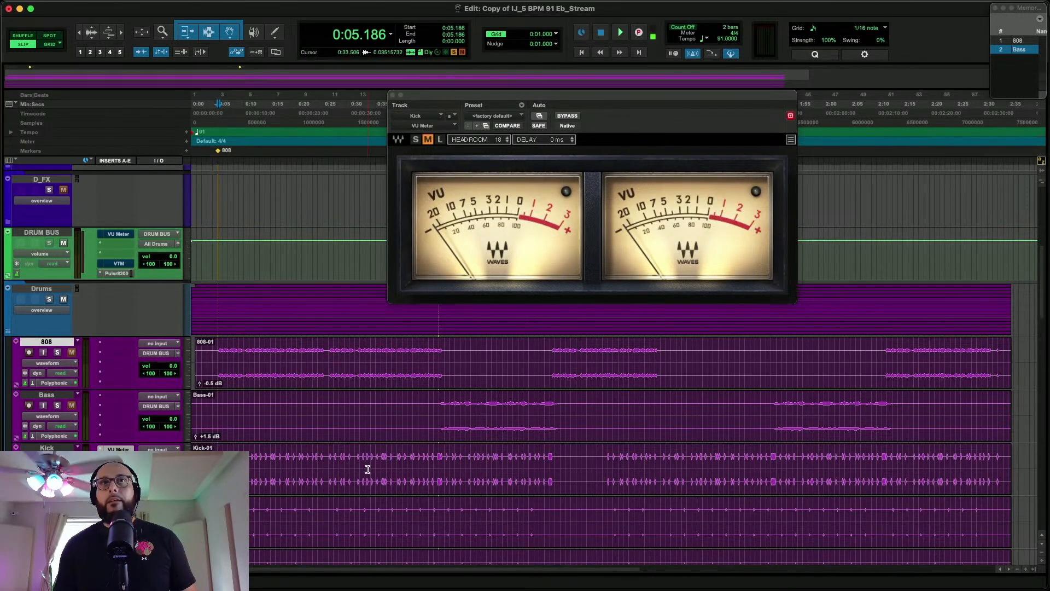
key("space")
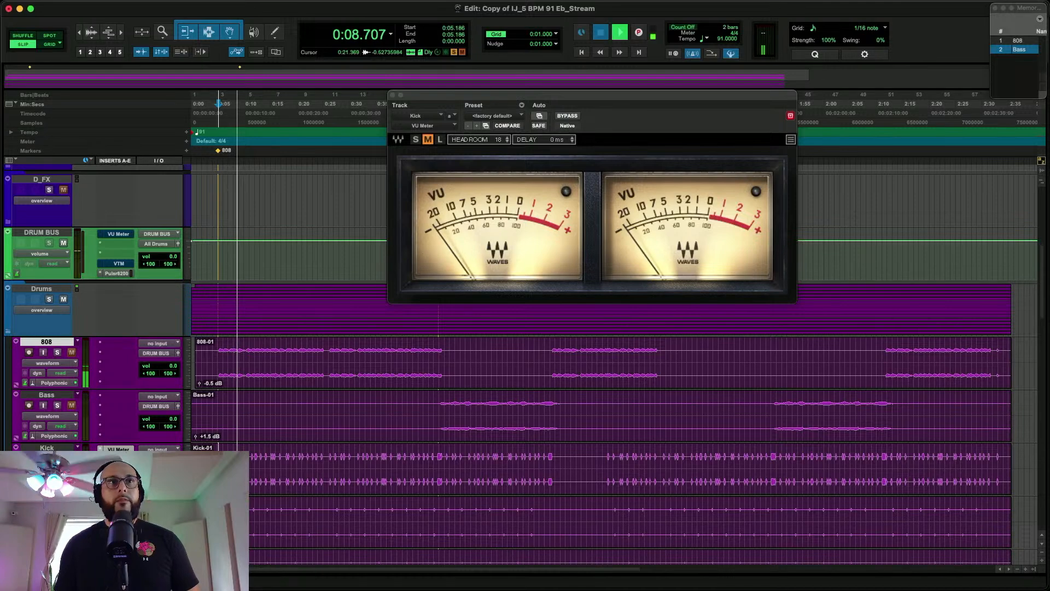
key("space")
Solo the Snare track in place of Kick and move the VU Meter plug-in from Kick to Snare
scroll(181, 394, "down", 3)
left_click(57, 386)
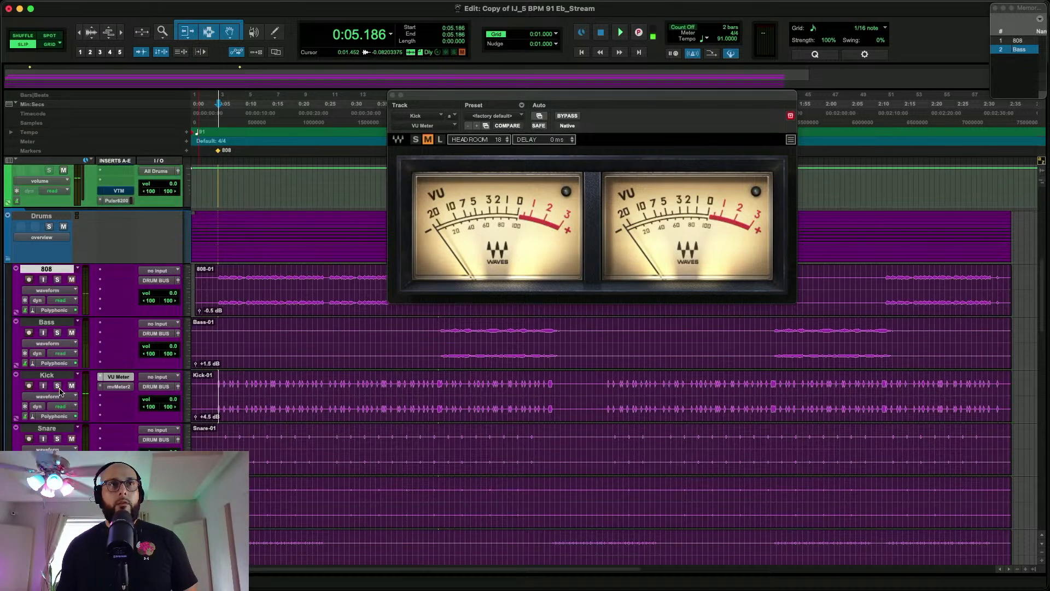
left_click(57, 439)
left_click_drag(124, 436, 118, 431)
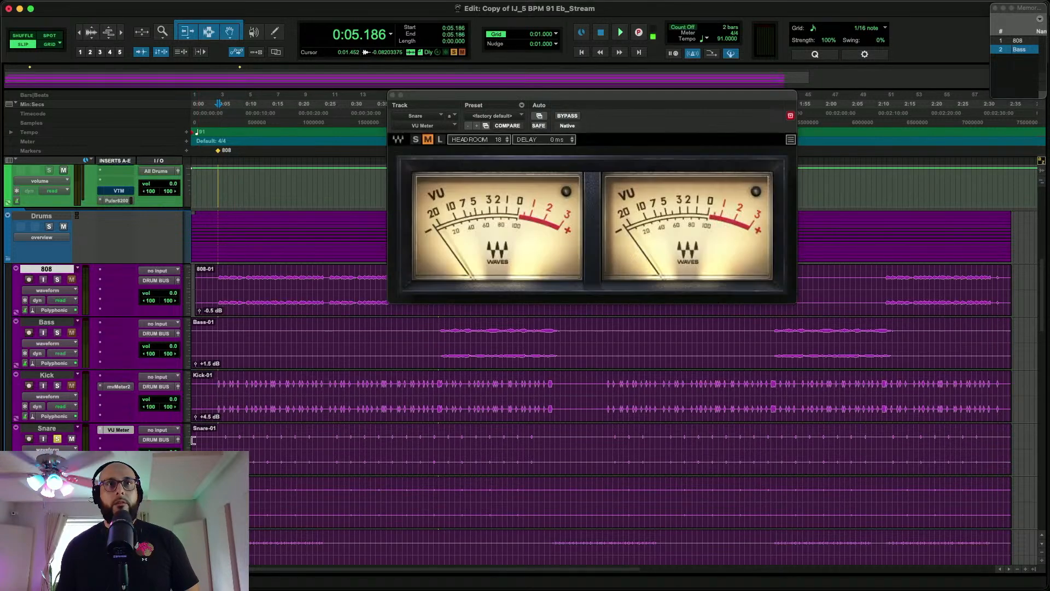
Play the soloed Snare from about 0:06 and set its clip gain to +11.5 dB against the VU Meter
key("space")
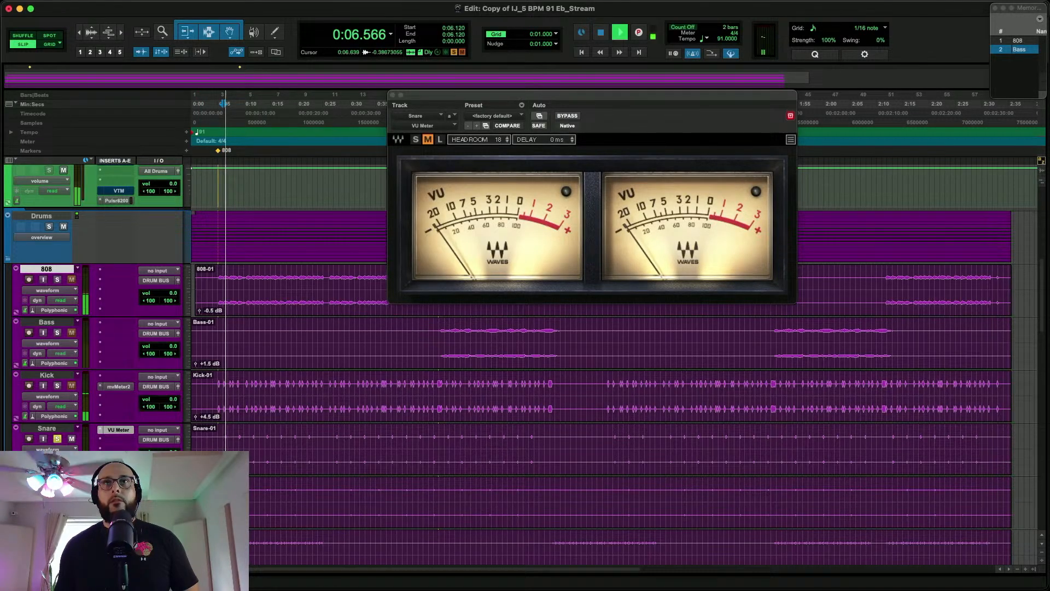
left_click(263, 466)
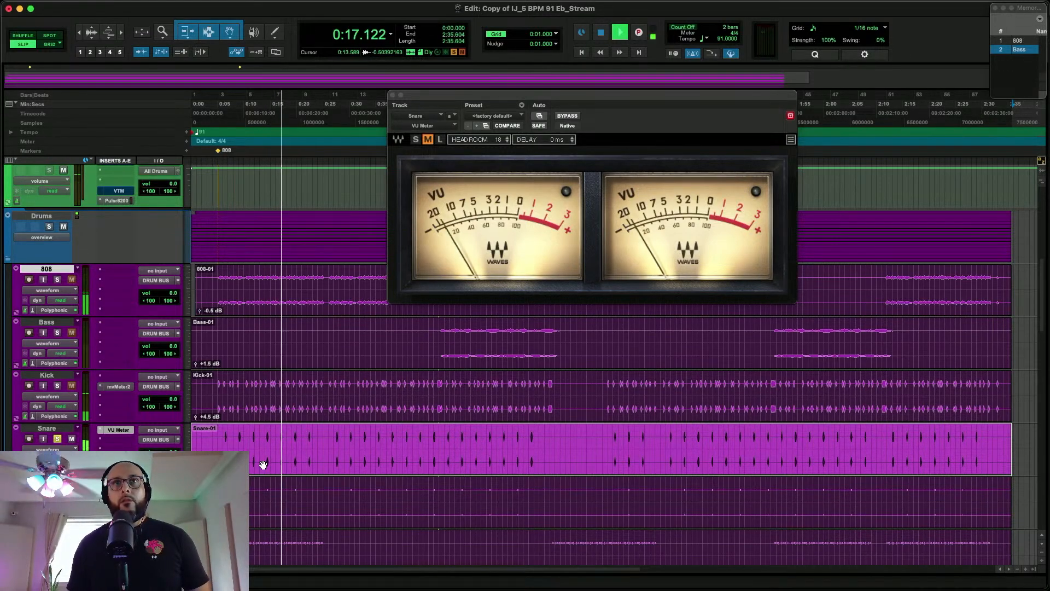
key("space")
Solo the Clap track in place of Snare and start playback at the clap hit near 0:09
scroll(182, 448, "down", 3)
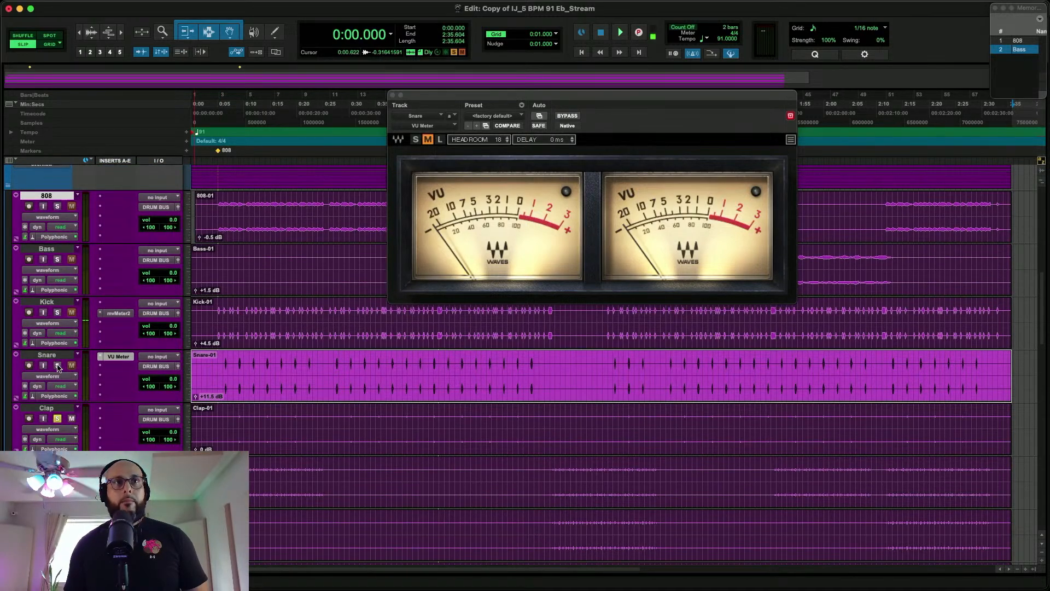
left_click(236, 417)
left_click(227, 449)
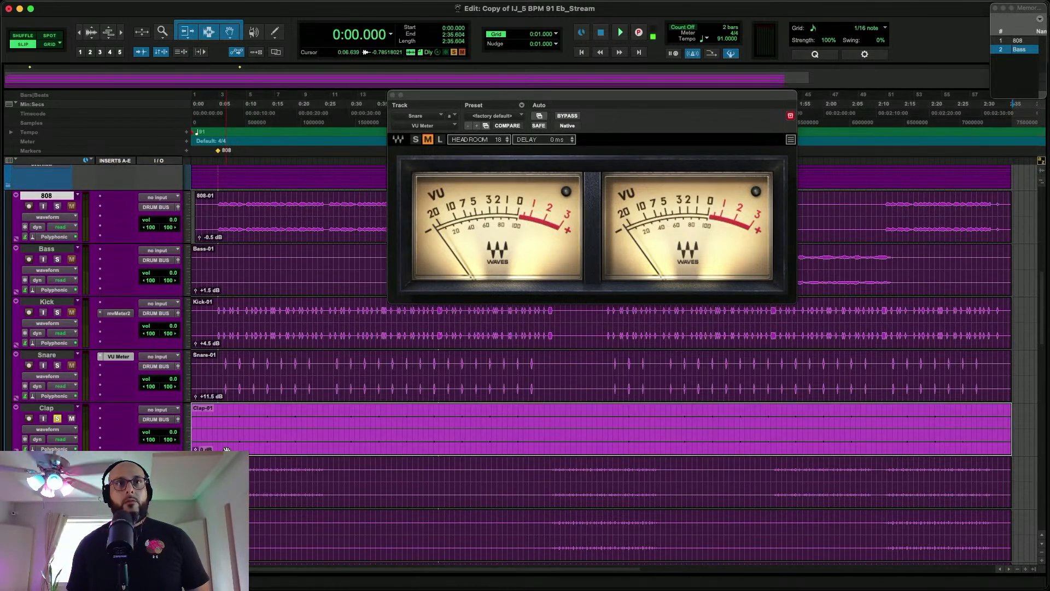
left_click(238, 417)
key("space")
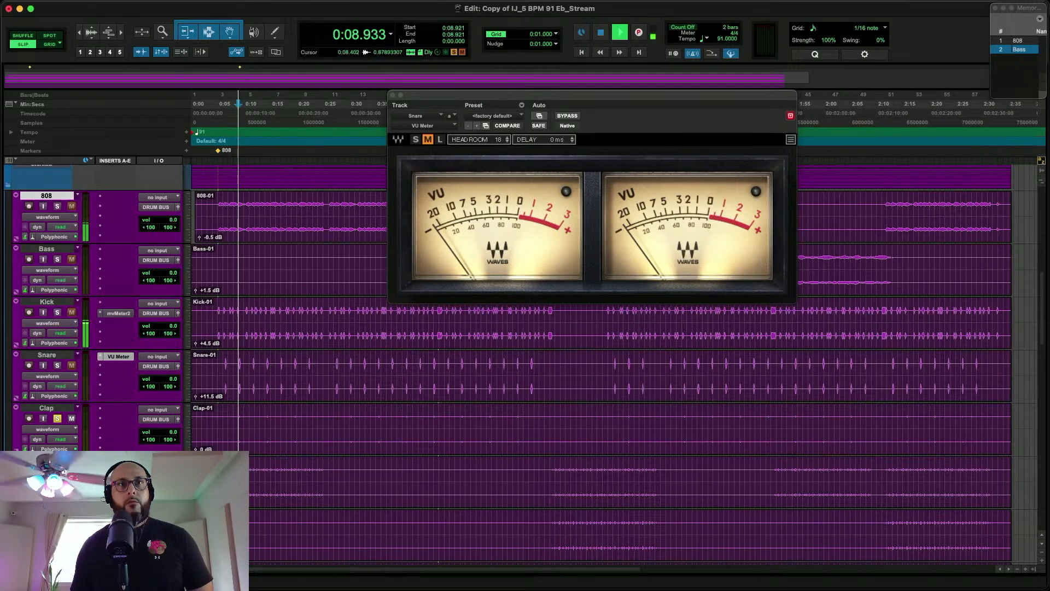
Set the Clap clip's gain to +11.0 dB while the track plays
left_click(231, 450)
key("ctrl+shift+Up")
key("ctrl+shift+Up")
key("ctrl+shift+Up")
key("ctrl+shift+Up")
key("ctrl+shift+Up")
key("ctrl+shift+Up")
key("ctrl+shift+Up")
key("ctrl+shift+Up")
key("ctrl+shift+Up")
key("ctrl+shift+Up")
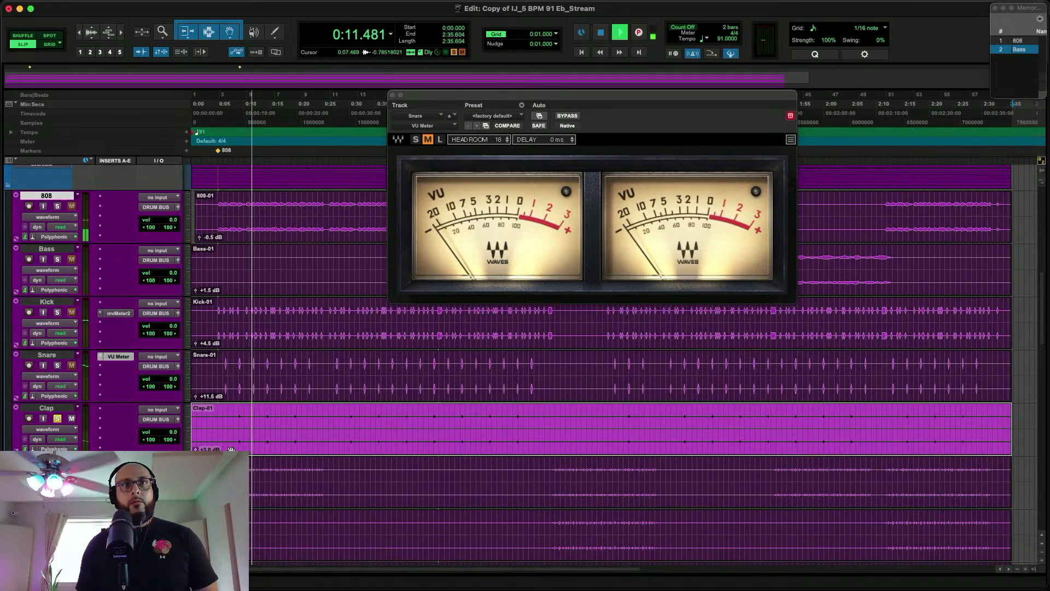
key("ctrl+shift+Up")
key("ctrl+shift+Up")
key("ctrl+shift+Up")
key("ctrl+shift+Up")
key("ctrl+shift+Up")
key("ctrl+shift+Up")
key("ctrl+shift+Up")
key("ctrl+shift+Up")
key("ctrl+shift+Up")
key("ctrl+shift+Up")
key("ctrl+shift+Up")
key("ctrl+shift+Up")
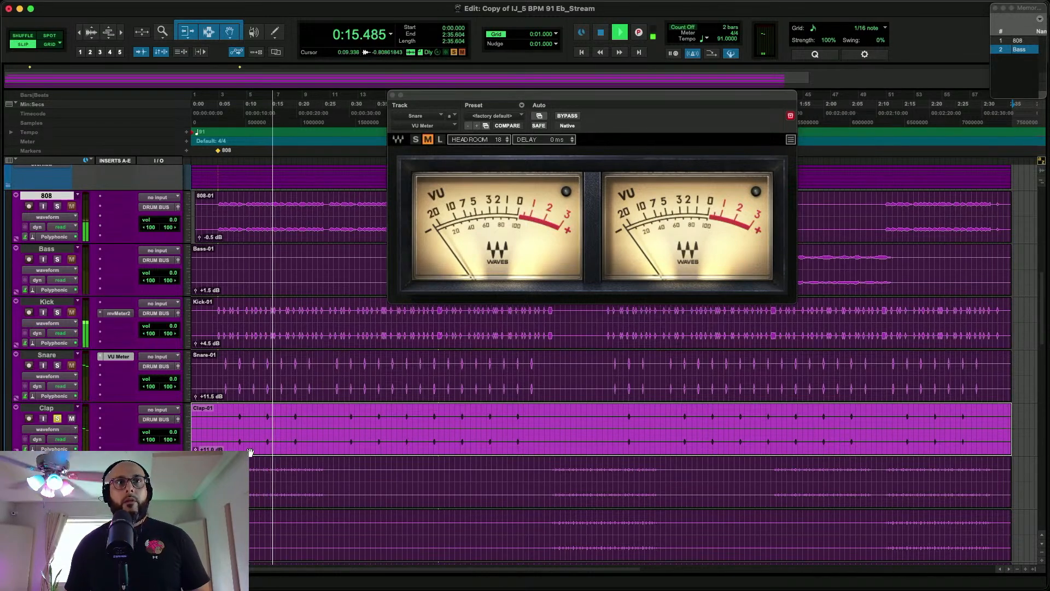
Move the VU Meter plug-in from Snare to the soloed Closed track and set the Closed clip's gain to +3.5 dB
scroll(271, 447, "down", 2)
scroll(271, 447, "down", 1)
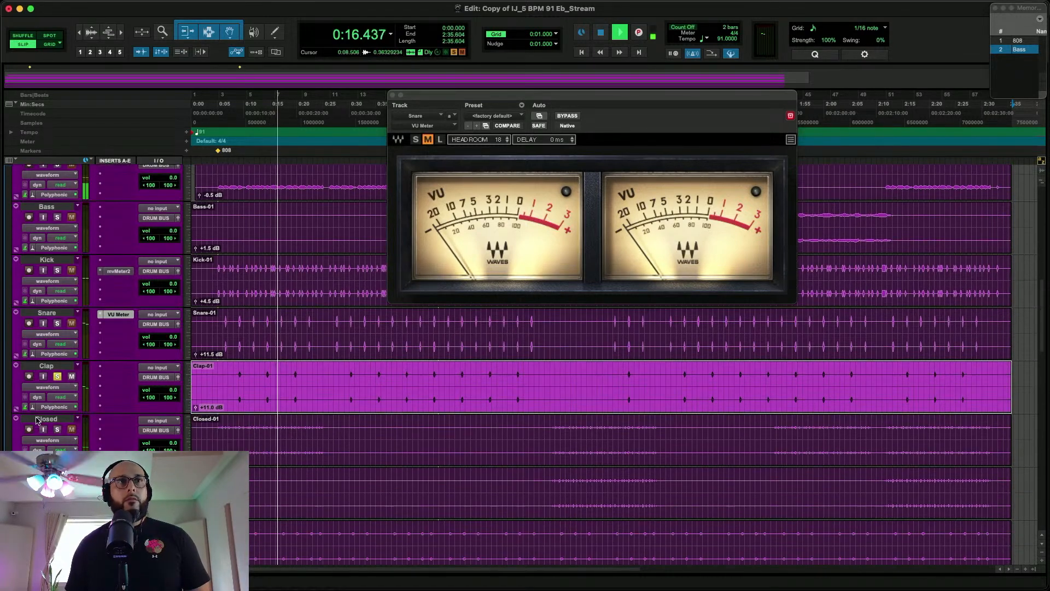
left_click(55, 386)
left_click(222, 425)
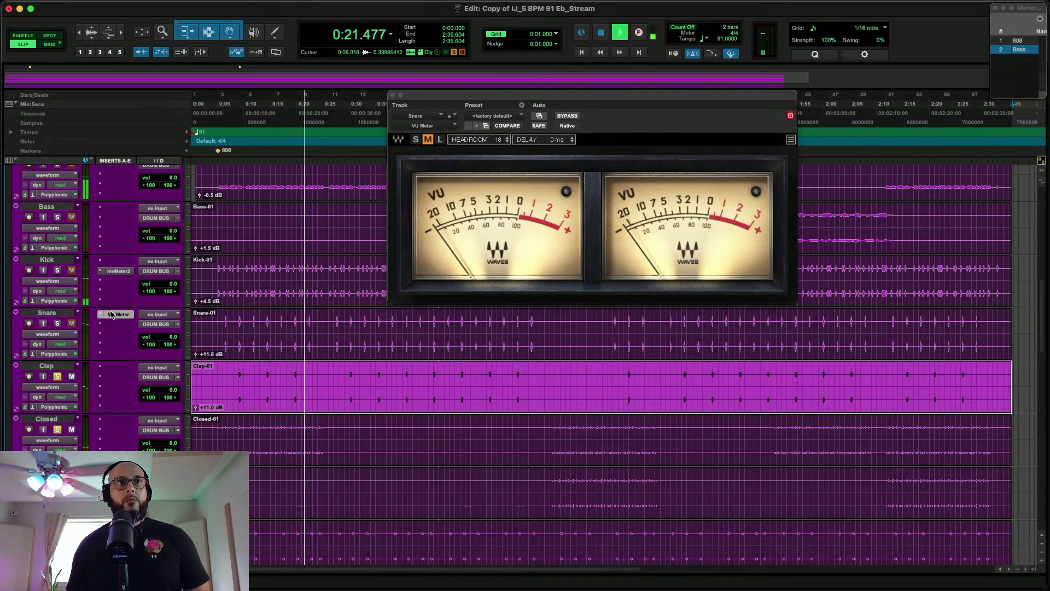
left_click_drag(111, 442, 112, 441)
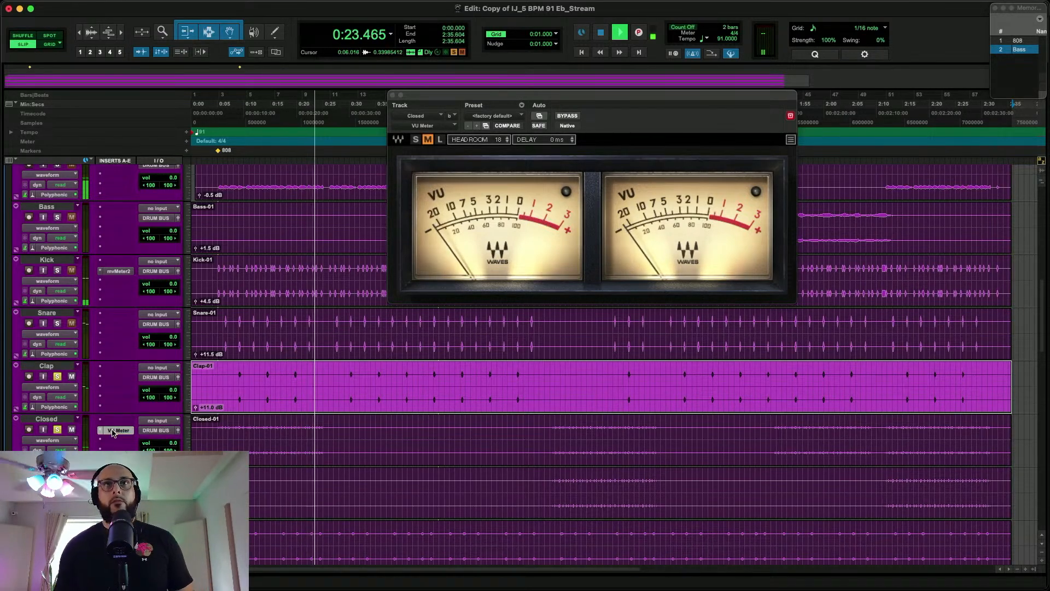
left_click(251, 455)
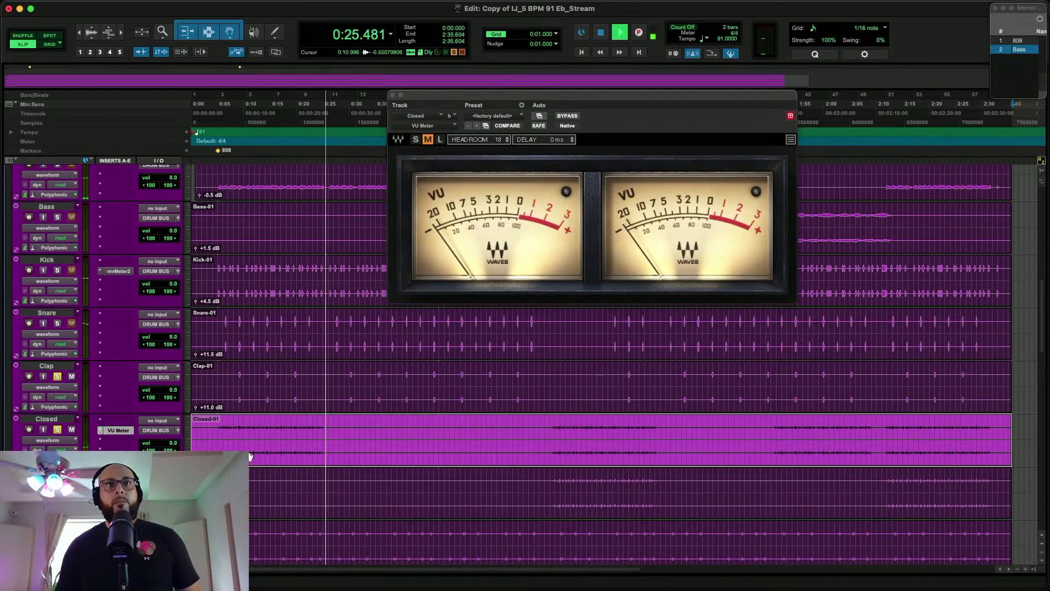
key("space")
Move the VU Meter plug-in from Closed to Clap and replay the soloed Clap from about 0:09 to recheck its level
left_click_drag(125, 407, 121, 387)
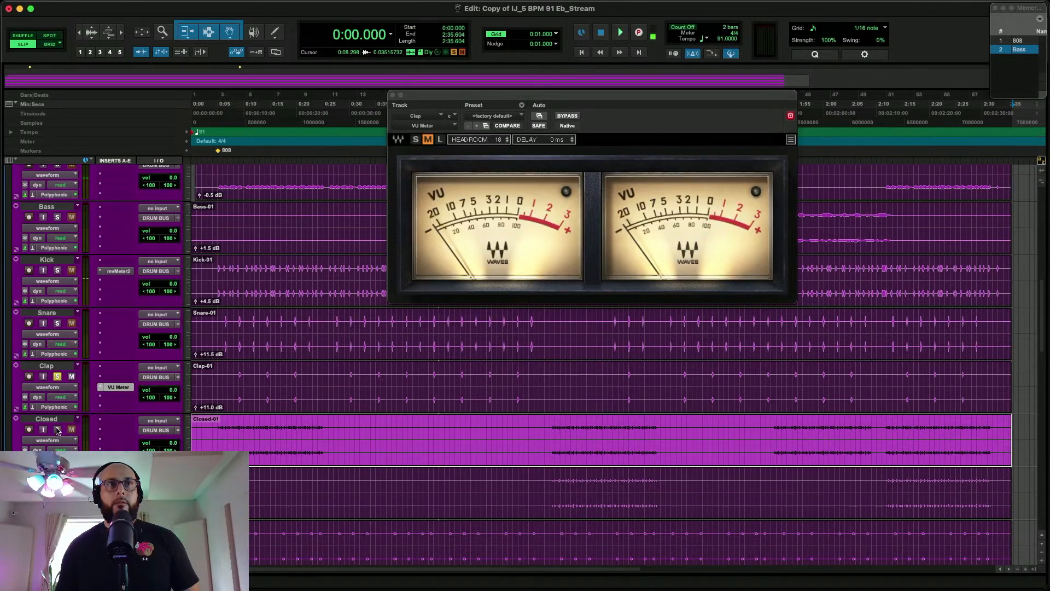
left_click(239, 373)
key("space")
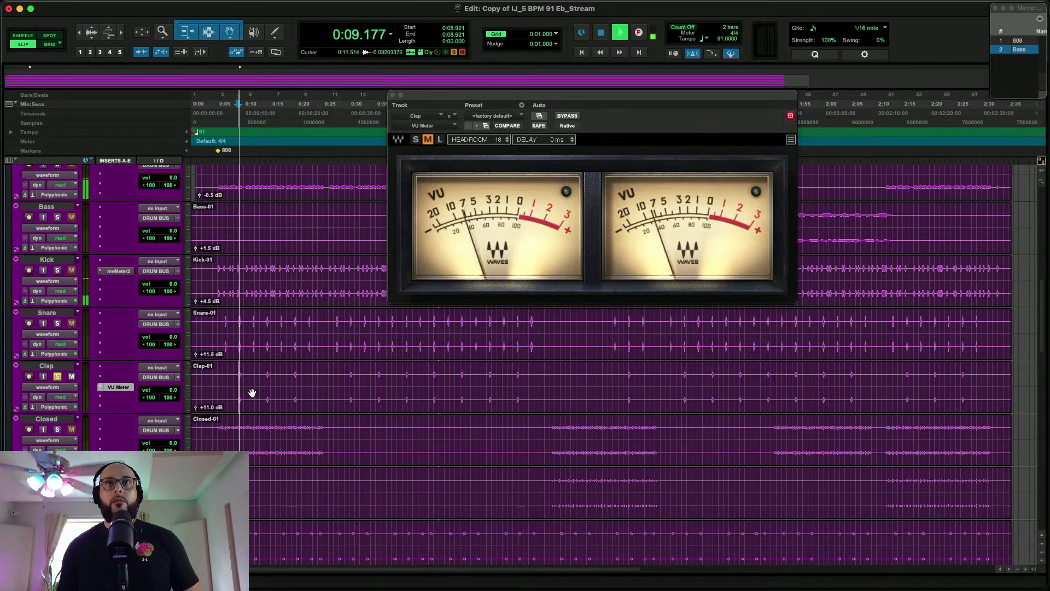
key("space")
Take the Clap track out of solo and set the Closed 2 clip's gain to +3.5 dB
scroll(252, 393, "down", 2)
left_click(57, 315)
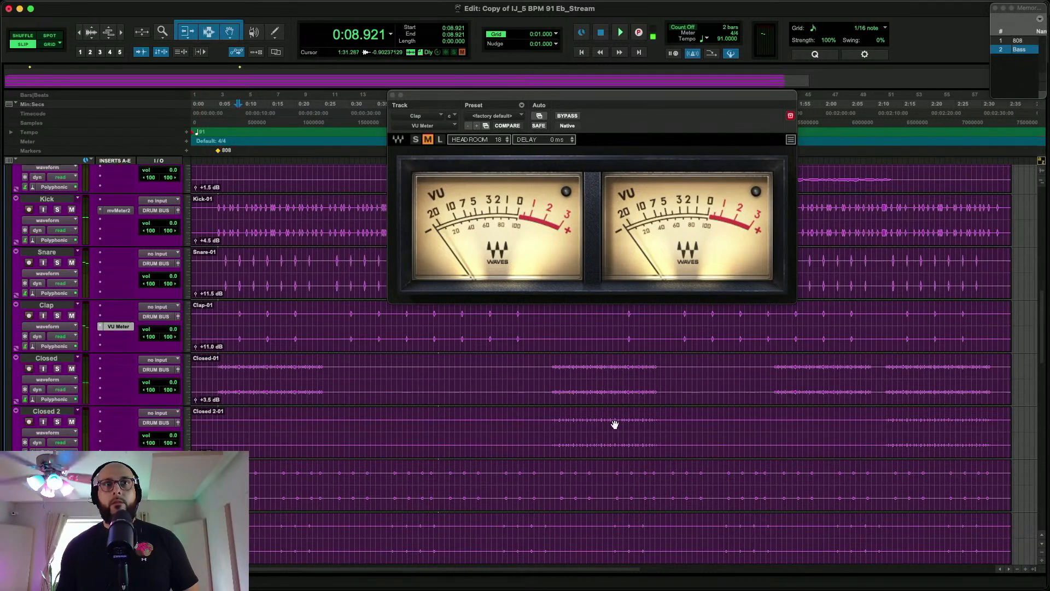
left_click(562, 452)
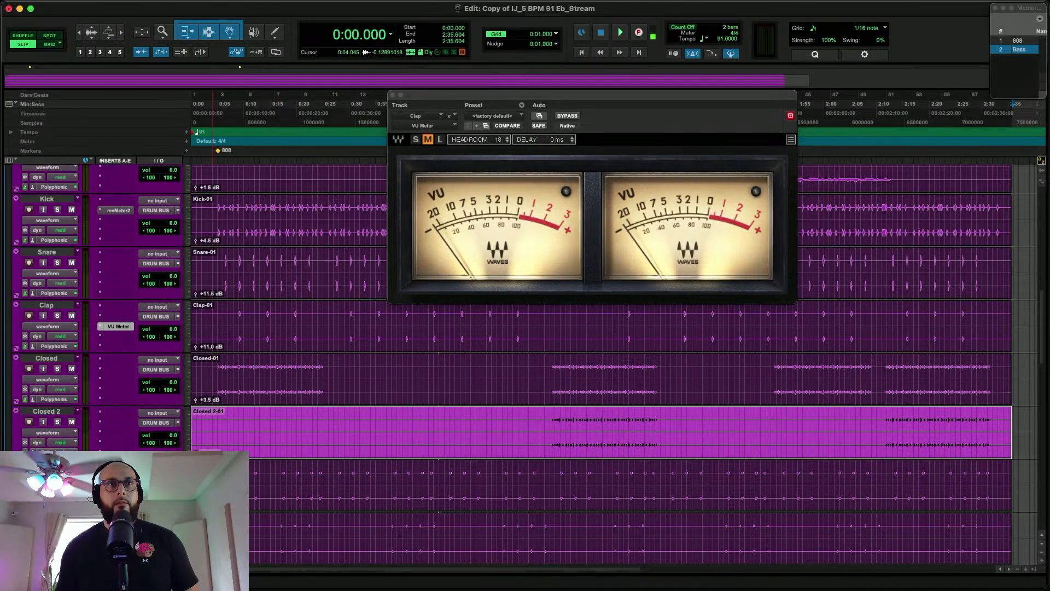
Move the VU Meter plug-in from Clap to Open and play the Open track from about 0:06
left_click_drag(118, 326, 116, 476)
left_click(225, 486)
key("space")
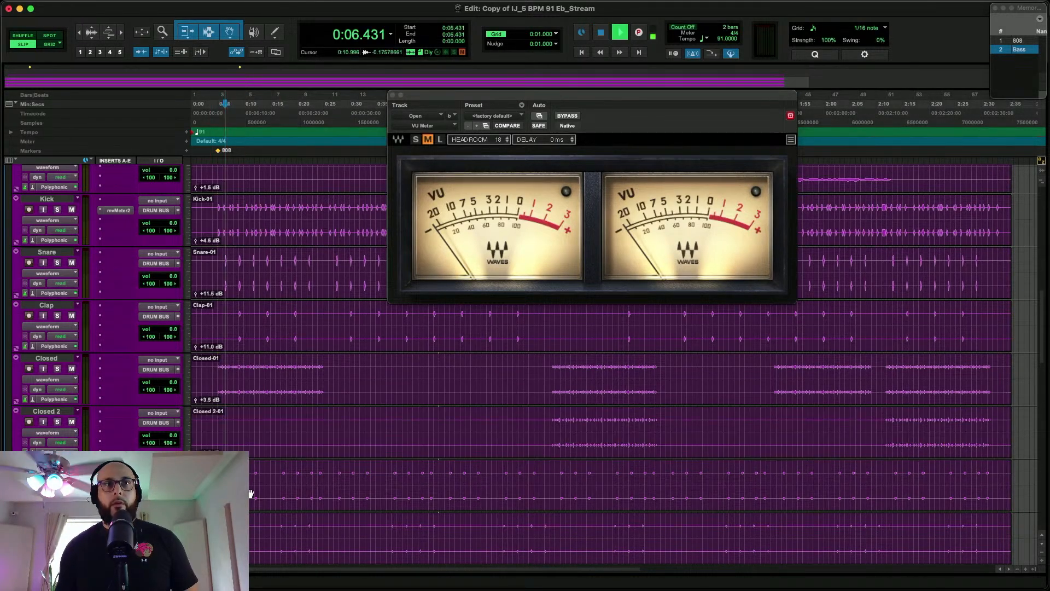
left_click(57, 475)
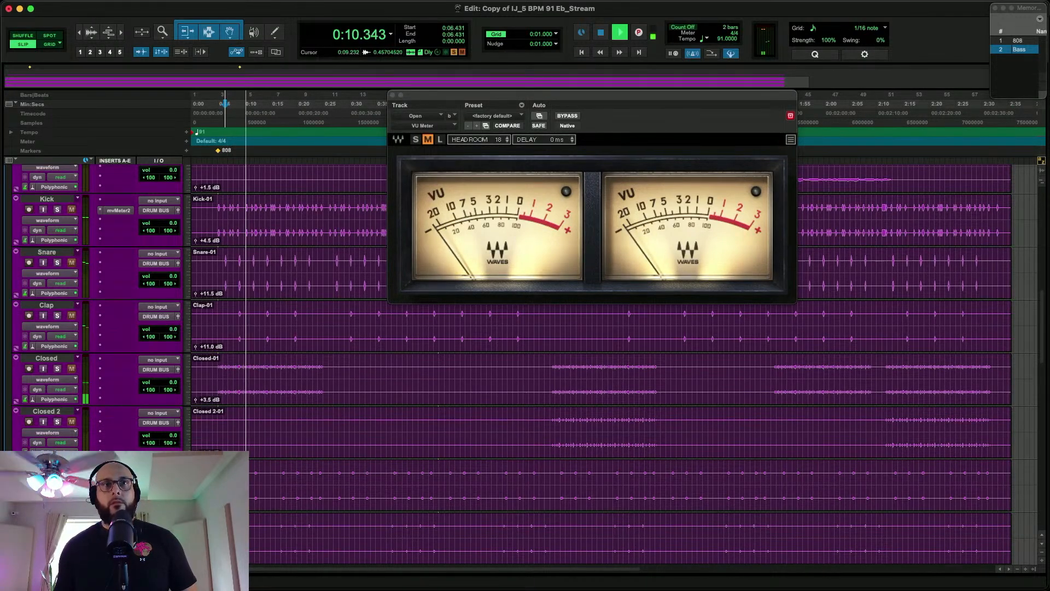
key("space")
Switch the solo from Open to Perc 1 and listen to Perc 1 from about 0:17
left_click(57, 474)
scroll(57, 475, "down", 2)
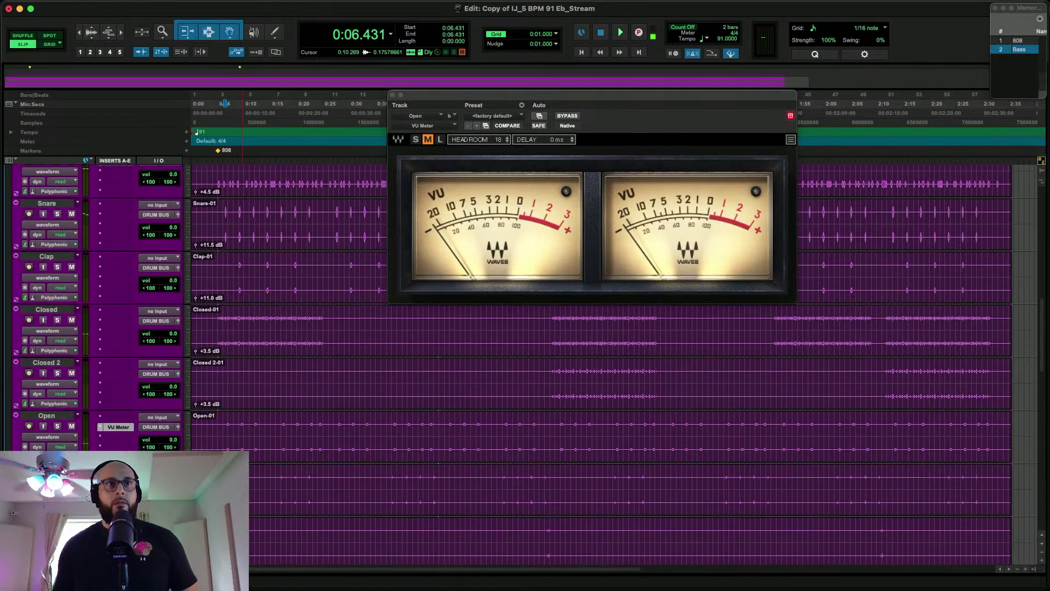
left_click(57, 478)
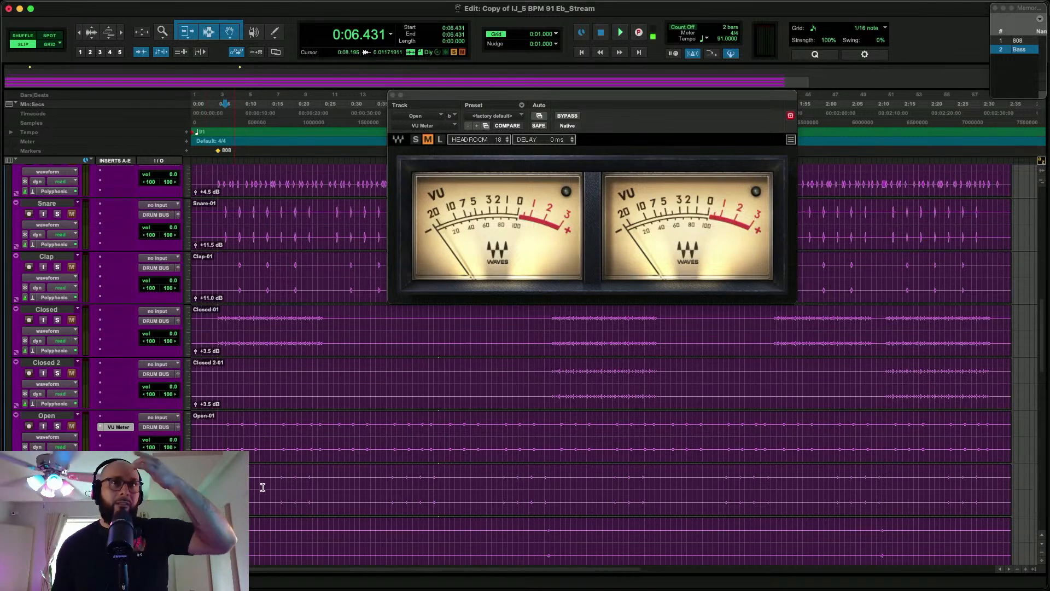
left_click(281, 487)
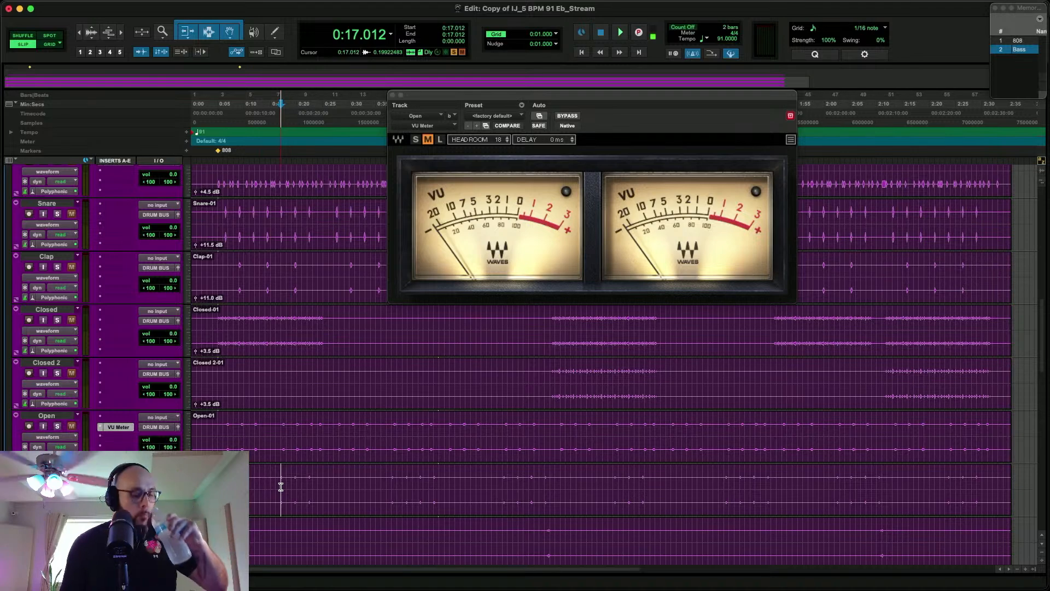
key("space")
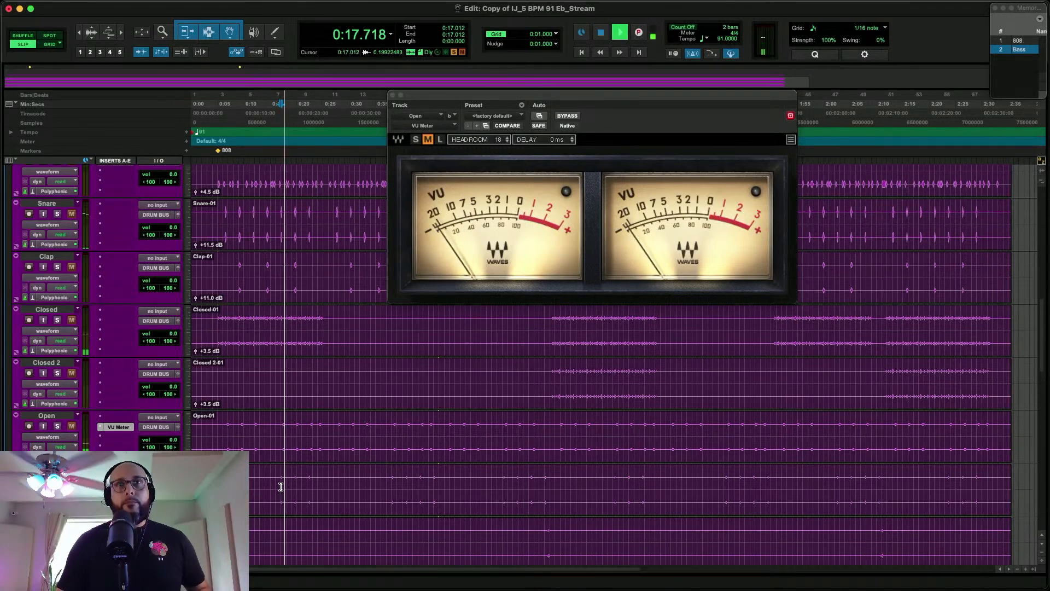
scroll(301, 506, "down", 1)
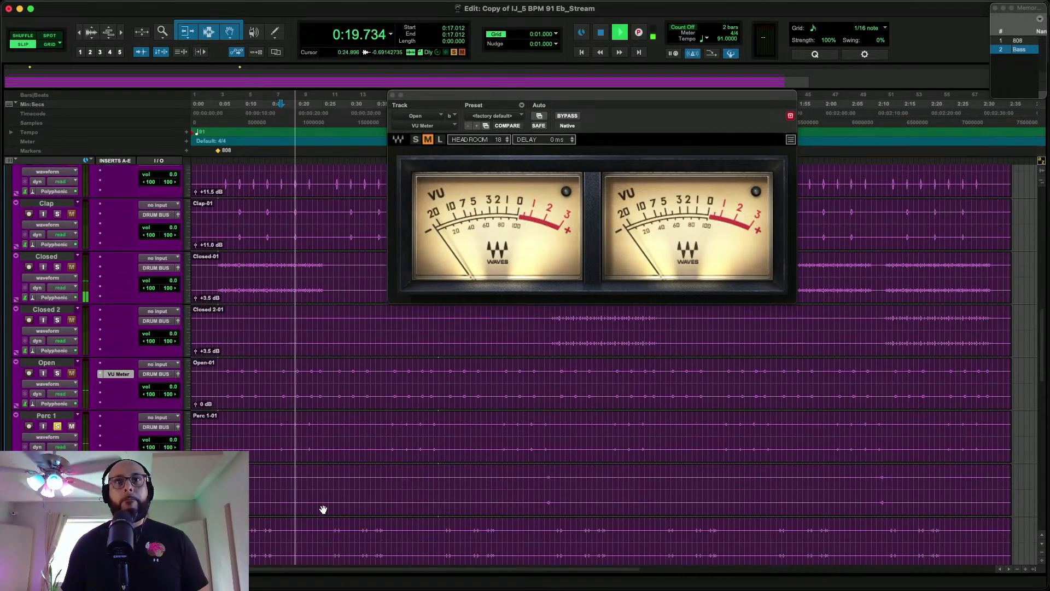
key("space")
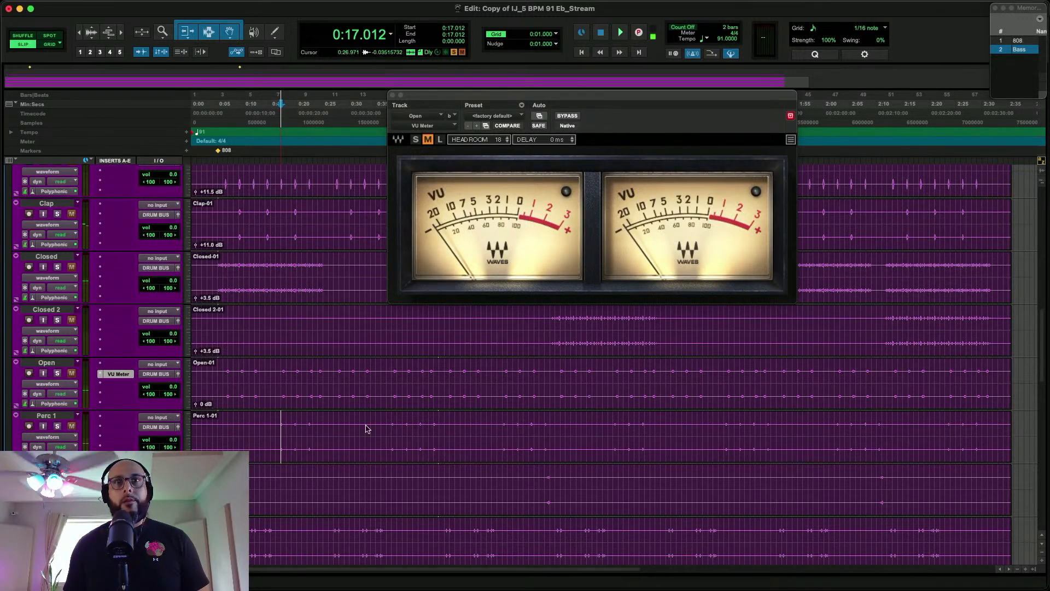
Play the Perc 2 hit near 1:07 and move the VU Meter plug-in from Open to Perc 2
left_click(545, 484)
key("space")
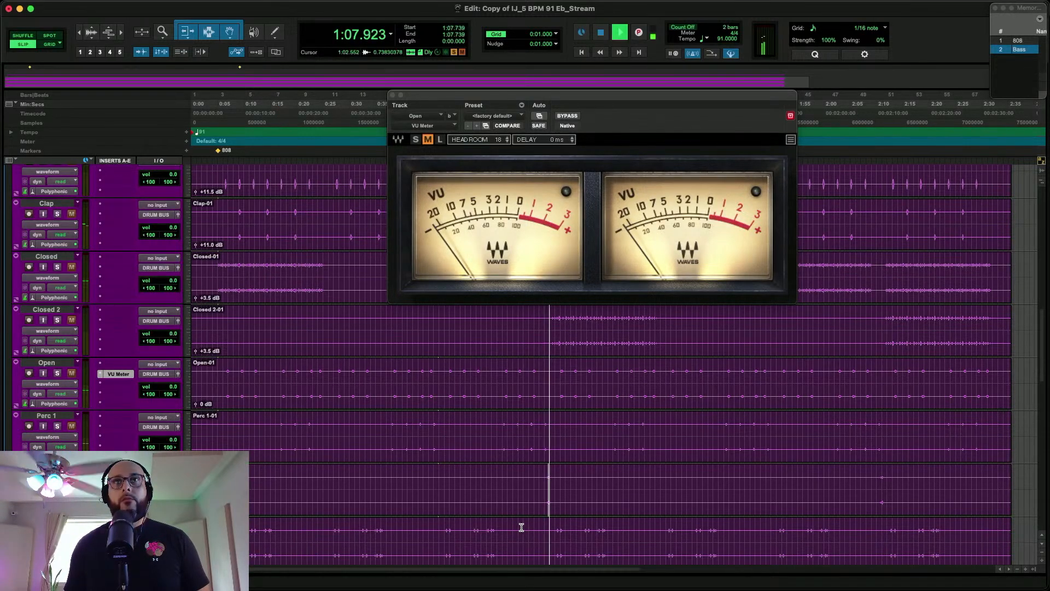
key("space")
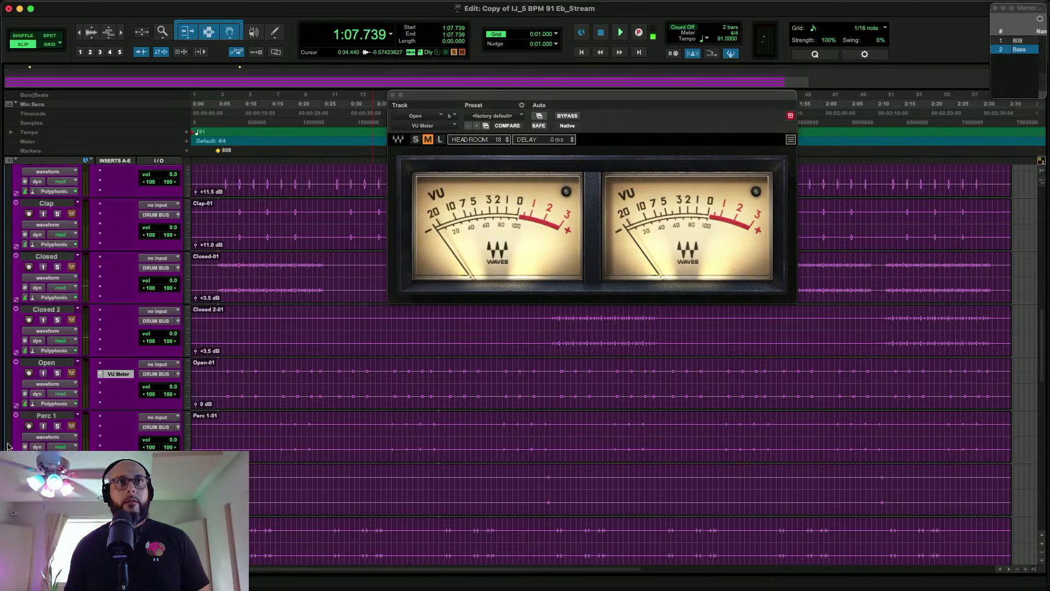
left_click_drag(113, 372, 116, 480)
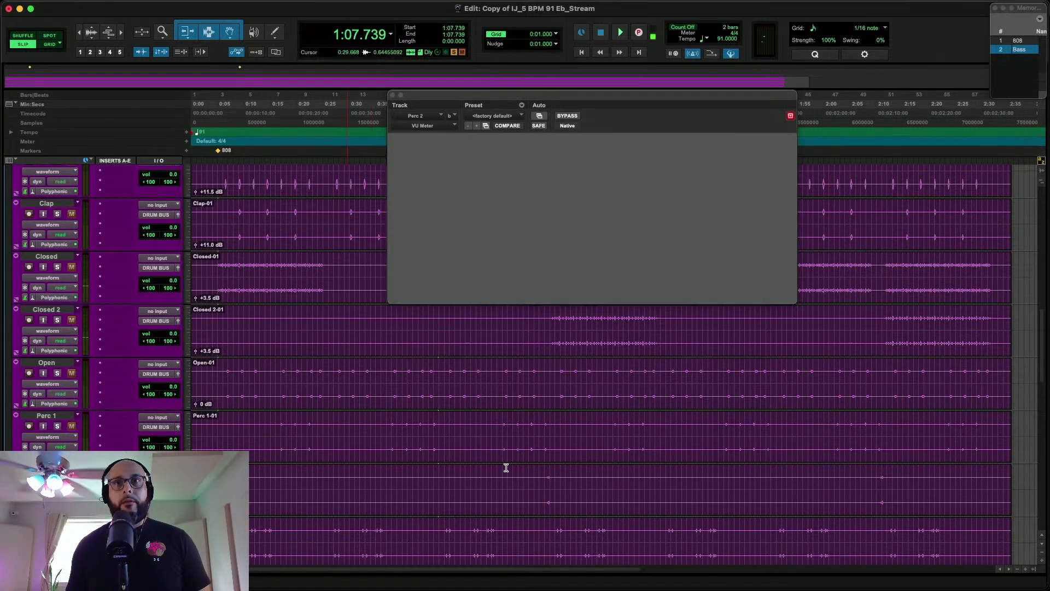
Raise the Perc 2 clip's gain and replay its hit near 1:07 to check it on the VU Meter
key("space")
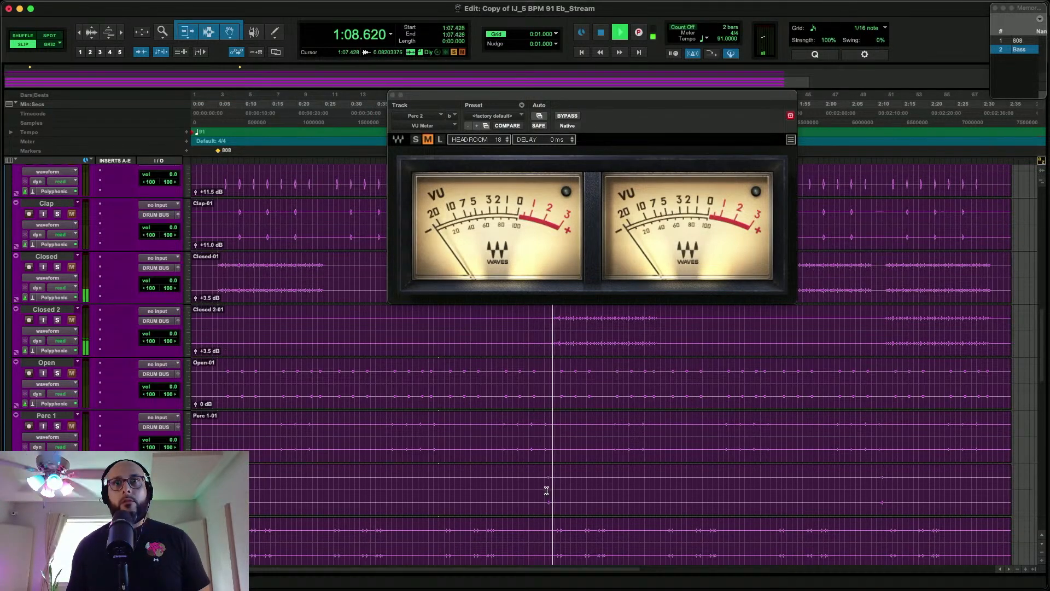
key("space")
double_click(543, 502)
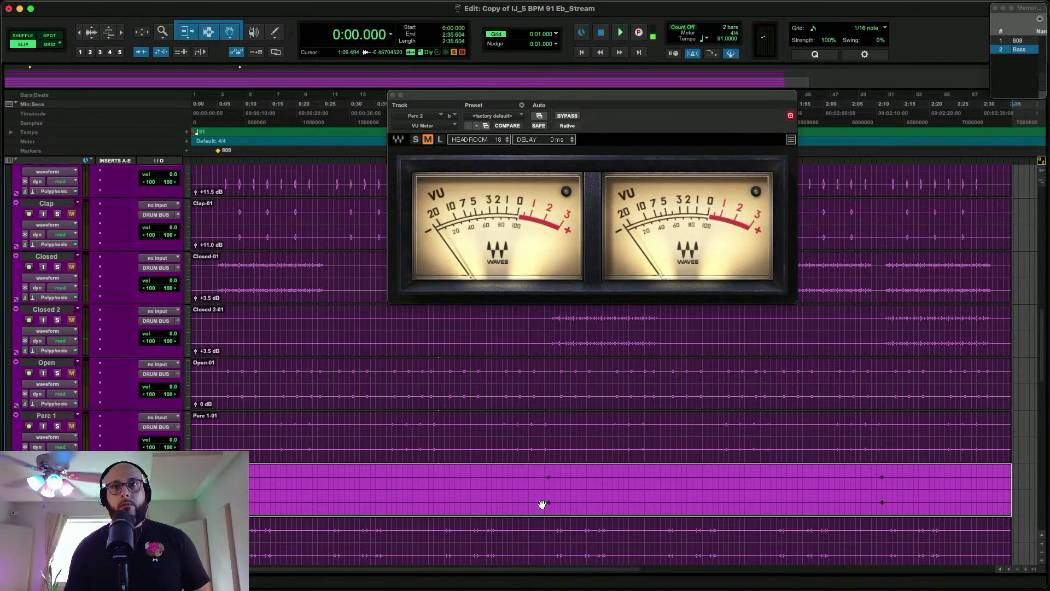
left_click(546, 480)
key("space")
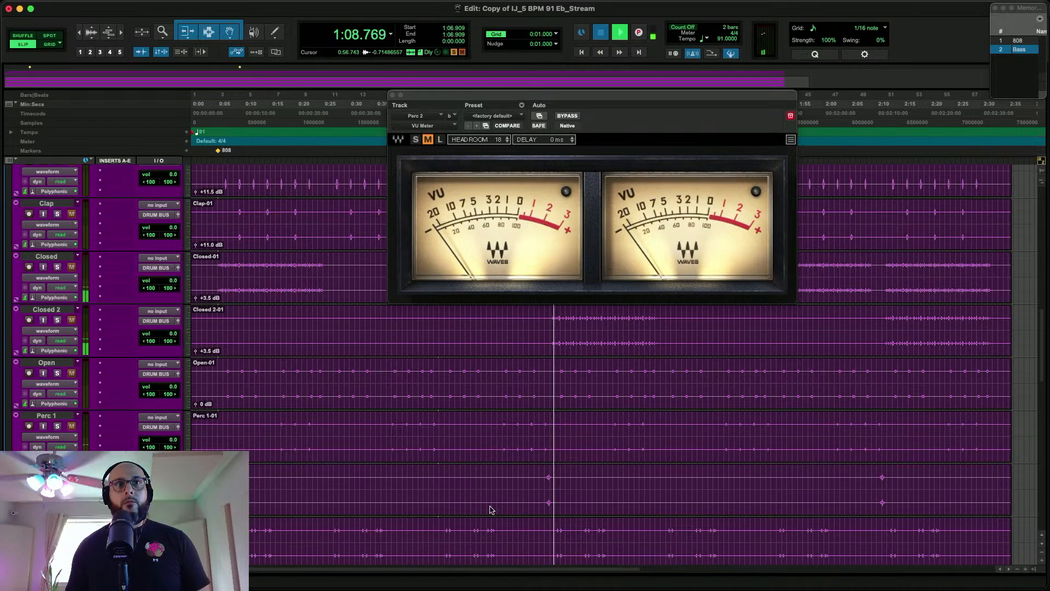
key("space")
Solo the track directly below Perc 2 in place of Perc 2
scroll(481, 508, "down", 2)
left_click(57, 490)
left_click(121, 446)
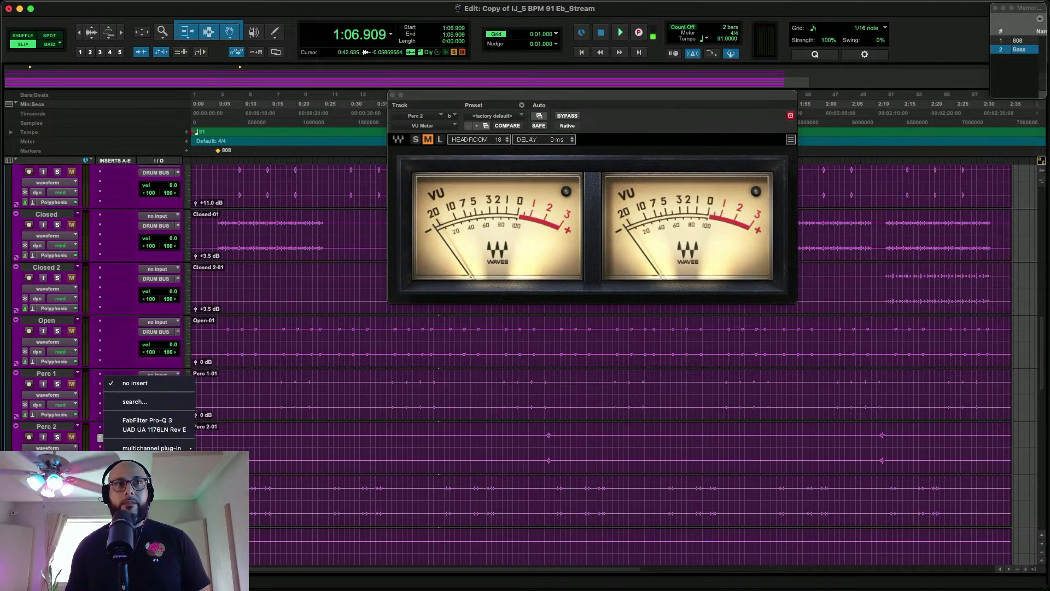
key("Escape")
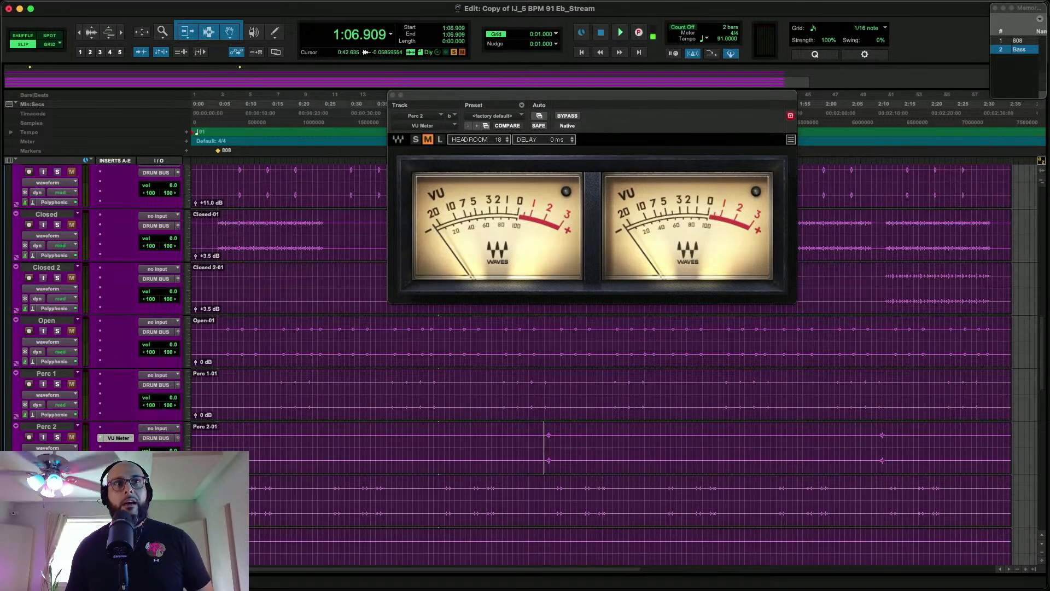
Move the VU Meter plug-in from Perc 2 to Perc 3 and play the soloed track from about 0:11
left_click_drag(118, 438, 119, 480)
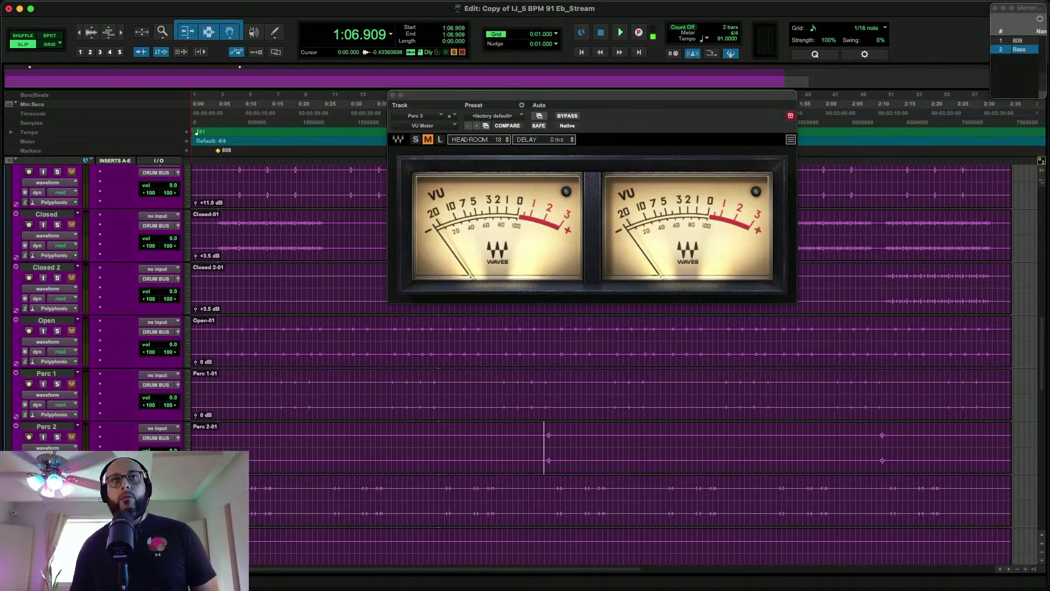
left_click(257, 492)
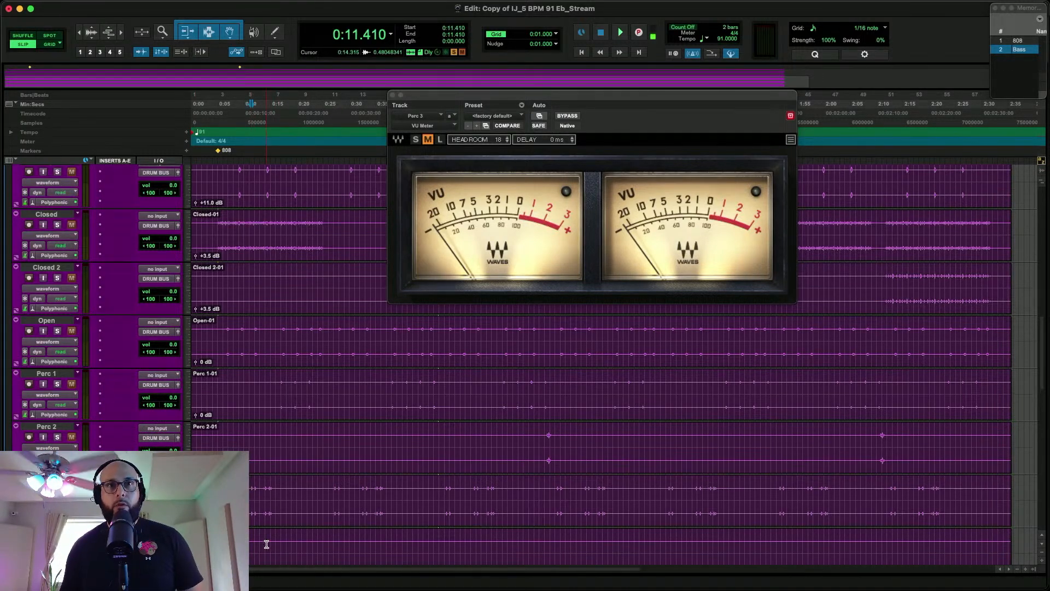
left_click(117, 481)
left_click(117, 481)
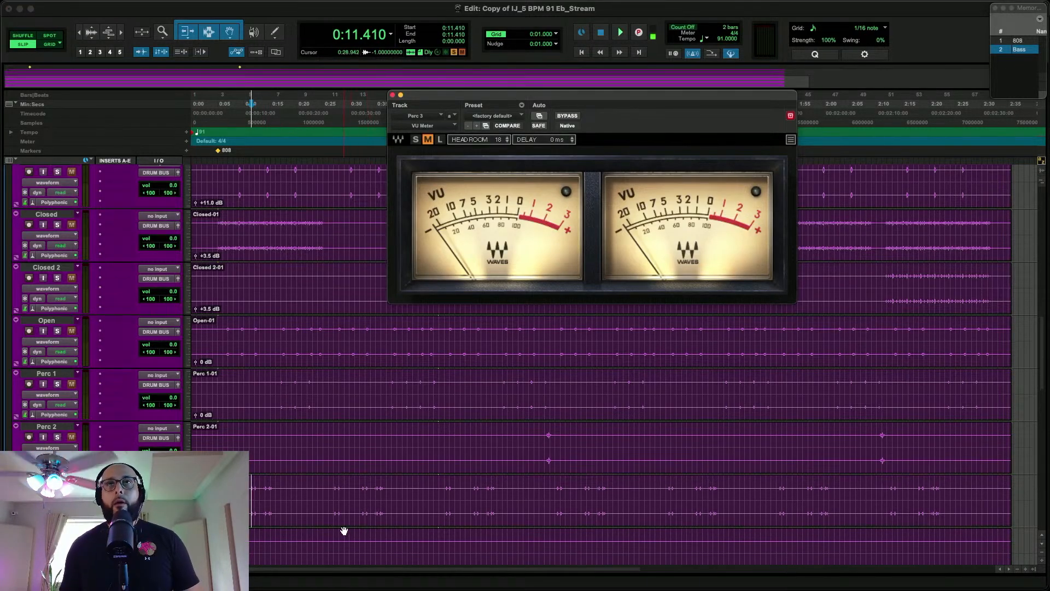
key("space")
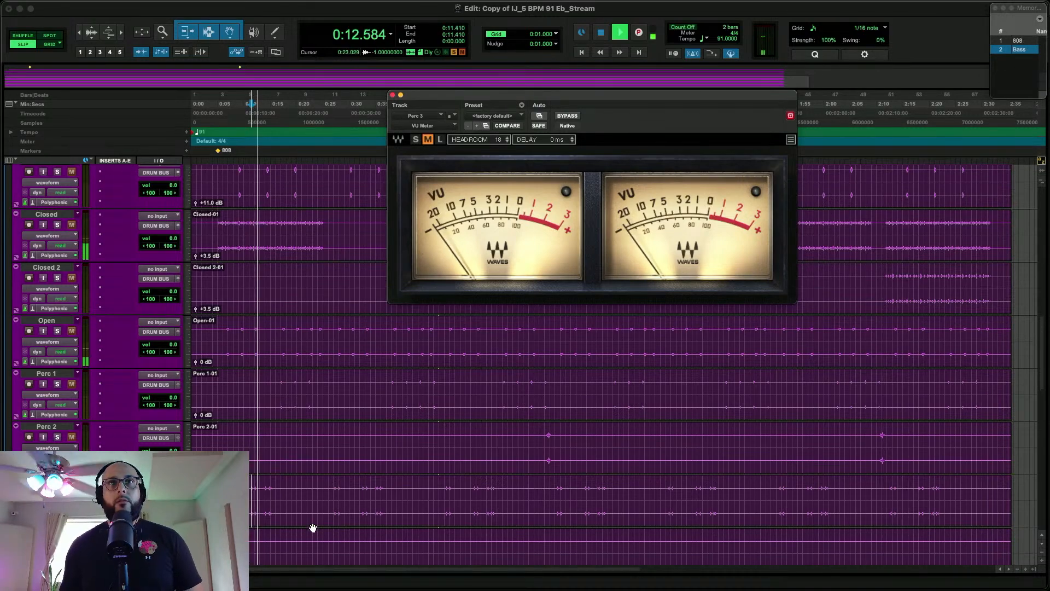
Stop playback and raise the whole Perc 3 clip's gain to +3.0 dB
key("space")
left_click(315, 521)
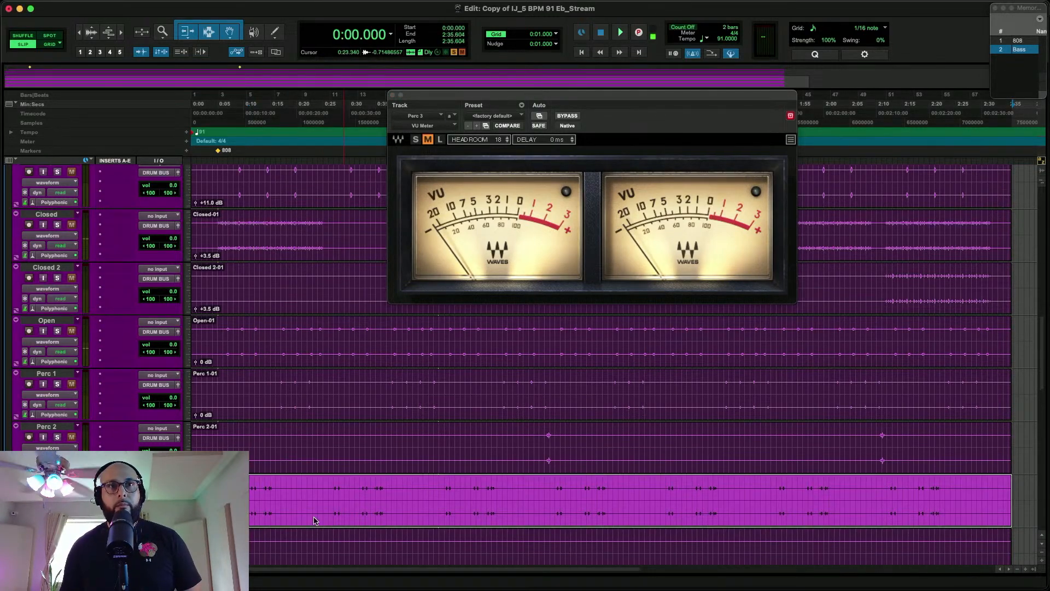
scroll(314, 521, "down", 3)
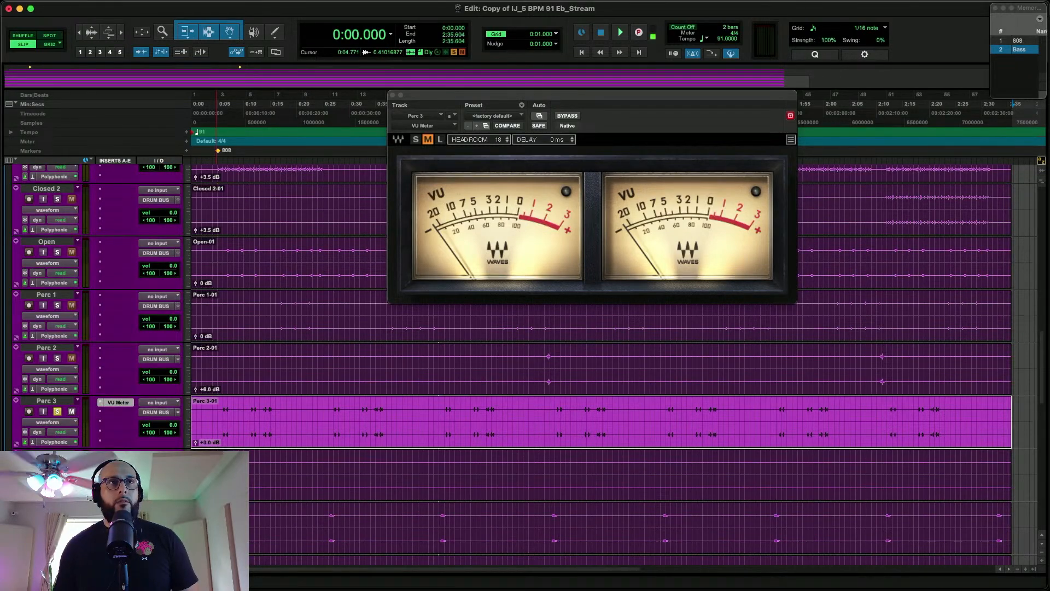
Switch the solo from Perc 3 to Click Perc and raise the Click Perc clip's gain to +35.1 dB
scroll(524, 361, "down", 2)
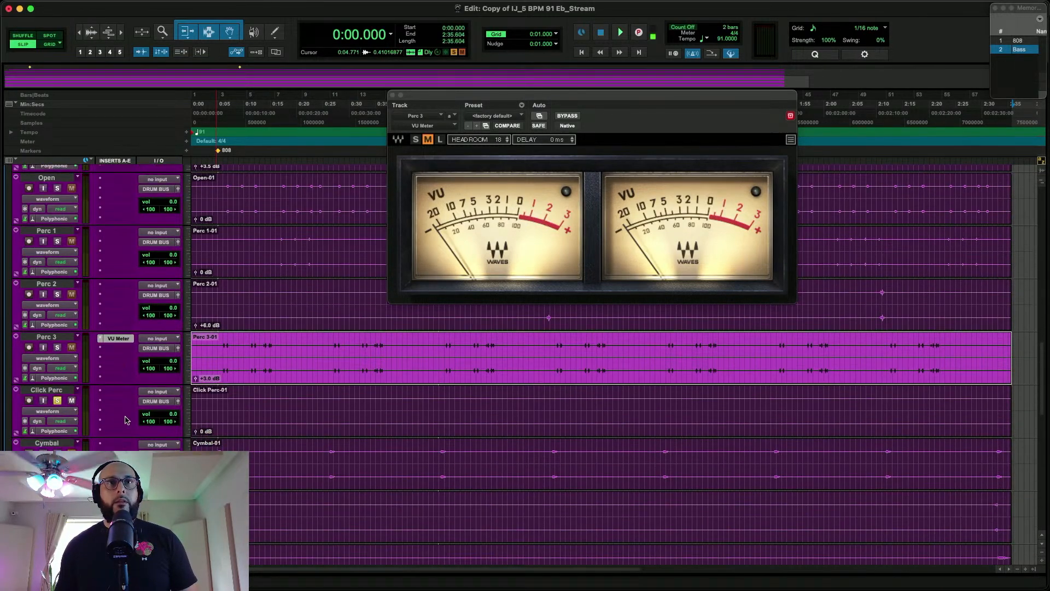
key("r")
key("r")
left_click_drag(196, 435, 189, 407)
Delete the Click Perc track together with its active clips
left_click(34, 389)
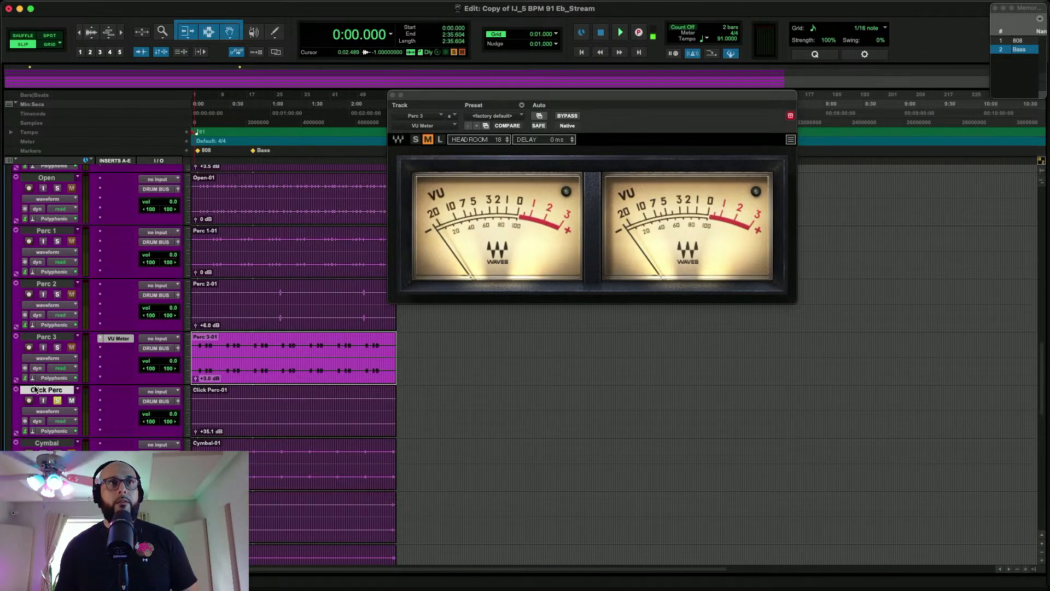
right_click(35, 389)
left_click(58, 493)
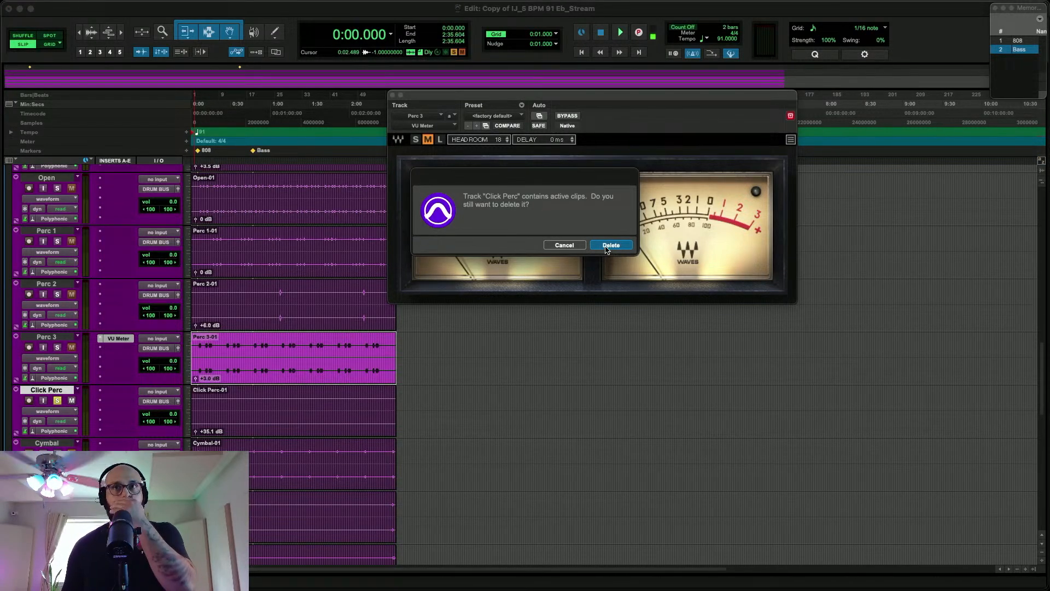
left_click(608, 247)
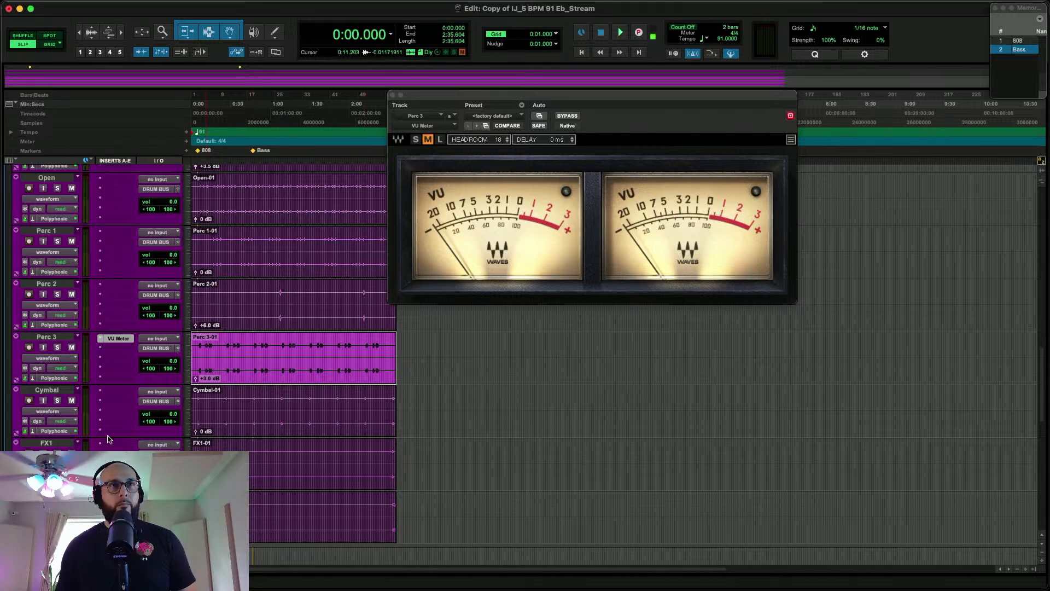
Solo the Cymbal track and listen to it from about 0:05
left_click(57, 400)
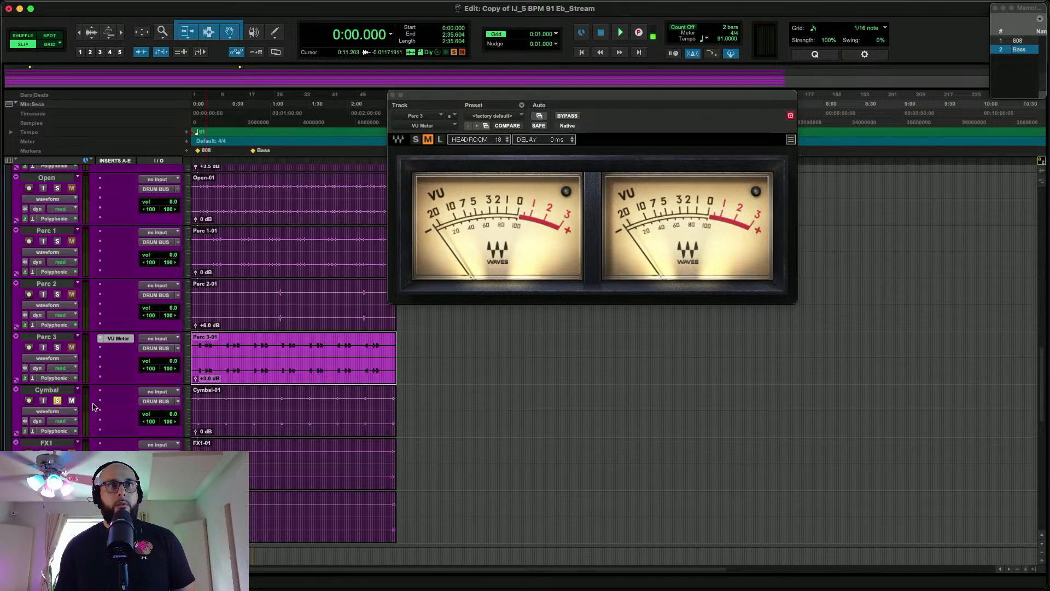
left_click(198, 402)
key("space")
key("space")
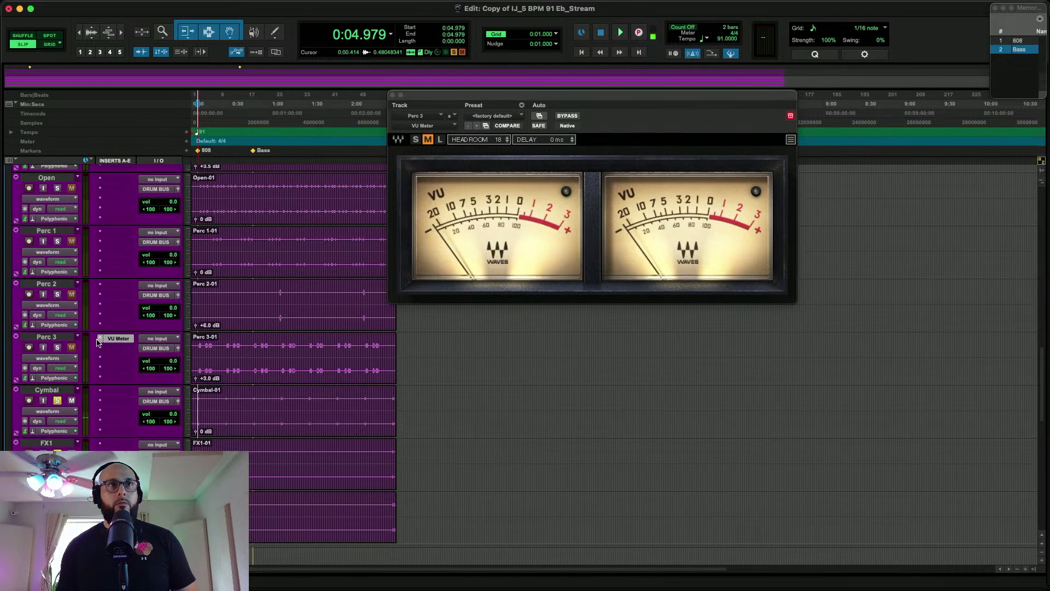
Move the VU Meter plug-in from Perc 3 to FX1, solo FX1 in place of Cymbal and play from about 0:05
left_click_drag(107, 447, 107, 447)
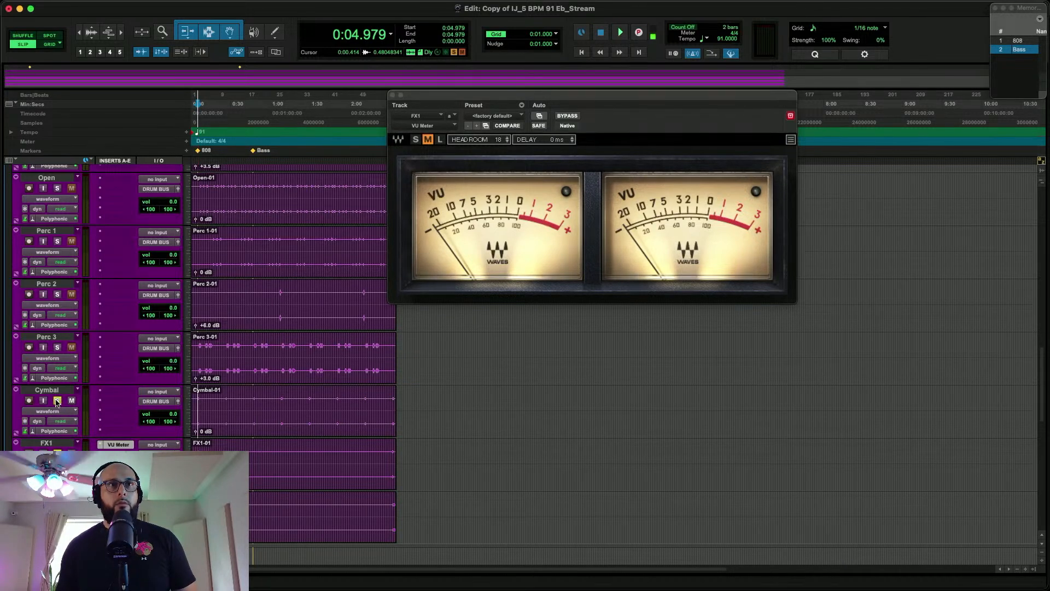
key("space")
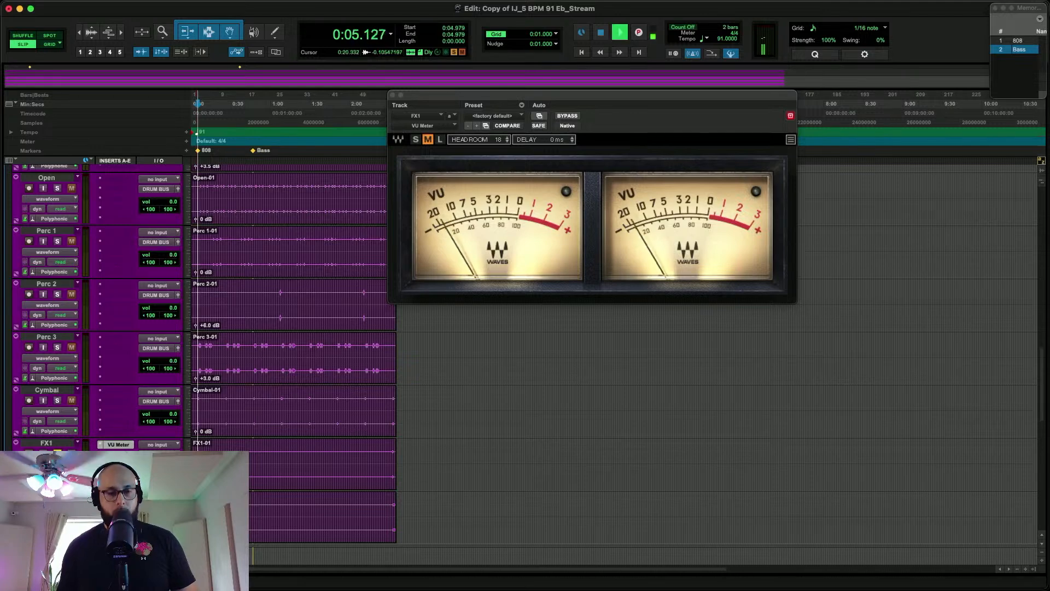
key("t")
key("t")
key("t")
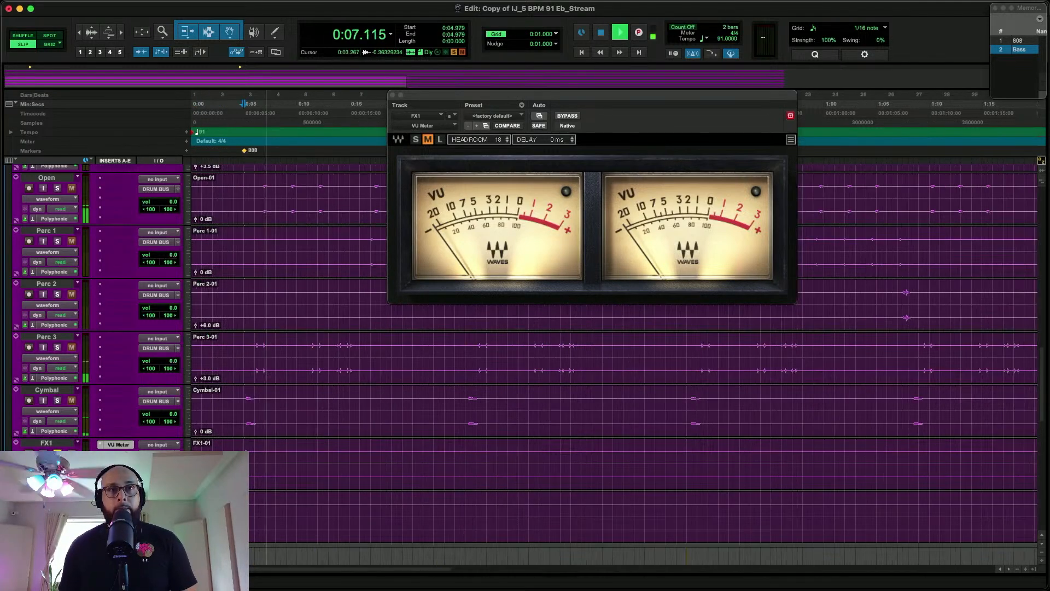
key("space")
Replay the FX1 hit just before 0:05 and raise the FX1 clip's gain to +6.0 dB
left_click(238, 474)
key("space")
key("space")
triple_click(280, 479)
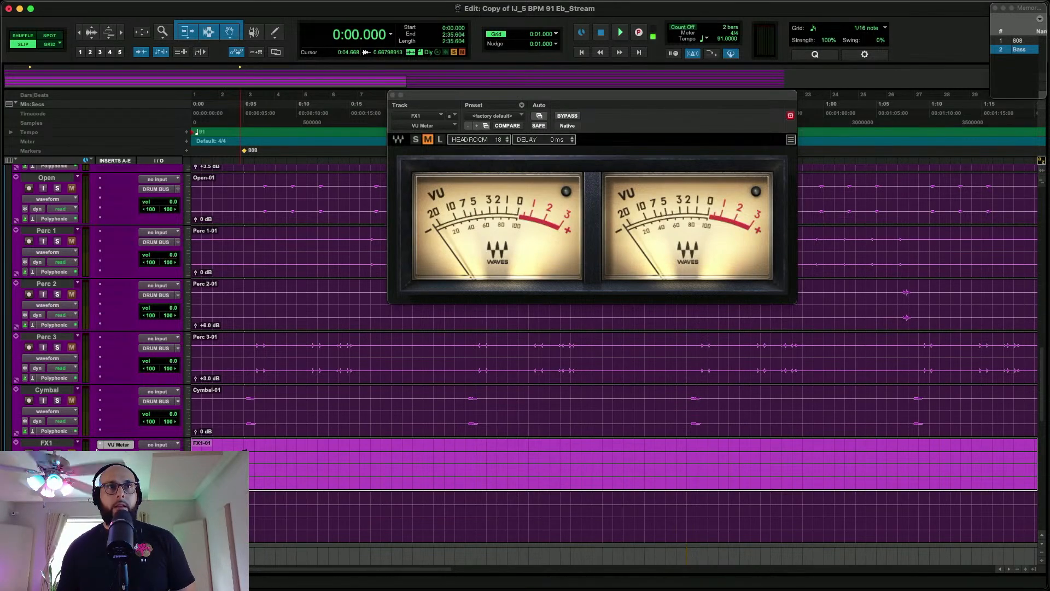
Move the VU Meter plug-in from FX1 to FX2 and play the FX2 effect near 2:33
left_click_drag(118, 445, 118, 497)
scroll(382, 464, "right", 15)
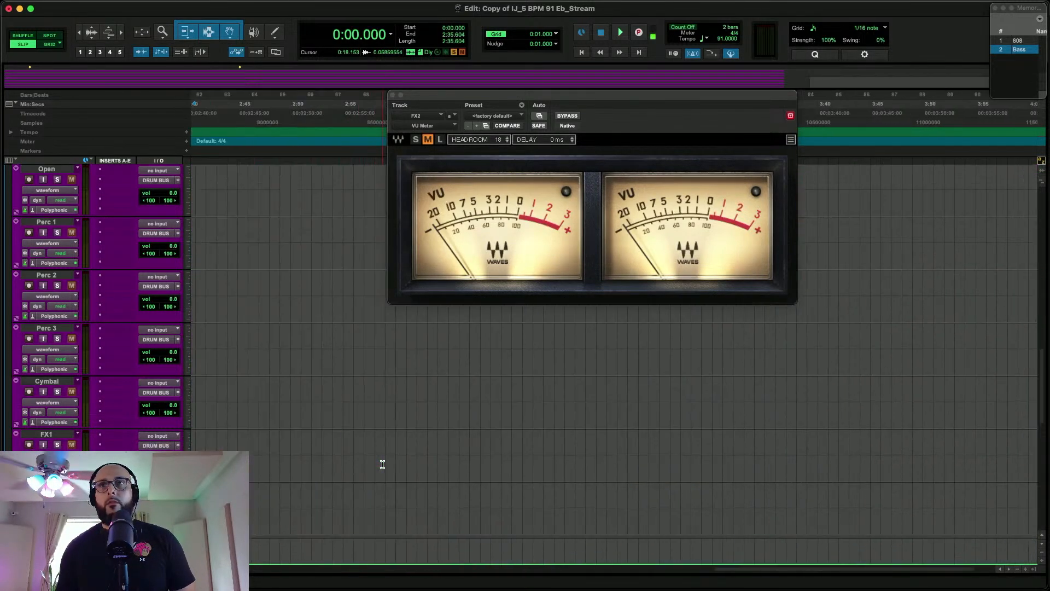
scroll(383, 464, "left", 5)
left_click(595, 491)
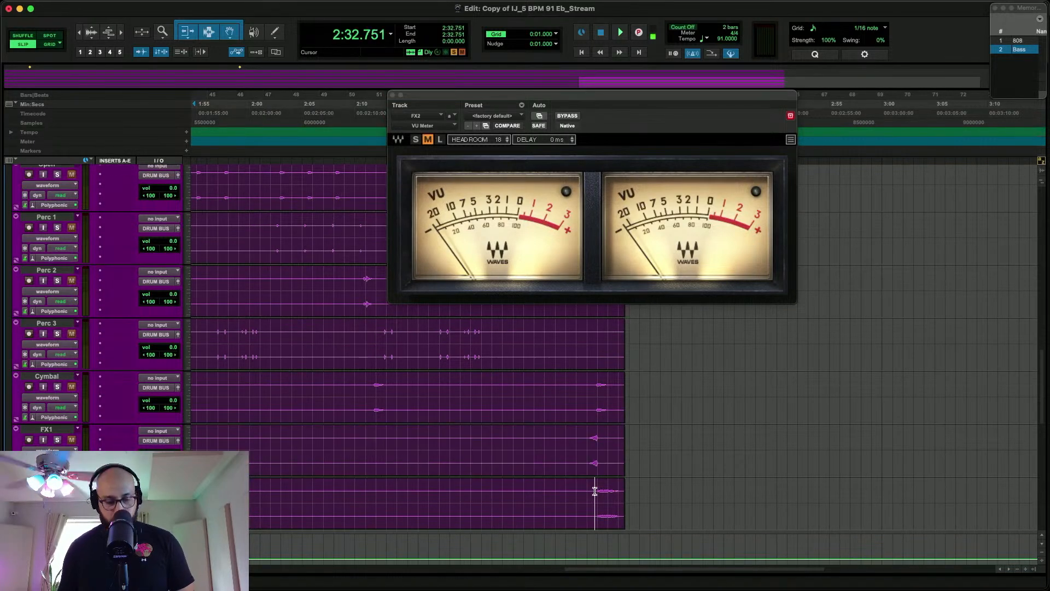
key("space")
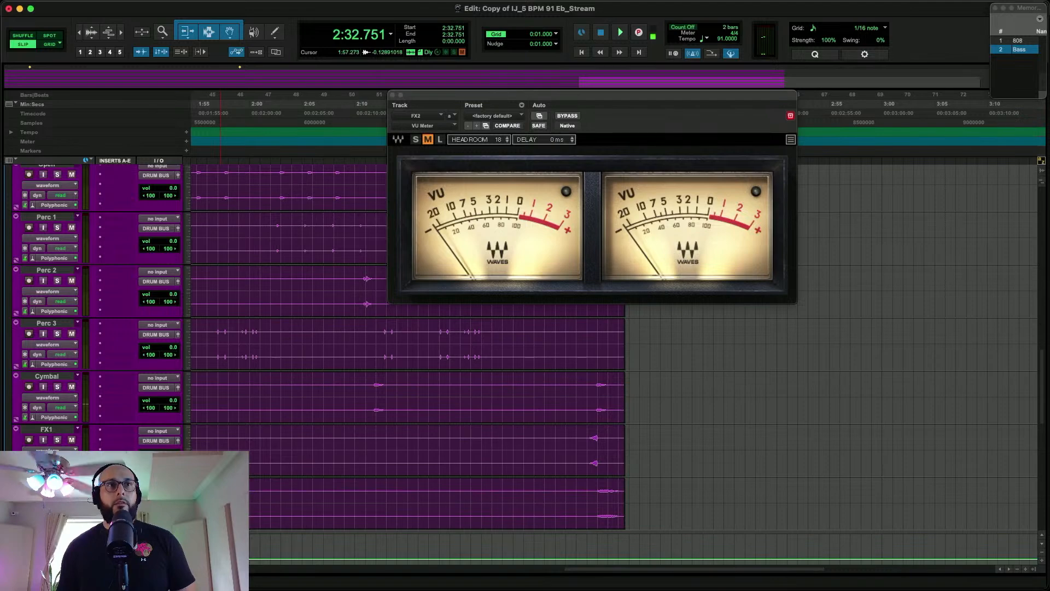
Move the VU Meter plug-in from FX2 to Keys, solo Keys and play it from about 0:05
scroll(115, 413, "down", 10)
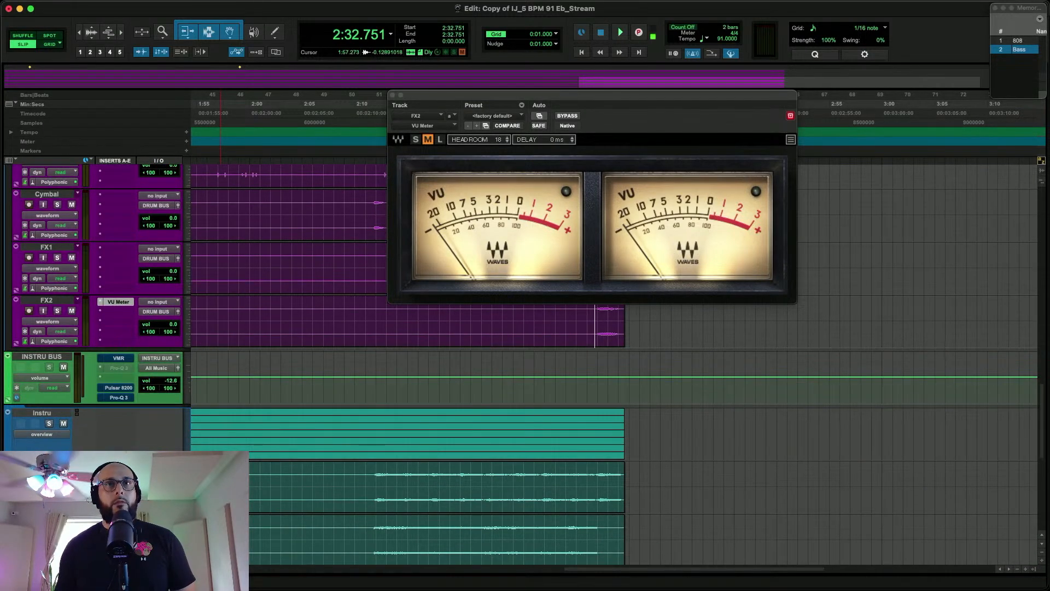
scroll(328, 460, "left", 20)
scroll(327, 460, "down", 4)
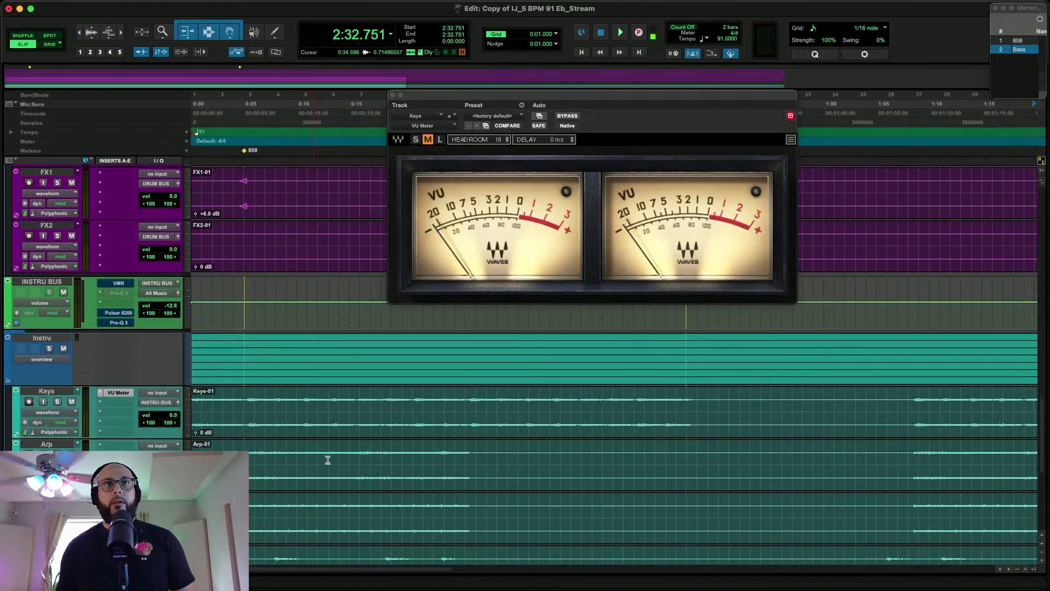
scroll(78, 411, "down", 1)
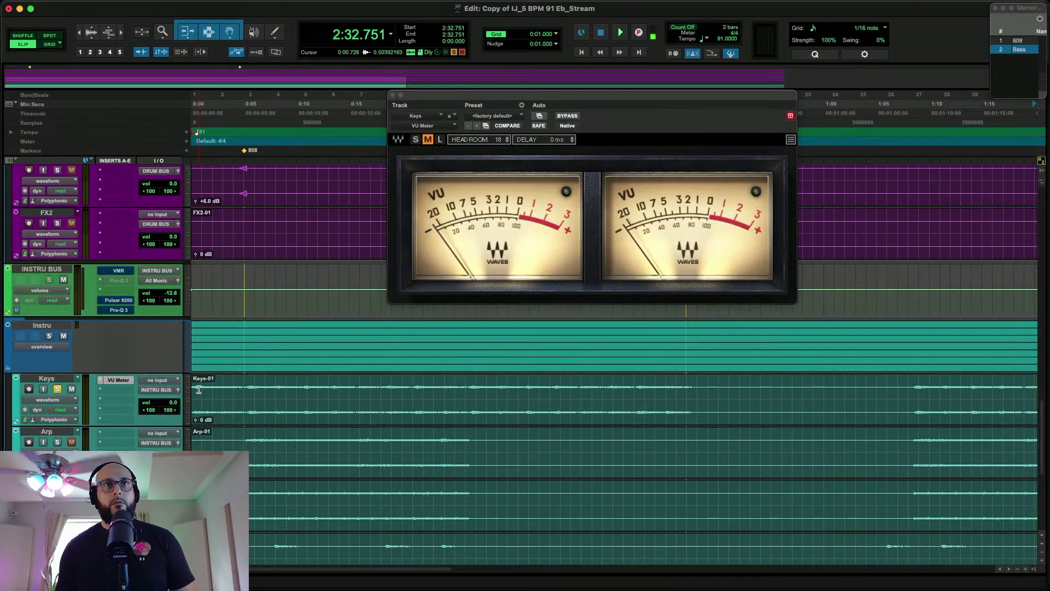
key("space")
left_click(247, 397)
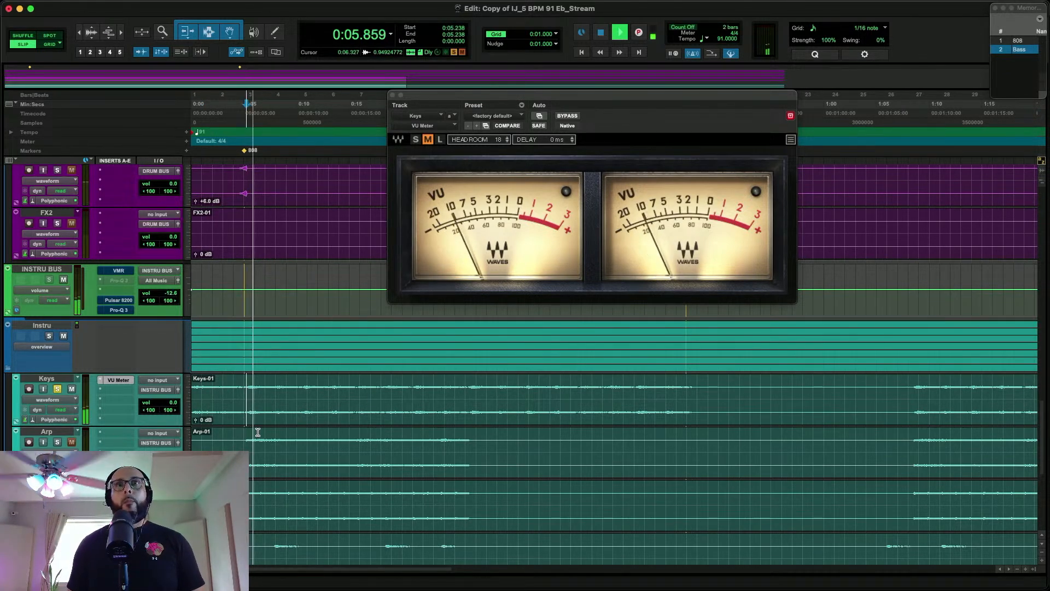
Raise the whole Keys clip's gain to +9.0 dB while it plays against the VU Meter
left_click(273, 412)
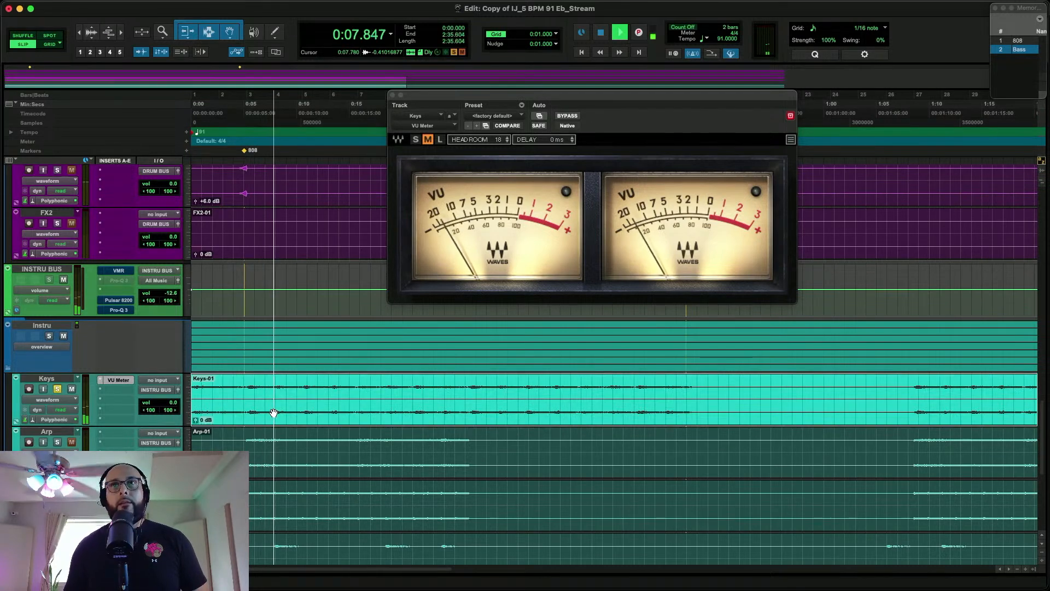
key("ctrl+shift+Up")
key("ctrl+shift+Up")
key("ctrl+shift+Up")
key("ctrl+shift+Up")
key("ctrl+shift+Up")
key("ctrl+shift+Up")
key("ctrl+shift+Up")
key("ctrl+shift+Up")
key("ctrl+shift+Up")
key("ctrl+shift+Up")
key("ctrl+shift+Up")
key("ctrl+shift+Up")
key("ctrl+shift+Up")
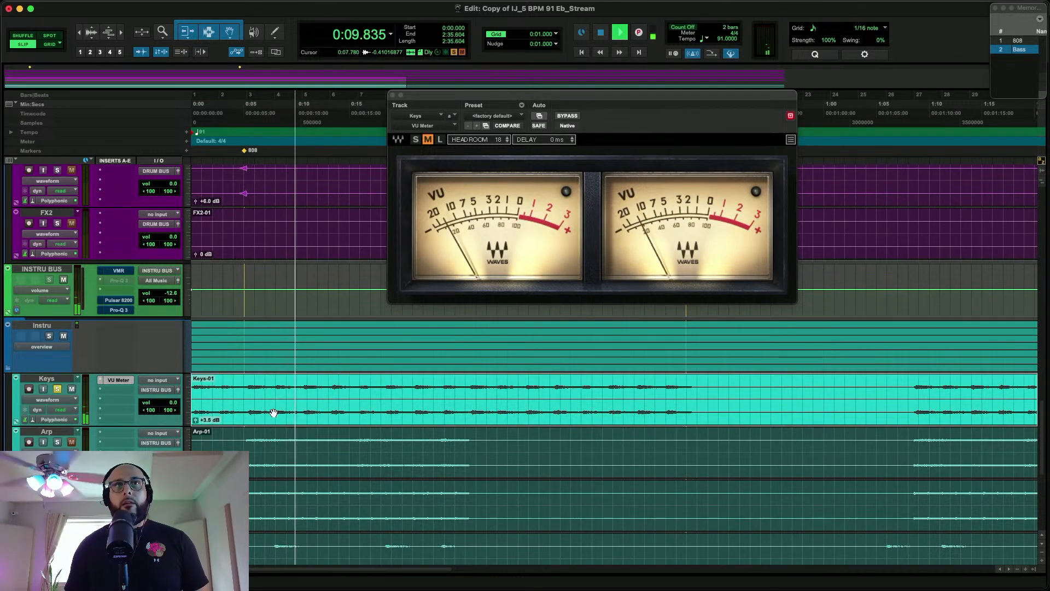
key("ctrl+shift+Up")
key("ctrl+shift+Up")
key("ctrl+shift+Up")
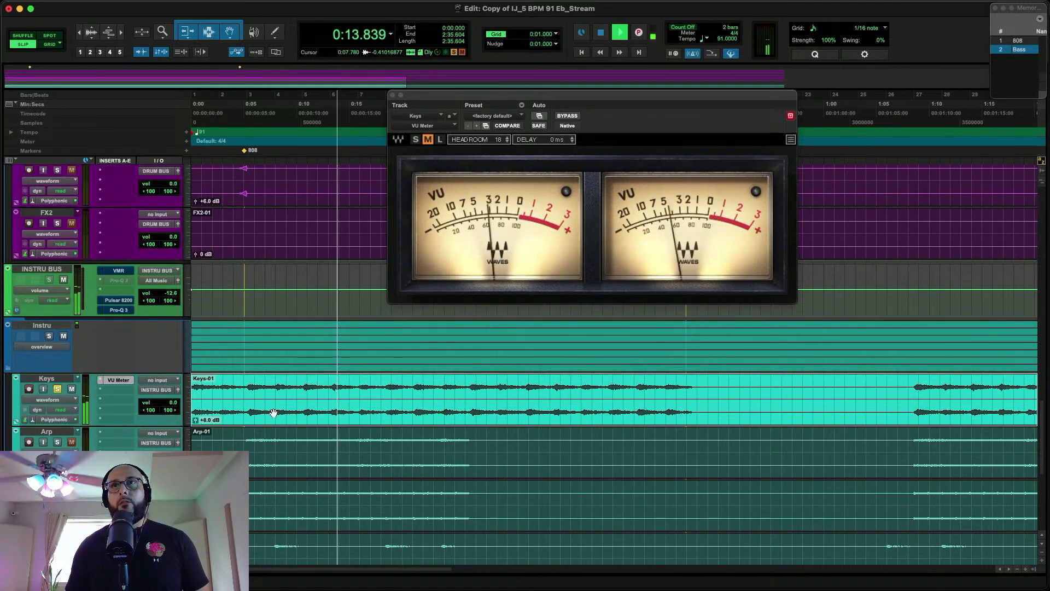
key("ctrl+shift+Up")
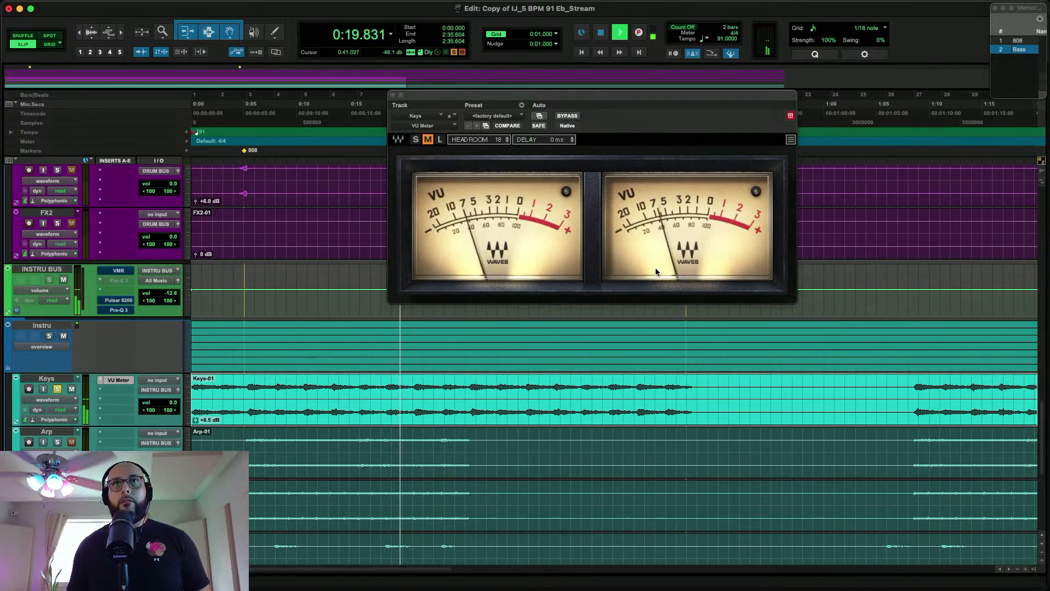
key("ctrl+shift+Up")
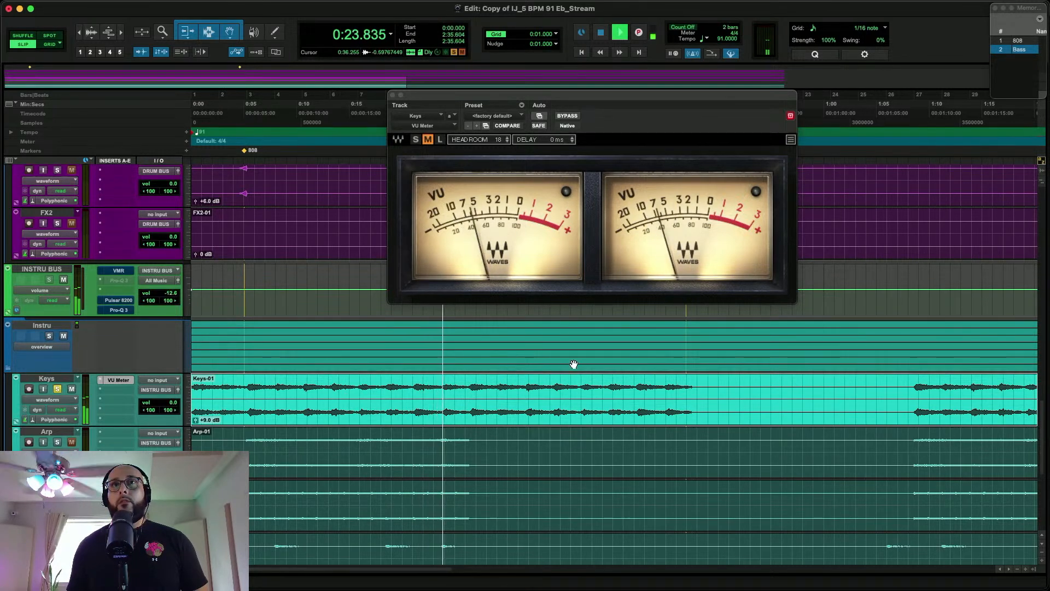
key("space")
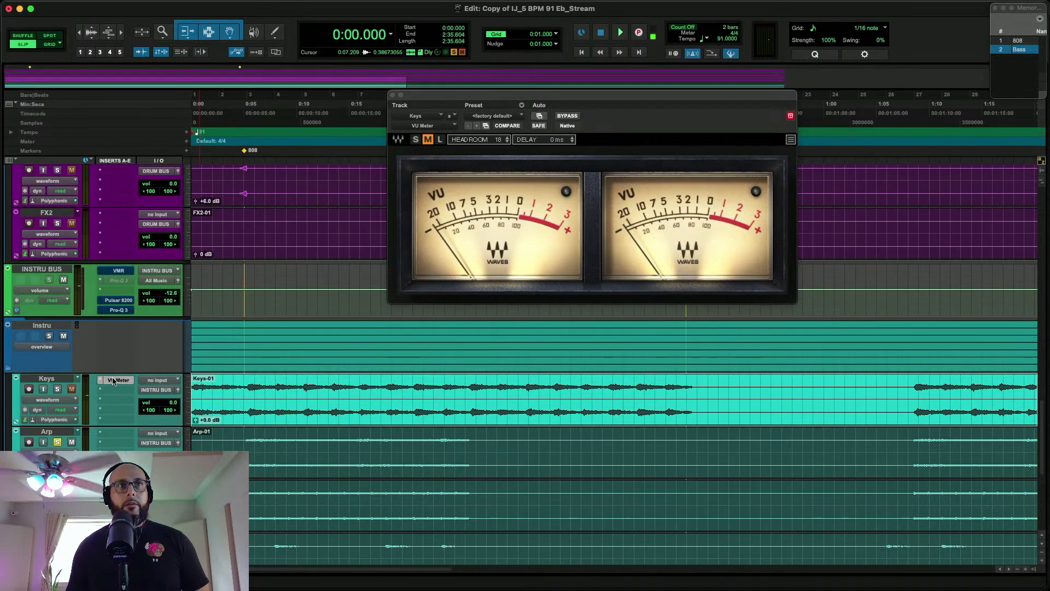
Move the VU Meter plug-in from Keys to the soloed Arp track and raise the Arp clip's gain to +11.0 dB during playback
left_click_drag(115, 442, 114, 443)
left_click(244, 447)
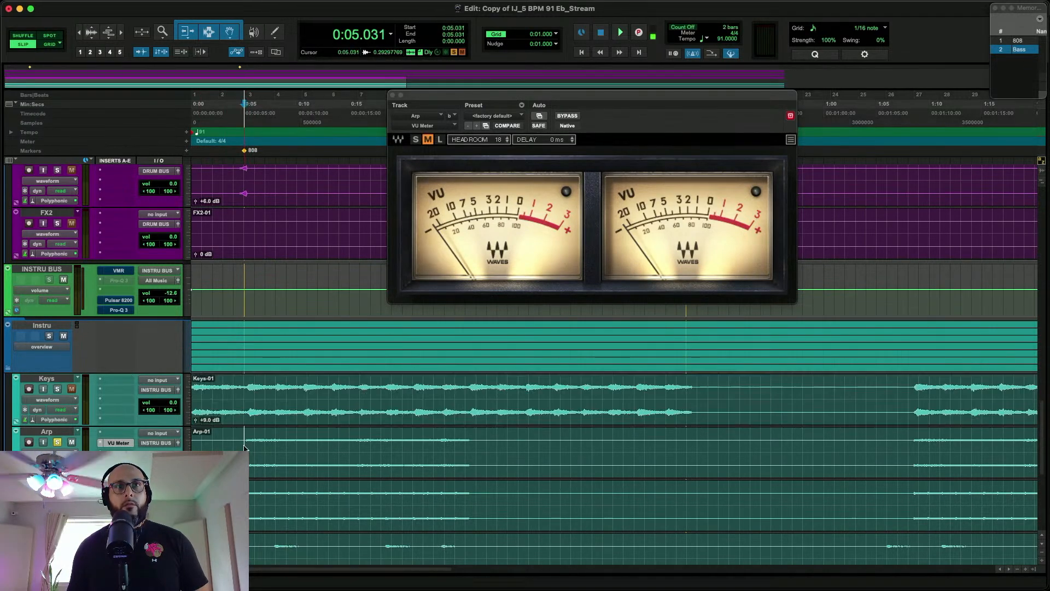
left_click(234, 471)
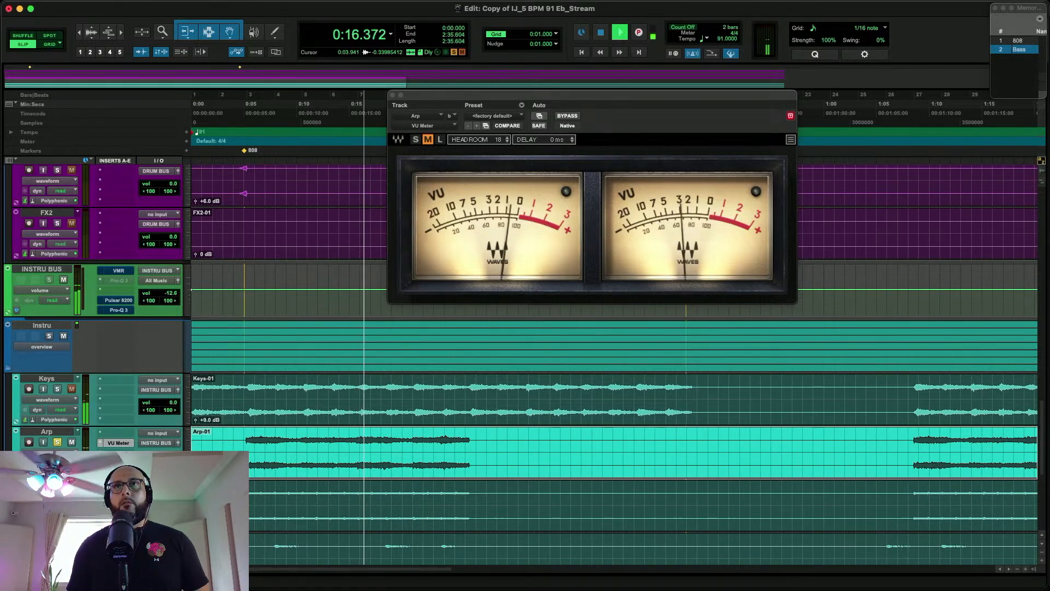
key("space")
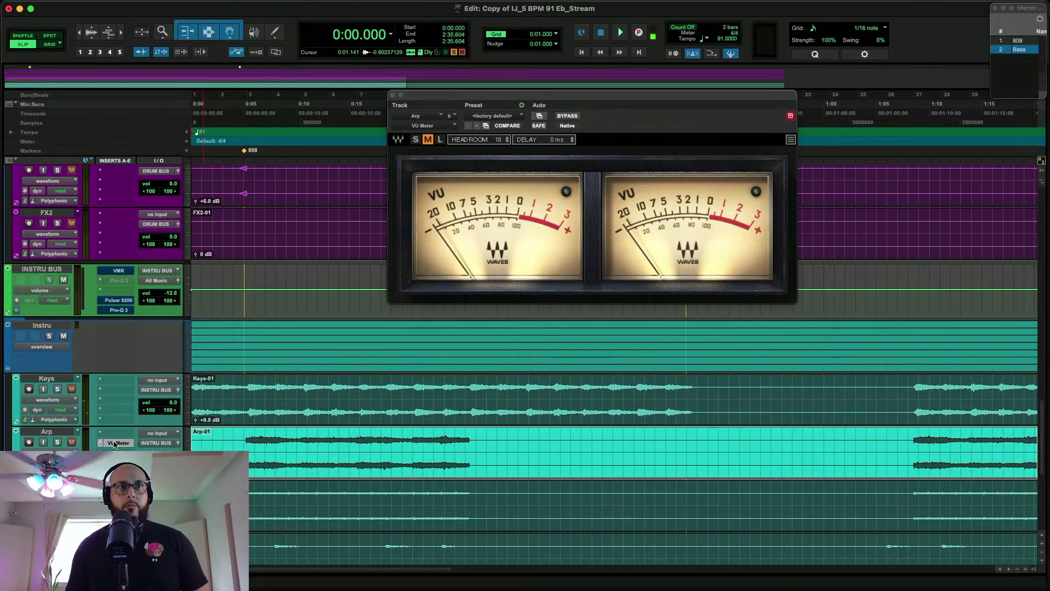
Play the soloed Arp 2 track from about 0:04 through the VU Meter and raise its clip's gain to +11.5 dB
left_click(238, 490)
key("space")
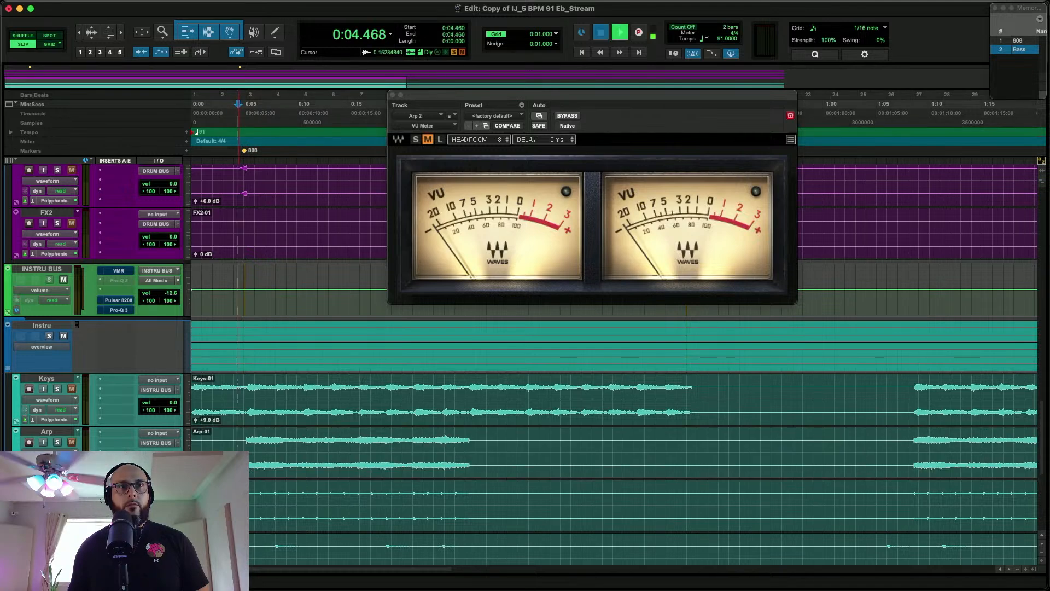
left_click(231, 524)
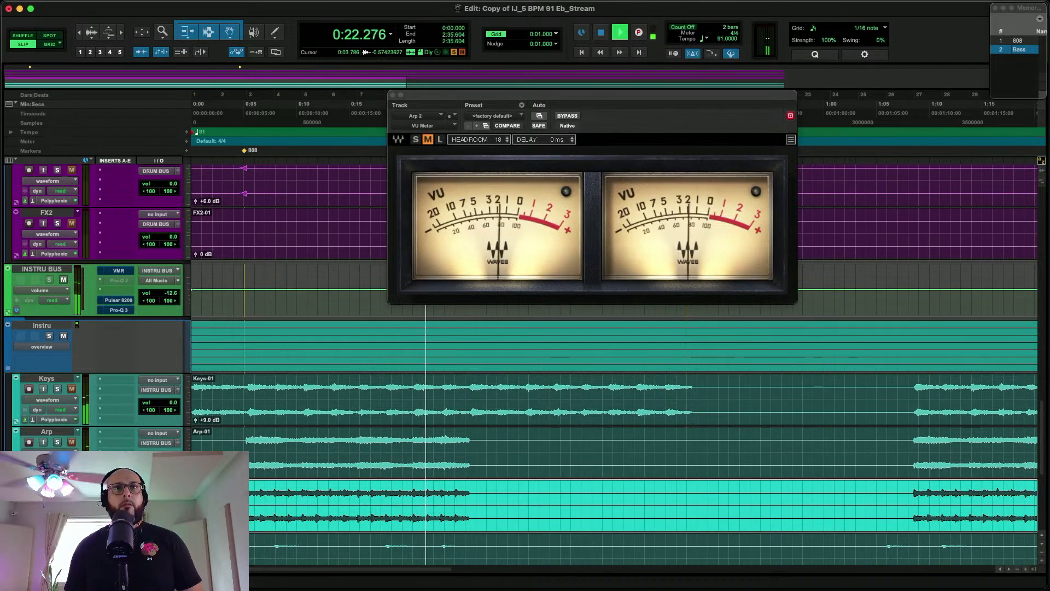
key("space")
scroll(520, 361, "down", 3)
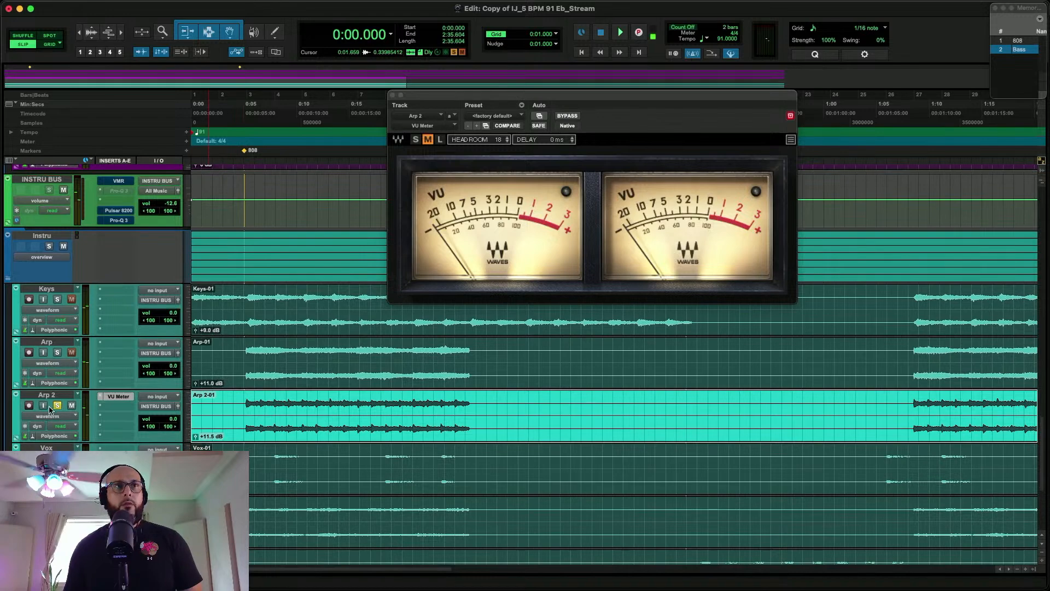
Move the VU Meter plug-in from Arp 2 to Vox, play from about 0:07 and raise the Vox clip's gain
left_click_drag(118, 448, 118, 449)
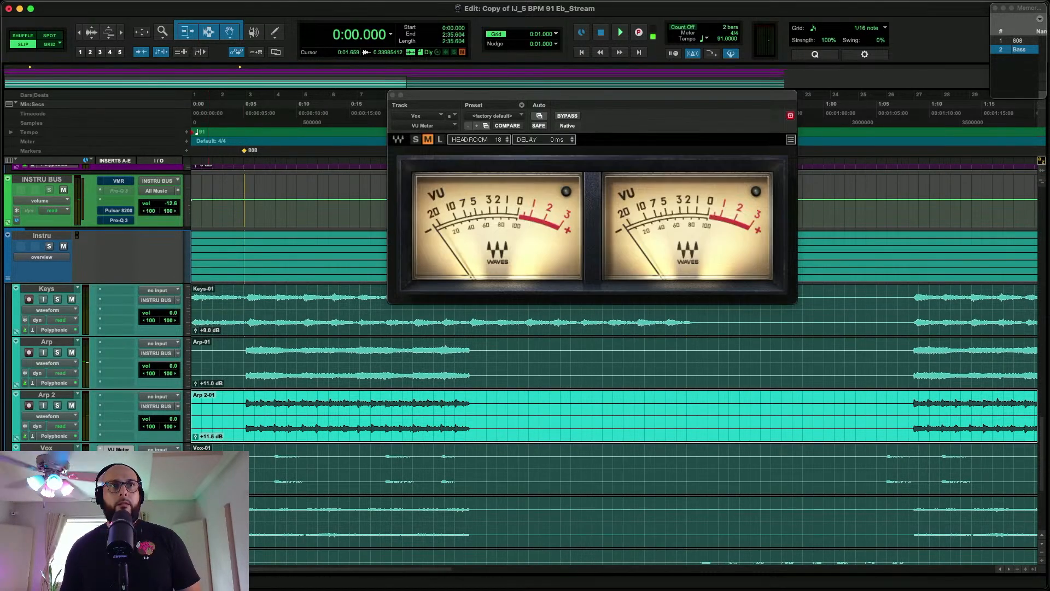
left_click(269, 464)
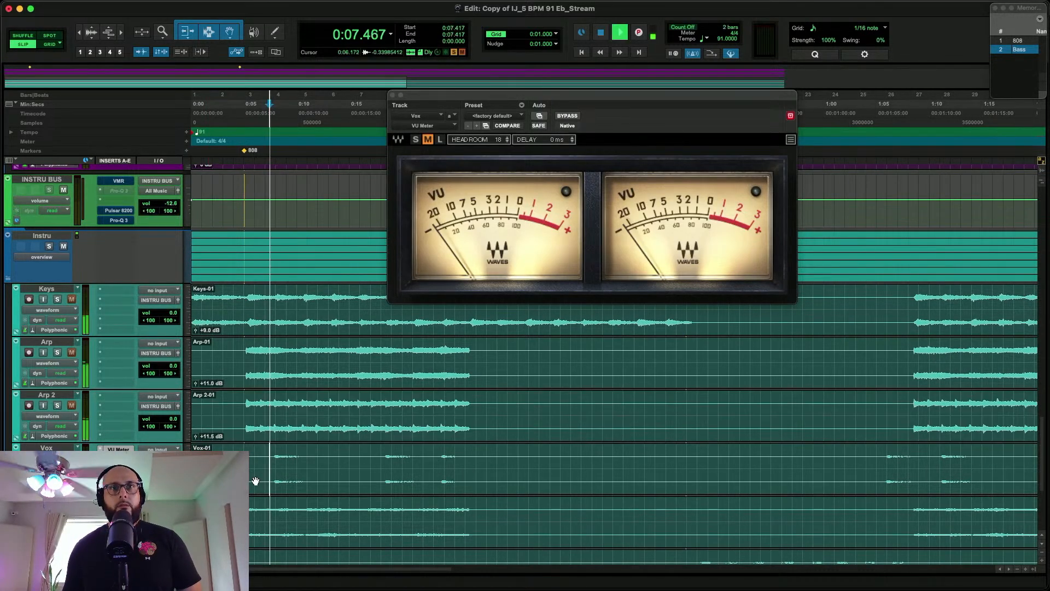
key("space")
left_click(255, 480)
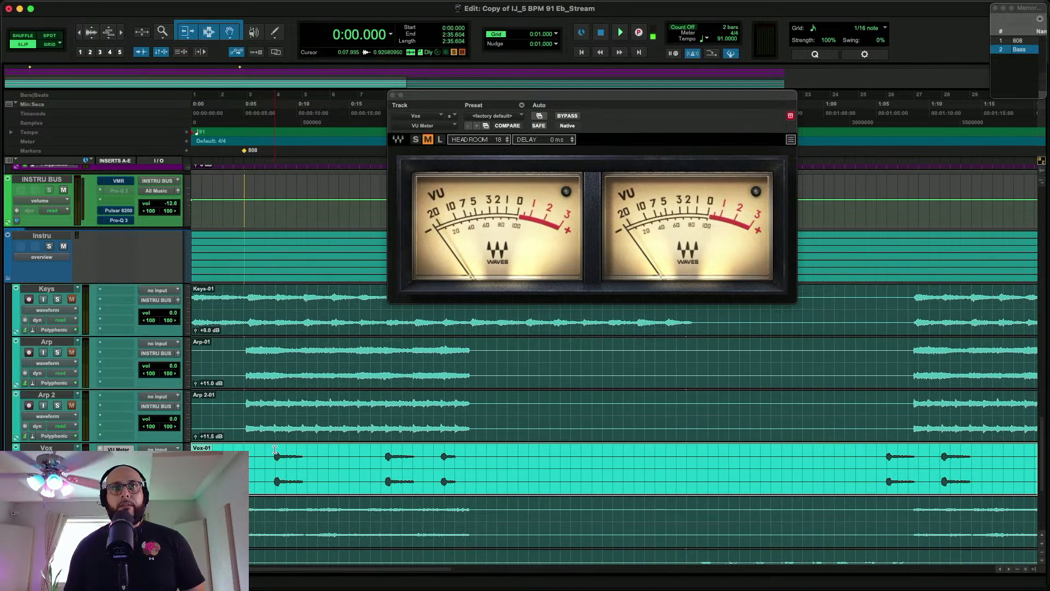
Replay the first Vox phrase from about 0:07 and settle the whole Vox clip's gain at +8.0 dB
left_click(268, 458)
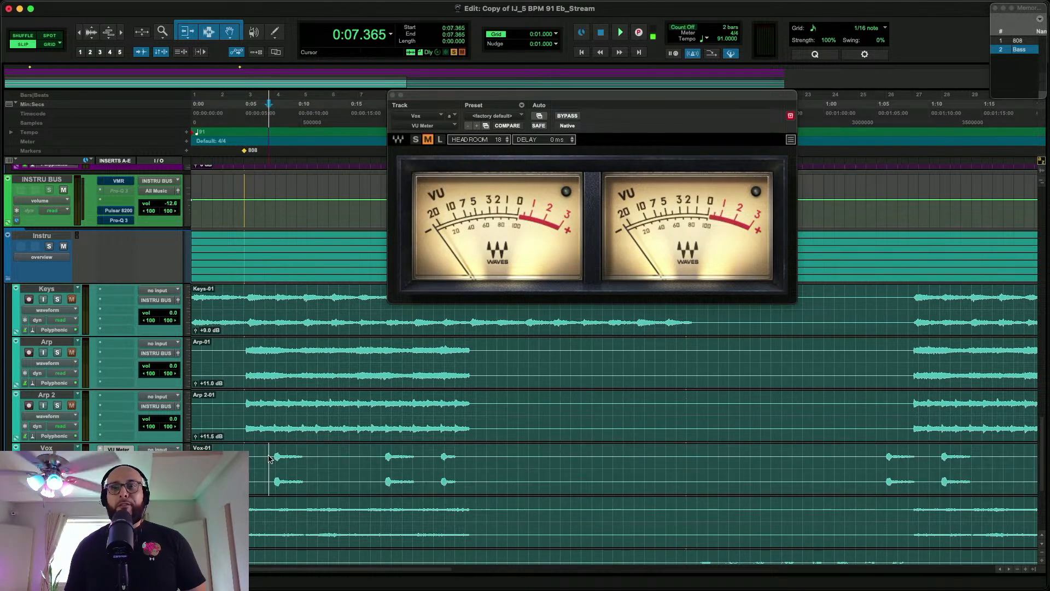
key("space")
left_click(309, 480)
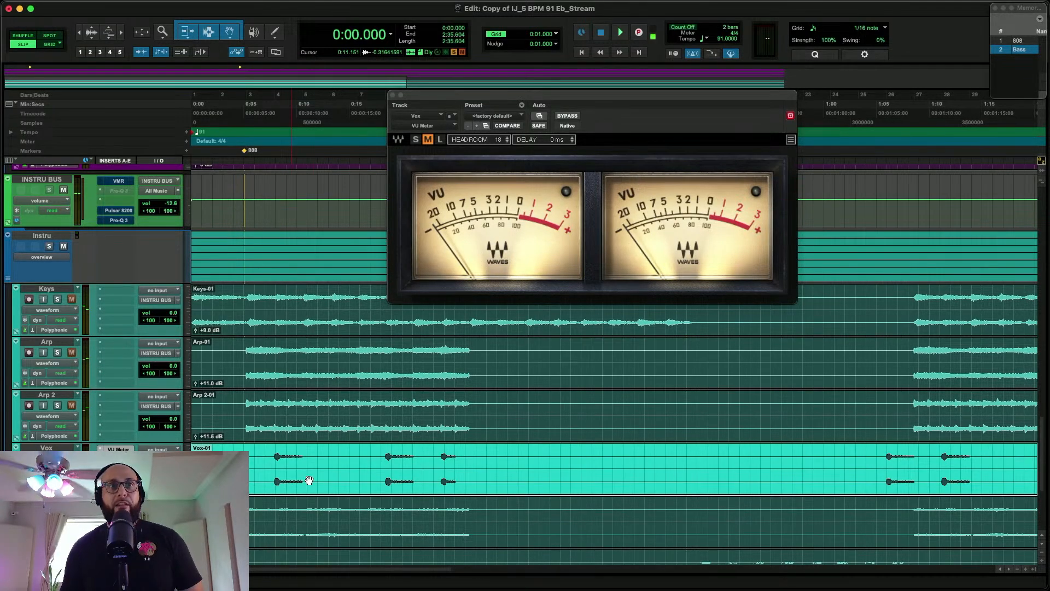
left_click(264, 461)
key("space")
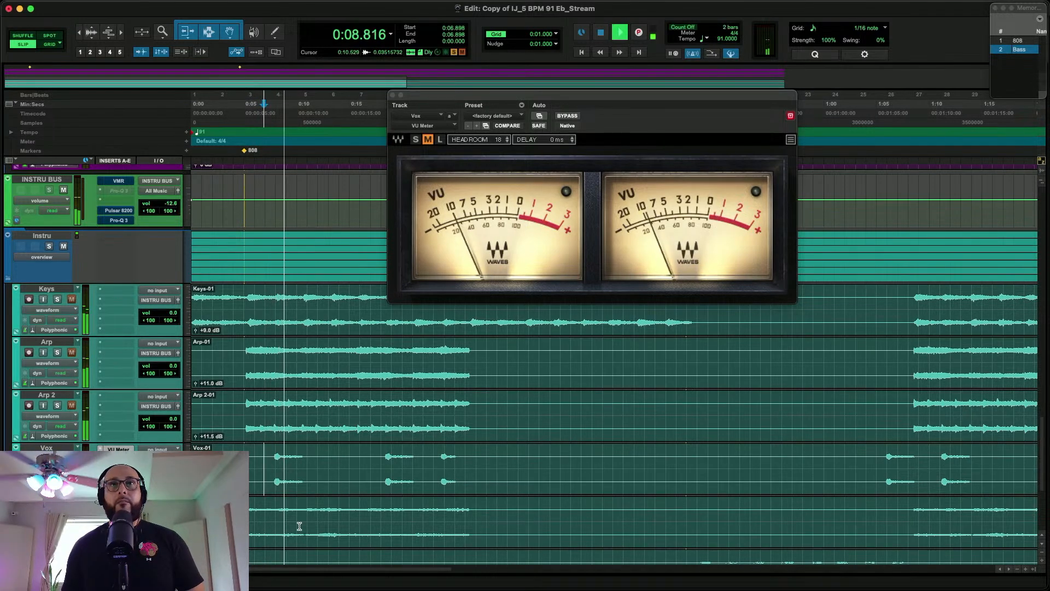
key("space")
Move the VU Meter plug-in from Vox to Vox 2 and raise the whole Vox 2 clip's gain during playback
scroll(299, 528, "down", 3)
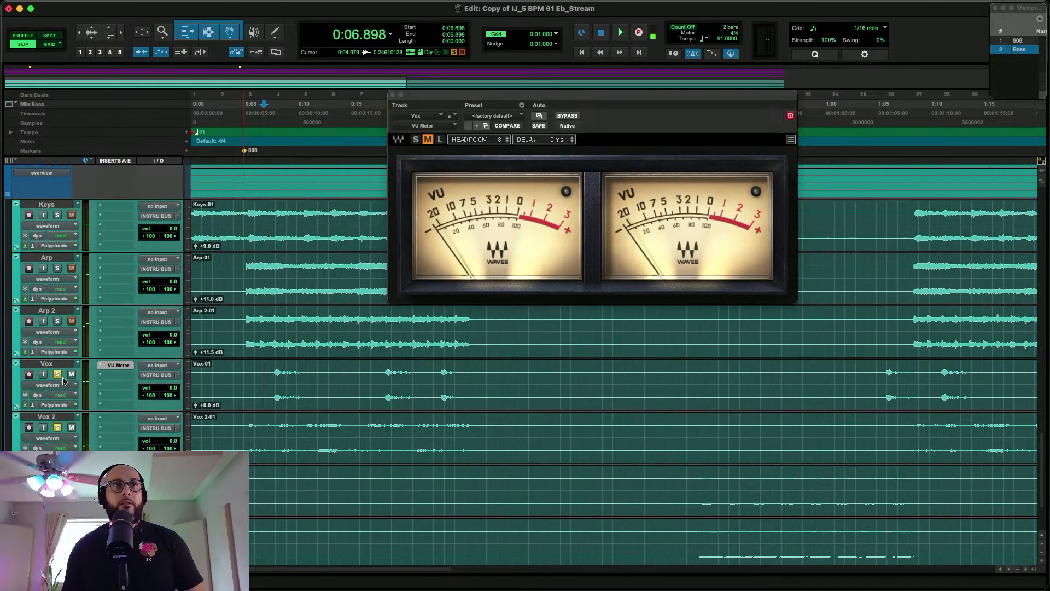
left_click_drag(121, 420, 119, 419)
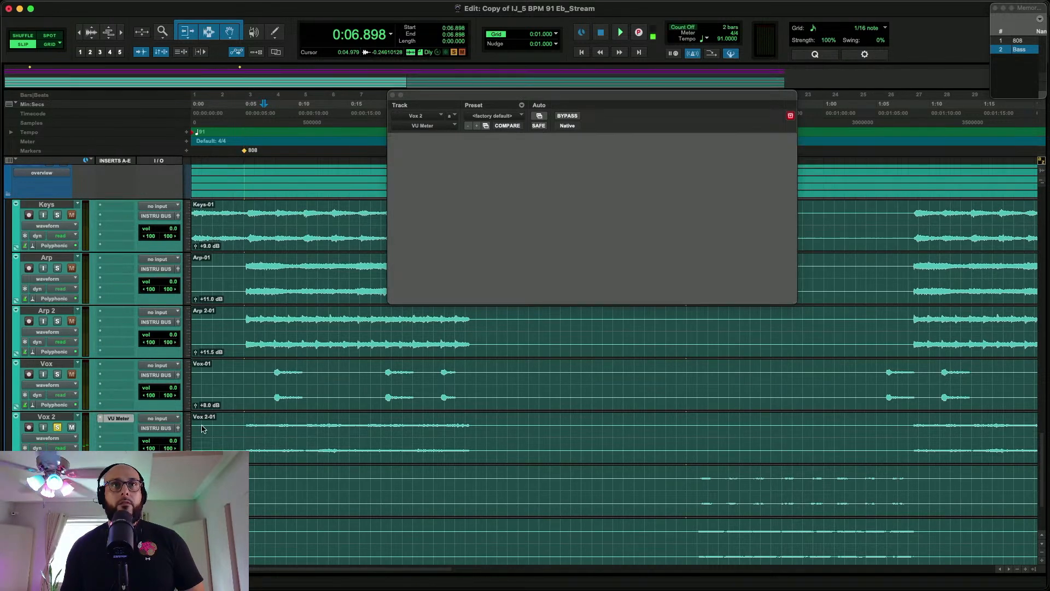
left_click(268, 454)
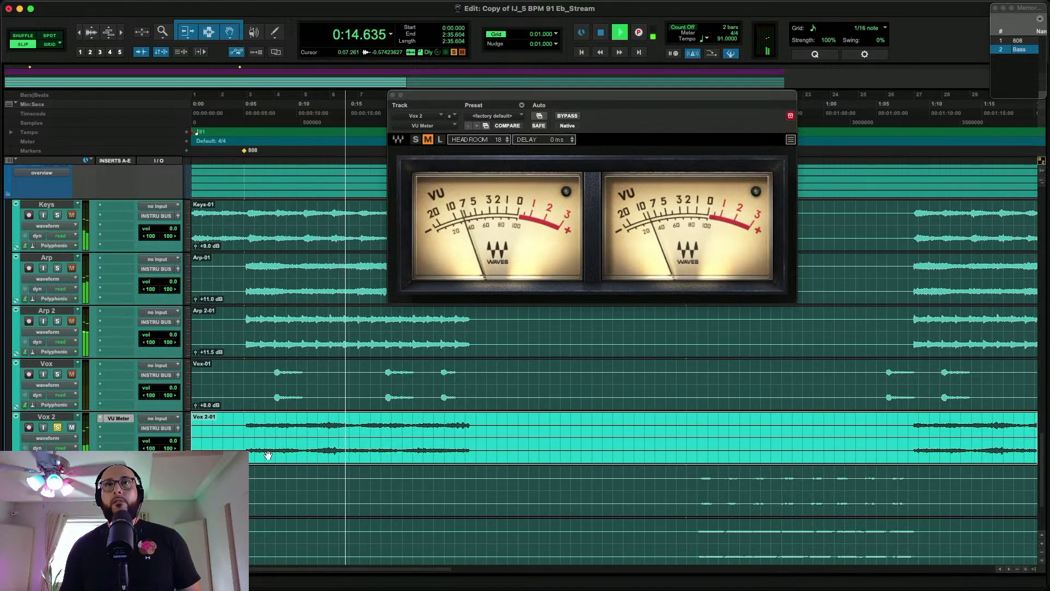
key("space")
Replay Vox 2 from about 0:11 against the VU Meter and settle its clip's gain at +4.0 dB
left_click(306, 425)
key("space")
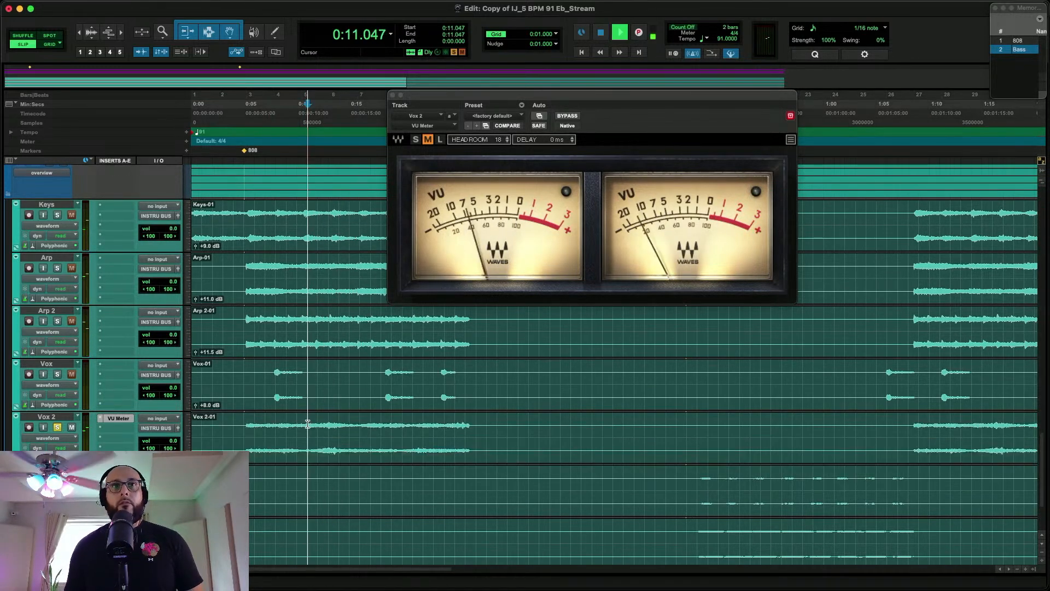
left_click(308, 443)
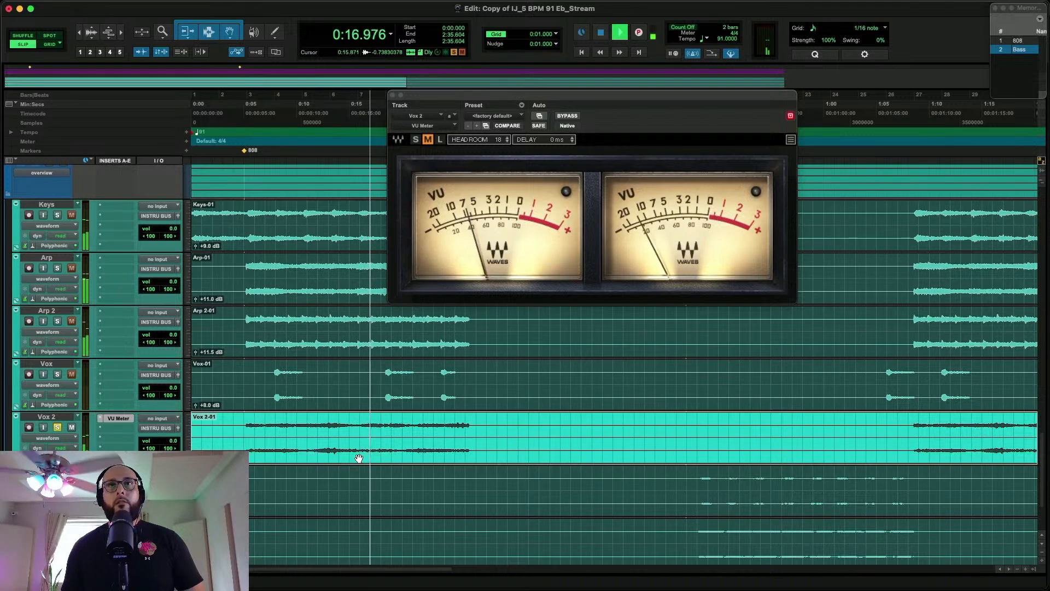
key("space")
Move the VU Meter plug-in from Vox 2 to Bell, play Bell from about 0:48 and select its whole clip
scroll(350, 459, "down", 3)
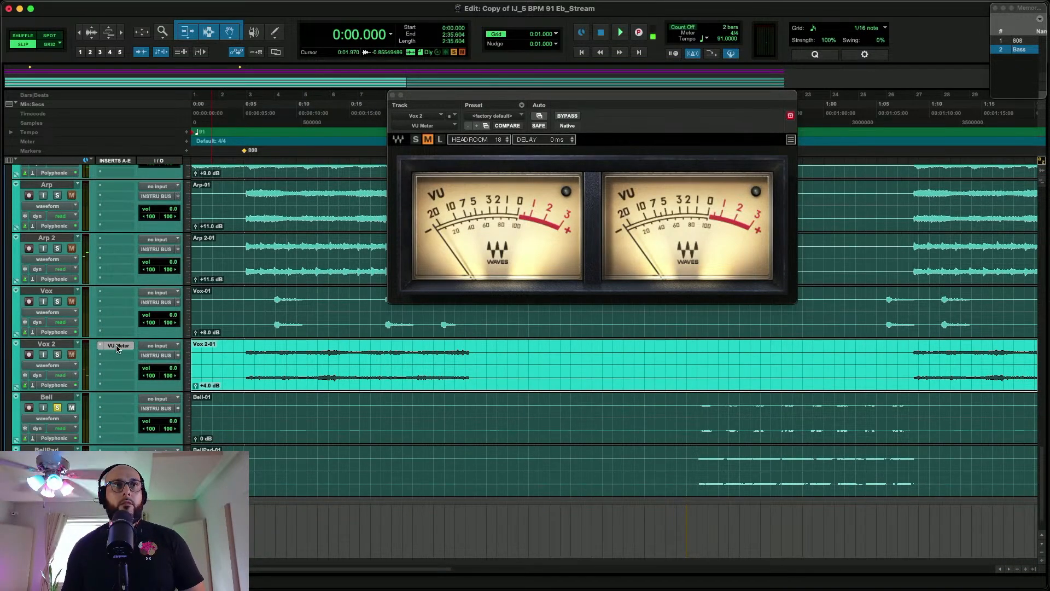
left_click_drag(118, 407, 118, 407)
left_click(698, 414)
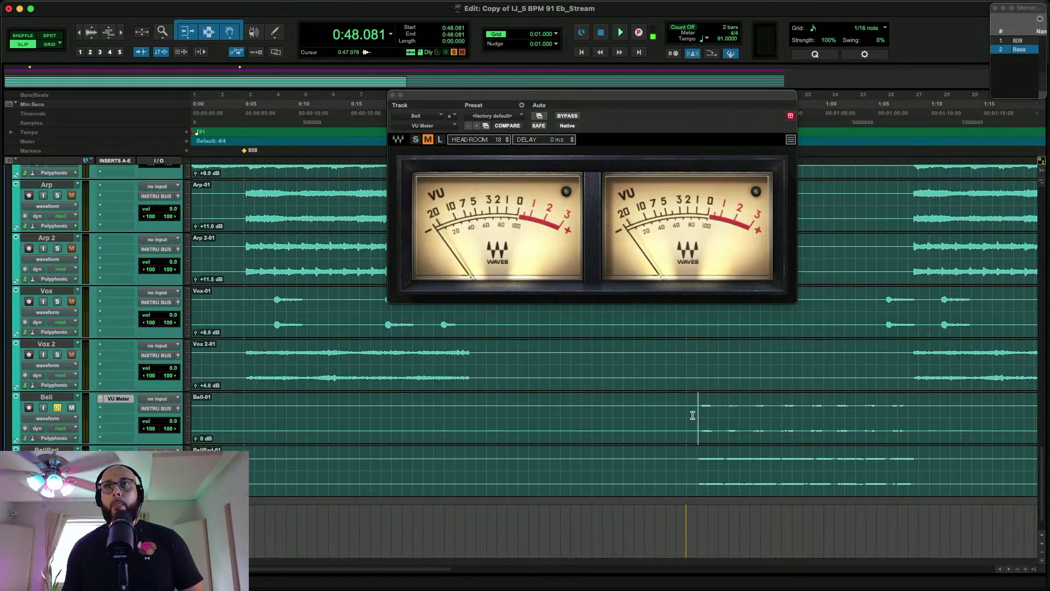
left_click(394, 433)
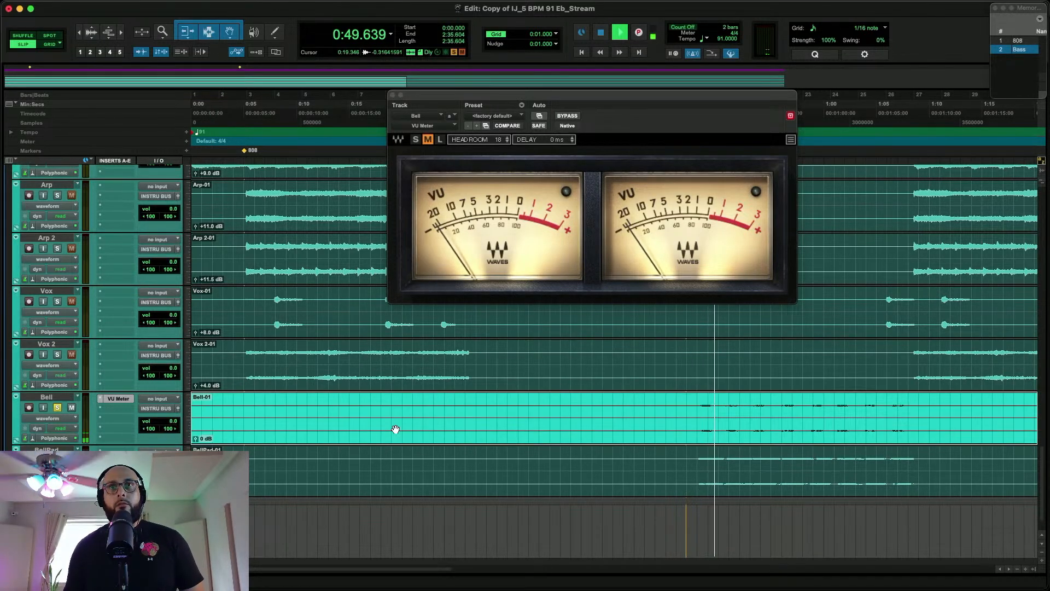
Set the whole Bell clip's gain to +17.5 dB during playback against the VU Meter
key("ctrl+shift+Up")
key("ctrl+shift+Up")
key("ctrl+shift+Up")
key("ctrl+shift+Up")
key("ctrl+shift+Up")
key("ctrl+shift+Up")
key("ctrl+shift+Up")
key("ctrl+shift+Up")
key("ctrl+shift+Up")
key("ctrl+shift+Up")
key("ctrl+shift+Up")
key("ctrl+shift+Up")
key("ctrl+shift+Up")
key("ctrl+shift+Up")
key("ctrl+shift+Up")
key("ctrl+shift+Up")
key("ctrl+shift+Up")
key("ctrl+shift+Up")
key("ctrl+shift+Up")
key("ctrl+shift+Up")
key("ctrl+shift+Up")
key("ctrl+shift+Up")
key("ctrl+shift+Up")
key("ctrl+shift+Down")
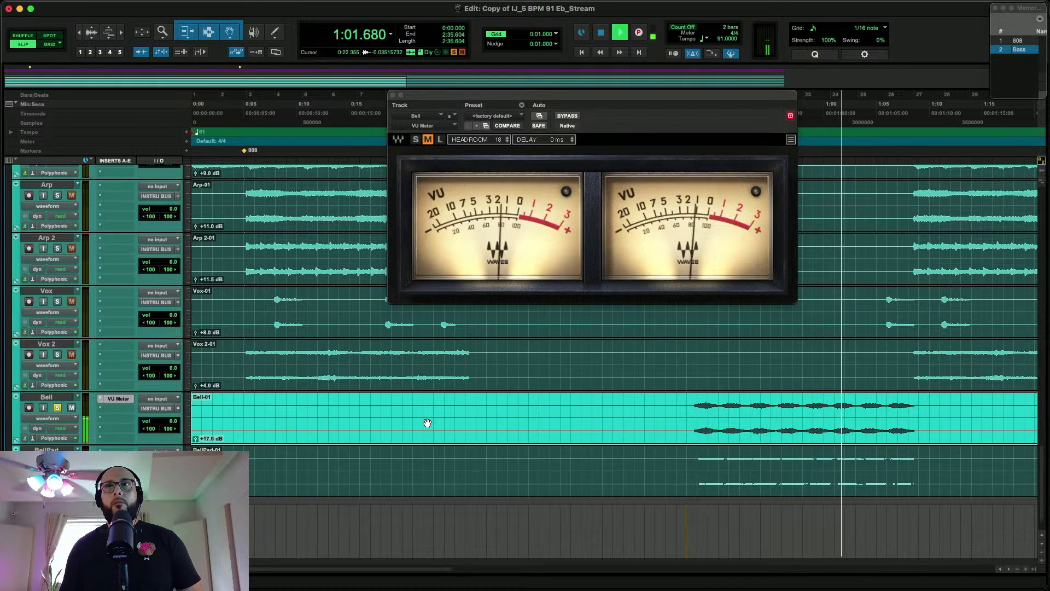
key("space")
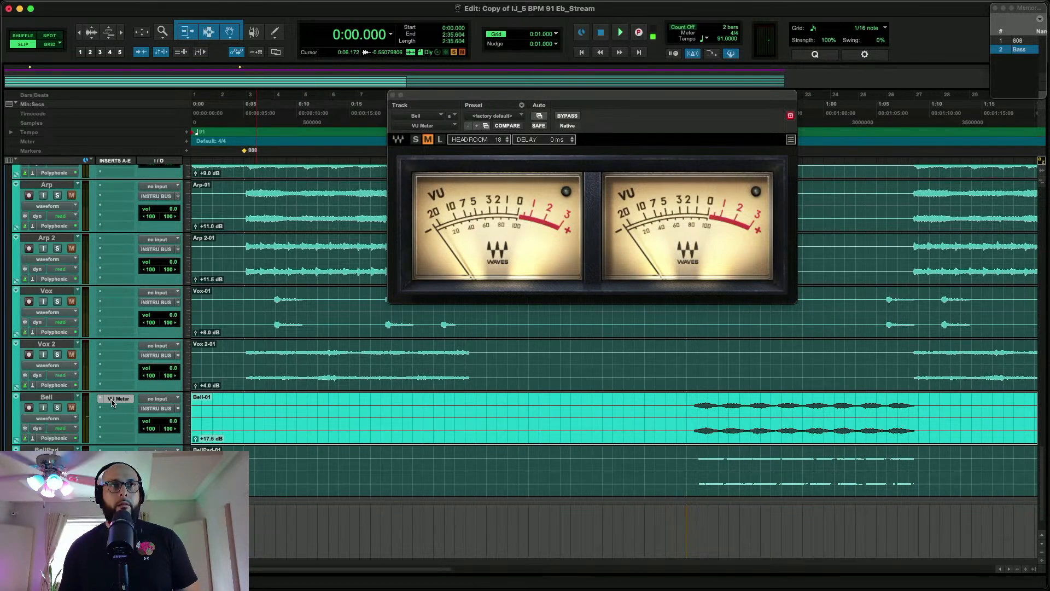
Move the VU Meter plug-in from Bell to BellPad, play from about 0:48 and raise the BellPad clip's gain
left_click_drag(118, 399, 116, 453)
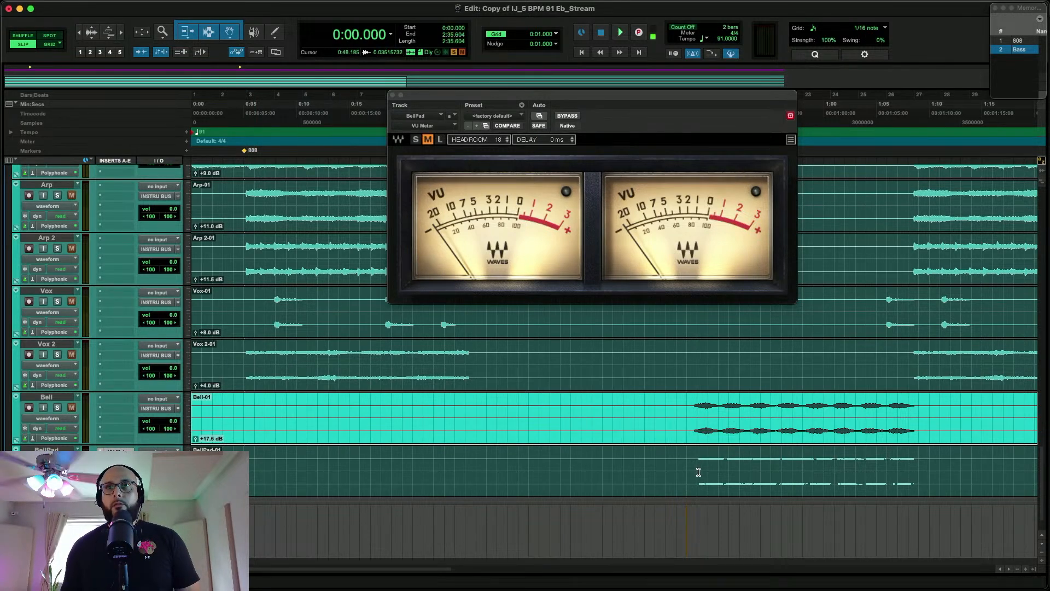
left_click(699, 471)
key("space")
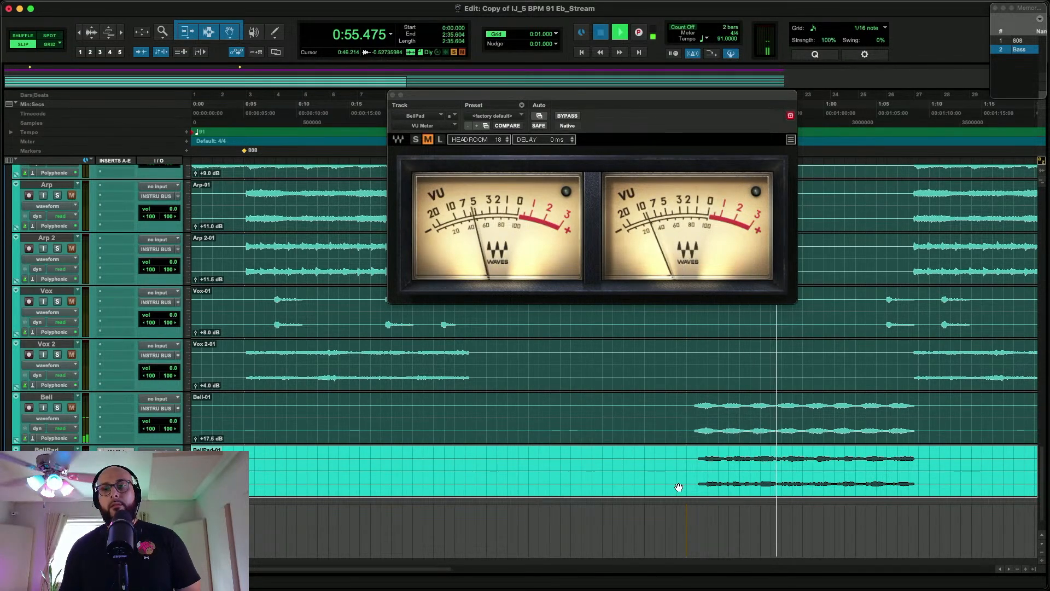
key("space")
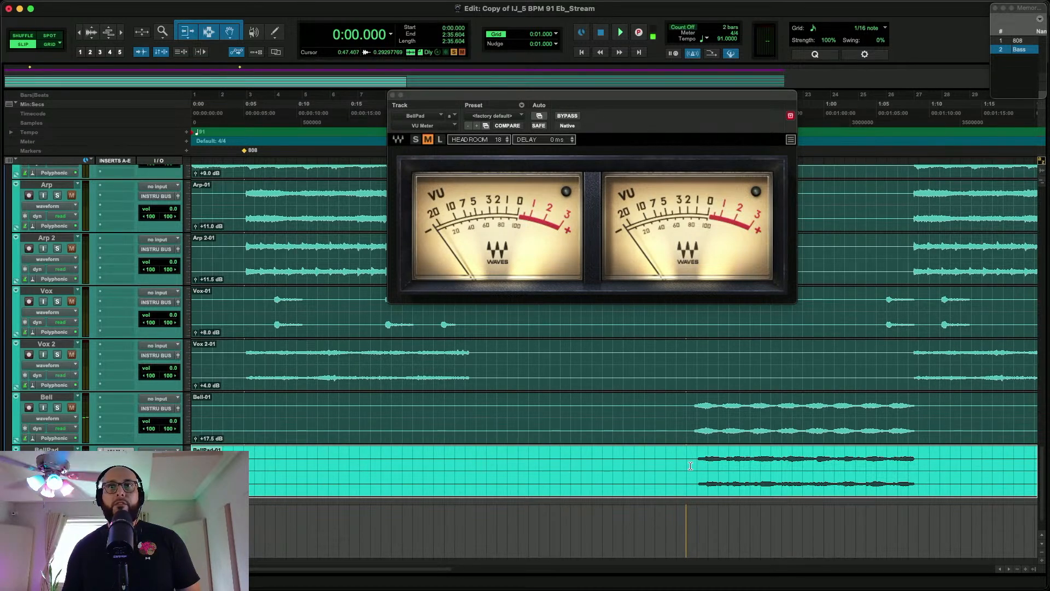
Replay BellPad from about 0:47 to check its clip gain on the VU Meter, and close the meter window
left_click(691, 466)
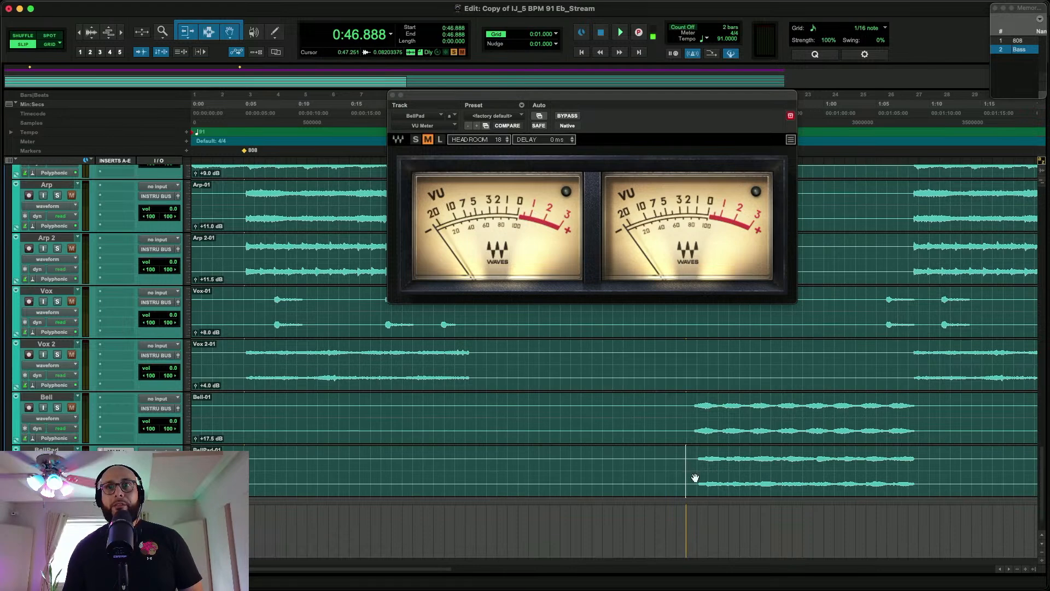
double_click(692, 473)
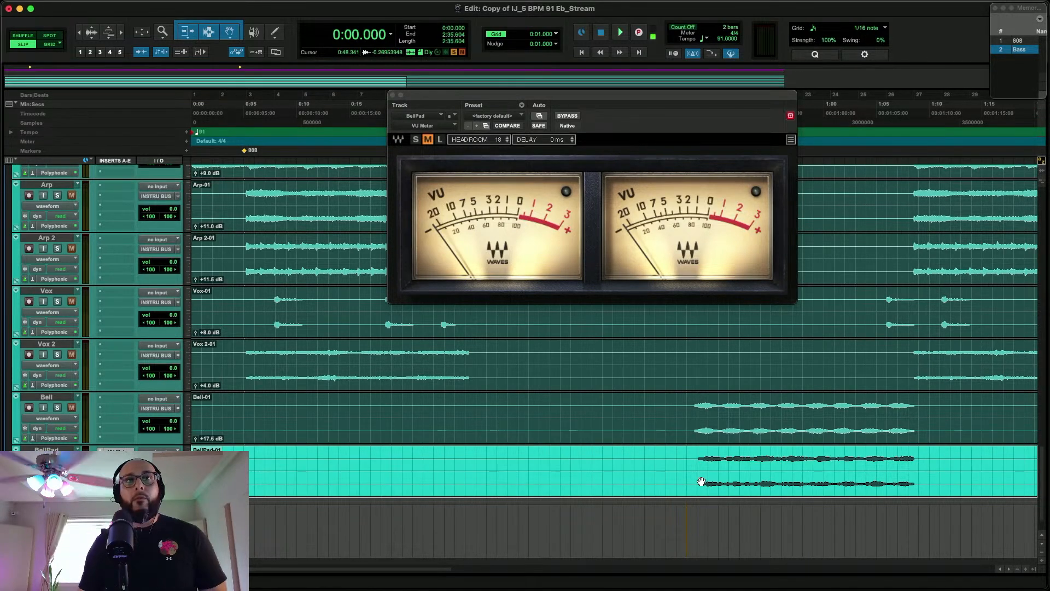
left_click(687, 466)
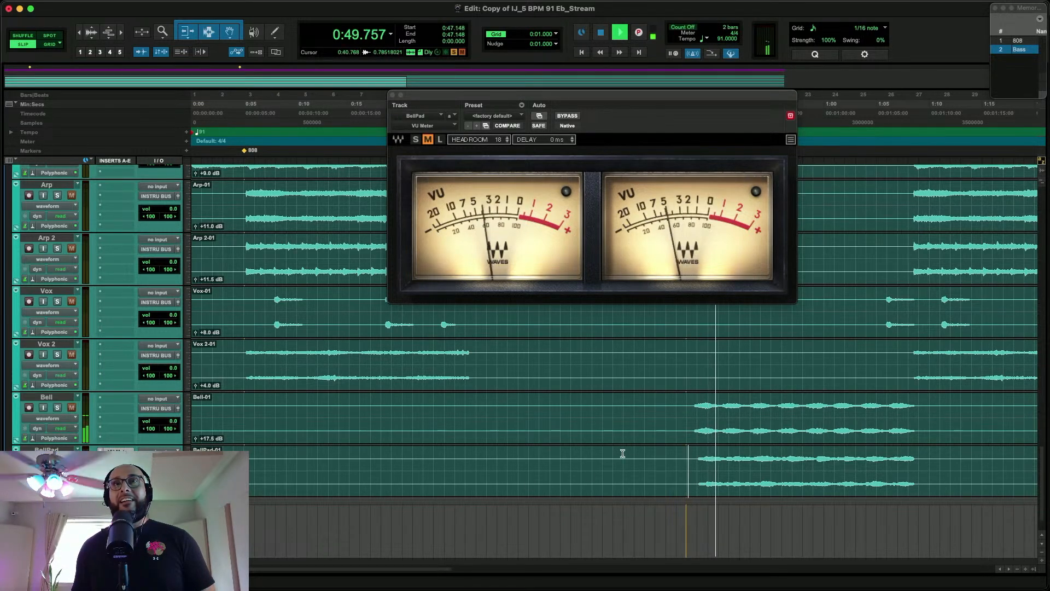
left_click(393, 96)
key("space")
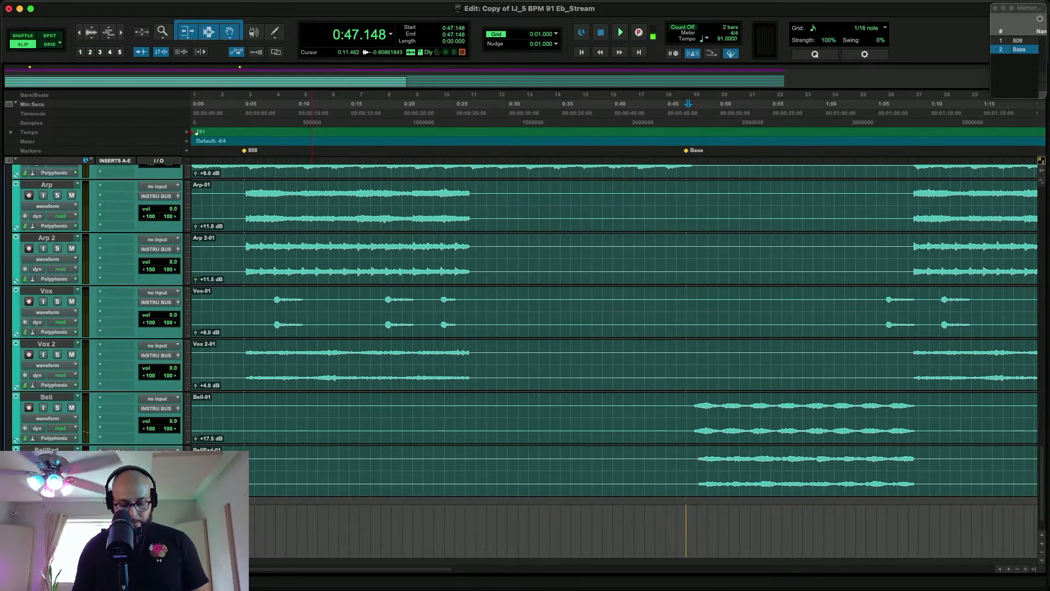
Show the Mix window and examine the fader positions and meters across the drum and instrument channels
key("super+equal")
scroll(553, 438, "right", 10)
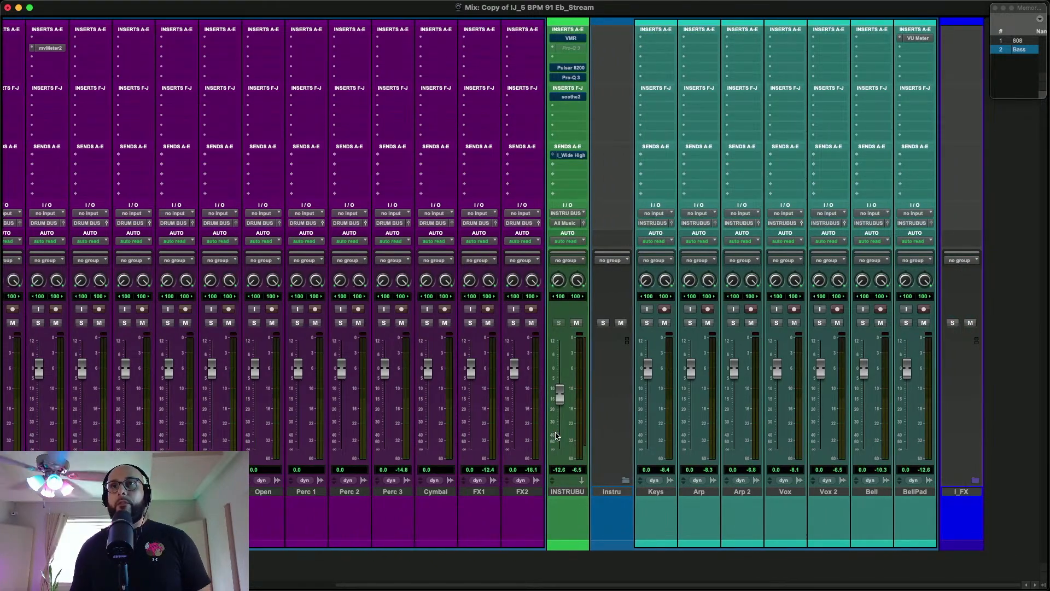
scroll(708, 416, "left", 10)
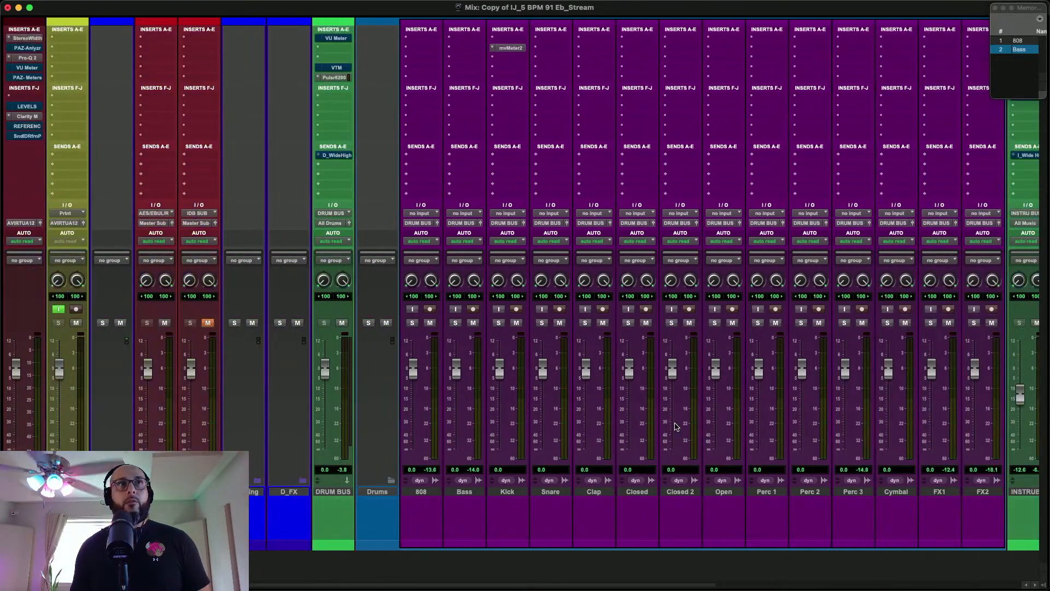
scroll(552, 165, "right", 4)
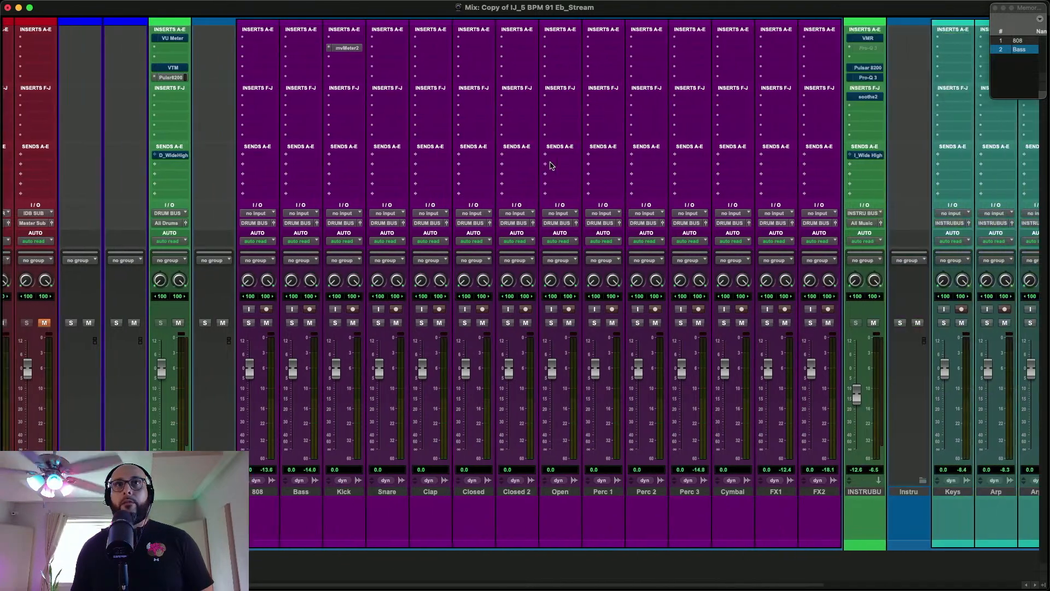
scroll(815, 164, "right", 6)
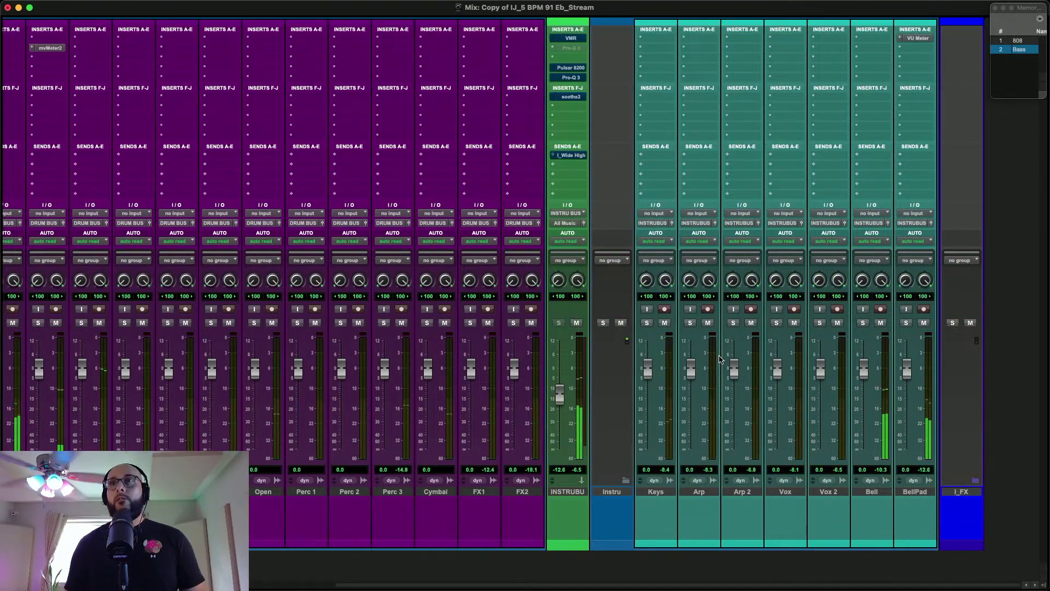
Play the full mix from the 808 marker and lower the INSTRU BUS fader to -13.1 dB
left_click(1018, 41)
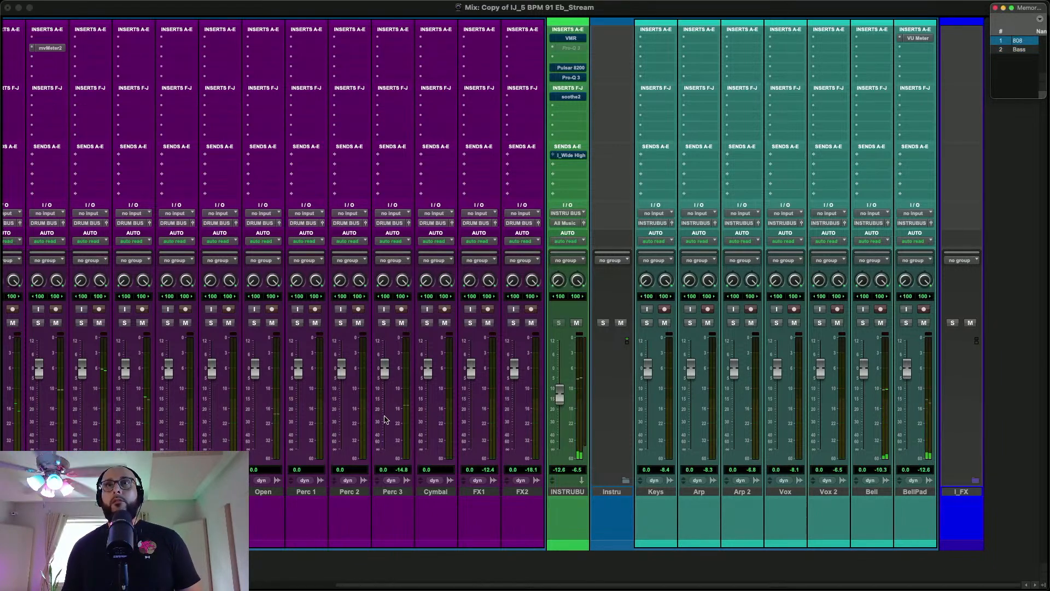
scroll(511, 427, "left", 1)
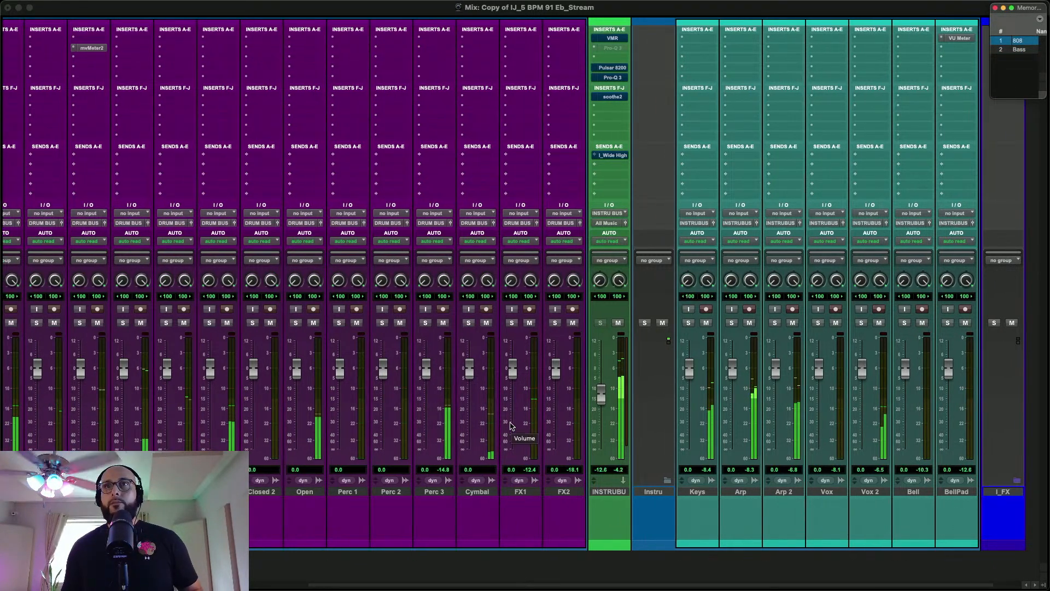
left_click_drag(602, 401, 602, 403)
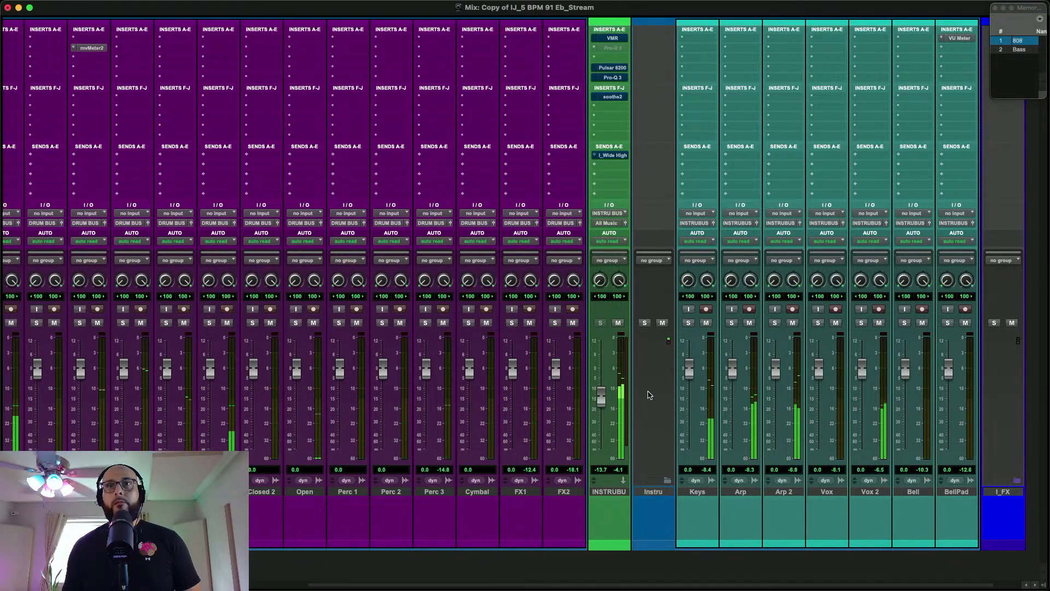
left_click_drag(602, 395, 602, 394)
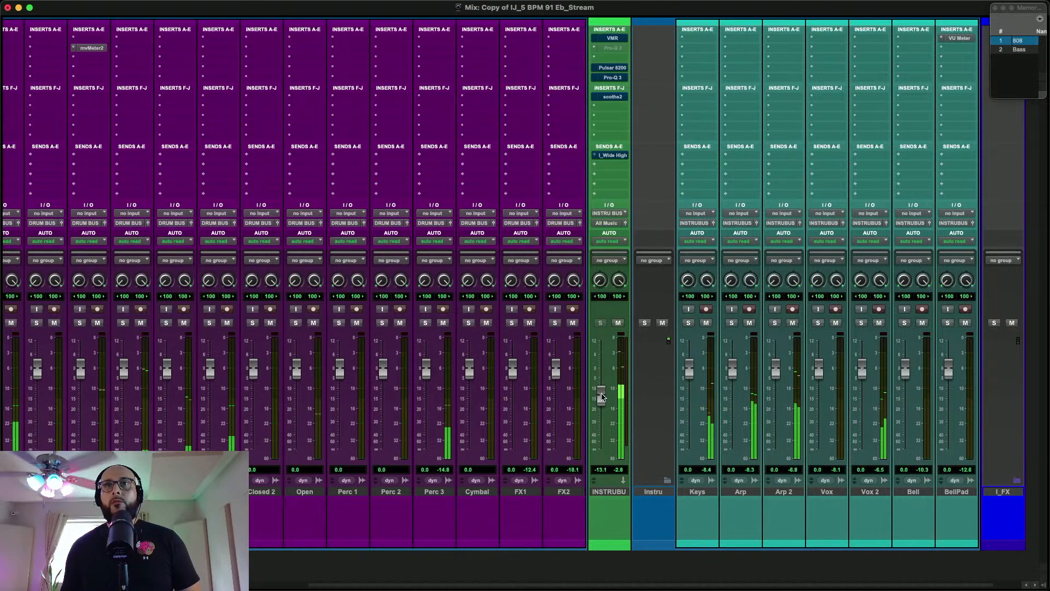
Check the drum channels' meters, return to the Edit window and place the edit cursor at about 0:05 on the 808 track
scroll(613, 394, "left", 6)
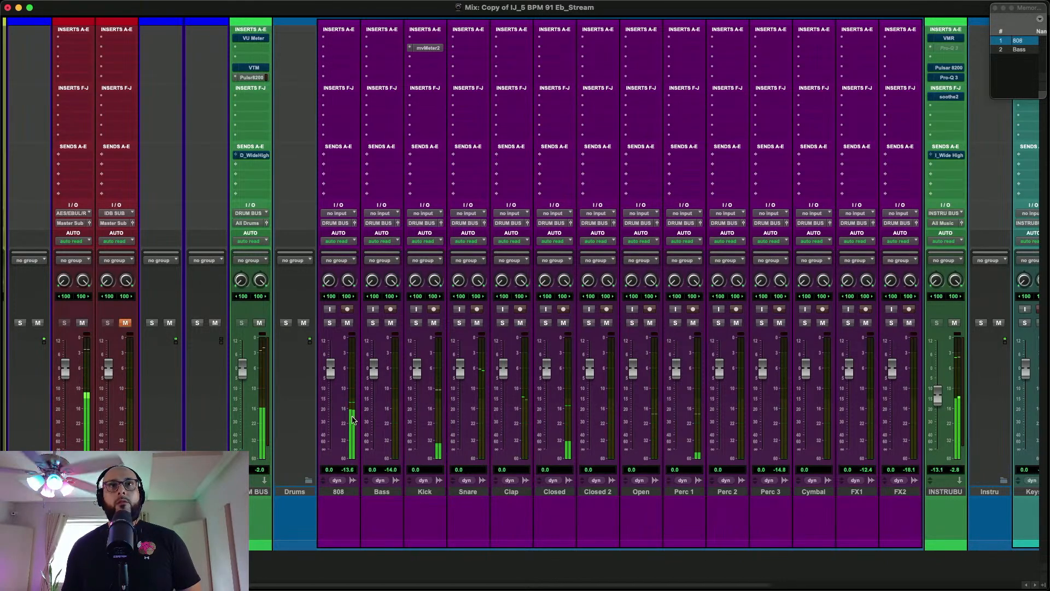
key("super+equal")
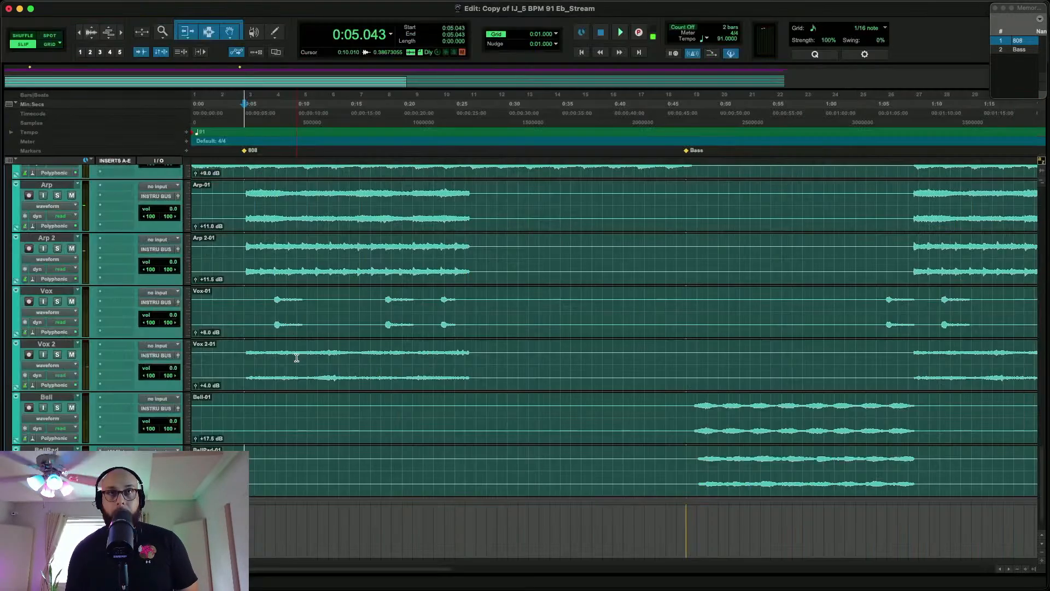
scroll(297, 358, "up", 15)
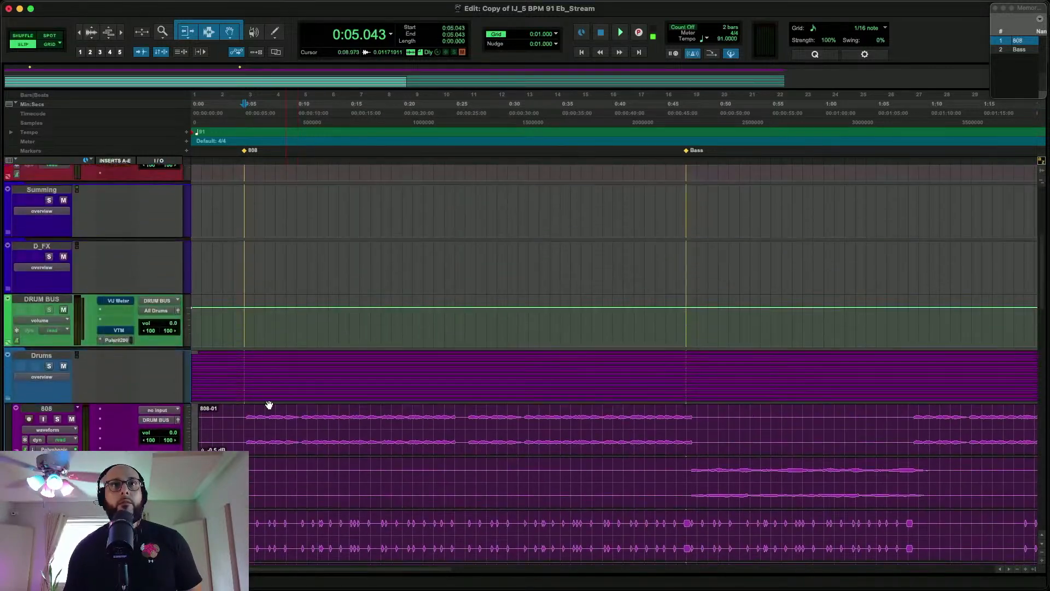
left_click(245, 426)
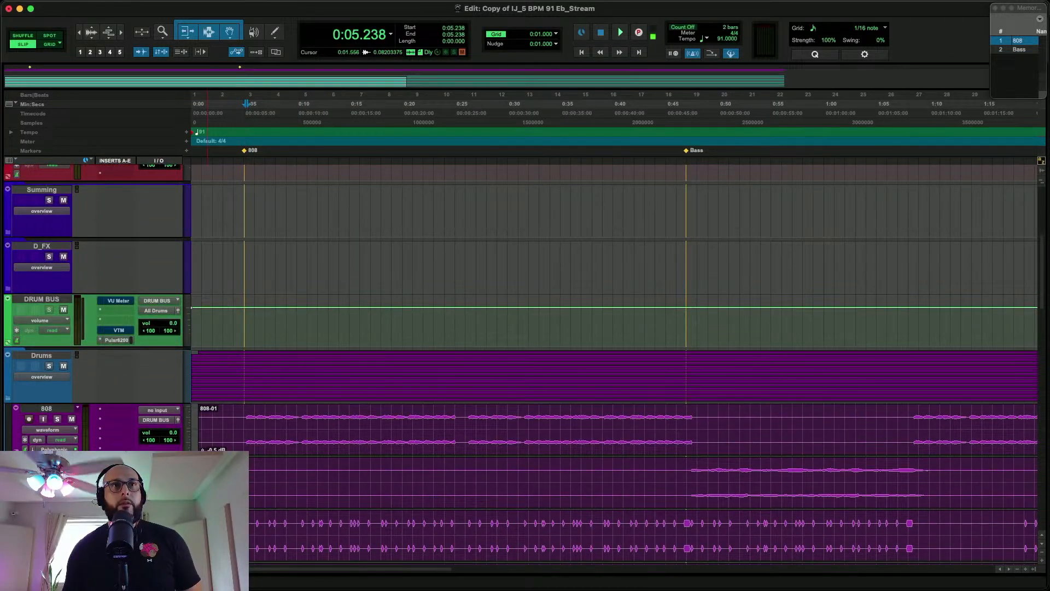
Insert a VU Meter on the 808 track, play it soloed from about 0:05 to check its level, and close the meter
scroll(117, 290, "down", 1)
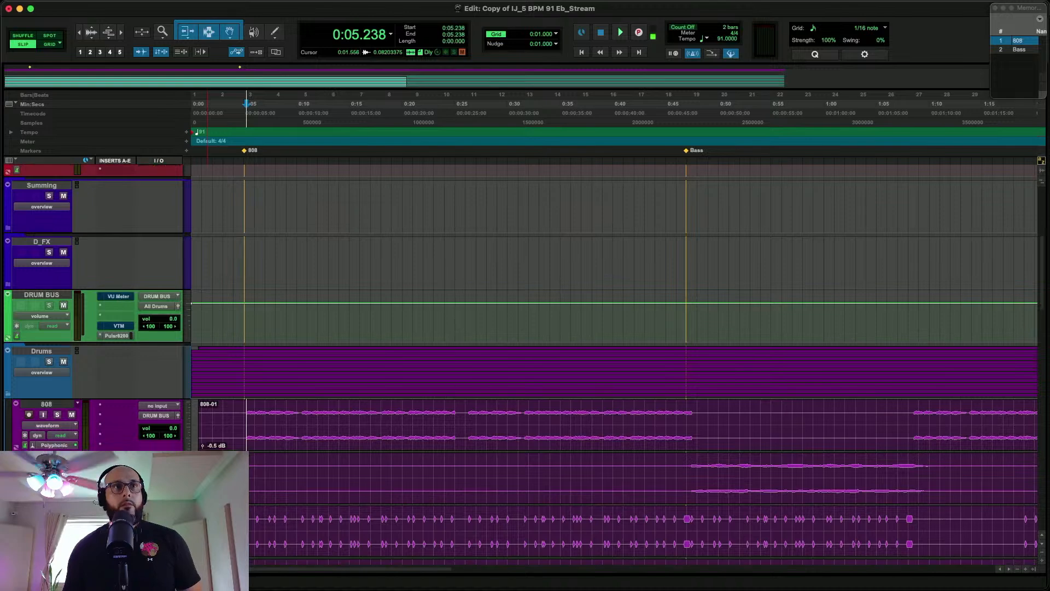
scroll(615, 306, "down", 5)
scroll(615, 307, "up", 10)
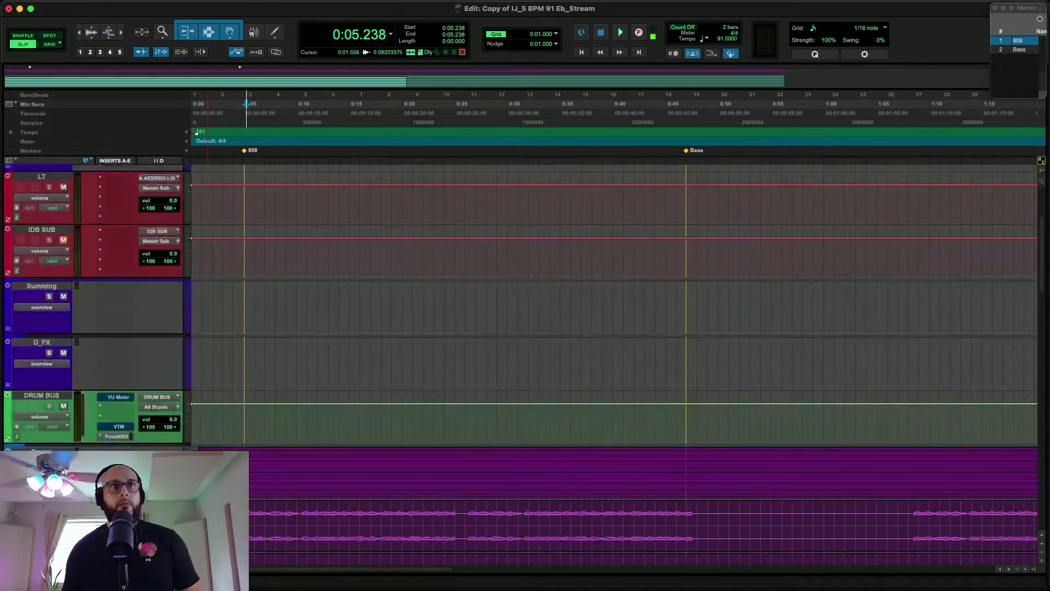
scroll(520, 360, "down", 1)
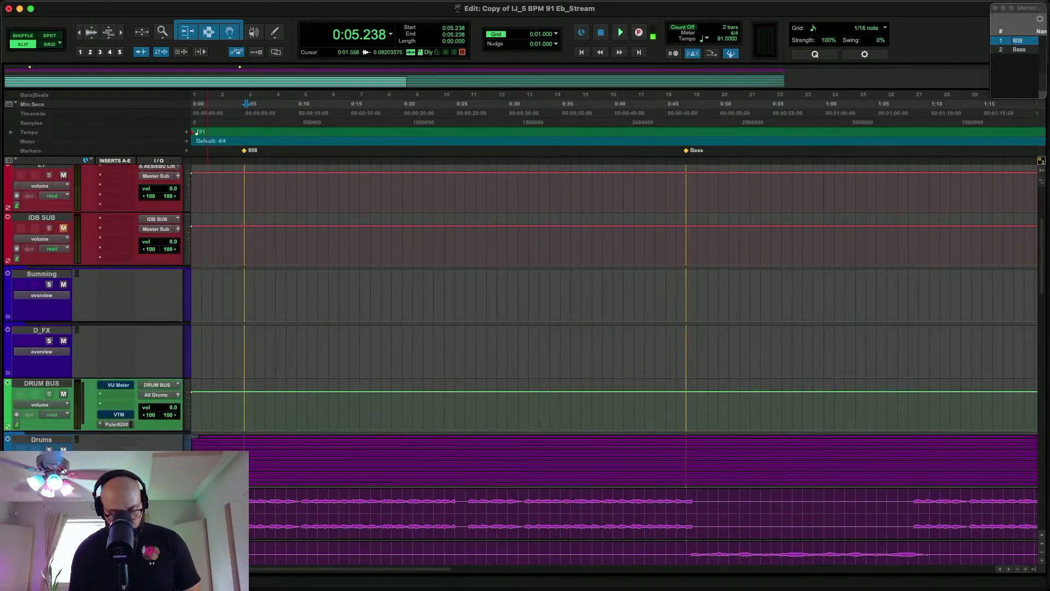
left_click(117, 433)
type("vu")
key("Return")
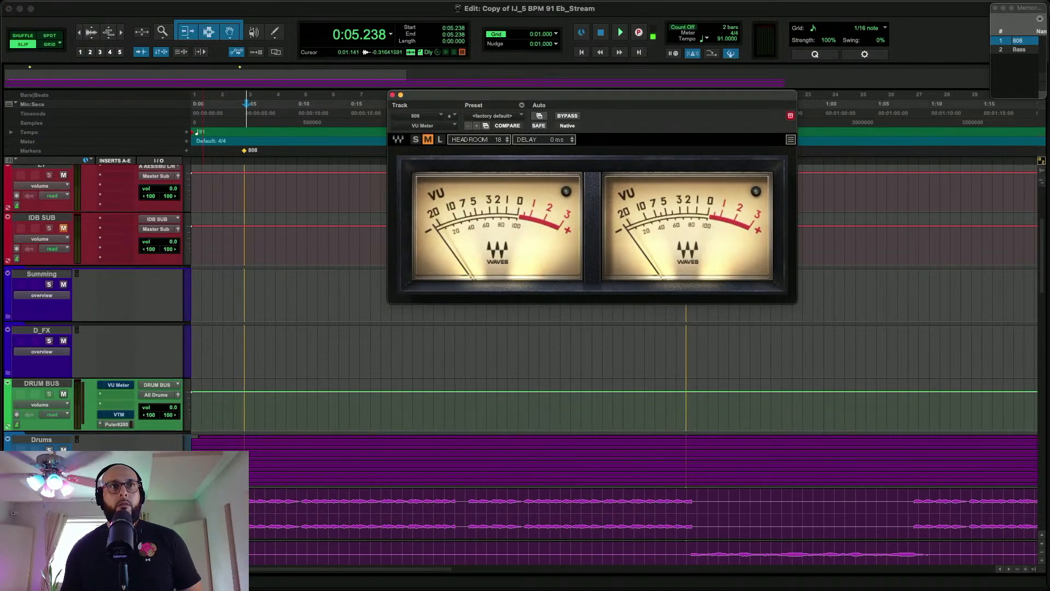
key("space")
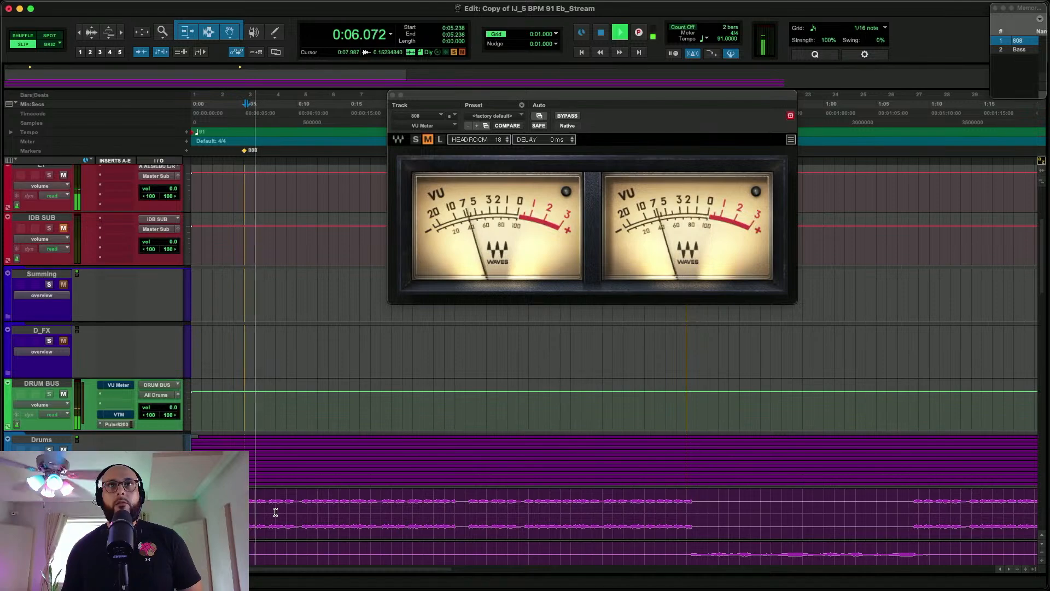
left_click(392, 95)
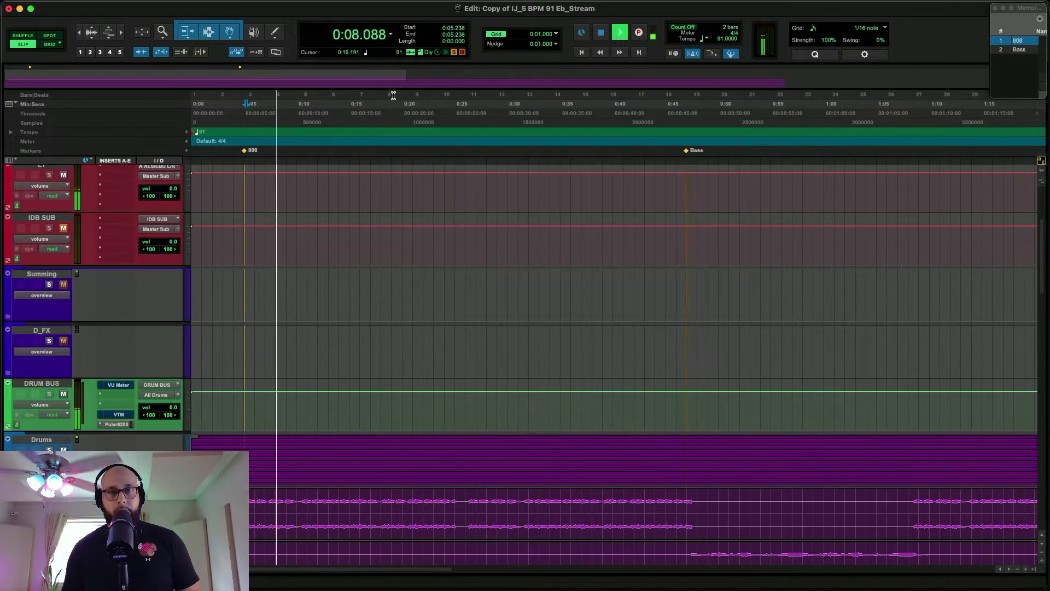
Check the soloed 808's channel meter in the Mix window, stop playback, and unsolo the 808
key("super+equal")
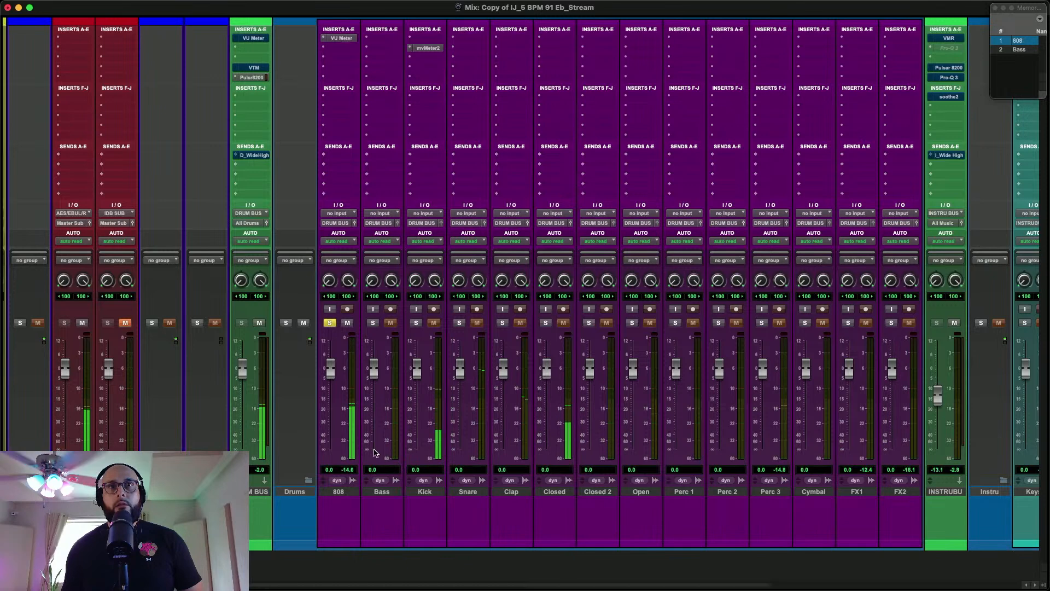
key("space")
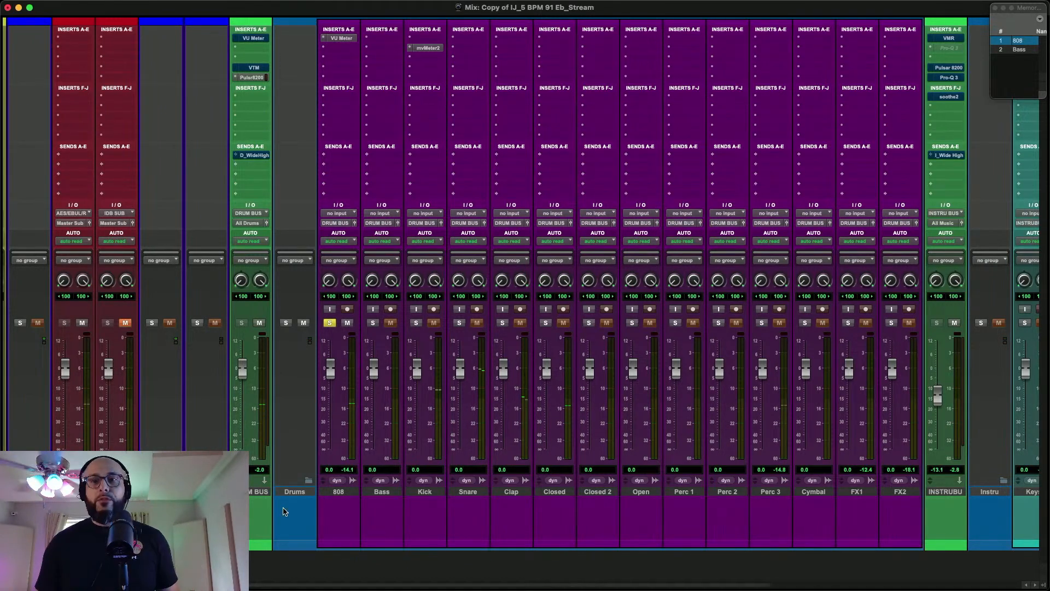
left_click(331, 323)
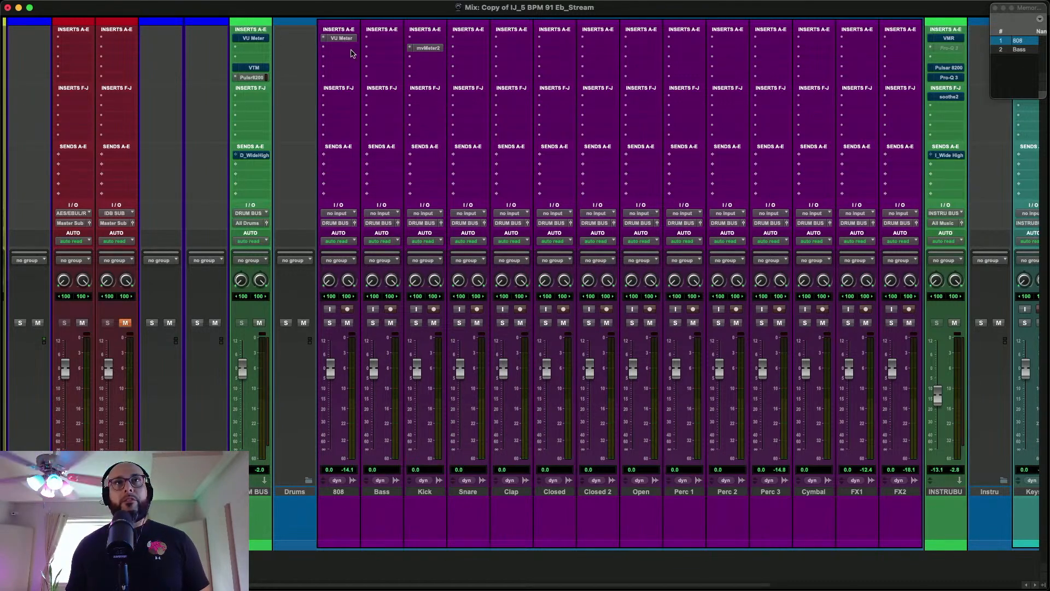
scroll(321, 341, "left", 2)
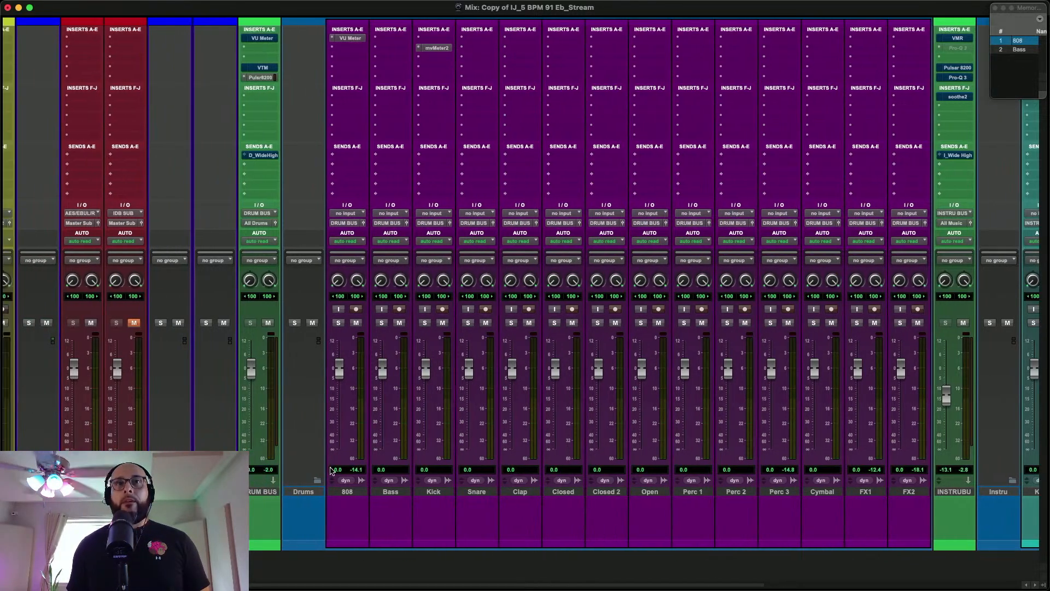
scroll(417, 475, "right", 5)
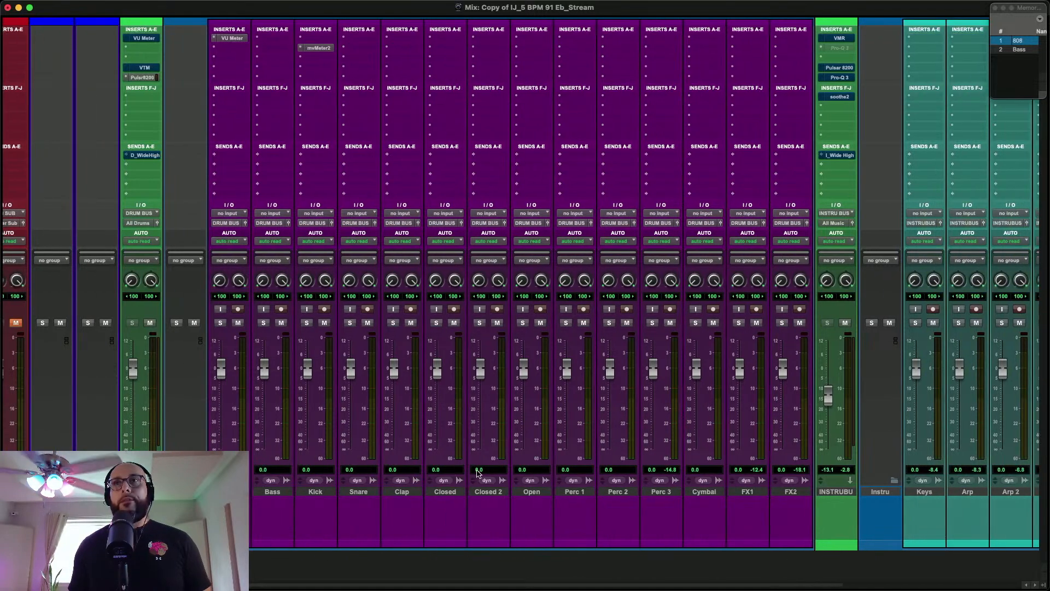
scroll(449, 474, "left", 10)
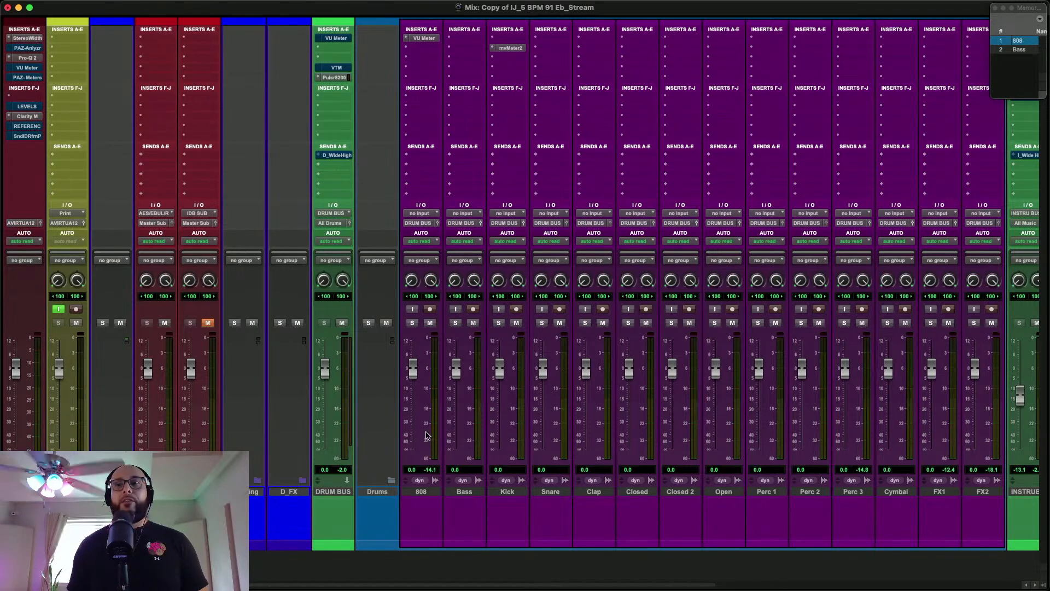
scroll(507, 456, "right", 4)
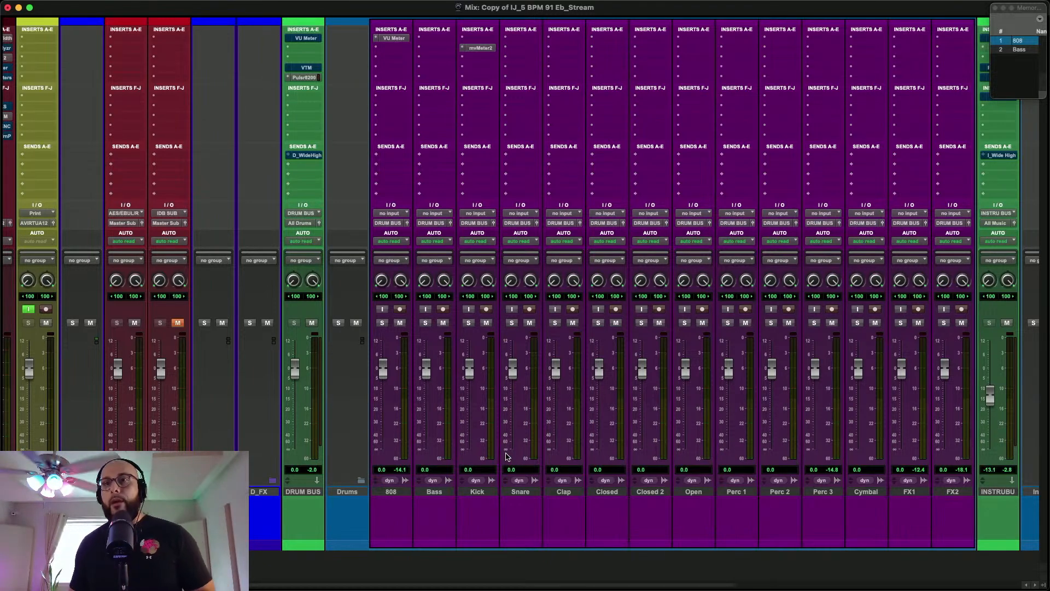
scroll(531, 438, "left", 4)
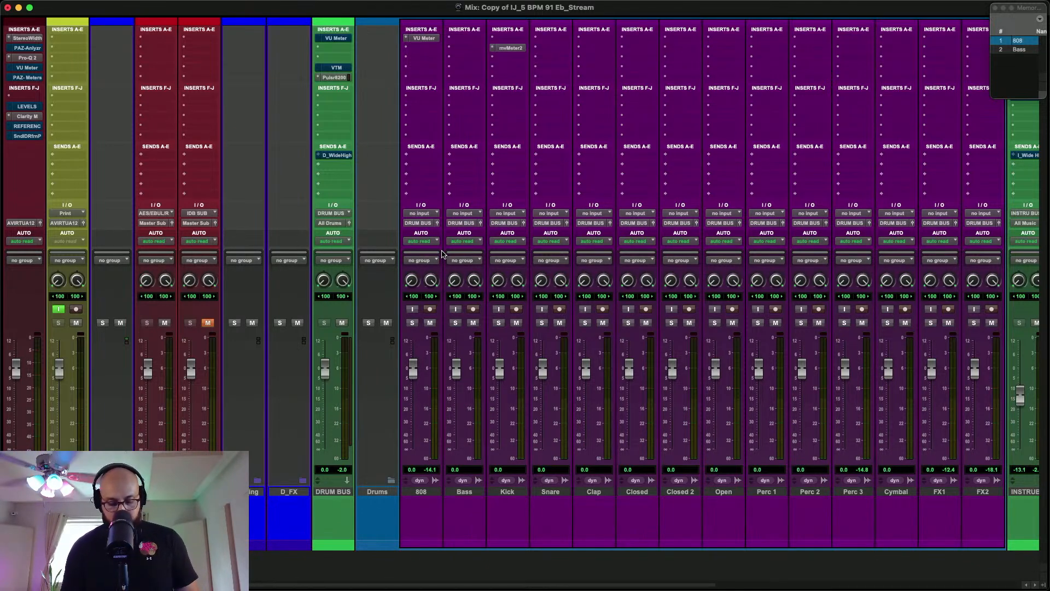
Return to the Edit window and select the 808 track from about 0:05 to 1:09
key("super+equal")
scroll(442, 253, "down", 4)
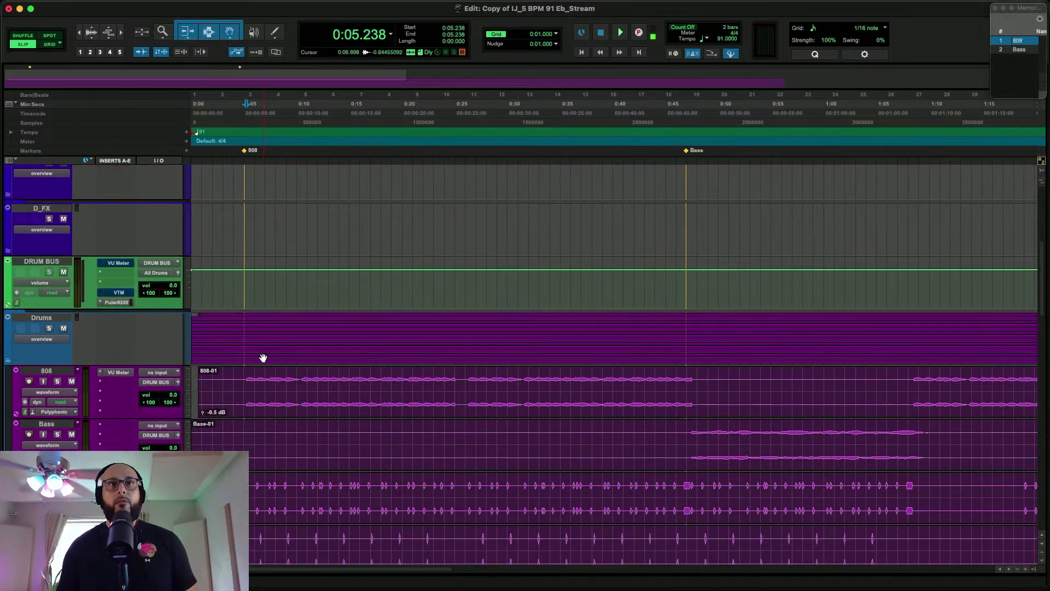
left_click_drag(246, 382, 919, 397)
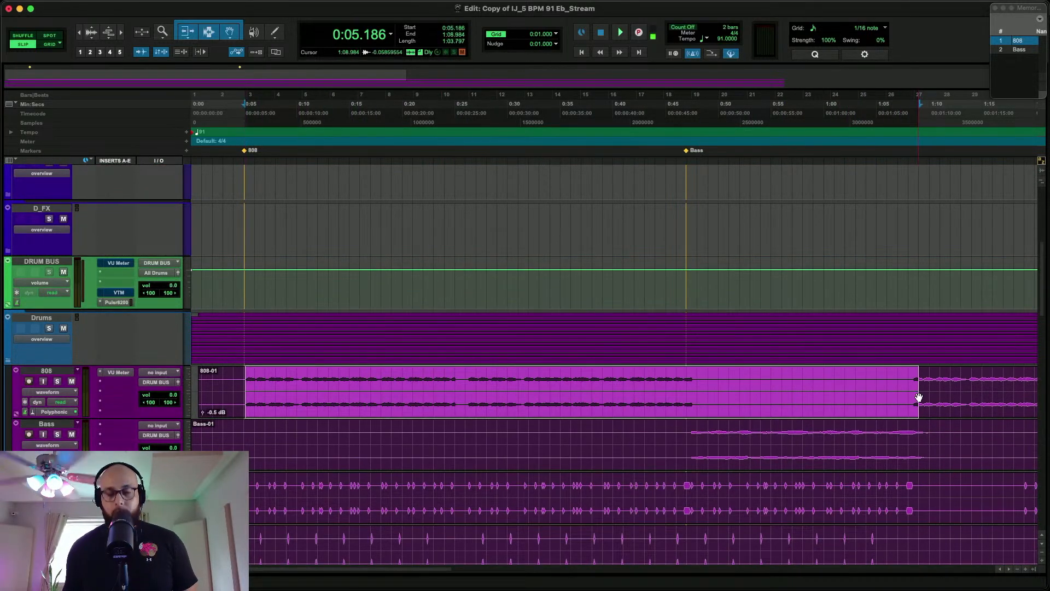
Open the DRUM BUS VU Meter in the Mix window, place it clear of the solo controls, and play the soloed Kick
key("super+equal")
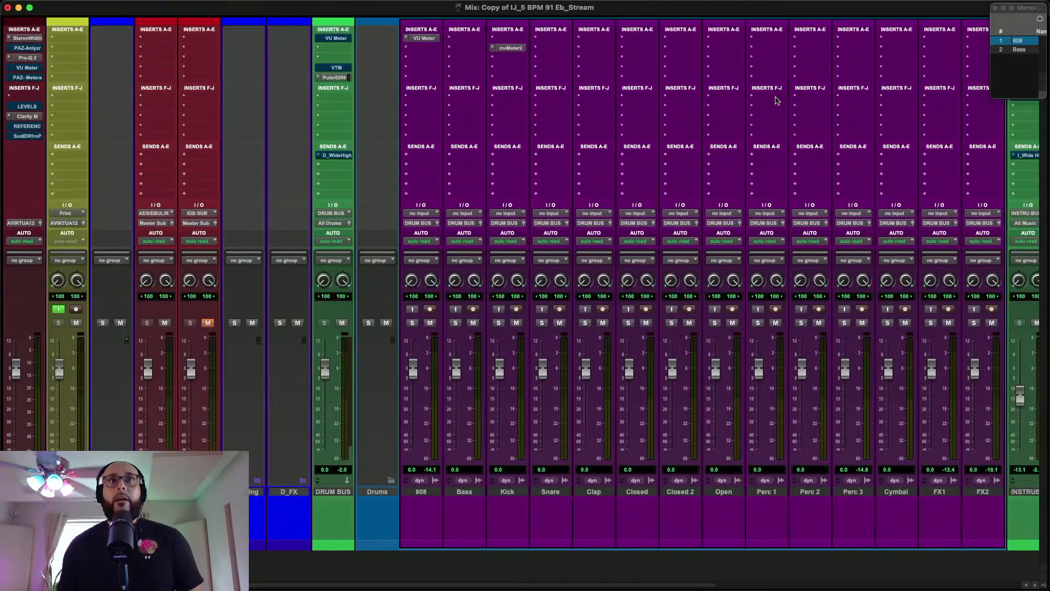
left_click(339, 40)
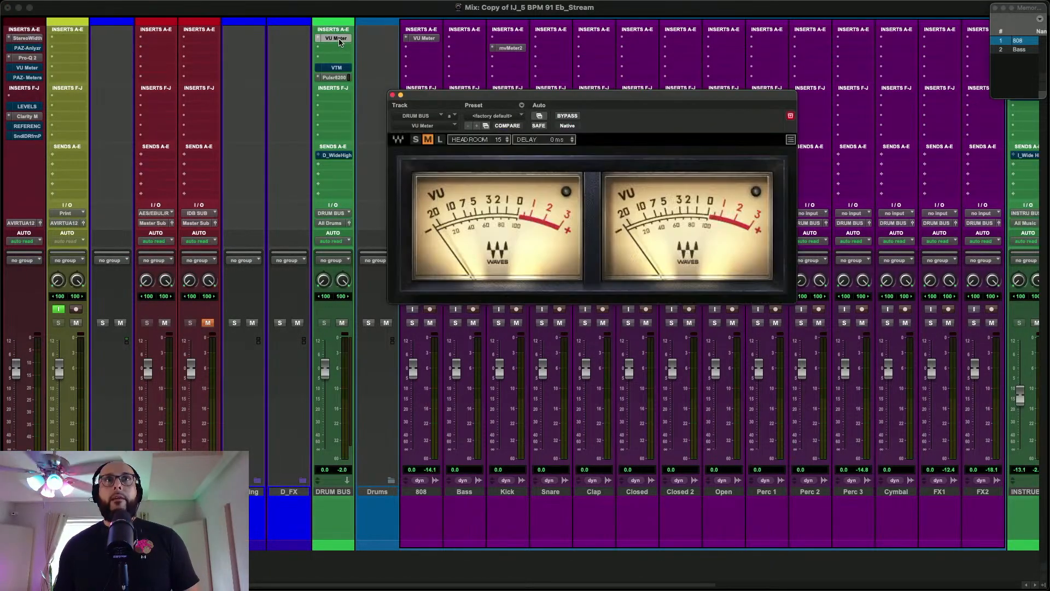
left_click_drag(623, 94, 271, 167)
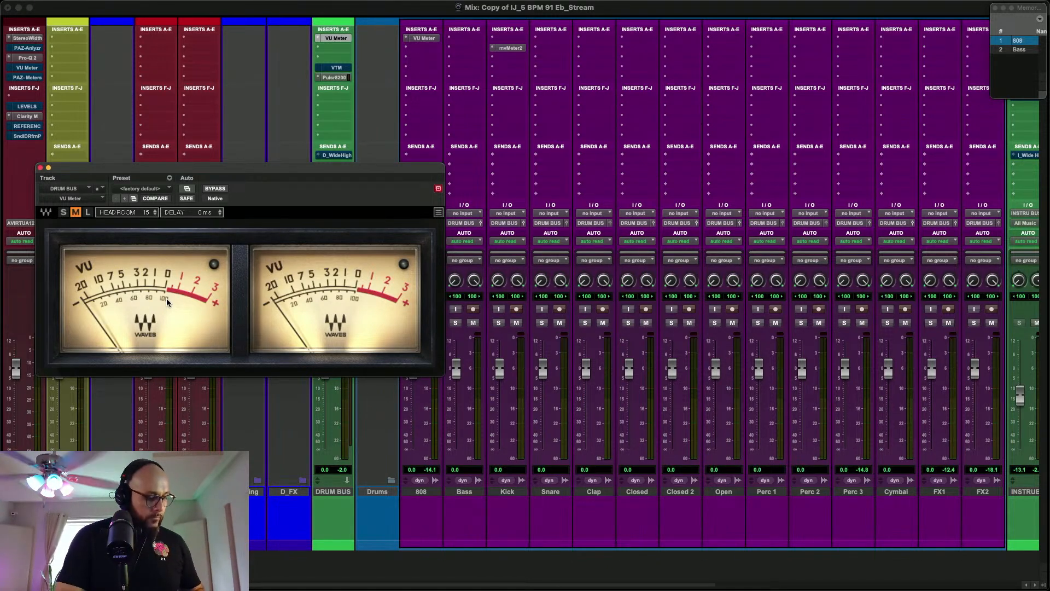
left_click(497, 325)
left_click(497, 324)
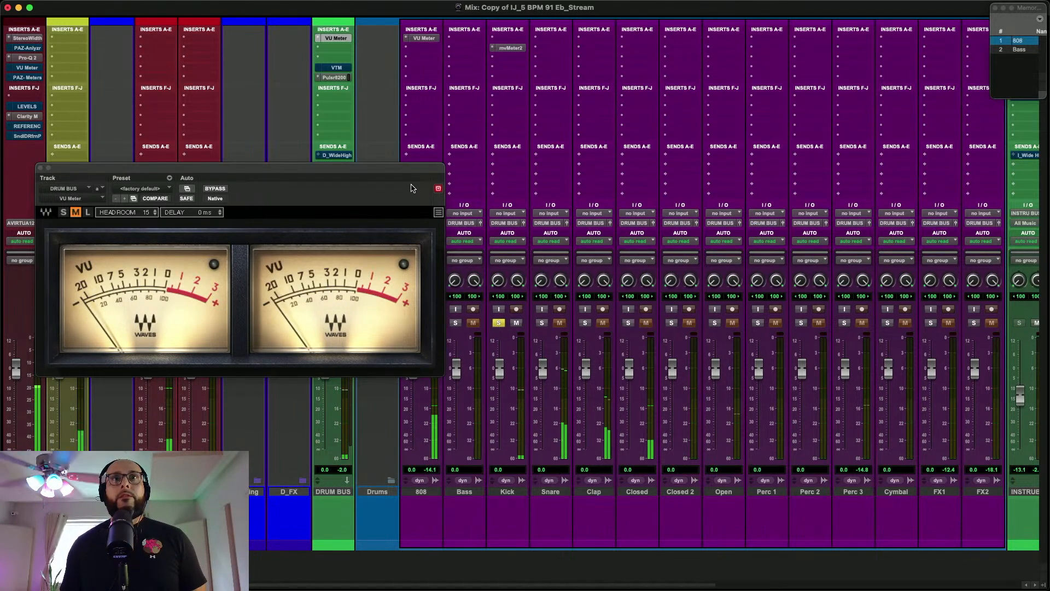
left_click_drag(329, 167, 668, 50)
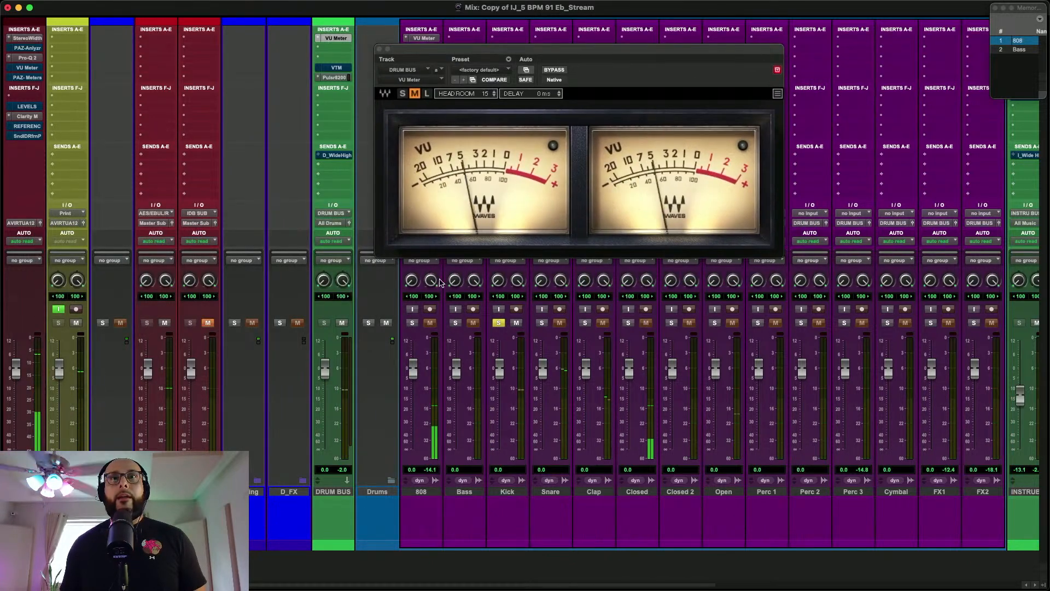
Solo the 808 alongside the Kick, lower its fader to -0.9 dB against the DRUM BUS VU Meter, and close the meter
left_click(412, 322)
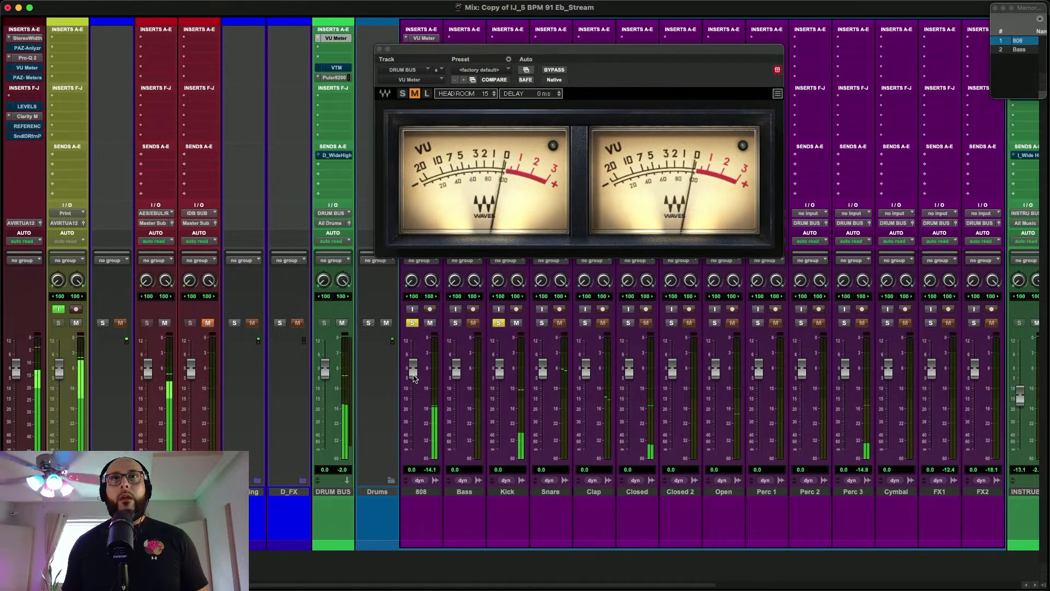
left_click_drag(414, 376, 414, 379)
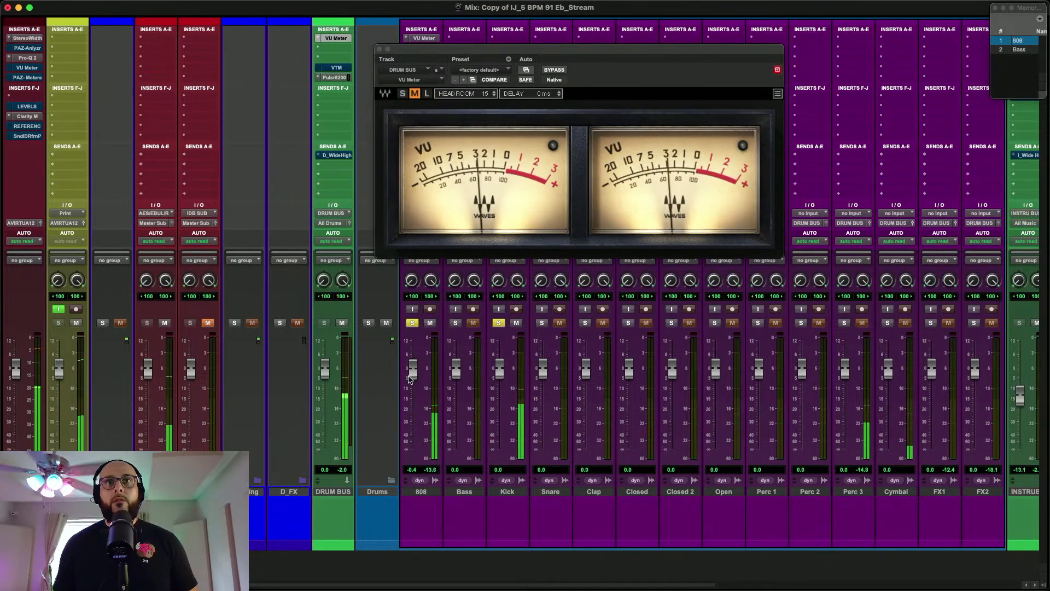
left_click(379, 50)
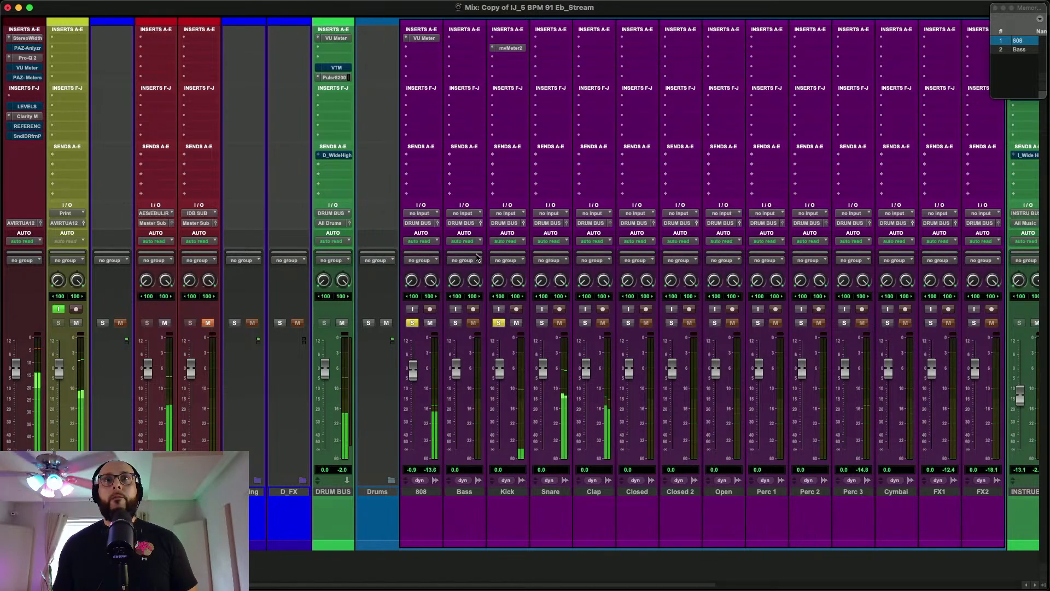
Solo the Bass, place the edit cursor at about 0:47 on the Bass track, and return to the Mix window
left_click(456, 322)
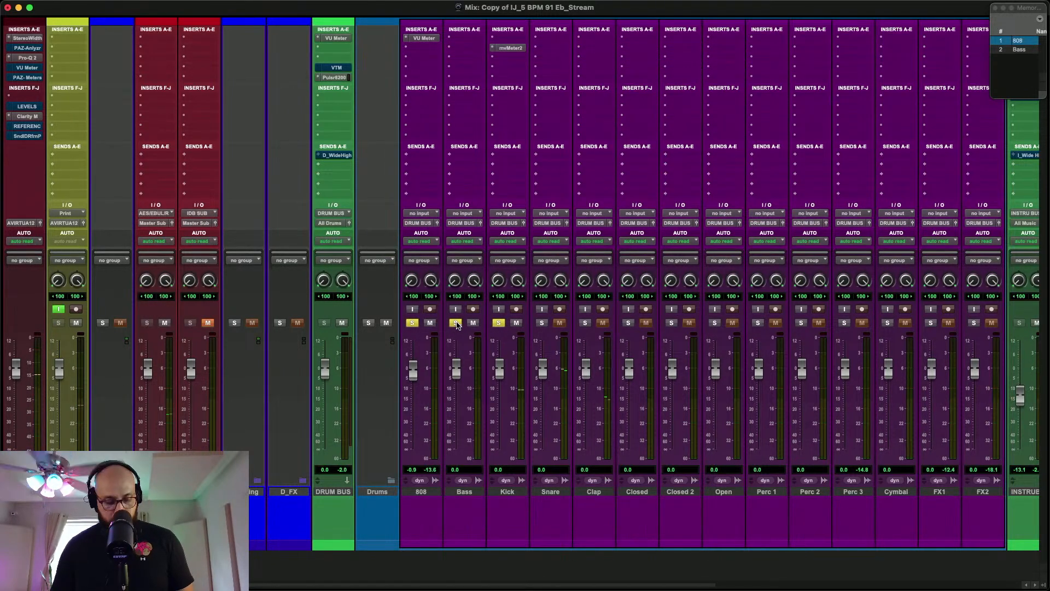
key("super+equal")
scroll(457, 324, "down", 1)
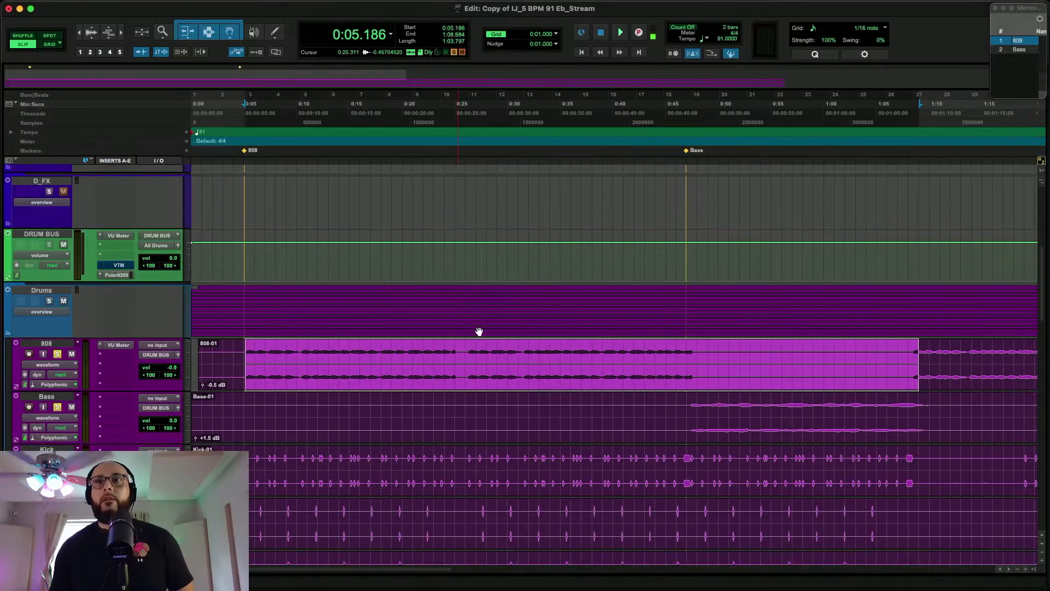
left_click(691, 408)
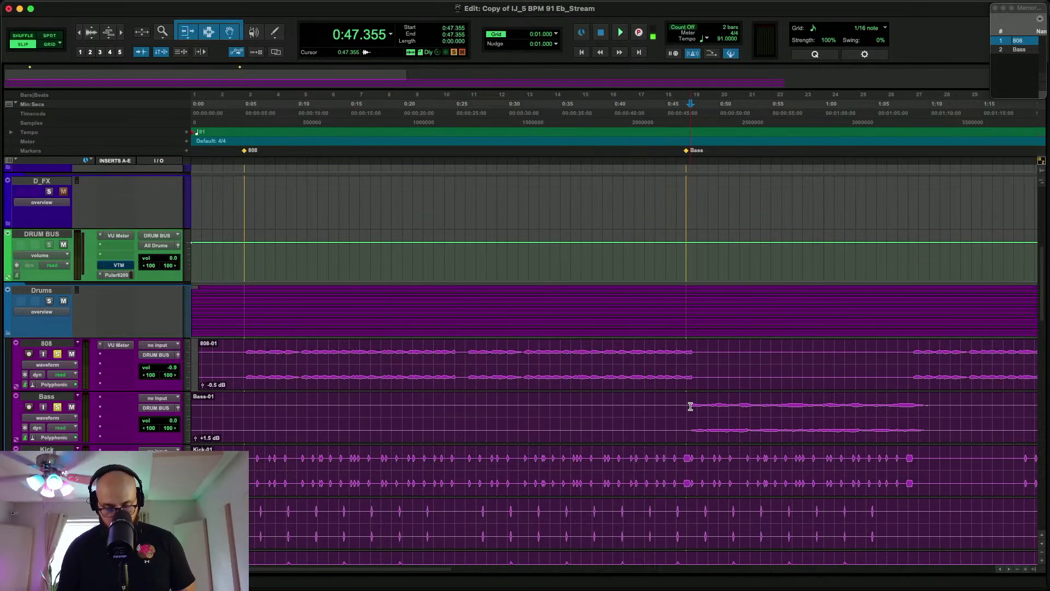
key("super+equal")
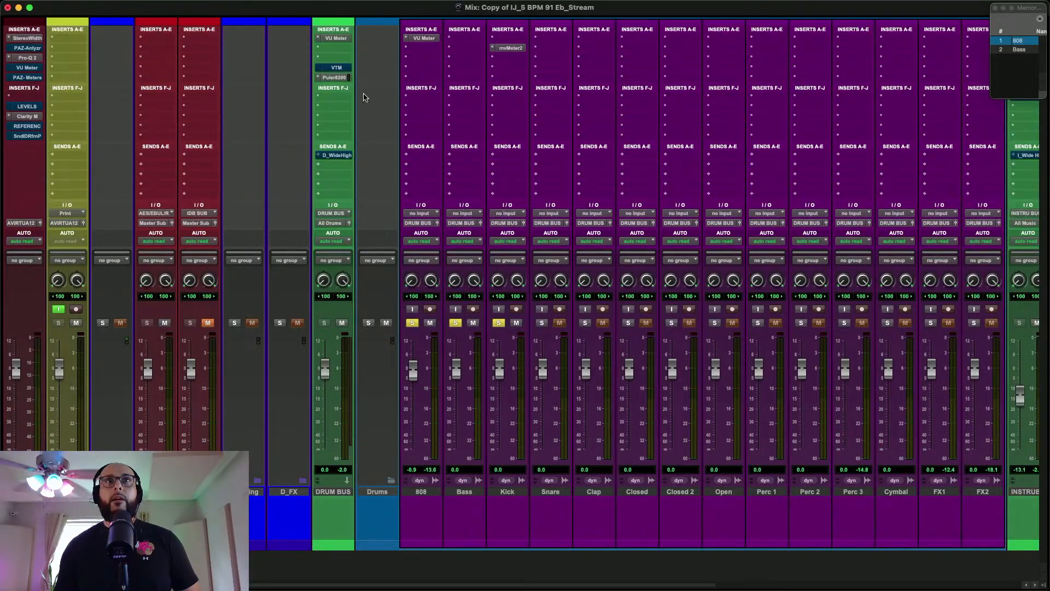
Play the Kick without and with the Bass soloed while checking the DRUM BUS VU Meter, and close the meter
left_click(336, 38)
left_click(456, 323)
key("space")
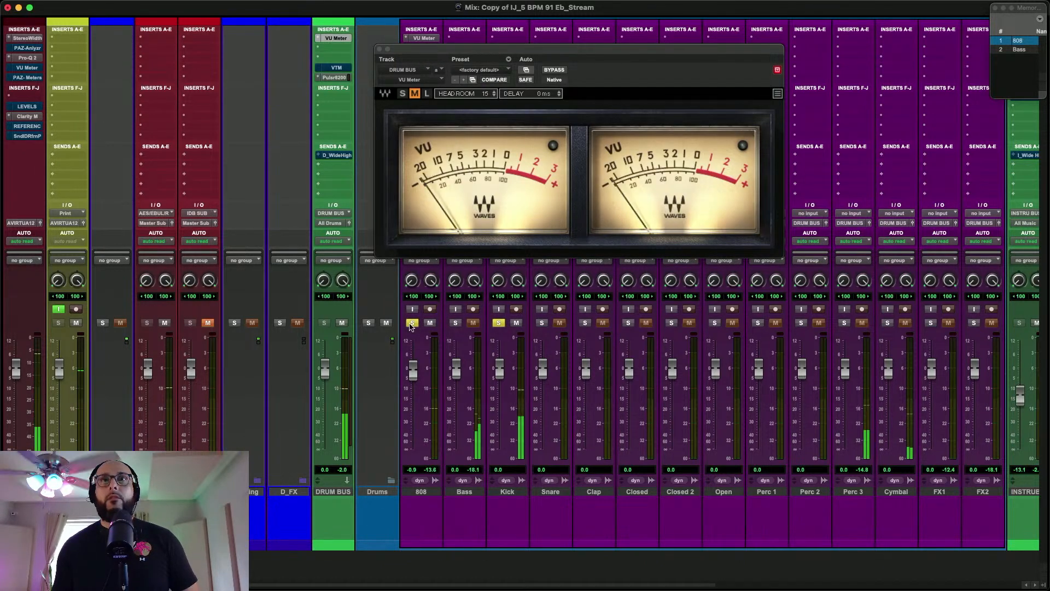
left_click(455, 323)
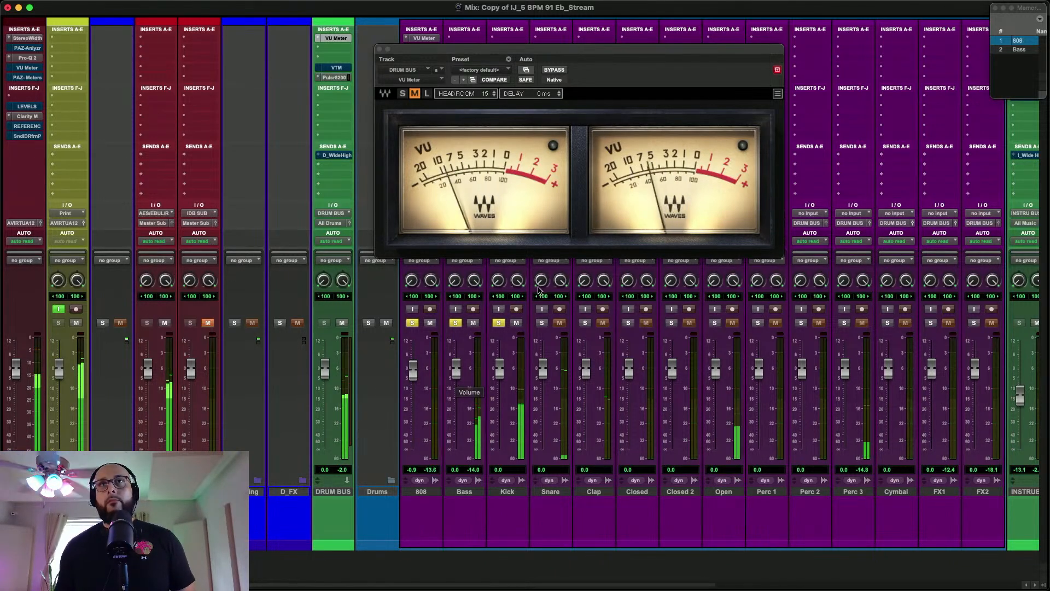
left_click(380, 50)
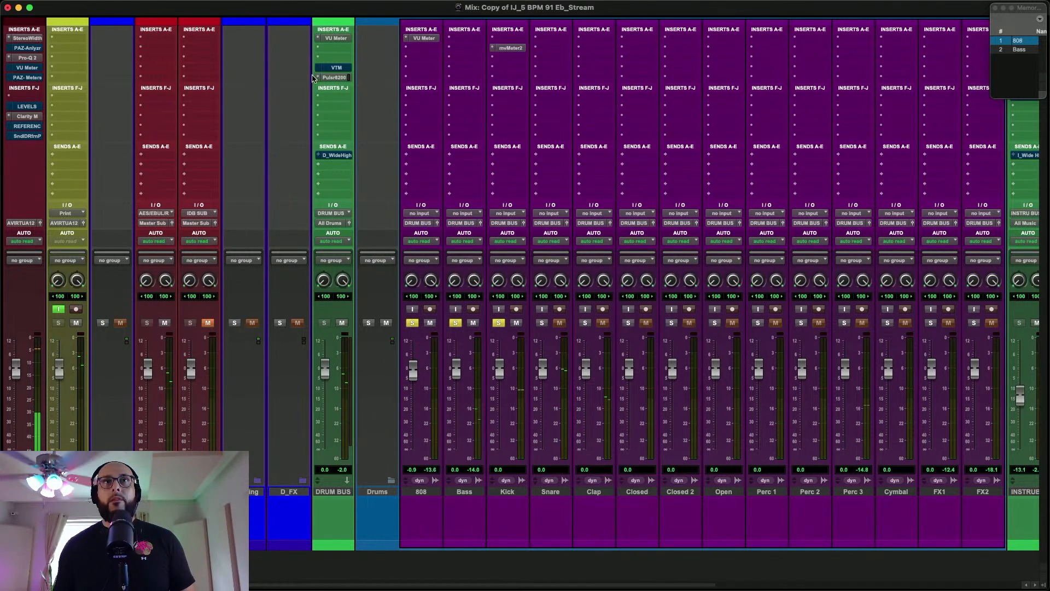
Inspect the Pulsar 8200 on the DRUM BUS, close it, and bypass that insert
left_click(331, 79)
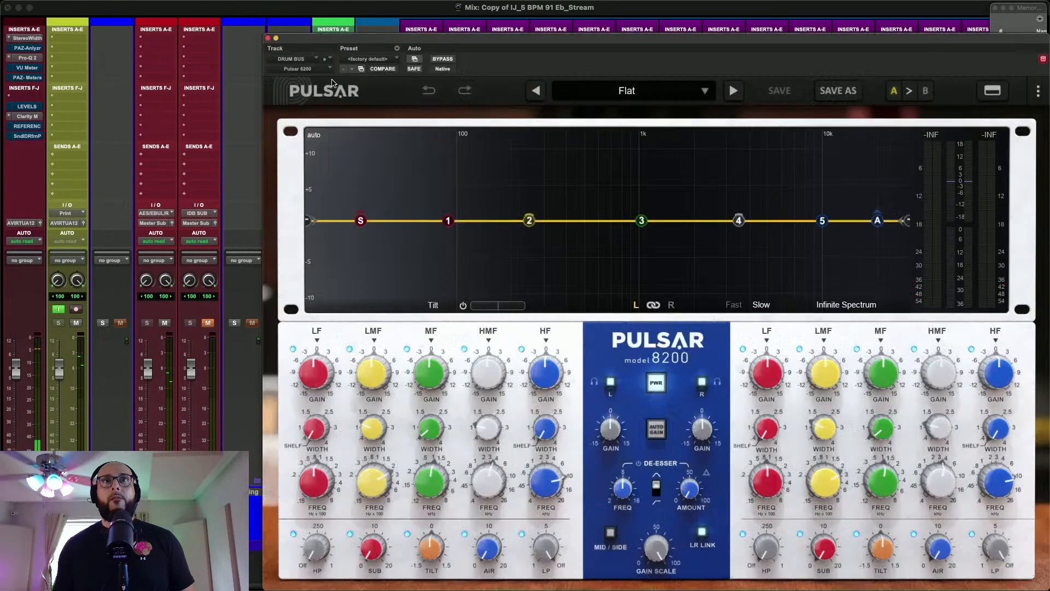
left_click(269, 43)
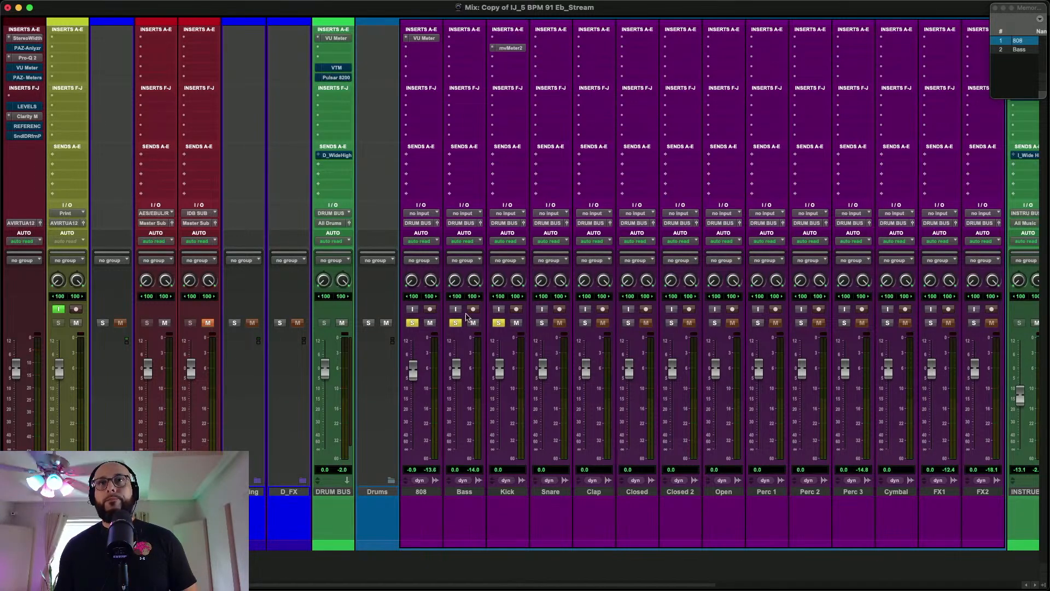
Solo the Snare and then the Clap during playback, lowering their faders to -0.1 dB and -1.1 dB
left_click(542, 323)
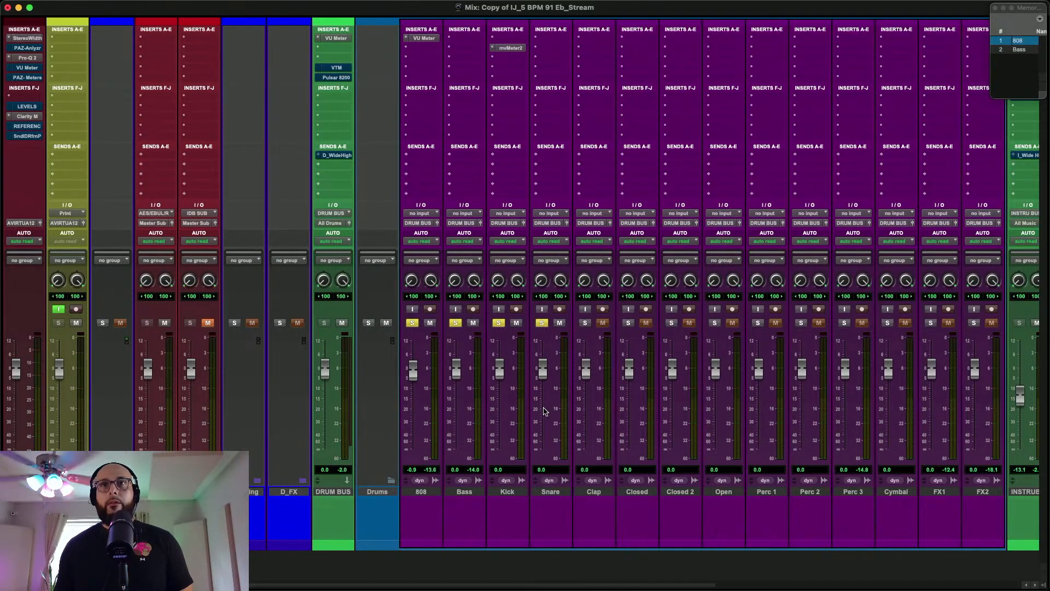
key("space")
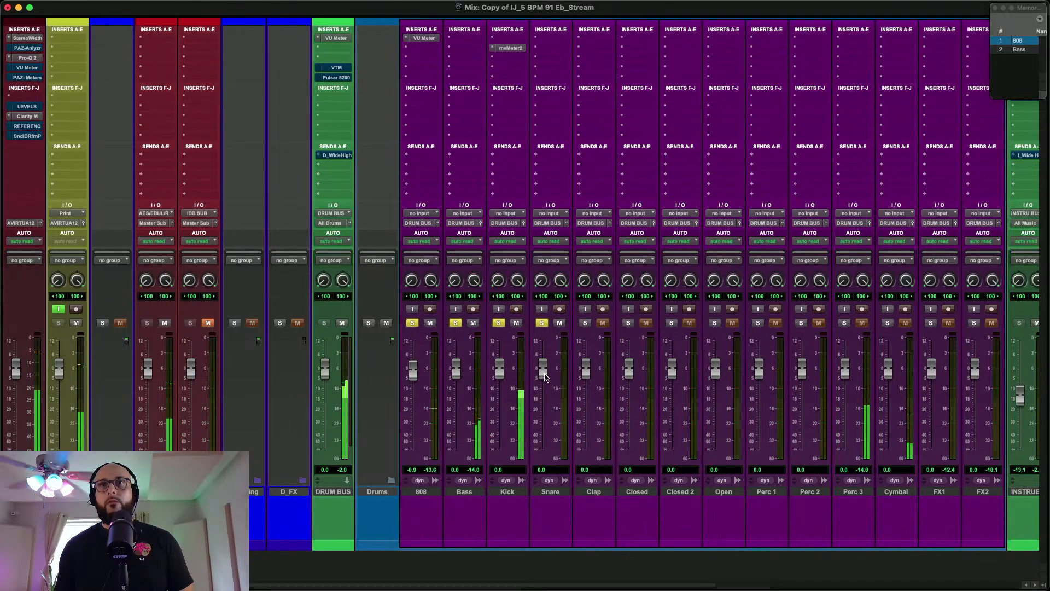
left_click_drag(545, 378, 545, 378)
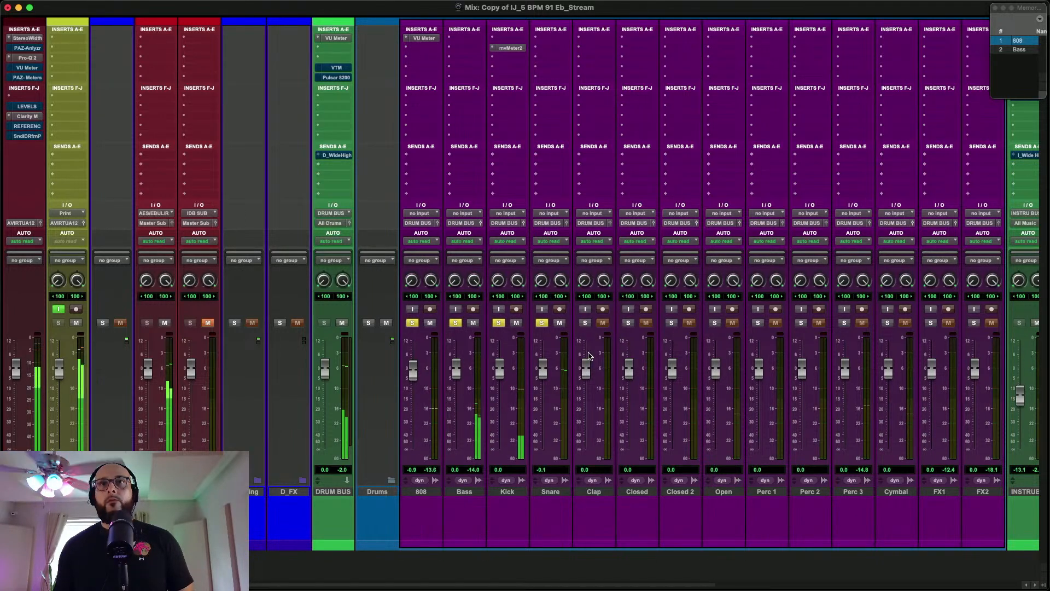
left_click(584, 323)
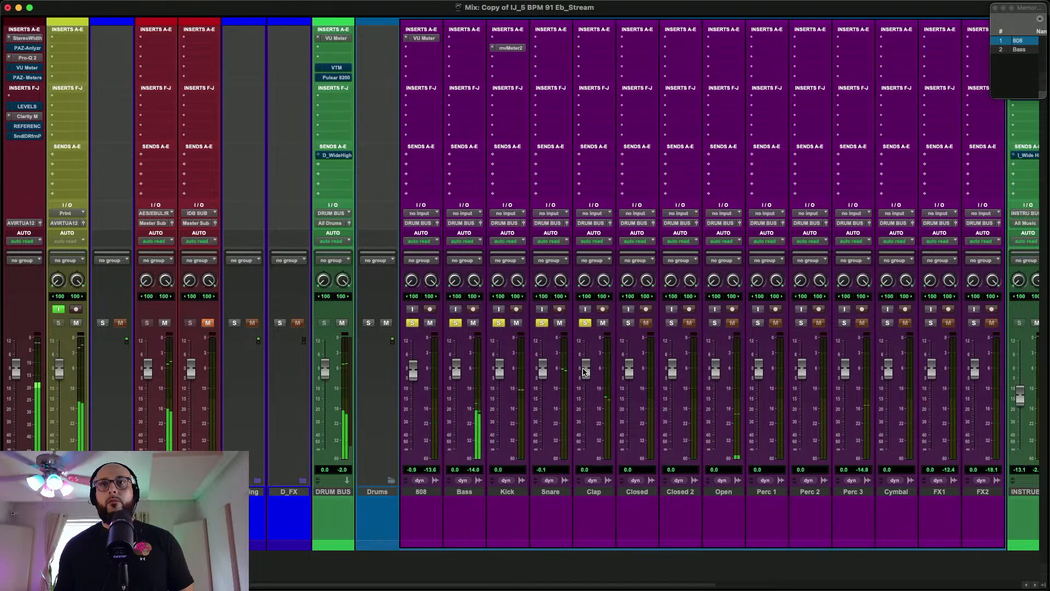
left_click_drag(585, 373, 584, 375)
Solo the Closed and Open tracks as well and lower the Open fader to -3.8 dB
left_click(629, 322)
left_click(715, 323)
left_click_drag(716, 379, 718, 390)
Select the tracks from Closed through FX2 and insert the Relay (stereo) plug-in on the first slot of all of them
left_click(643, 492)
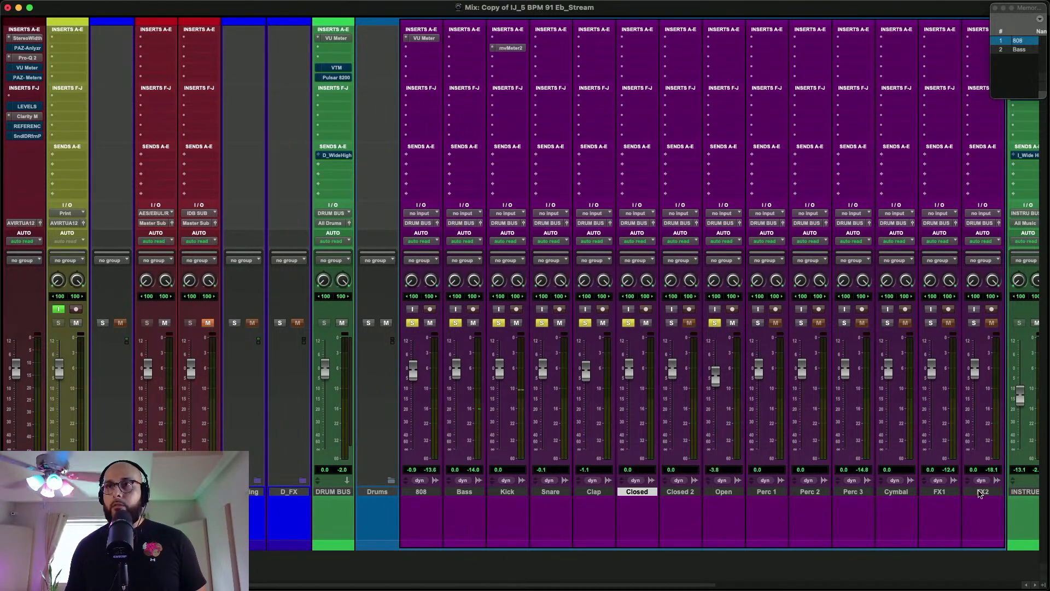
left_click(980, 494, "shift")
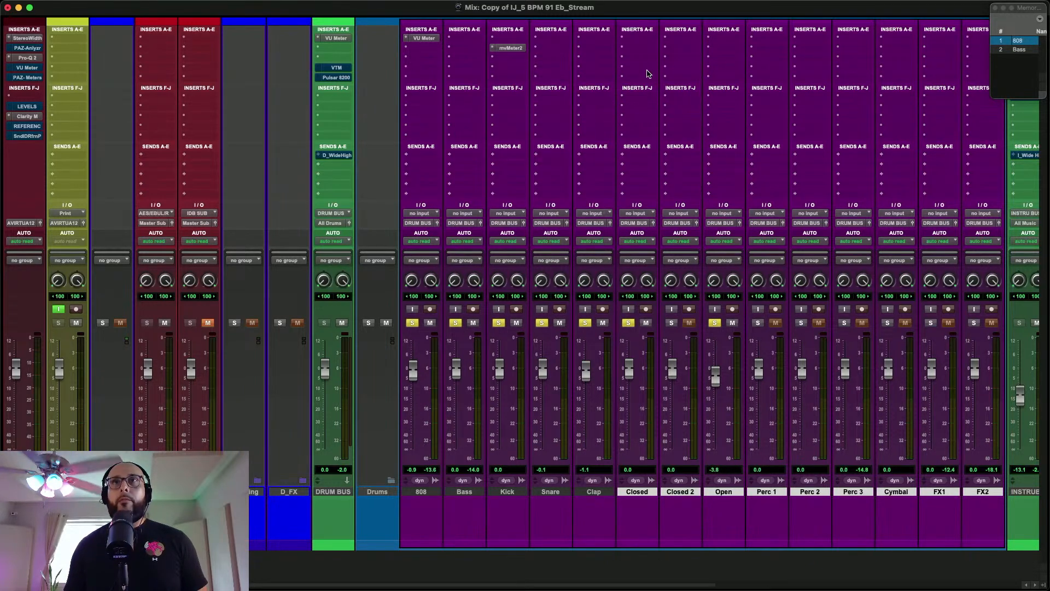
left_click(638, 41)
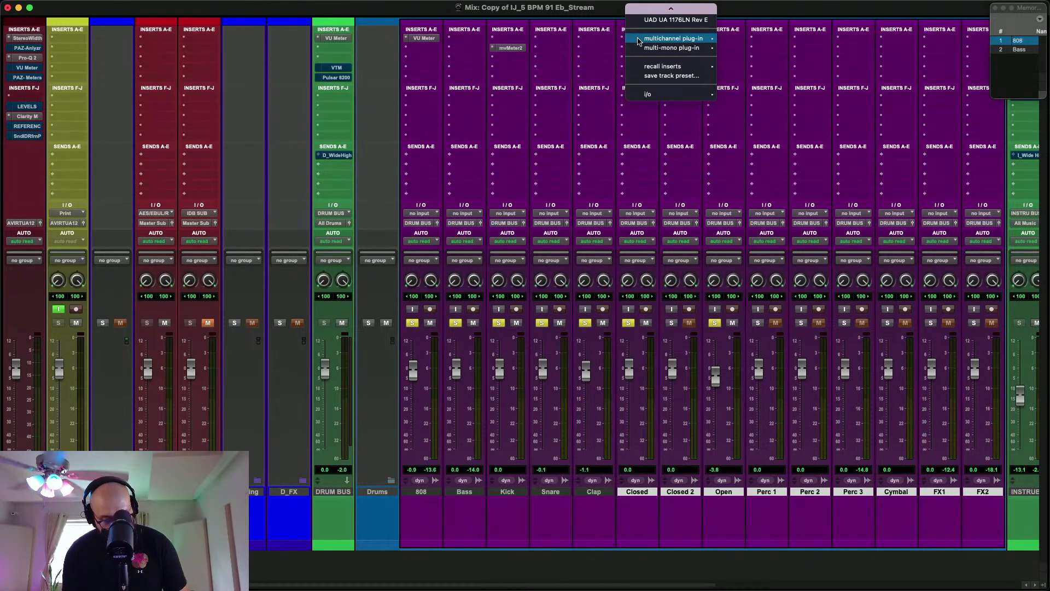
key("Escape")
left_click(637, 41)
type("ree")
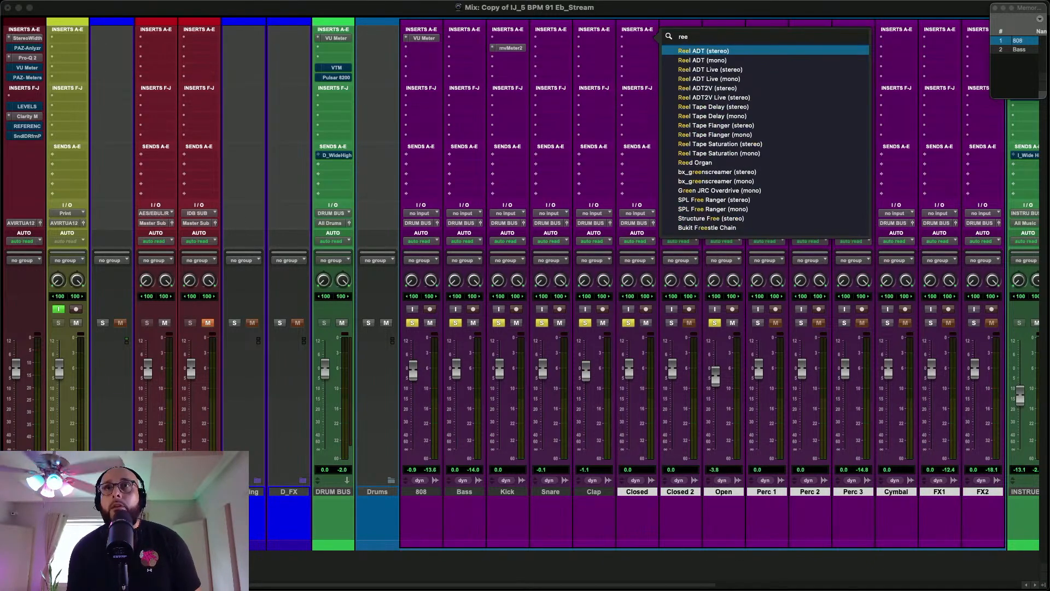
key("BackSpace")
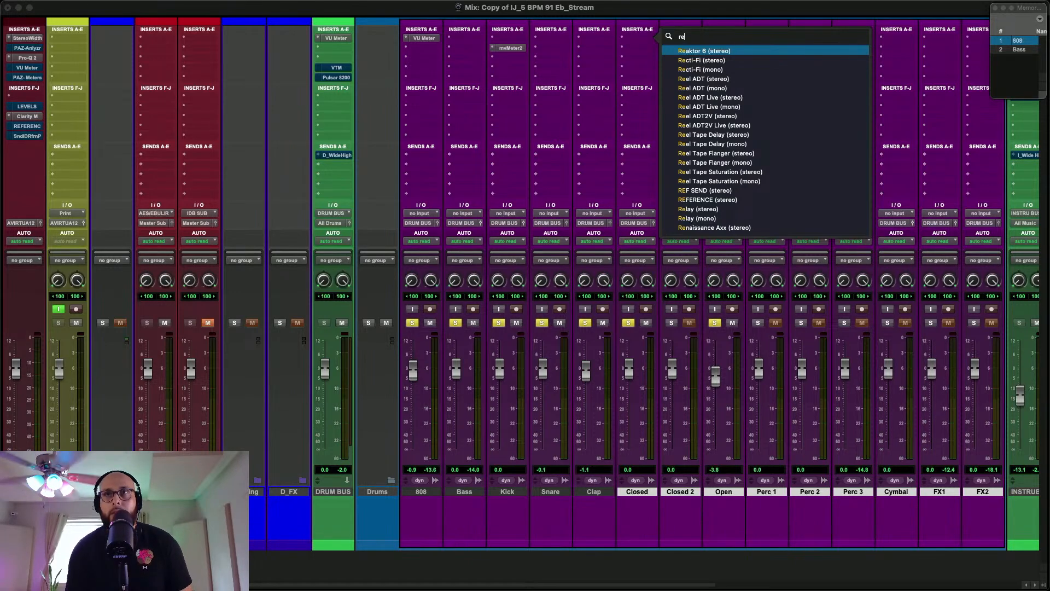
left_click(698, 209, "alt+shift")
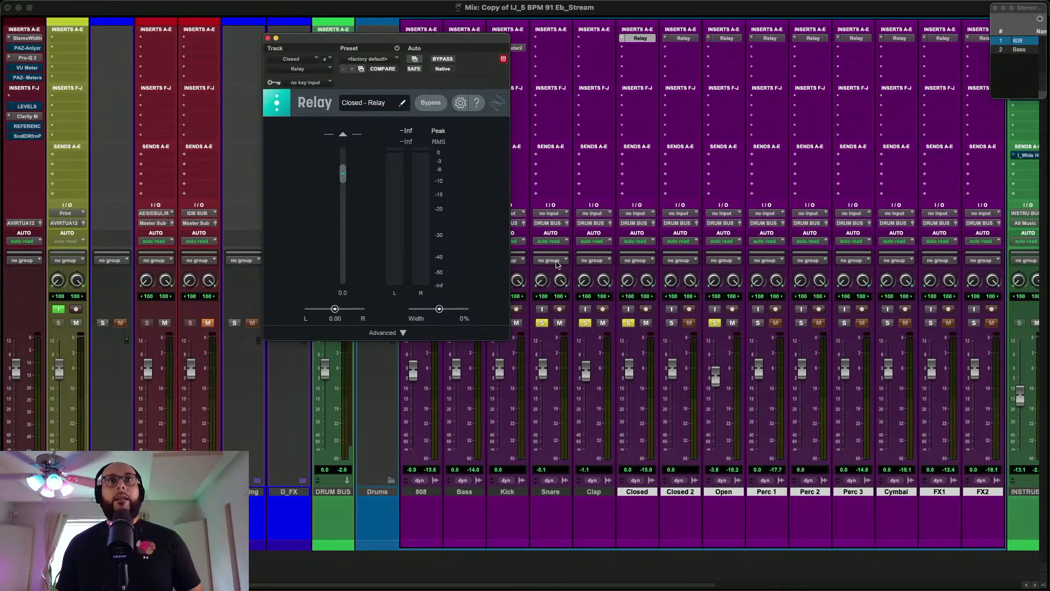
Place the Closed track's Relay clear of the drum channels, examine its pan, width and advanced controls, and close it
left_click_drag(330, 37, 220, 147)
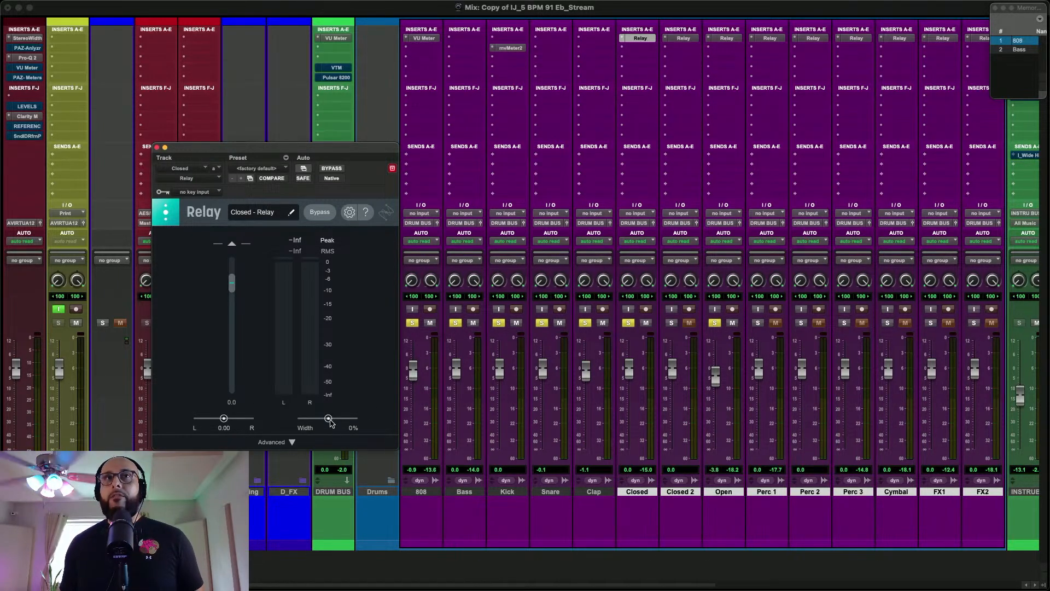
left_click(290, 442)
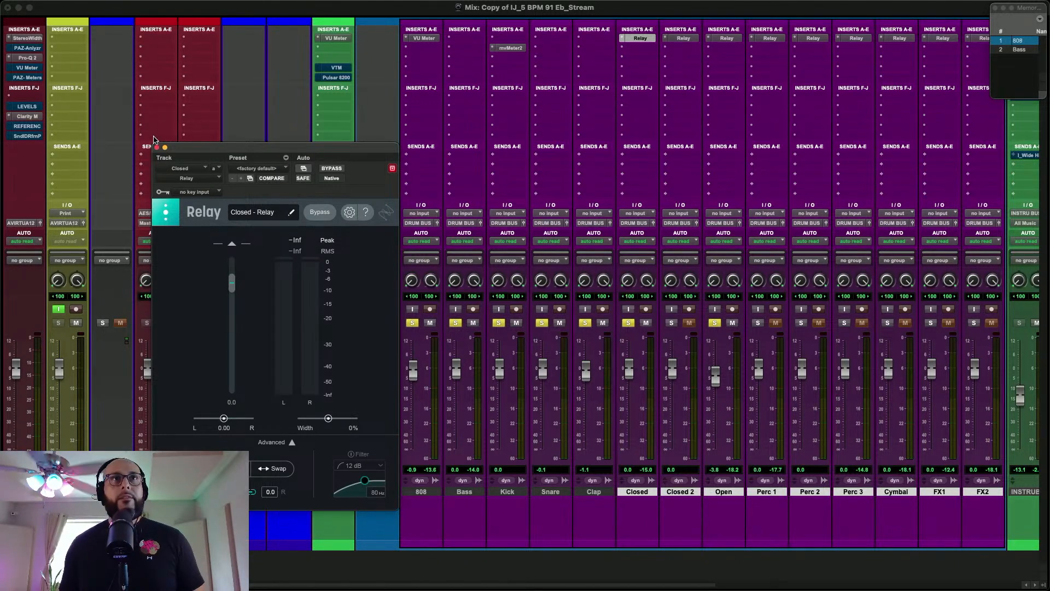
left_click(157, 148)
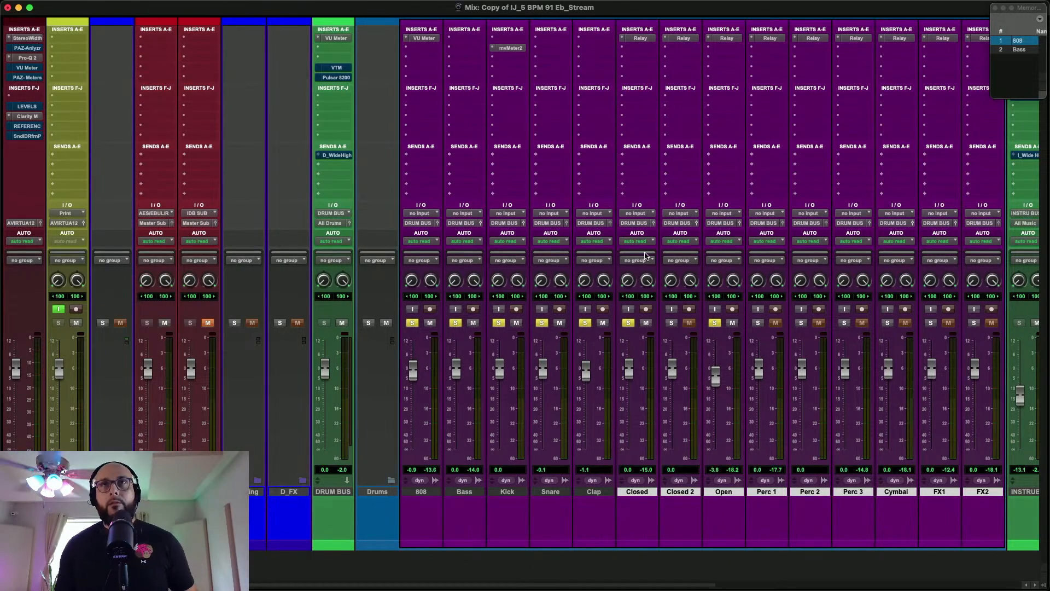
During playback, solo Closed 2 and the three Perc tracks, and lower Open to -5.7 dB, Perc 3 to -7.3 dB and Perc 1 to -2.2 dB
key("space")
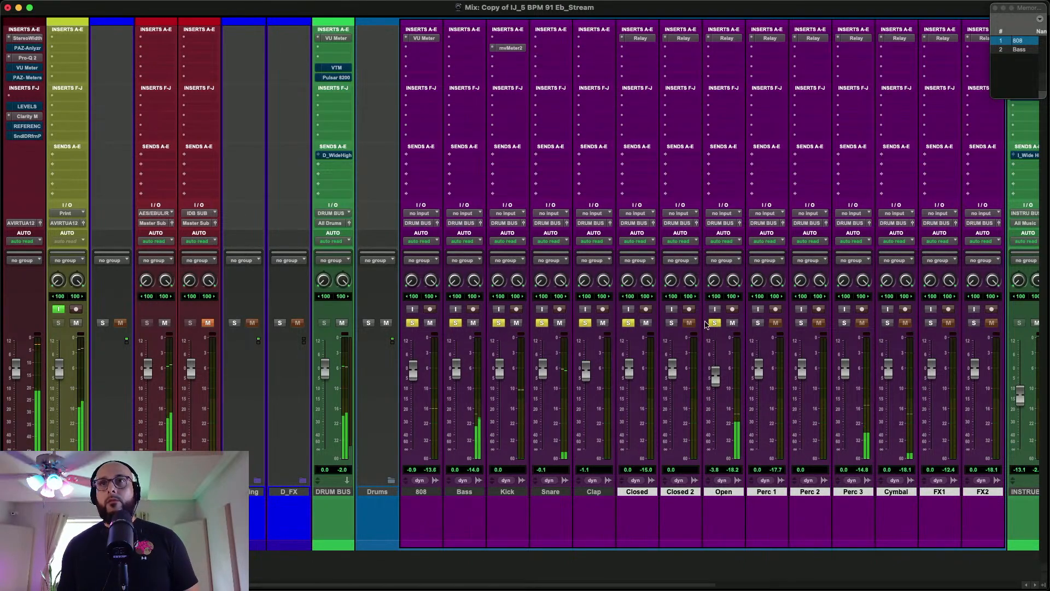
left_click_drag(717, 371, 717, 375)
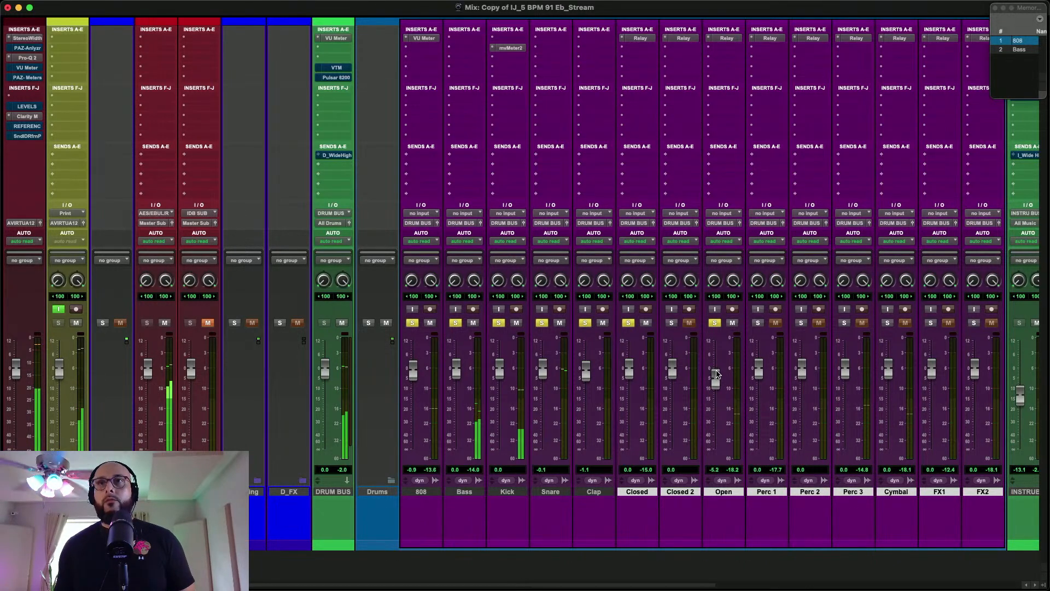
left_click(672, 323)
left_click(757, 322)
left_click(844, 323)
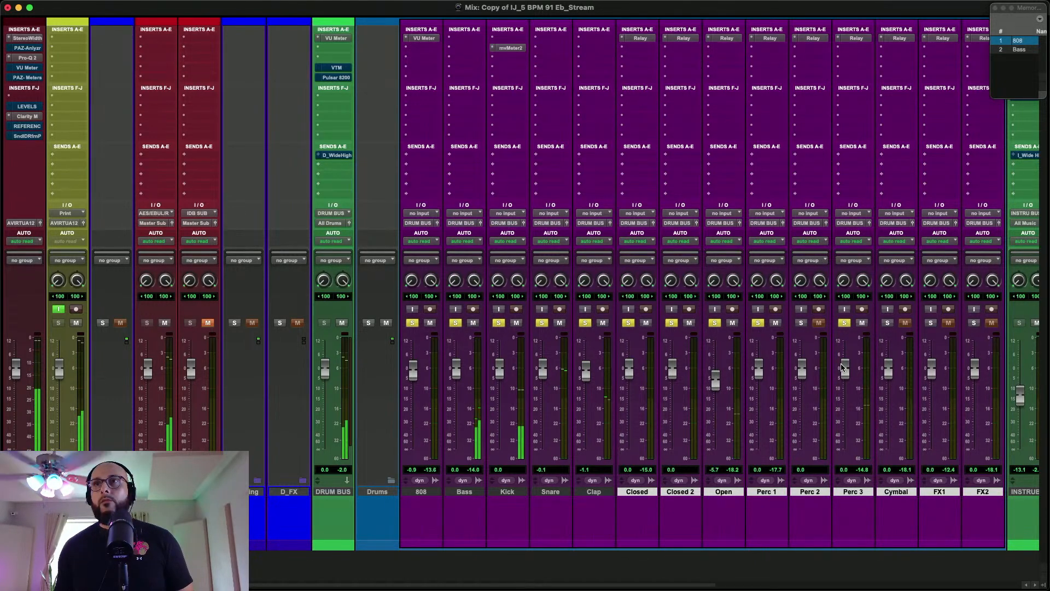
left_click_drag(843, 371, 843, 383)
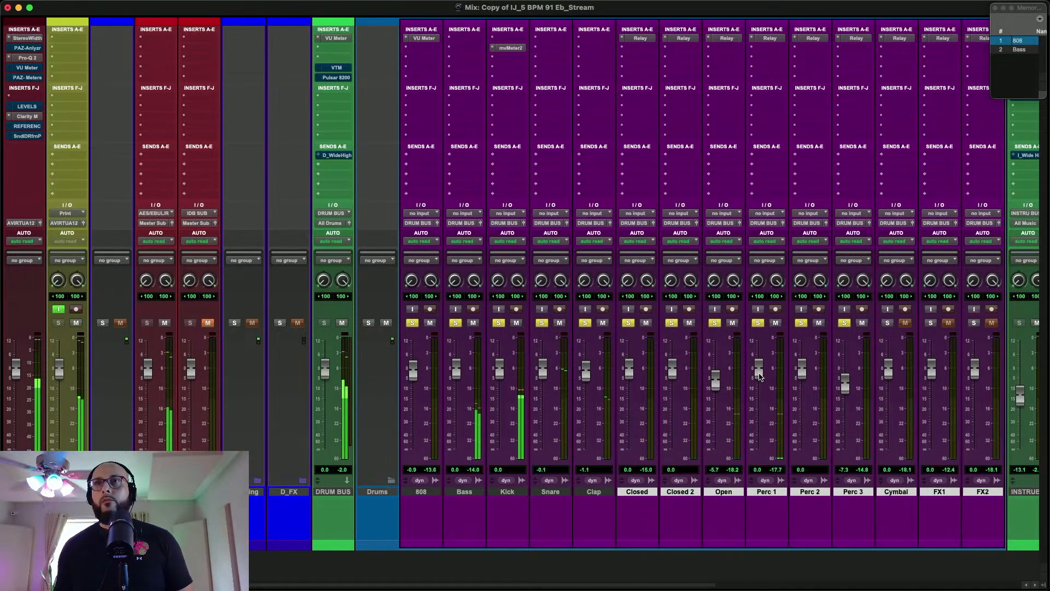
left_click_drag(760, 376, 759, 385)
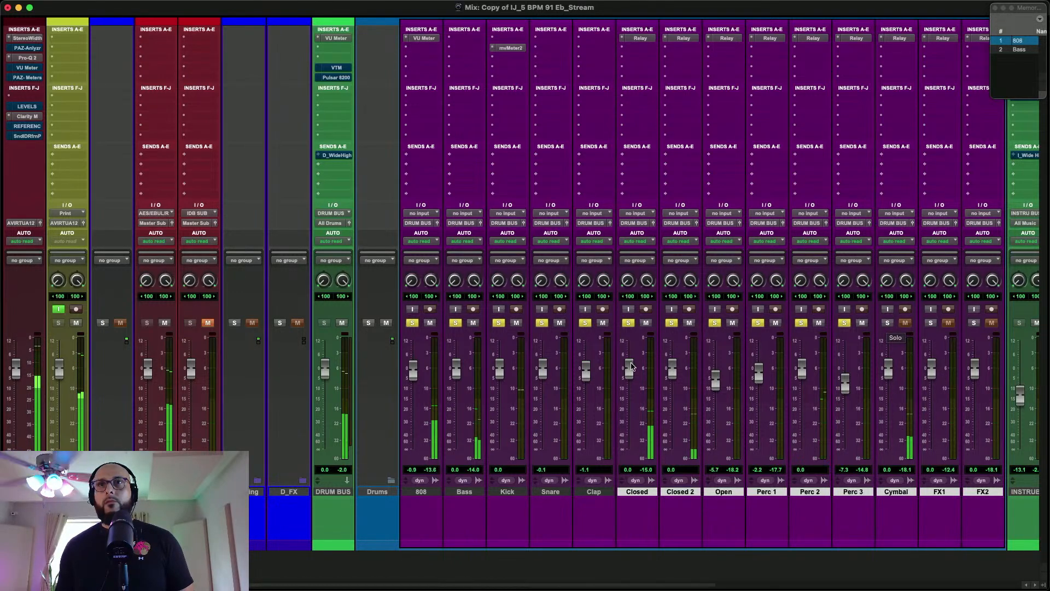
Lower the Closed fader to -2.5 dB and pan the track left to -0.22 in its Relay
left_click_drag(630, 371, 630, 376)
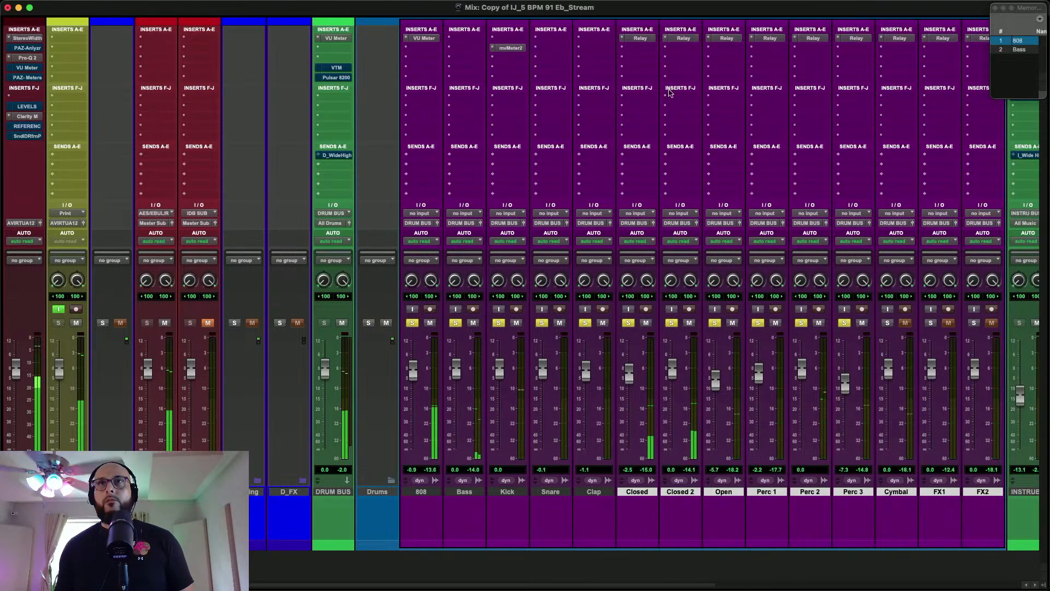
left_click(640, 38)
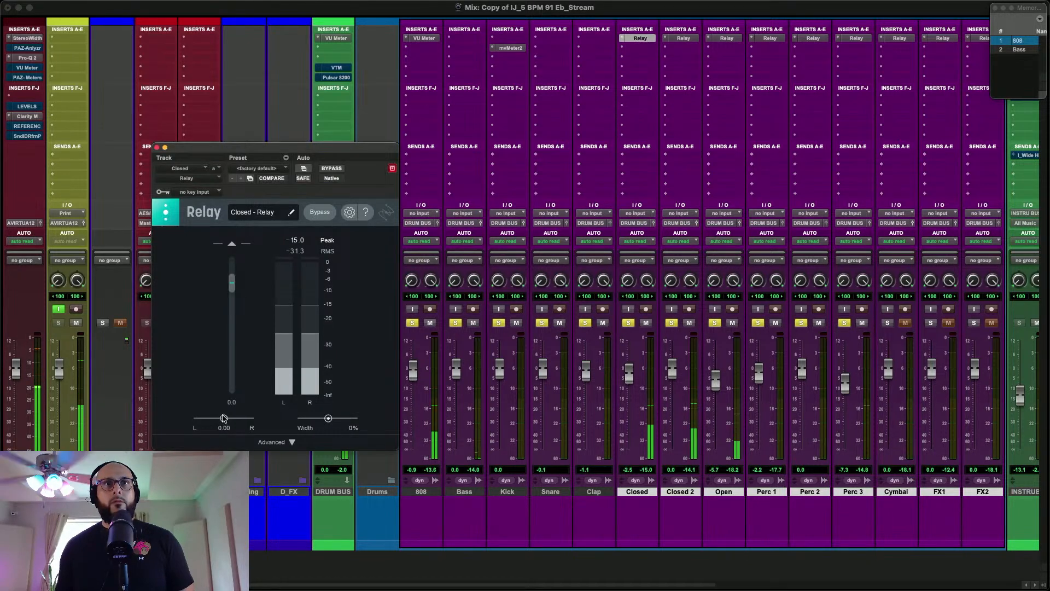
left_click_drag(224, 419, 217, 419)
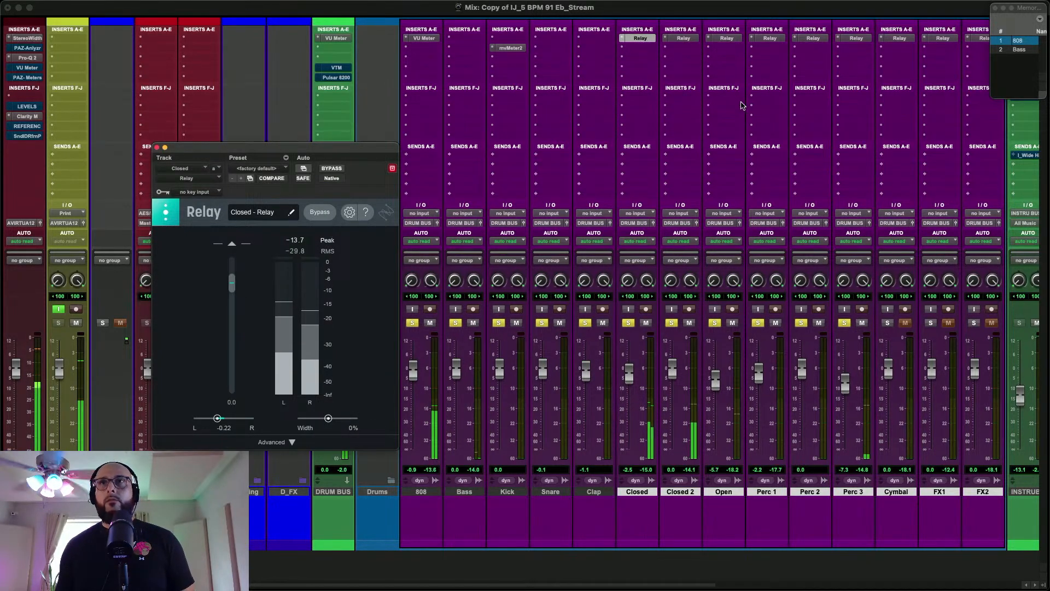
Pan Closed 2 right to 0.20 in its Relay, refine the Closed pan to -0.24, and close the plug-in
left_click(683, 39)
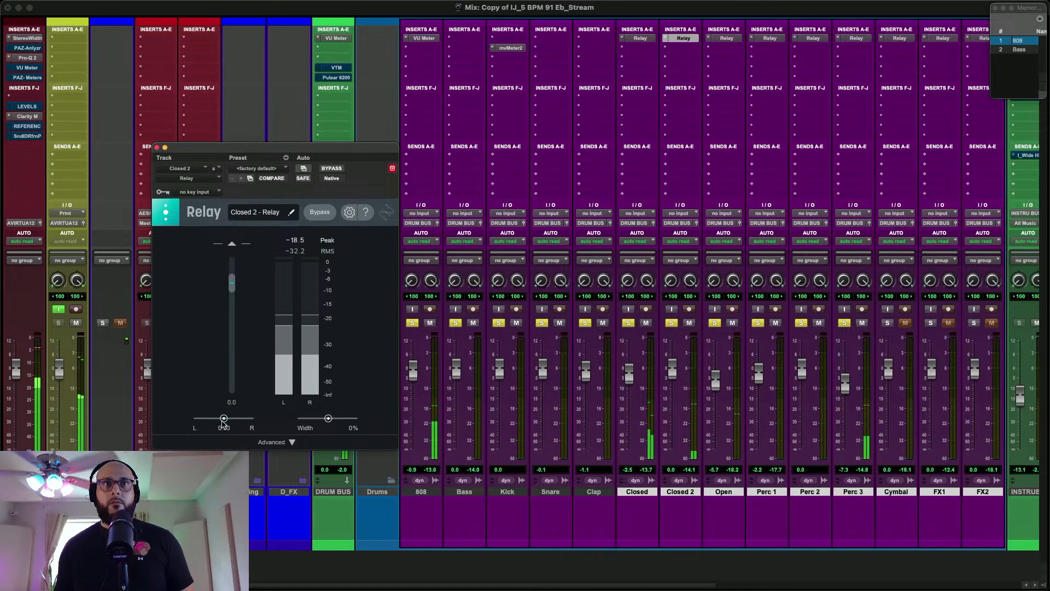
left_click_drag(225, 419, 229, 419)
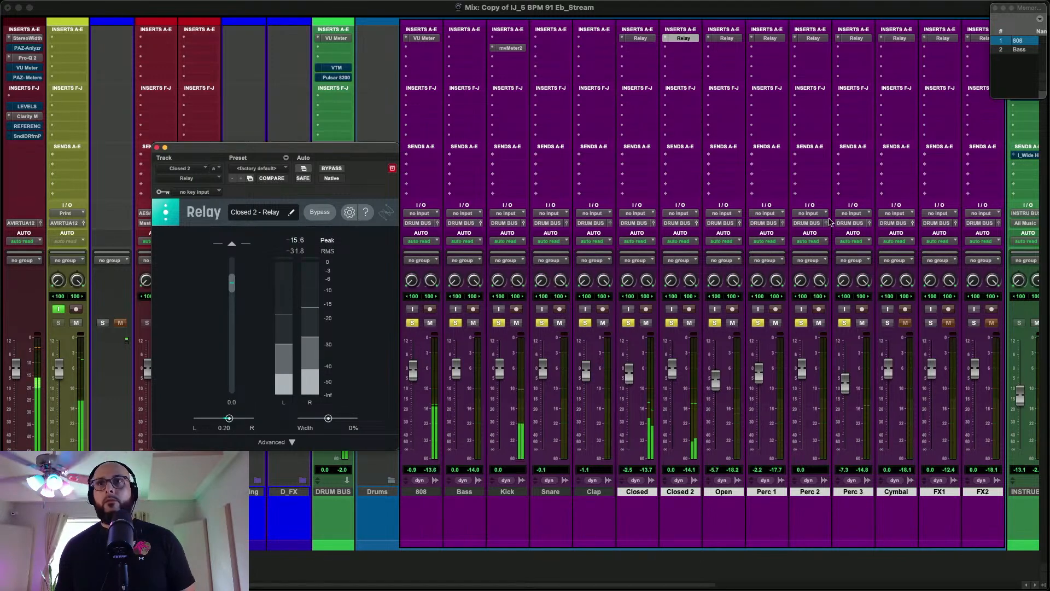
left_click(640, 38)
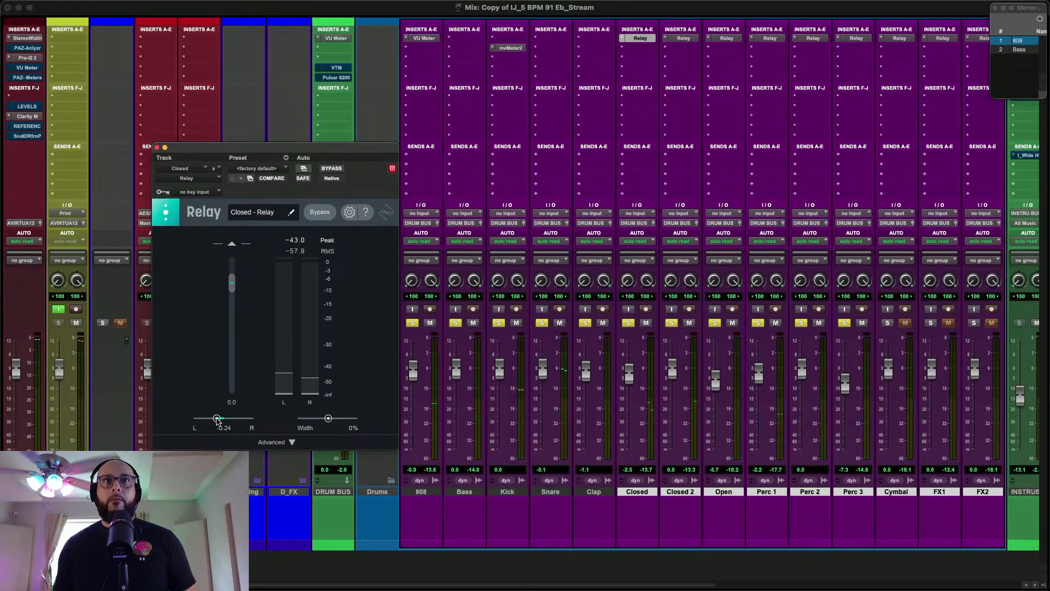
left_click(157, 148)
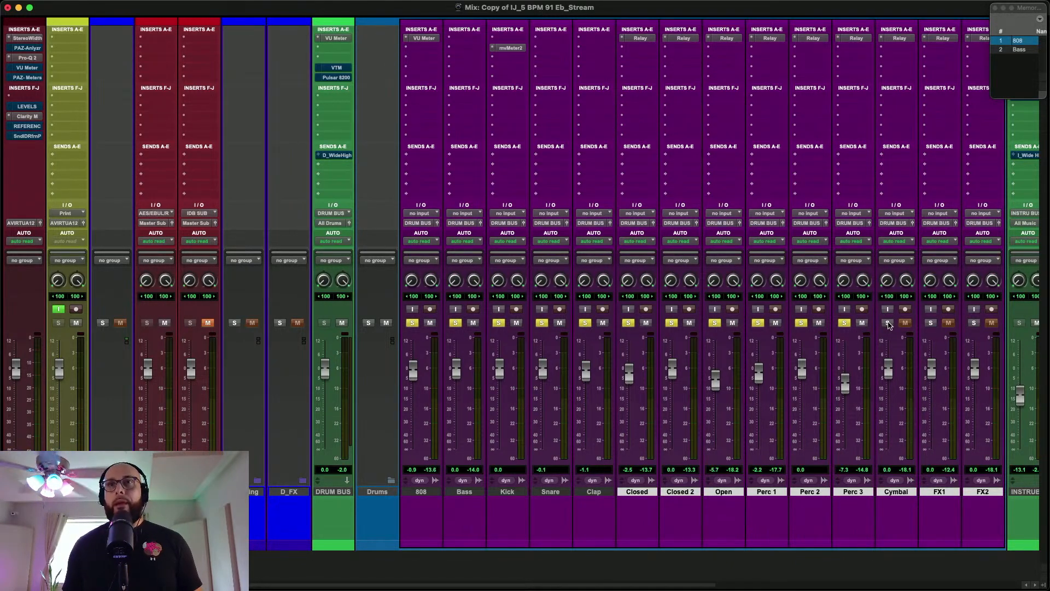
Play the drums with the Cymbal also soloed and pan Perc 3 right to 0.24 in its Relay
key("space")
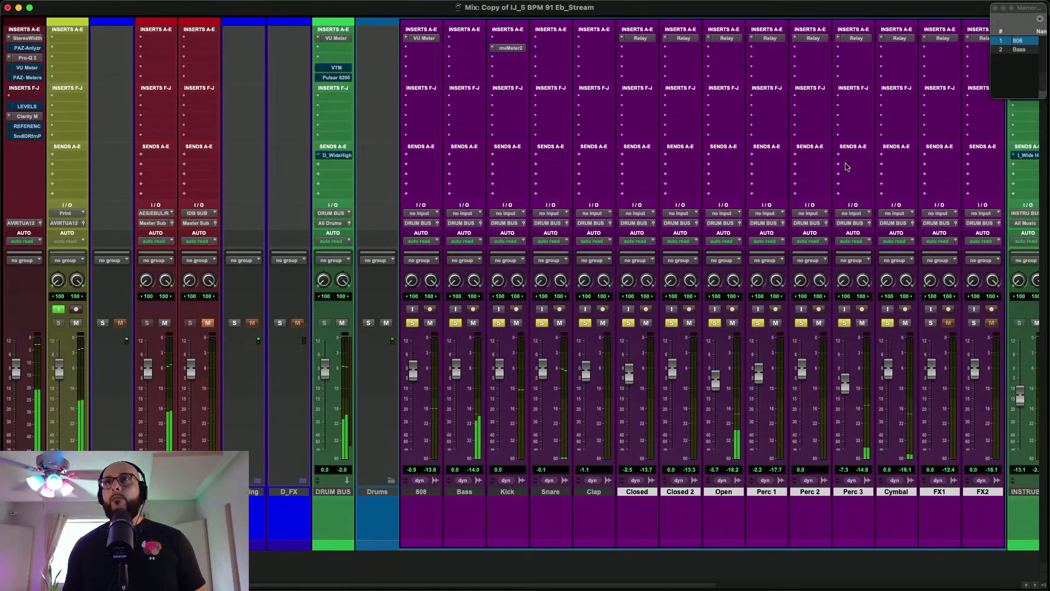
left_click(857, 38)
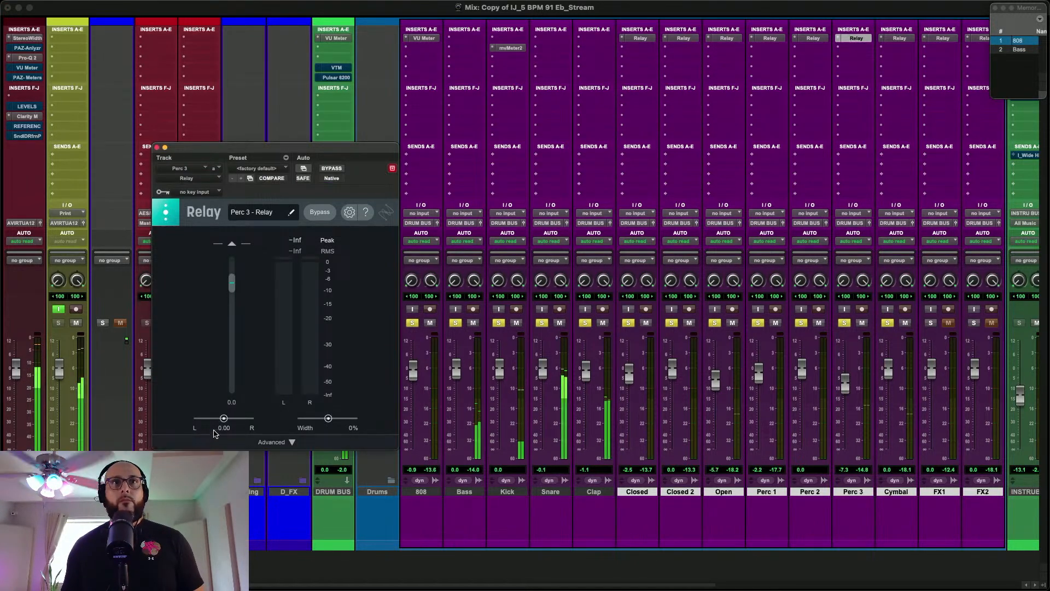
left_click_drag(227, 421, 231, 422)
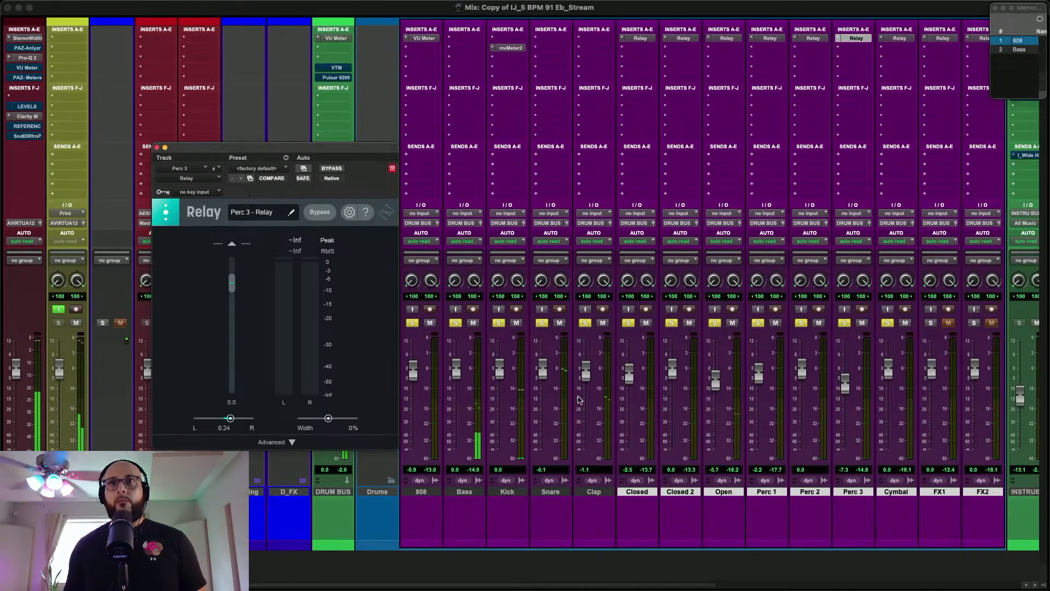
With FX1 also soloed, lower the Clap fader to -3.6 dB and the Perc 1 fader to -4.6 dB
left_click_drag(587, 385, 589, 390)
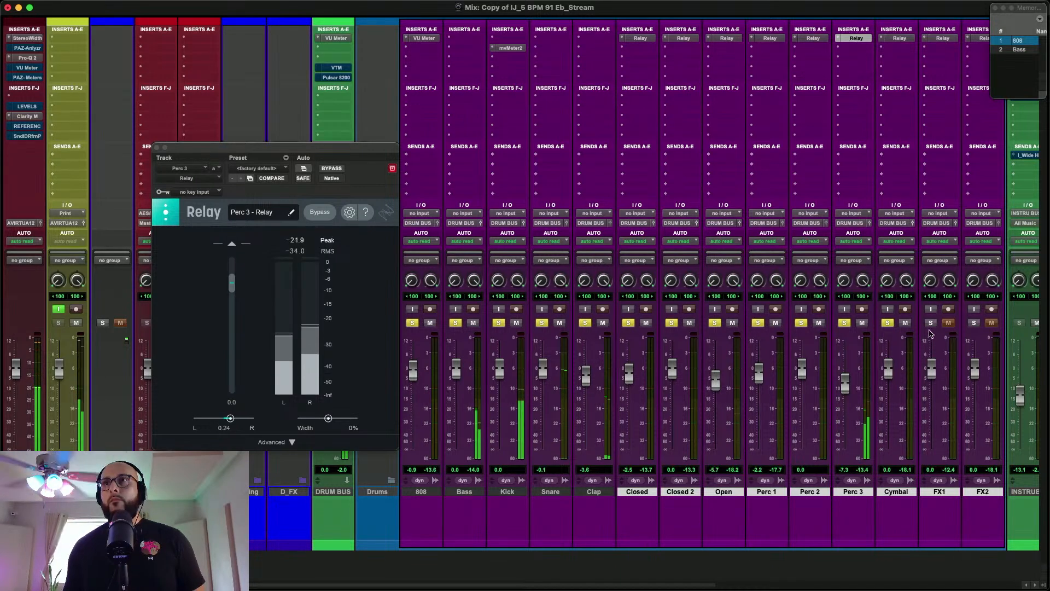
left_click(156, 148)
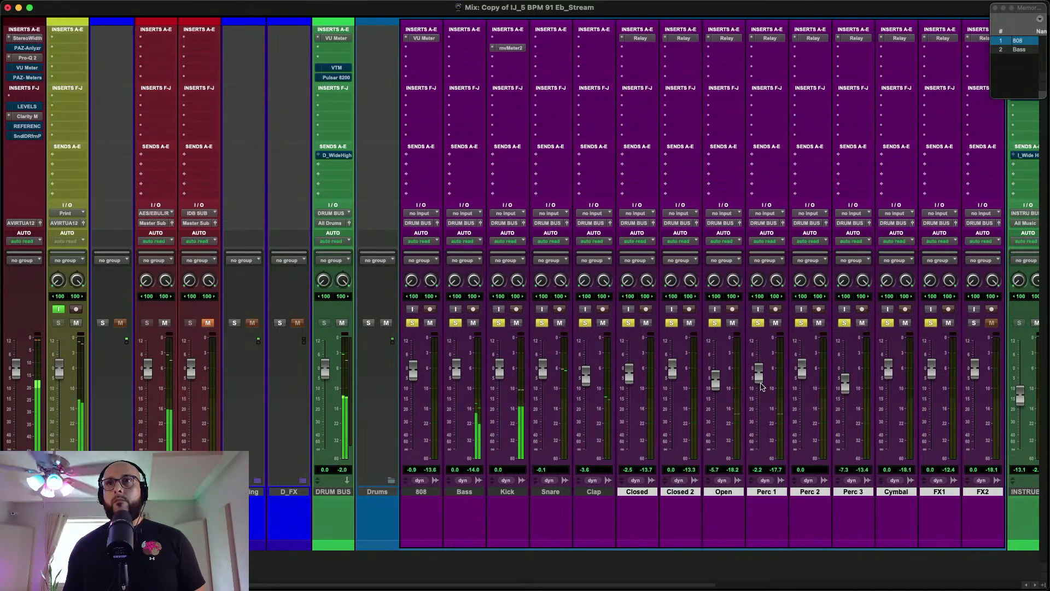
left_click_drag(761, 386, 761, 391)
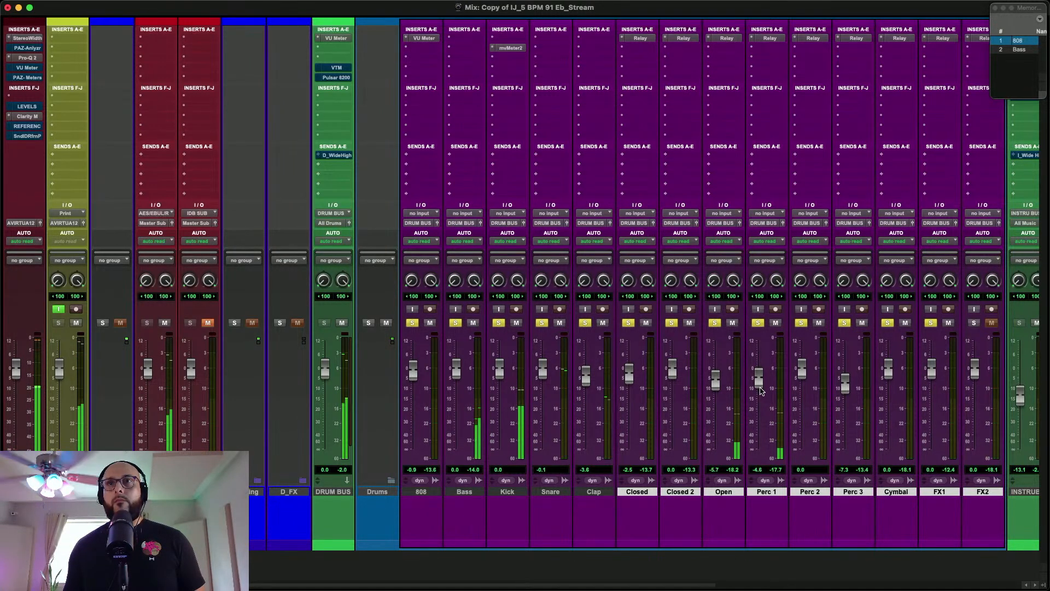
Check the combined drum level on the DRUM BUS VU Meter and close the meter
left_click(336, 37)
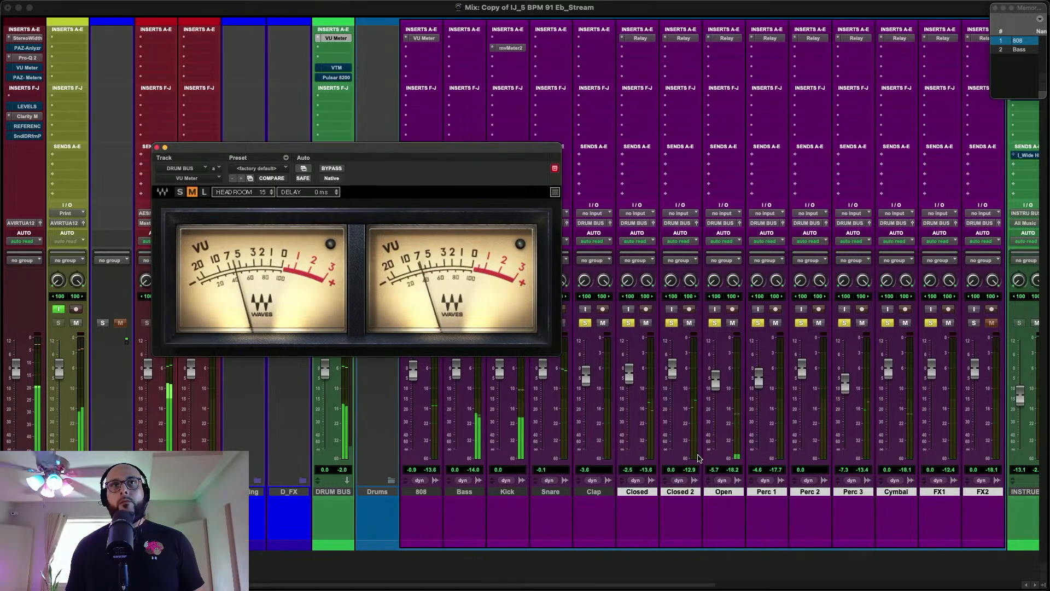
left_click(157, 148)
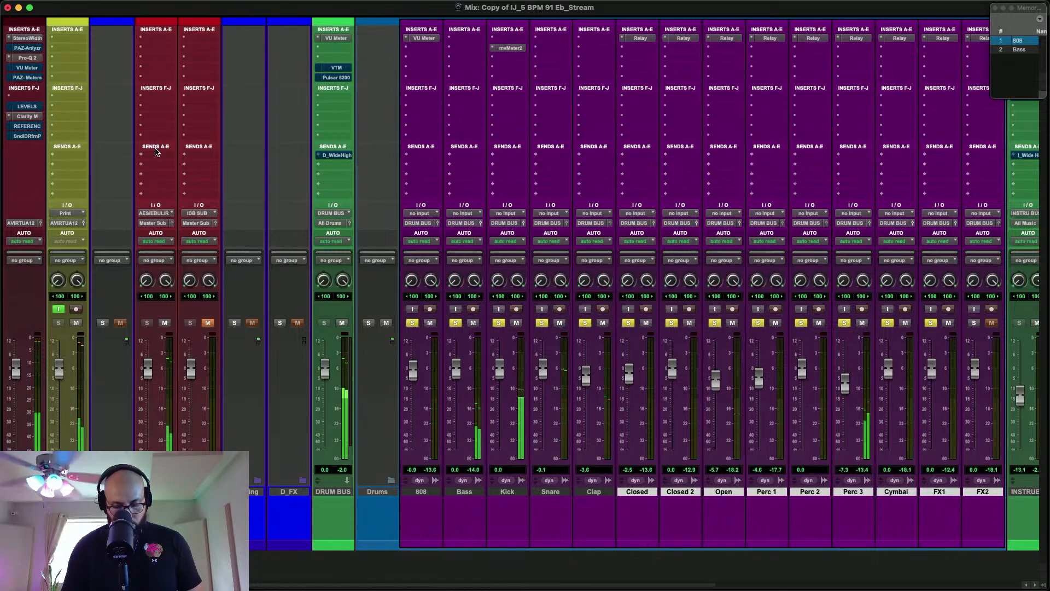
Stop playback and place the edit cursor just before the Perc 2 hit, at about 1:06.8
key("super+equal")
scroll(334, 199, "down", 15)
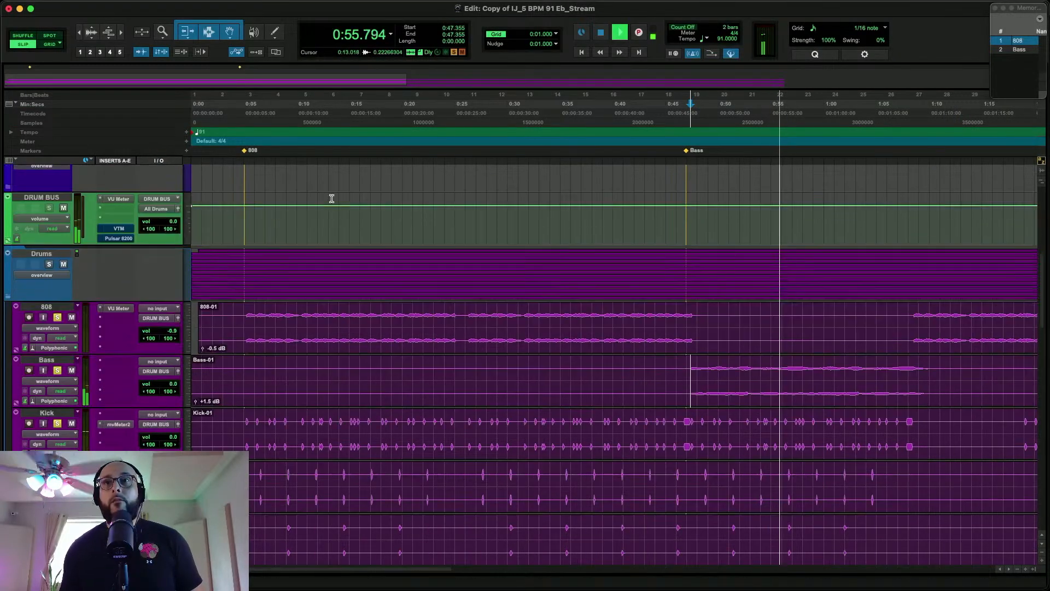
scroll(345, 207, "down", 3)
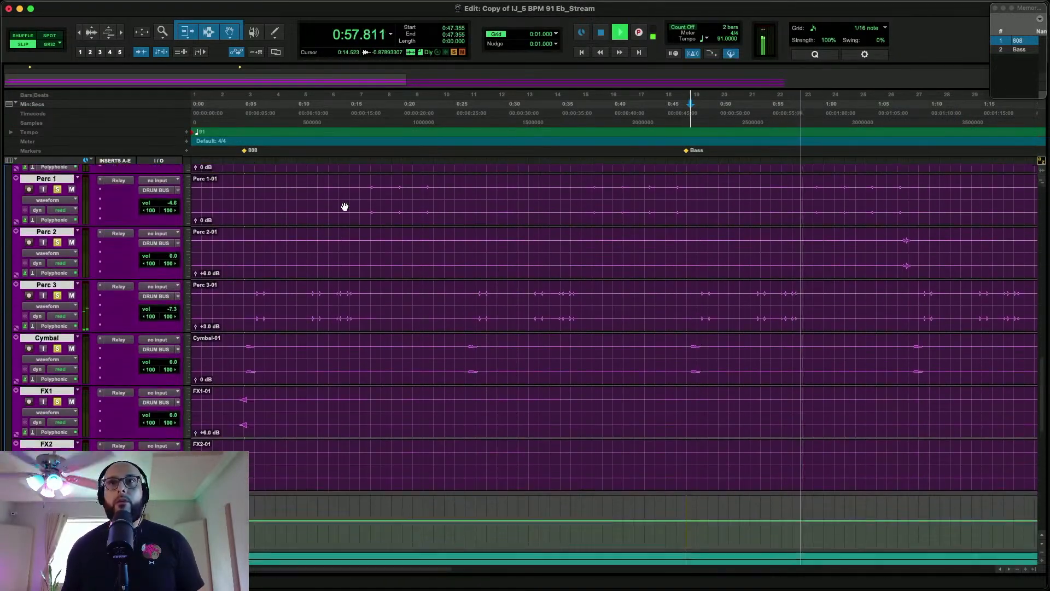
scroll(504, 469, "down", 1)
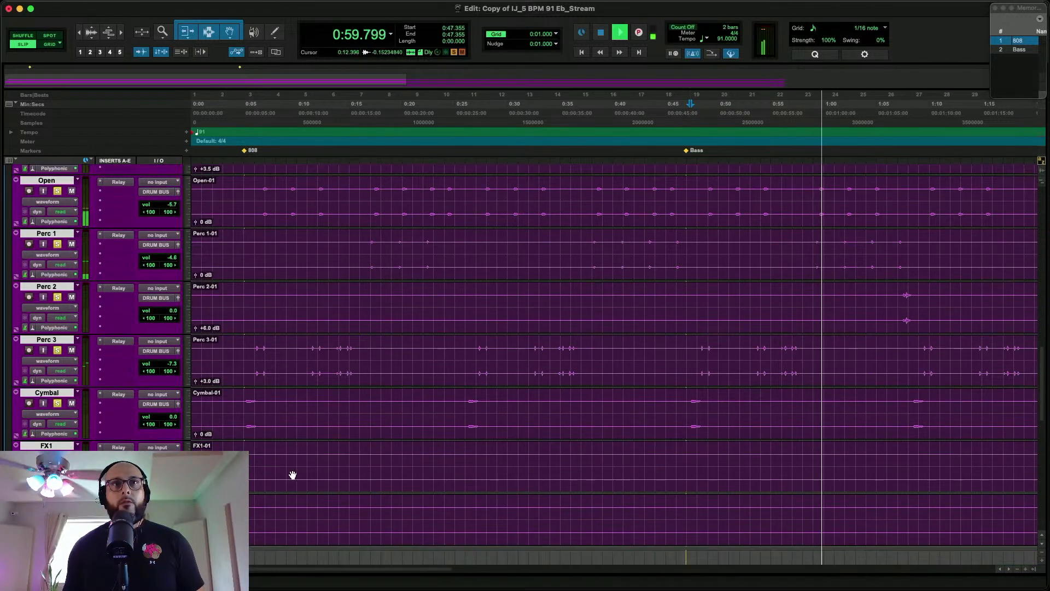
scroll(631, 438, "right", 5)
scroll(631, 436, "right", 1)
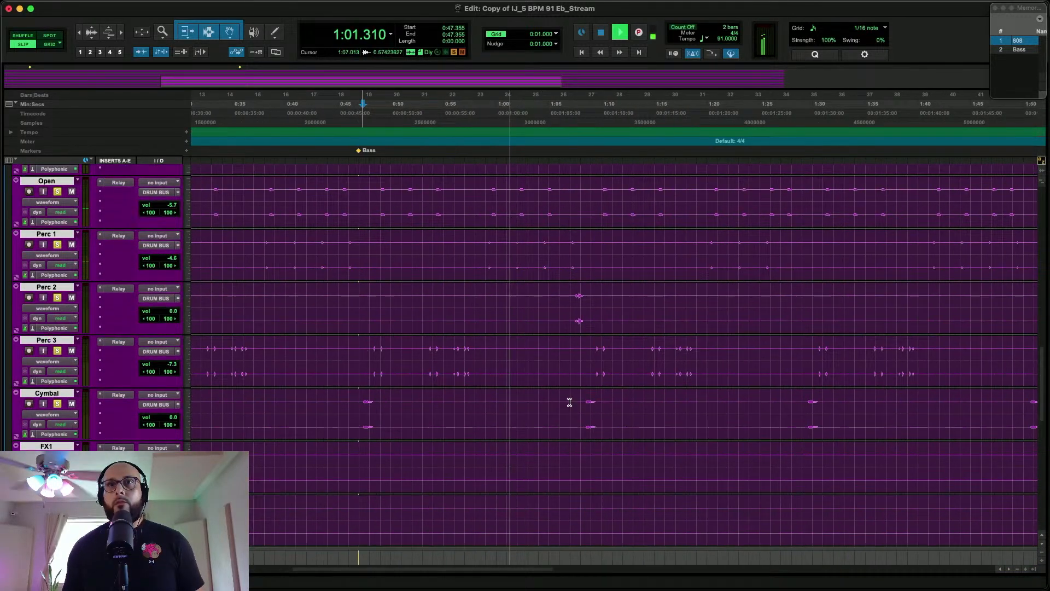
left_click(361, 405)
key("space")
scroll(507, 452, "right", 1)
scroll(507, 453, "left", 6)
scroll(507, 453, "up", 2)
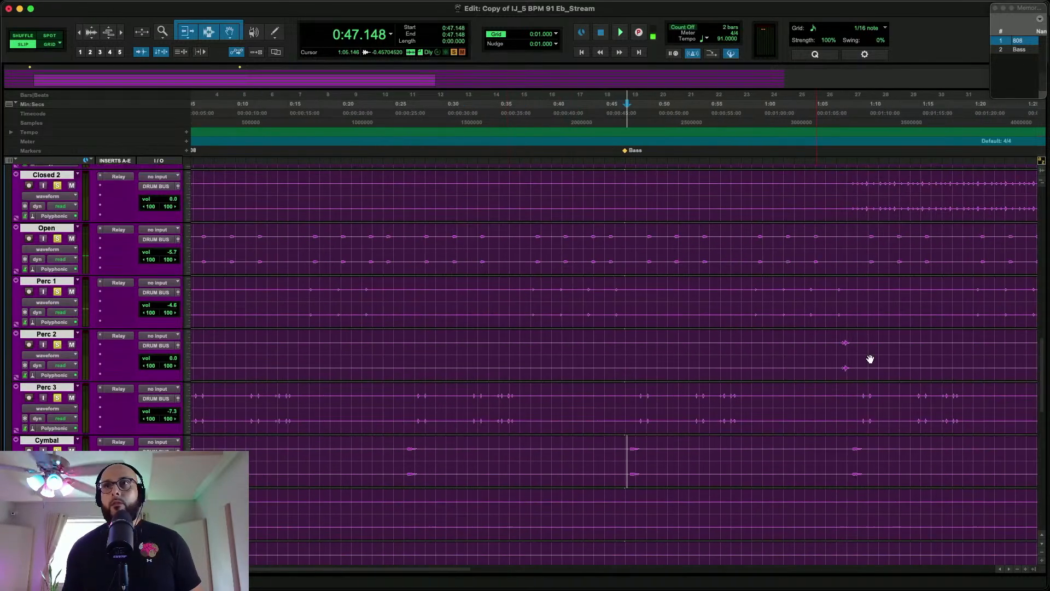
left_click(834, 349)
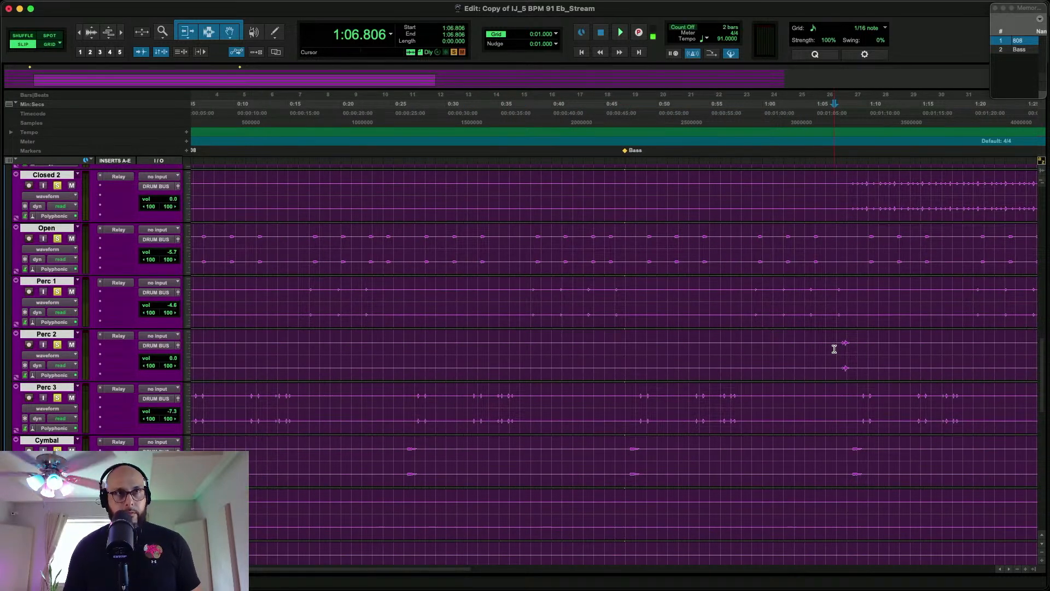
Play the drums against the DRUM BUS VU Meter, lowering the Perc 2 and Closed 2 faders to -4.3 dB and Closed to -2.7 dB
key("super+equal")
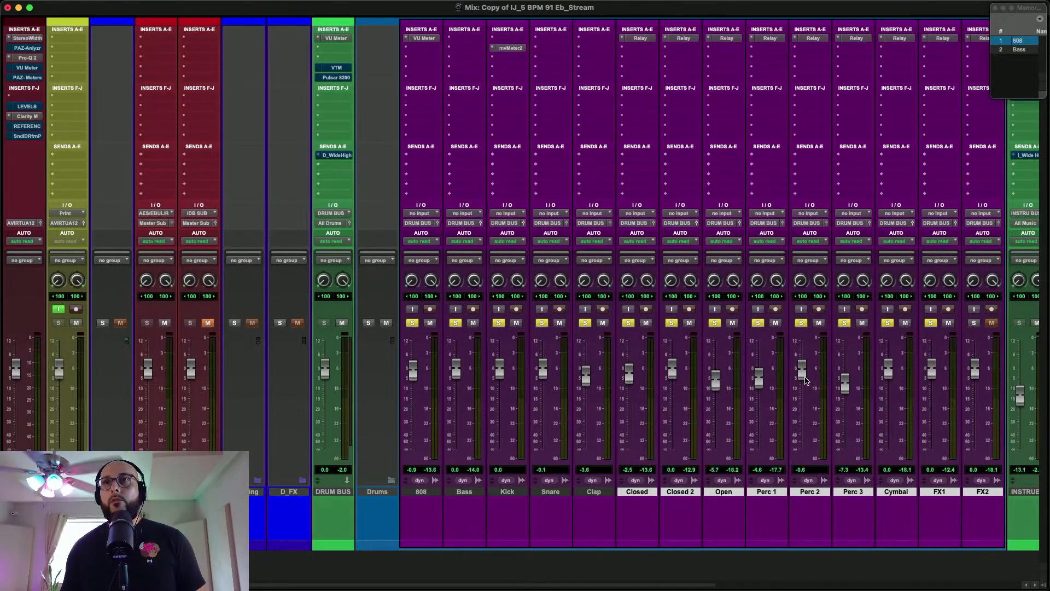
key("space")
left_click_drag(806, 380, 805, 386)
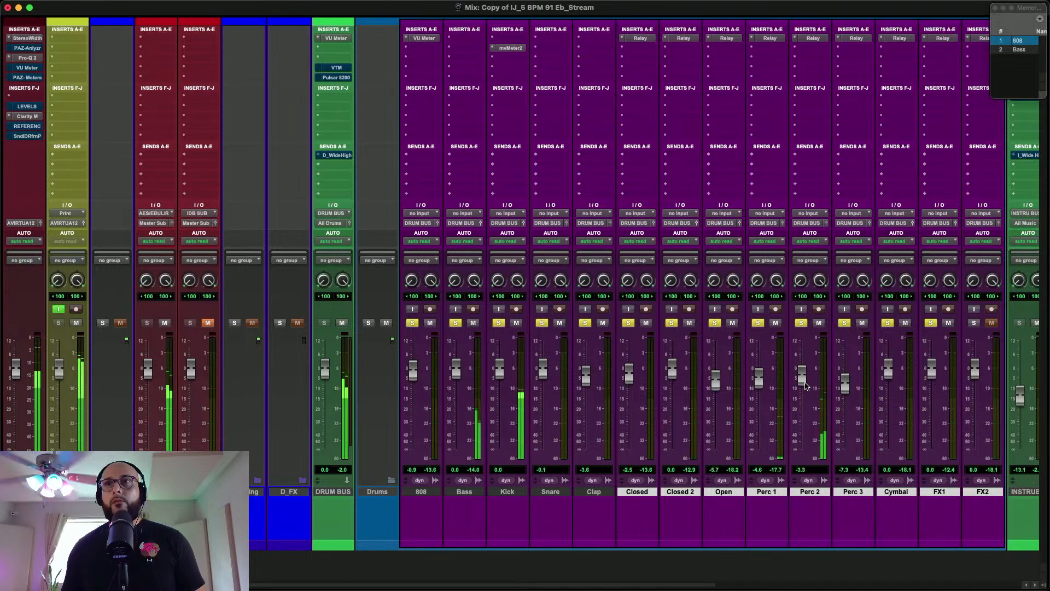
left_click(344, 38)
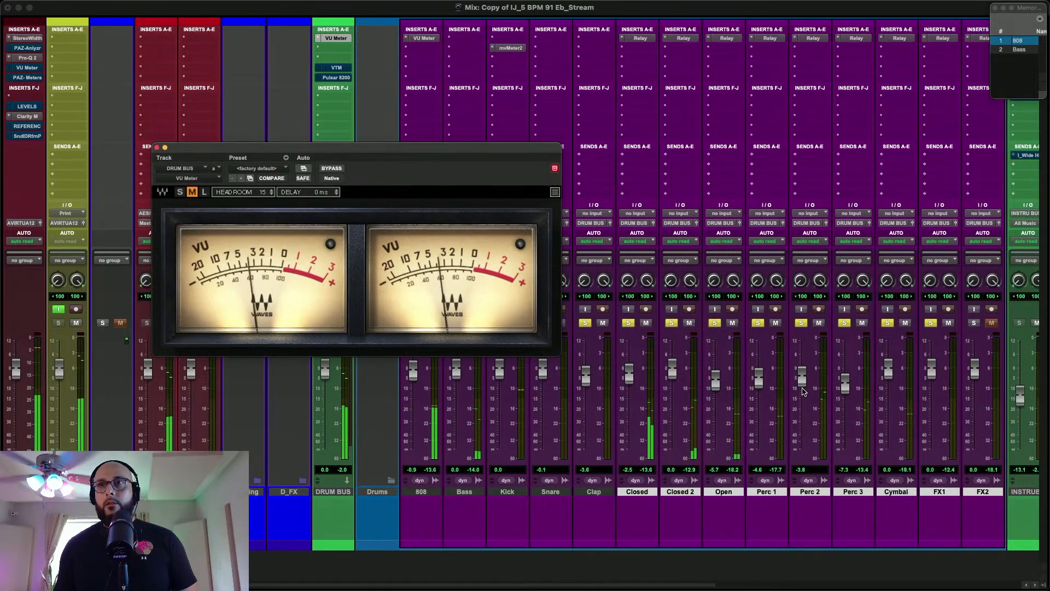
left_click_drag(802, 377, 802, 379)
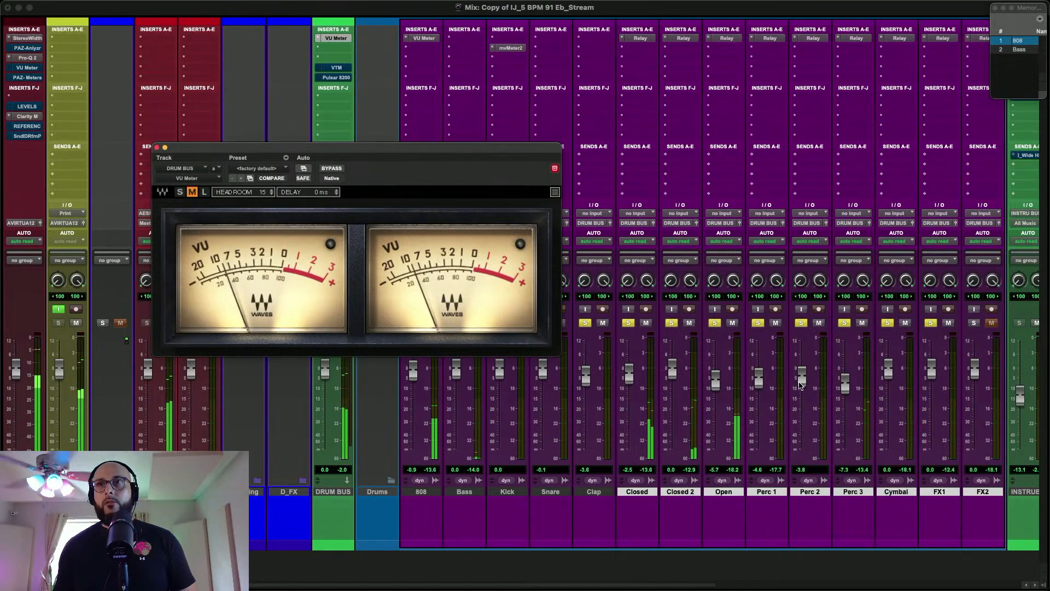
left_click(157, 148)
left_click_drag(673, 378, 628, 383)
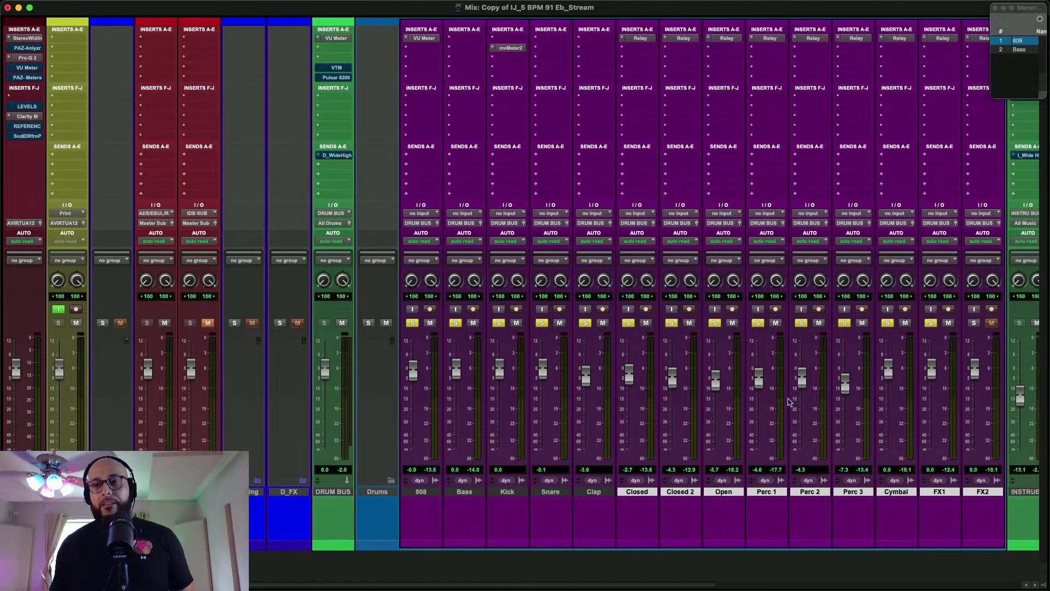
Play from just before the FX1 hit, at about 0:03.5, and lower the FX1 output fader to -8.6 dB
scroll(806, 428, "right", 5)
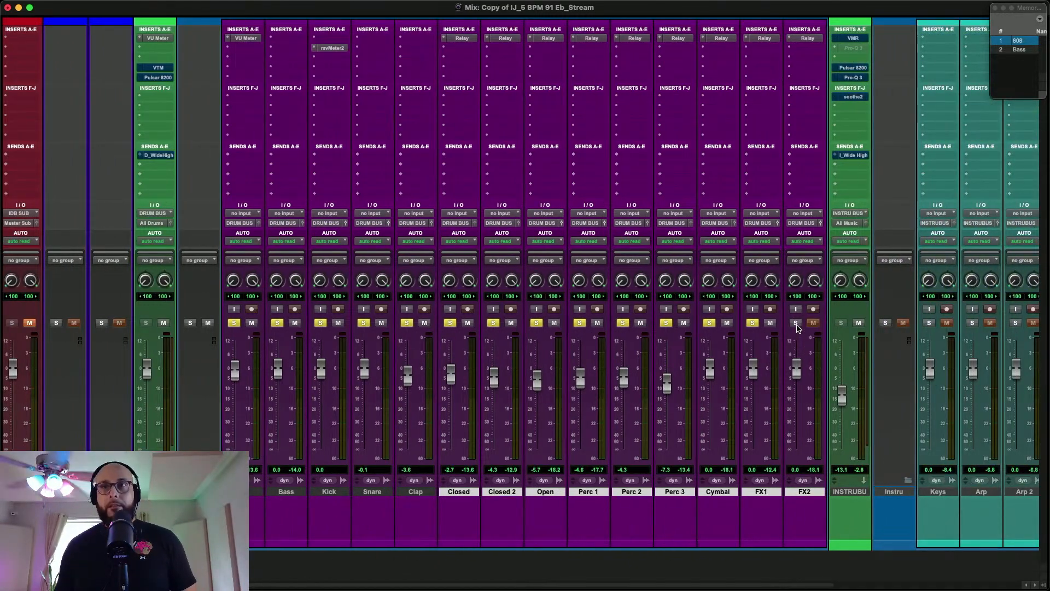
key("super+equal")
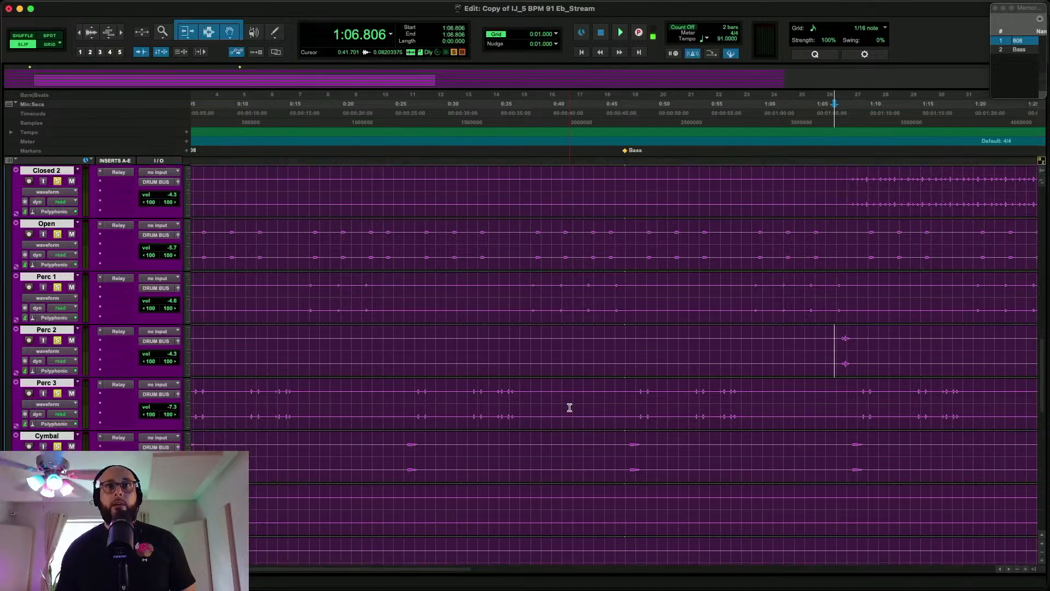
scroll(569, 407, "down", 11)
scroll(570, 408, "left", 1)
scroll(569, 407, "up", 6)
left_click(228, 224)
left_click(177, 225)
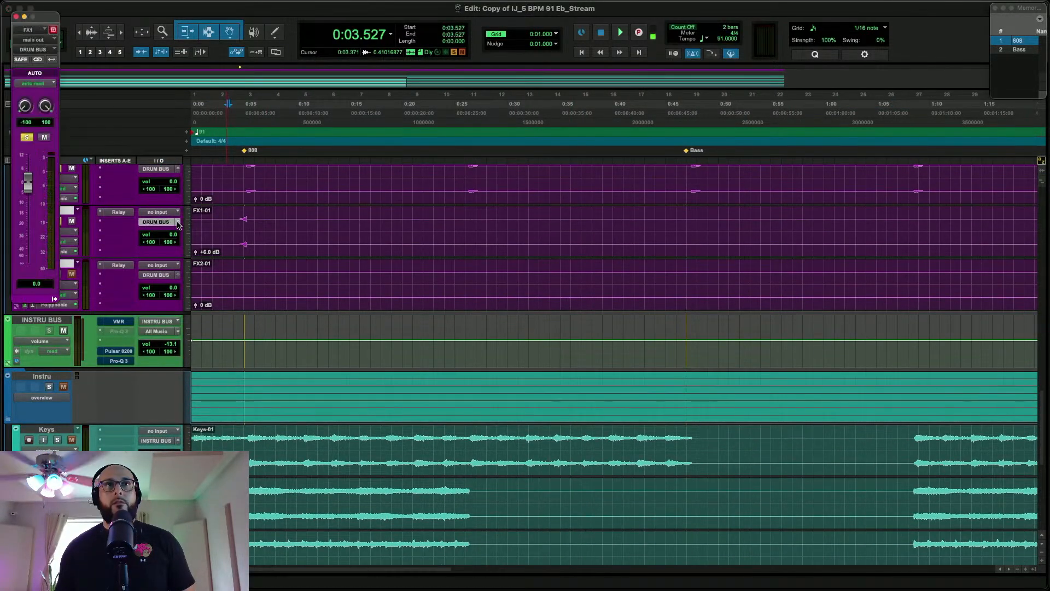
key("space")
left_click_drag(29, 186, 30, 211)
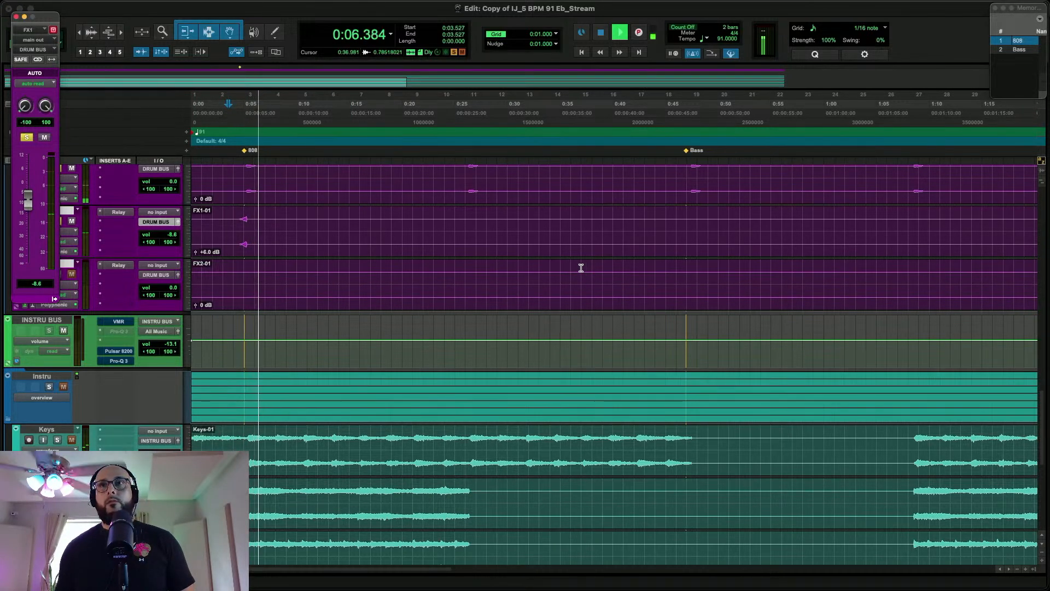
Place the cursor before the FX2 hit at about 2:30.3 and open FX2's output fader window clear of the track solo controls
scroll(581, 268, "right", 20)
scroll(581, 265, "left", 8)
key("space")
left_click(594, 277)
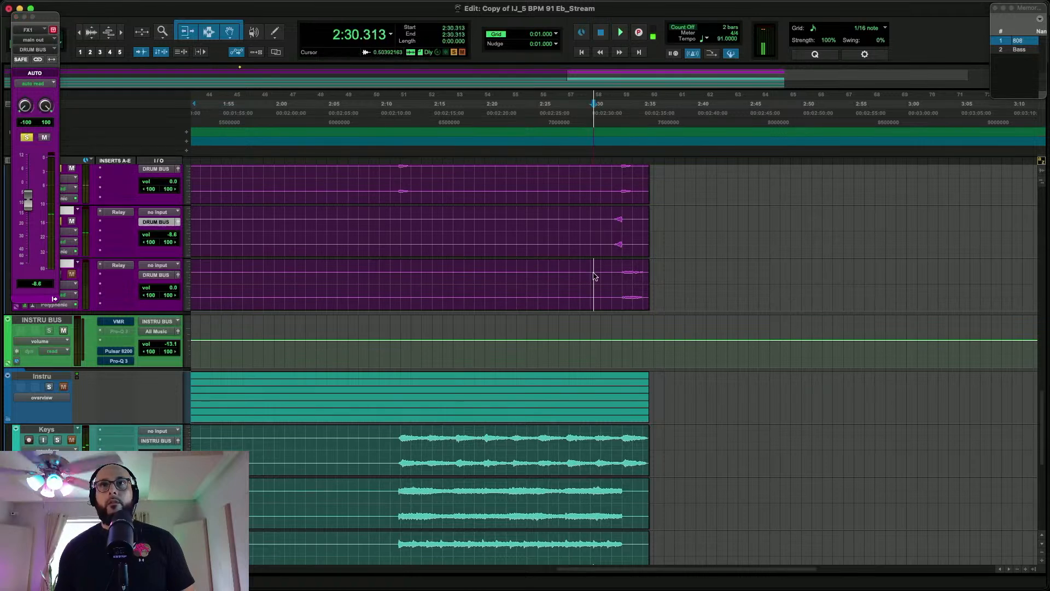
left_click(176, 274)
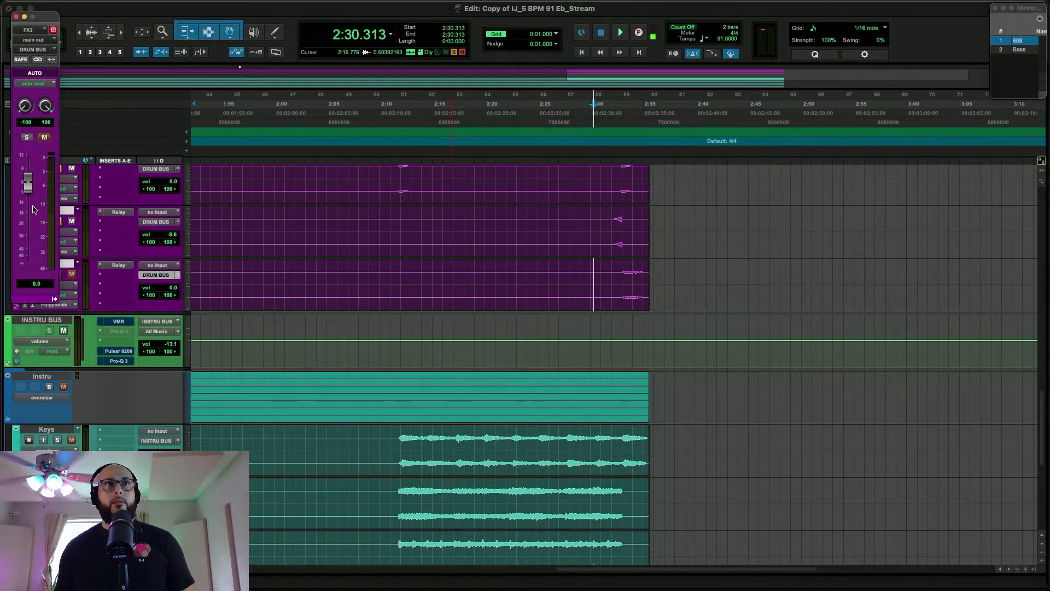
key("space")
left_click_drag(28, 190, 29, 202)
key("space")
Solo FX2 and set its fader to -2.0 dB while playing the hit with the other drums
key("space")
left_click_drag(44, 16, 170, 39)
key("space")
left_click(57, 275)
key("space")
left_click_drag(155, 226, 154, 220)
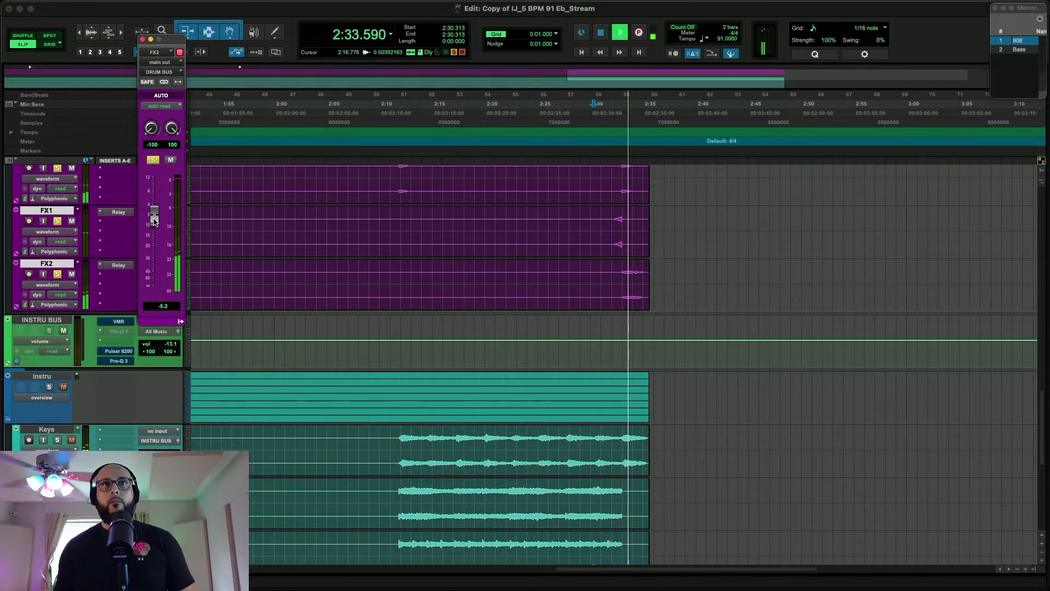
left_click_drag(154, 220, 155, 213)
key("space")
key("space")
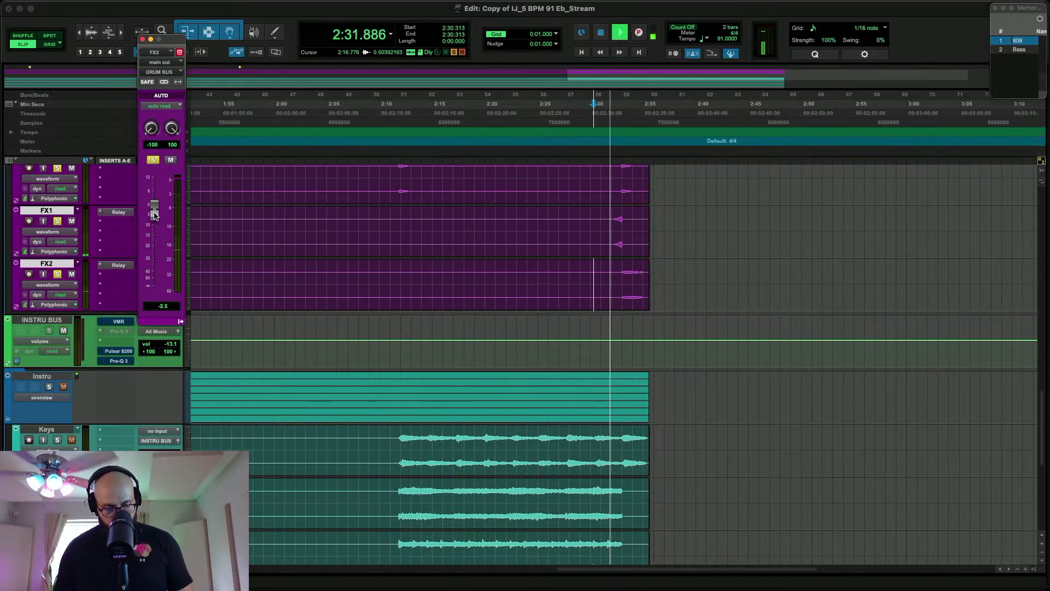
key("super+equal")
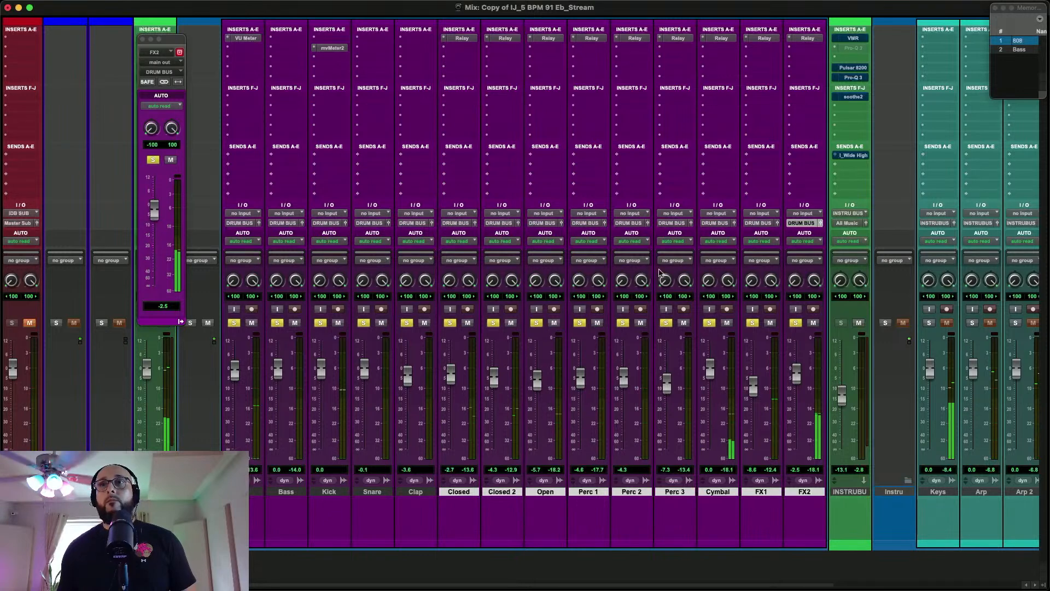
left_click_drag(797, 372, 797, 371)
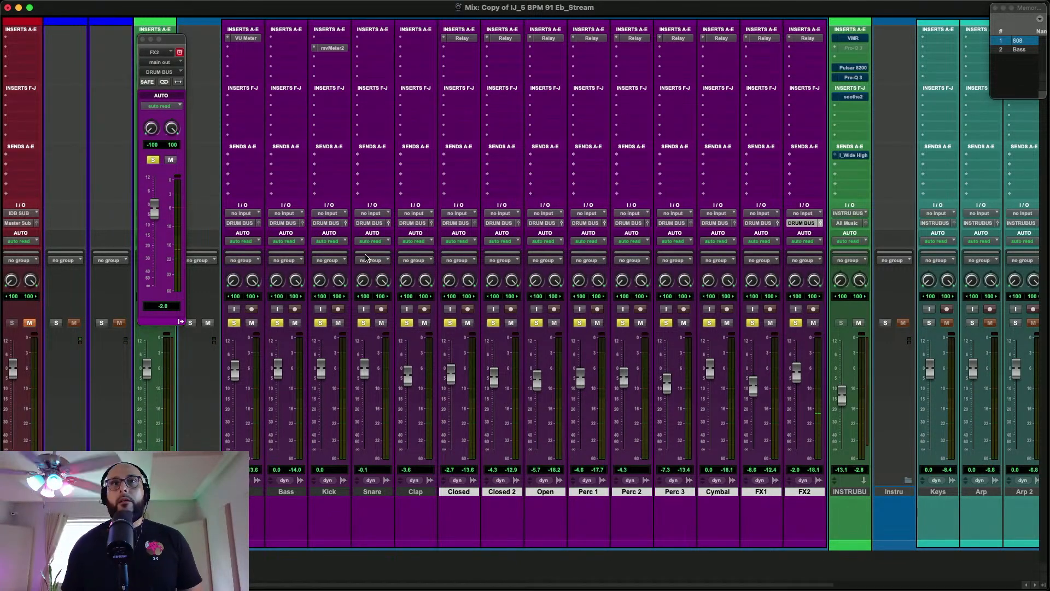
Clear the individual drum track solos, solo the Drums folder instead, and play from the 808 memory location
left_click(234, 323)
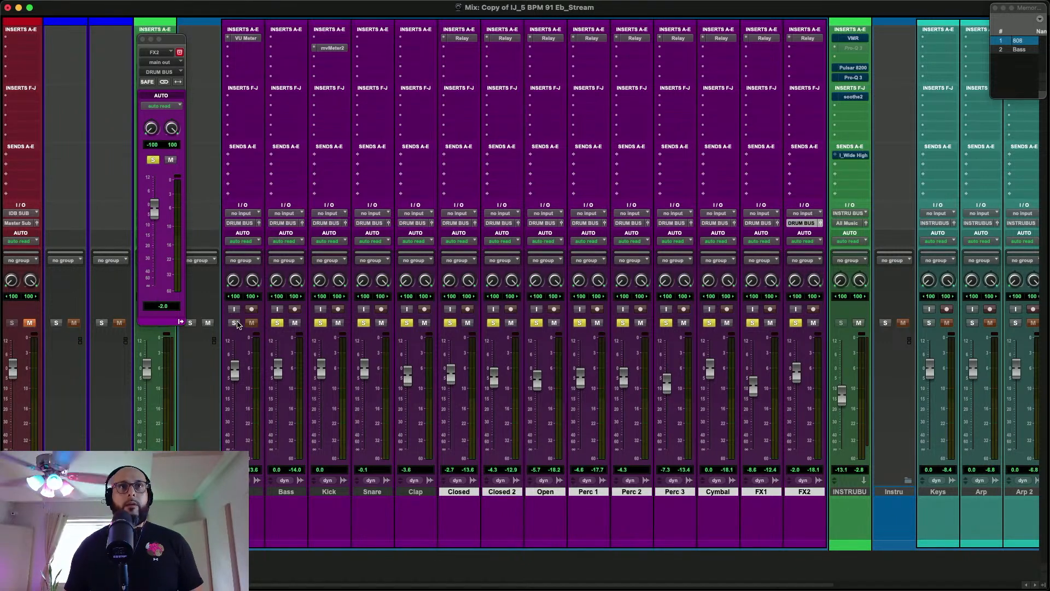
left_click(235, 324, "alt")
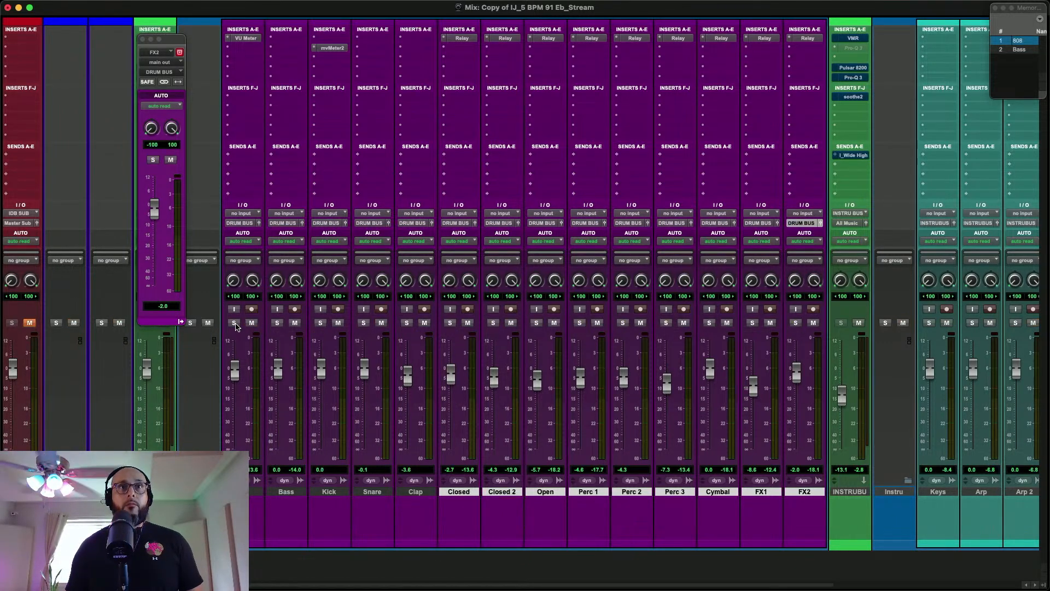
left_click(188, 323)
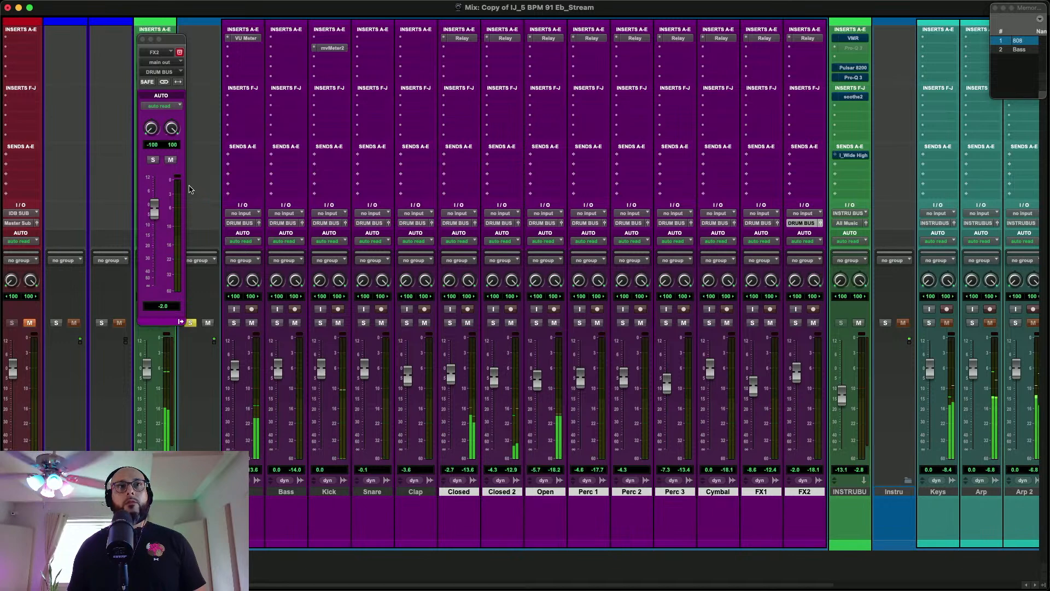
left_click_drag(164, 39, 283, 31)
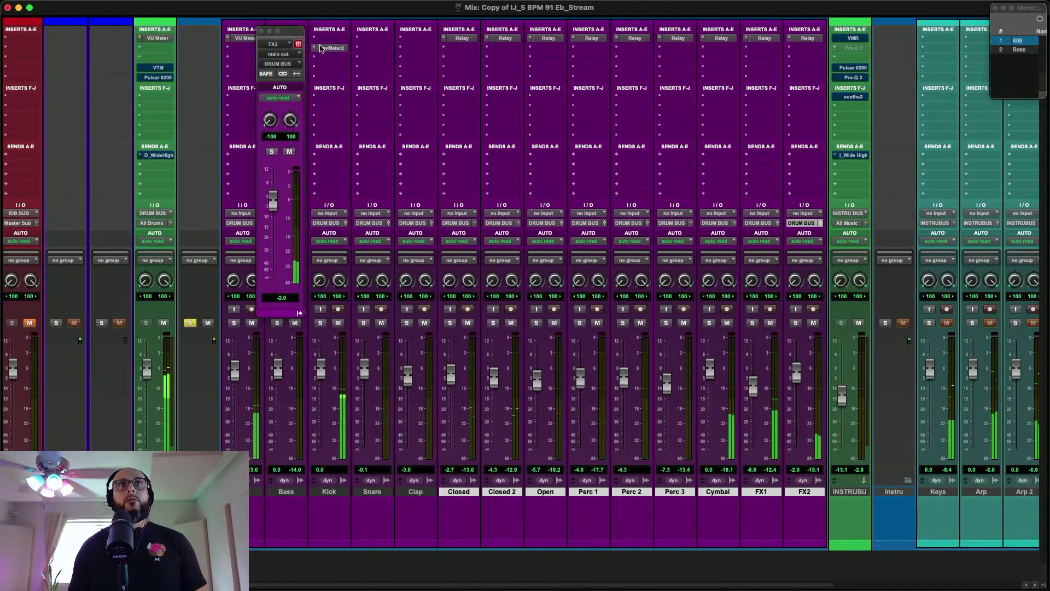
left_click(1027, 41)
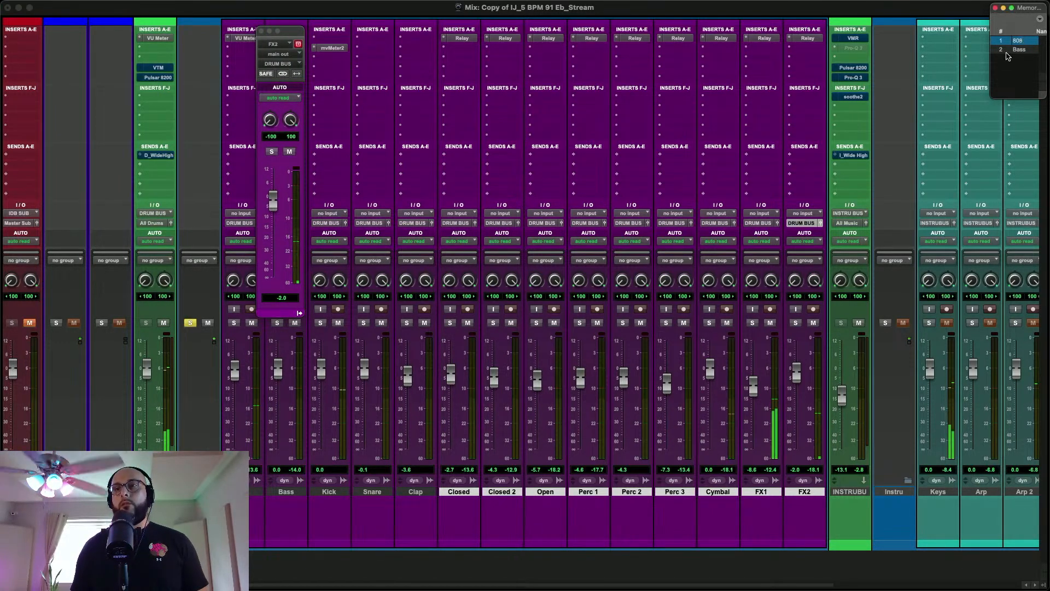
Solo Keys together with the Drums folder and lower the Keys fader to -2.5 dB during playback
scroll(704, 186, "right", 5)
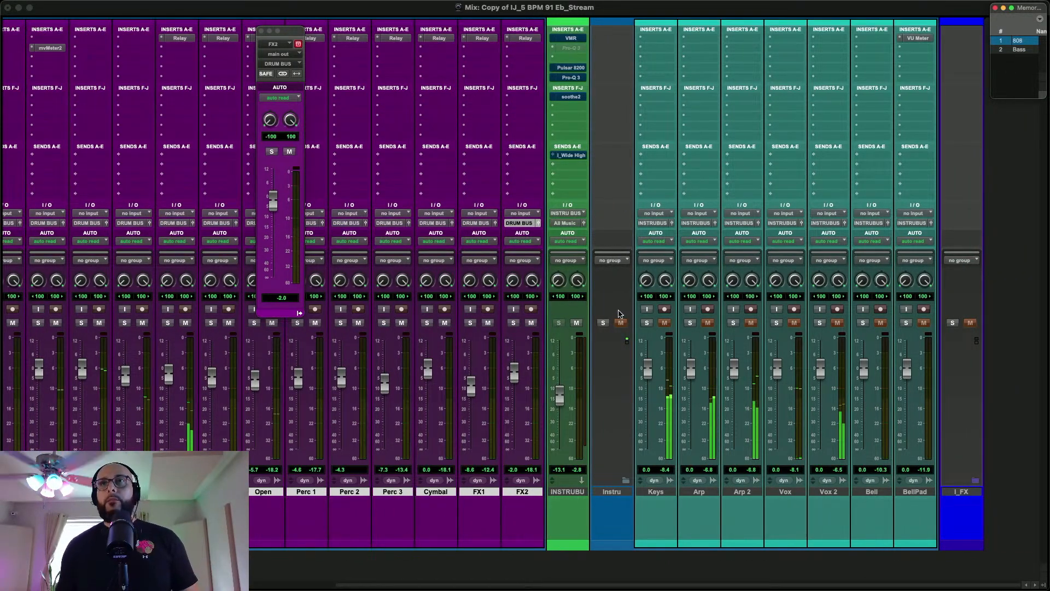
key("super+equal")
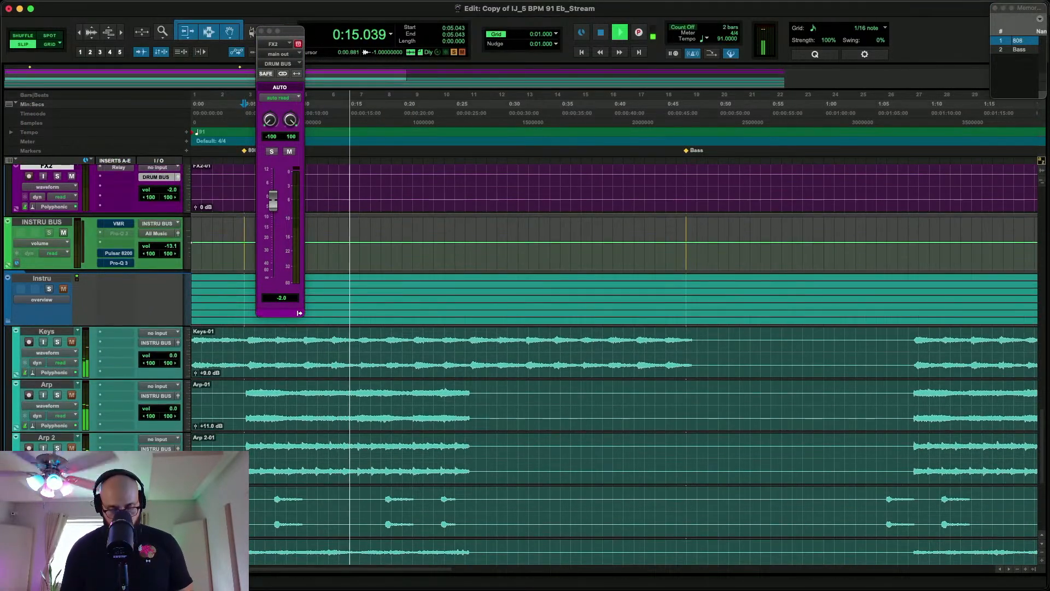
key("super+equal")
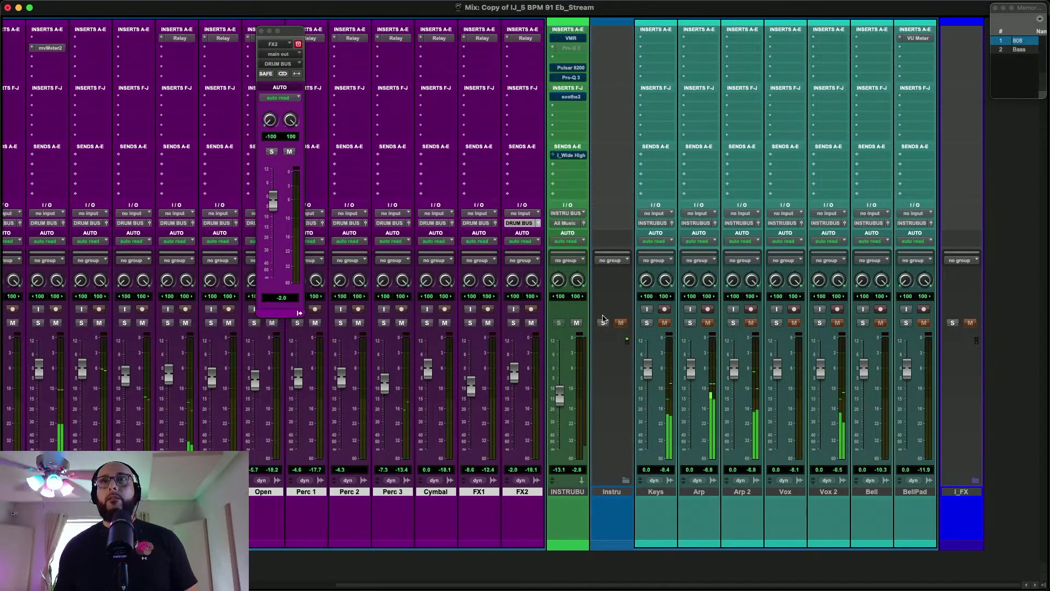
left_click(648, 324)
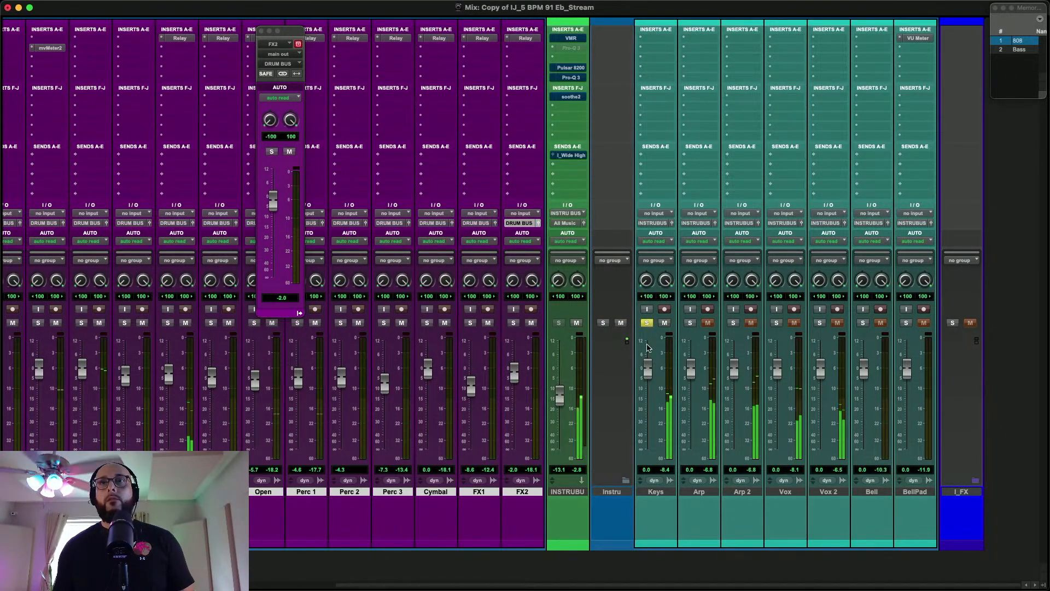
left_click_drag(648, 366, 648, 373)
key("space")
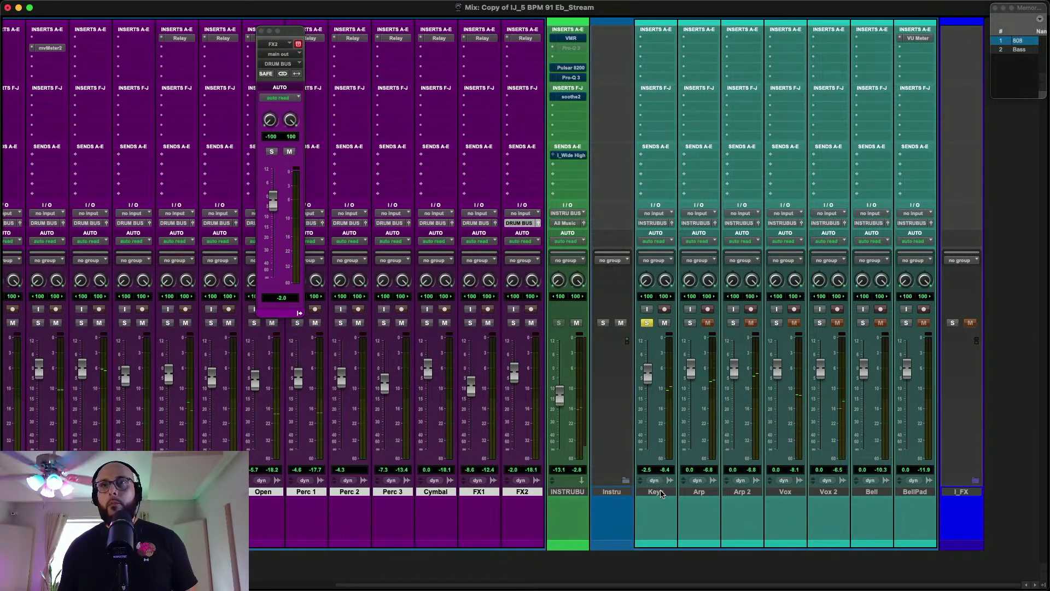
Insert Relay in the first insert slot of all tracks from Keys to BellPad, replacing the existing insert
left_click(659, 491)
left_click(923, 492, "shift")
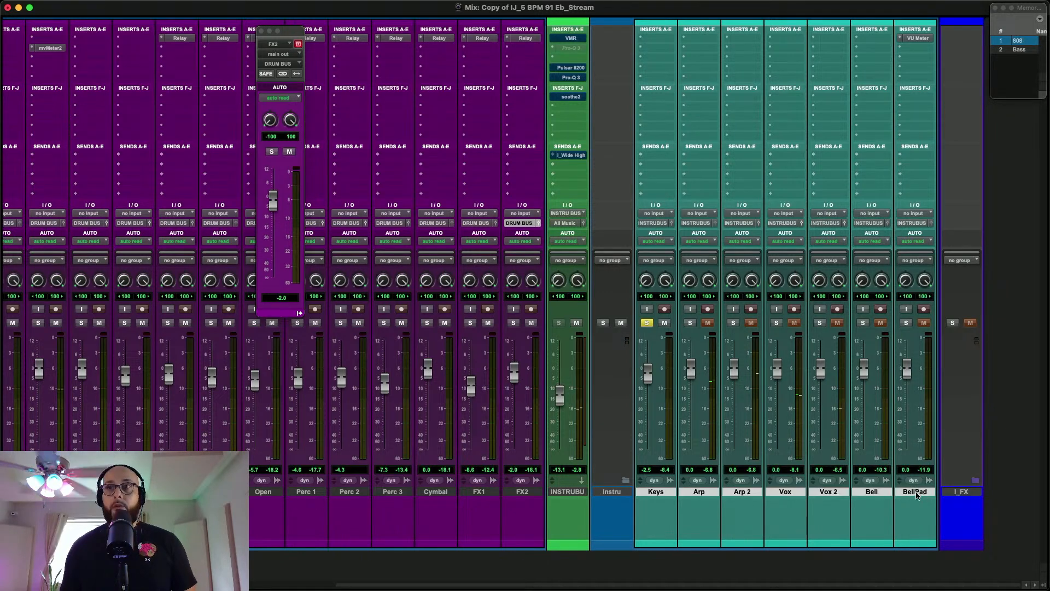
left_click(660, 40)
key("Escape")
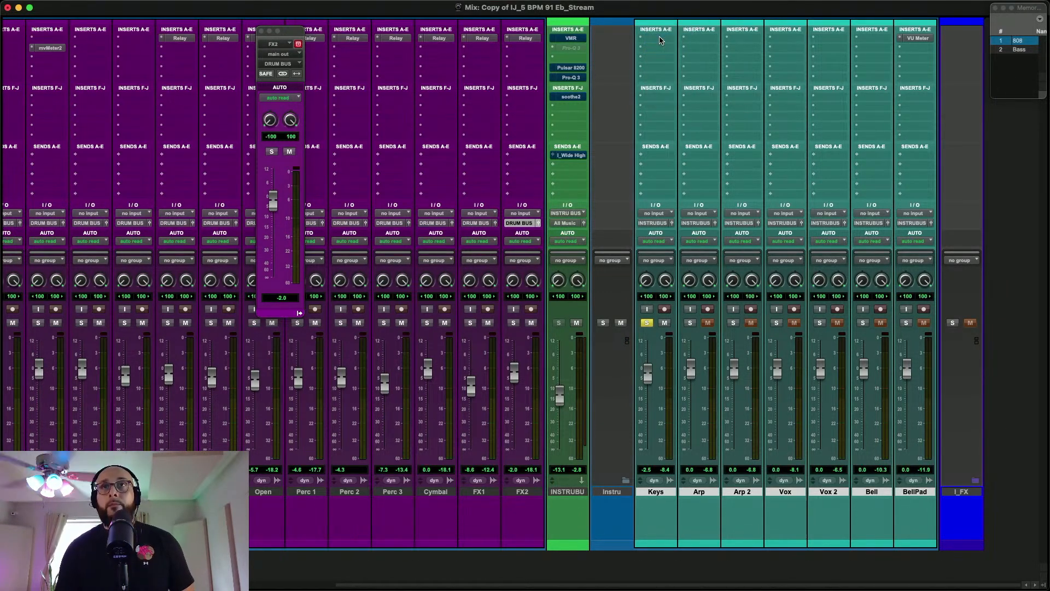
left_click(660, 40)
type("rel")
left_click(698, 51, "alt")
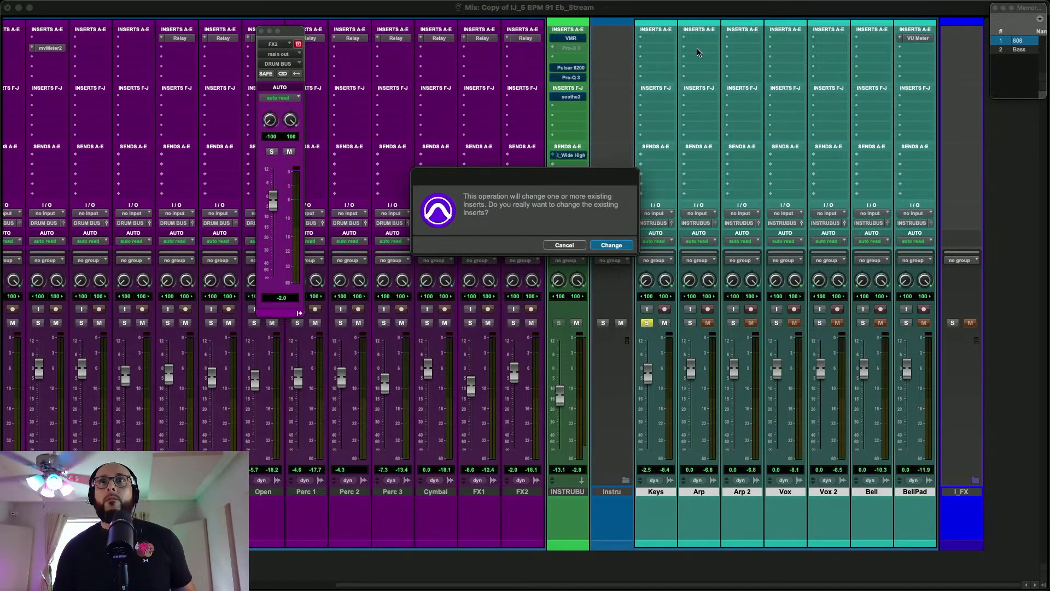
key("Return")
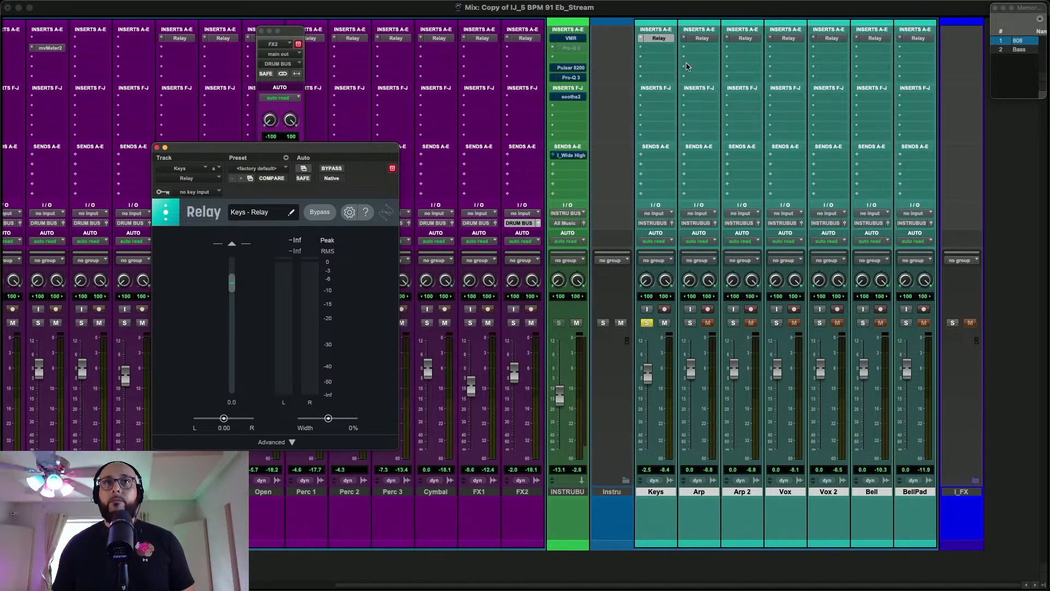
During playback, lower the Keys fader to -3.0 dB, solo Arp and bring its fader up from silence to -15.6 dB
key("space")
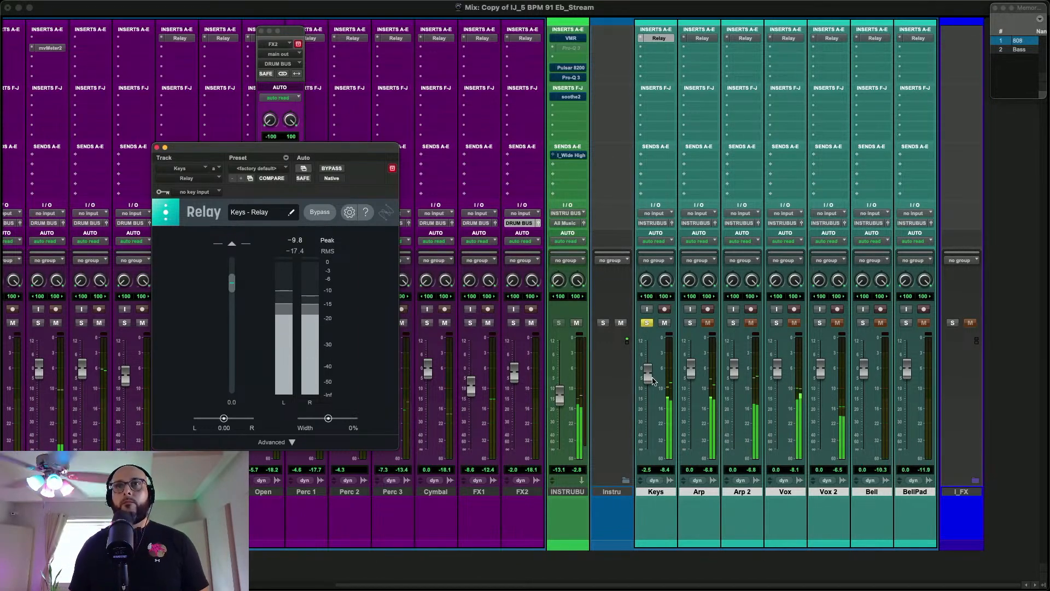
left_click_drag(647, 383, 648, 385)
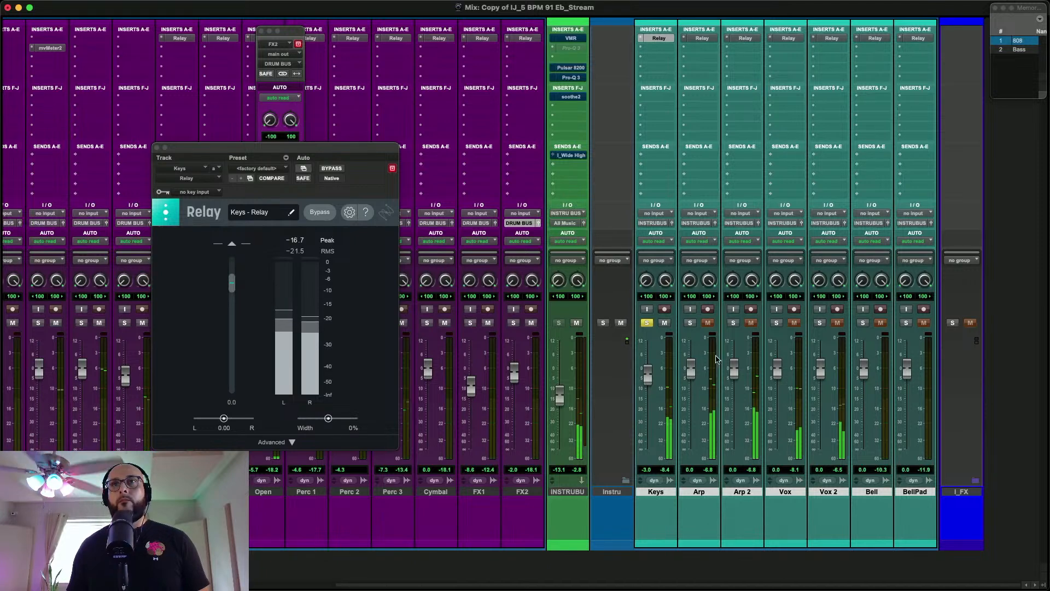
left_click(691, 323)
left_click_drag(691, 369, 690, 495)
left_click_drag(691, 446, 692, 404)
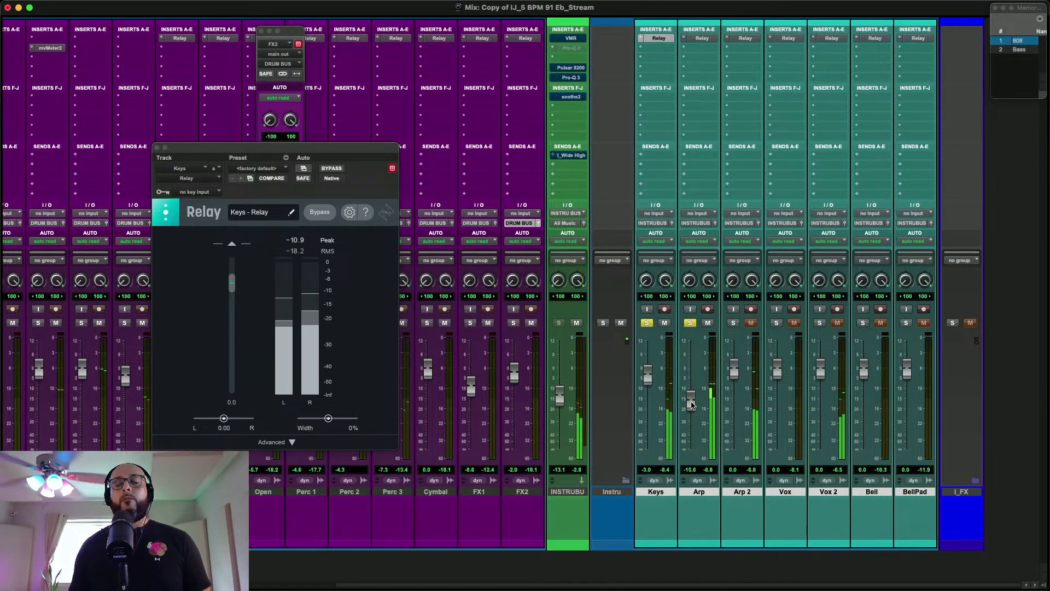
Solo Arp 2, close the Relay plug-in window and set the Arp 2 fader to -13.7 dB
left_click(734, 323)
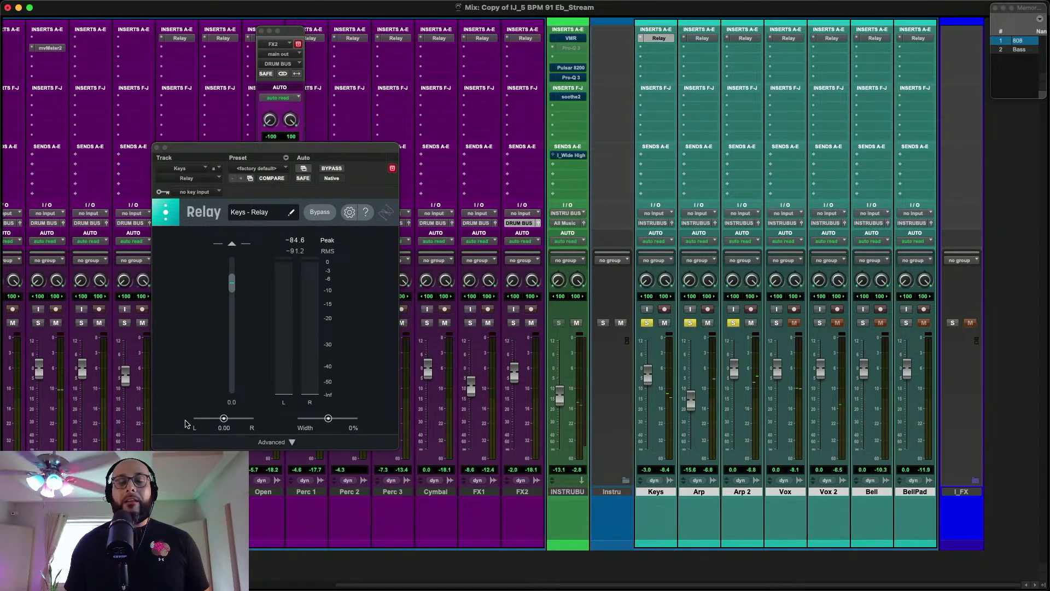
left_click(157, 148)
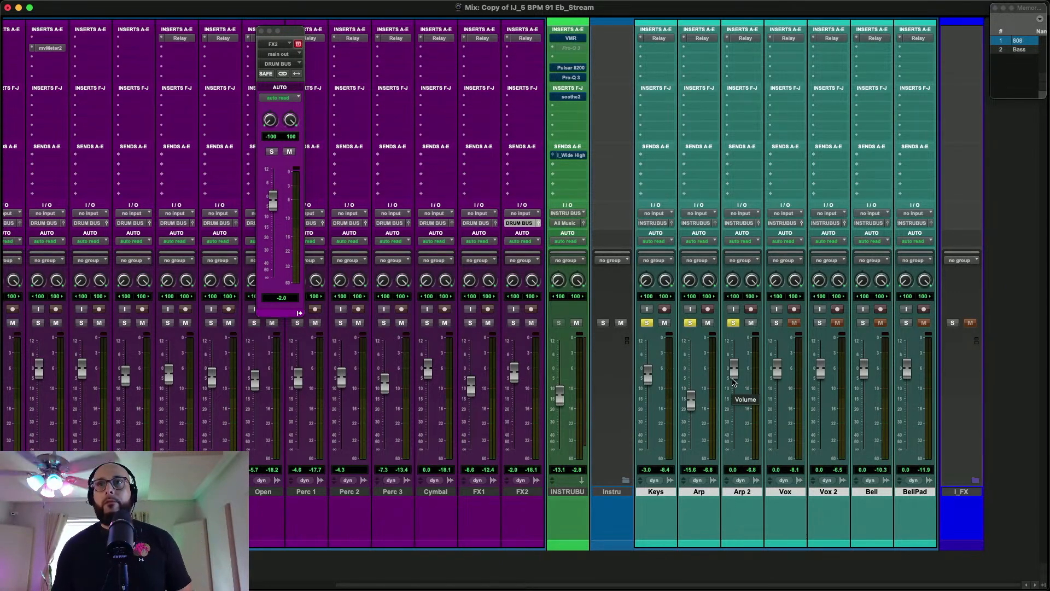
left_click_drag(734, 377, 736, 401)
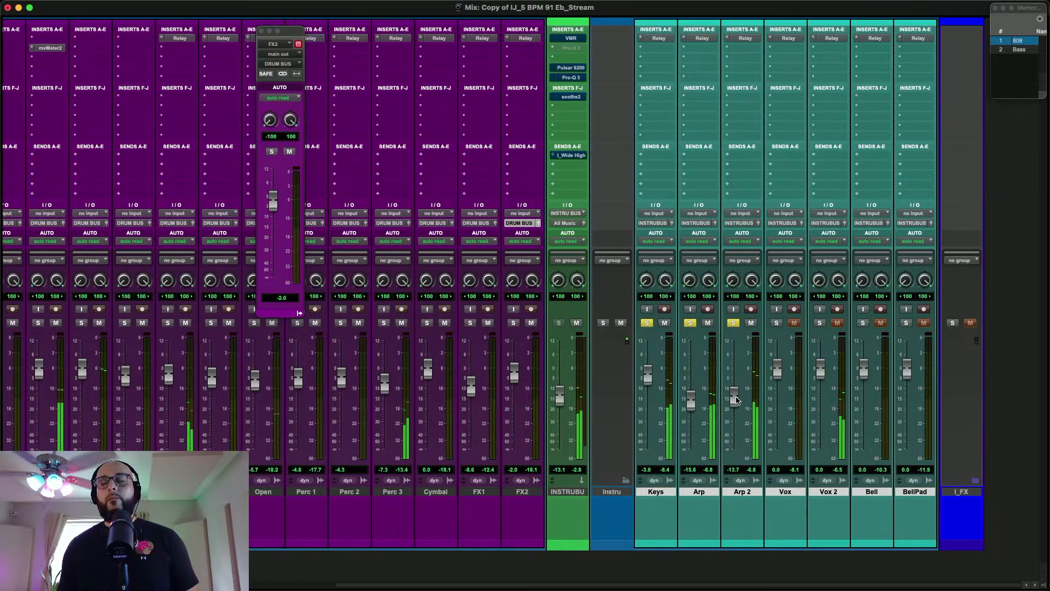
Solo Vox 2 and Vox during playback, setting the Vox 2 fader to -4.9 dB and the Vox fader to -9.1 dB
left_click(820, 323)
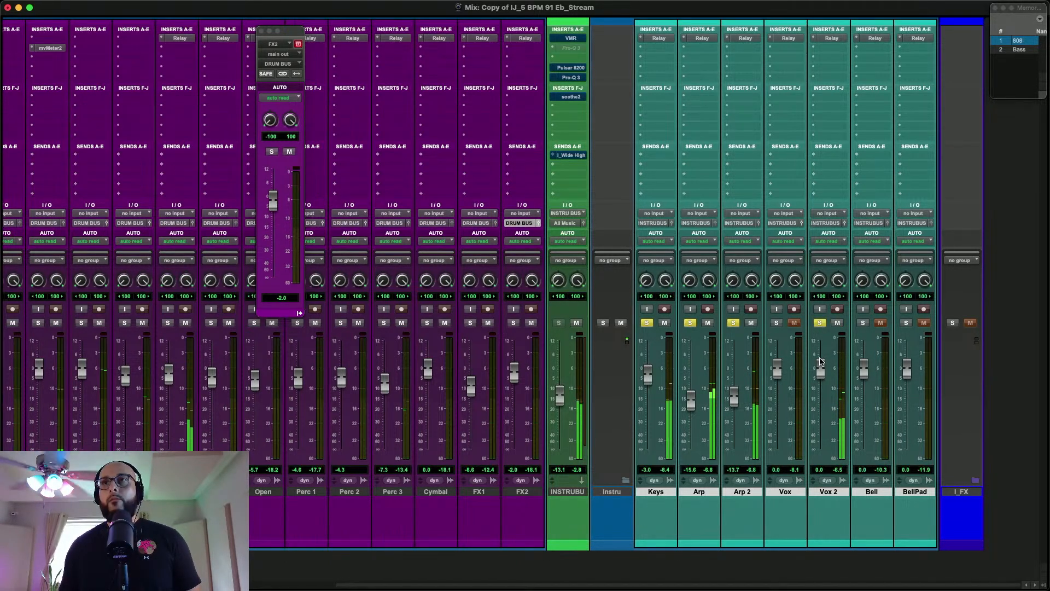
mouse_move(820, 361)
left_mouse_down()
mouse_move(825, 386)
mouse_move(825, 369)
left_mouse_up()
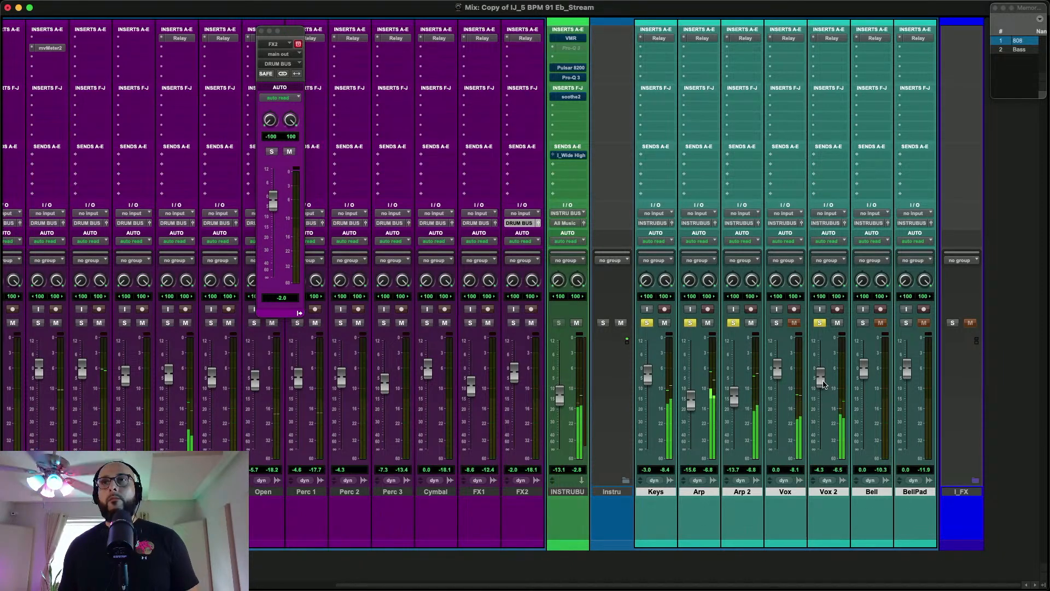
left_click(777, 323)
left_click_drag(777, 370, 775, 513)
left_click_drag(777, 457, 779, 387)
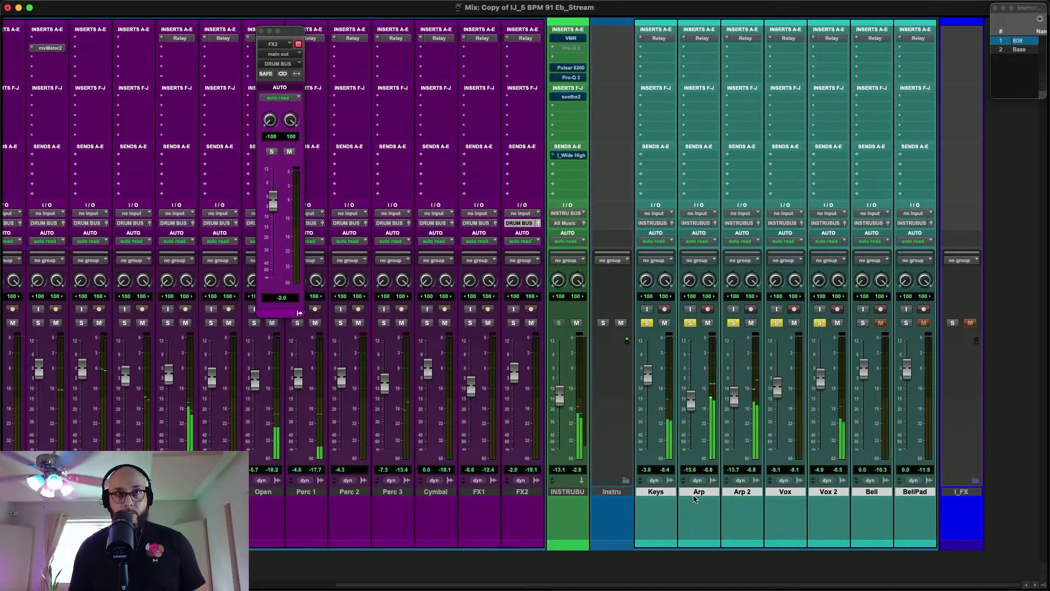
Stop playback, place the playback position where the Bell clips begin in the Edit window, and return to the Mix window
key("super+equal")
scroll(699, 492, "down", 10)
key("space")
left_click(683, 381)
key("super+equal")
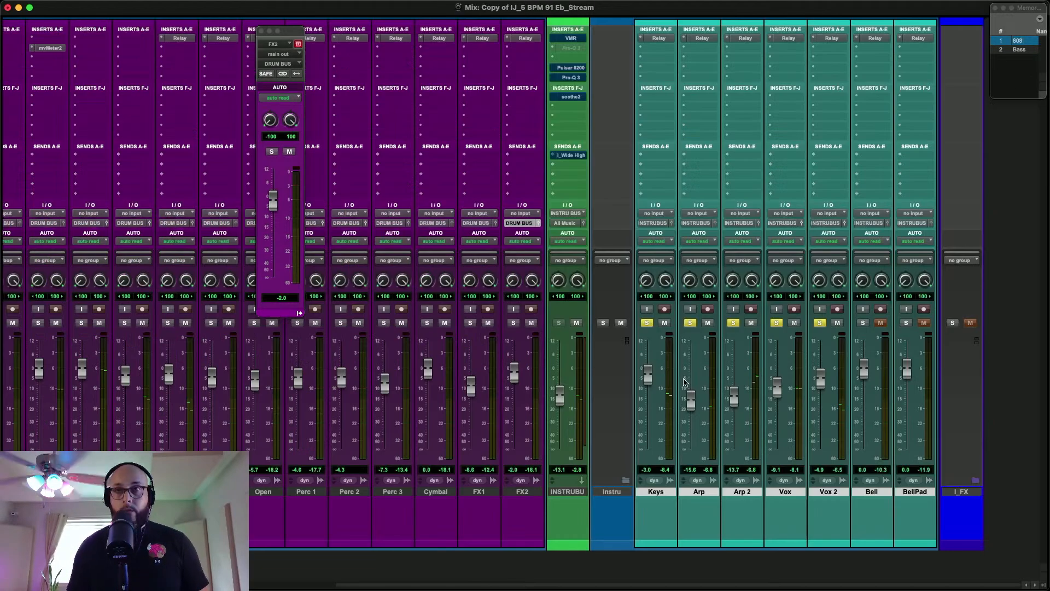
Solo Bell with the other instruments and lower its fader to -4.3 dB during playback
left_click(863, 323)
key("space")
mouse_move(866, 381)
left_mouse_down()
mouse_move(864, 435)
mouse_move(863, 375)
left_mouse_up()
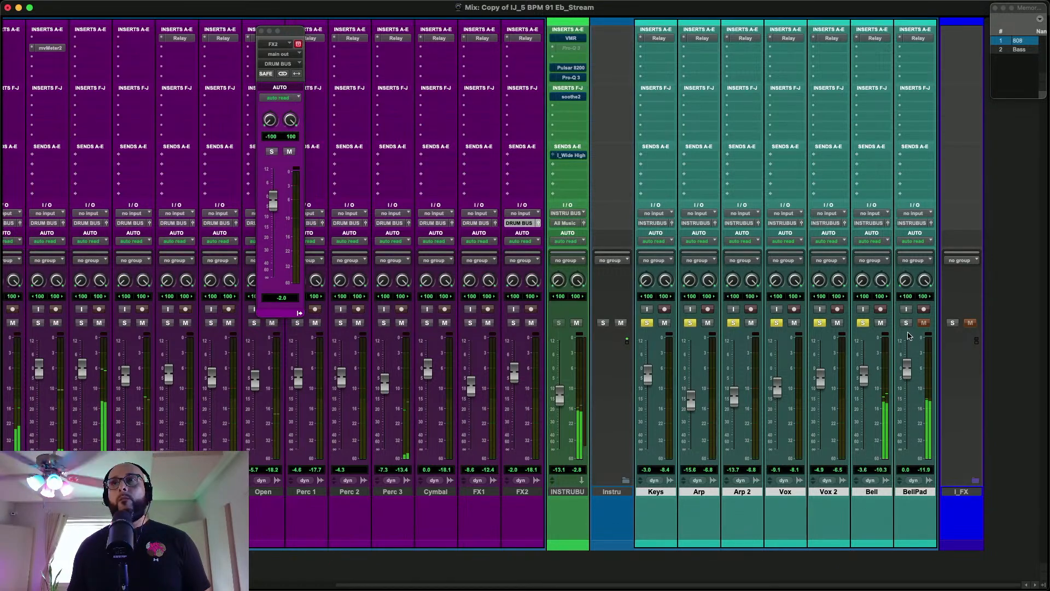
left_click_drag(863, 378, 865, 383)
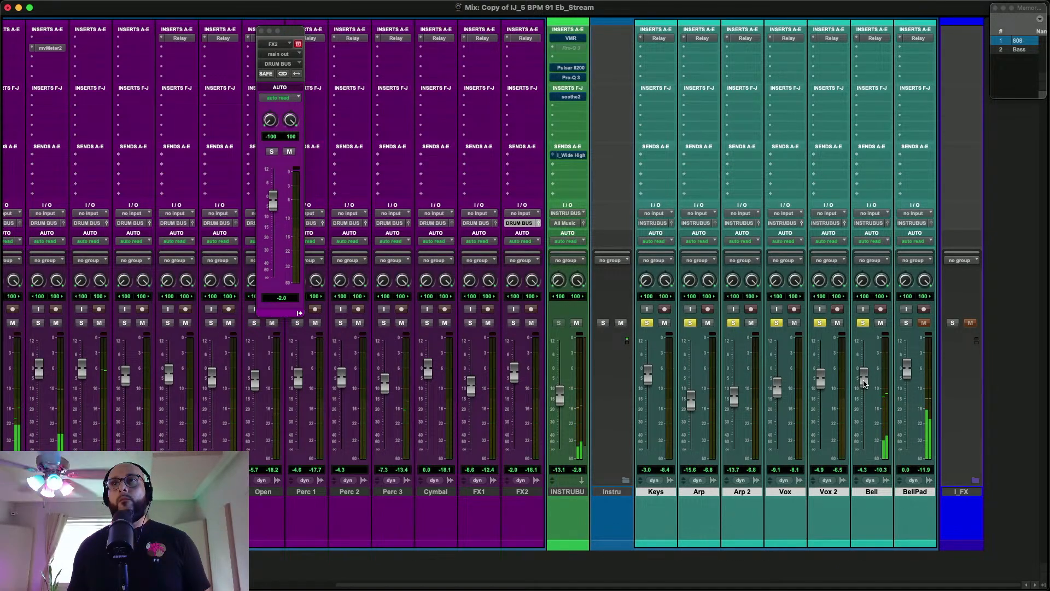
Solo BellPad and raise its fader from silence to -11.3 dB, adjust the Bell fader to -4.1 dB and stop playback
left_click(907, 323)
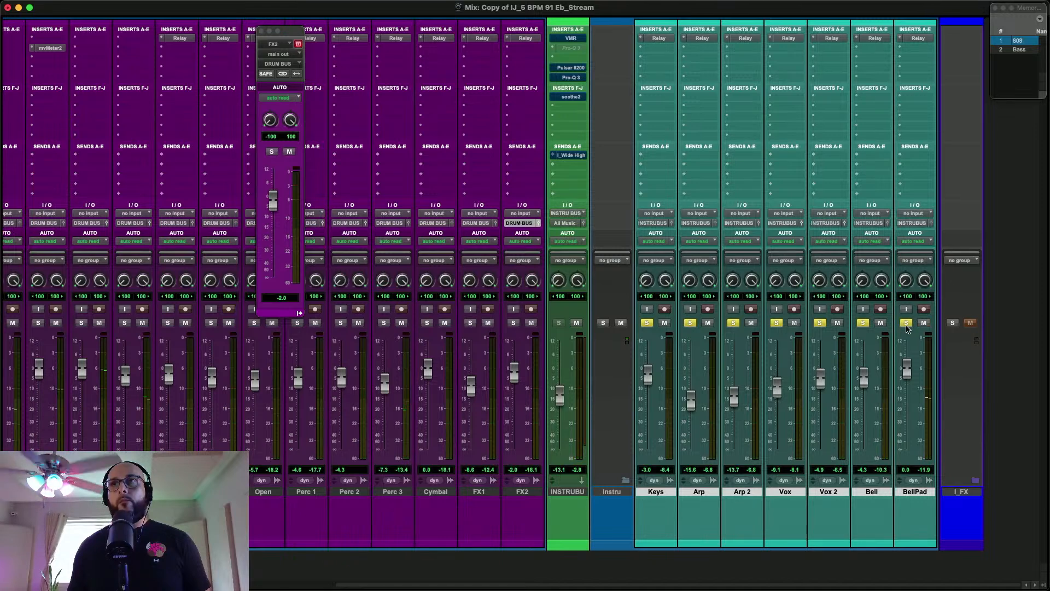
left_click_drag(908, 370, 910, 499)
left_click_drag(907, 449, 861, 382)
key("space")
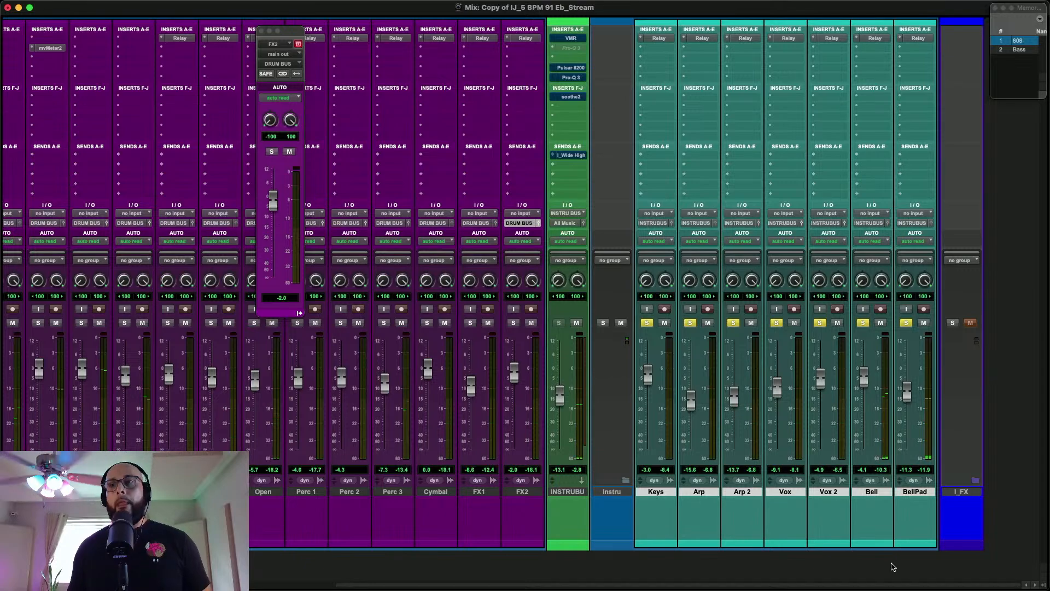
mouse_move(1049, 590)
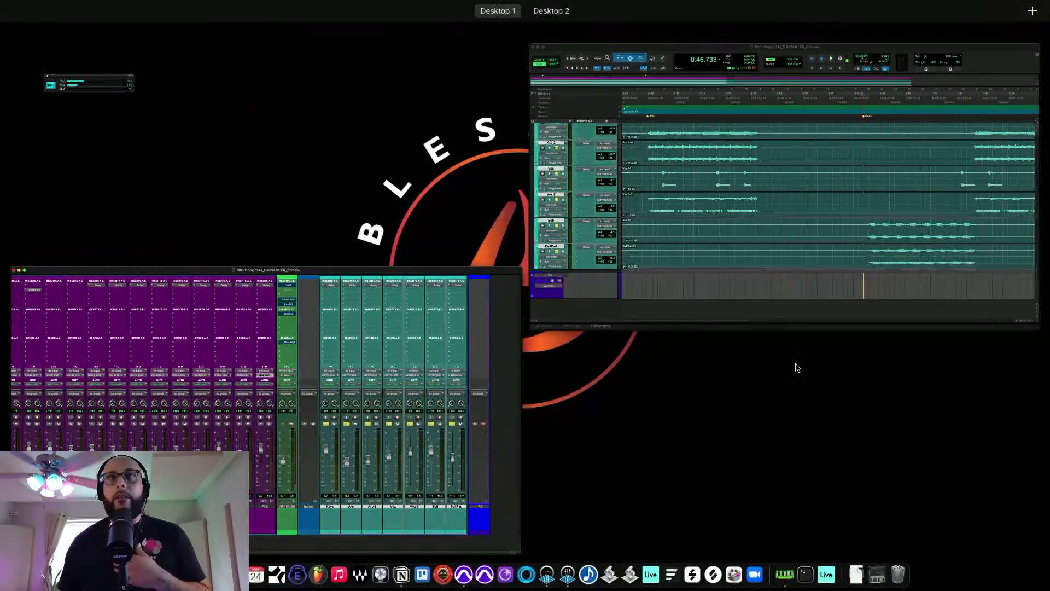
left_click(391, 387)
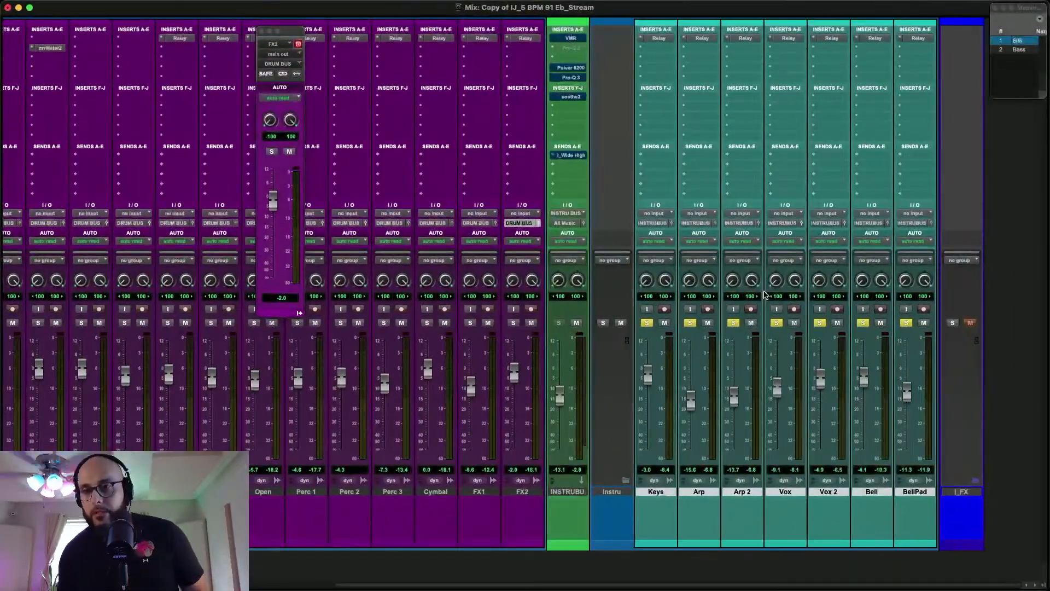
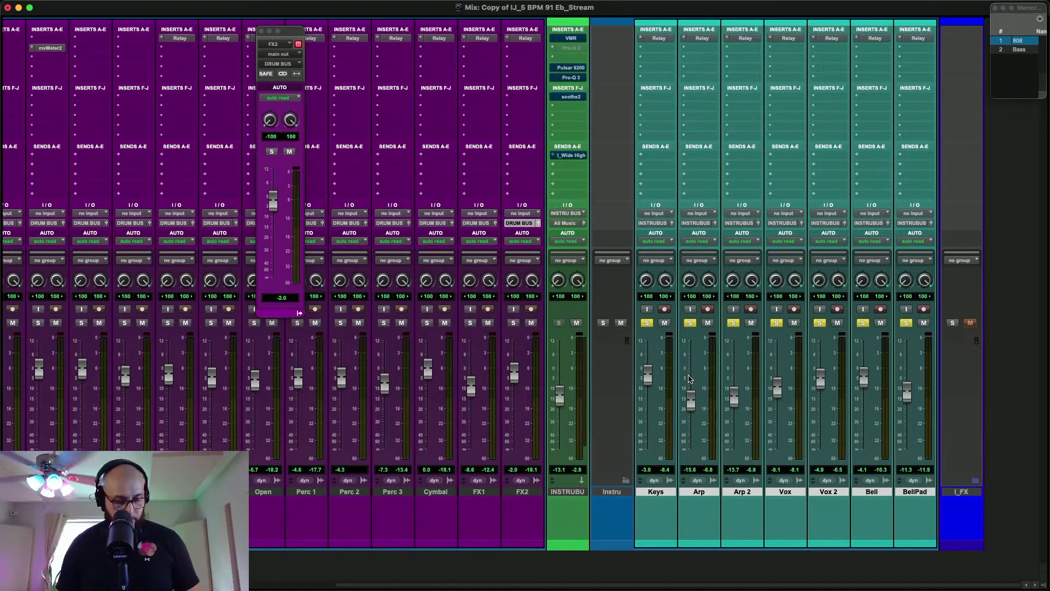
Clear the solos on all instrument tracks from Keys to BellPad
left_click(645, 323)
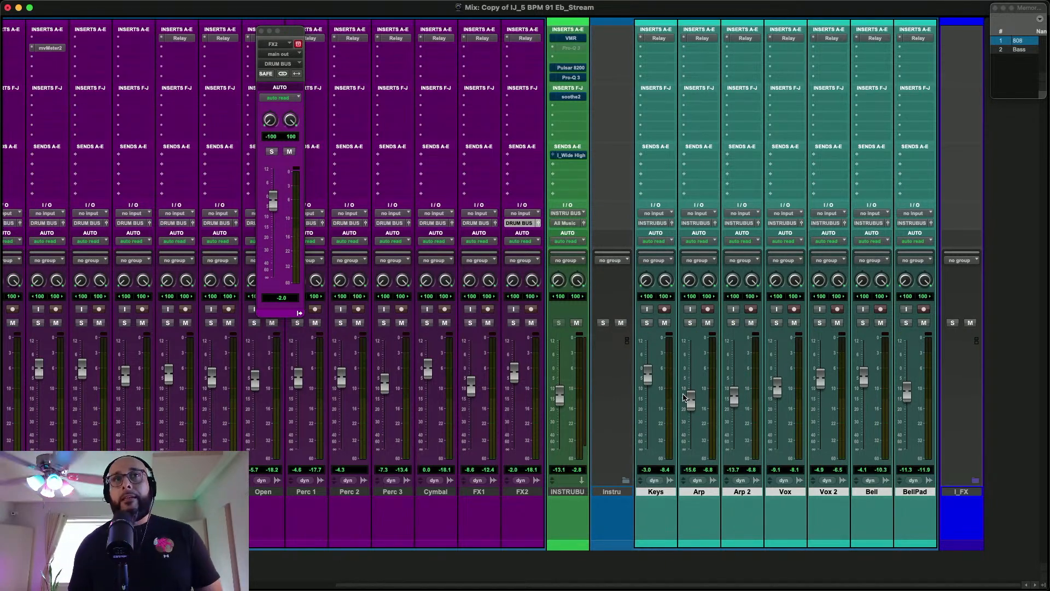
scroll(635, 374, "left", 2)
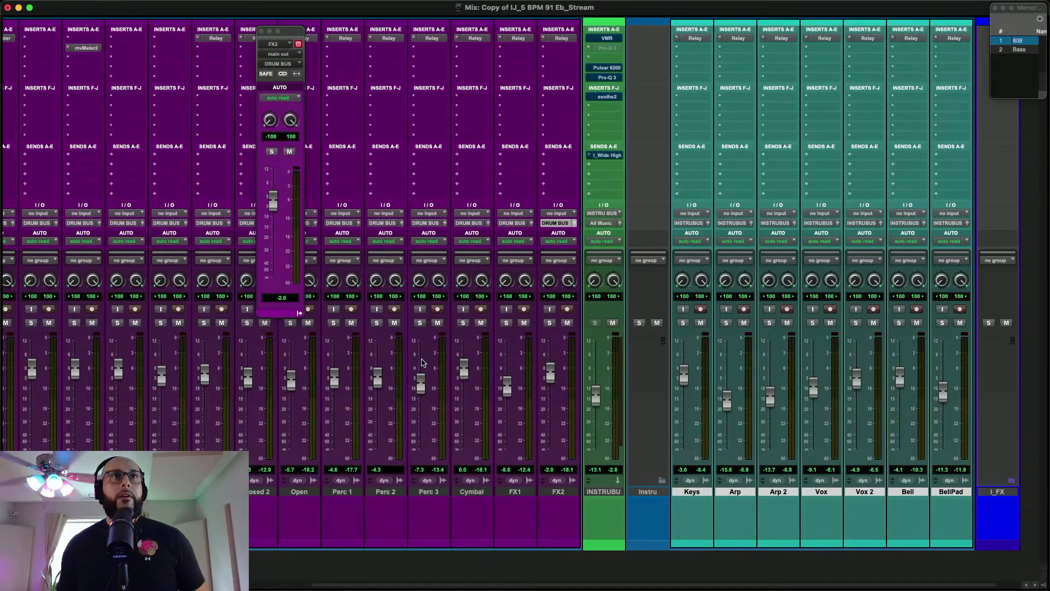
scroll(107, 173, "left", 10)
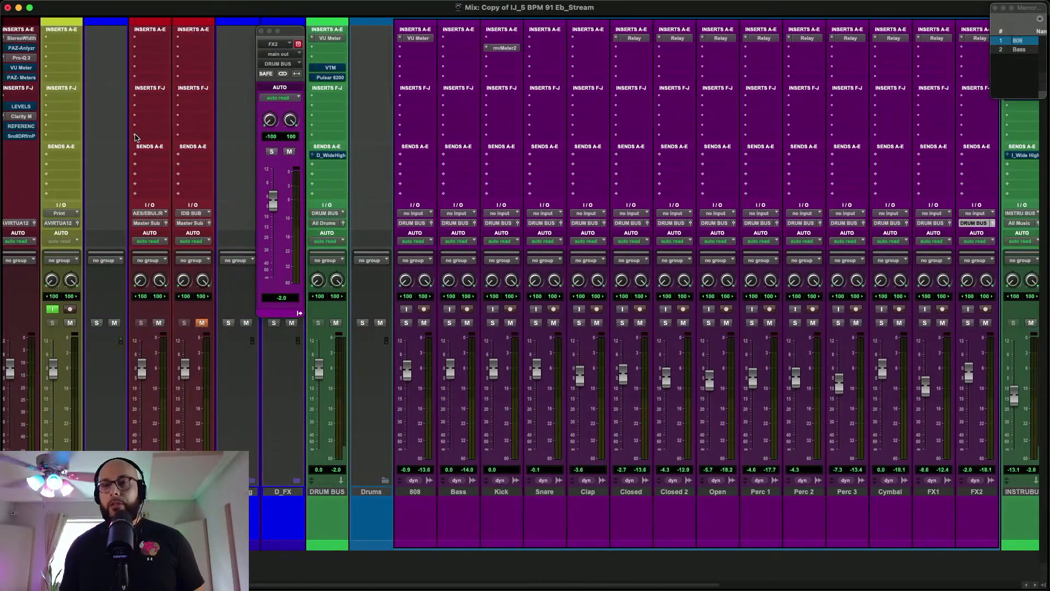
View the VMR plug-in on the instrument bus, closing it and the floating FX2 output window
scroll(323, 60, "right", 6)
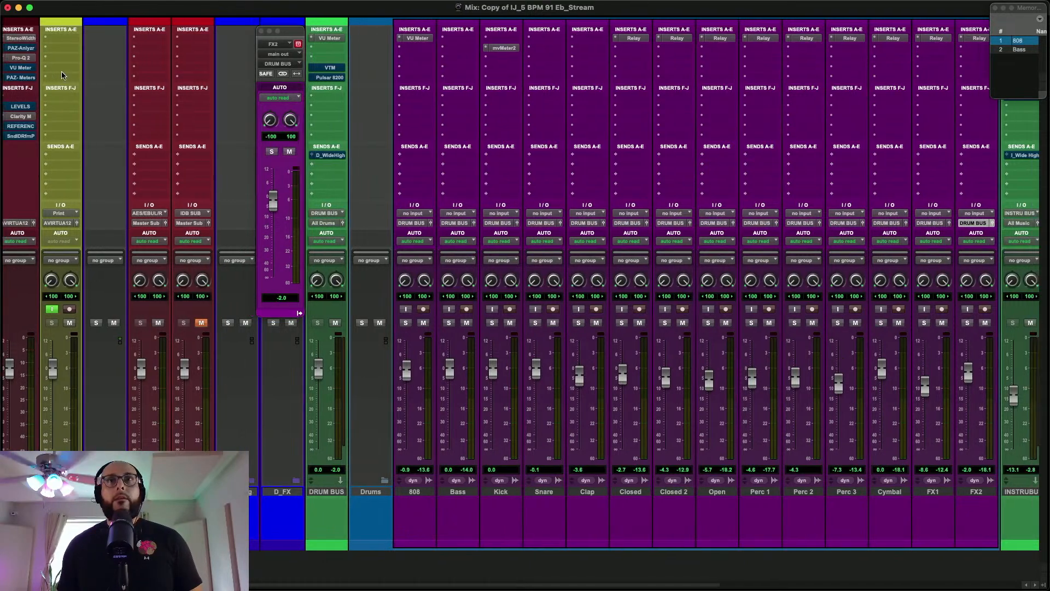
scroll(540, 71, "right", 5)
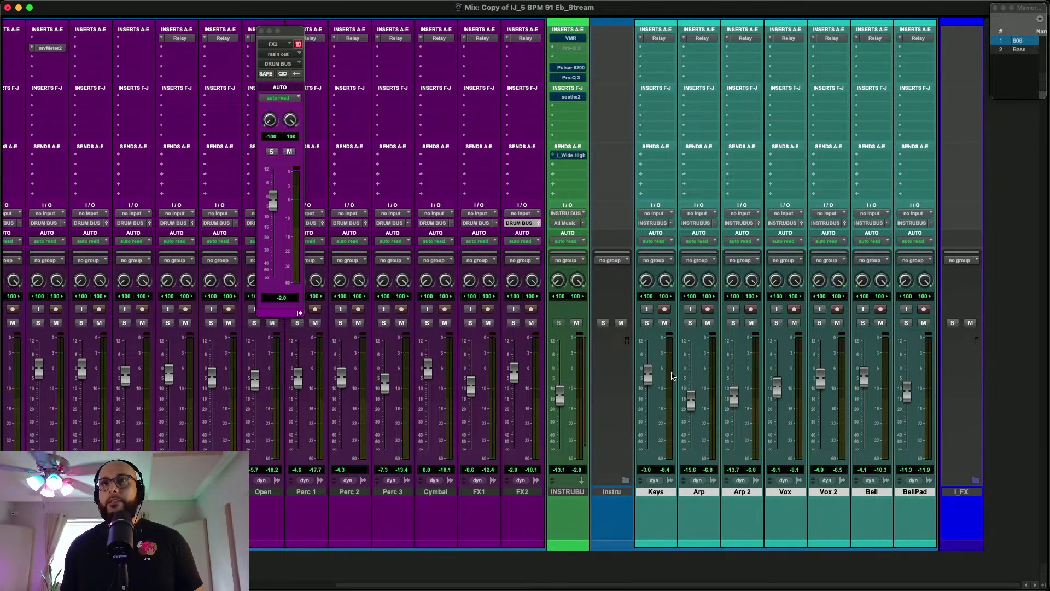
left_click(579, 38)
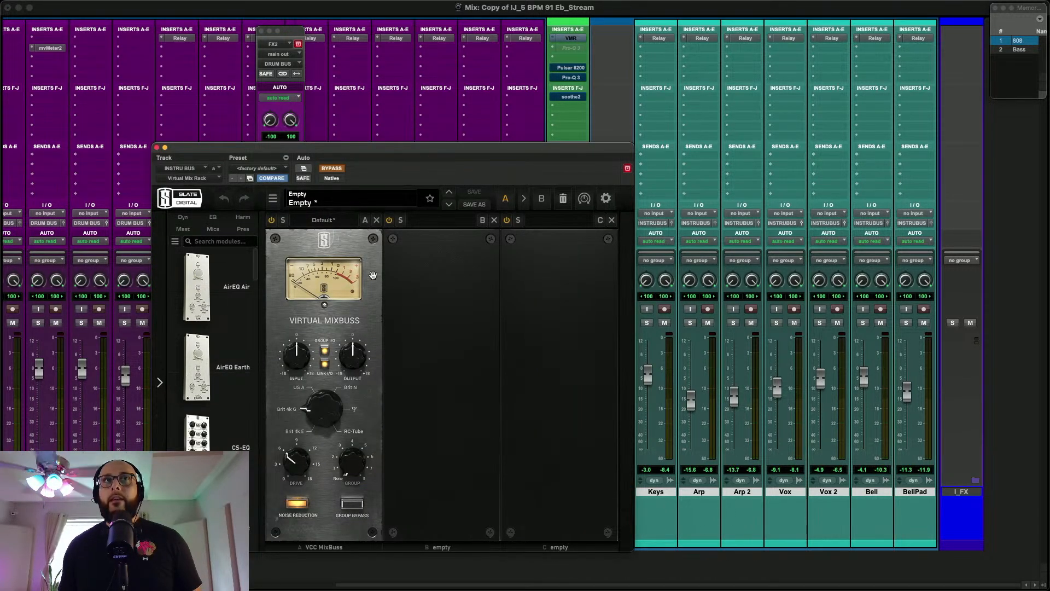
left_click(156, 148)
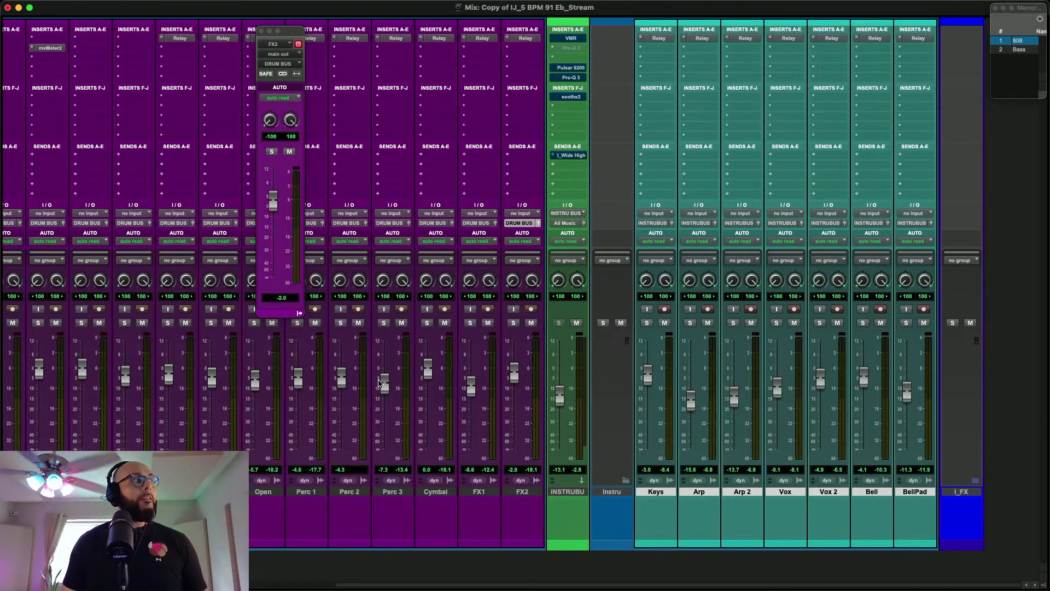
left_click(261, 32)
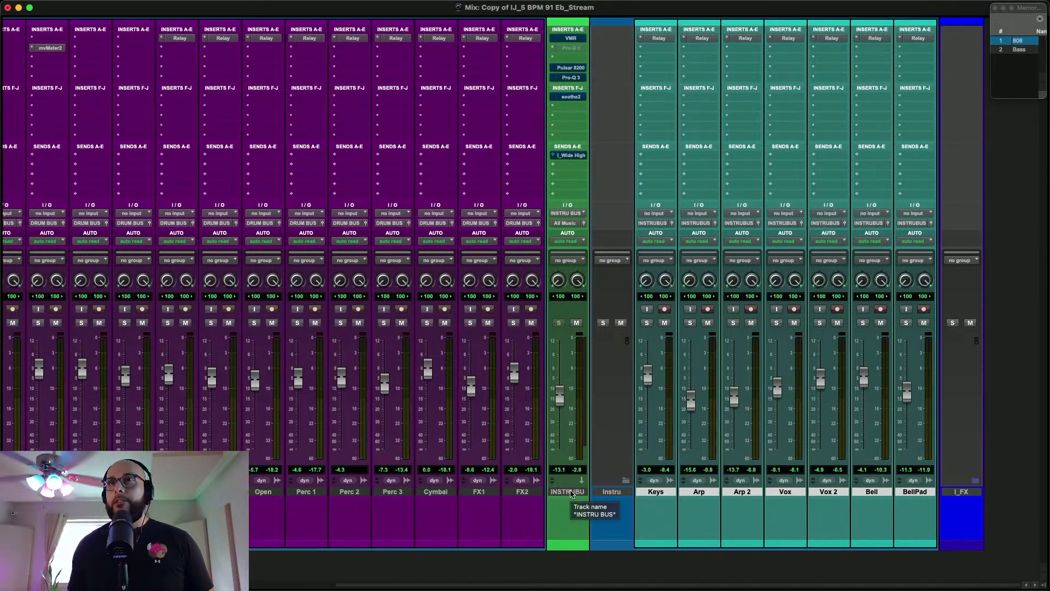
Play the full mix, bypass the AIR Stereo Width plug-in on the Master track and close its window
mouse_move(299, 589)
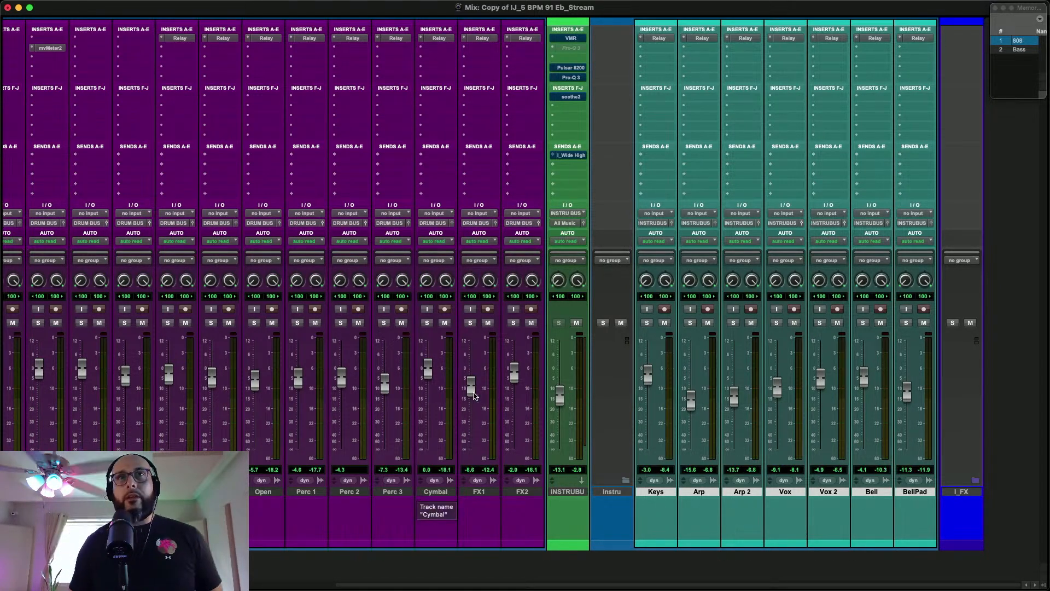
scroll(539, 358, "left", 2)
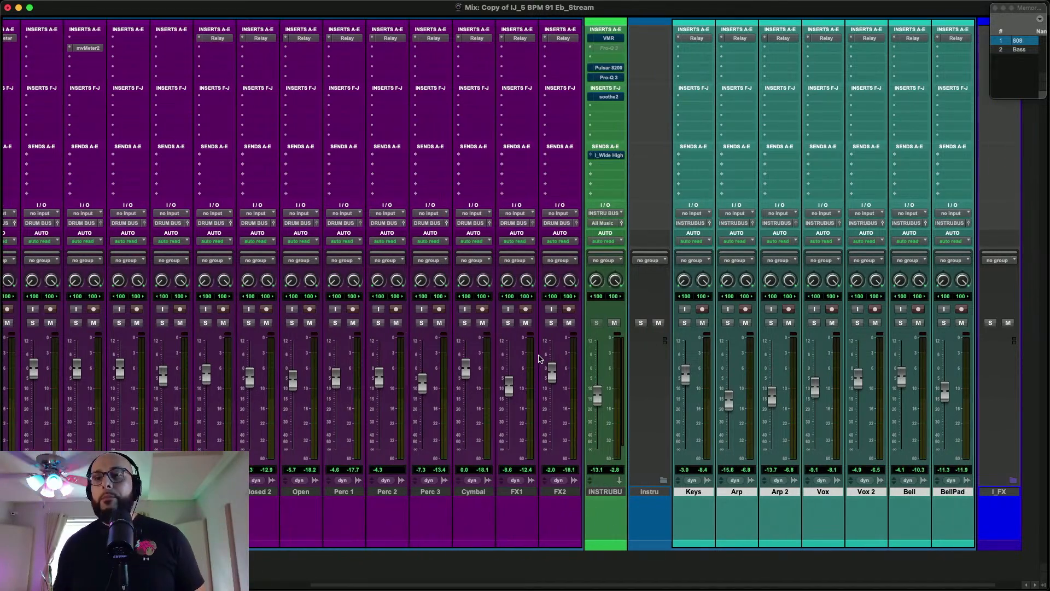
scroll(539, 358, "left", 15)
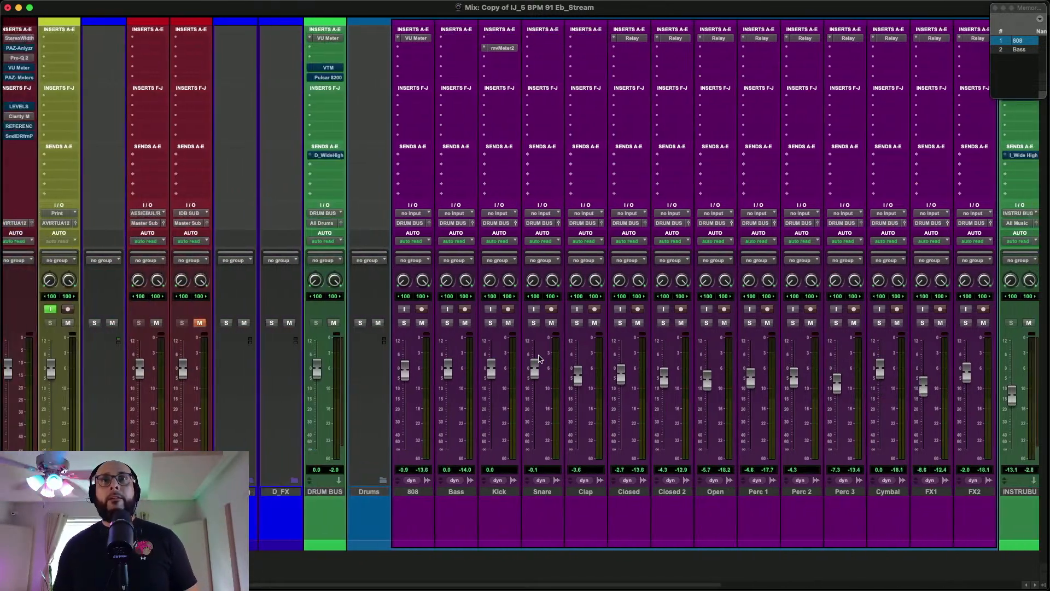
scroll(539, 358, "right", 16)
scroll(533, 359, "left", 16)
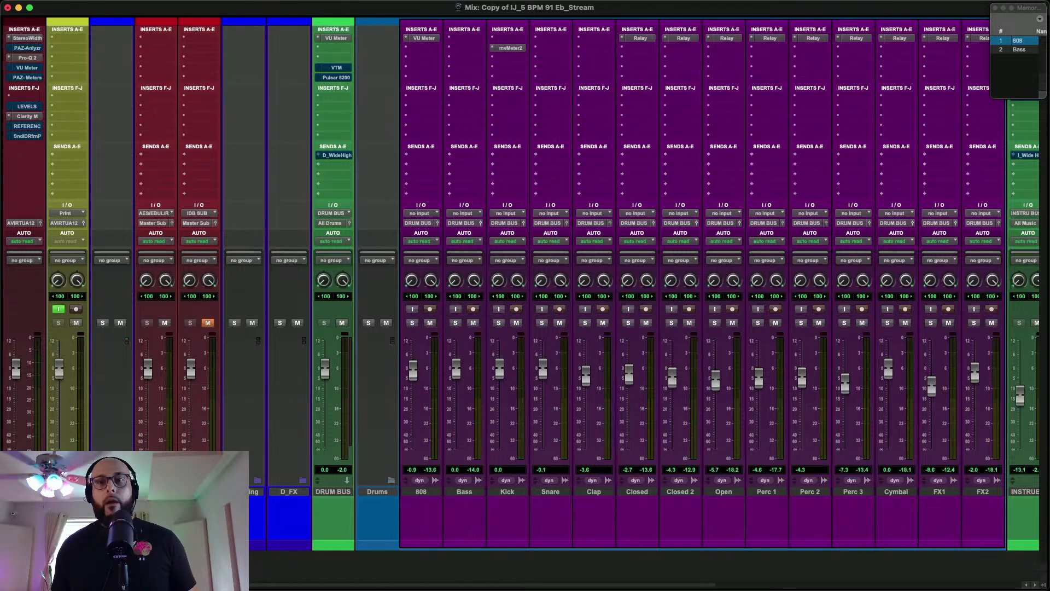
left_click(23, 39)
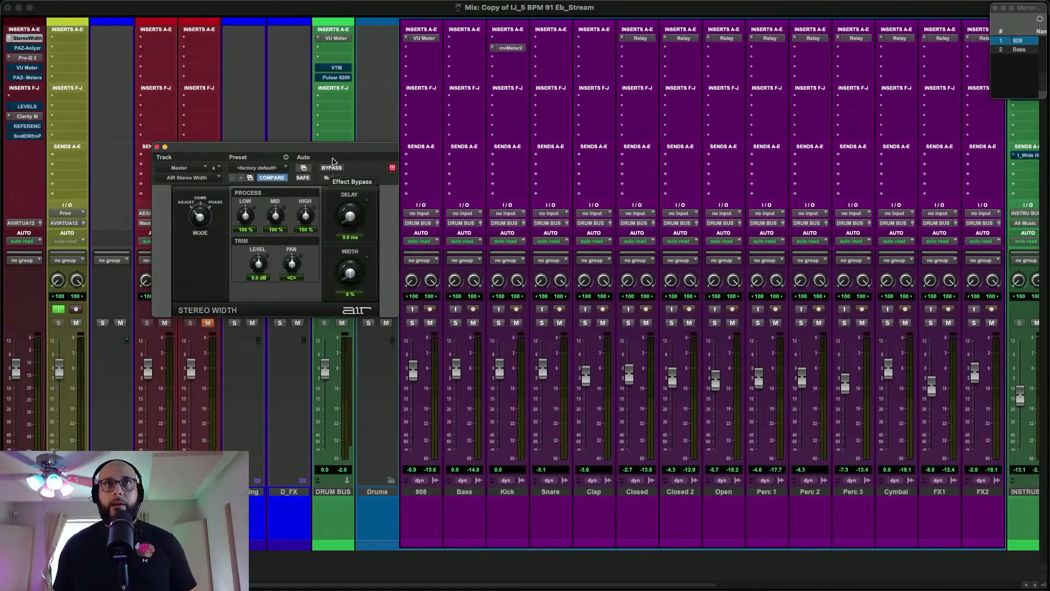
key("space")
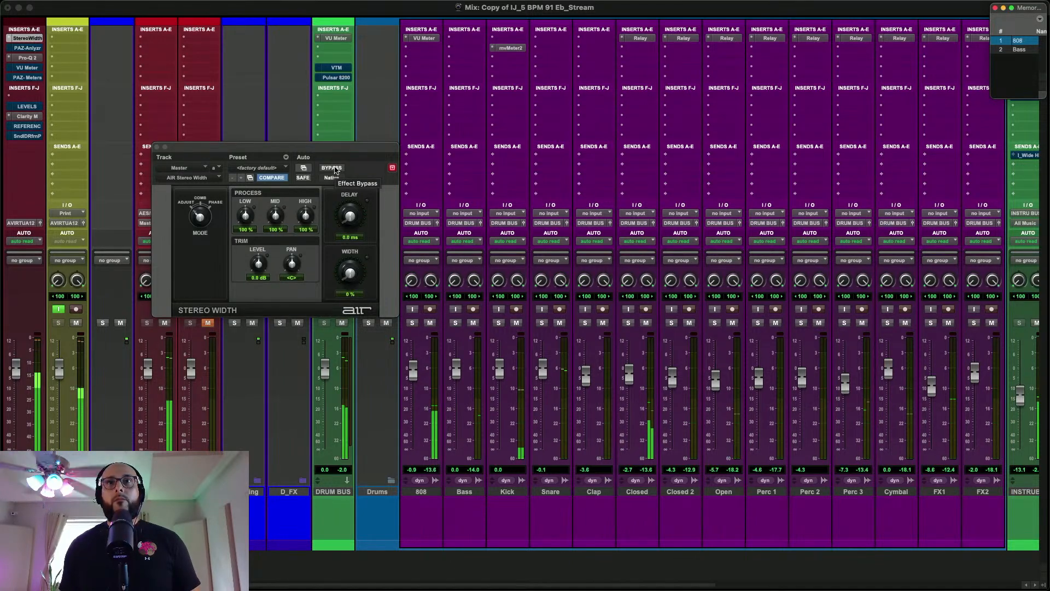
left_click(333, 168)
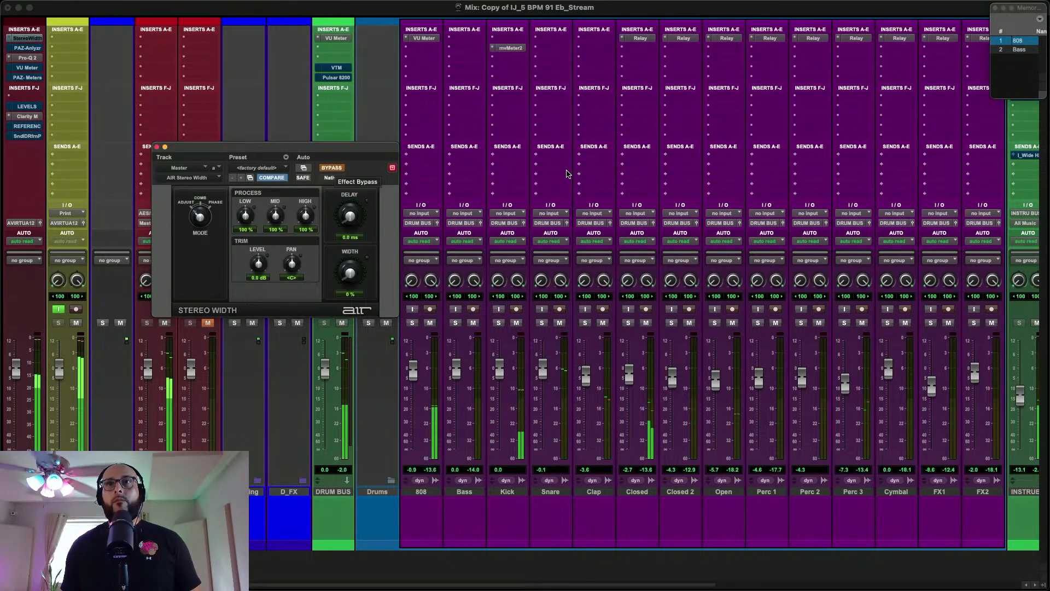
left_click(156, 147)
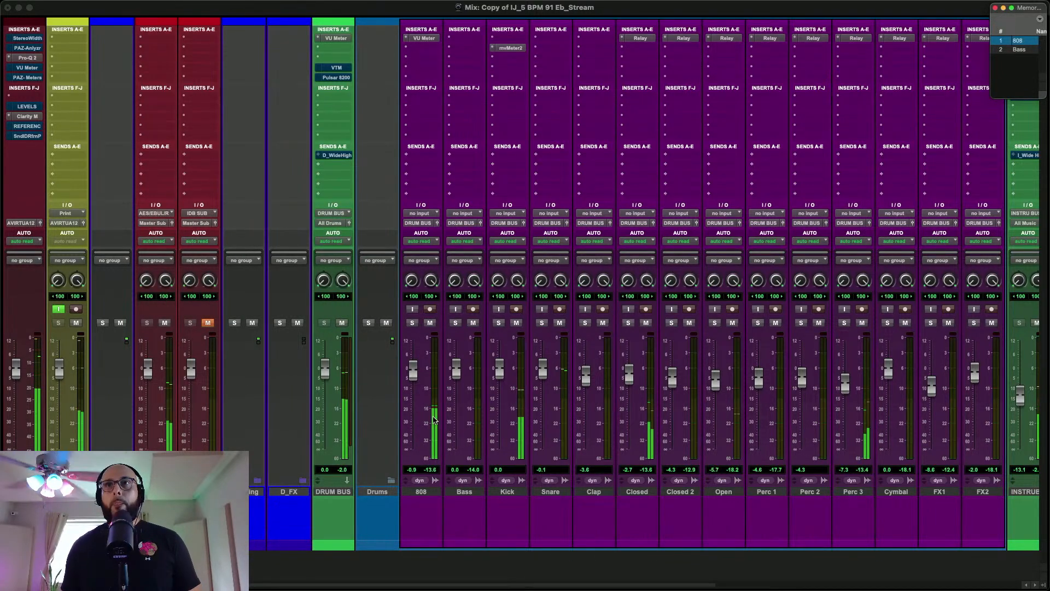
Listen across the drum and instrument tracks, re-enable the Master's Stereo Width plug-in and stop playback
scroll(432, 421, "right", 10)
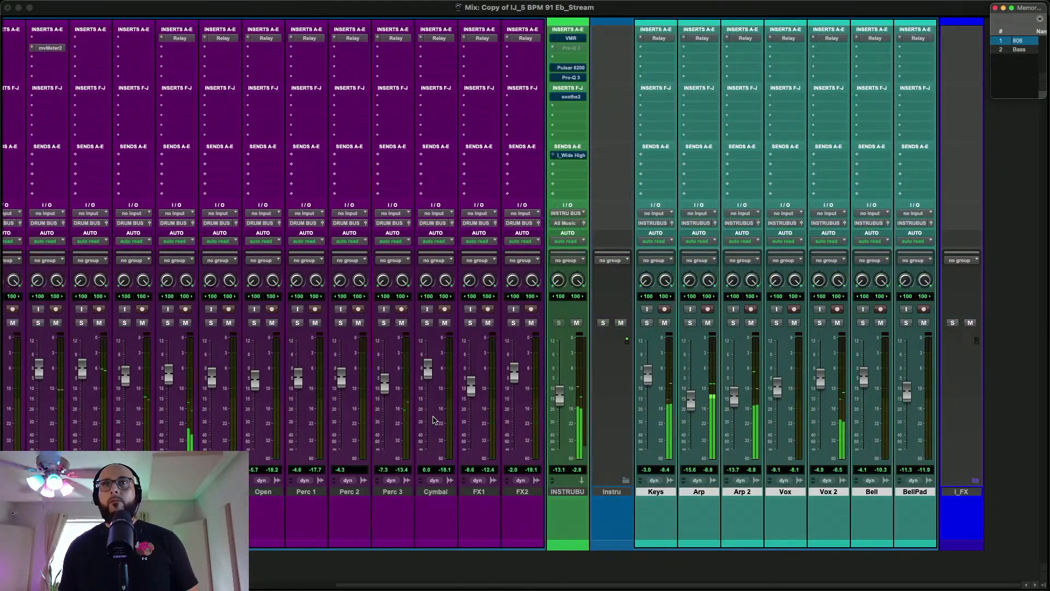
scroll(433, 420, "left", 2)
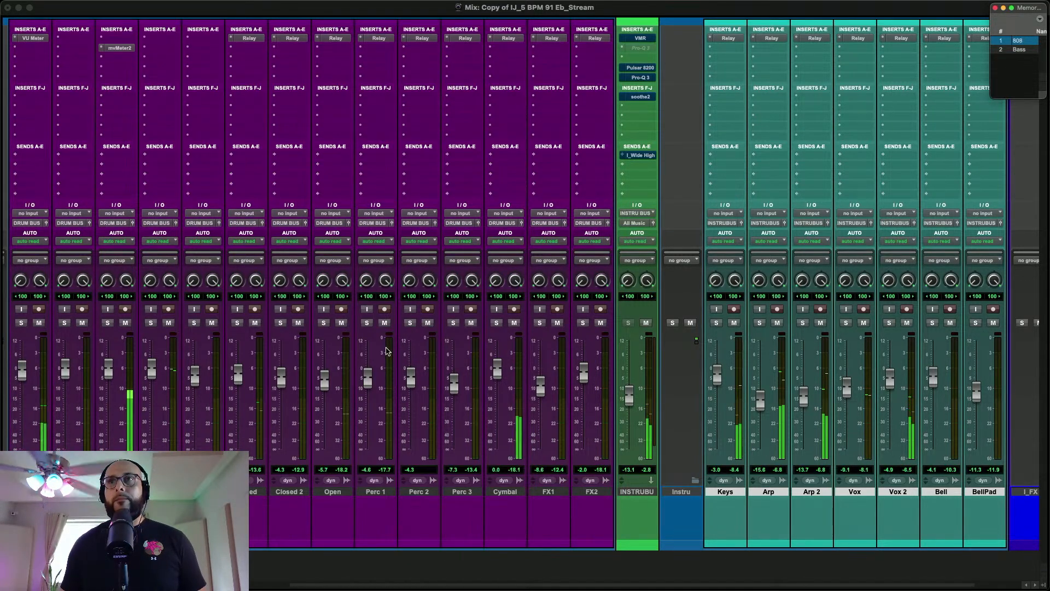
scroll(387, 351, "left", 5)
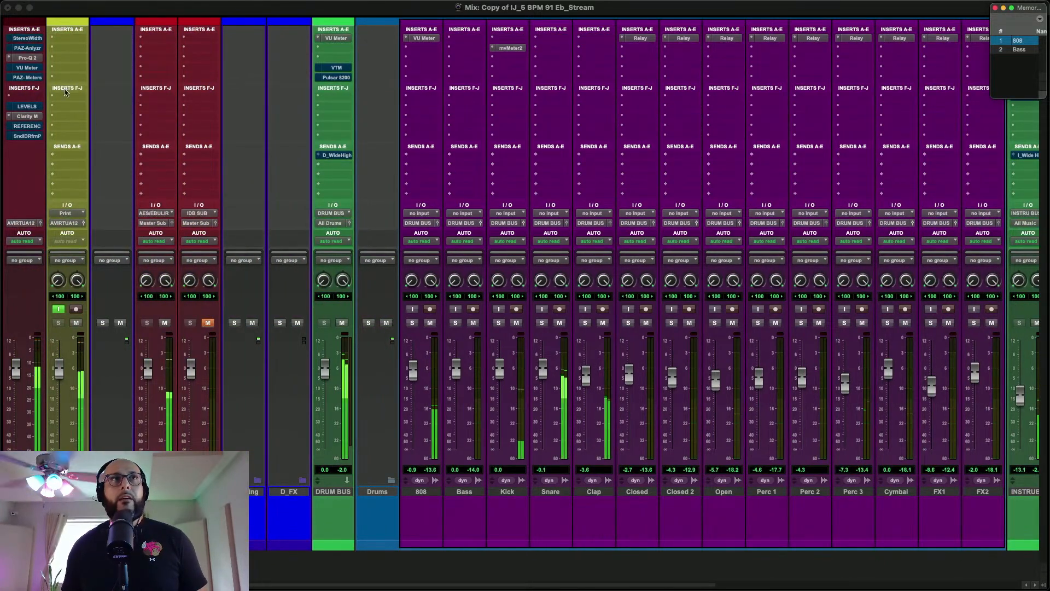
left_click(38, 40, "super")
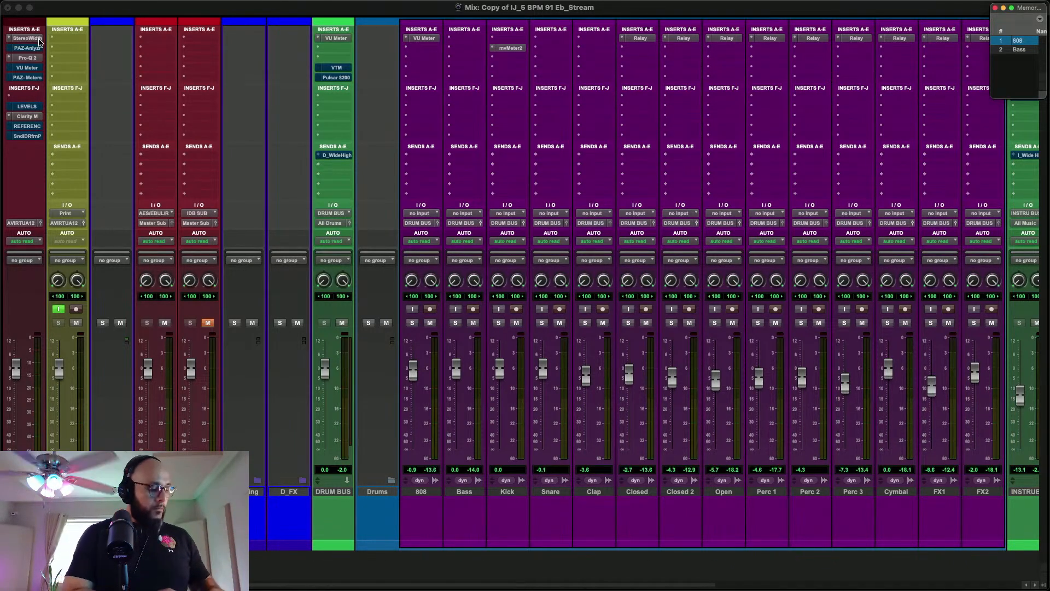
Reopen the Stereo Width plug-in on the Master track and bypass it
scroll(172, 98, "right", 10)
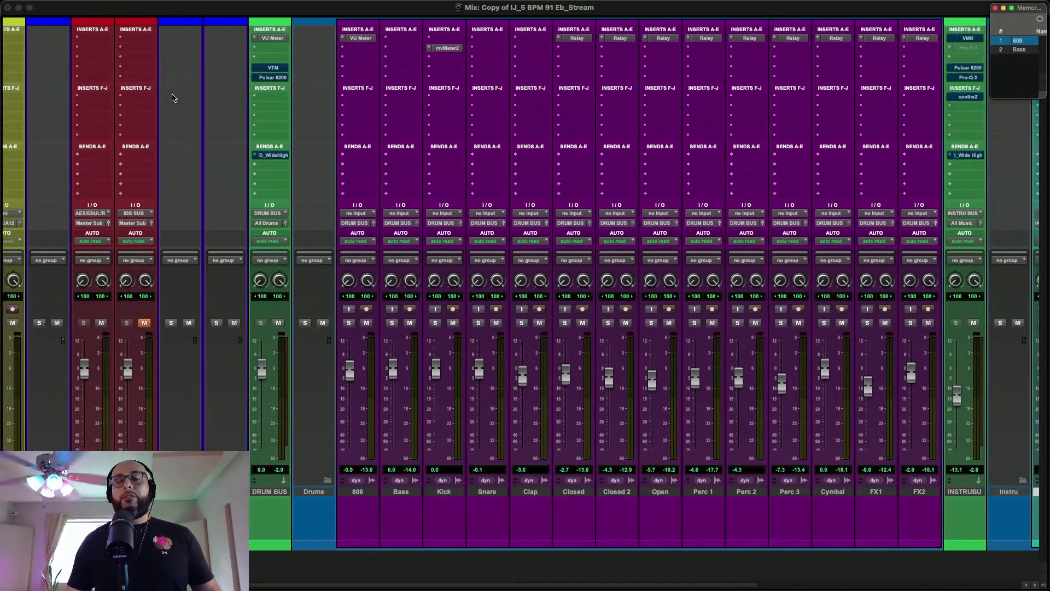
scroll(172, 98, "left", 8)
scroll(172, 98, "right", 3)
scroll(171, 97, "left", 3)
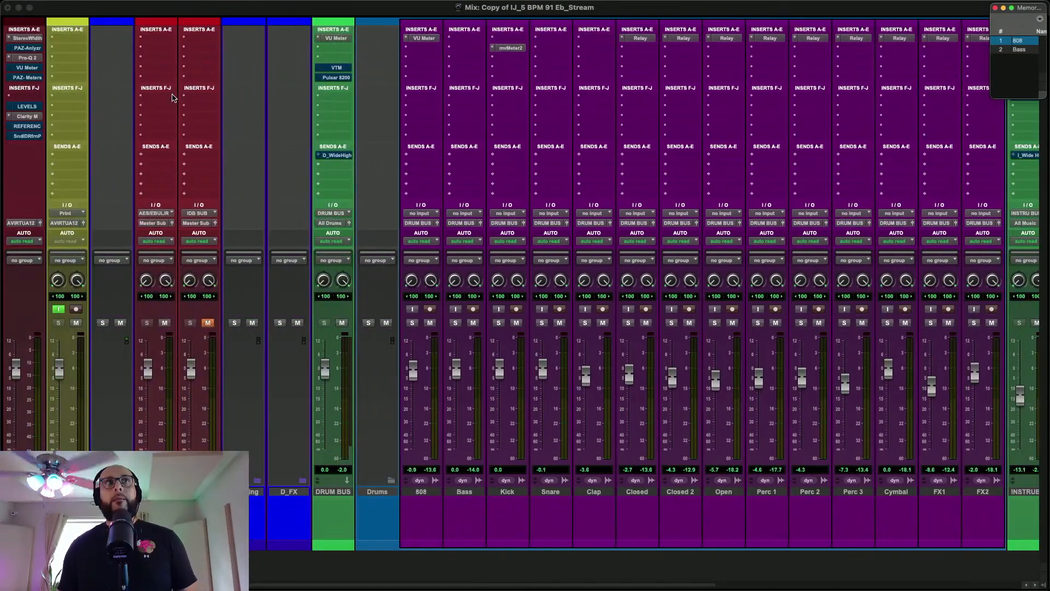
left_click(38, 38)
left_click(38, 38)
left_click(38, 38)
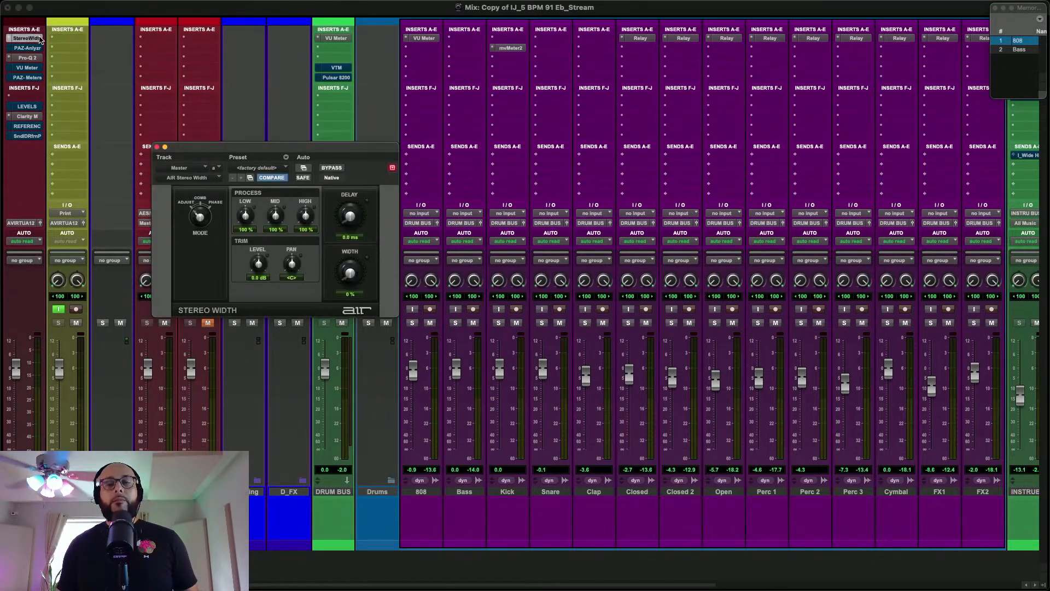
left_click(39, 39)
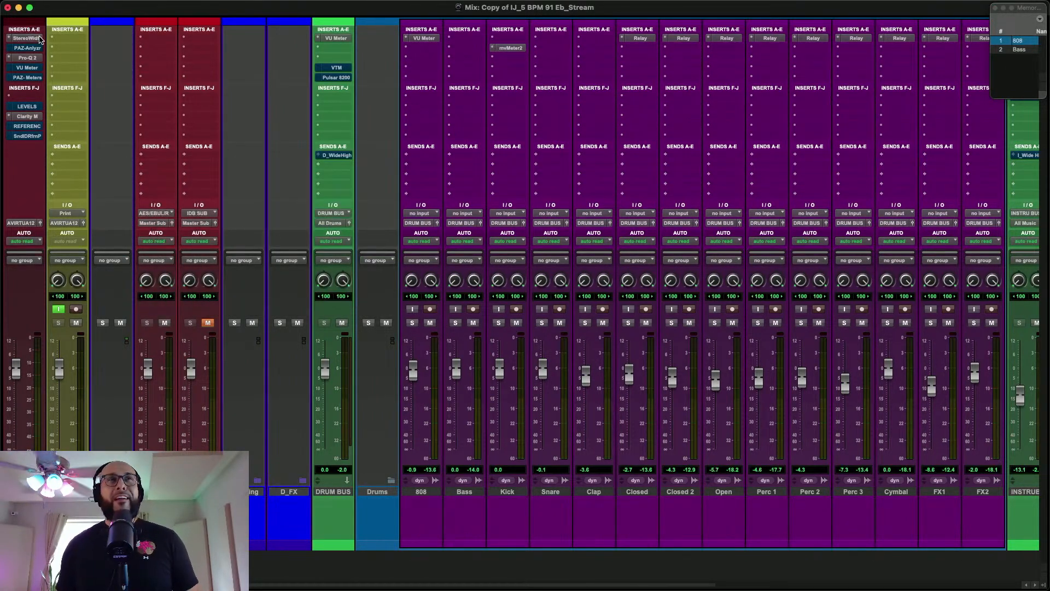
left_click(40, 39)
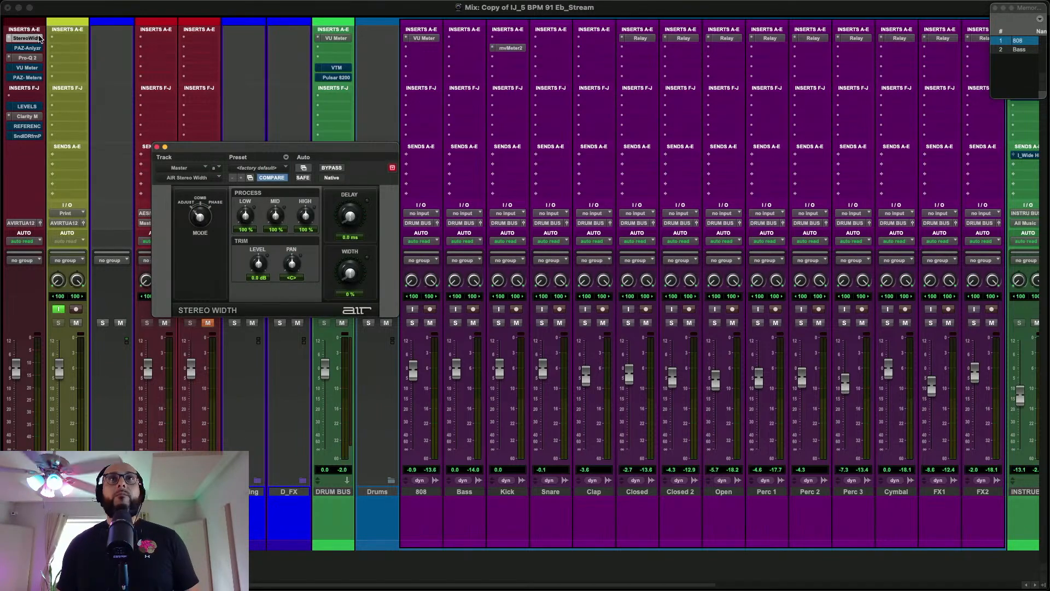
left_click(328, 168)
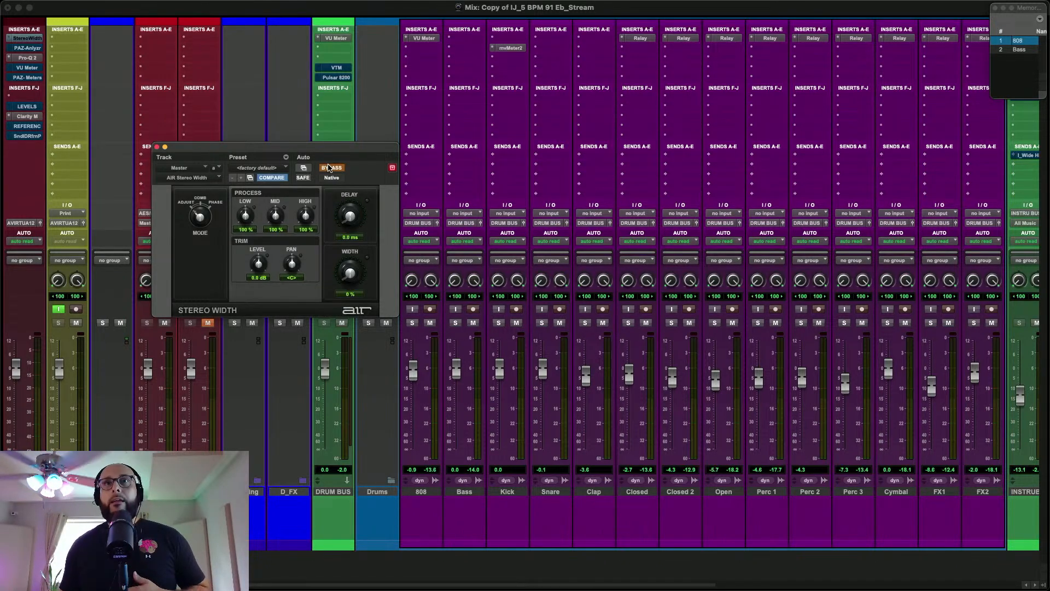
Deselect the instrument tracks from Keys to BellPad
scroll(672, 211, "right", 10)
left_click(791, 488)
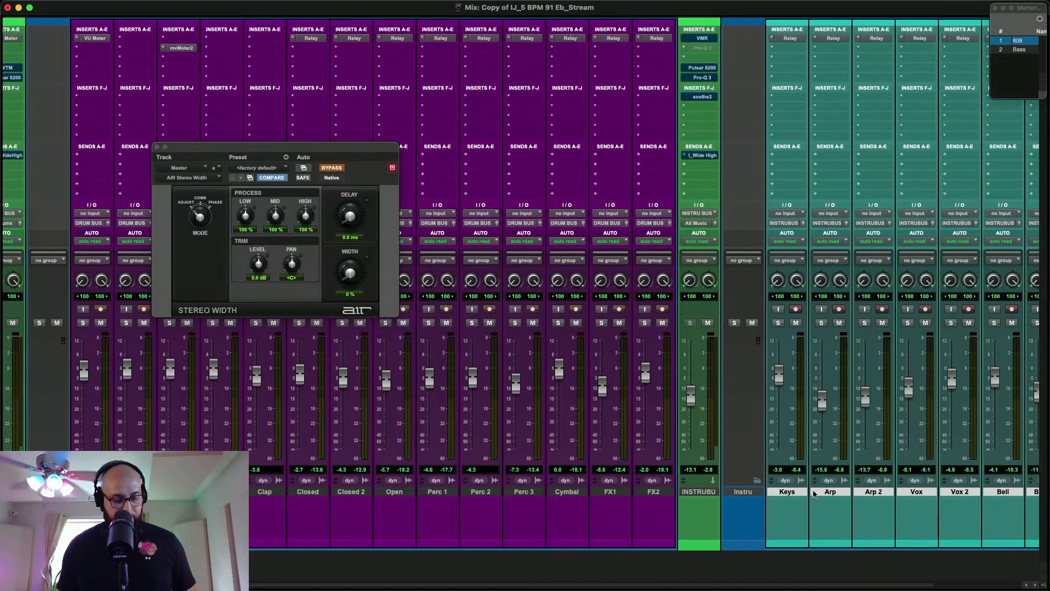
scroll(794, 492, "right", 1)
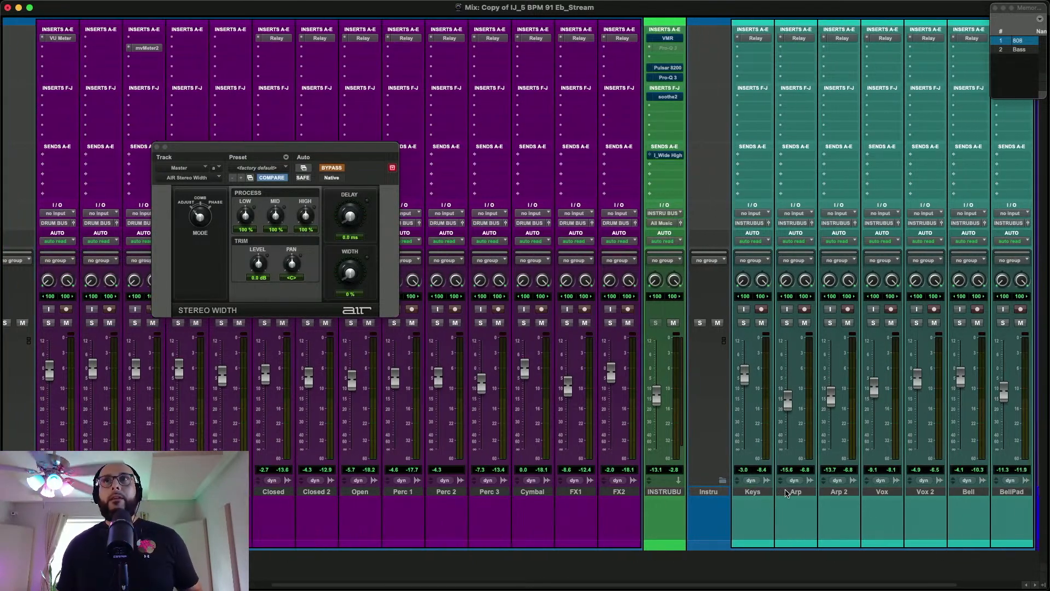
scroll(879, 336, "right", 3)
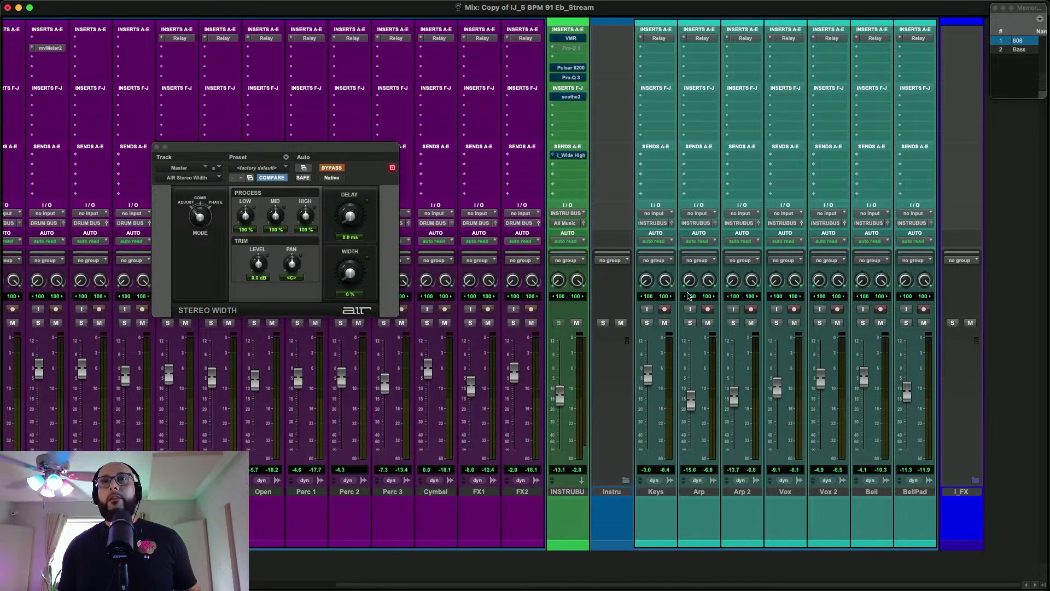
During playback, take the Master's Stereo Width plug-in out of bypass and lower the Clap fader to -4.6 dB
scroll(695, 292, "left", 1)
scroll(695, 292, "left", 11)
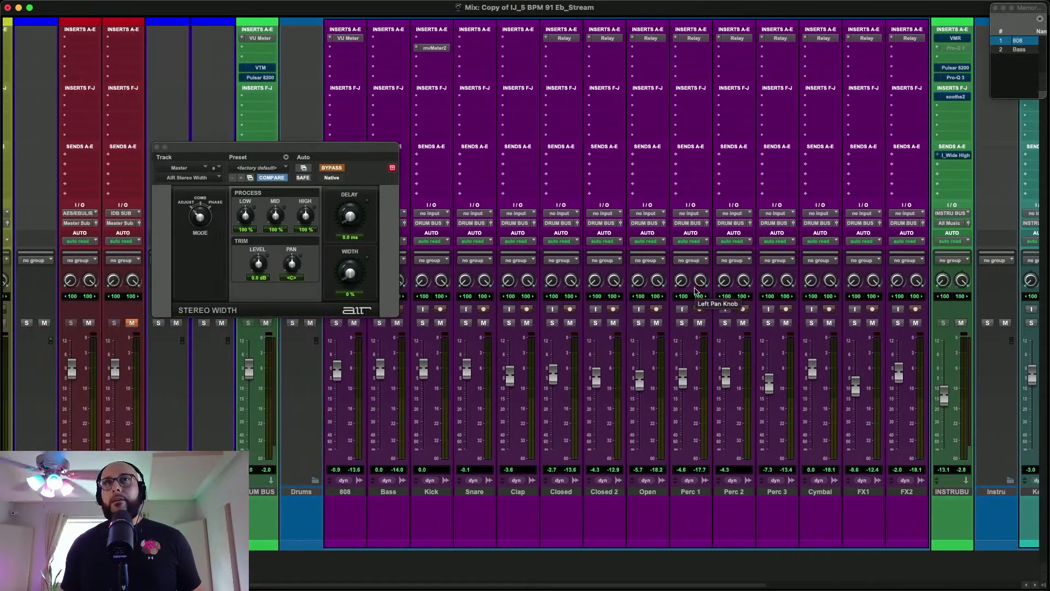
scroll(547, 260, "left", 2)
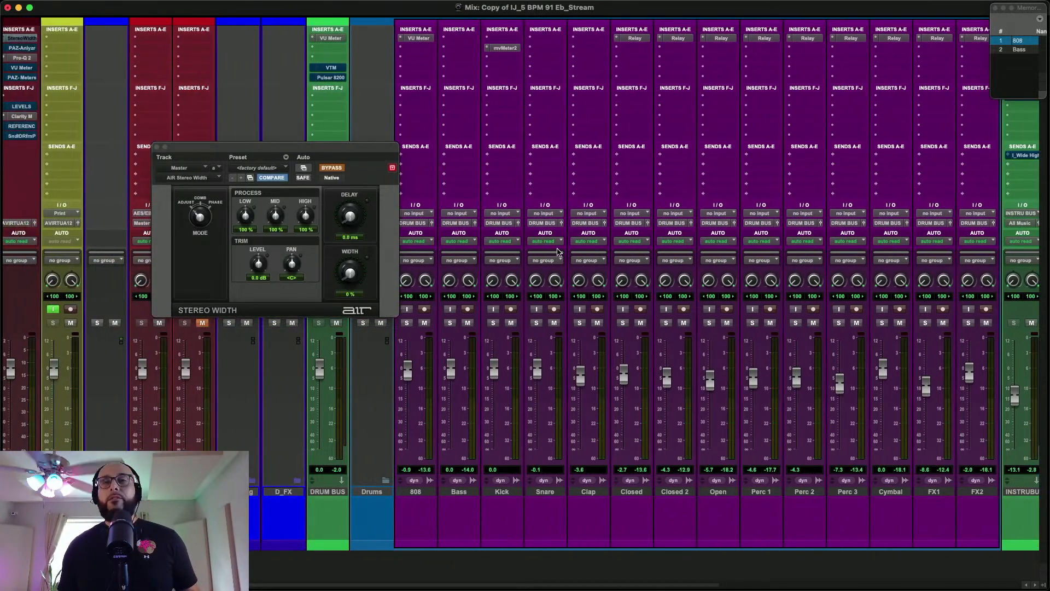
scroll(557, 252, "right", 1)
scroll(558, 253, "right", 1)
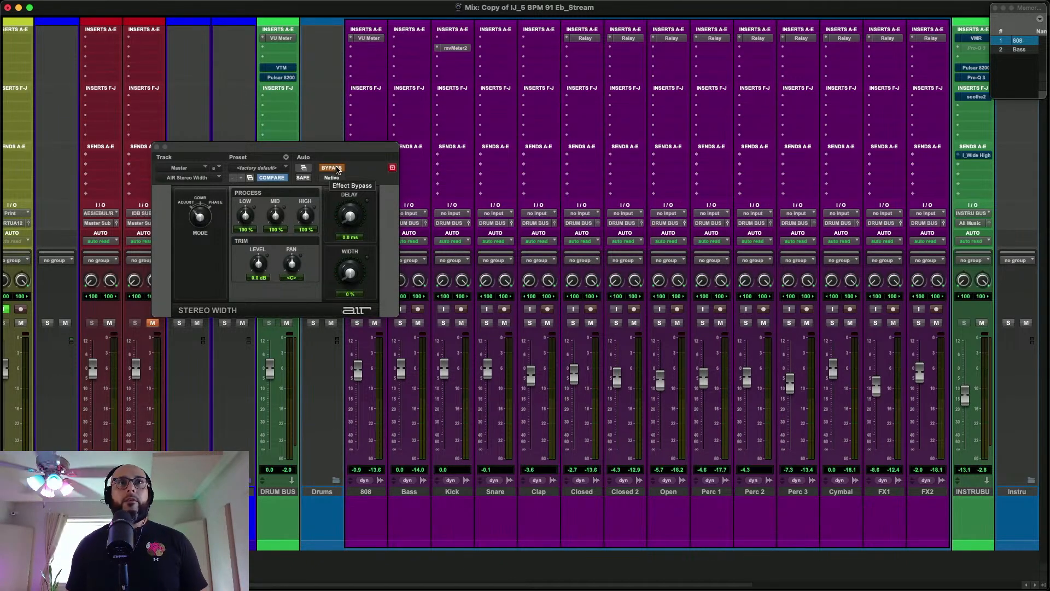
key("space")
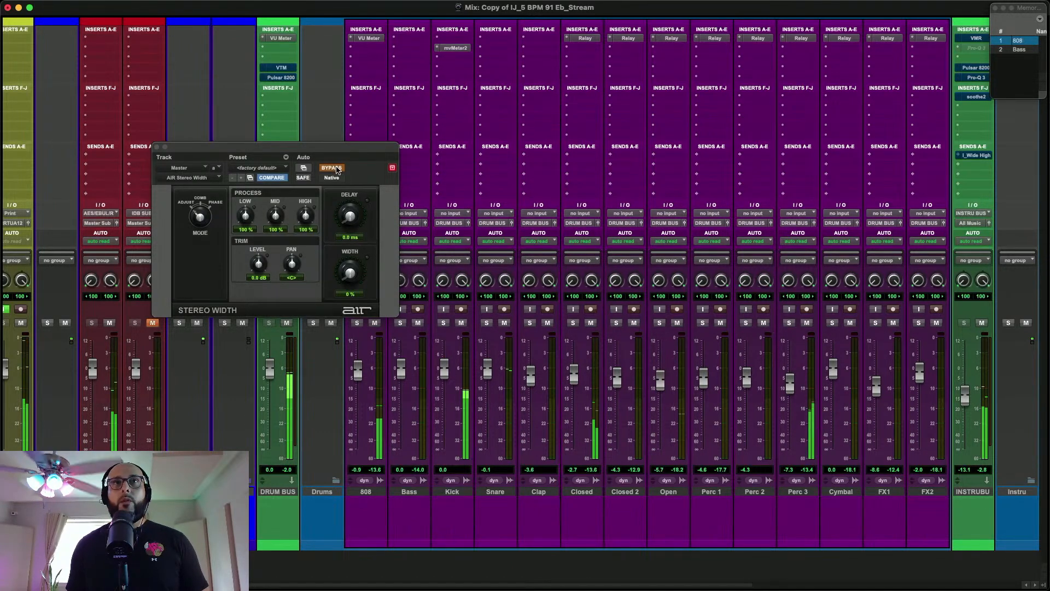
left_click(338, 171)
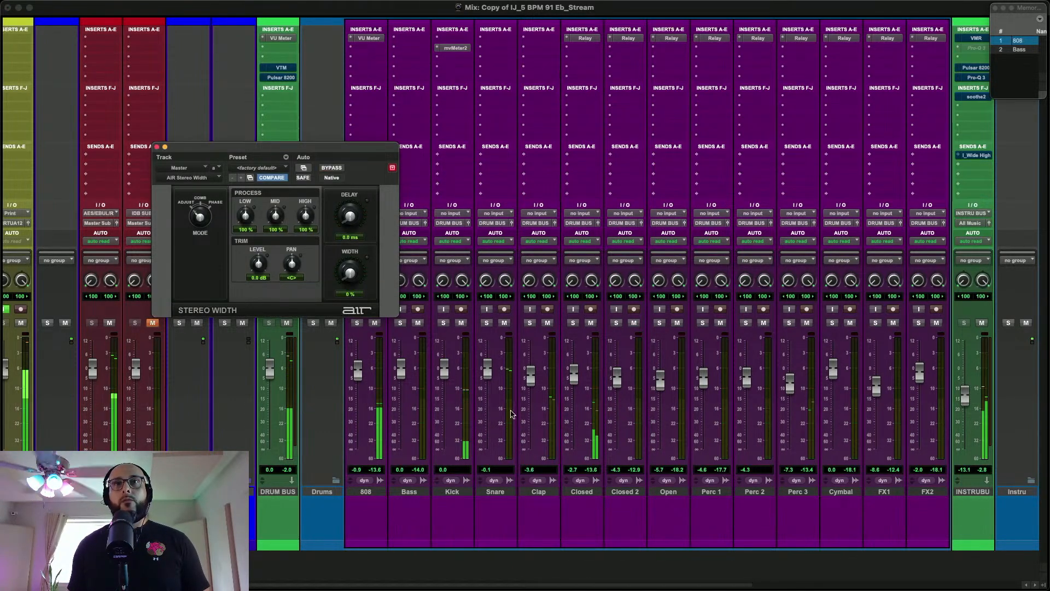
left_click_drag(527, 384, 527, 390)
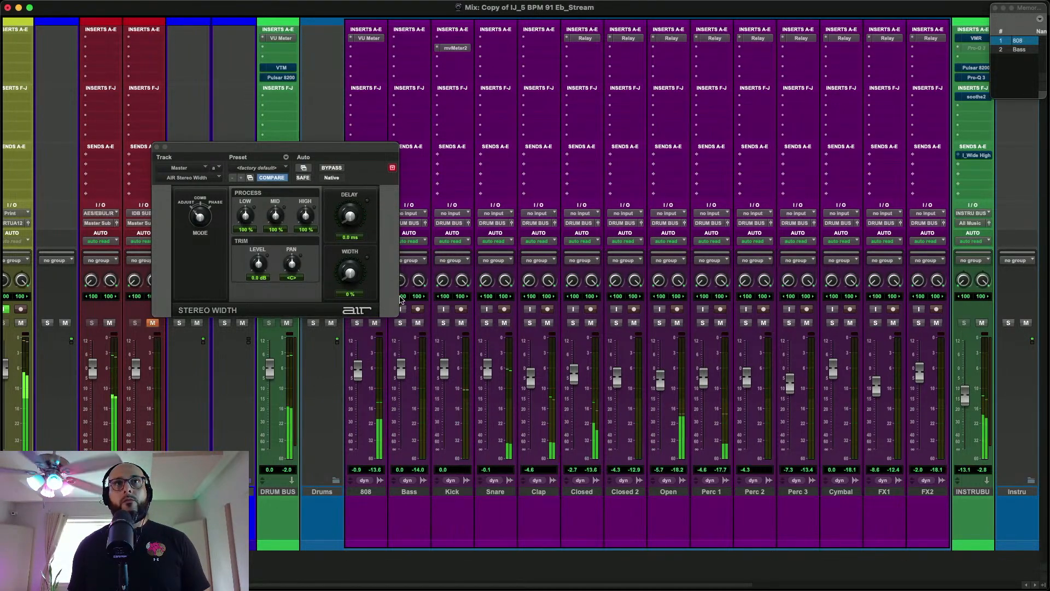
Toggle the bypass of the Master's Stereo Width plug-in to compare stereo and mono playback, leaving the plug-in bypassed
scroll(496, 164, "left", 3)
left_click(33, 39)
left_click(37, 39)
left_click(332, 169)
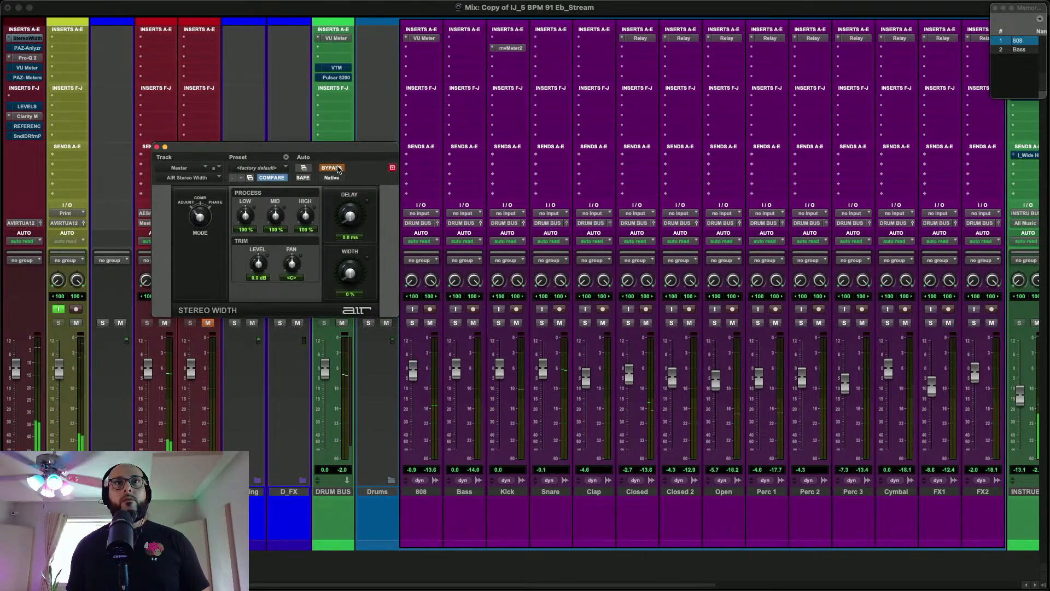
left_click(337, 169)
left_click(338, 169)
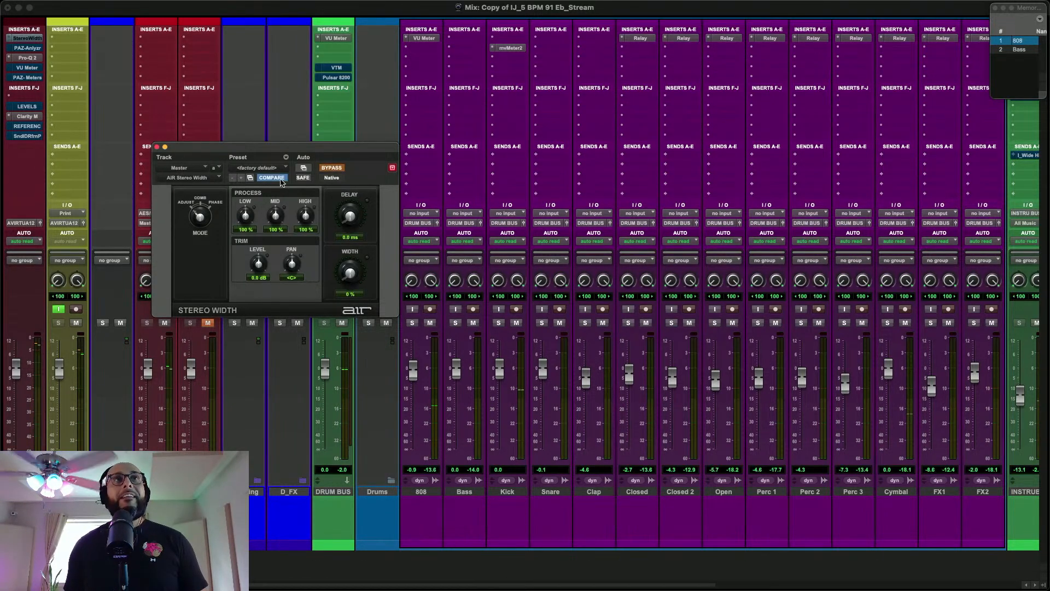
left_click(34, 39)
left_click(40, 39)
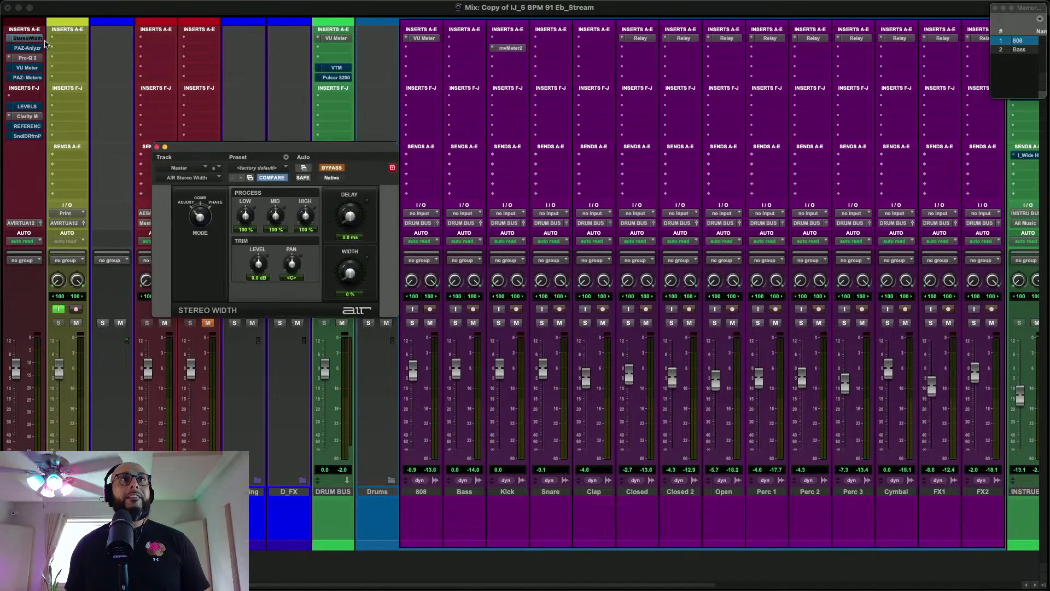
During playback, compare mono and stereo once more, leave the Master's Stereo Width plug-in out of bypass and close its window
left_click(333, 169)
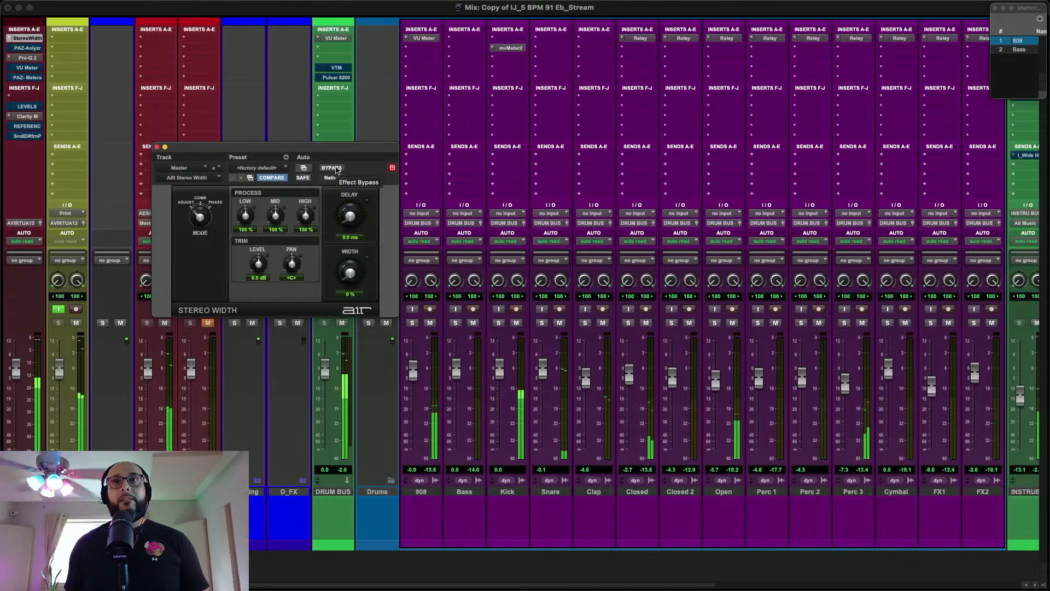
left_click(336, 171)
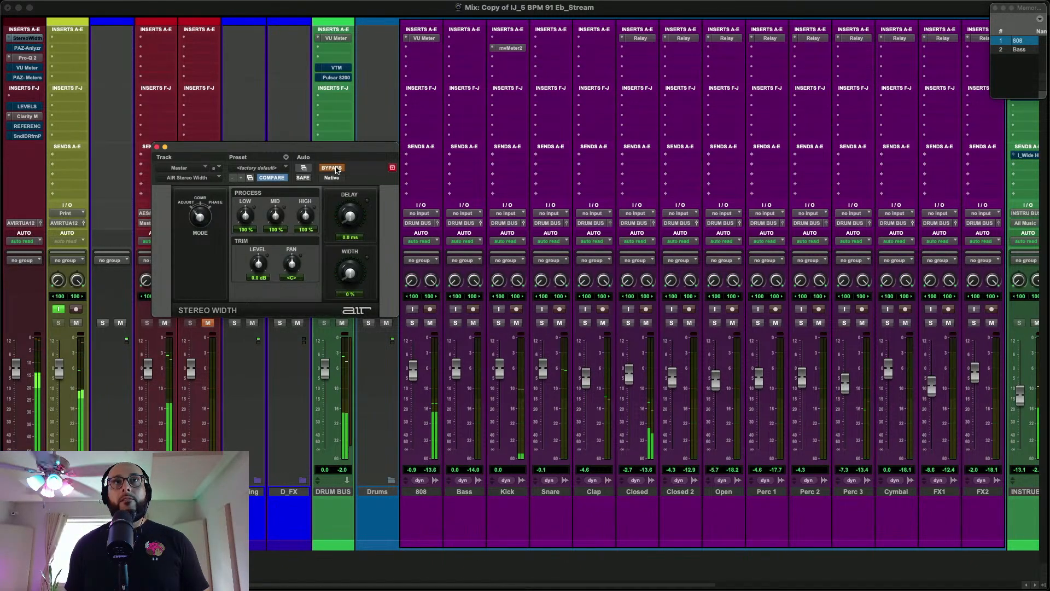
left_click(333, 169)
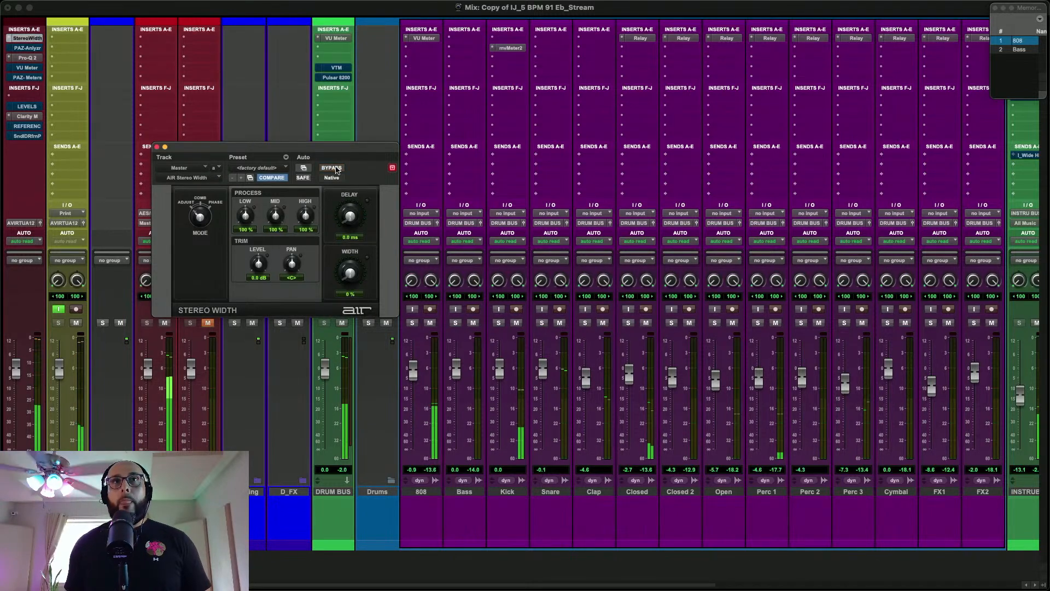
left_click(156, 147)
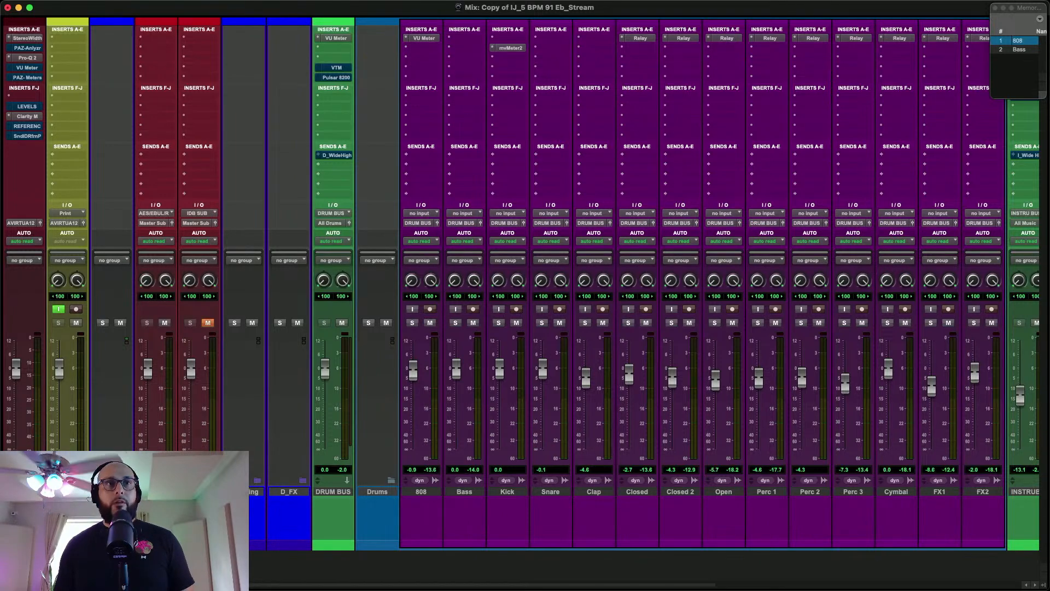
Expand the folder holding the master bus tracks, and expand the Summing folder to show its tracks
left_click(252, 492)
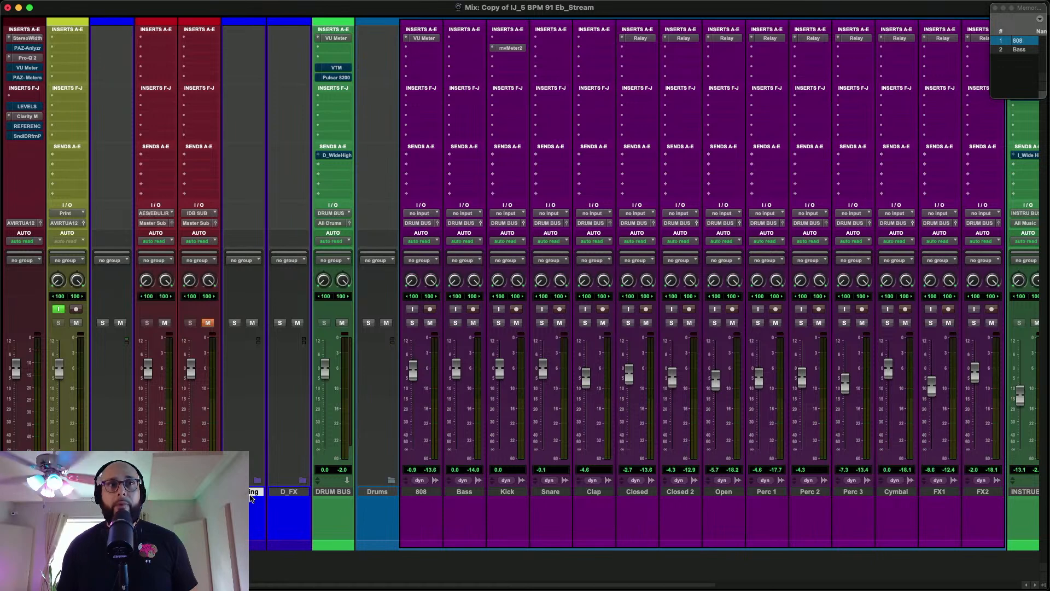
left_click(247, 492)
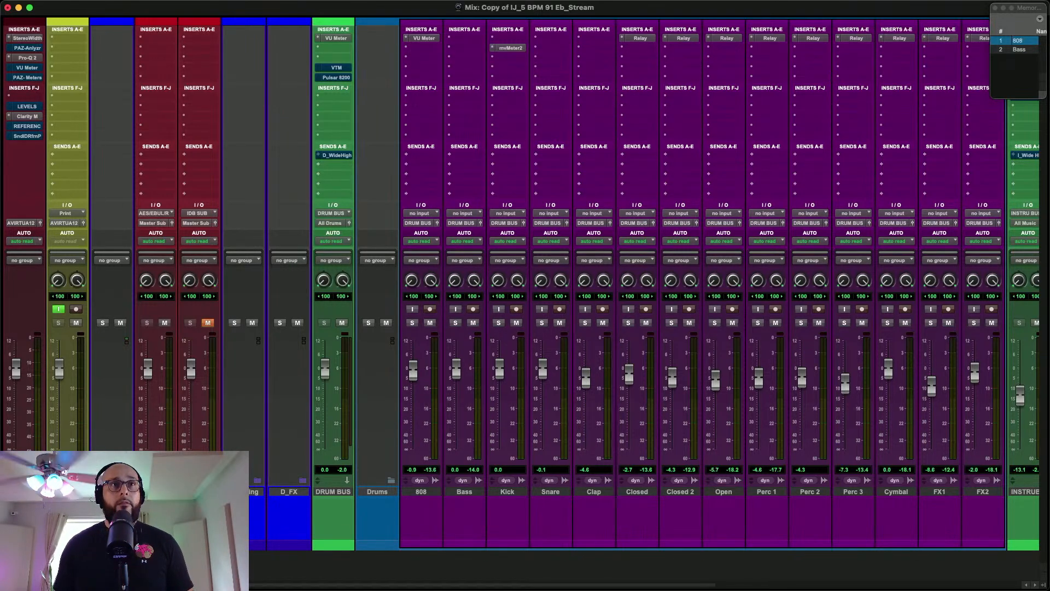
left_click(253, 491)
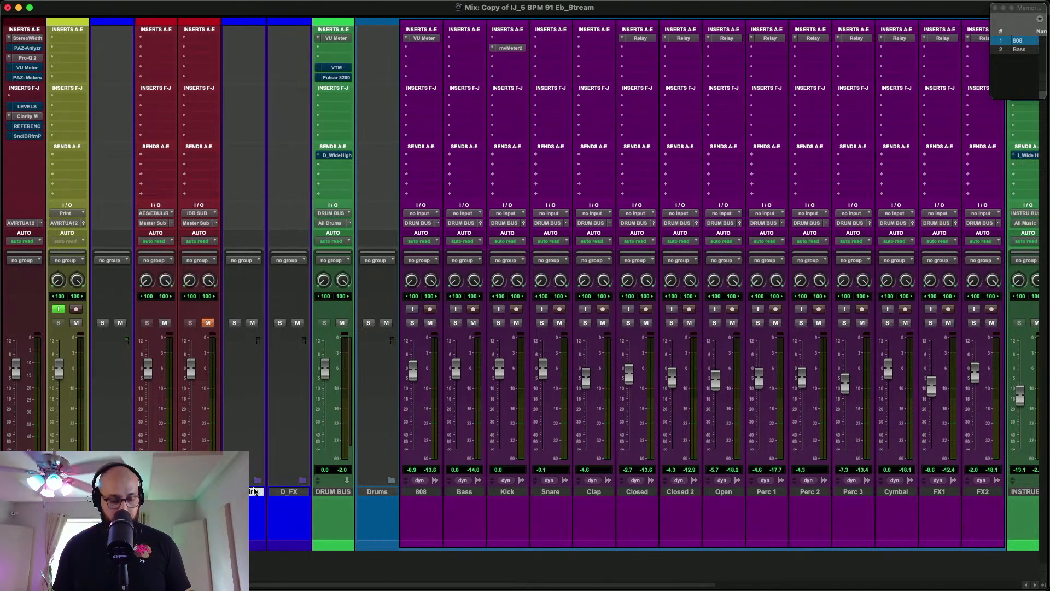
left_click(111, 492)
key("shift+f")
left_click(379, 492)
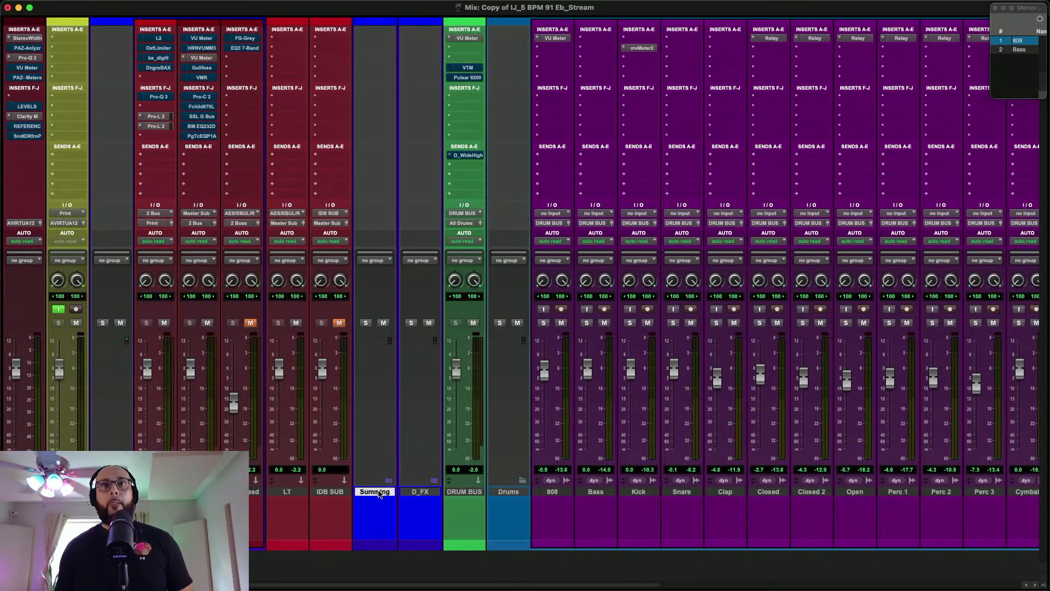
key("shift+f")
Examine the routing from the DRUM BUS and instrument bus through the All Drums, All Music and All EFX summing tracks
scroll(400, 484, "right", 3)
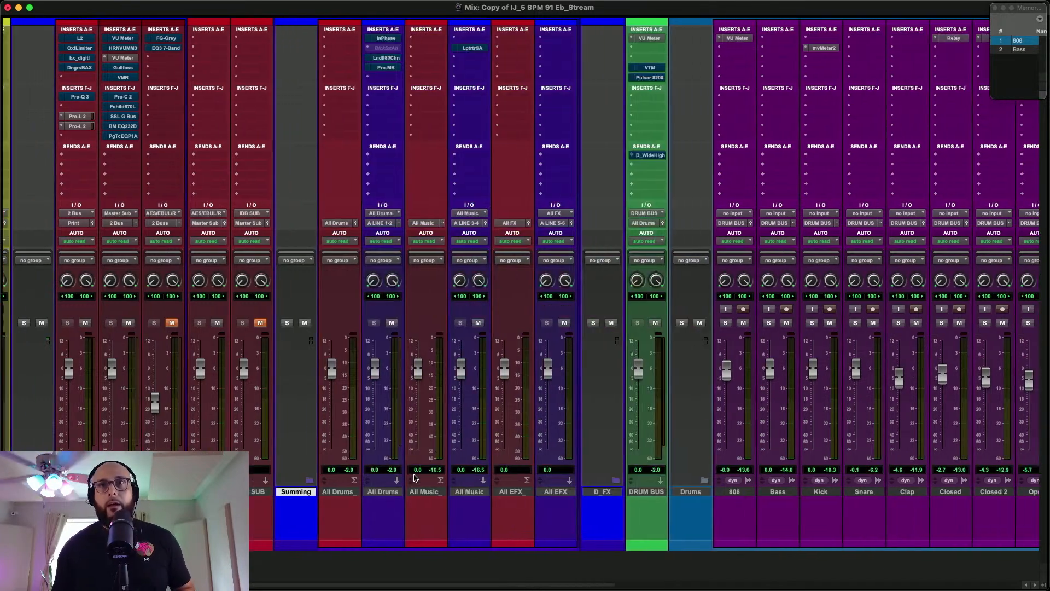
scroll(414, 478, "right", 5)
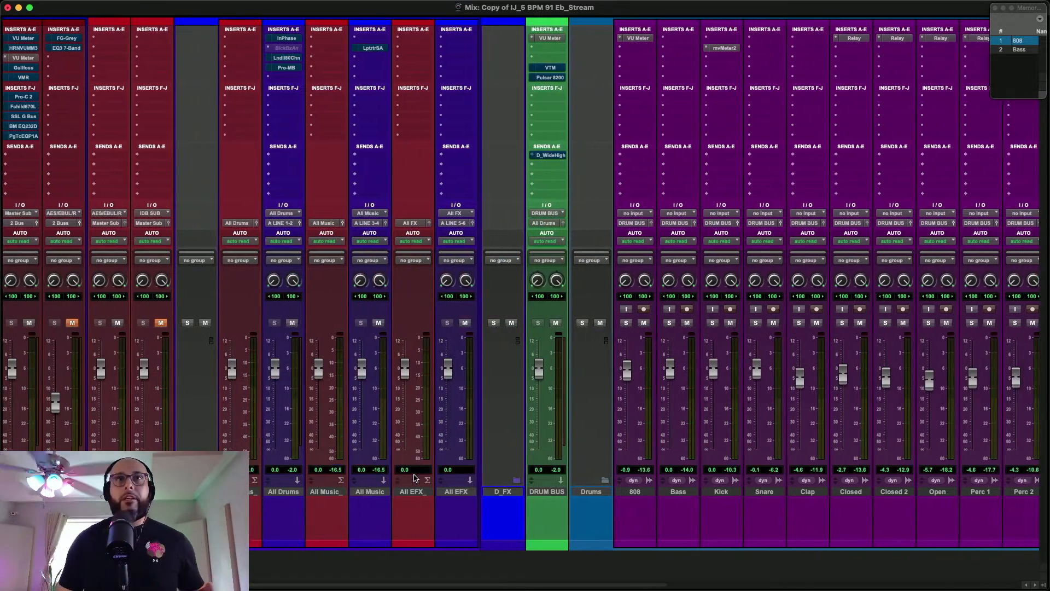
scroll(932, 422, "right", 5)
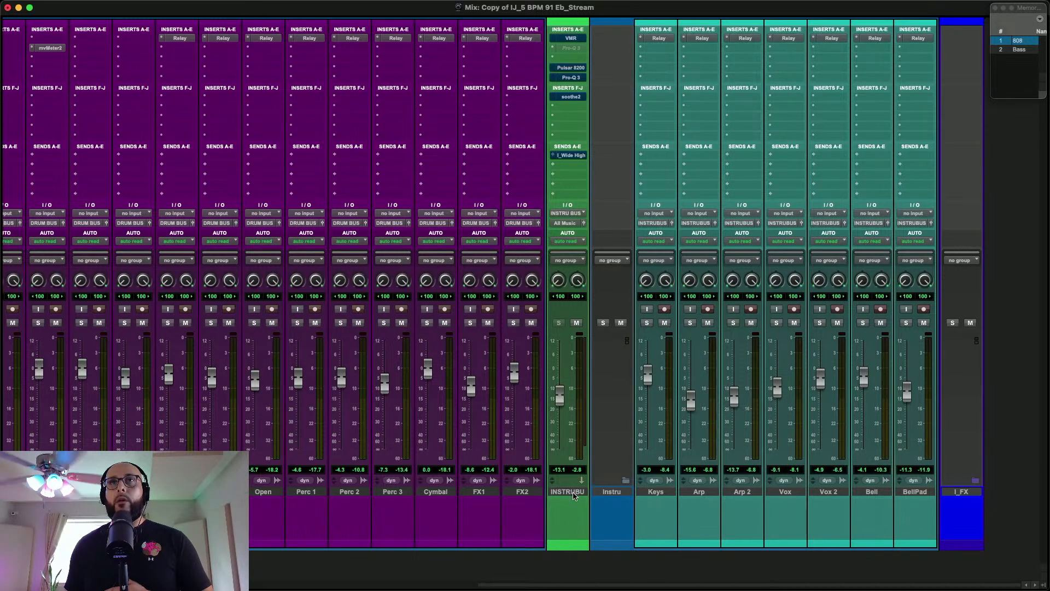
scroll(574, 495, "left", 3)
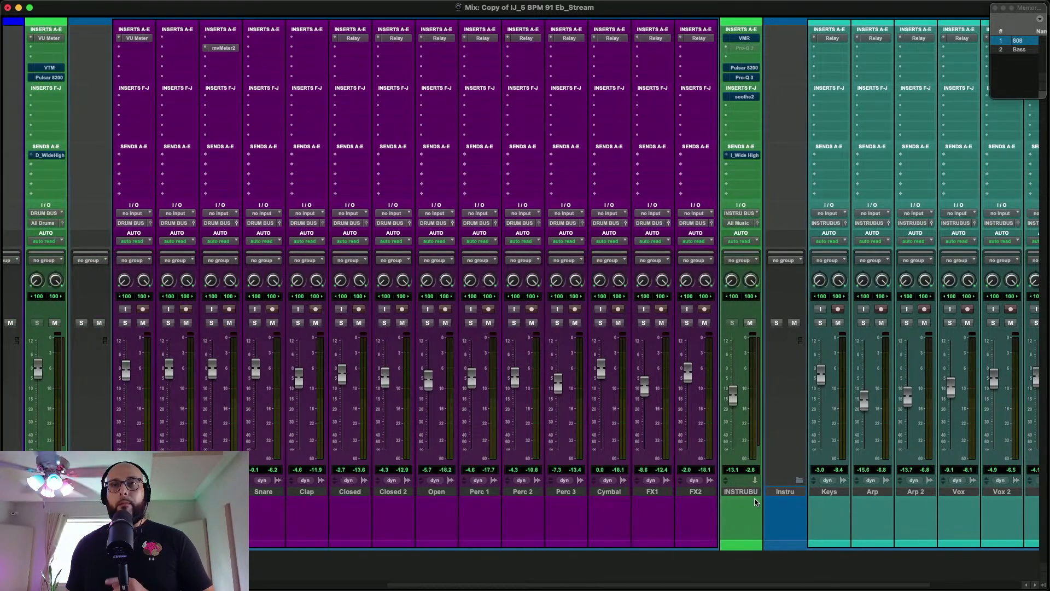
scroll(652, 504, "left", 3)
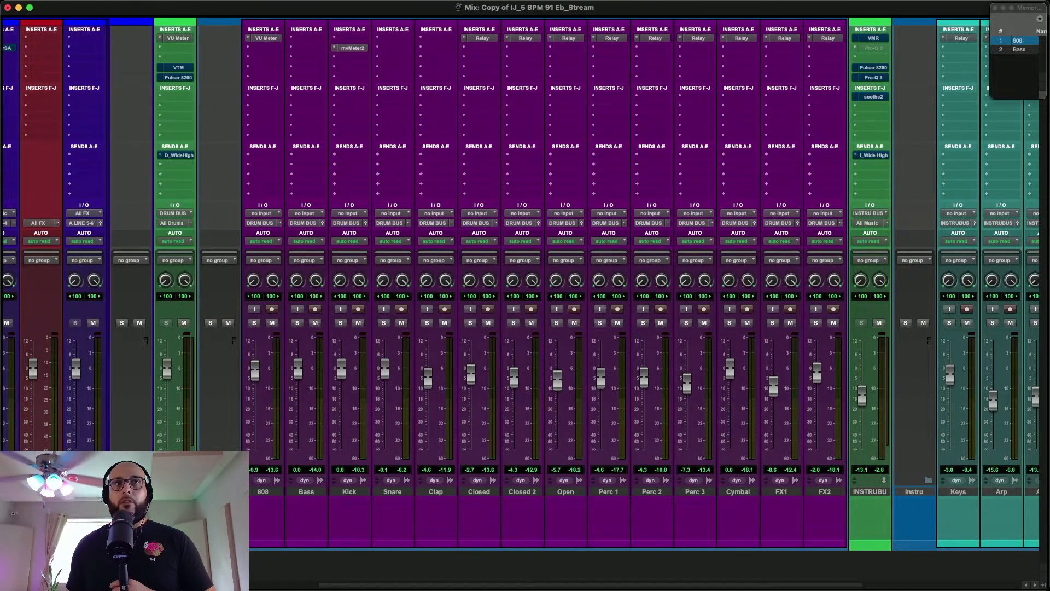
scroll(315, 486, "left", 3)
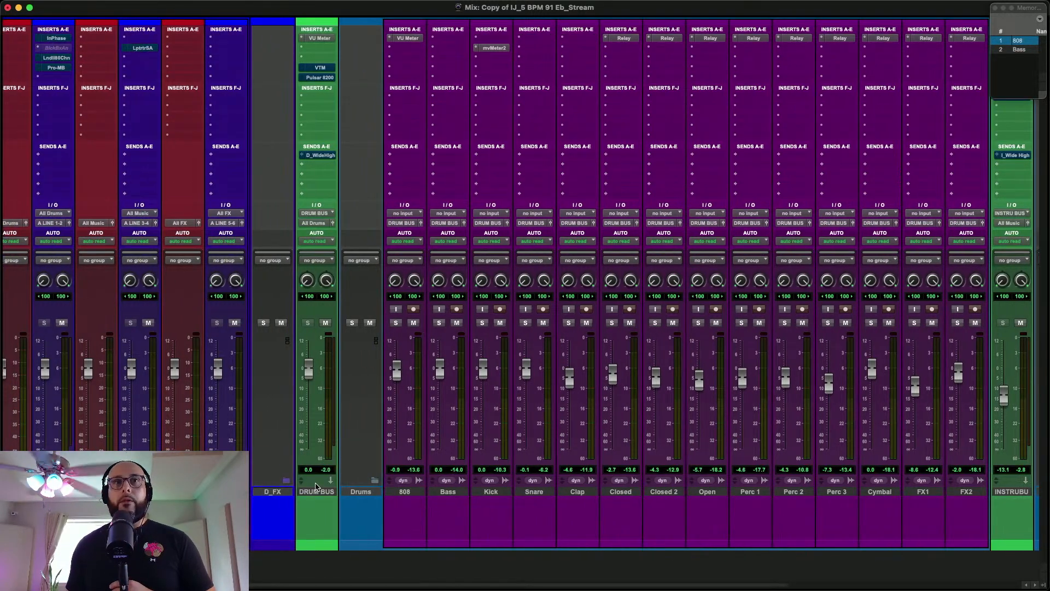
scroll(315, 486, "left", 2)
scroll(315, 485, "left", 2)
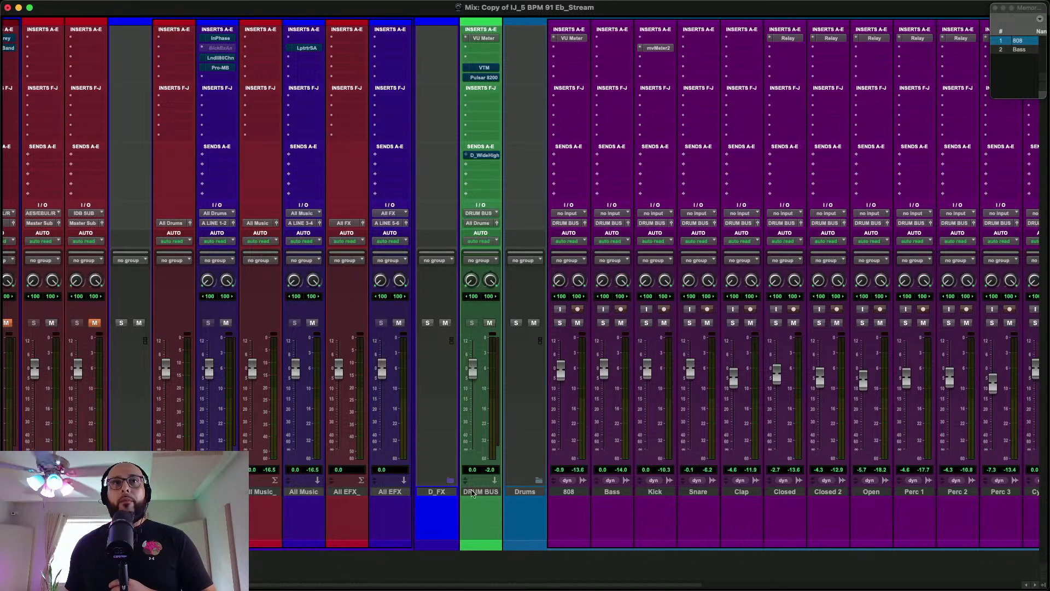
scroll(481, 495, "left", 2)
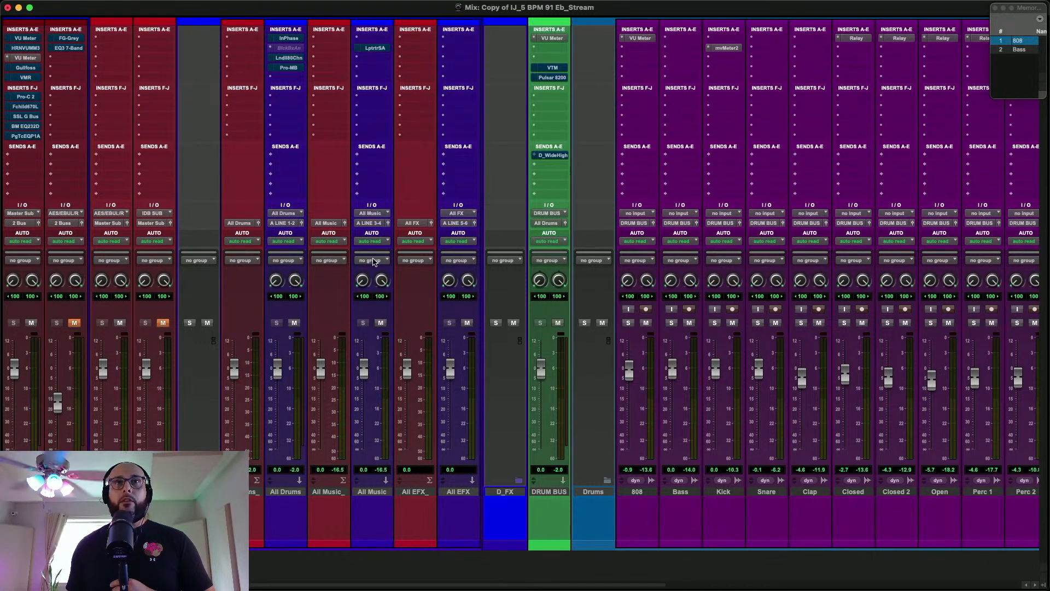
scroll(281, 495, "left", 2)
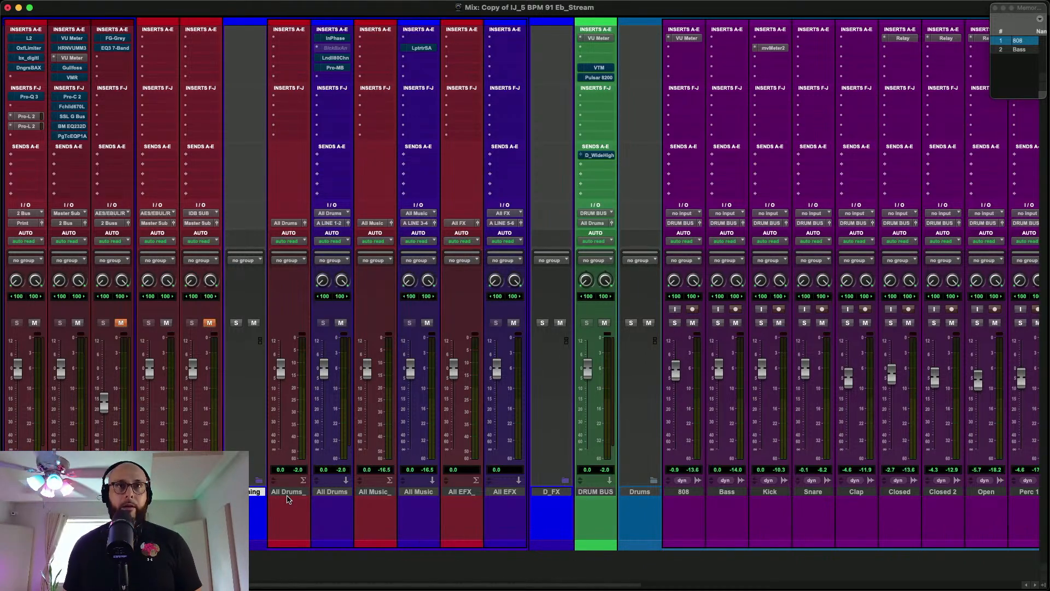
Collapse the Summing folder and deselect it, returning to the master bus tracks
key("shift+f")
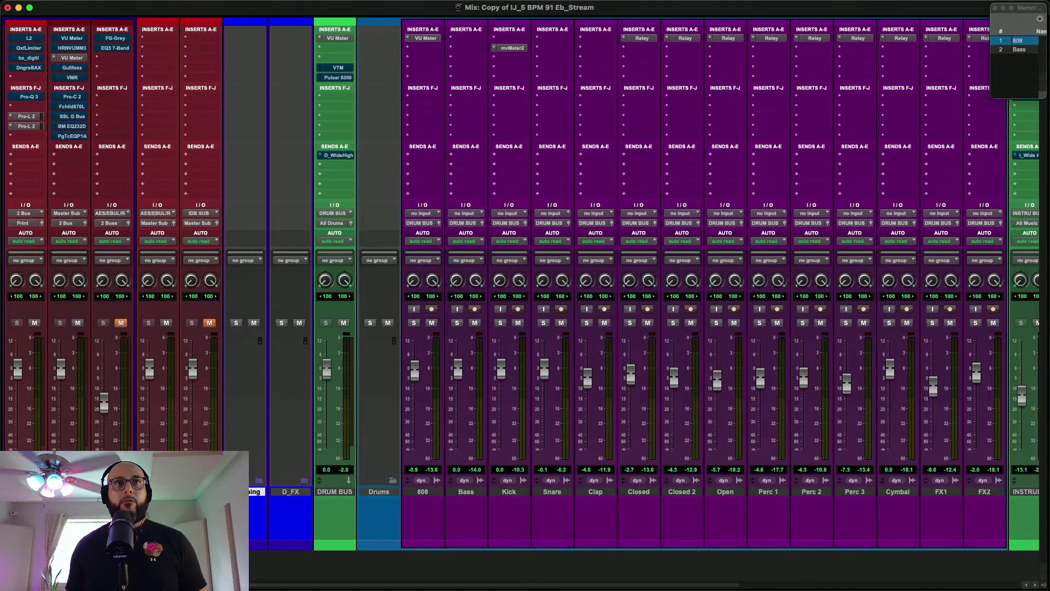
scroll(522, 284, "left", 2)
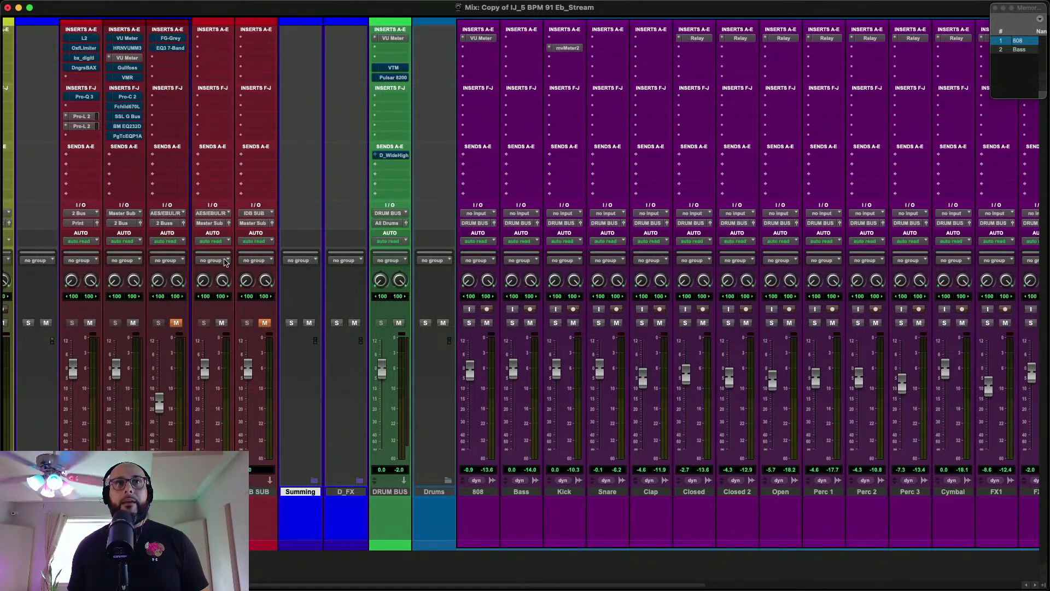
scroll(112, 305, "left", 2)
left_click(124, 492)
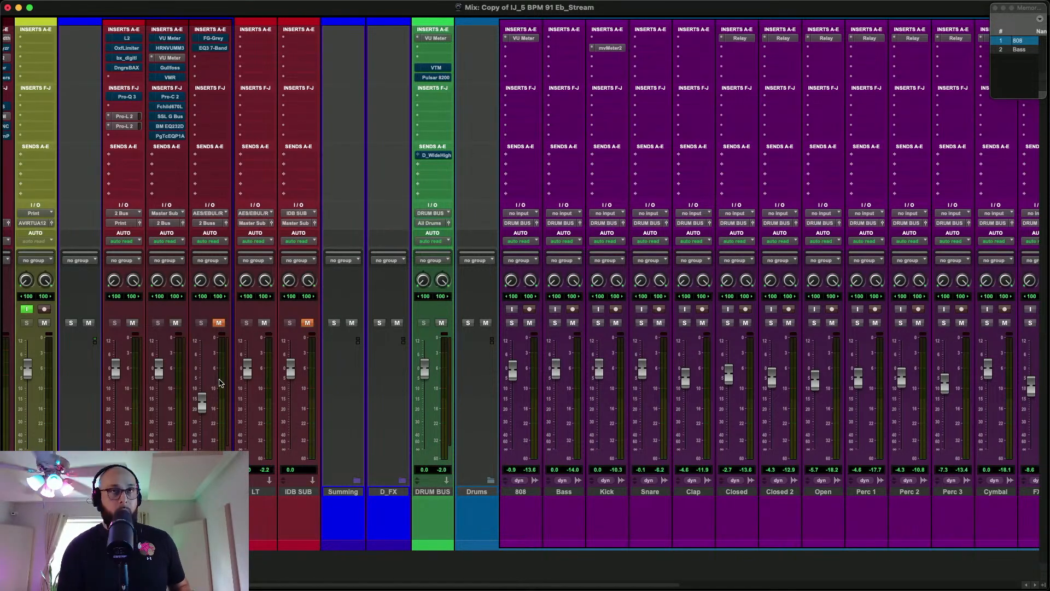
Play the mix with the Master Sub's Waves VU Meter open and move its window clear of the master bus tracks
key("space")
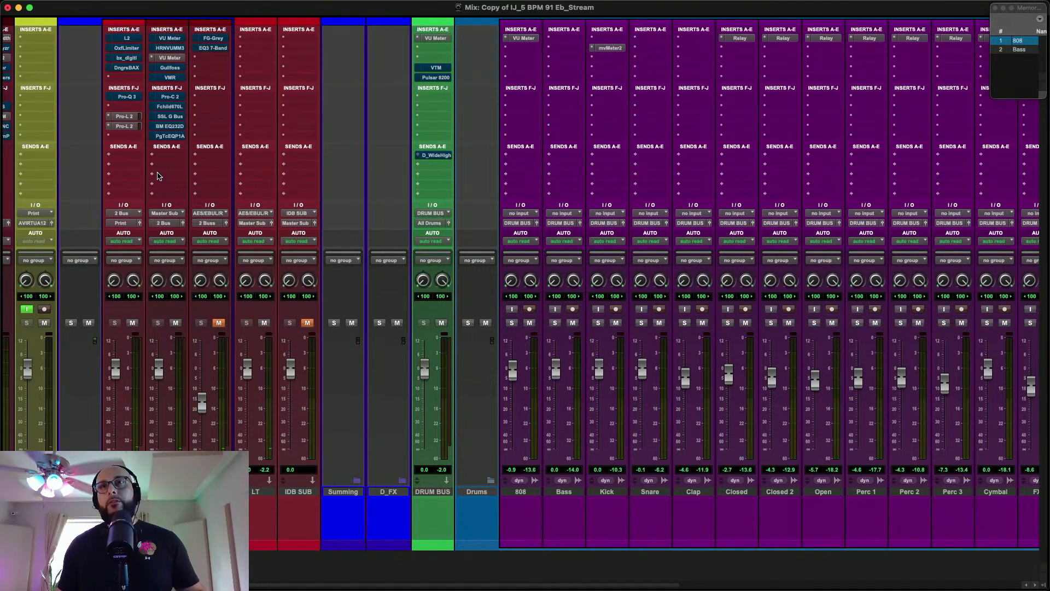
left_click(174, 60)
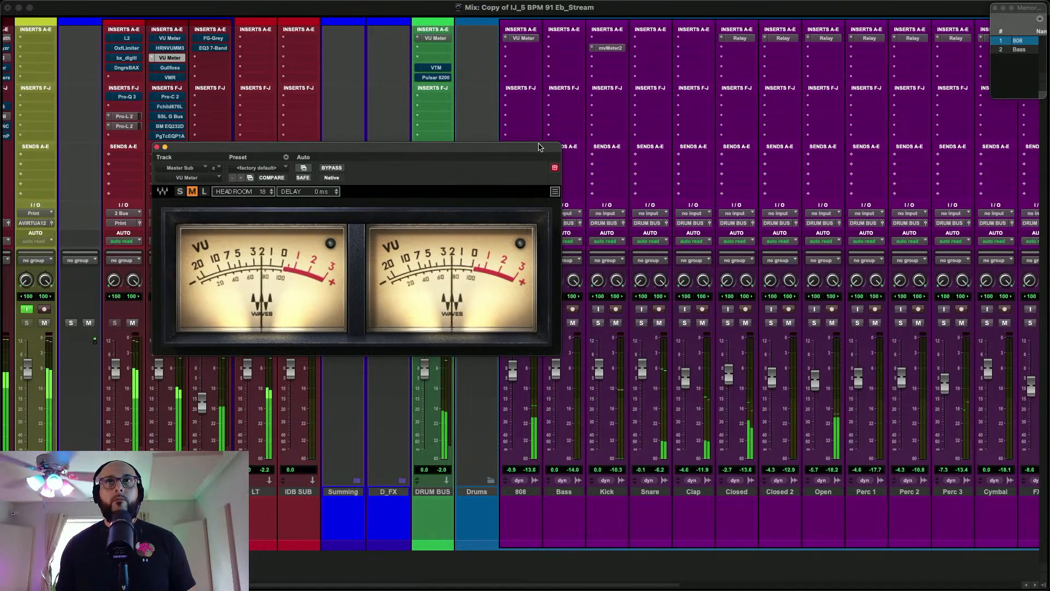
left_click_drag(533, 147, 757, 94)
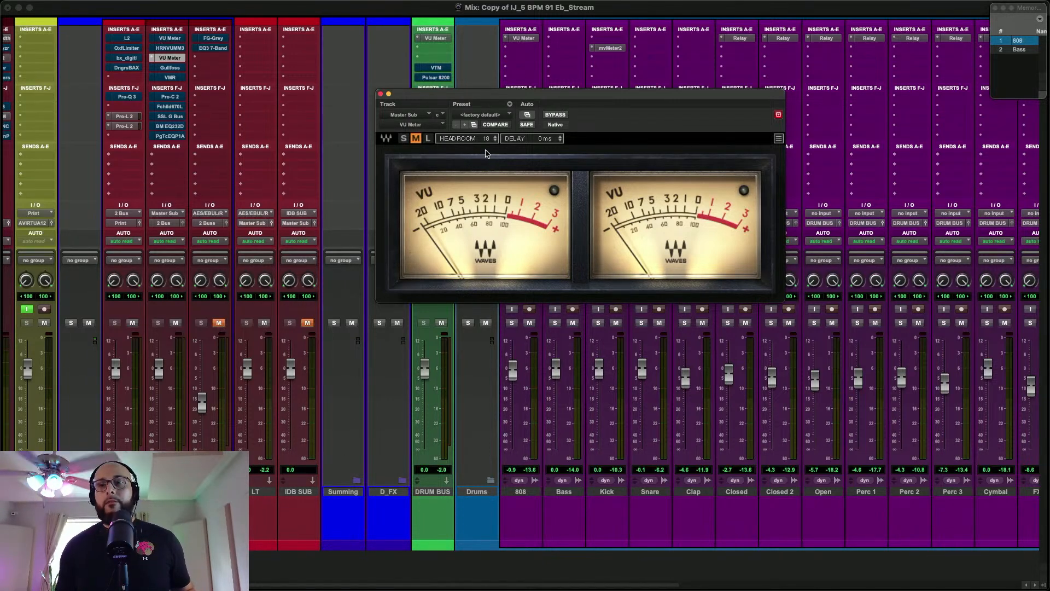
Take the Master Sub's HoRNet VU Meter out of bypass and run its auto gain during playback
left_click(172, 49)
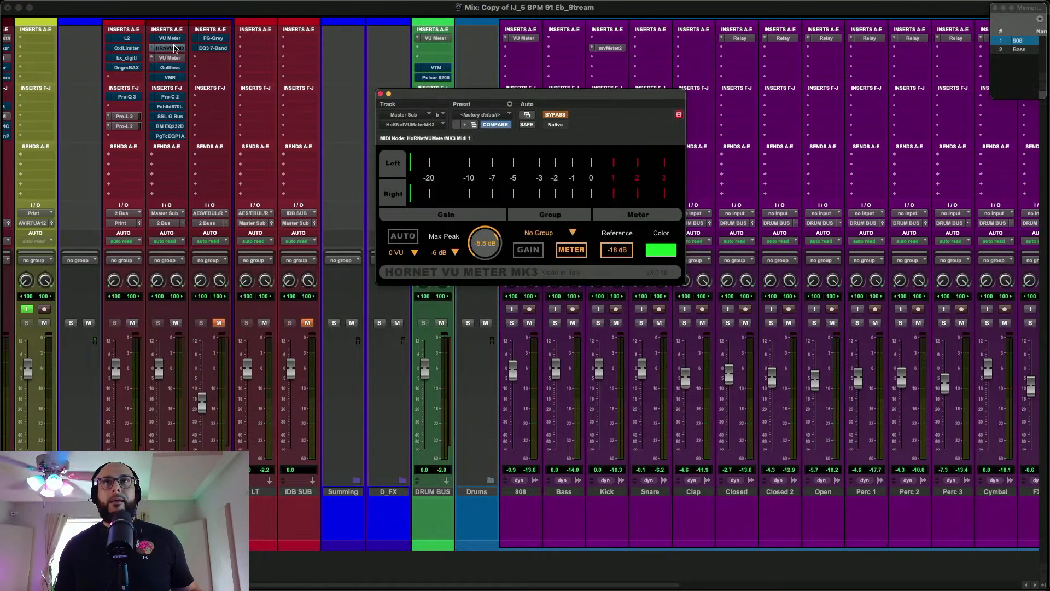
left_click(556, 115)
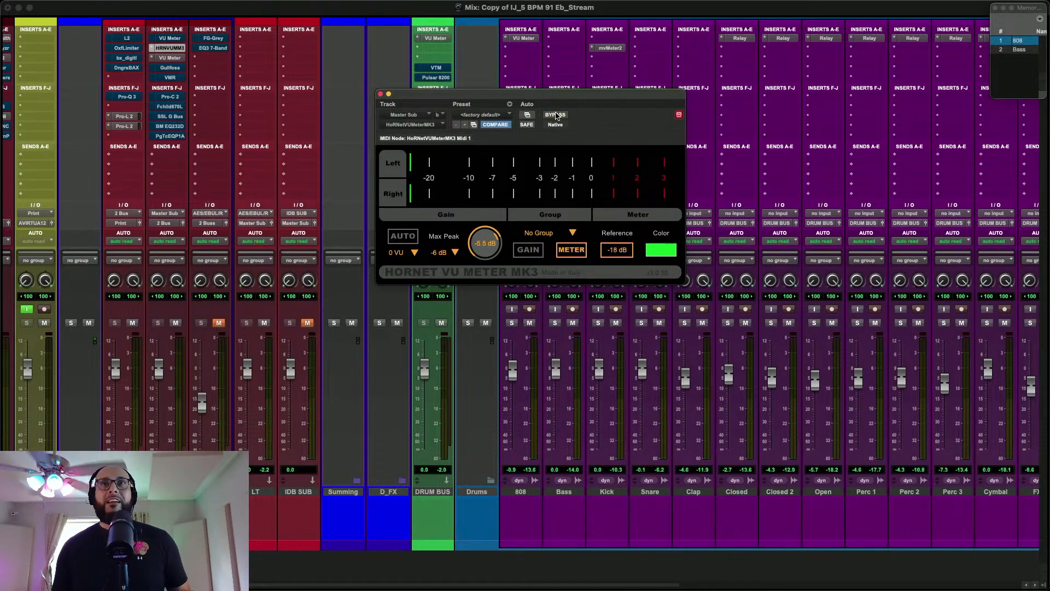
left_click(404, 236)
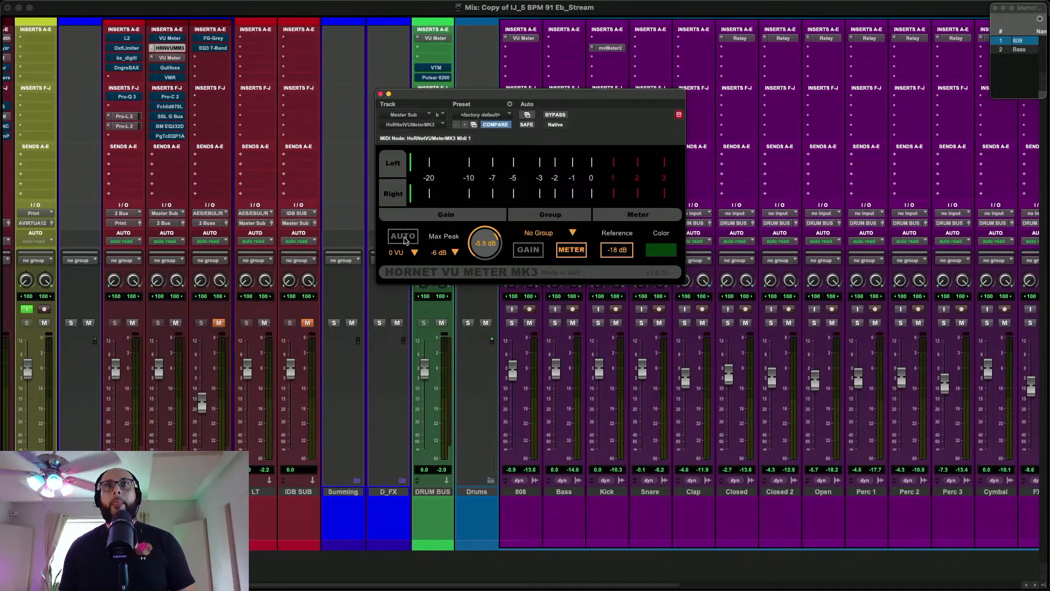
key("space")
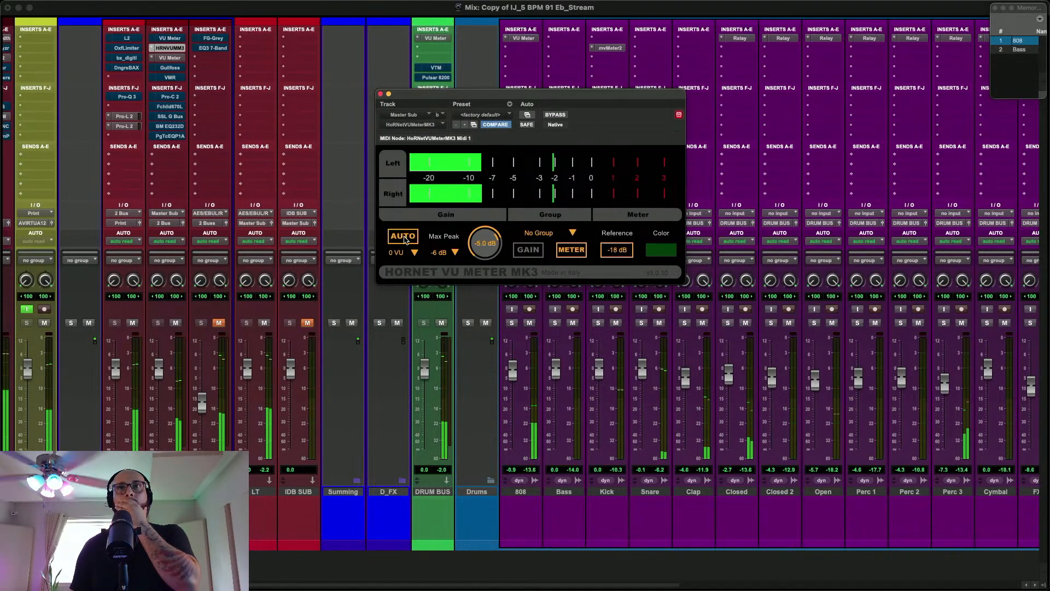
left_click(405, 239)
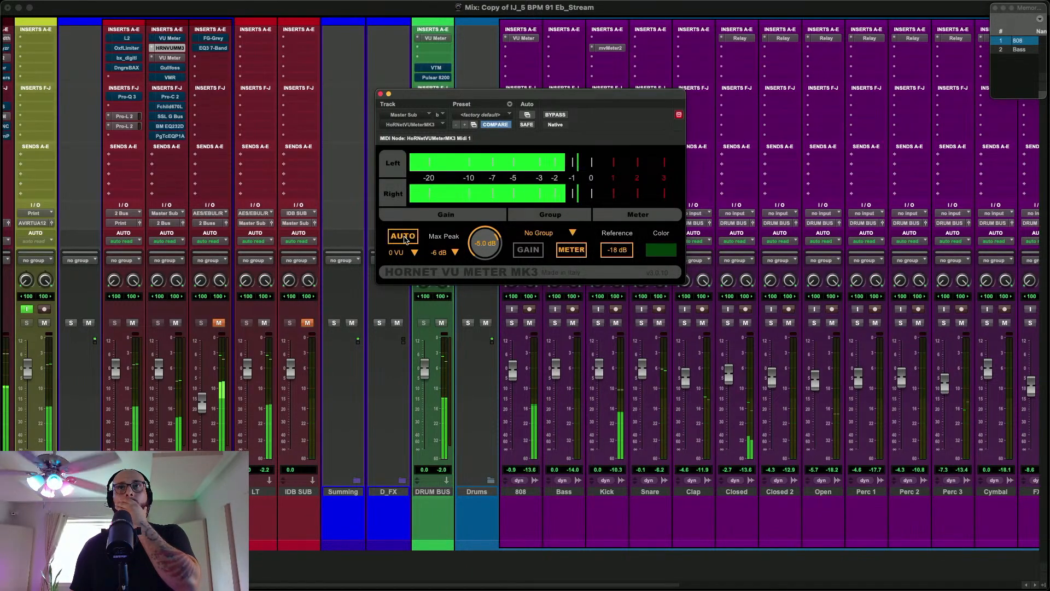
Check the Master Sub's level on the Waves VU Meter, rerun the HoRNet auto gain and check the level again
left_click(171, 58)
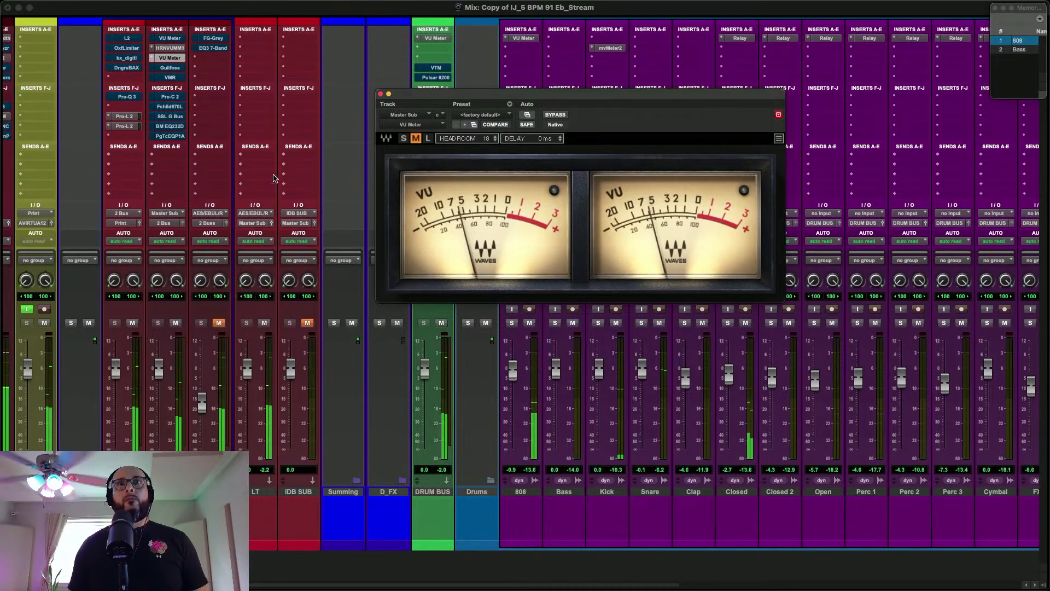
left_click(169, 49)
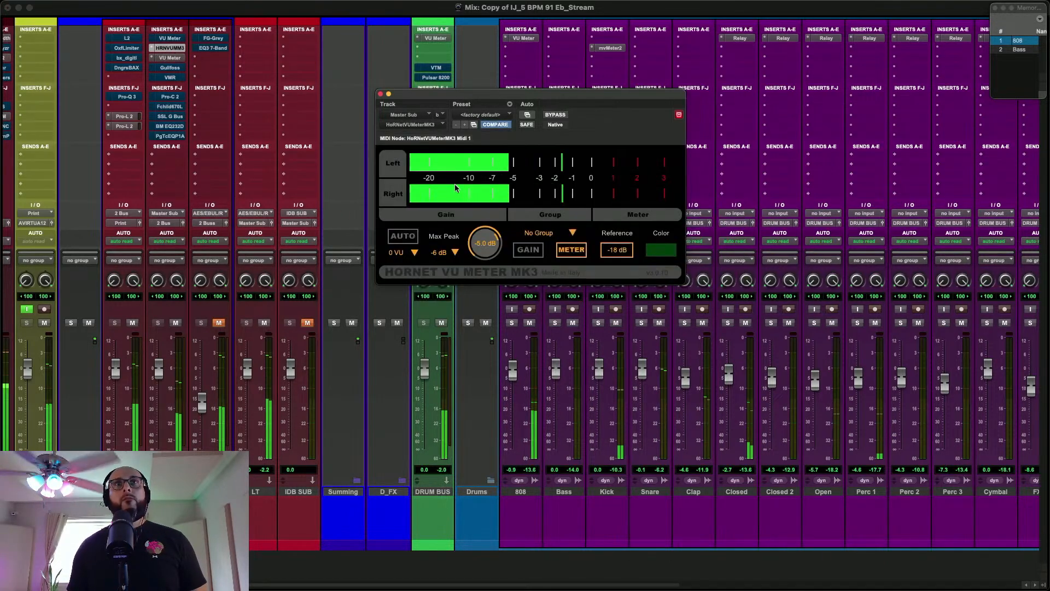
left_click(404, 239)
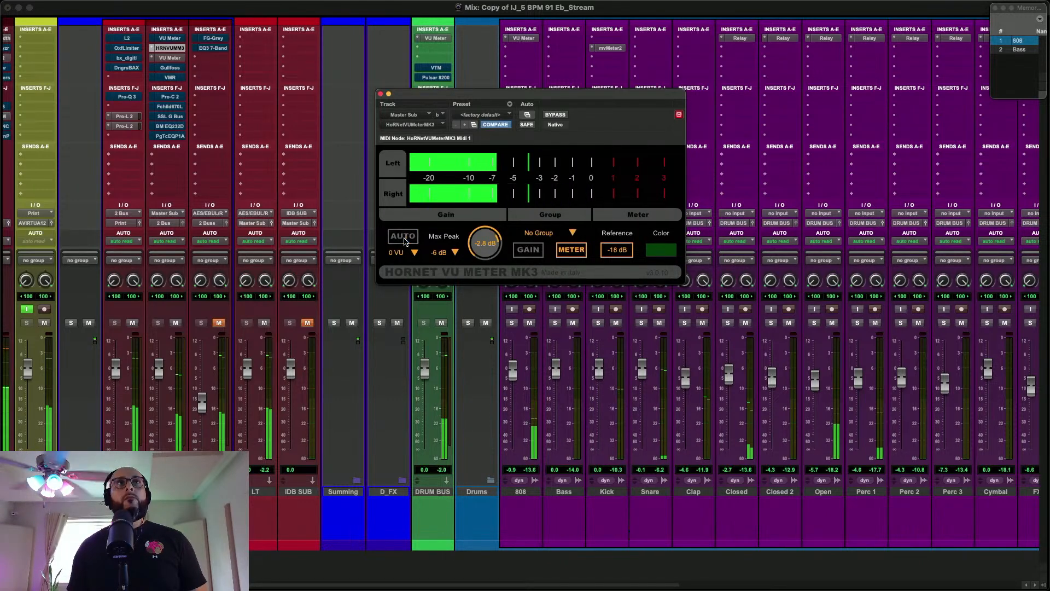
left_click(170, 57)
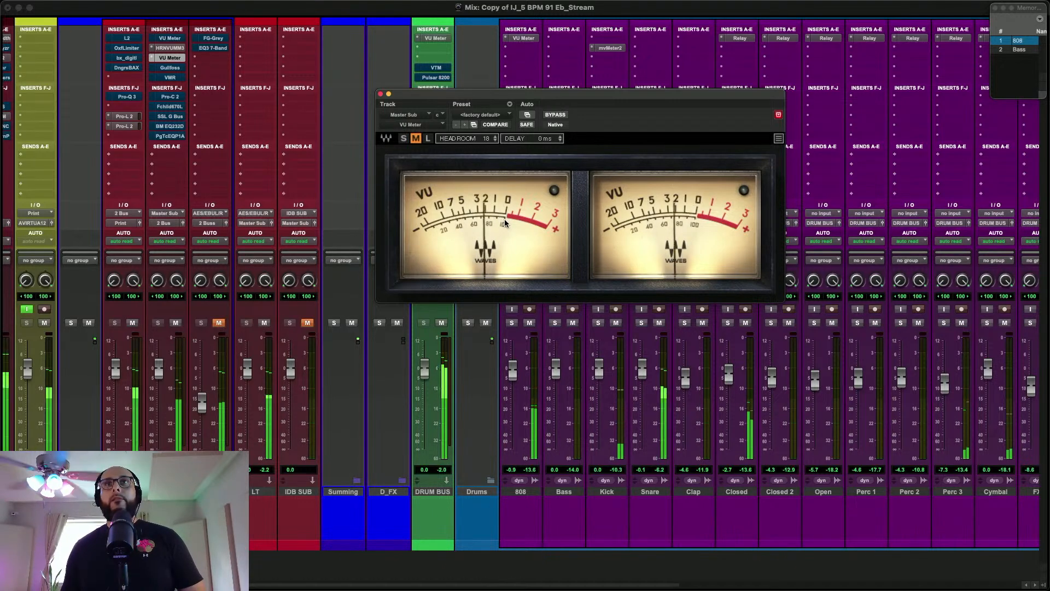
Take the Master Sub's Virtual Mix Rack out of bypass and compare the mix with and without it during playback
left_click(171, 77)
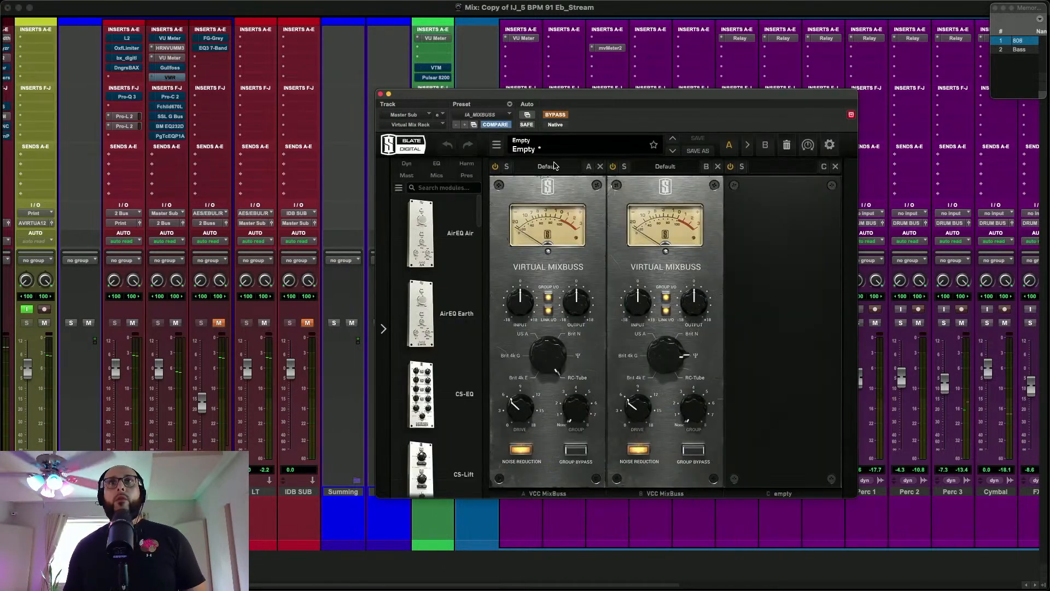
left_click(564, 116)
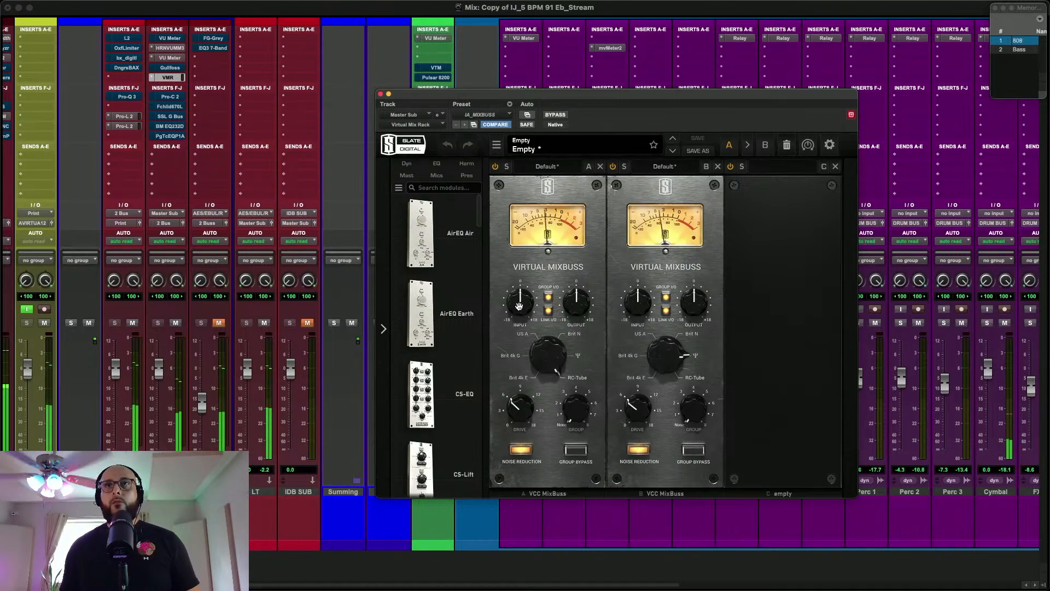
left_click(560, 116)
left_click(559, 116)
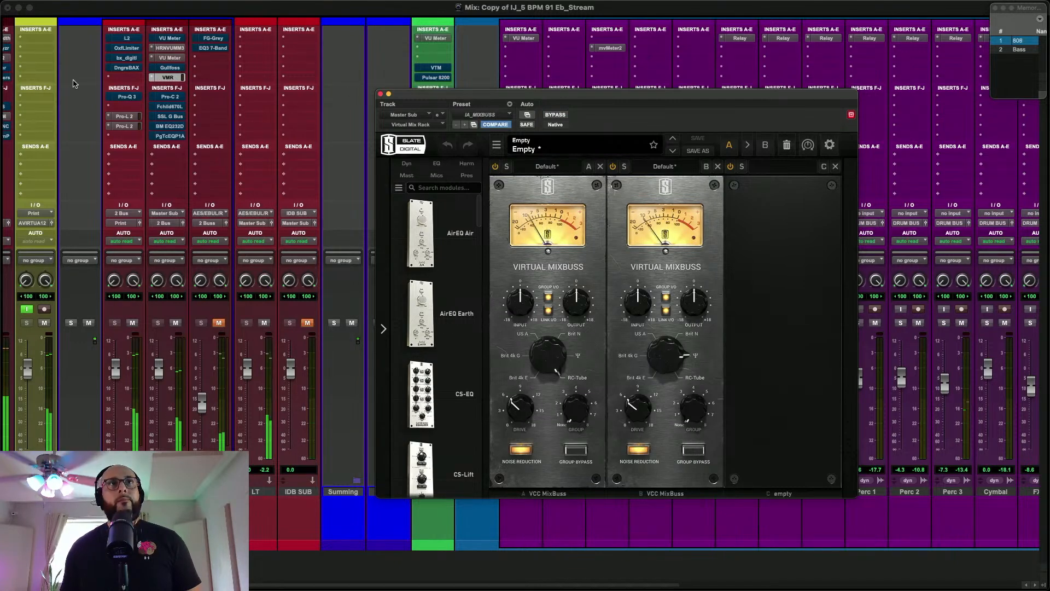
Take the Master Sub's Fairchild 670 out of bypass and compare the sound with its power switch off and on
left_click(171, 107)
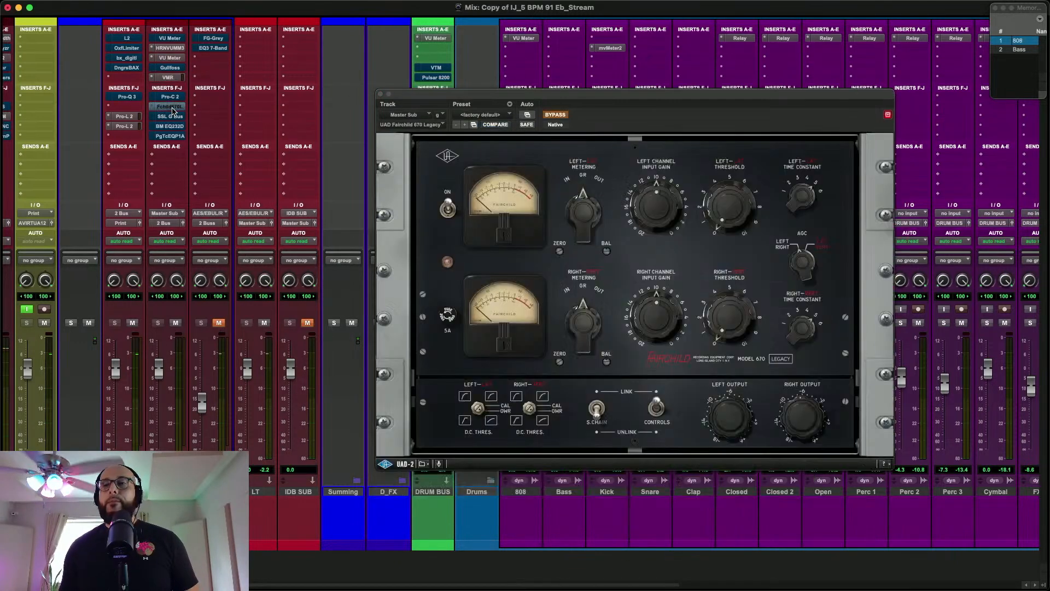
left_click(173, 108)
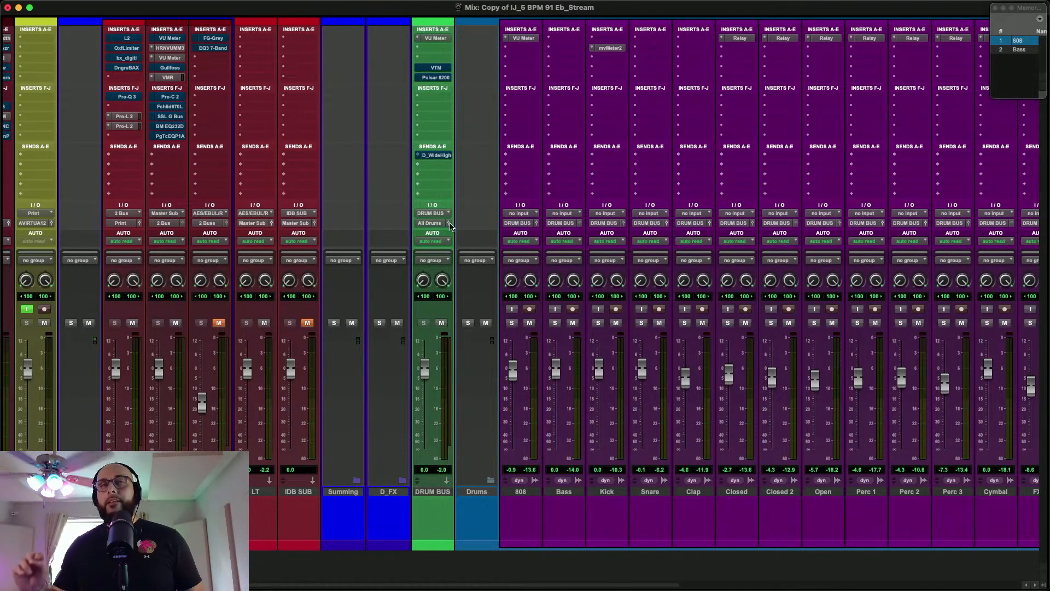
left_click(171, 108)
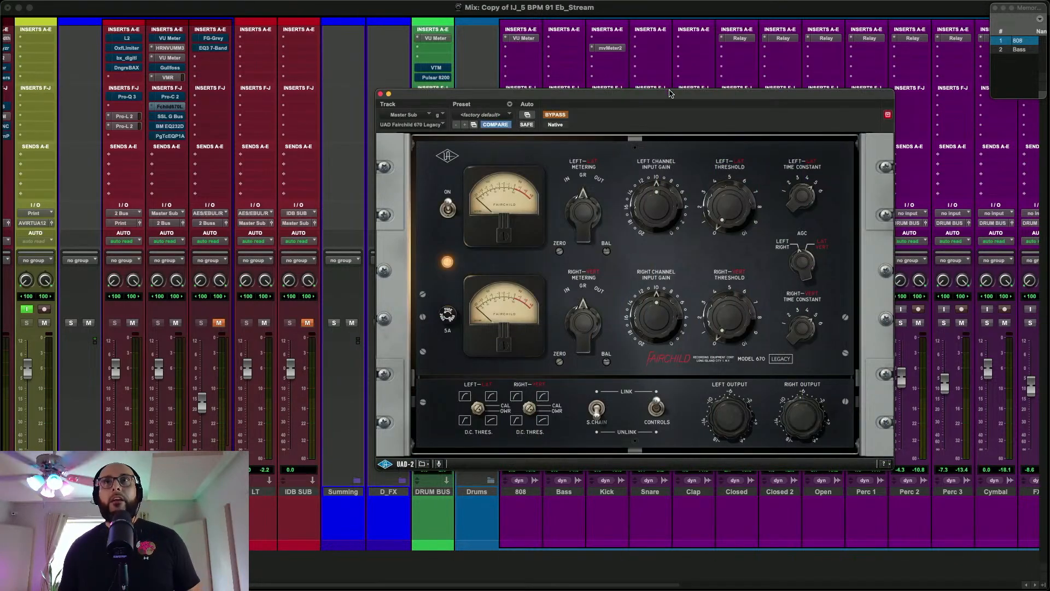
left_click_drag(671, 94, 565, 89)
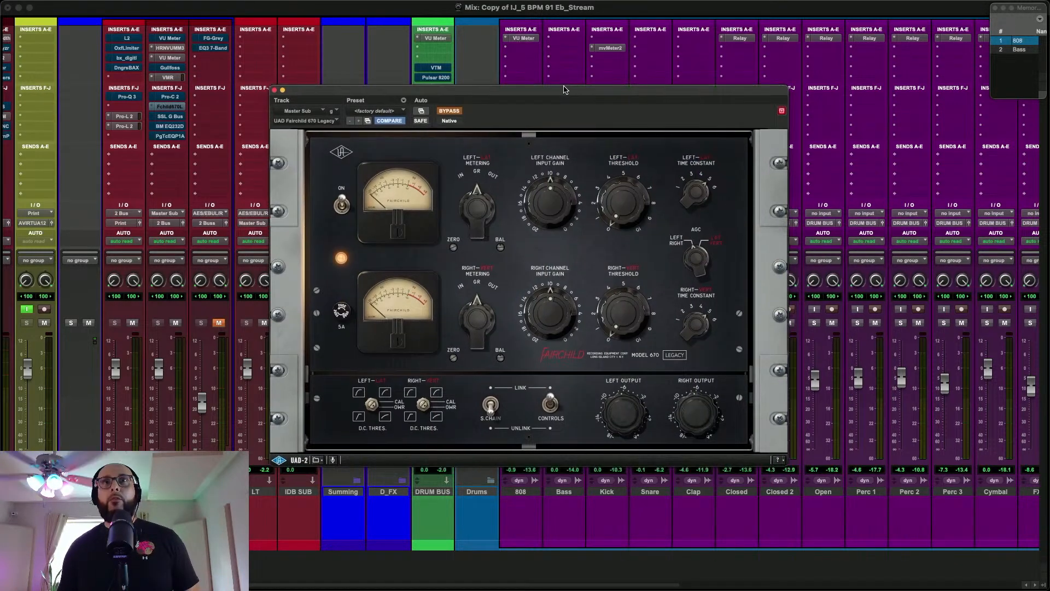
left_click(453, 112)
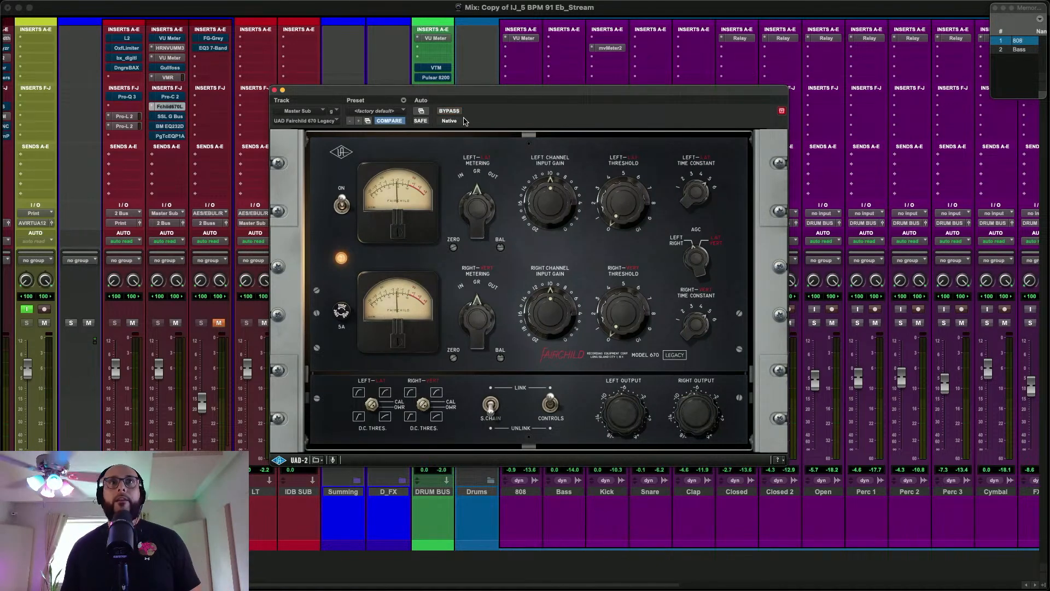
left_click(340, 206)
left_click(341, 205)
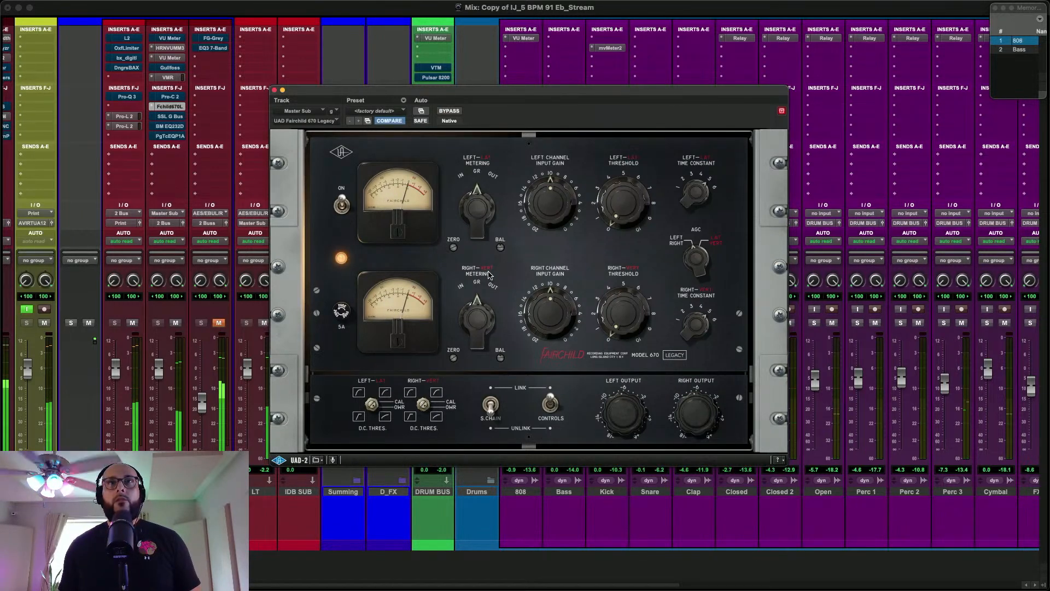
left_click(343, 213)
left_click(342, 194)
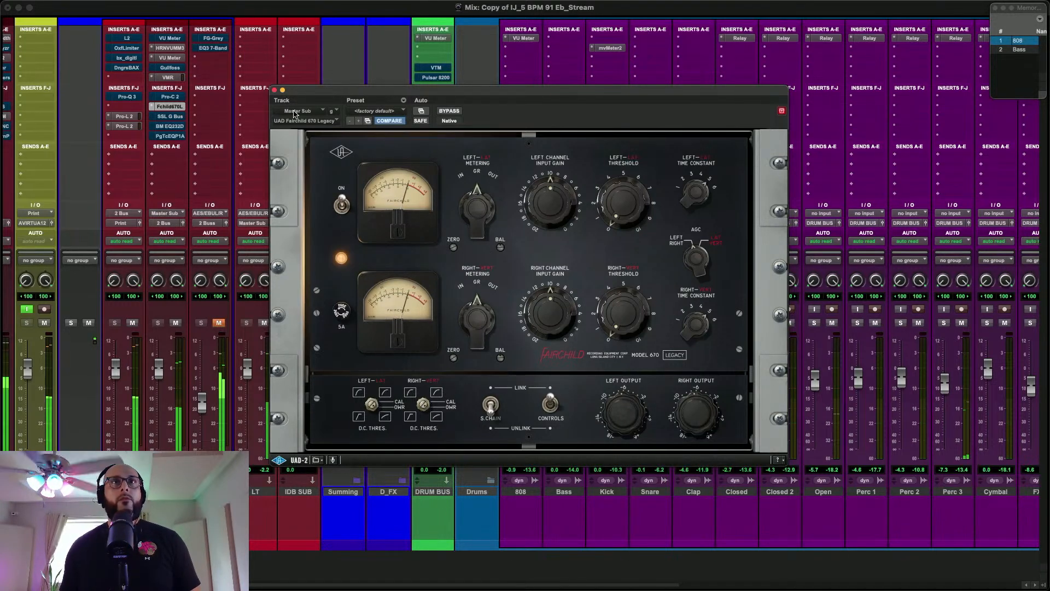
left_click(274, 90)
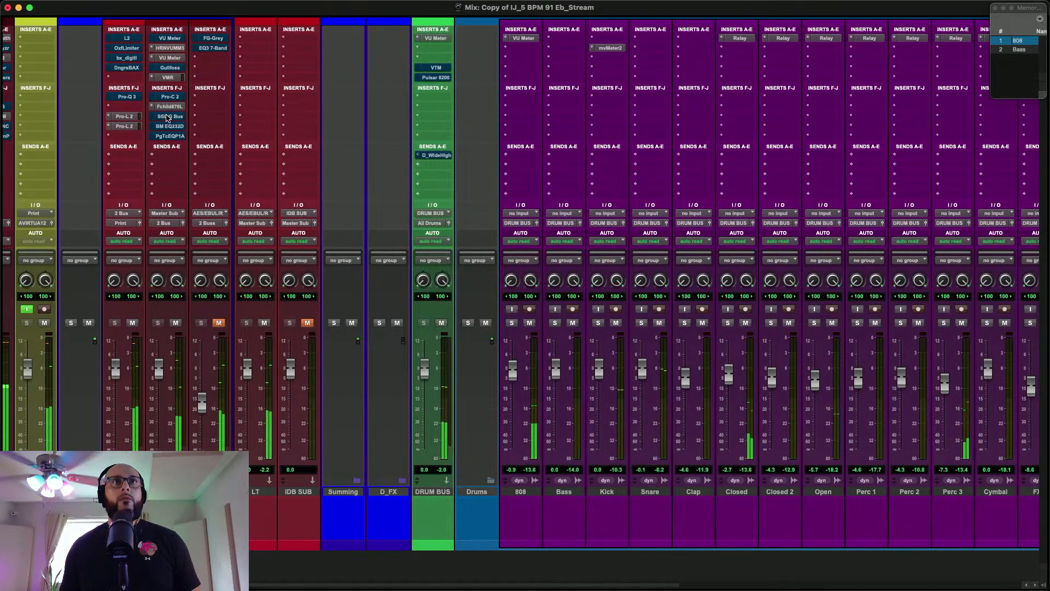
Take the Master Sub's SSL G Bus Compressor and PuigTec EQP1A out of bypass during playback
left_click(168, 116)
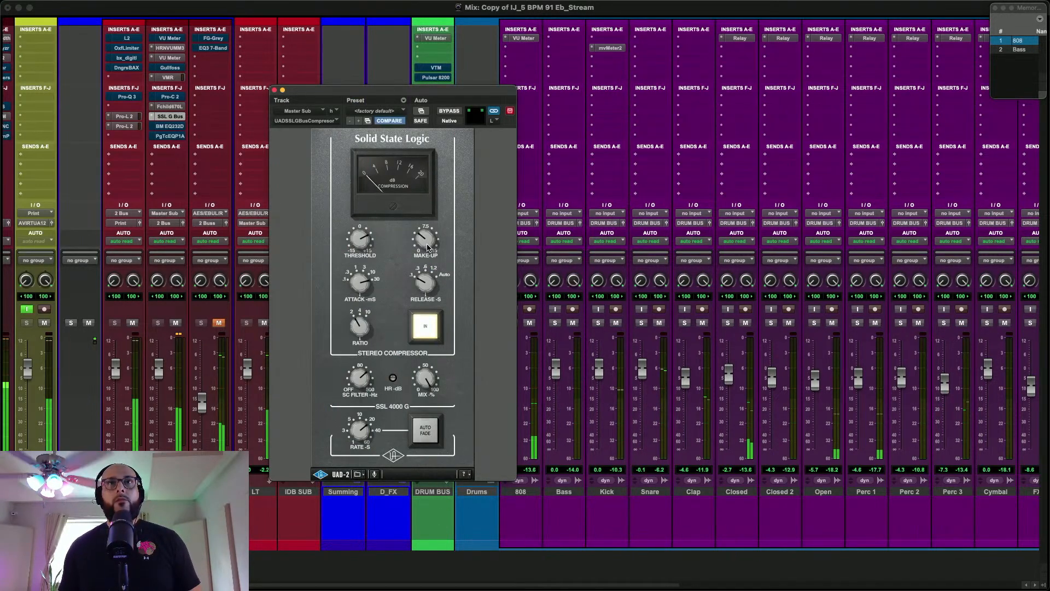
left_click(170, 136)
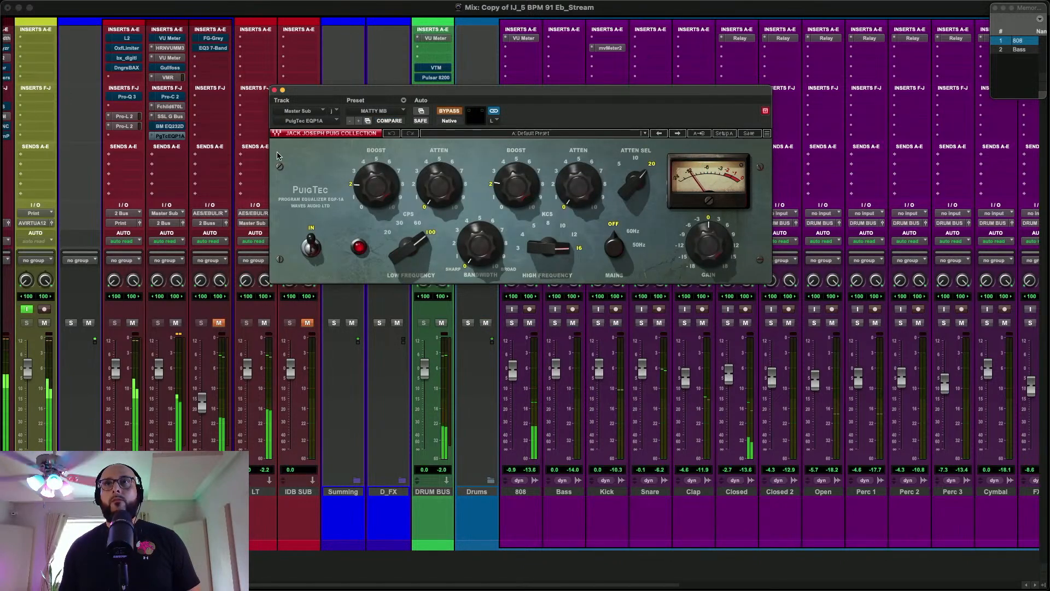
left_click(447, 111)
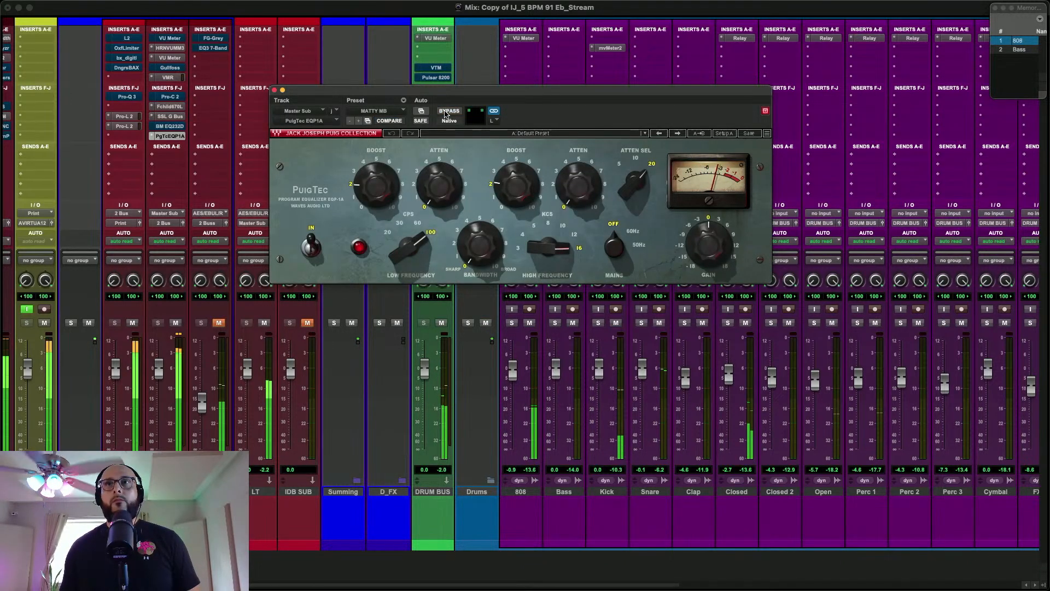
Lower the make-up gain of the Master Sub's SSL G Bus Compressor, checking the resulting level on the PuigTec EQP1A meter
left_click(170, 116)
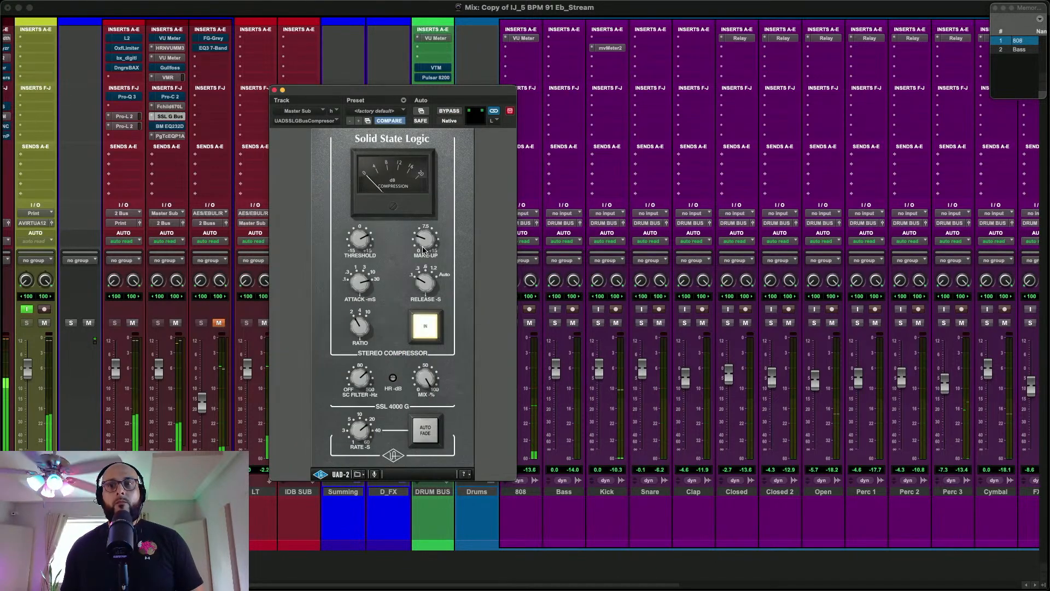
left_click(182, 136)
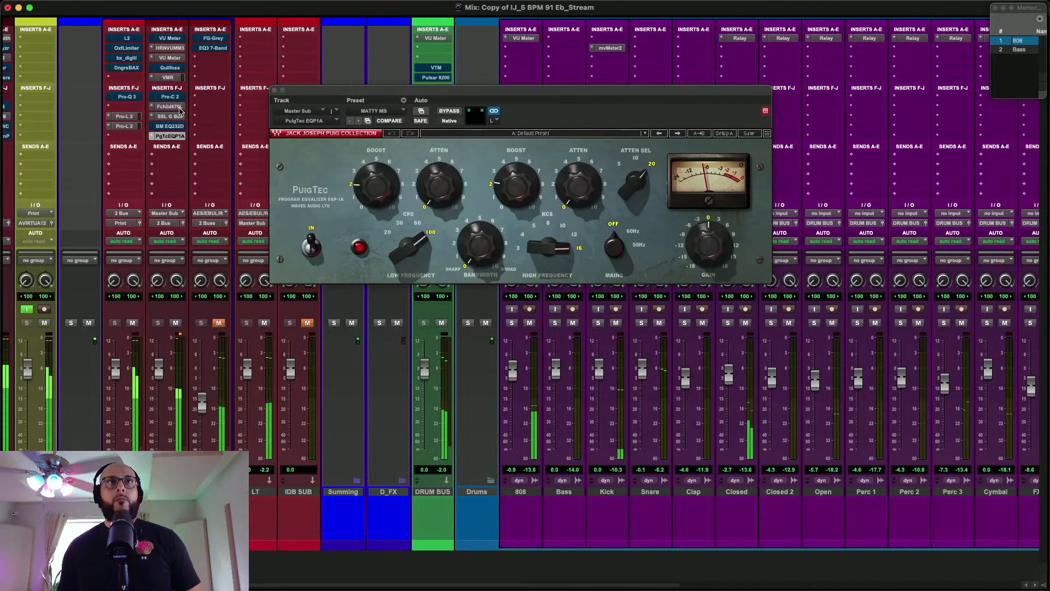
left_click(176, 106)
left_click(172, 117)
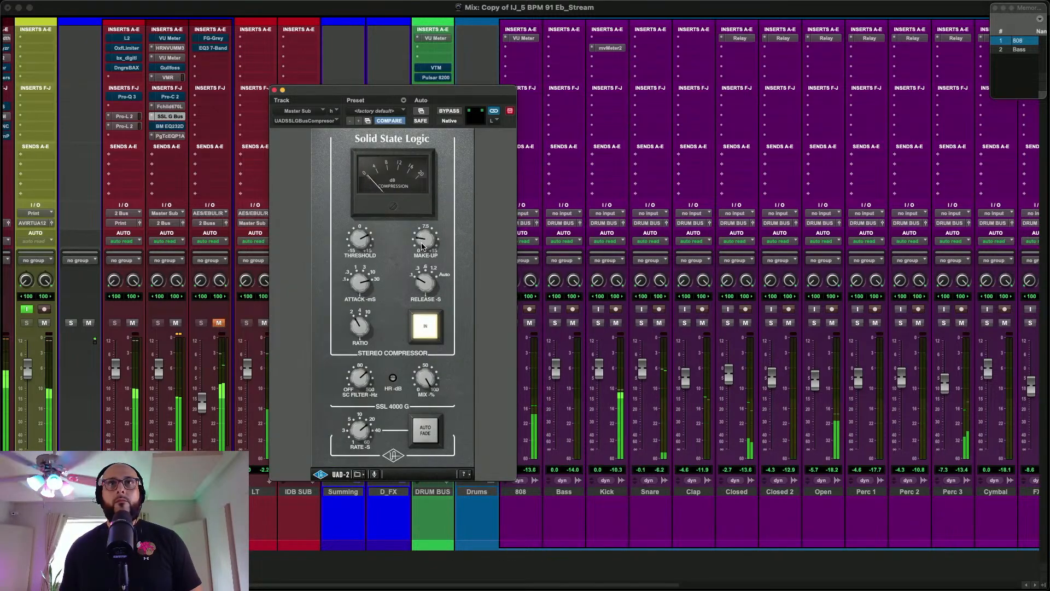
left_click(169, 136)
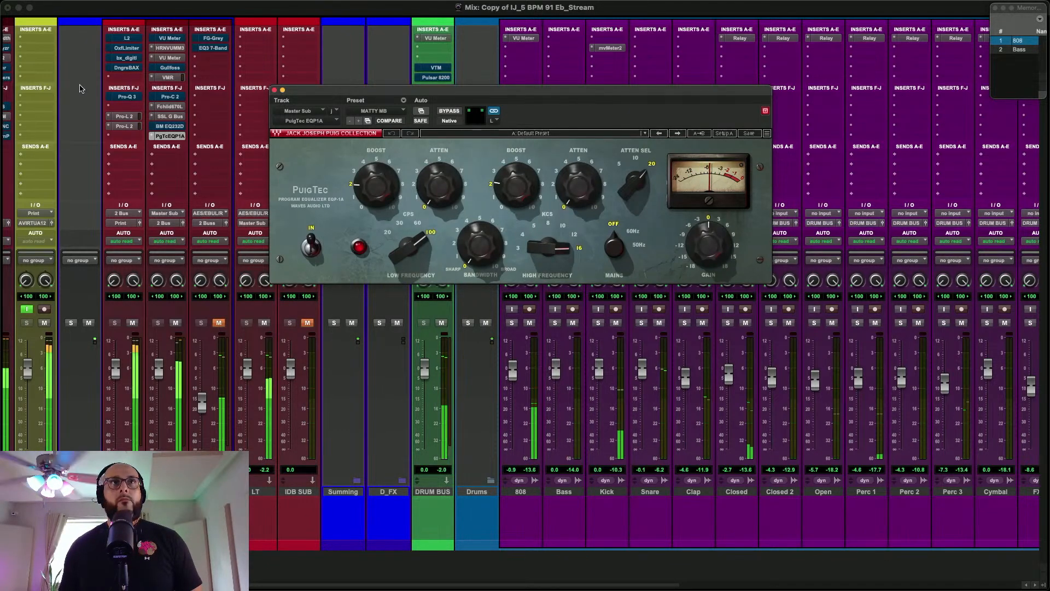
left_click(161, 116)
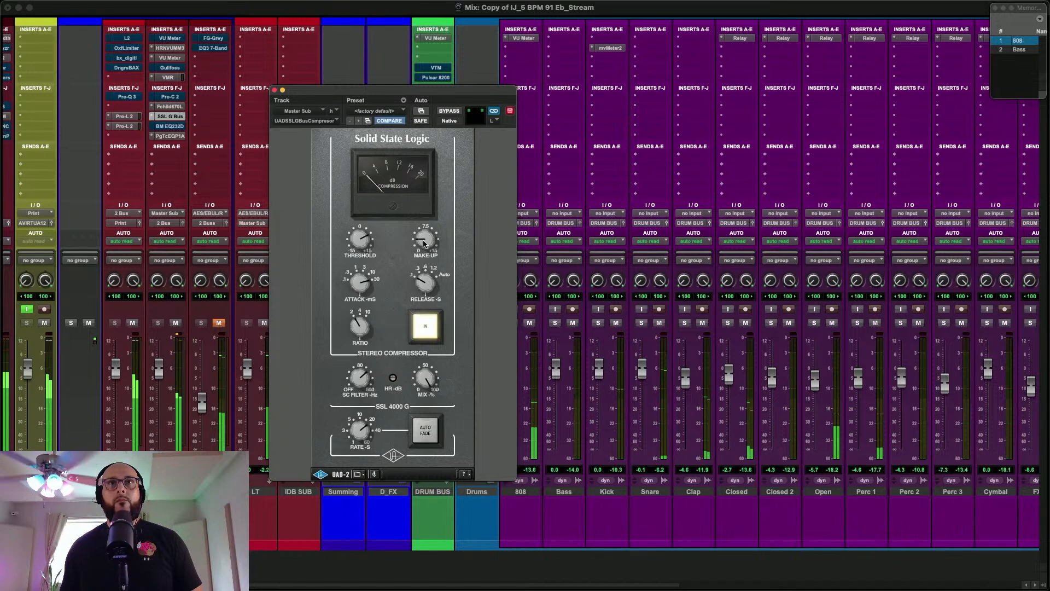
left_click(181, 136)
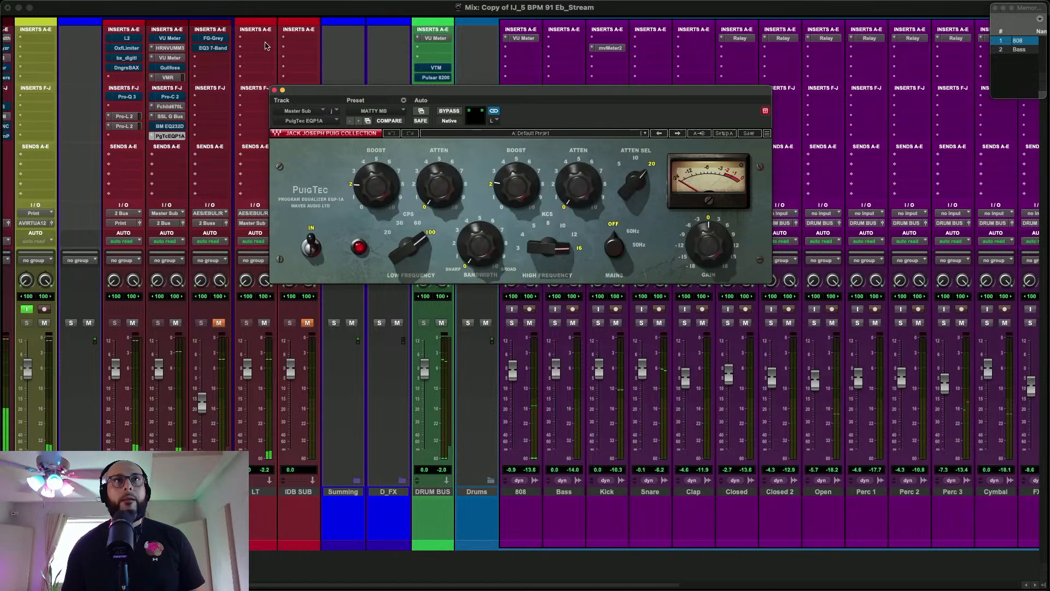
left_click(274, 91)
Play the mix and take the L2 and Oxford Limiter on the 2 BUSS track out of bypass
left_click(127, 37)
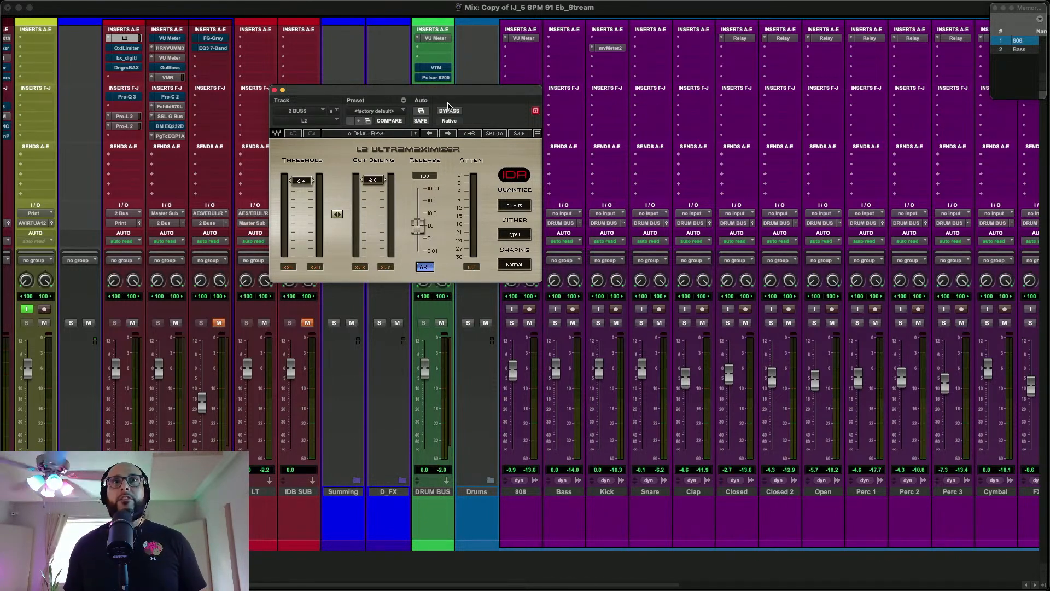
key("space")
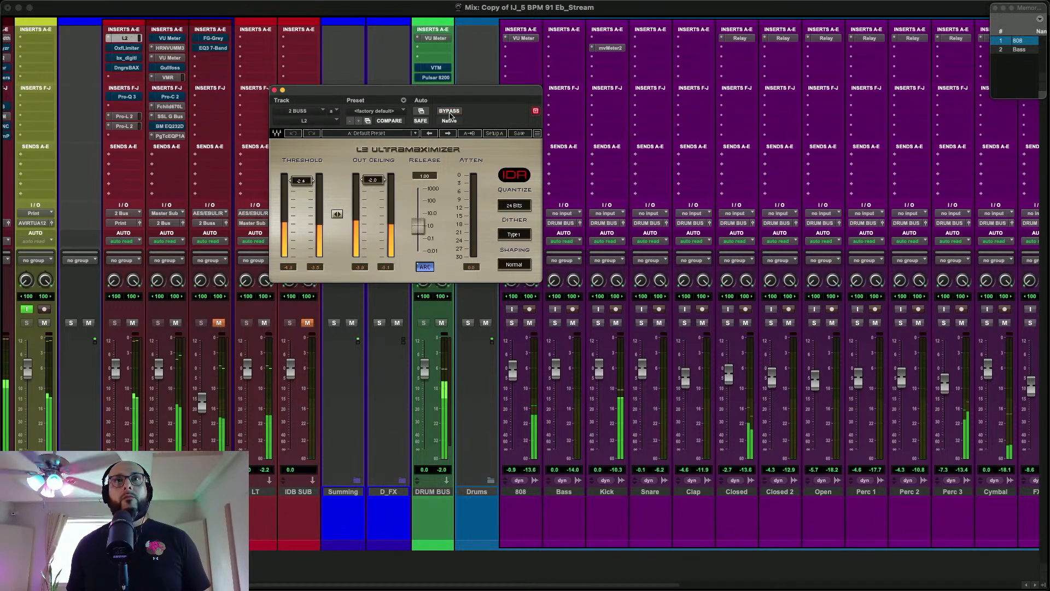
left_click(275, 90)
left_click(131, 49)
left_click(132, 50)
left_click(131, 50)
left_click(450, 111)
left_click(275, 90)
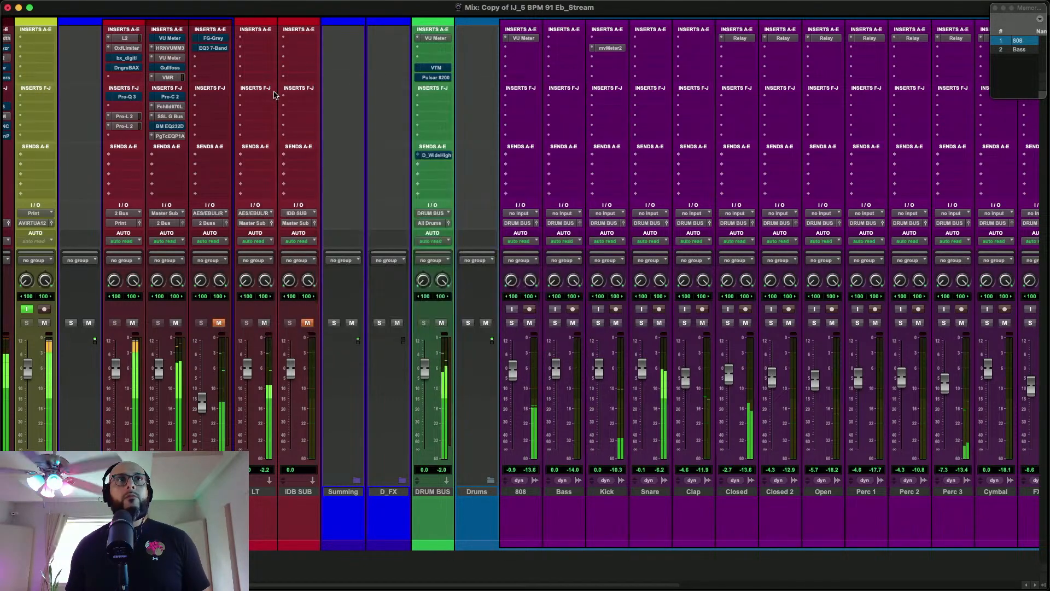
Take the 2 BUSS track's bx_digital V3 and Dangerous BAX equalizers out of bypass and close their windows
left_click(129, 57)
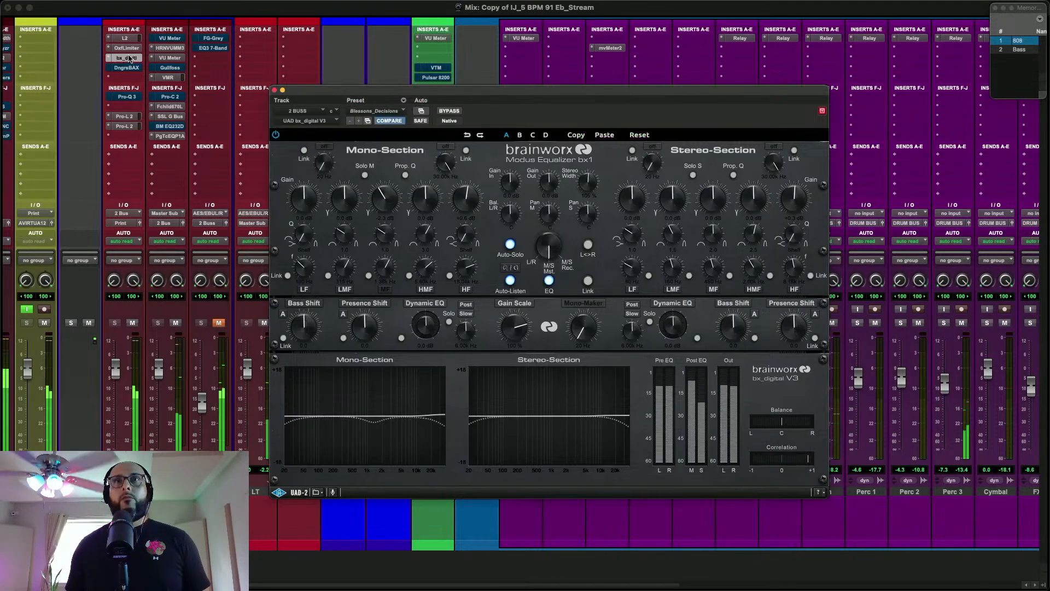
left_click(129, 57)
left_click(126, 67)
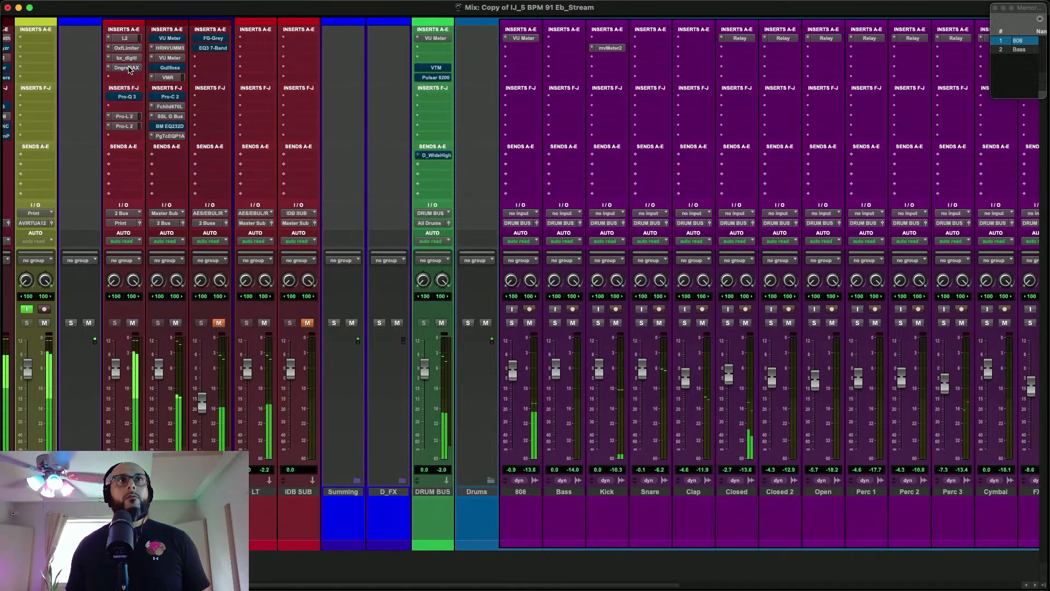
left_click(275, 90)
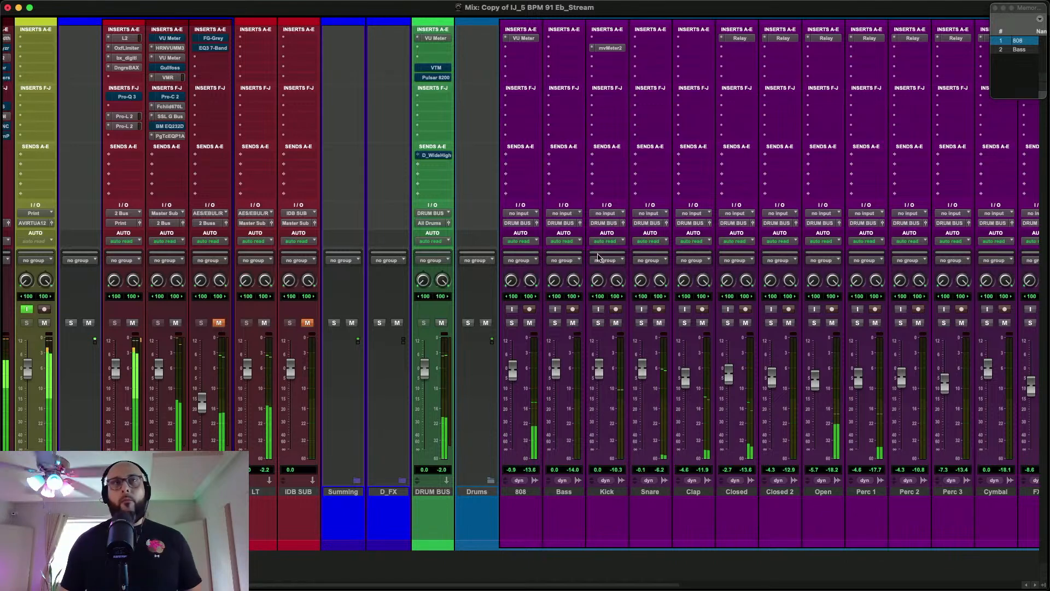
Take the Master Sub's Gullfoss out of bypass and close its window
scroll(525, 268, "left", 2)
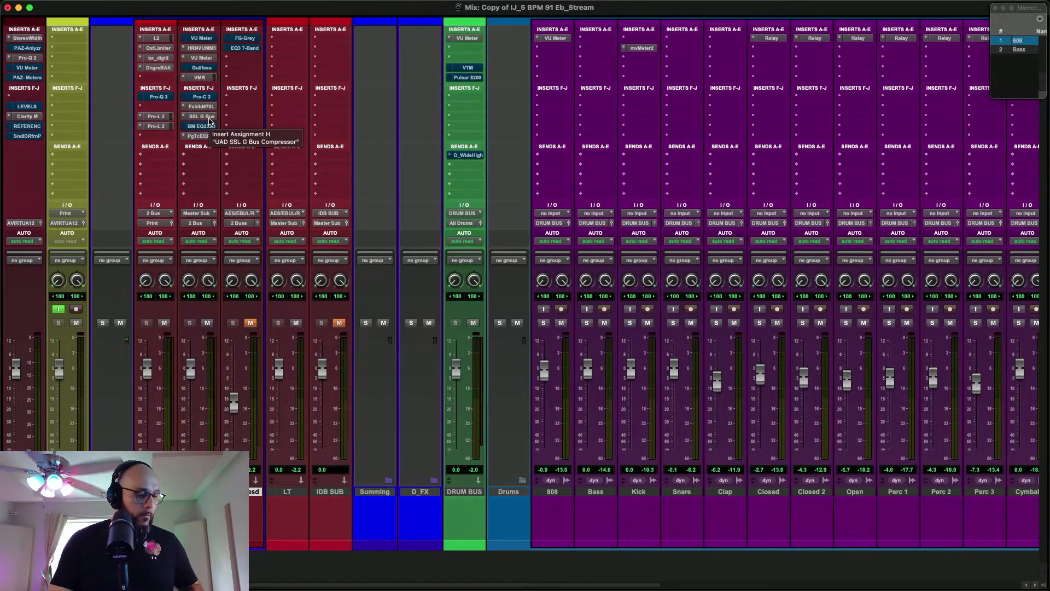
left_click(200, 68)
left_click(453, 111)
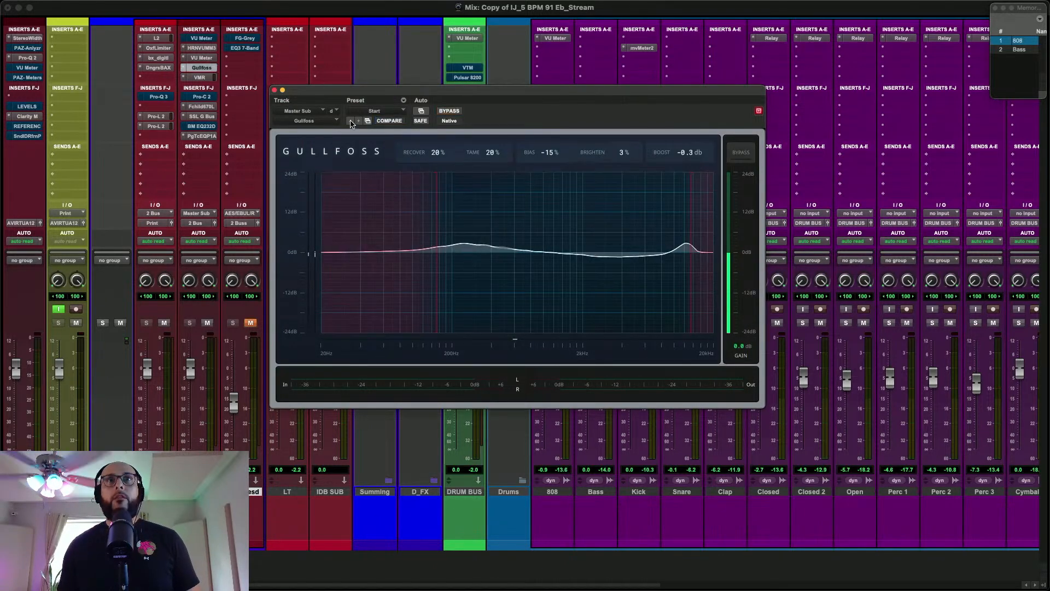
left_click(739, 157)
left_click(449, 111)
left_click(274, 90)
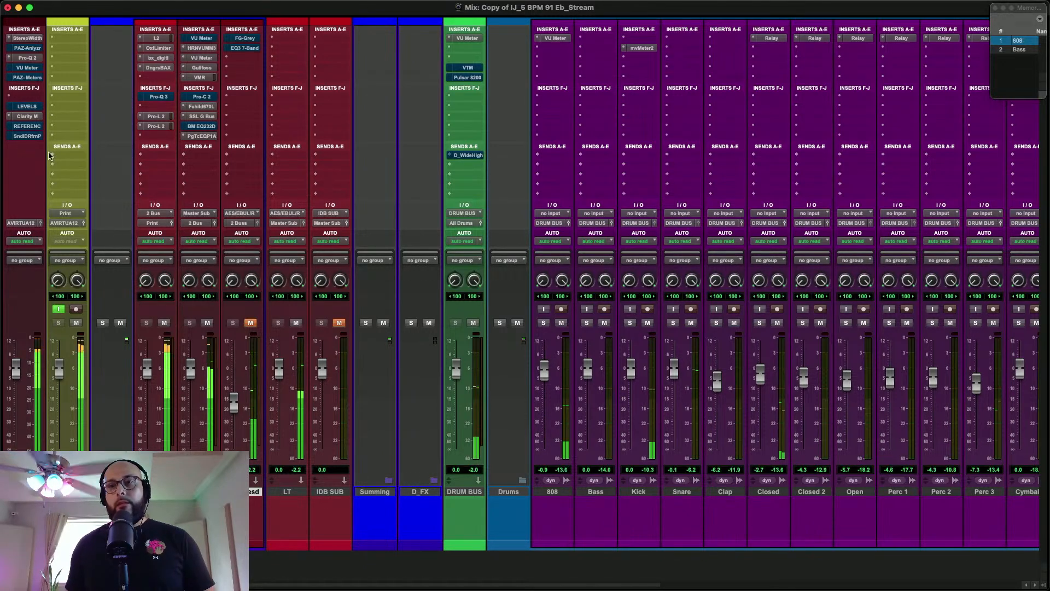
Measure the mix's loudness with the Master track's LEVELS meter, restarting the integrated LUFS reading during playback
left_click(29, 106)
left_click_drag(473, 94, 787, 87)
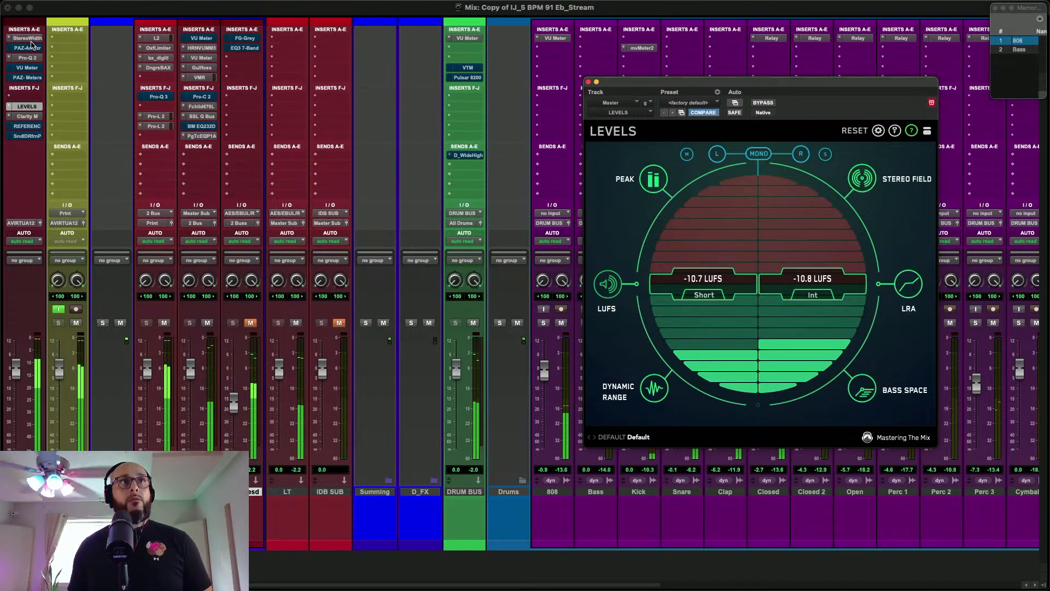
left_click(813, 292)
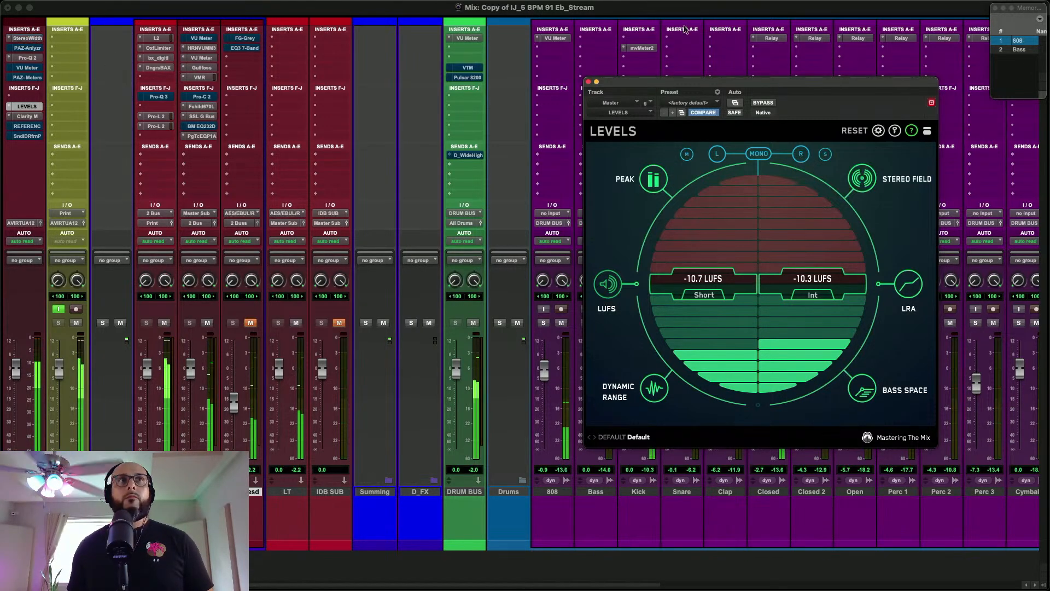
left_click(589, 82)
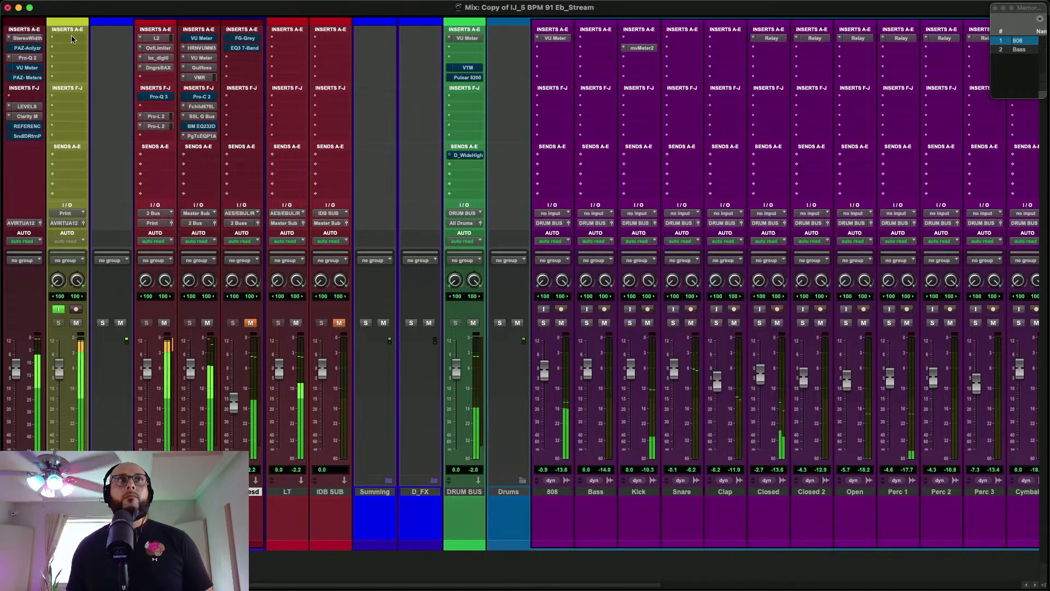
Examine the mix's frequency spectrum in the Master track's Pro-Q 2 and move its window clear of the DRUM BUS inserts
left_click(34, 58)
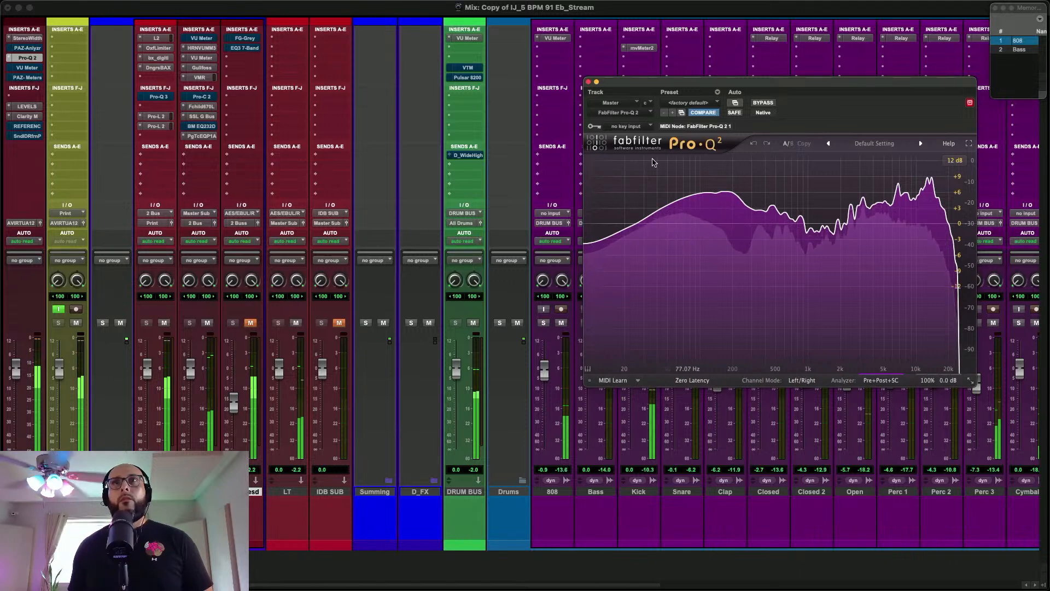
left_click_drag(586, 96, 184, 76)
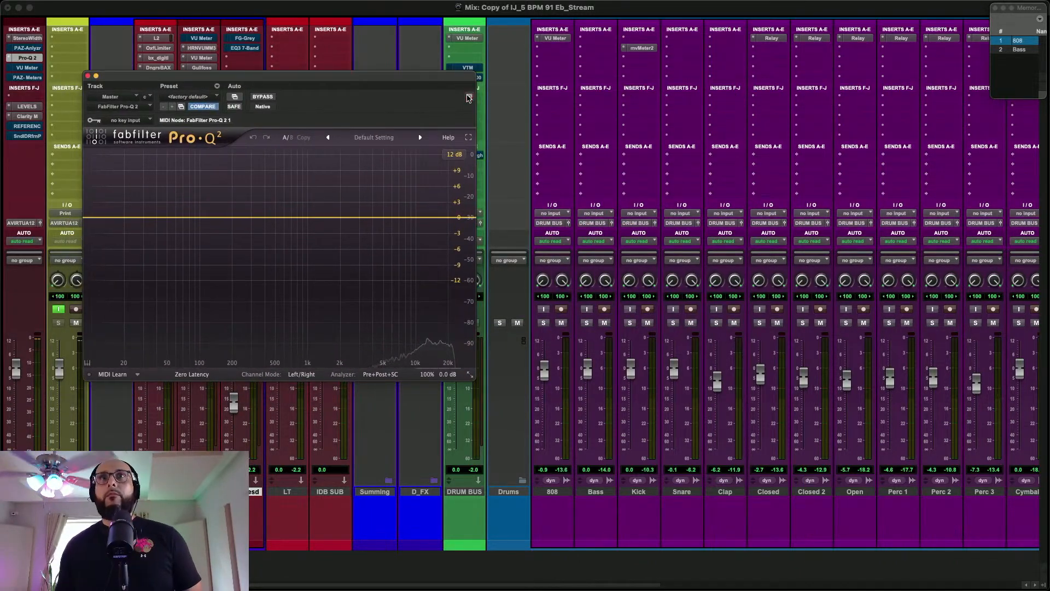
left_click_drag(454, 79, 392, 75)
Inspect the DRUM BUS track's Virtual Tape Machines plug-in and close its window
left_click(468, 67)
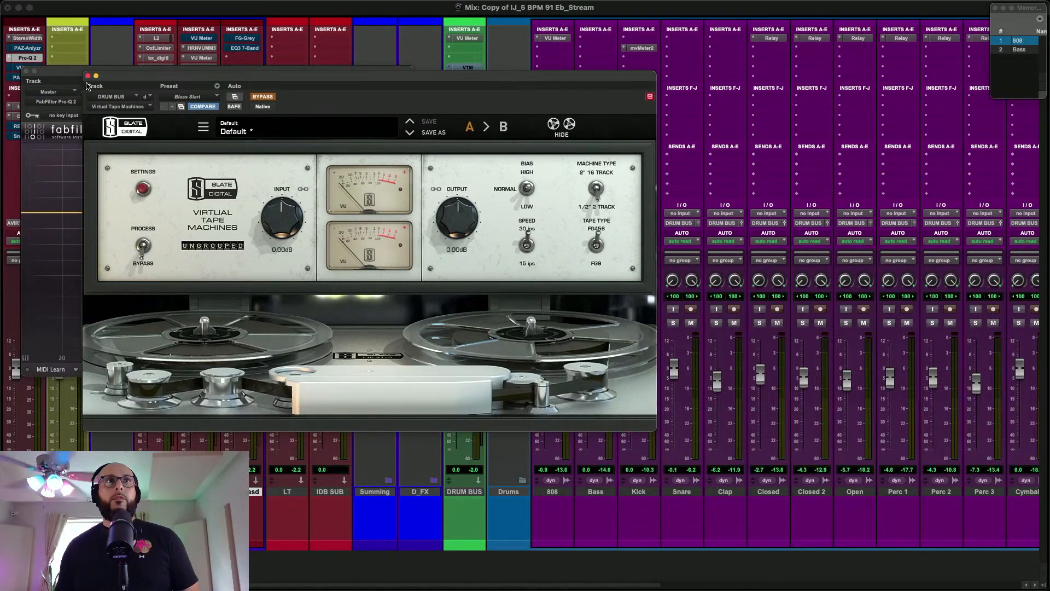
left_click(89, 76)
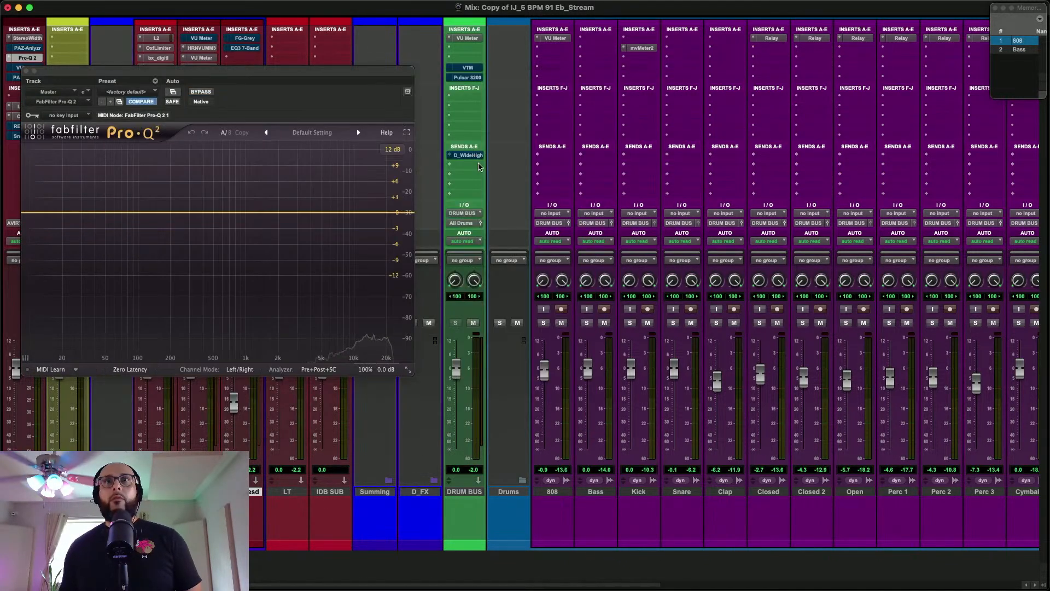
Play the 808 and Kick tracks soloed together to examine their combined low end in the Master's Pro-Q 2, and unsolo the 808
left_click(544, 323)
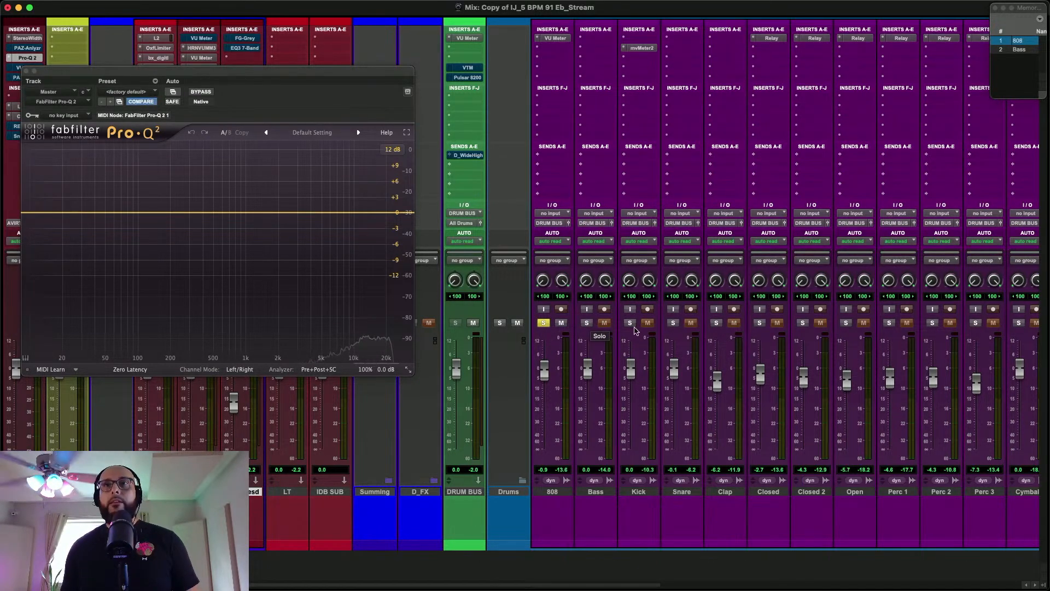
key("space")
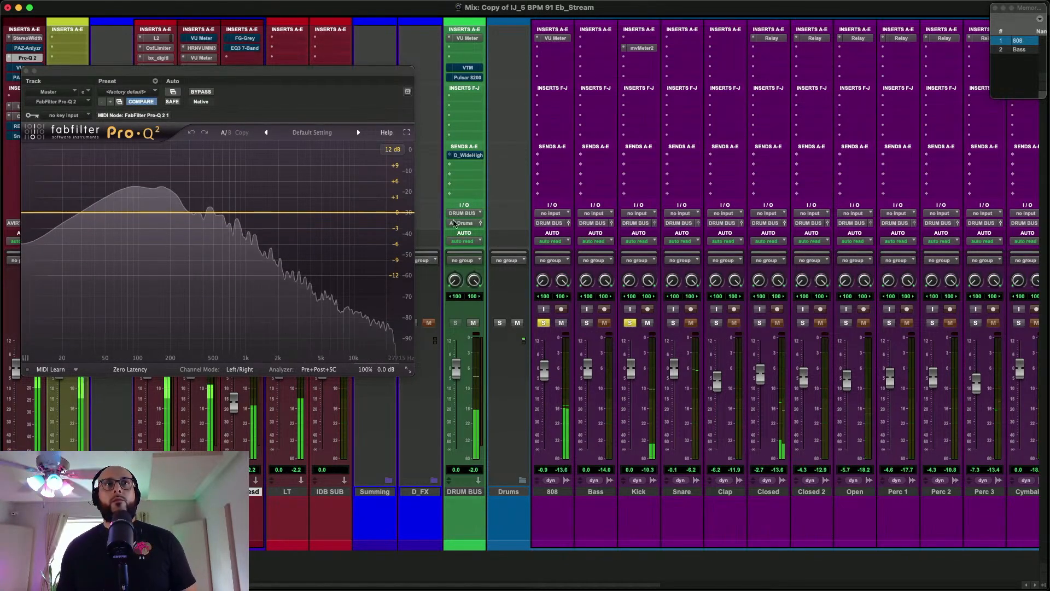
left_click(543, 323)
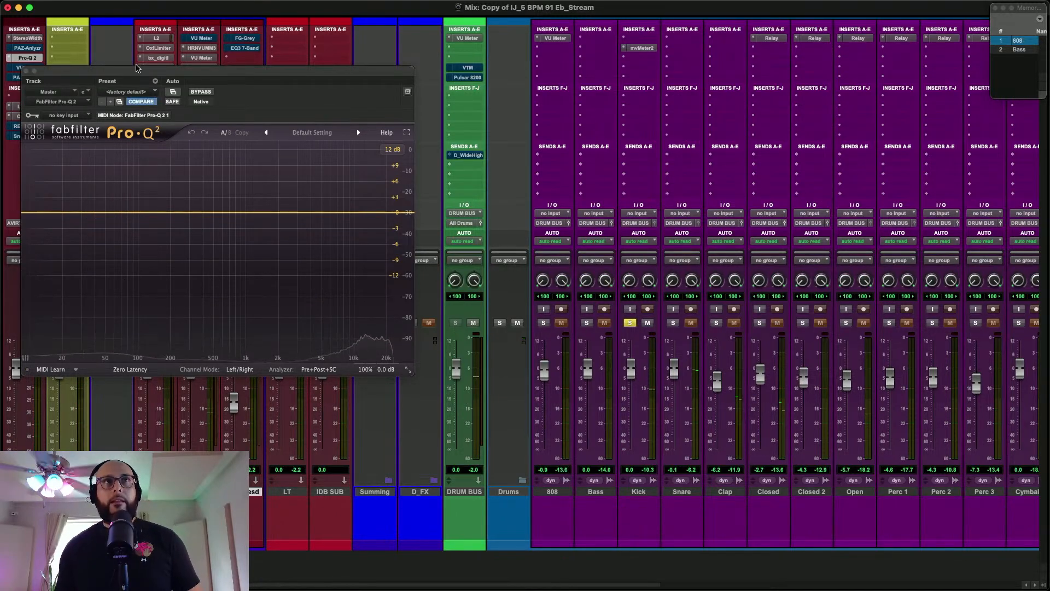
Move the Pro-Q 2 window clear of the drum tracks and play the soloed Kick to examine its spectrum
left_click_drag(137, 74, 399, 109)
key("F4")
key("Escape")
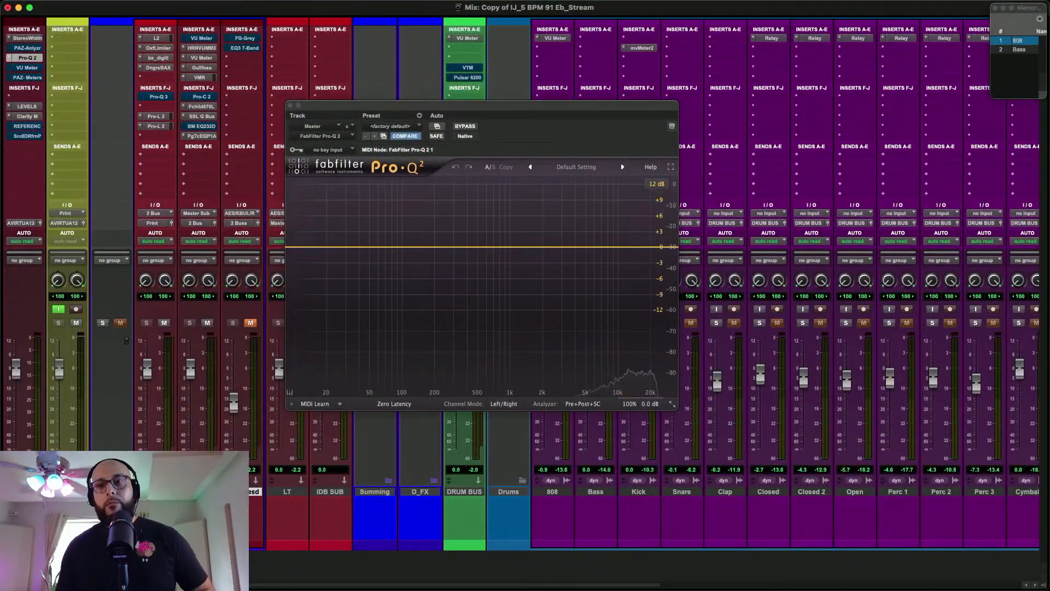
left_click_drag(452, 114, 258, 59)
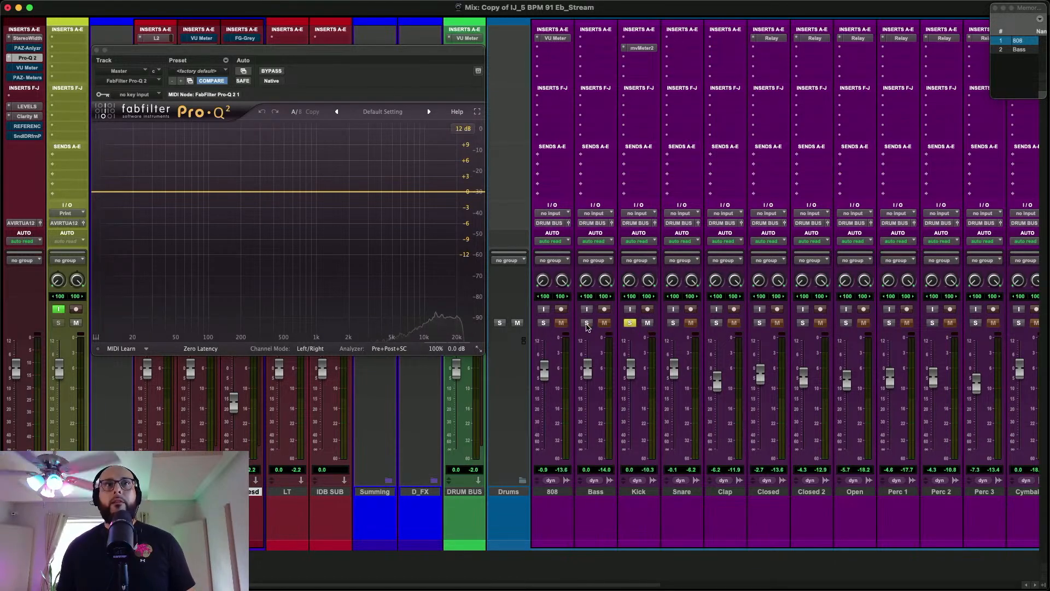
key("space")
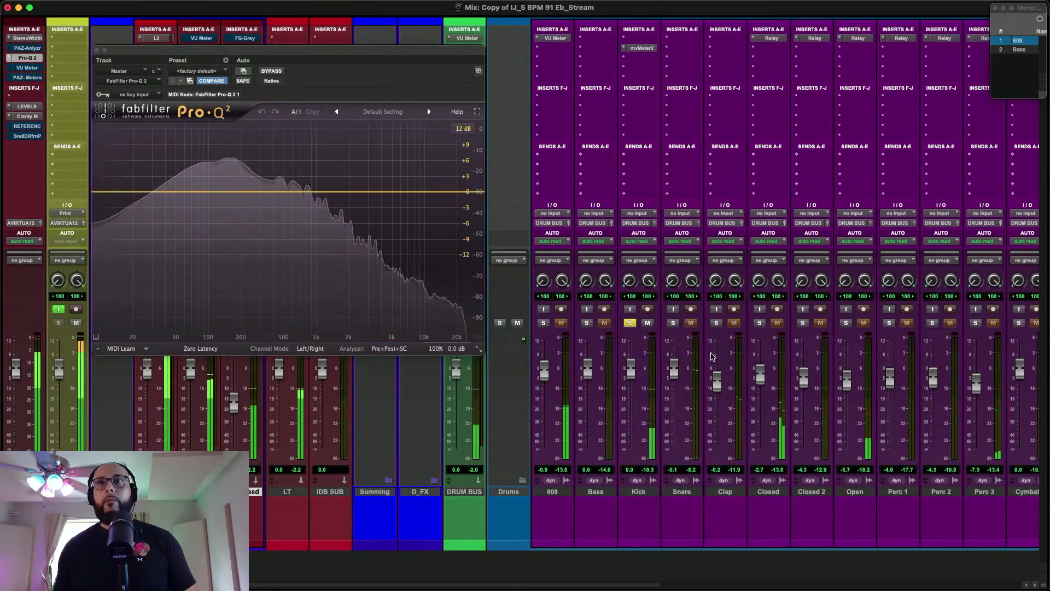
Solo the 808 instead of the Kick, examine its spectrum in Pro-Q 2, and stop playback
left_click(630, 323)
left_click(544, 323)
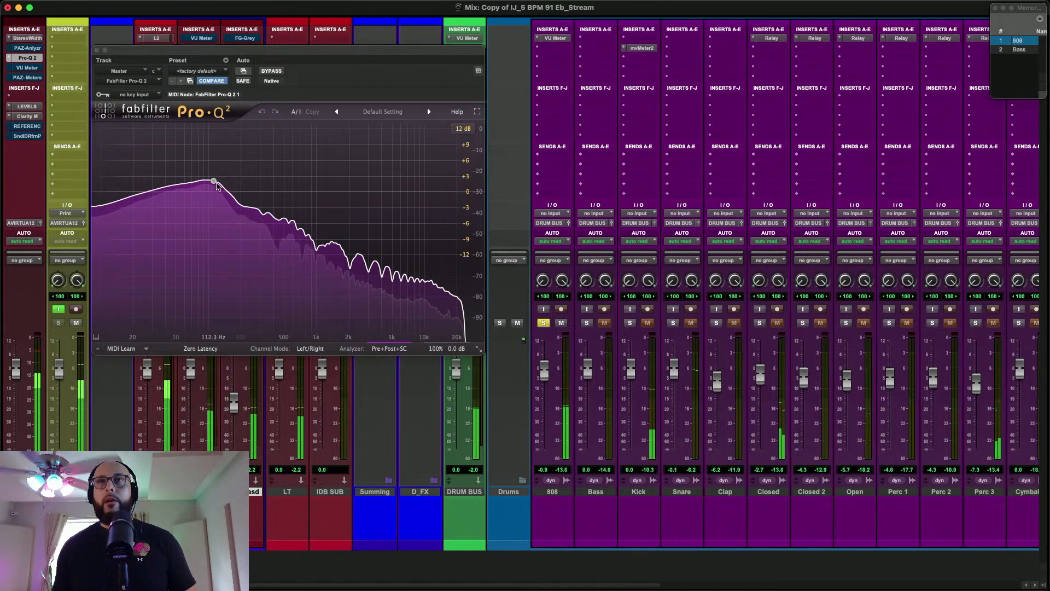
key("space")
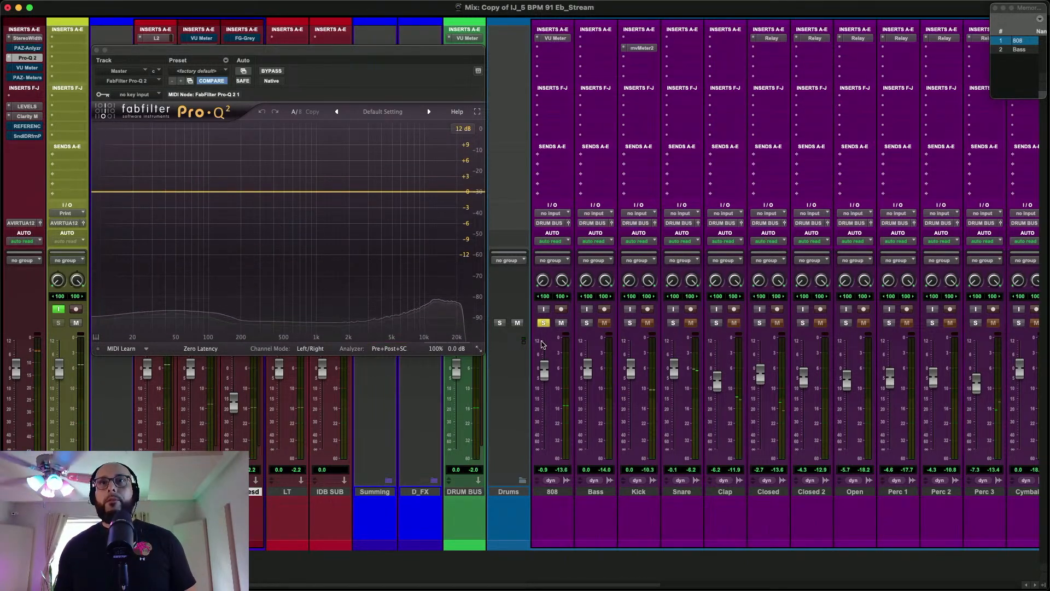
Remove the mvMeter2 insert from the Kick track and the VU Meter insert from the 808 track
left_click(623, 47)
left_click(637, 10)
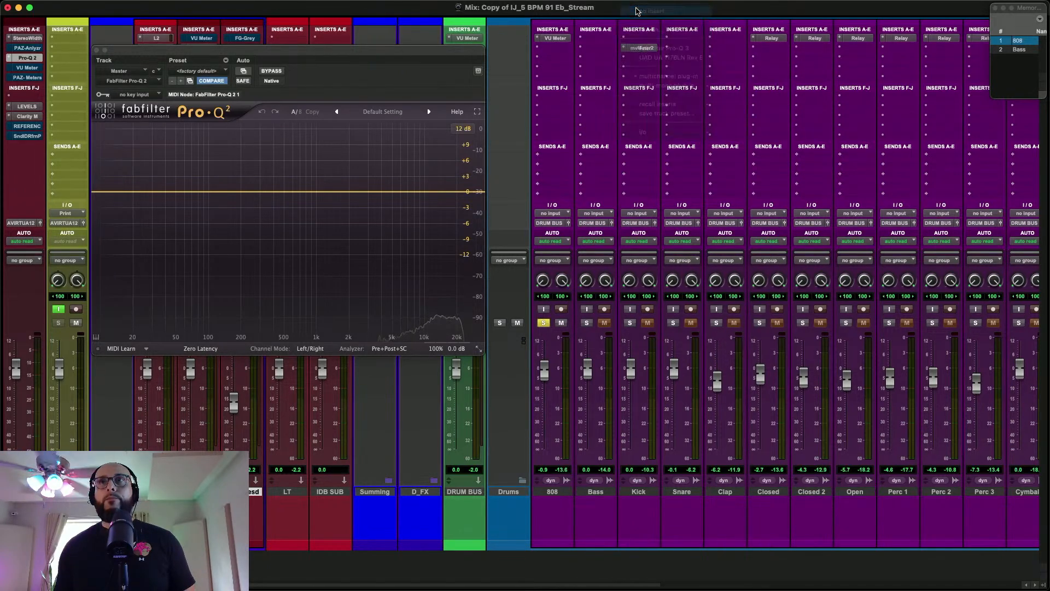
left_click(536, 38)
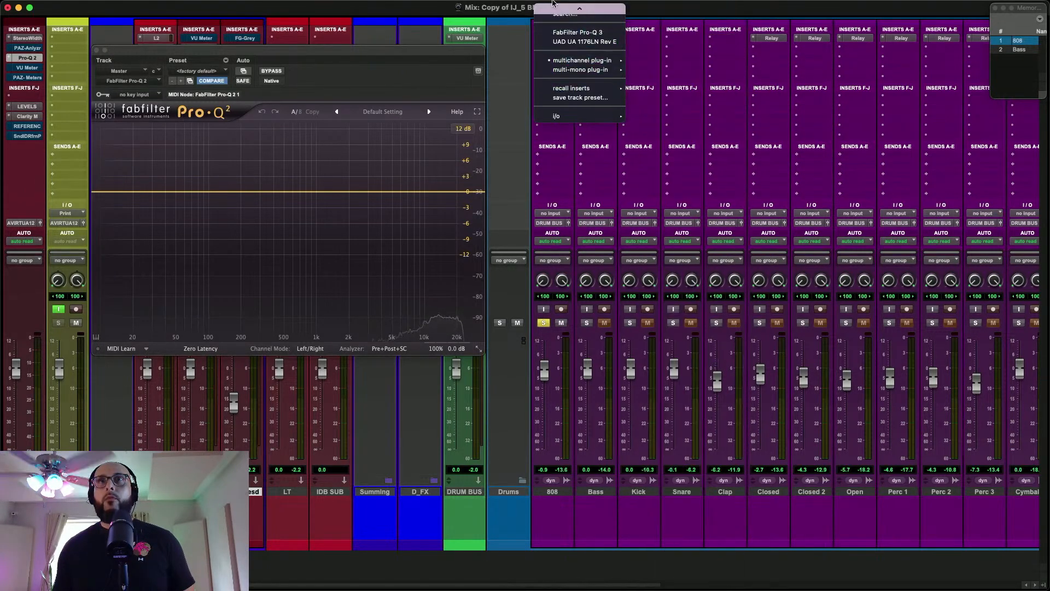
left_click(644, 55)
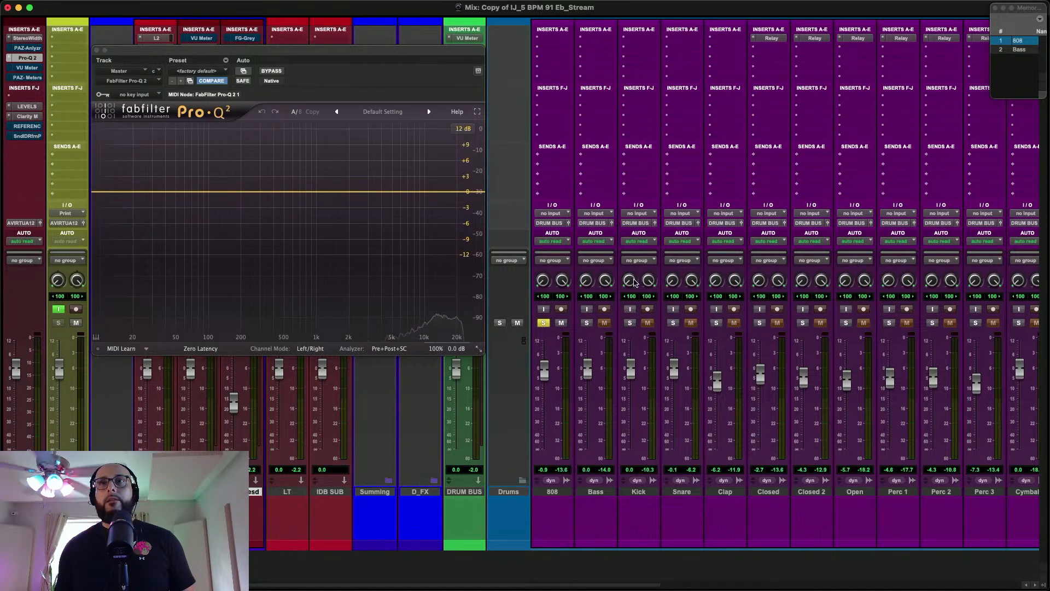
Insert the UAD Pultec-Pro Legacy equalizer in the Kick track's first insert slot
left_click(635, 38)
type("pul")
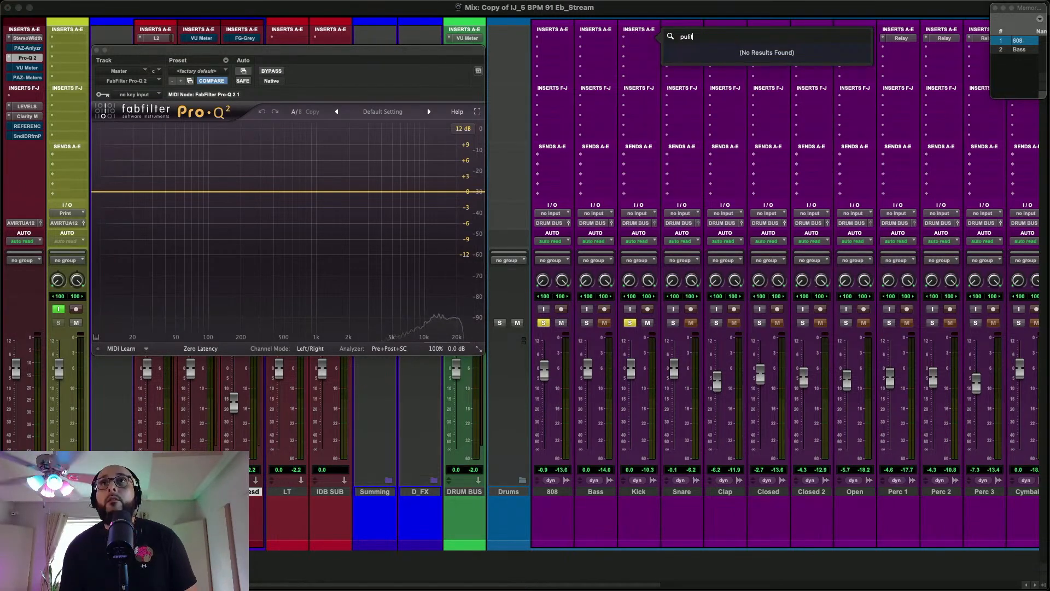
type("t")
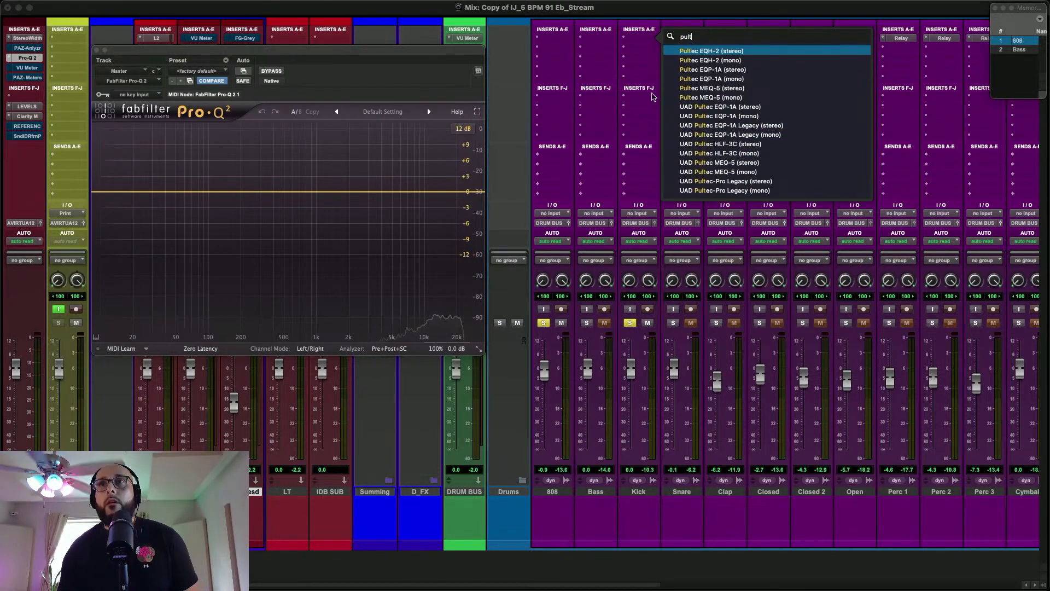
left_click(719, 186)
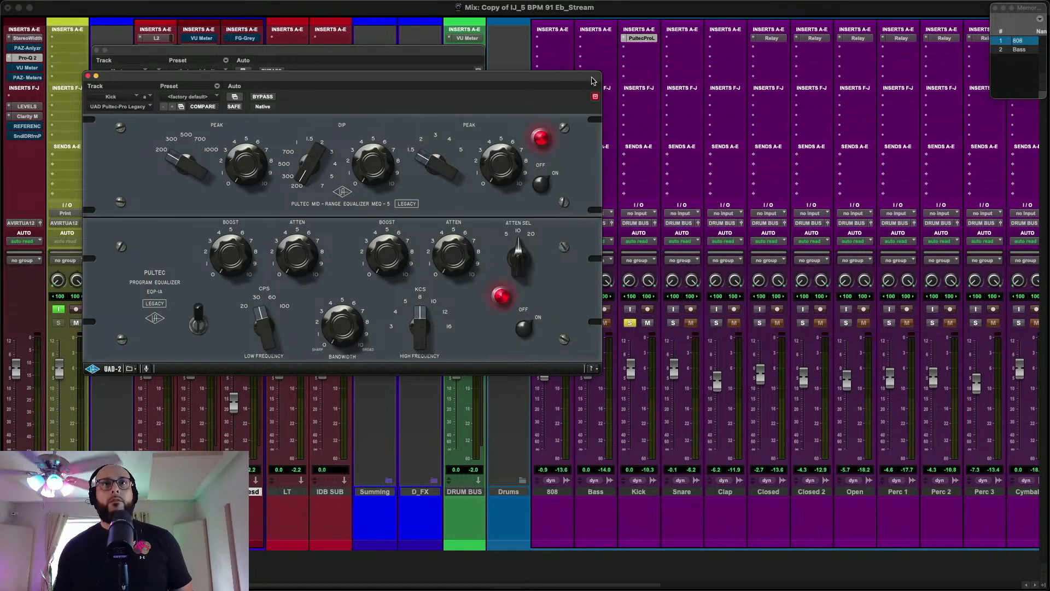
Replace the Kick track's Pultec-Pro Legacy with the stereo UAD Pultec EQP-1A Legacy equalizer
left_click(623, 38)
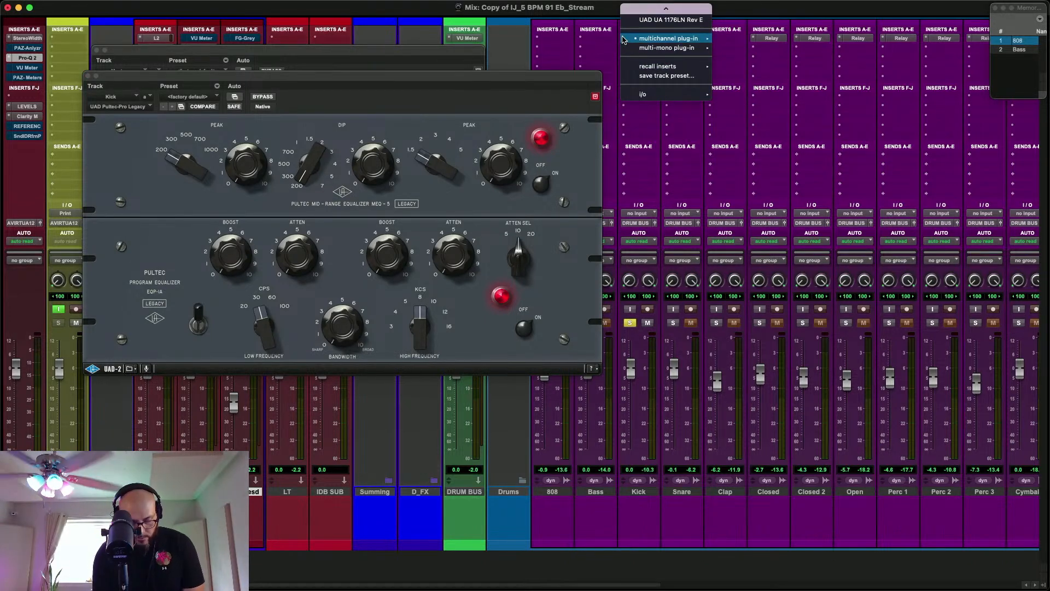
left_click(624, 39)
left_click(623, 39)
type("puli")
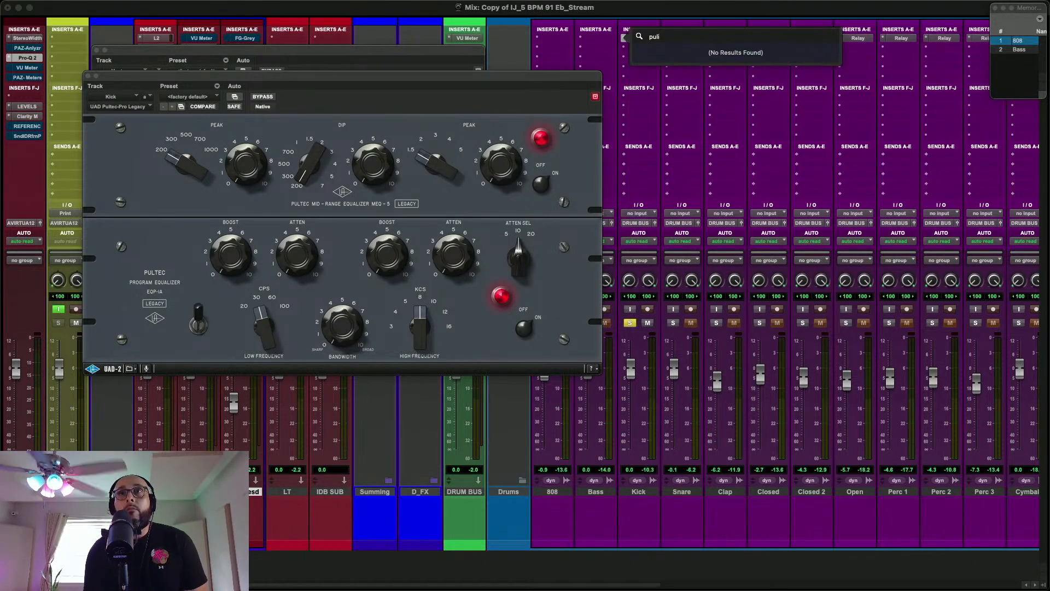
key("BackSpace")
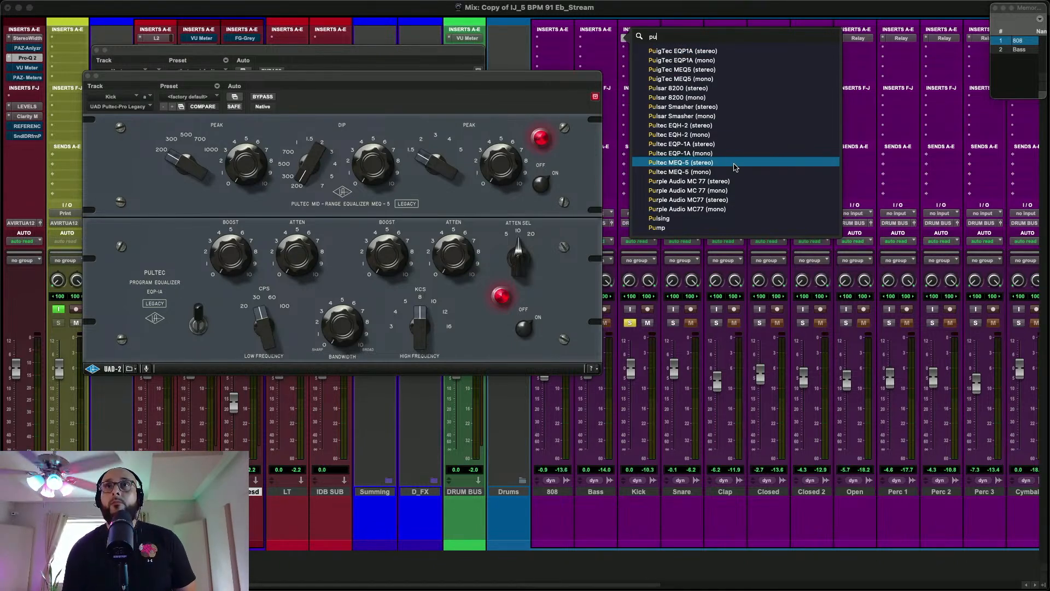
type("l")
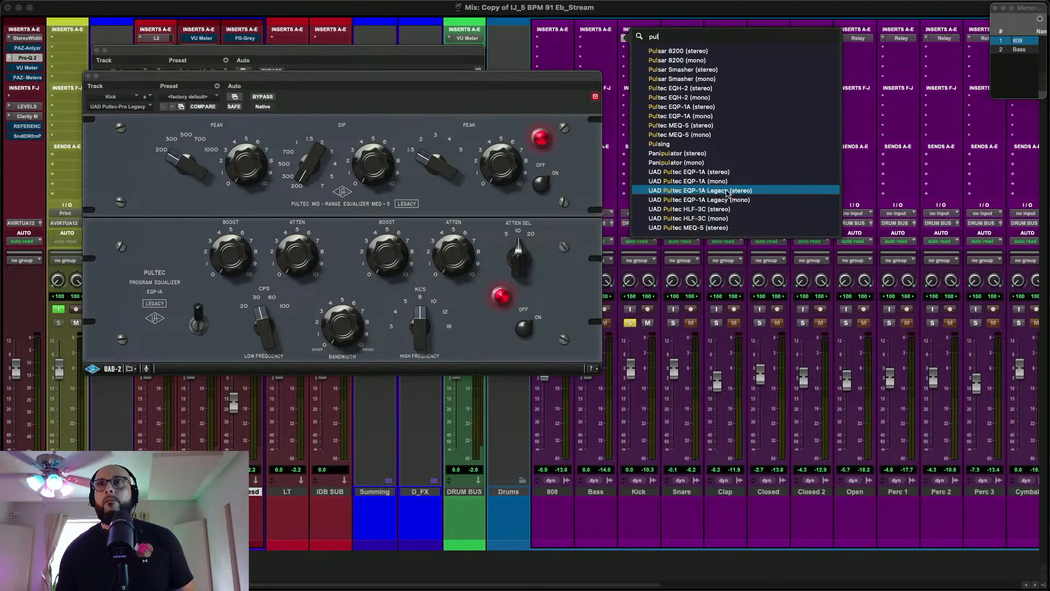
left_click(727, 191)
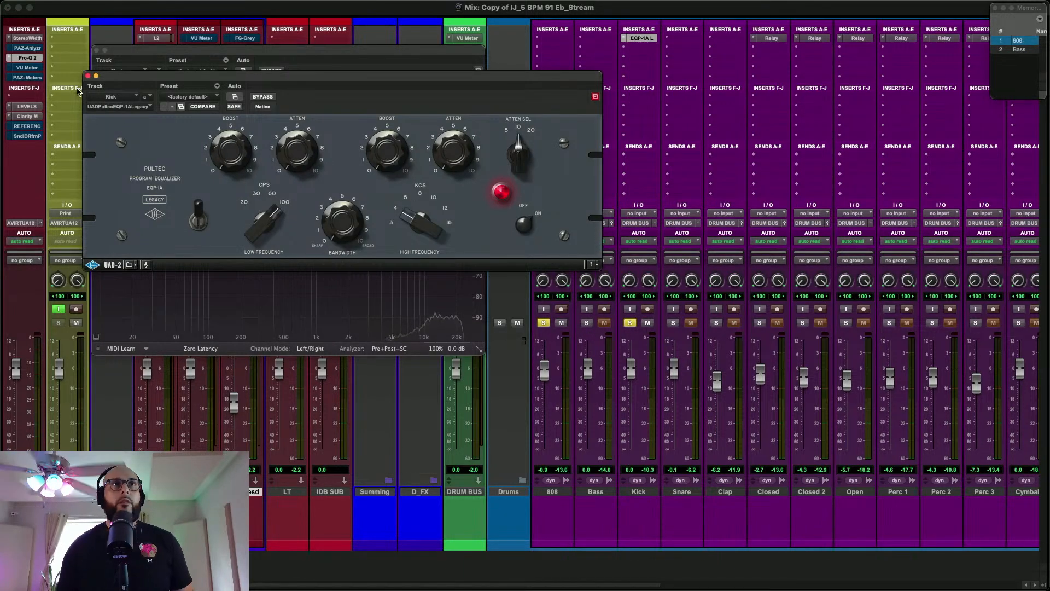
Copy the Kick track's EQP-1A Legacy insert to the 808 track, moving the plug-in window clear of the inserts
left_click_drag(140, 81, 529, 181)
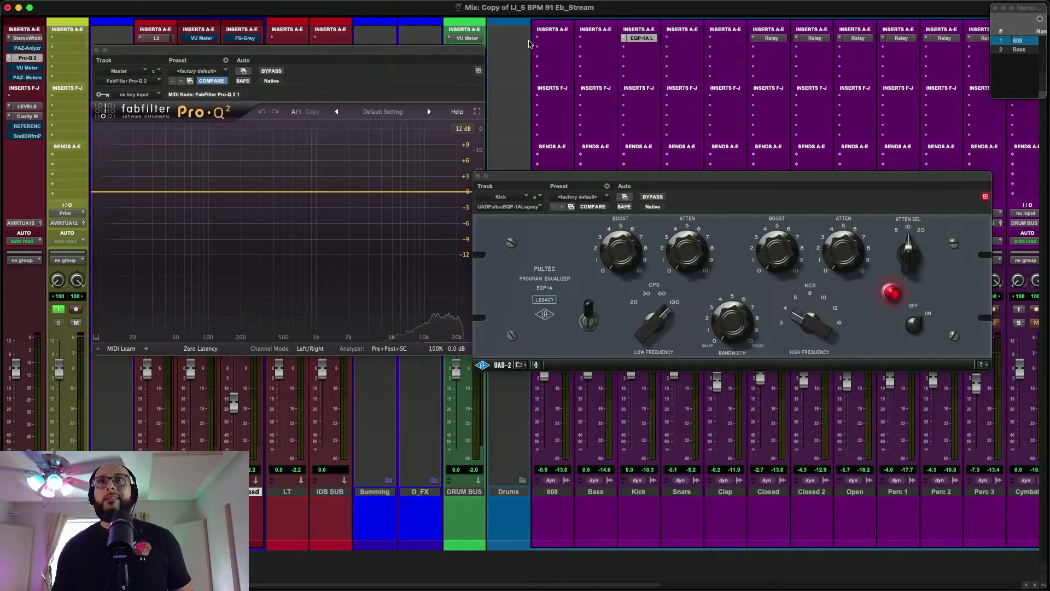
left_click_drag(540, 43, 540, 43)
left_click_drag(668, 179, 345, 172)
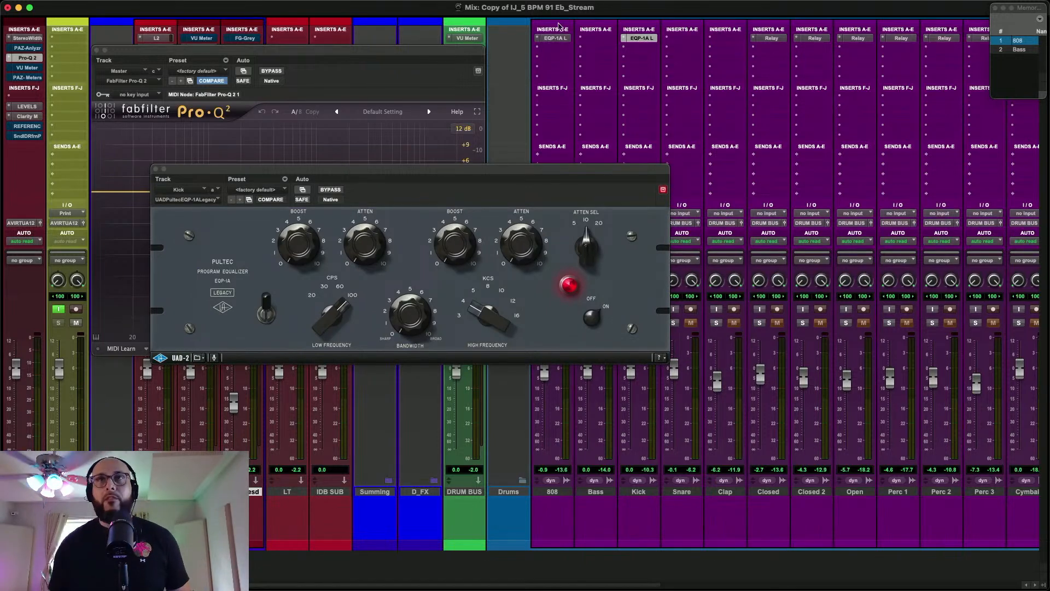
Set the Kick EQP-1A's low frequency to 30 CPS and slightly raise the low-frequency attenuation on the 808's EQP-1A
left_click(641, 47)
left_click(642, 46)
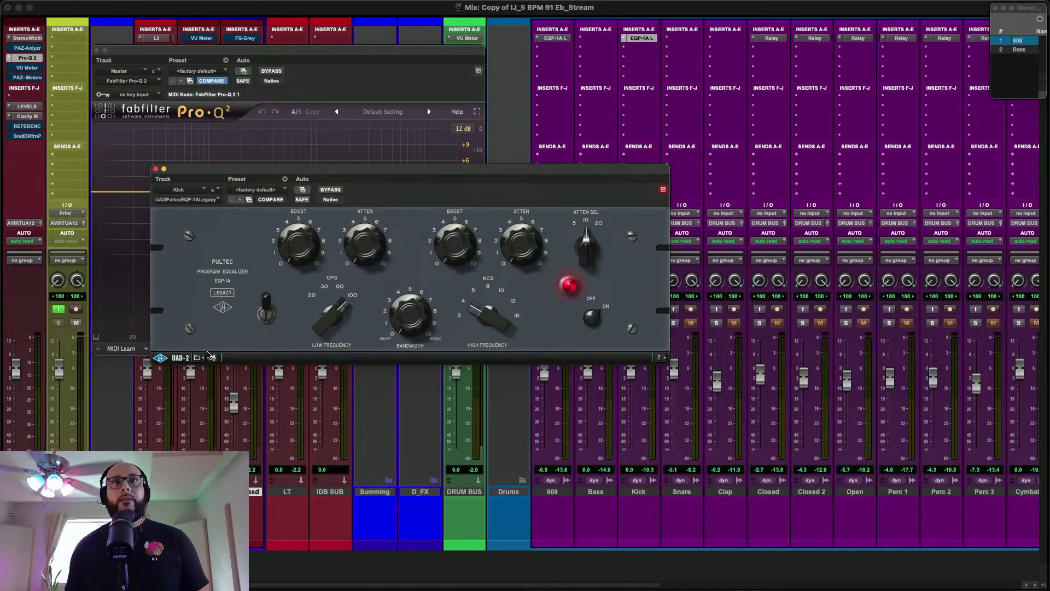
left_click_drag(338, 312, 336, 388)
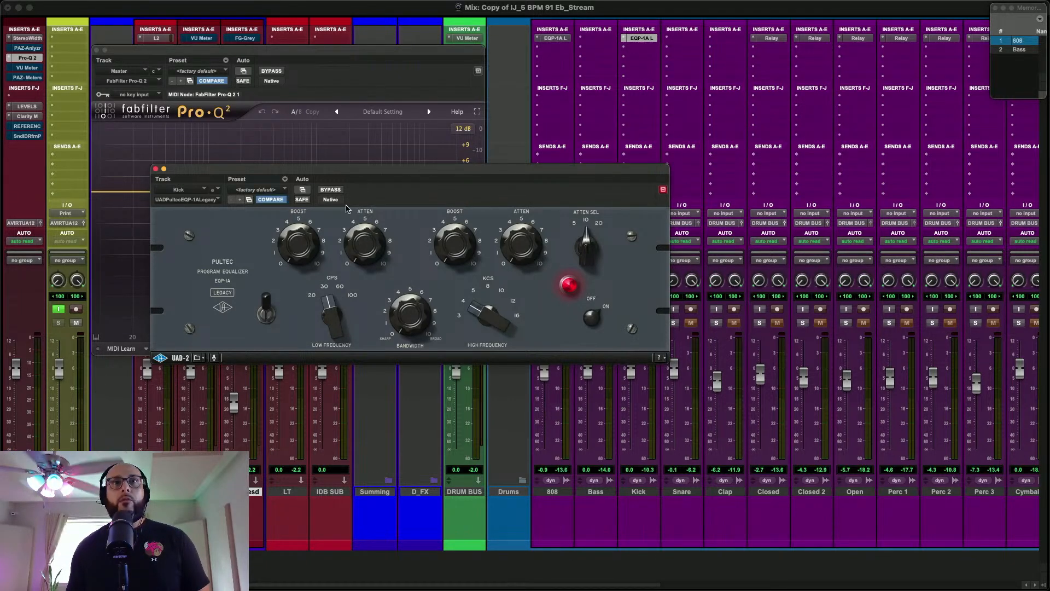
left_click(550, 39)
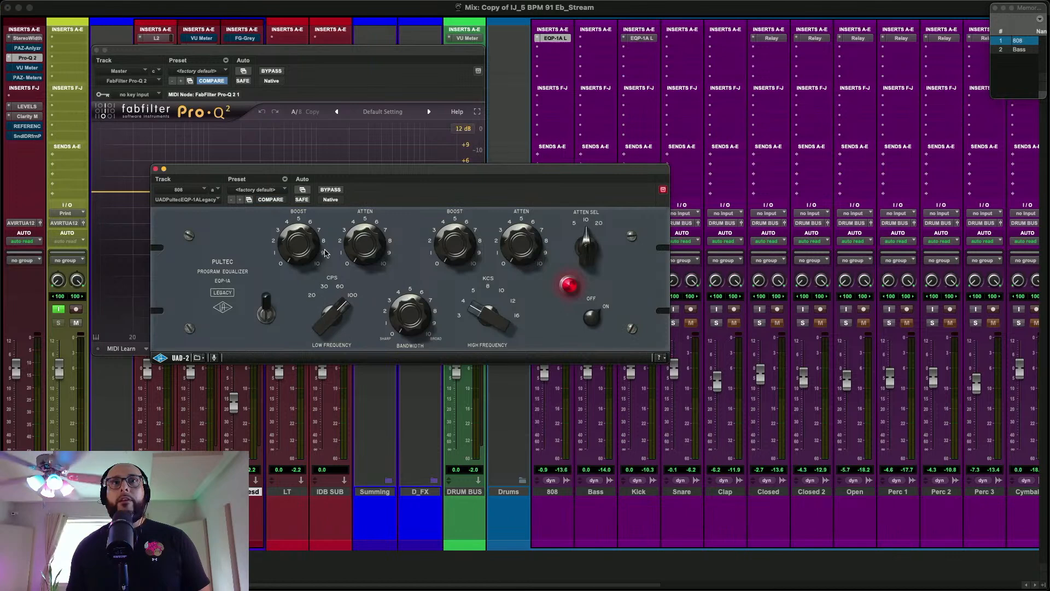
left_click_drag(331, 340, 332, 316)
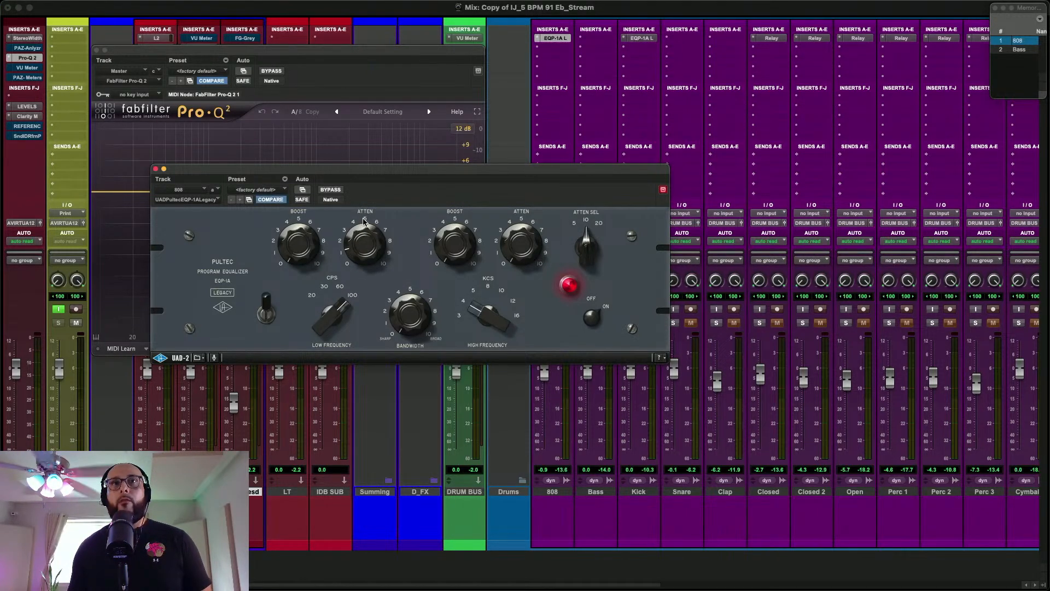
Compare the soloed Kick and 808 during playback with the 808's EQP-1A bypassed and engaged, and close its window
left_click(650, 38)
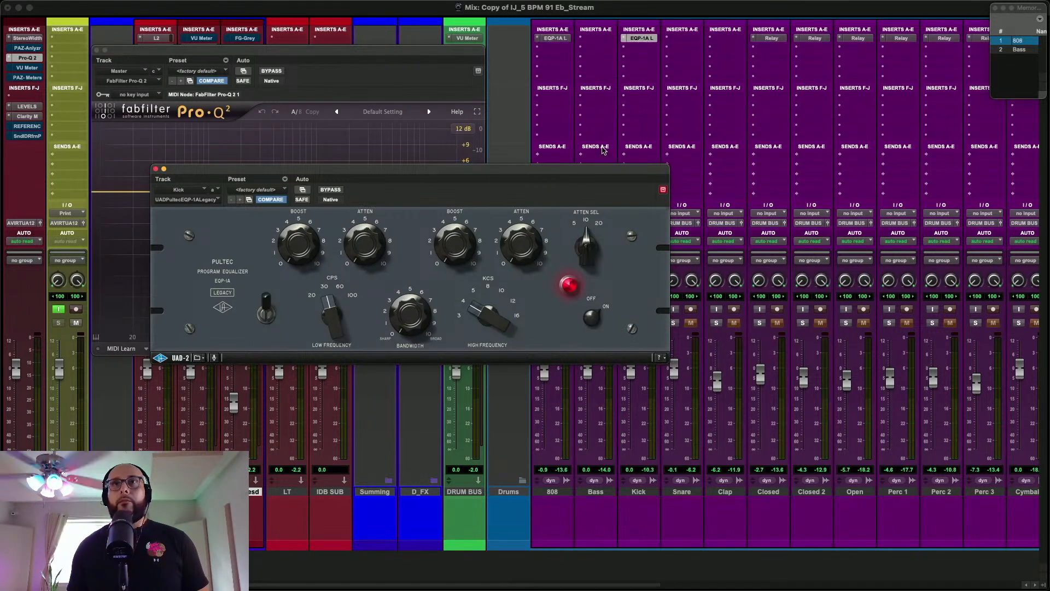
left_click_drag(606, 175, 442, 173)
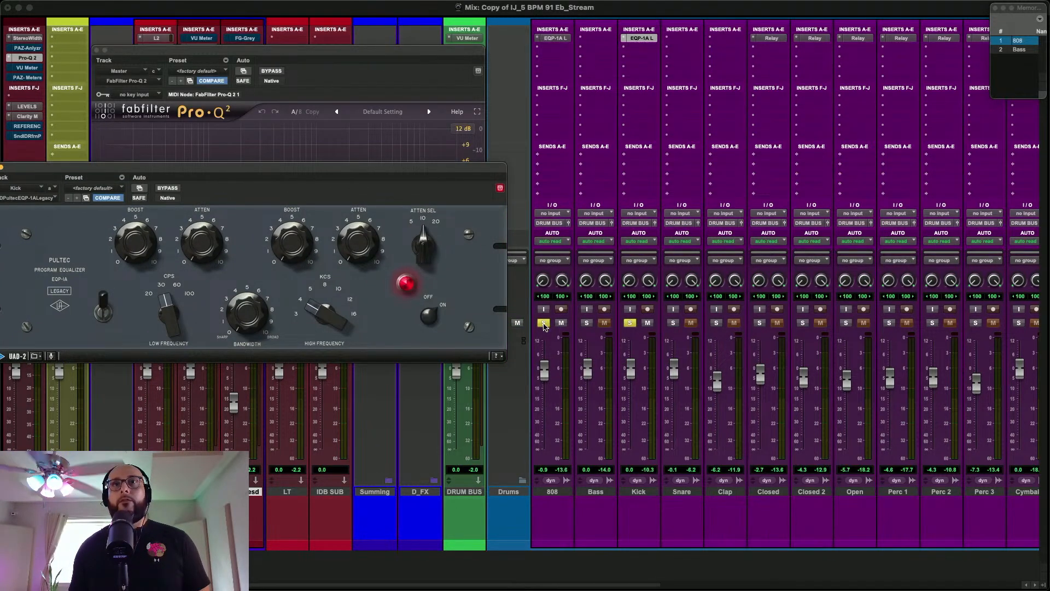
left_click(650, 39)
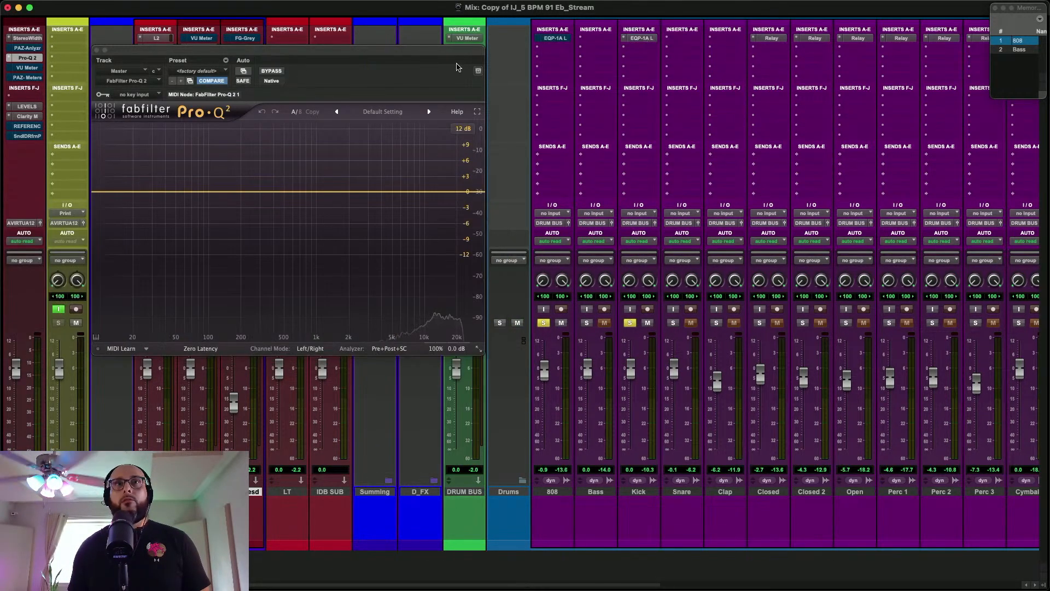
left_click(644, 37)
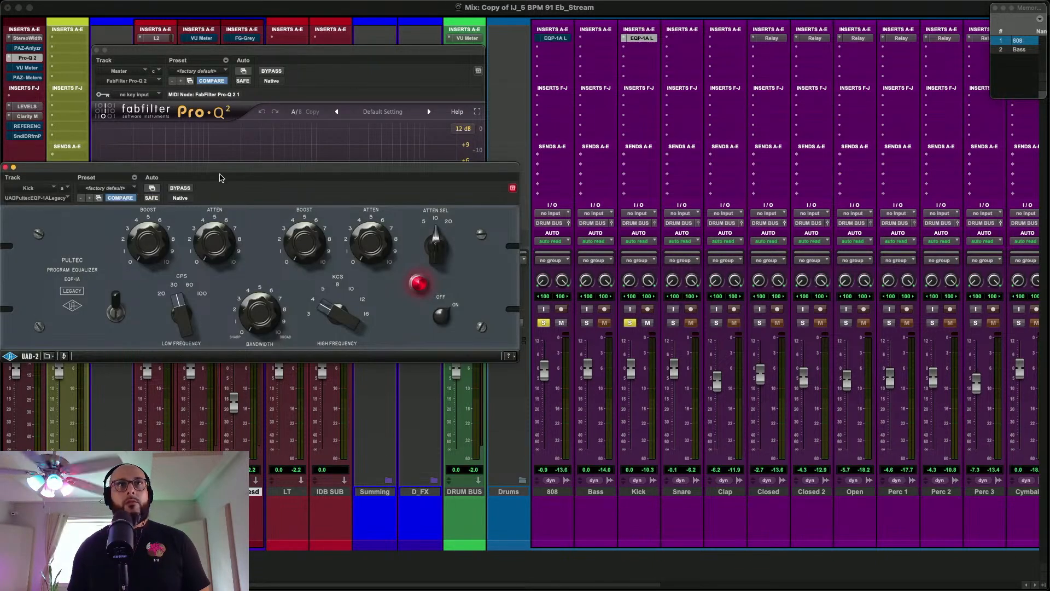
left_click_drag(228, 170, 470, 197)
key("space")
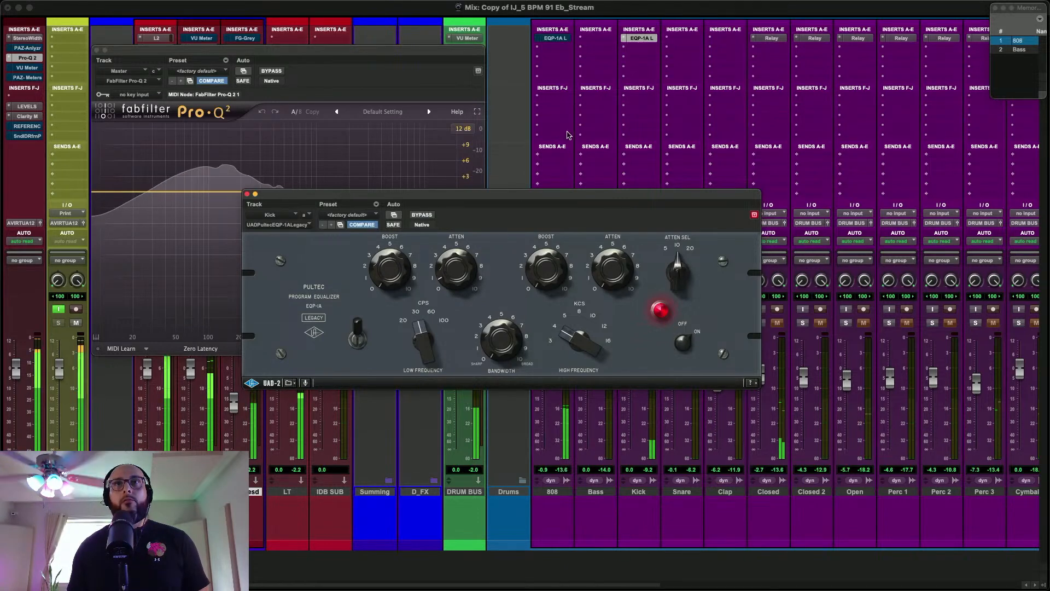
left_click(557, 38)
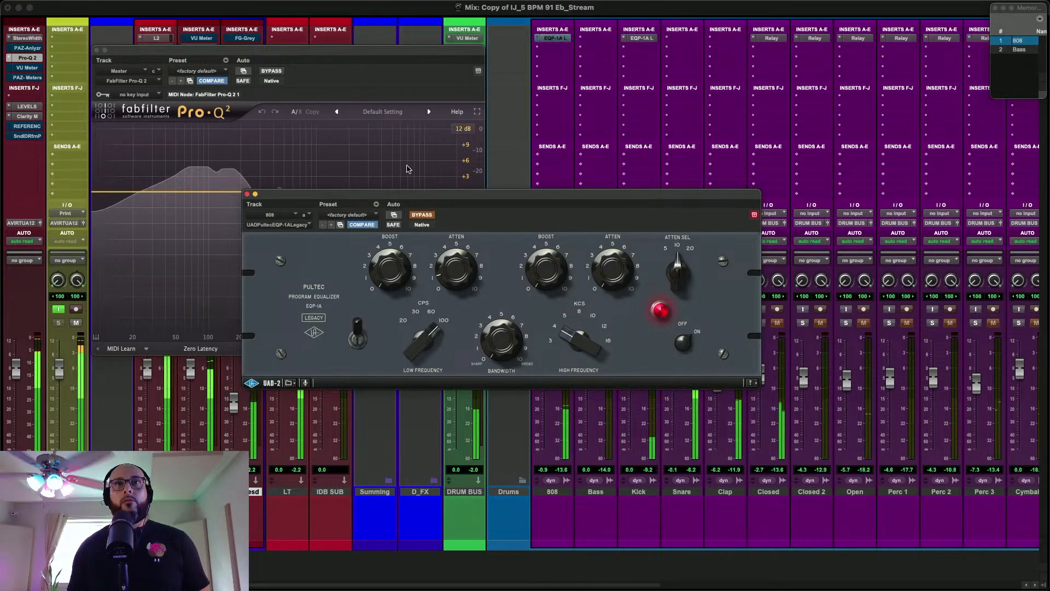
left_click(422, 214)
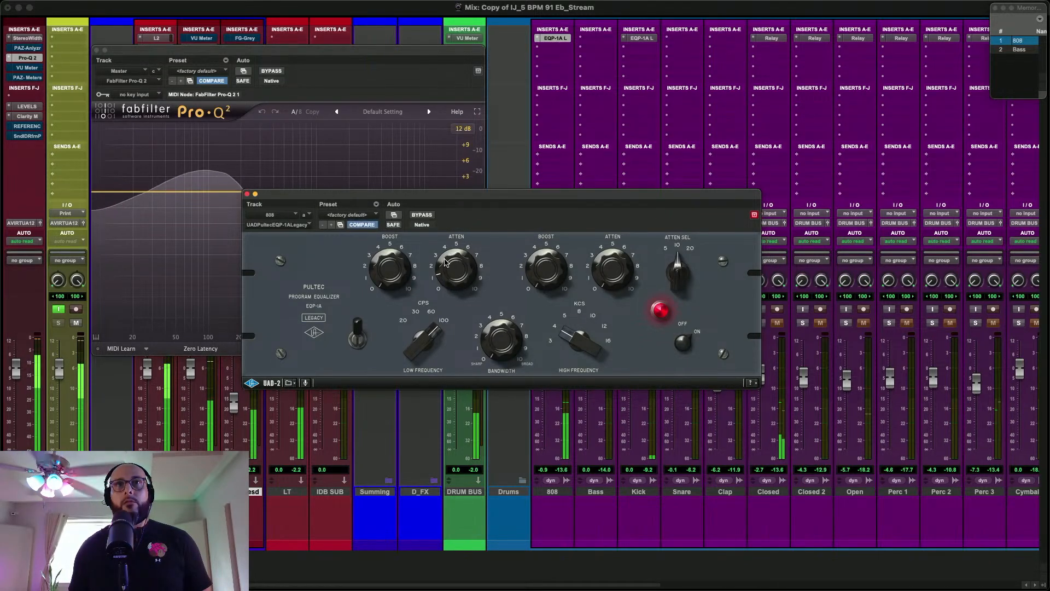
left_click(249, 195)
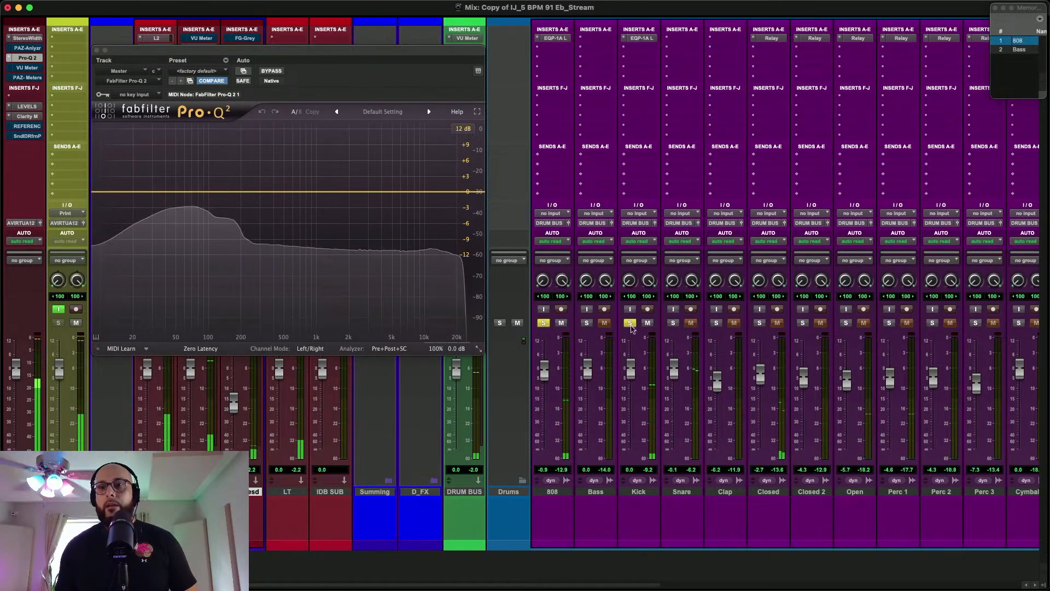
Compare the soloed Kick and 808 with their EQP-1A inserts bypassed and engaged, and close the Master's Pro-Q 2 window
left_click(640, 40, "super")
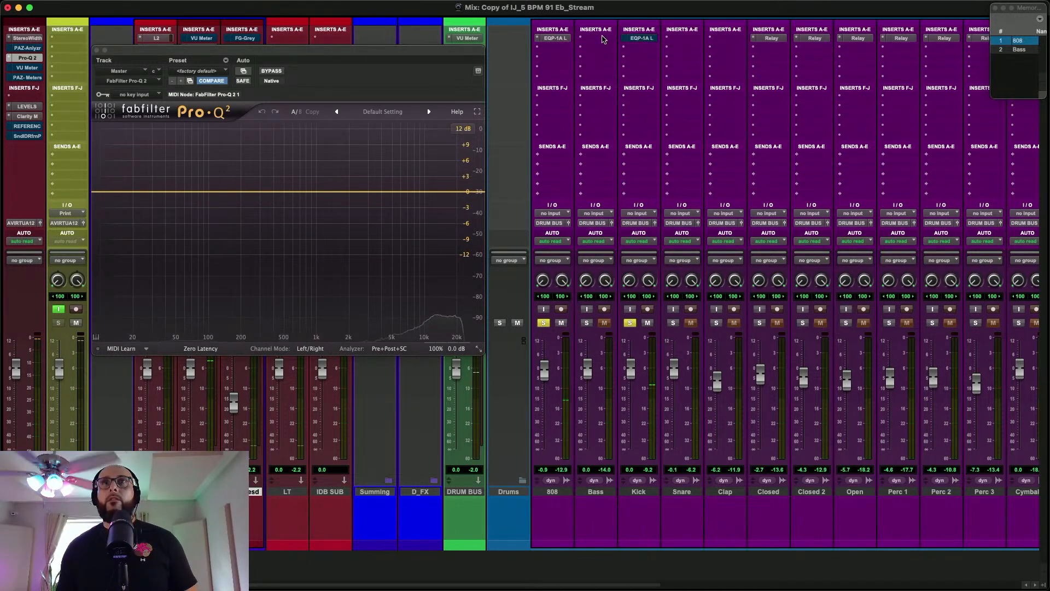
left_click(558, 39, "super")
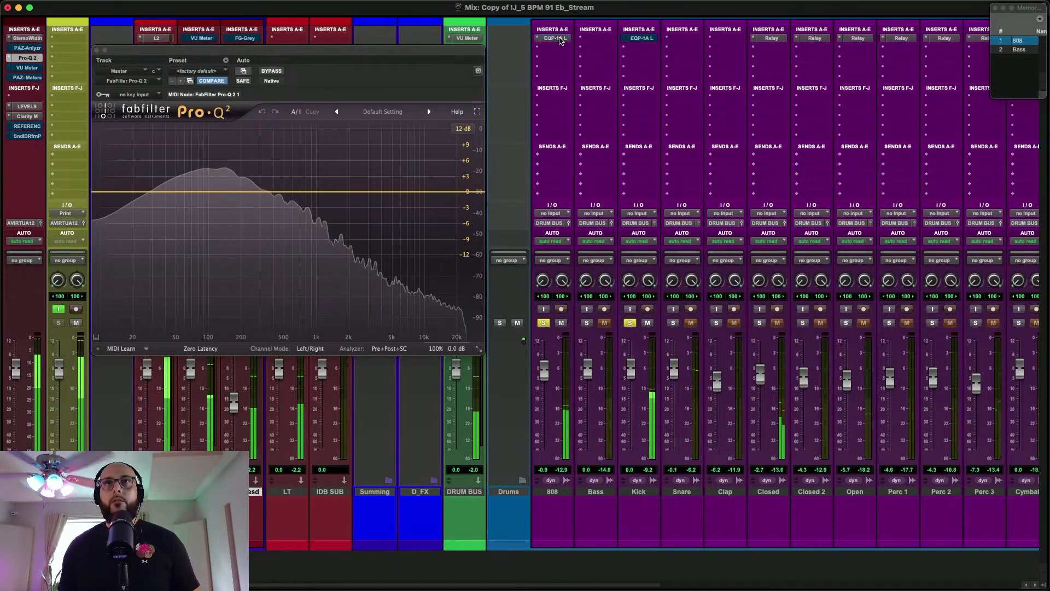
left_click(637, 39, "super")
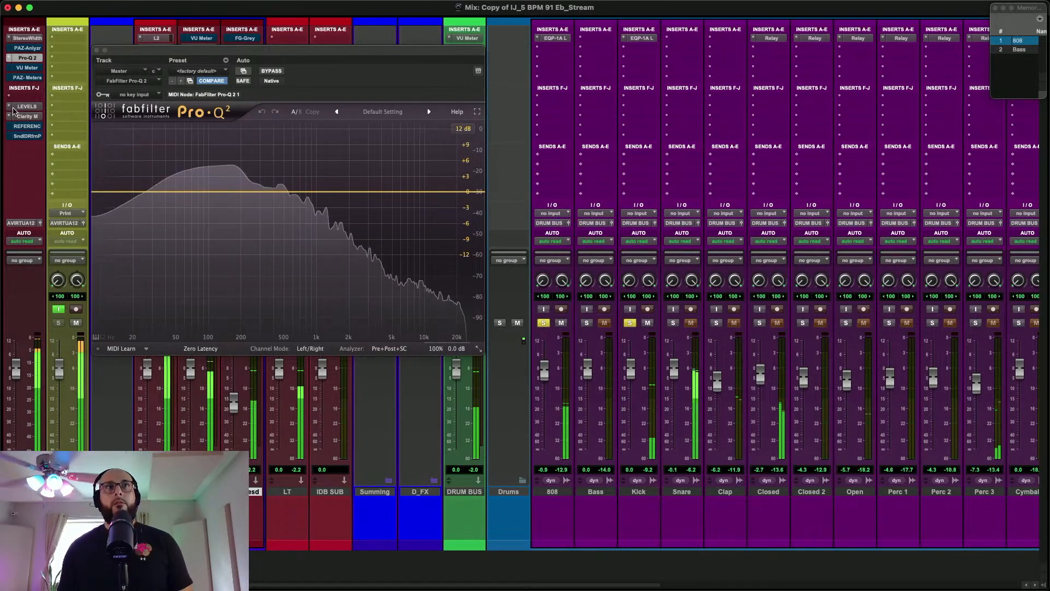
left_click(96, 49)
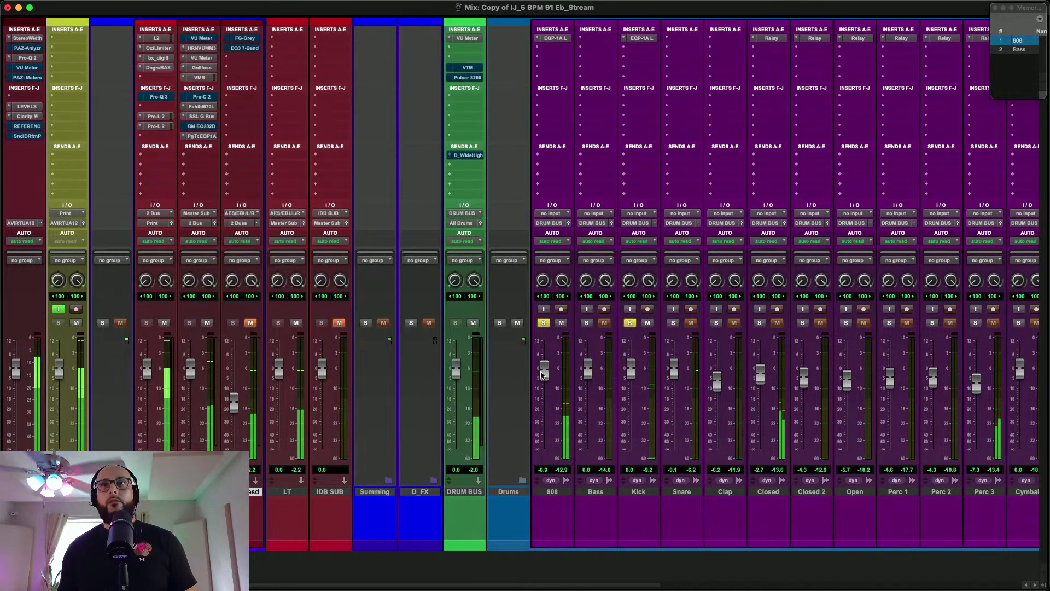
Lower the Kick fader to -0.4 dB, check the 808's EQP-1A, and solo the Snare with its fader at -3.3 dB
left_click_drag(629, 368, 630, 379)
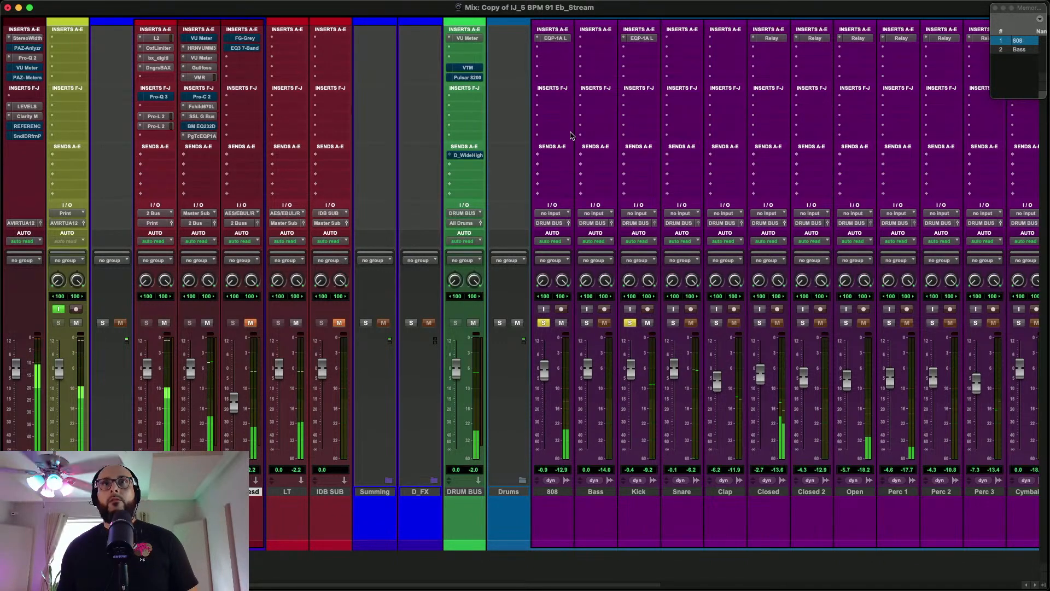
left_click(554, 38)
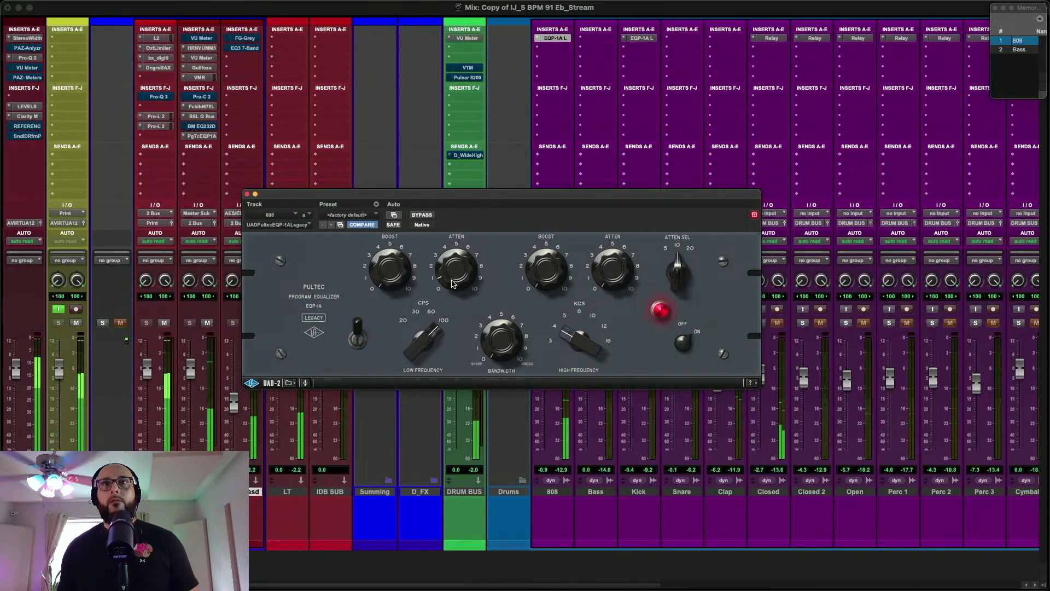
left_click(246, 194)
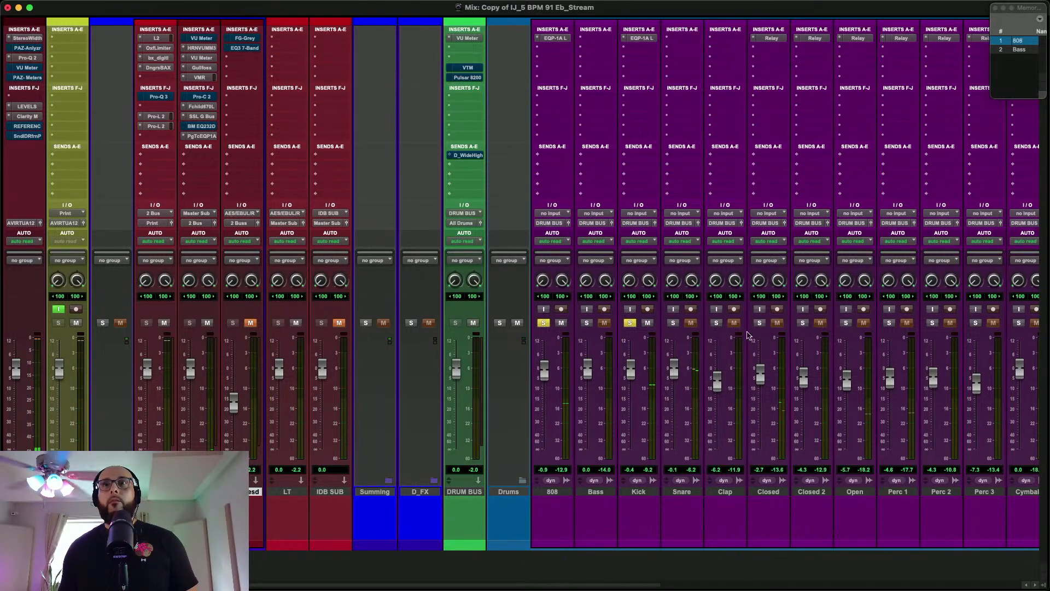
left_click(673, 323)
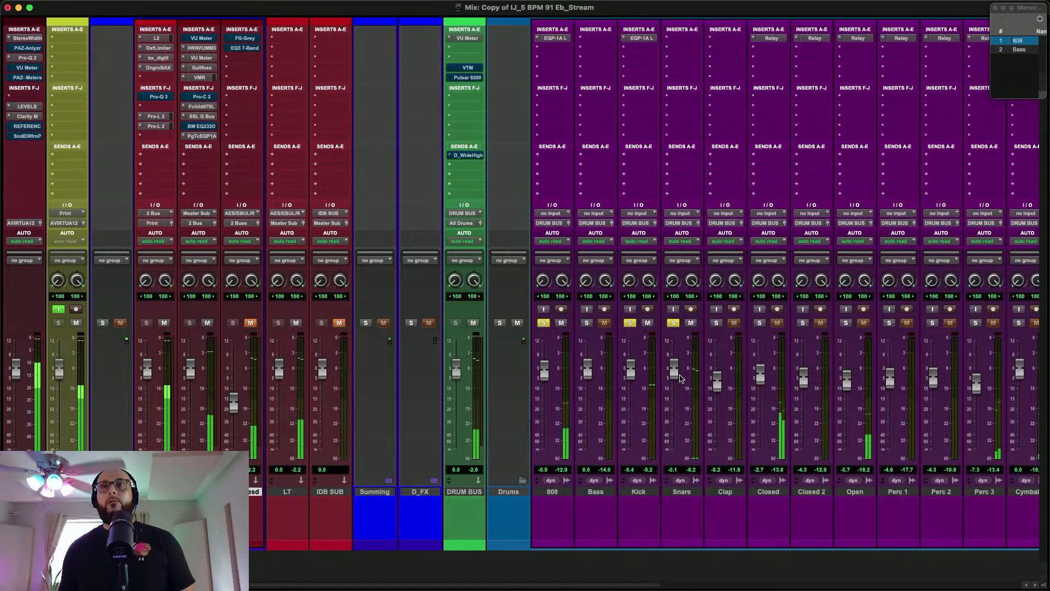
left_click_drag(675, 369, 675, 385)
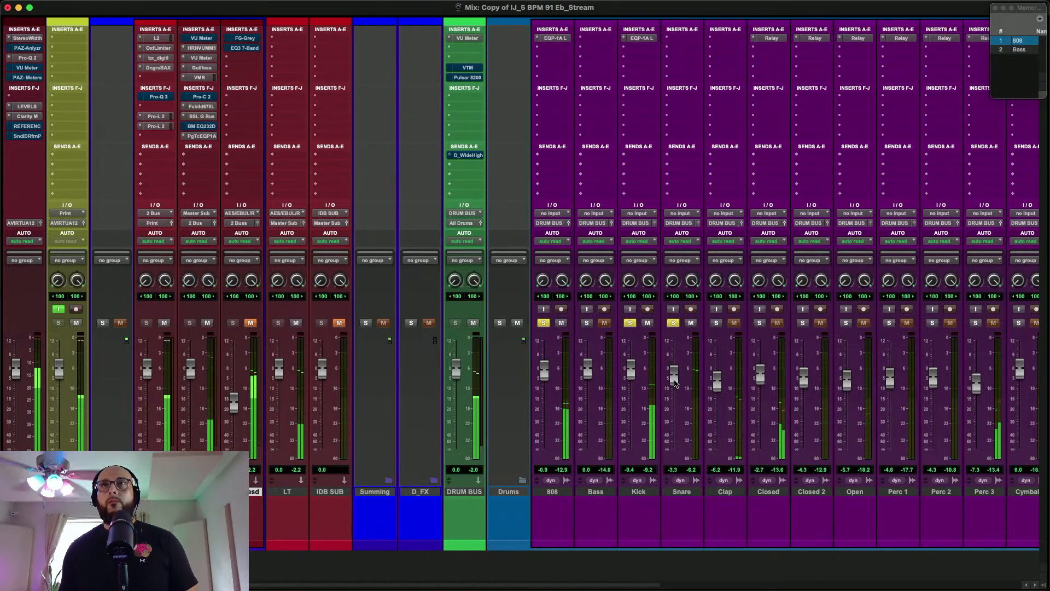
Insert FabFilter Pro-Q 3 on the Snare and enable its 6 dB/oct high cut at about 24.7 kHz
left_click(687, 41)
left_click(700, 47)
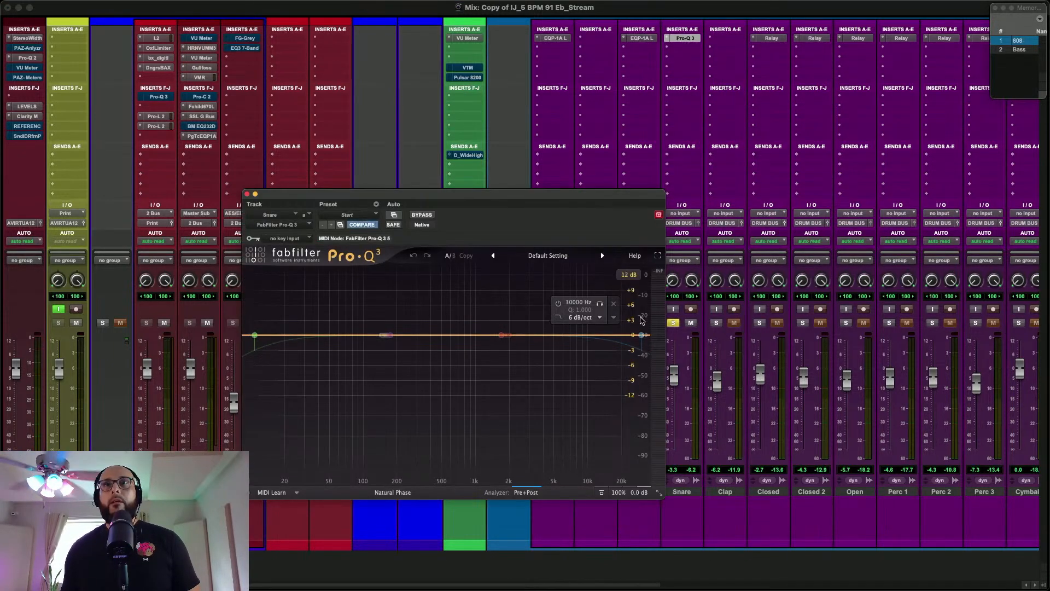
left_click(557, 303)
left_click_drag(642, 335, 632, 335)
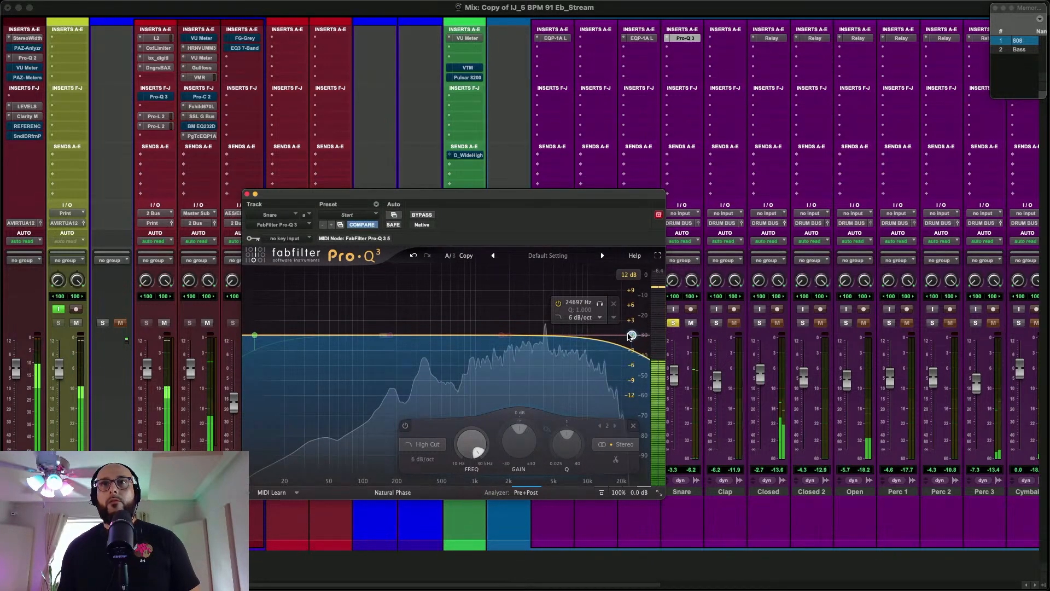
left_click(247, 194)
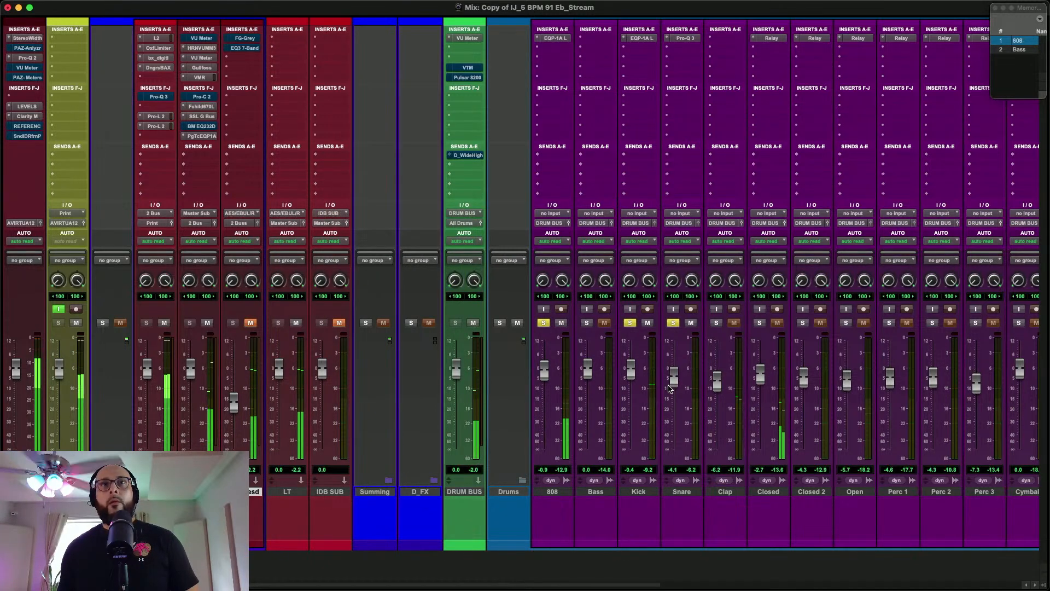
Add a send from the Snare to the stereo SN Verb bus and set its level to about -38 dB during playback
left_click(682, 158)
key("Escape")
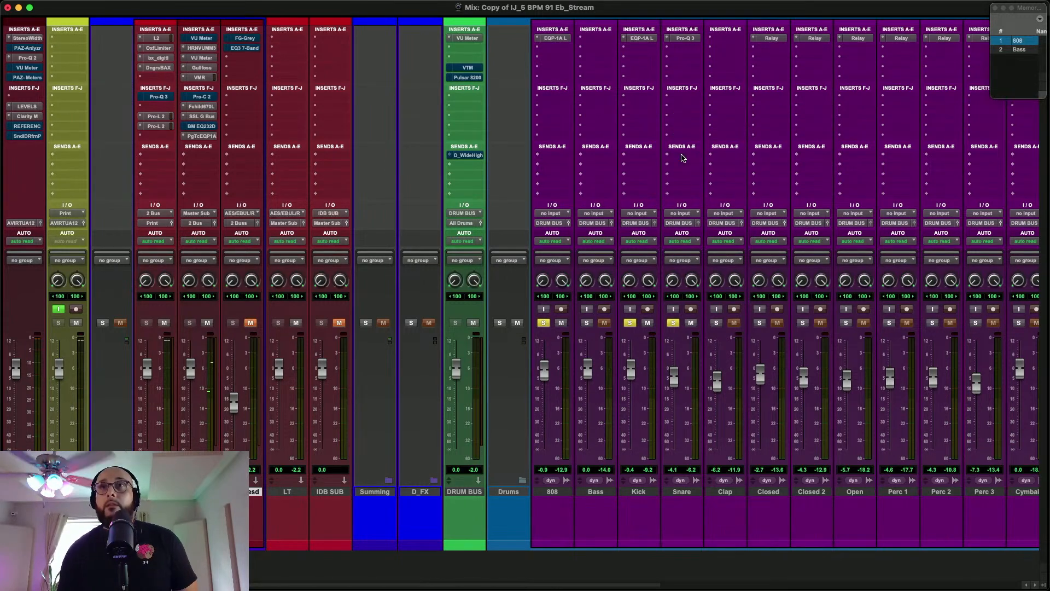
type("sn")
key("Down")
key("Down")
key("Down")
key("Return")
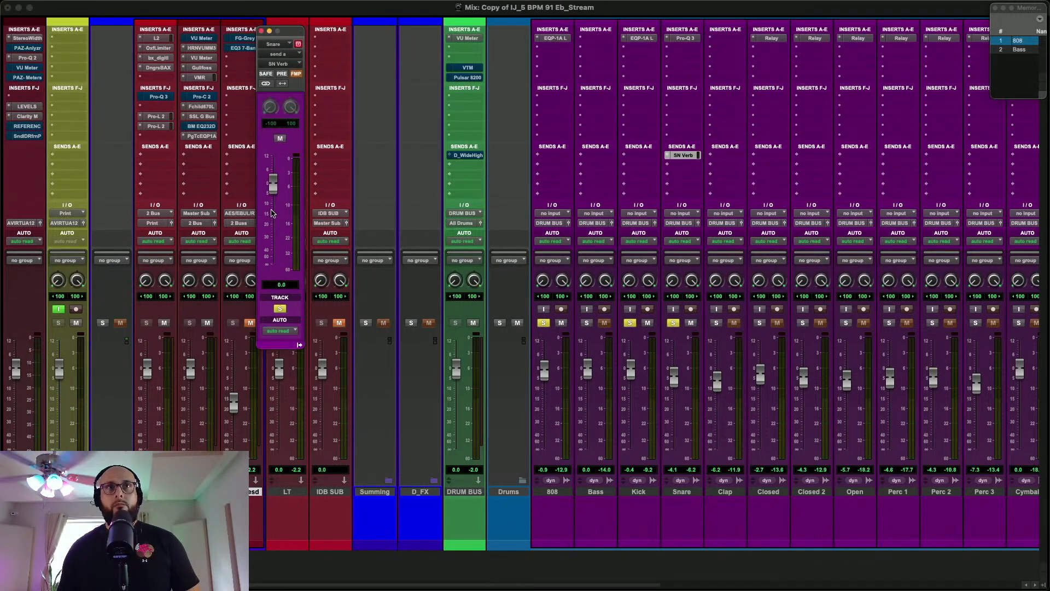
key("space")
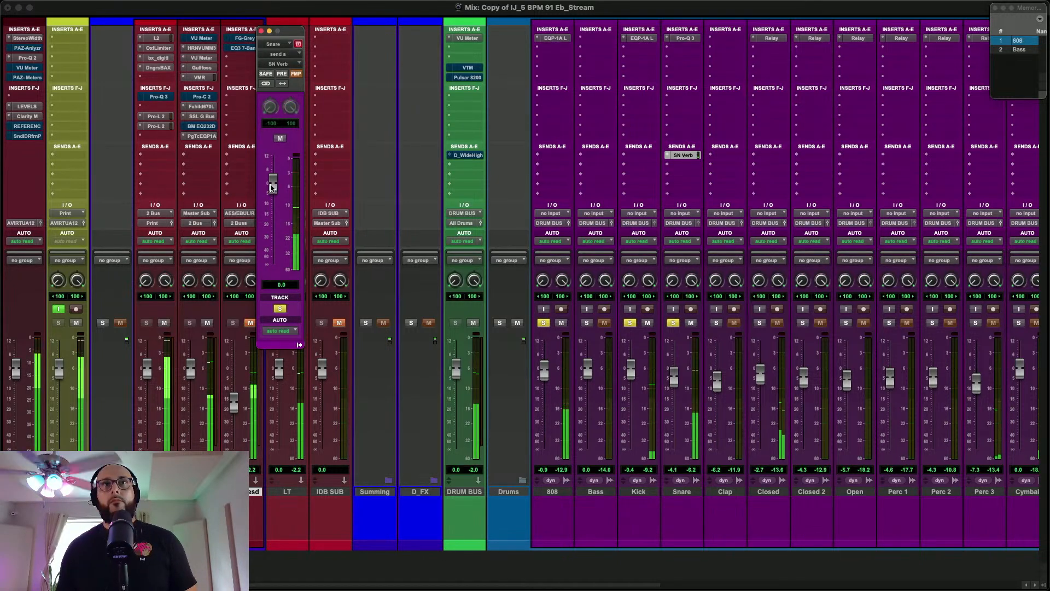
left_click_drag(272, 187, 280, 249)
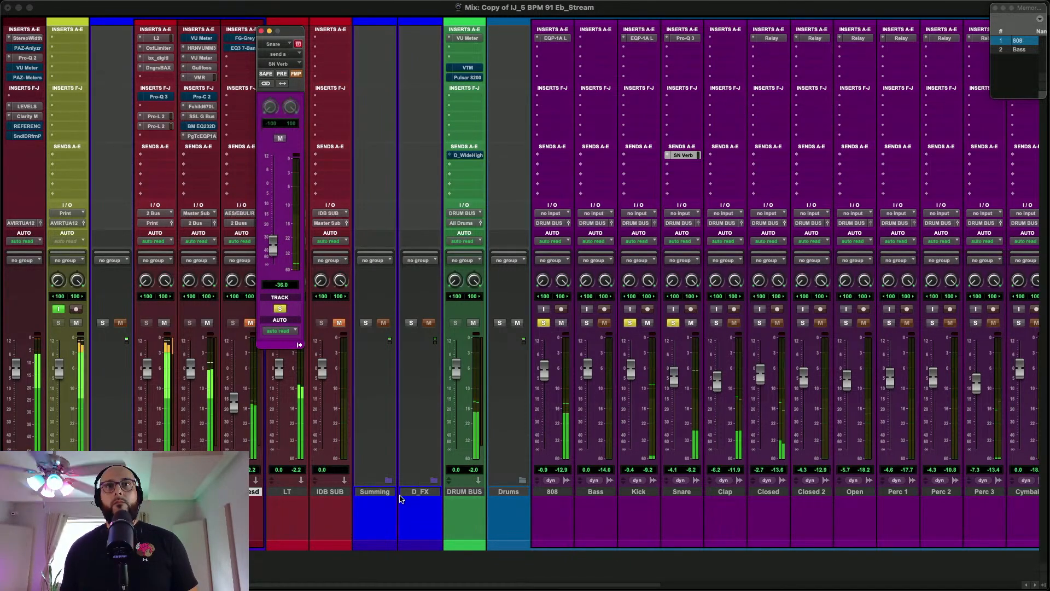
Expand the D_FX folder, raise the input filter of the EMT 140 on SN Verb, and collapse the folder again
left_click(380, 493)
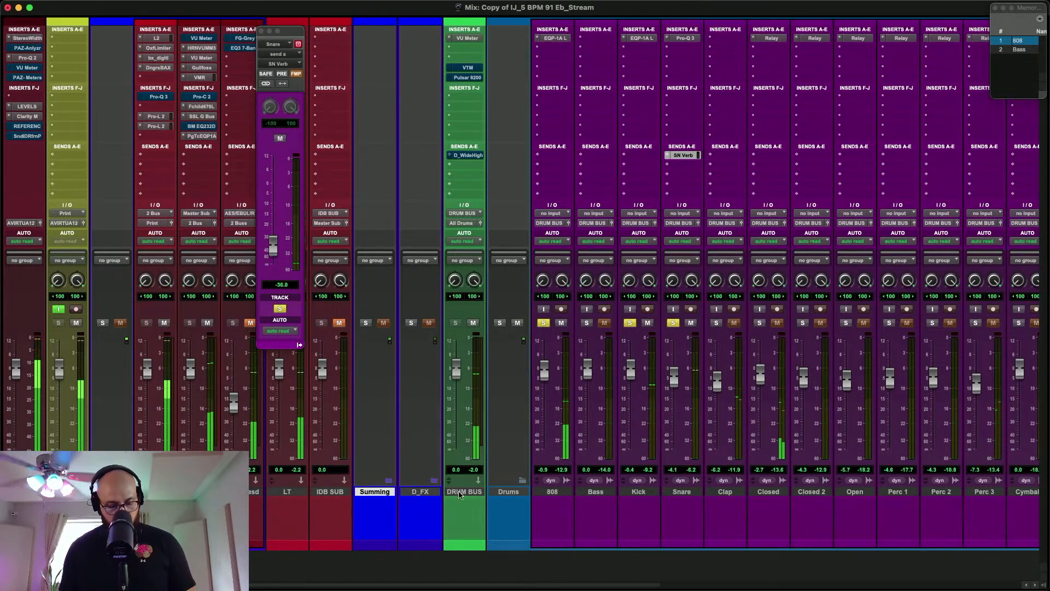
left_click(431, 494)
key("shift+f")
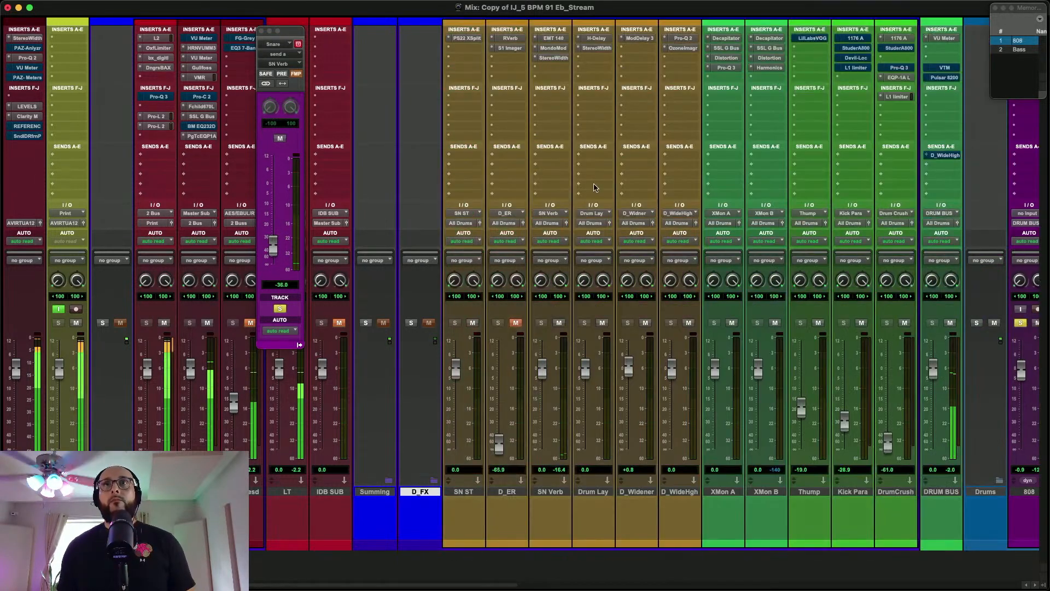
left_click(554, 38)
left_click_drag(279, 337, 284, 322)
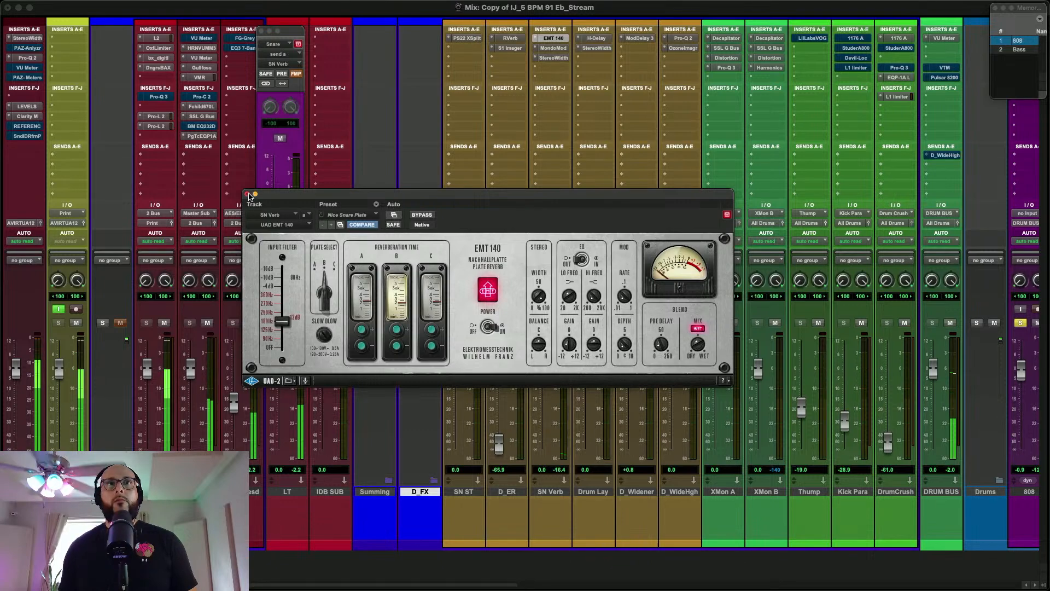
left_click(247, 195)
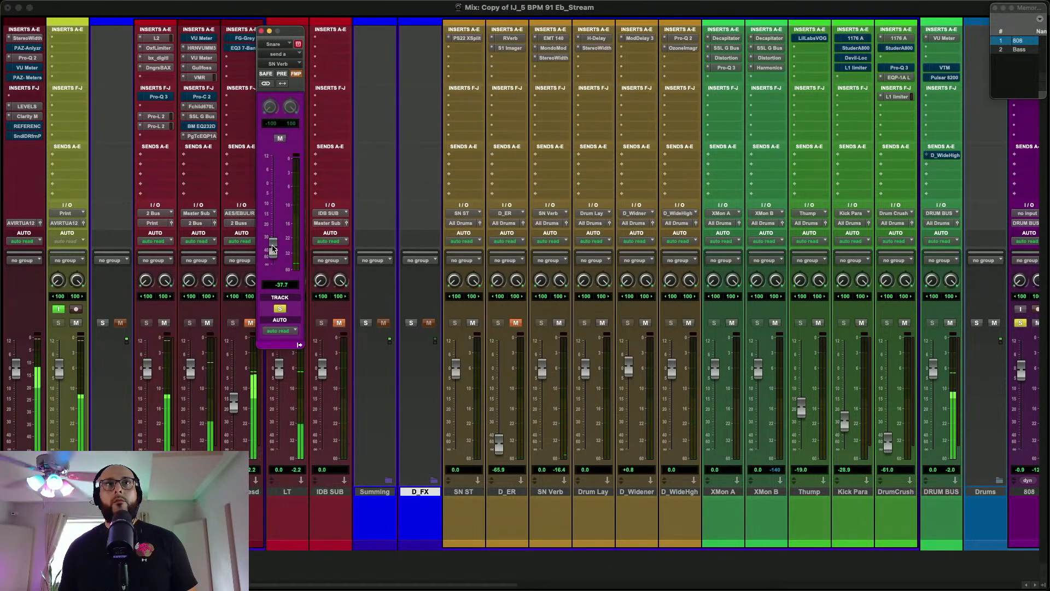
left_click(262, 31)
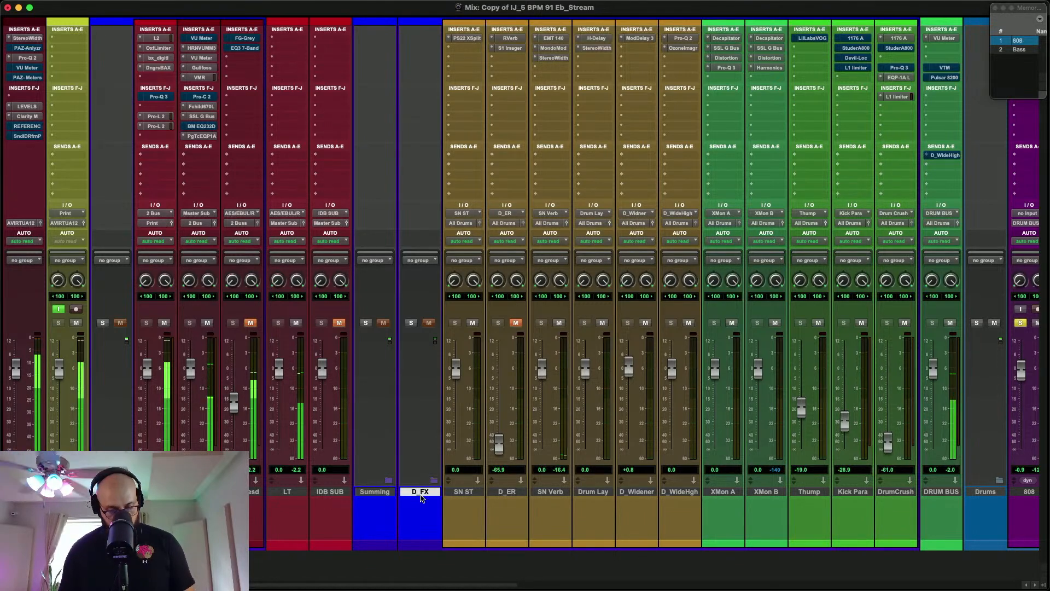
key("shift+f")
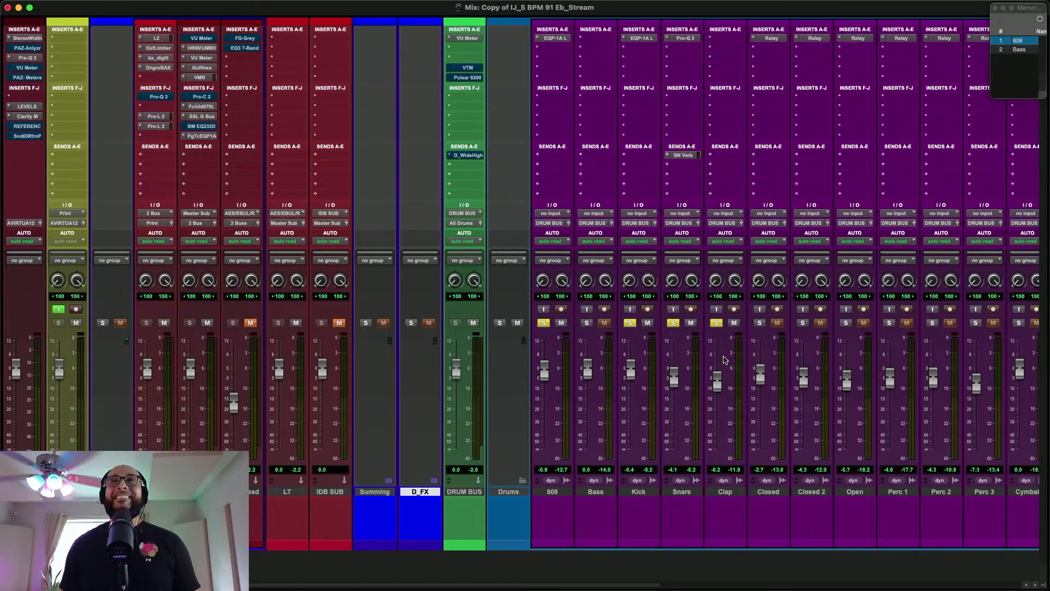
Play the soloed drums and examine where the Snare and Clap hits fall in the Edit window, returning to the mixer
key("space")
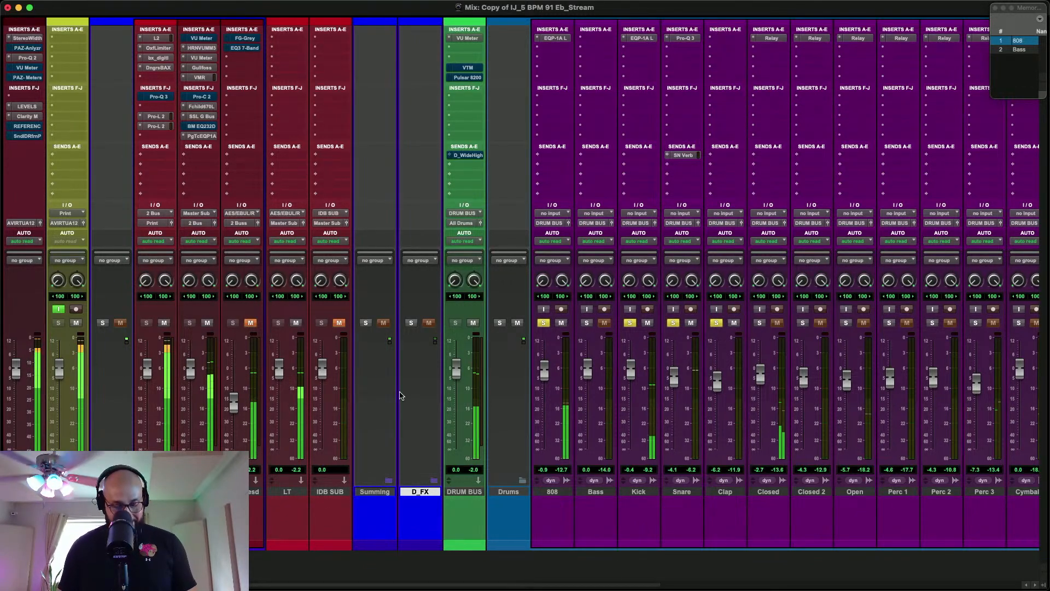
key("super+equal")
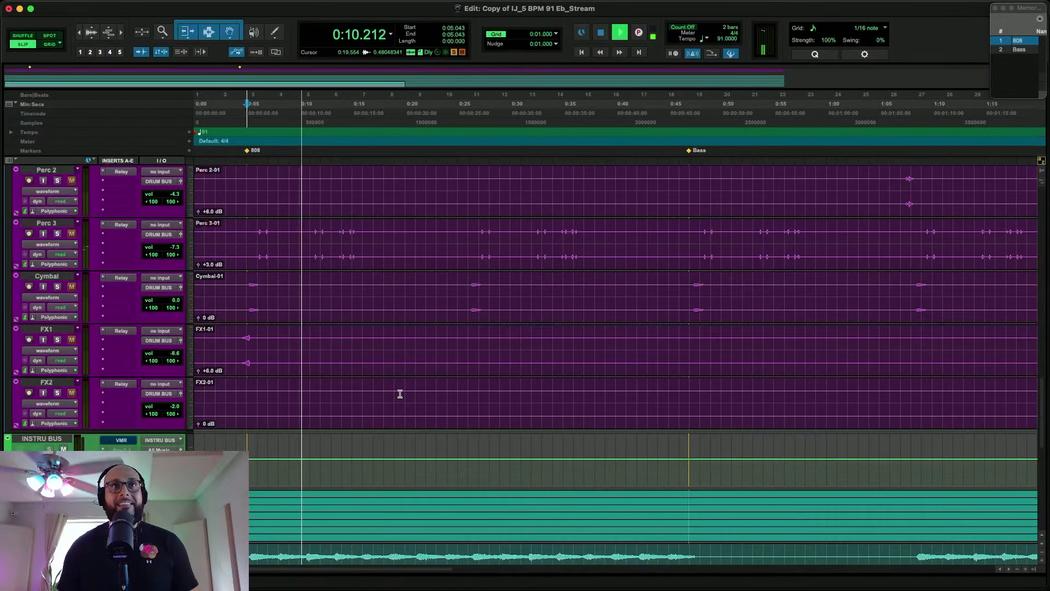
scroll(321, 333, "up", 1)
scroll(321, 333, "up", 9)
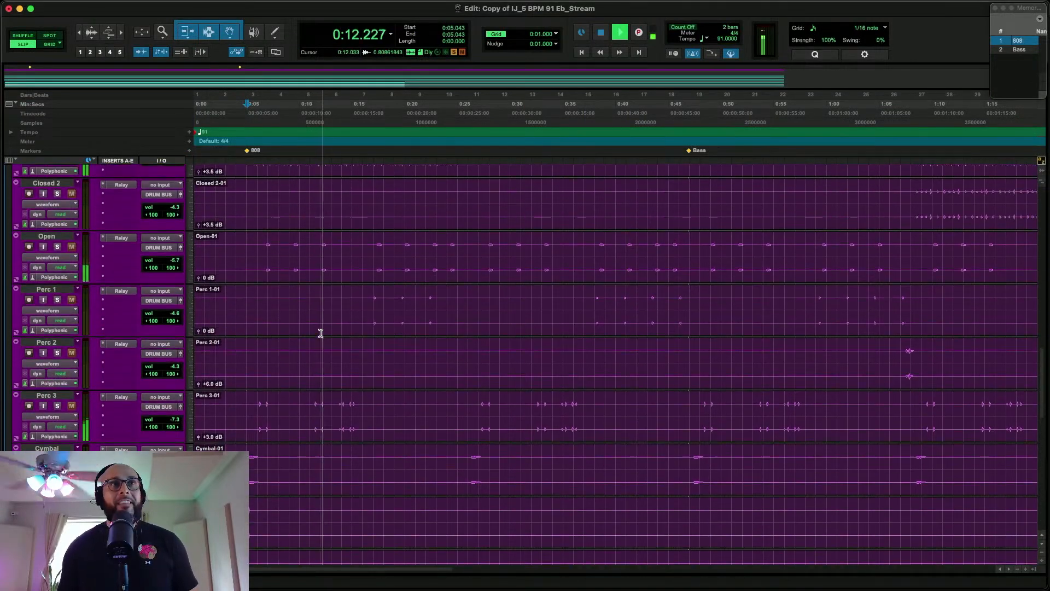
scroll(307, 293, "up", 1)
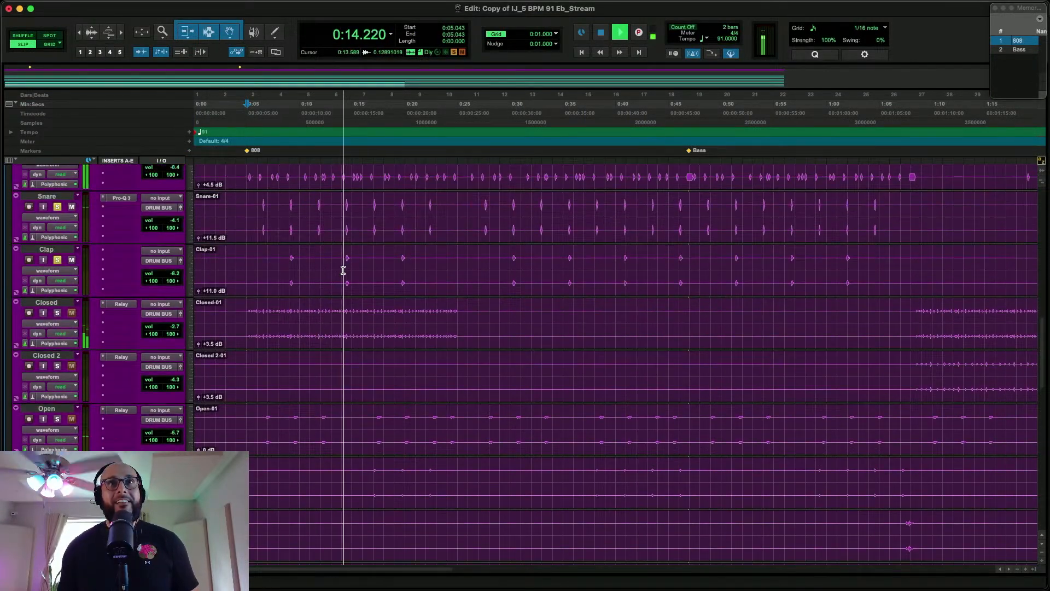
key("space")
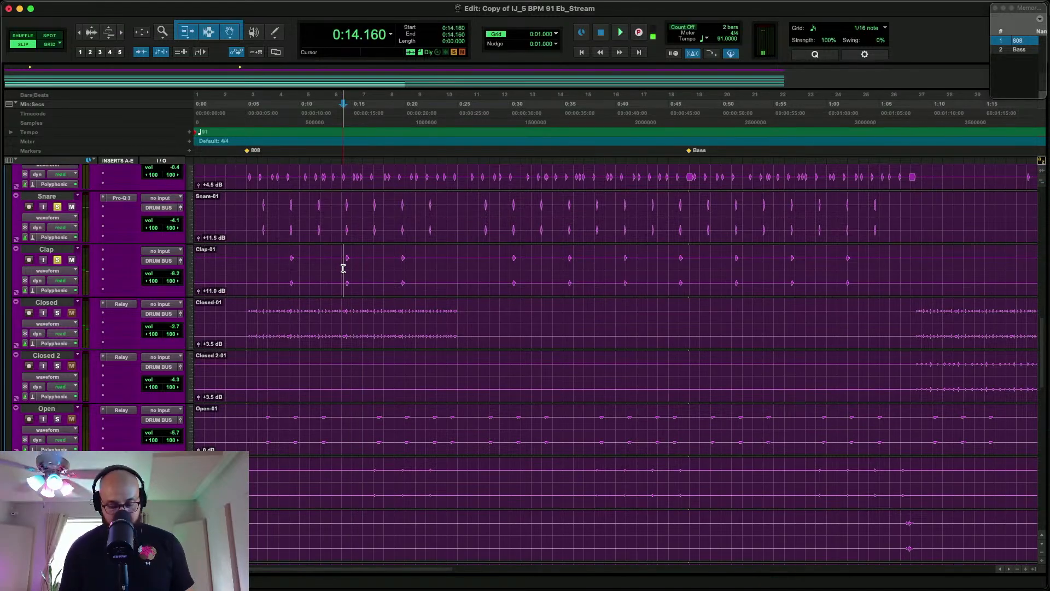
key("super+equal")
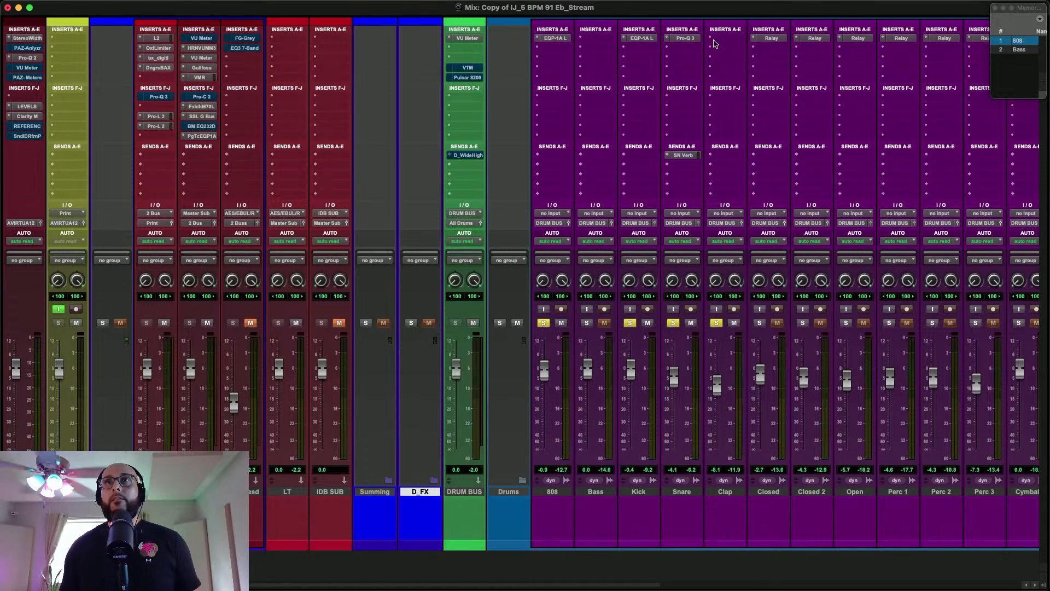
Copy the Snare's Pro-Q 3 insert and SN Verb send to the Clap and lower the Clap fader to -11.0 dB
left_click_drag(727, 38, 726, 38)
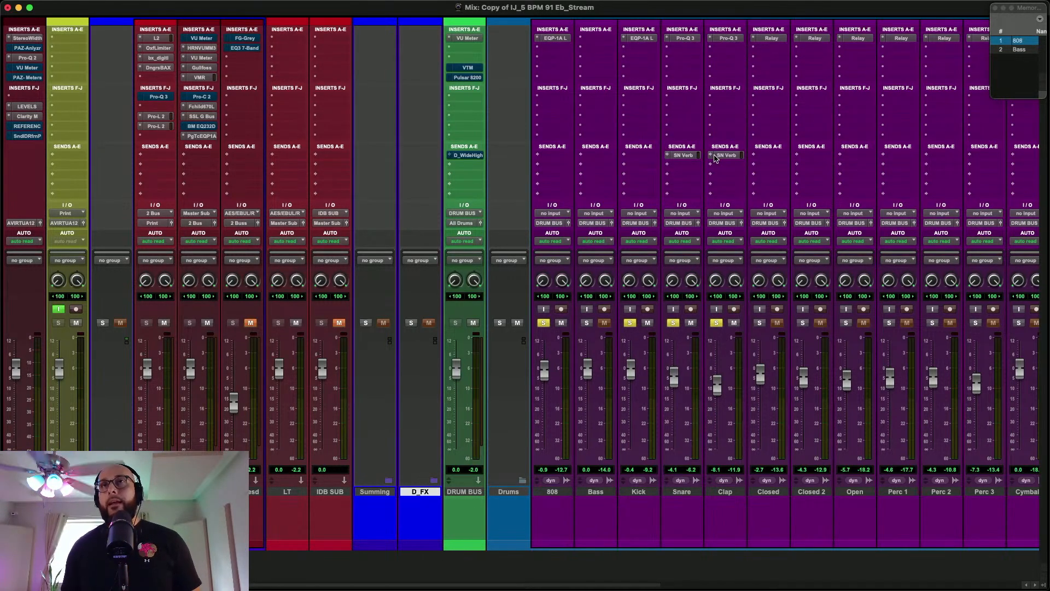
left_click(715, 156)
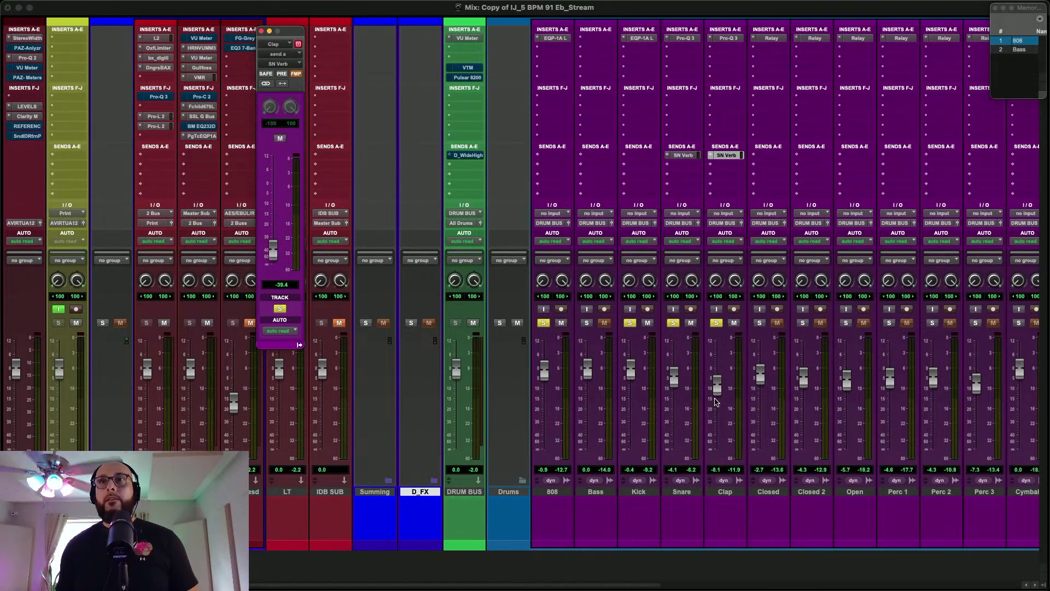
left_click(716, 401)
key("space")
left_click_drag(718, 399, 718, 403)
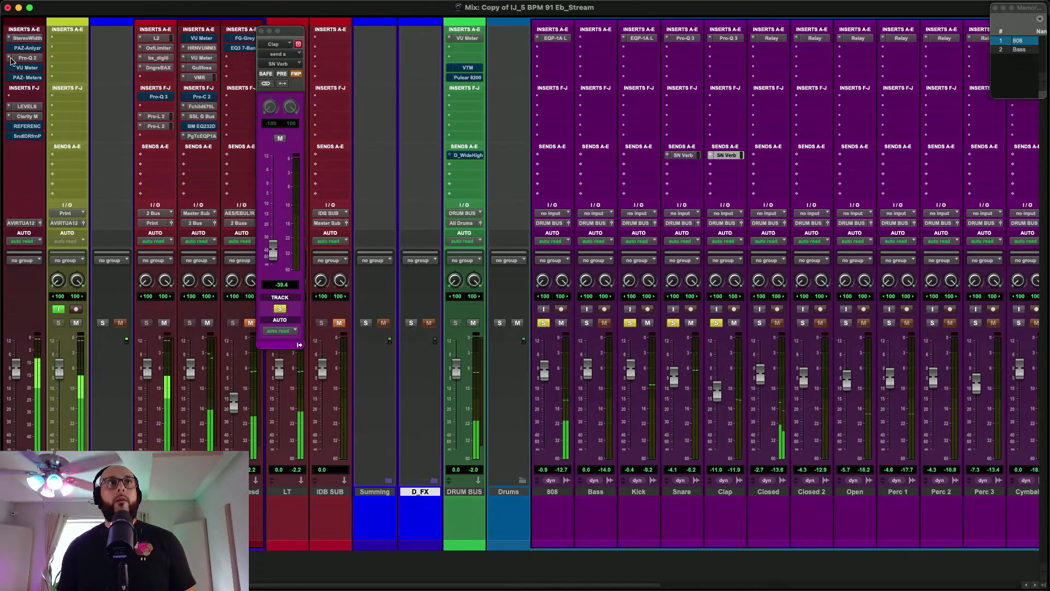
Add a second send from the Clap to the stereo SN ST bus and raise its level to -22.2 dB during playback
left_click(722, 169)
left_click(745, 147)
type("sn")
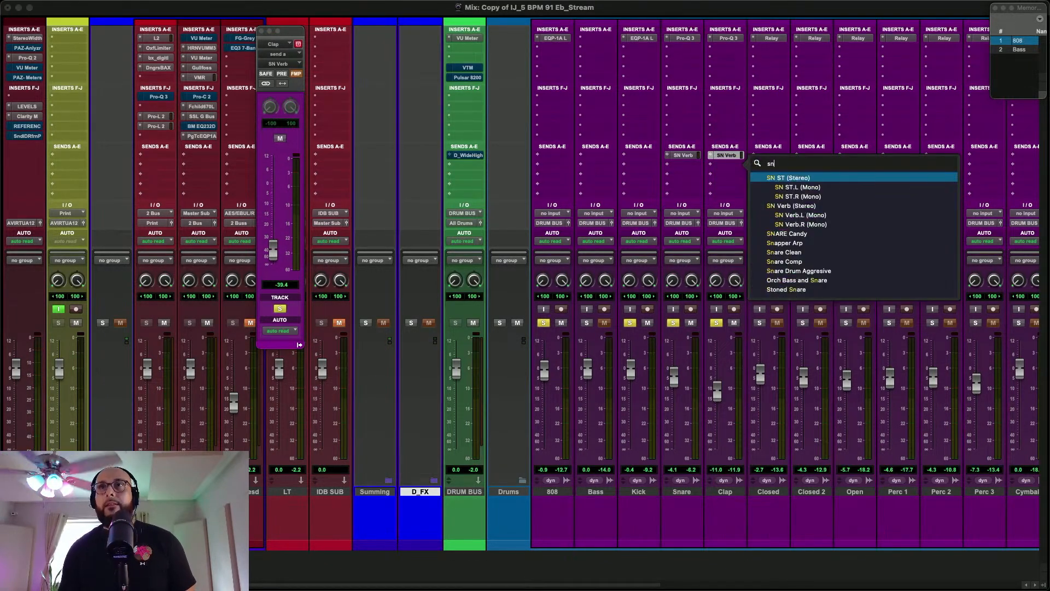
key("Return")
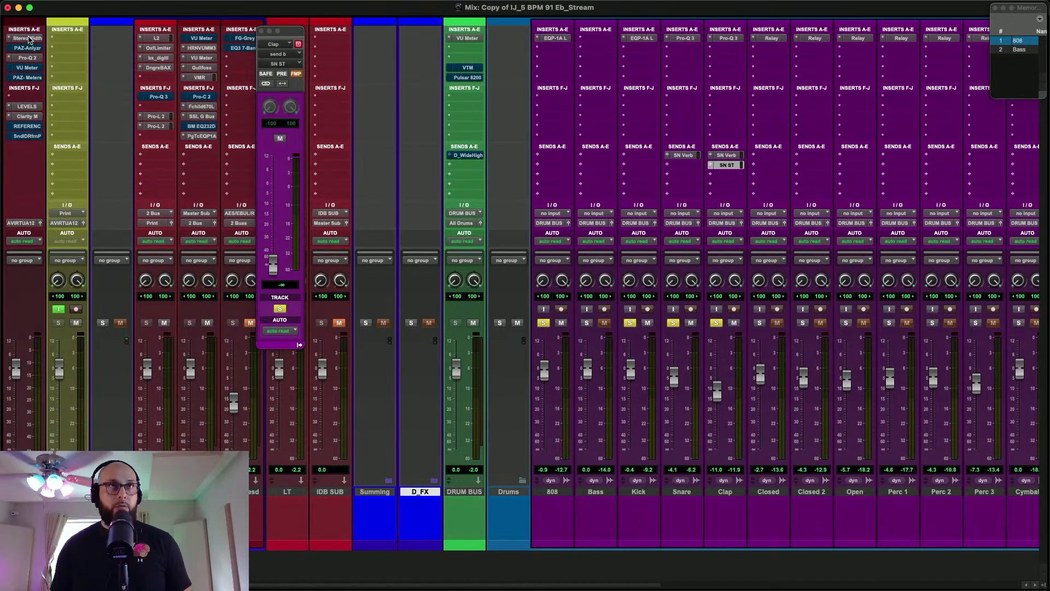
left_click(734, 164)
left_click(734, 164)
key("space")
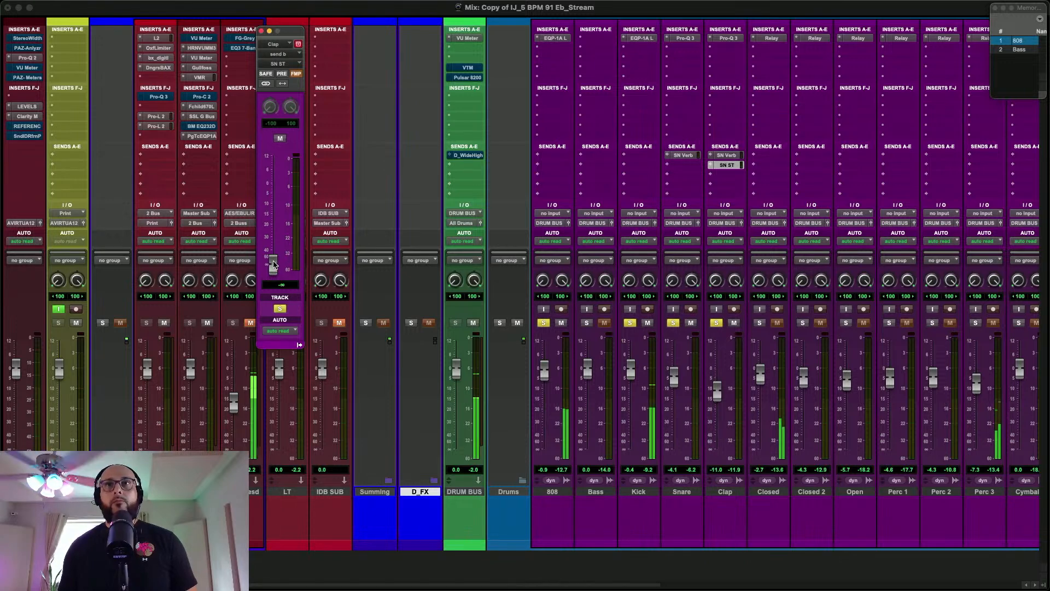
left_click_drag(274, 266, 273, 228)
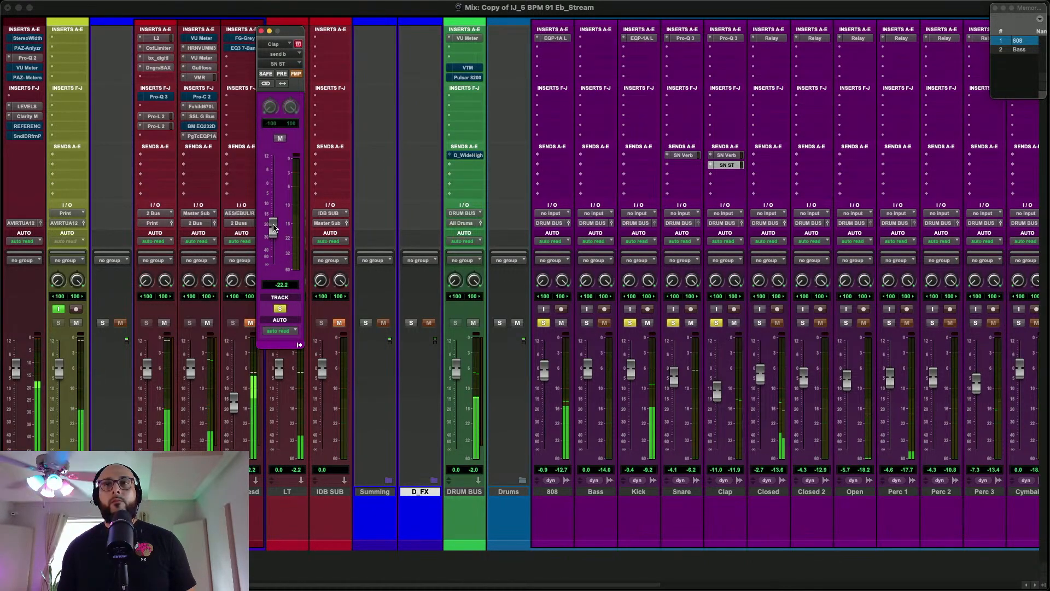
Lower the Clap fader to -11.8 dB and set its SN ST send level to -14.0 dB during playback
left_click(718, 405)
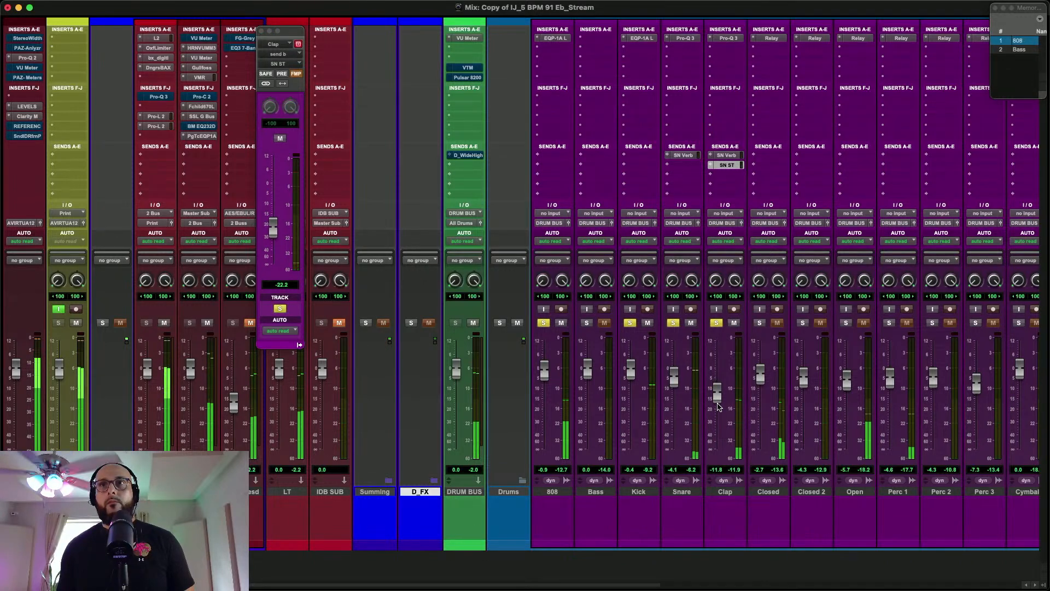
left_click_drag(270, 235, 272, 170)
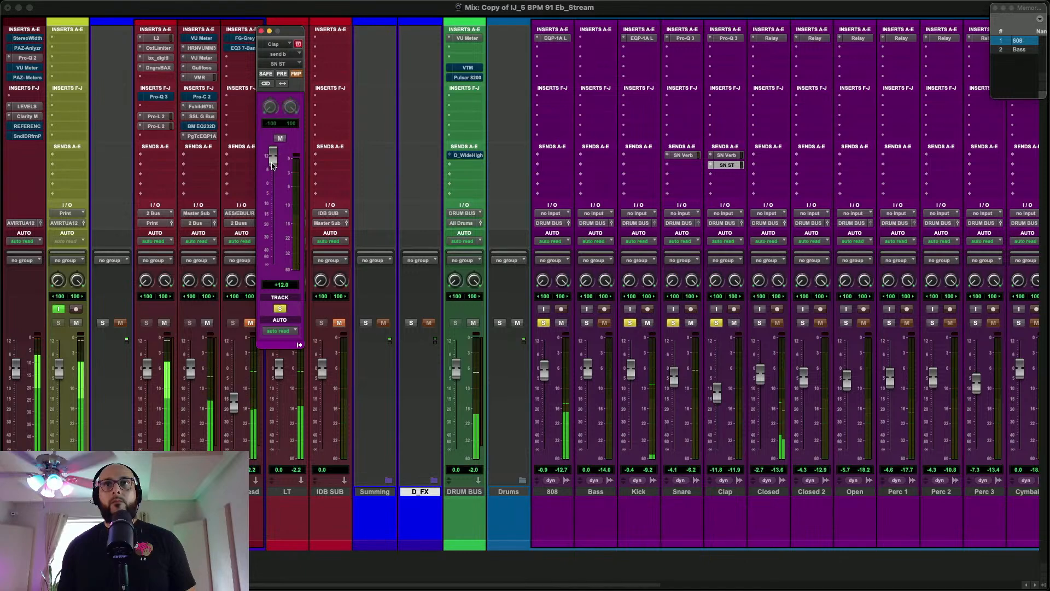
left_click_drag(272, 165, 278, 204)
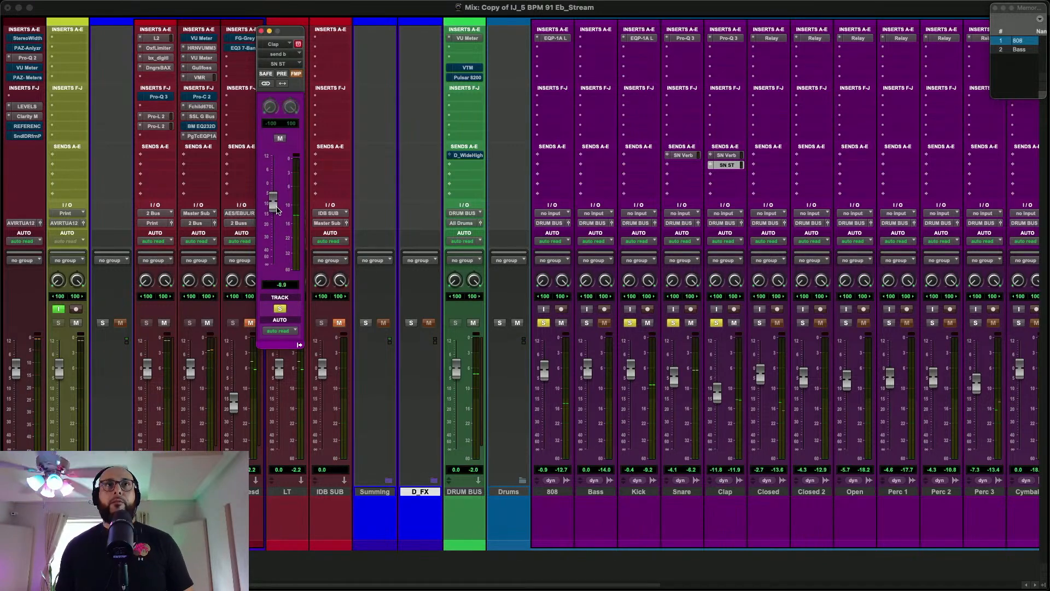
left_click_drag(277, 209, 279, 219)
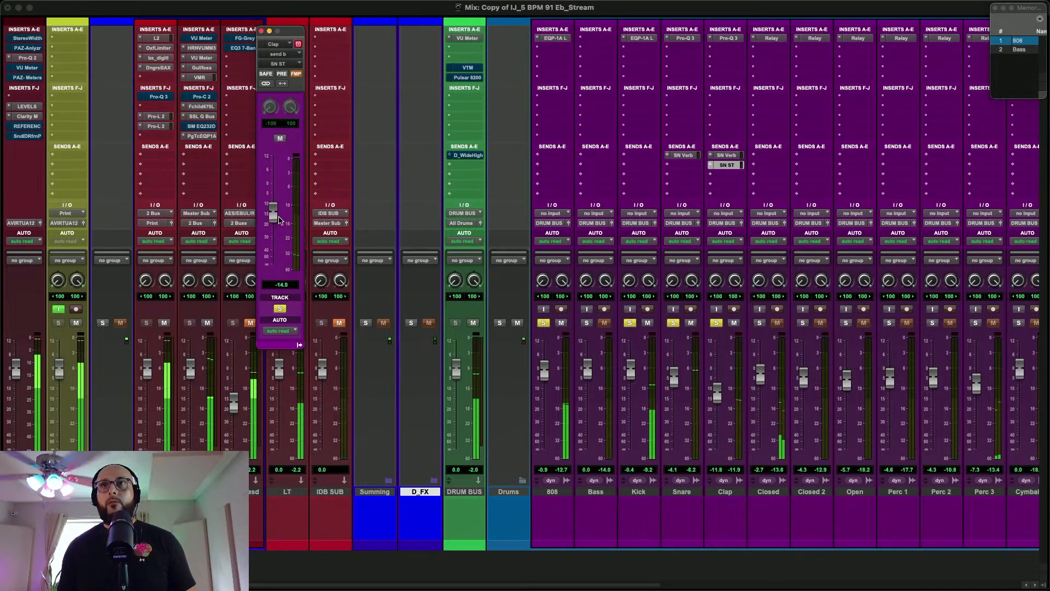
Set the Clap fader to -11.3 dB, raise its SN Verb send to -19.8 dB, and stop playback
left_click_drag(718, 384, 718, 384)
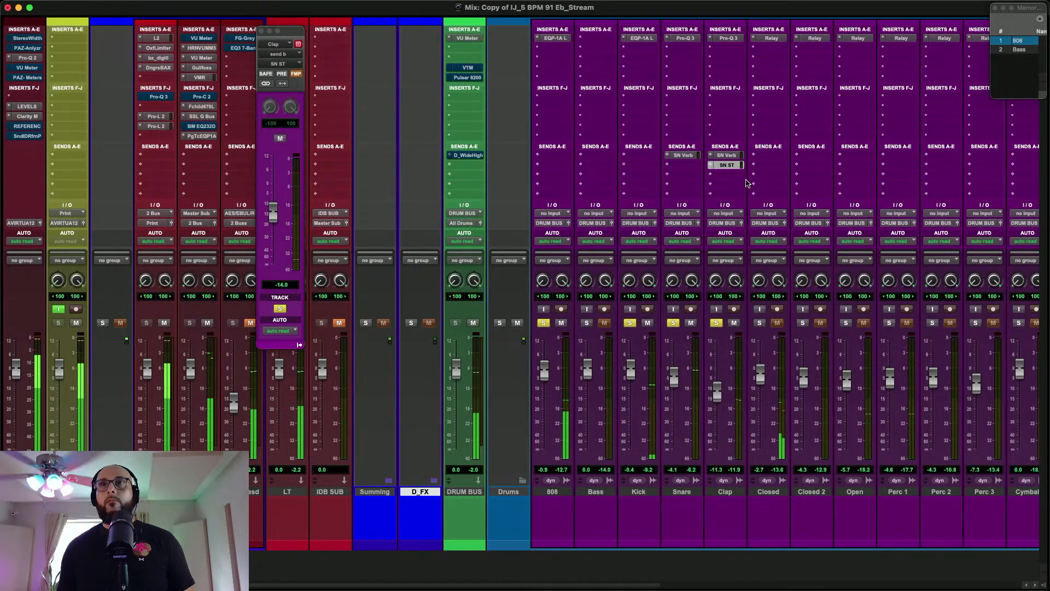
left_click(727, 155)
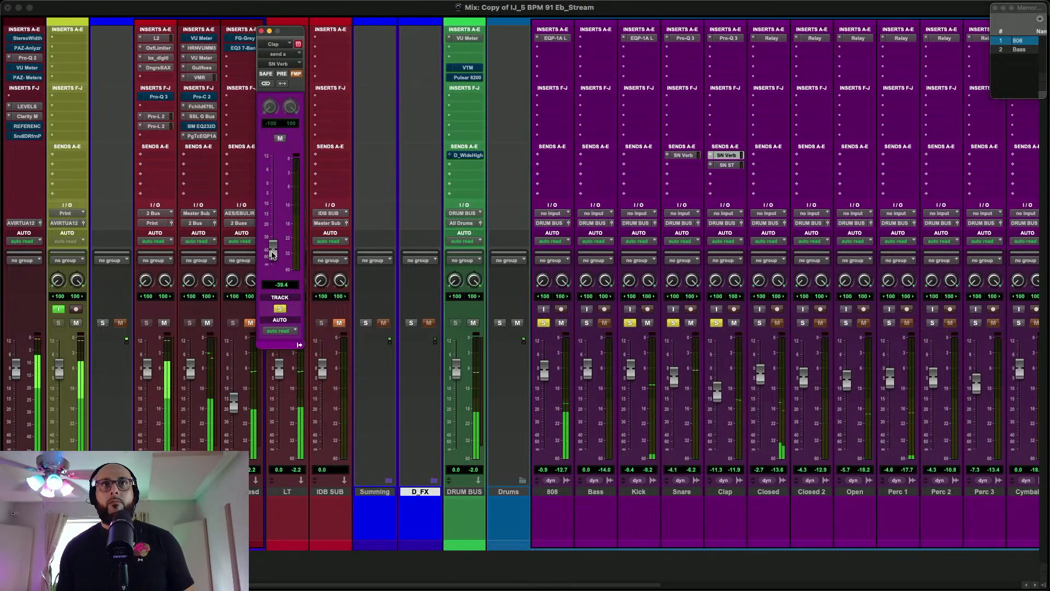
left_click_drag(272, 240, 272, 231)
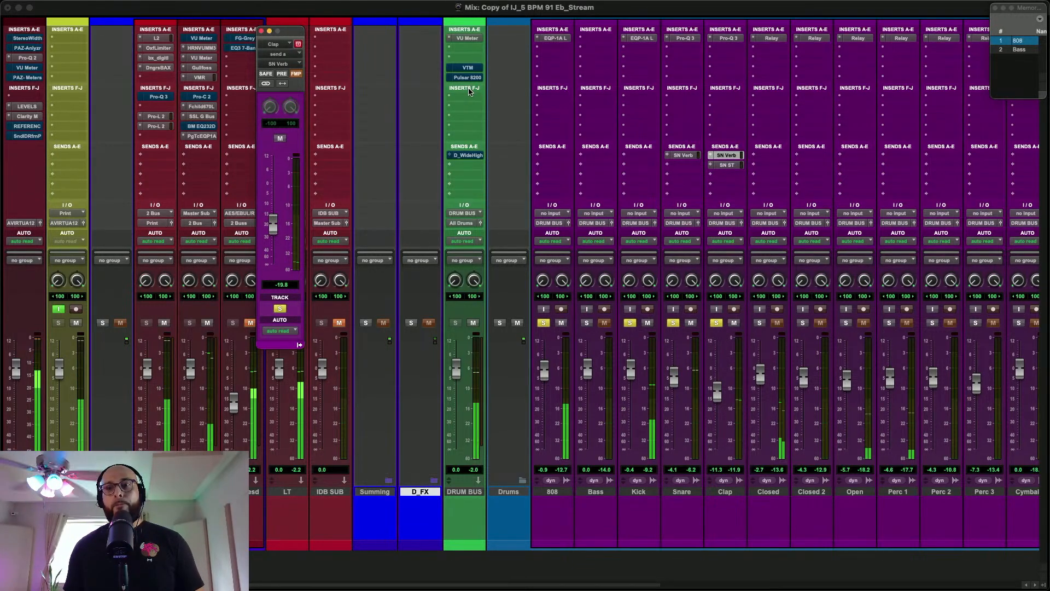
key("space")
Open the Master's Pro-Q 2 during playback to examine the drums' frequency spectrum, closing it when finished
left_click(31, 37, "super")
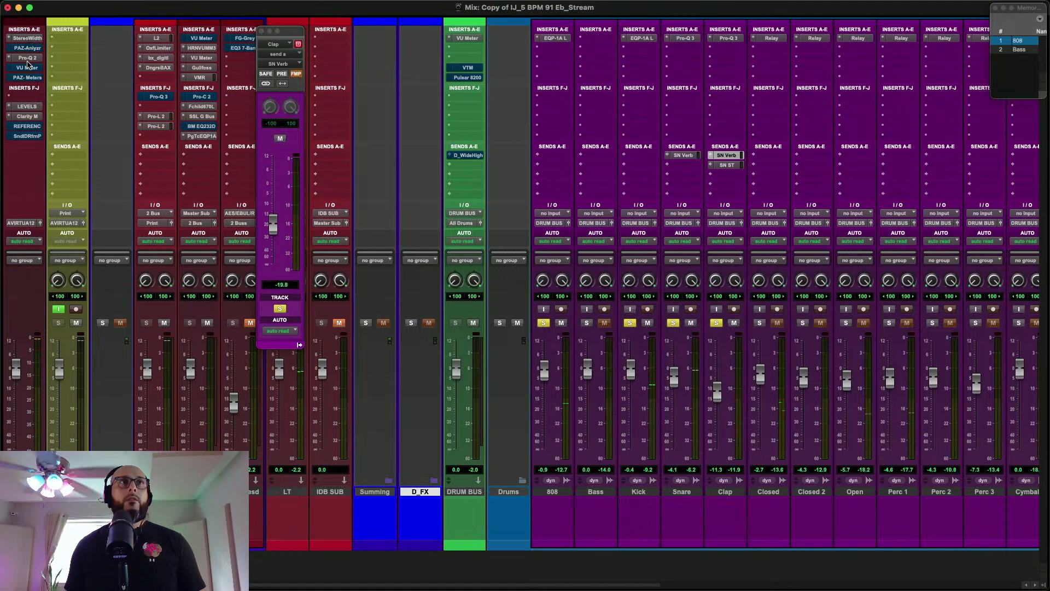
left_click(27, 58)
key("space")
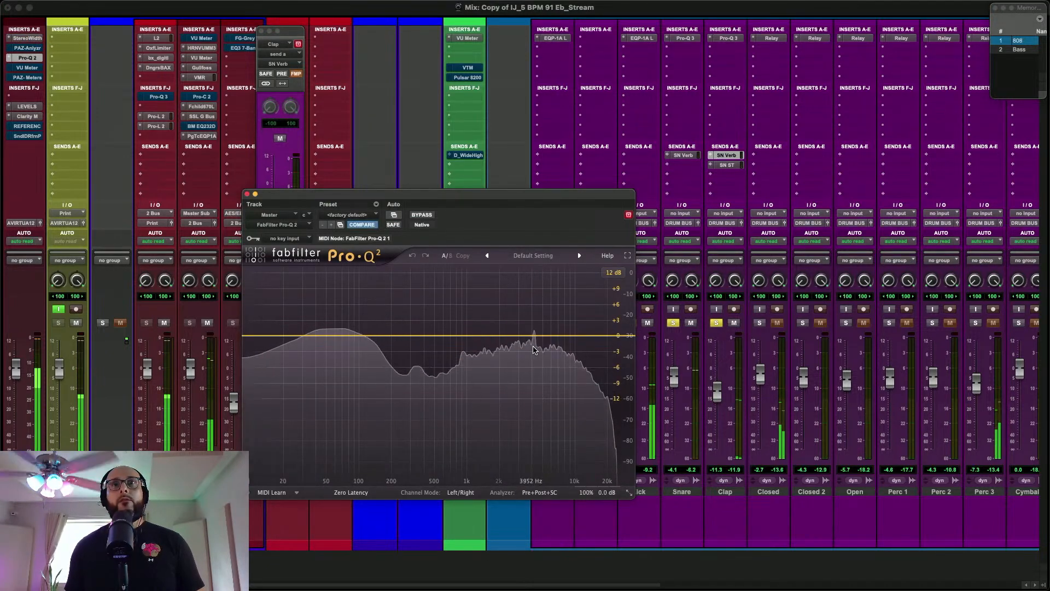
left_click(247, 194)
key("space")
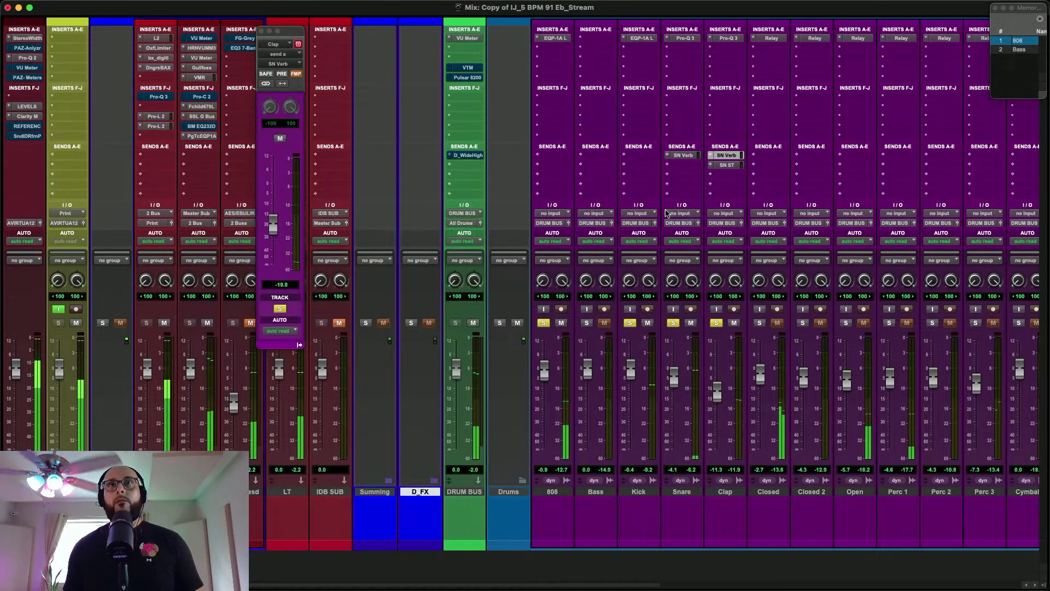
Open Virtual Tape Machines on the DRUM BUS, load its Bless Start preset, and take the plug-in out of bypass
left_click(468, 68)
left_click_drag(385, 199, 284, 112)
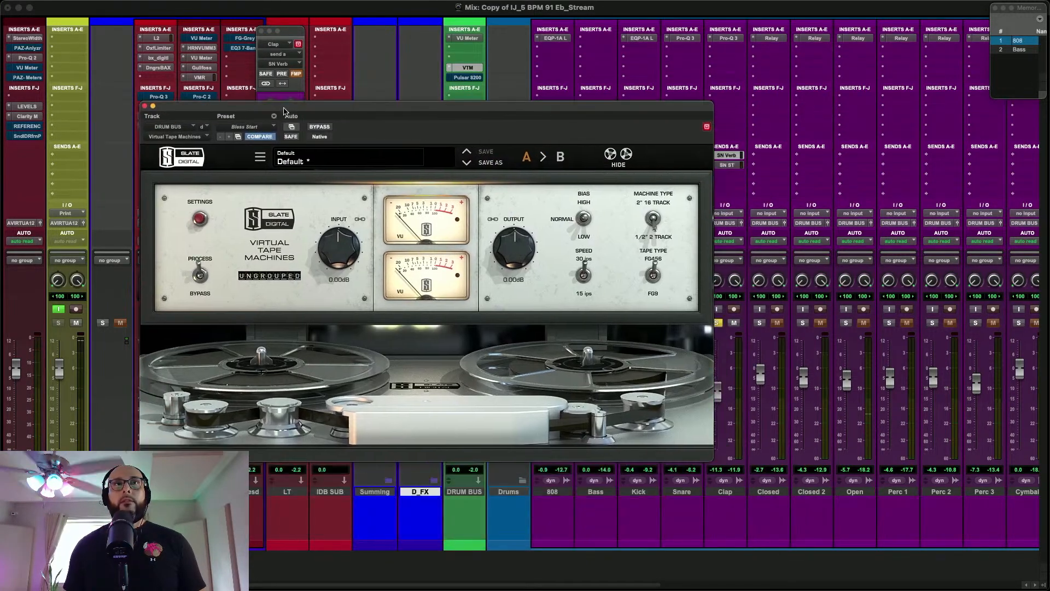
left_click(244, 127)
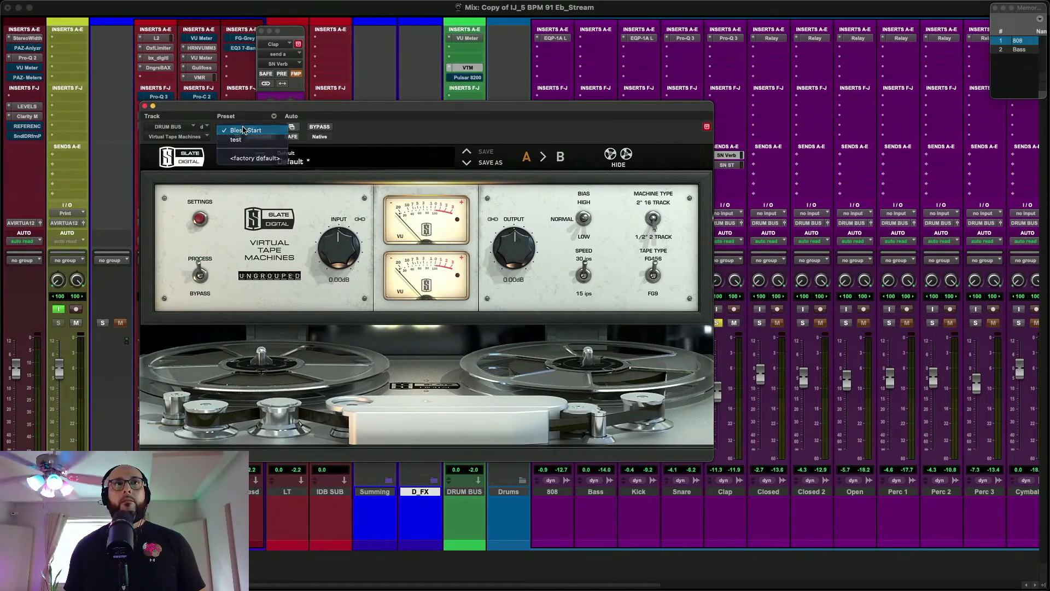
left_click(243, 130)
left_click(320, 127)
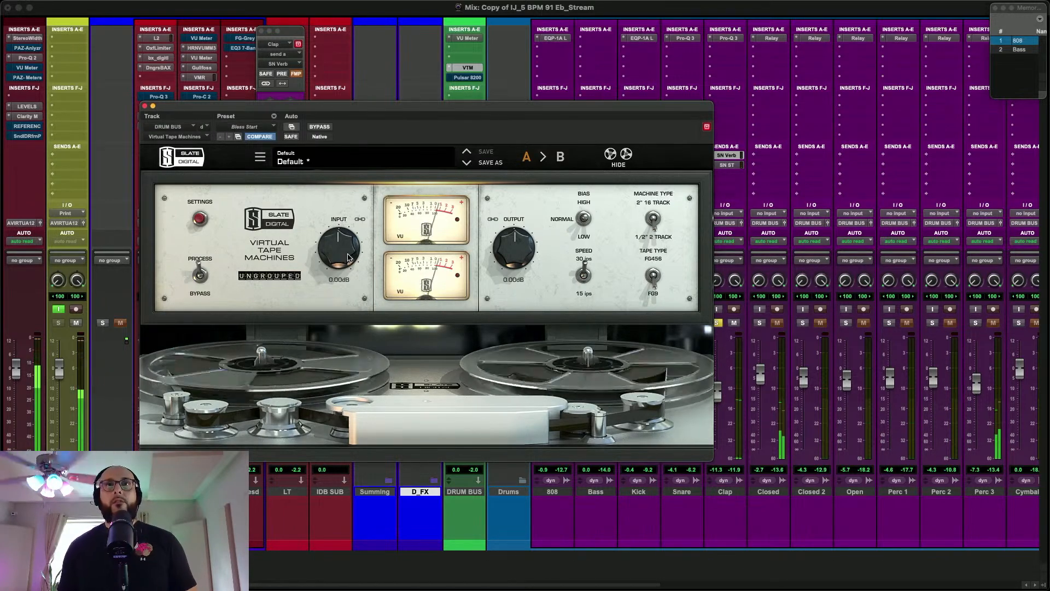
Lower the Virtual Tape Machines input to -2.21 dB with output at +2.21 dB, comparing it against bypass during playback
left_click_drag(348, 257, 358, 257)
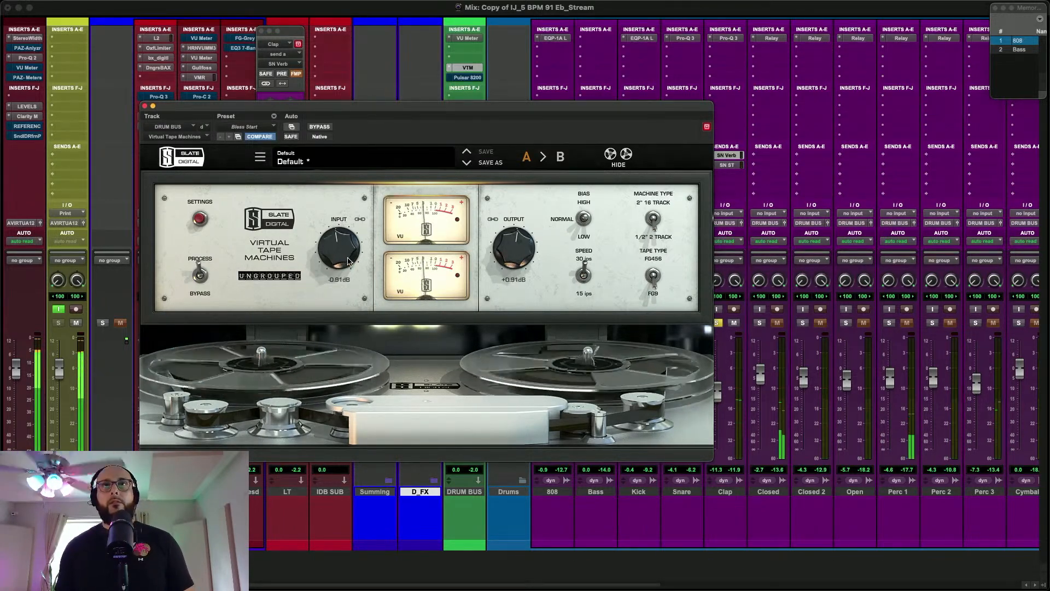
left_click(326, 128)
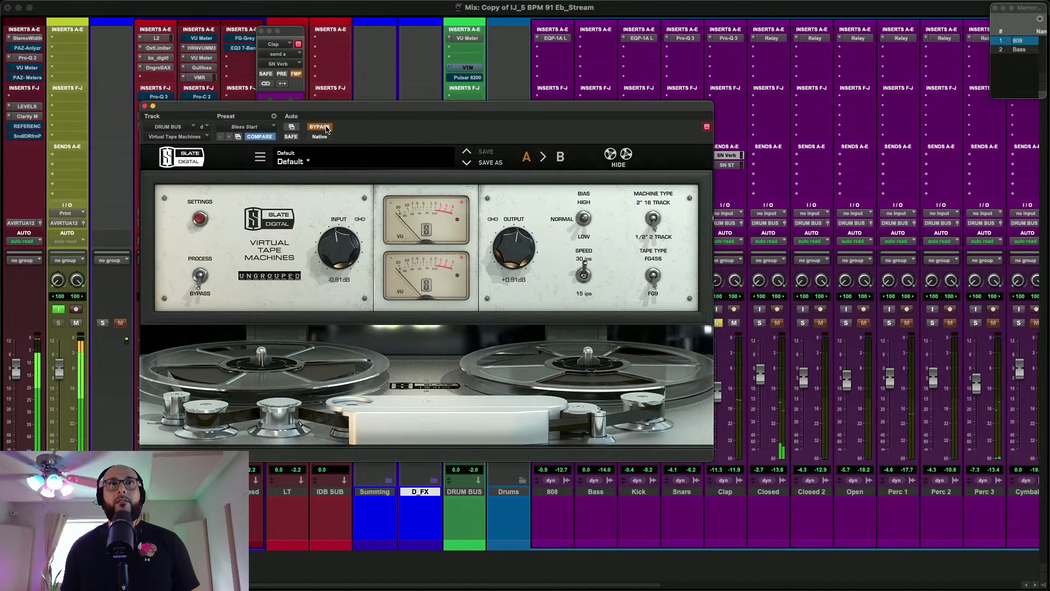
left_click(326, 127)
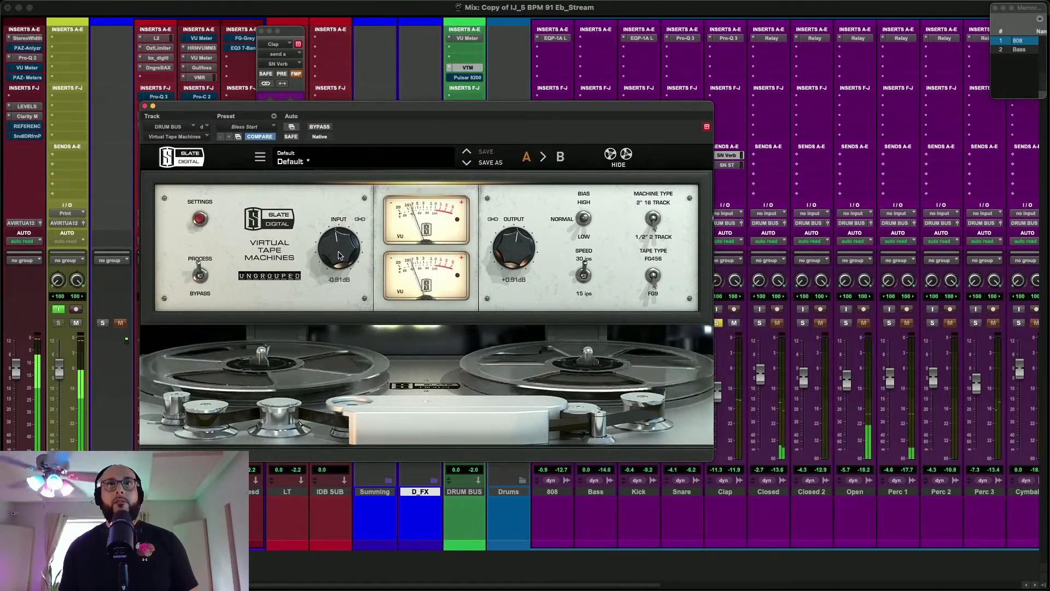
left_click_drag(339, 256, 340, 261)
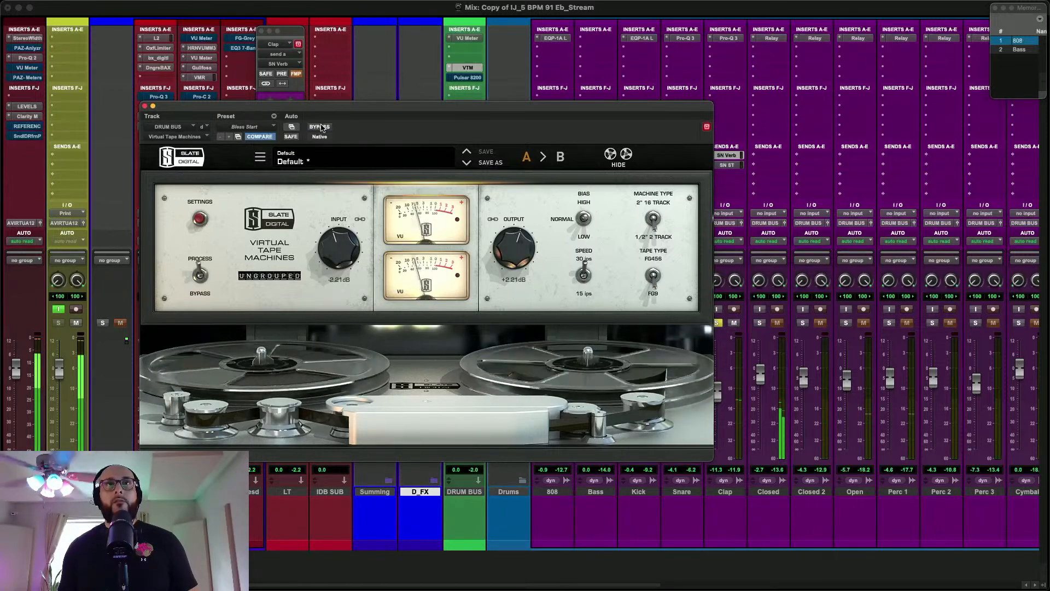
left_click(321, 127)
left_click(321, 127)
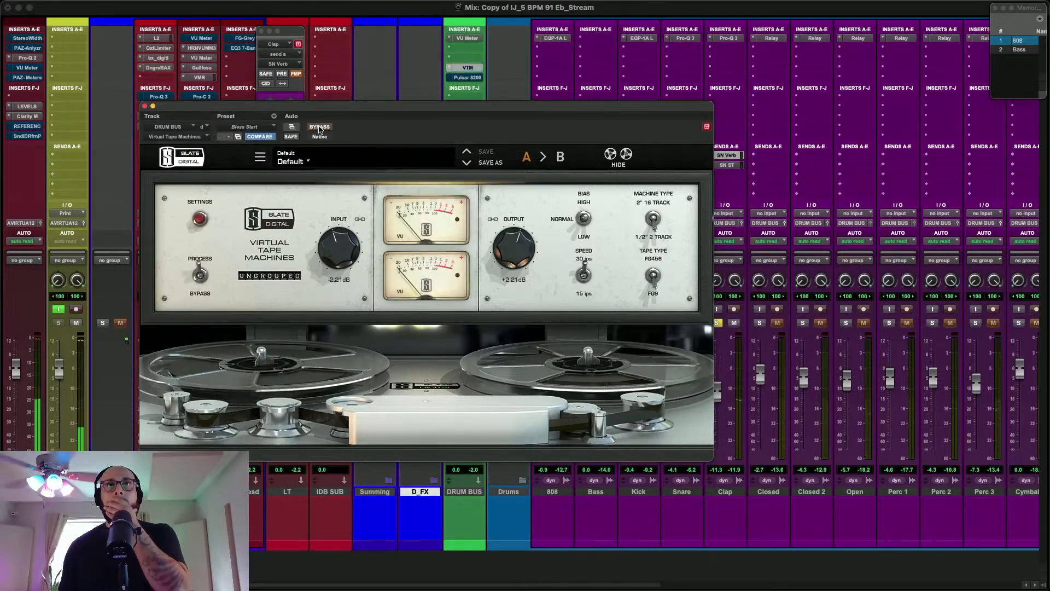
Lower the Clap fader to -12.9 dB and move the high cut in the Clap's Pro-Q 3 to a lower frequency
left_click_drag(517, 107, 443, 99)
left_click_drag(719, 401, 720, 406)
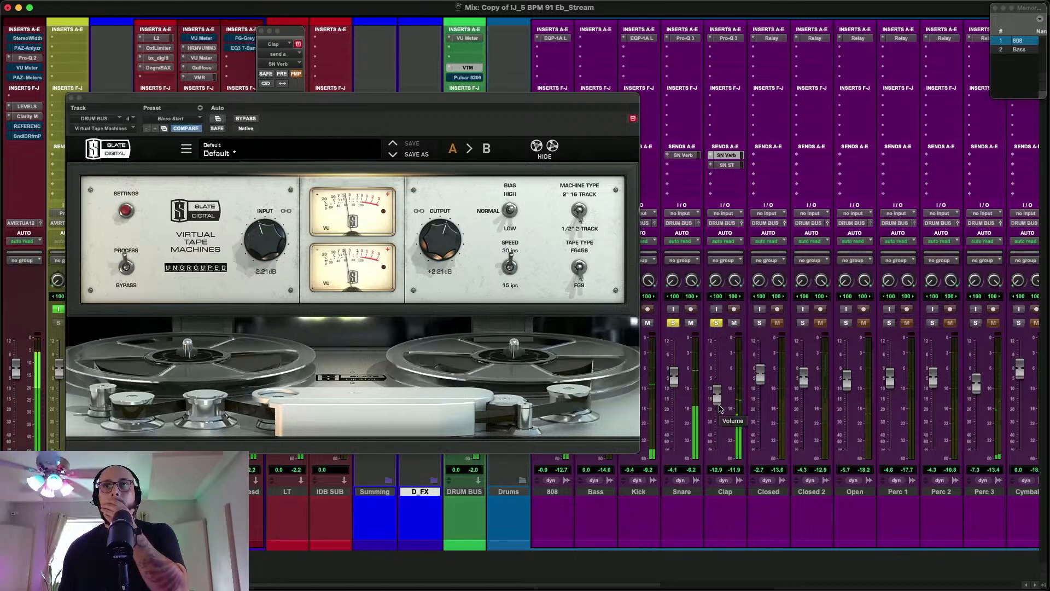
left_click(733, 38)
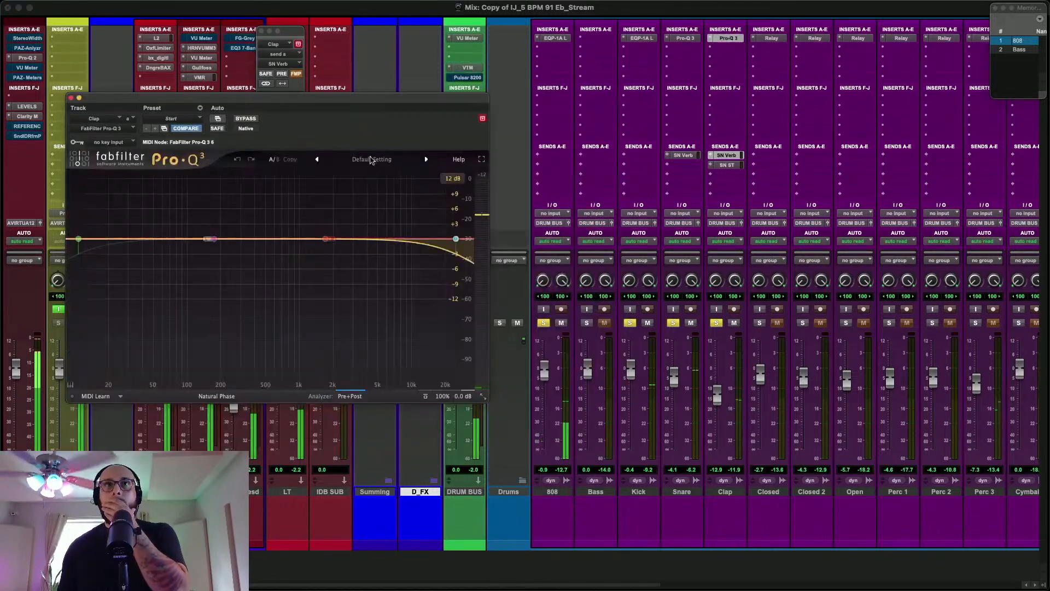
left_click(446, 239)
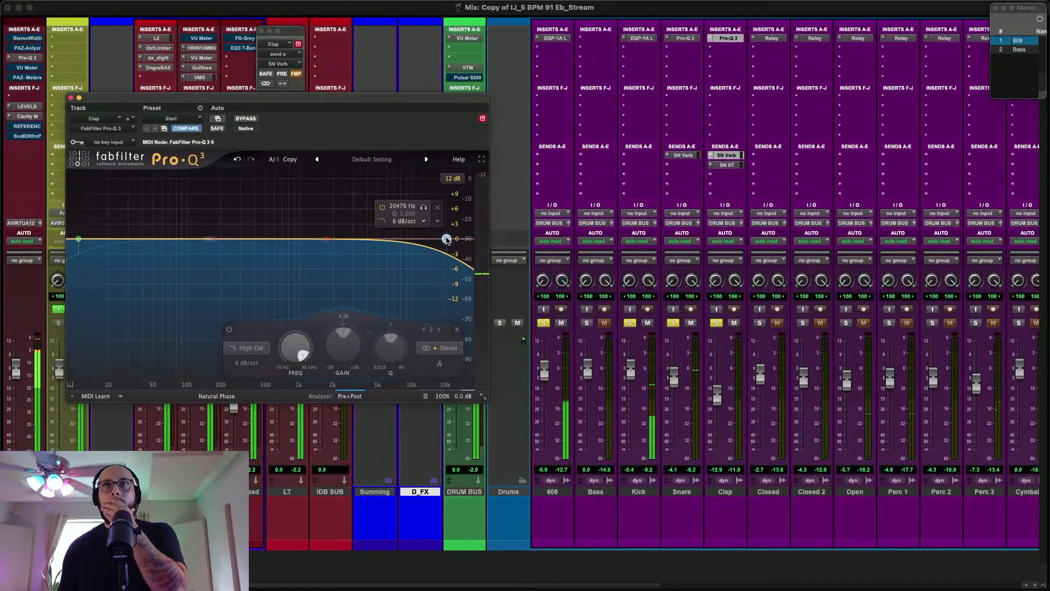
left_click_drag(446, 240, 439, 240)
left_click(71, 98)
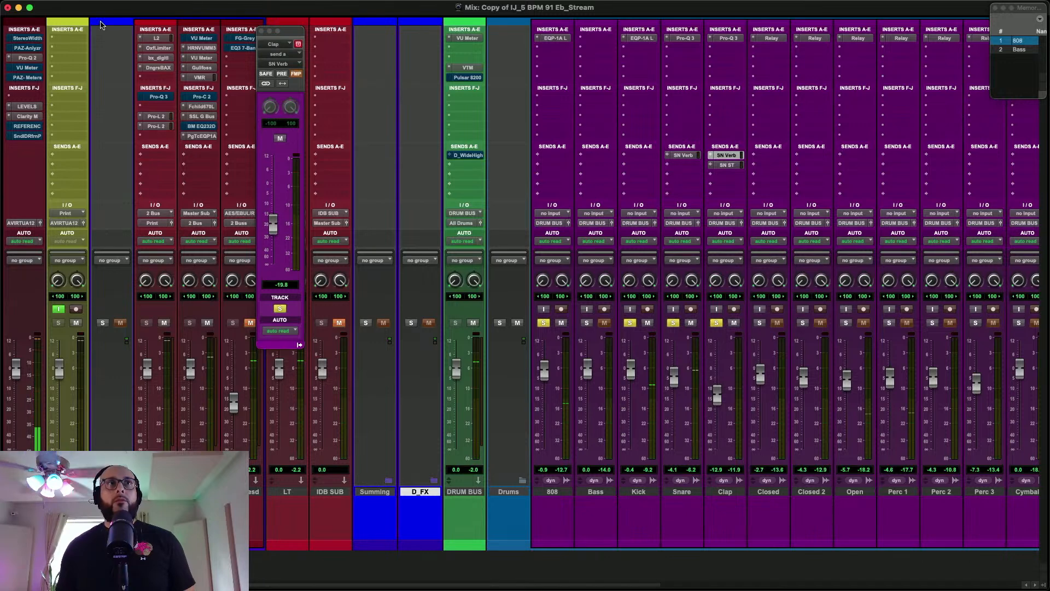
Insert the stereo UAD Neve Preamp on the DRUM BUS ahead of VTM, searching for "neve pre"
left_click(27, 38)
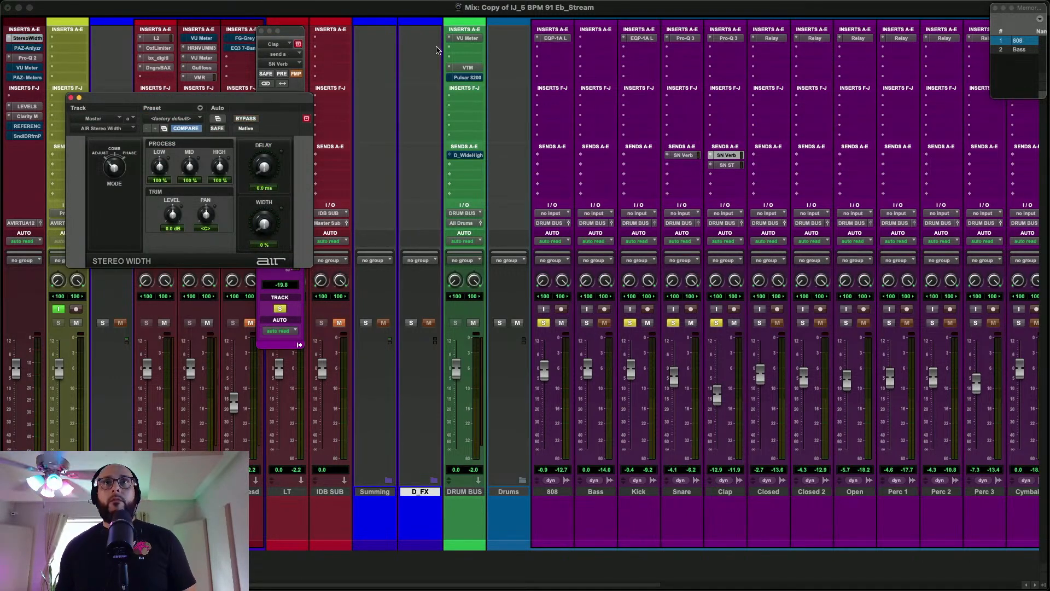
left_click(461, 59)
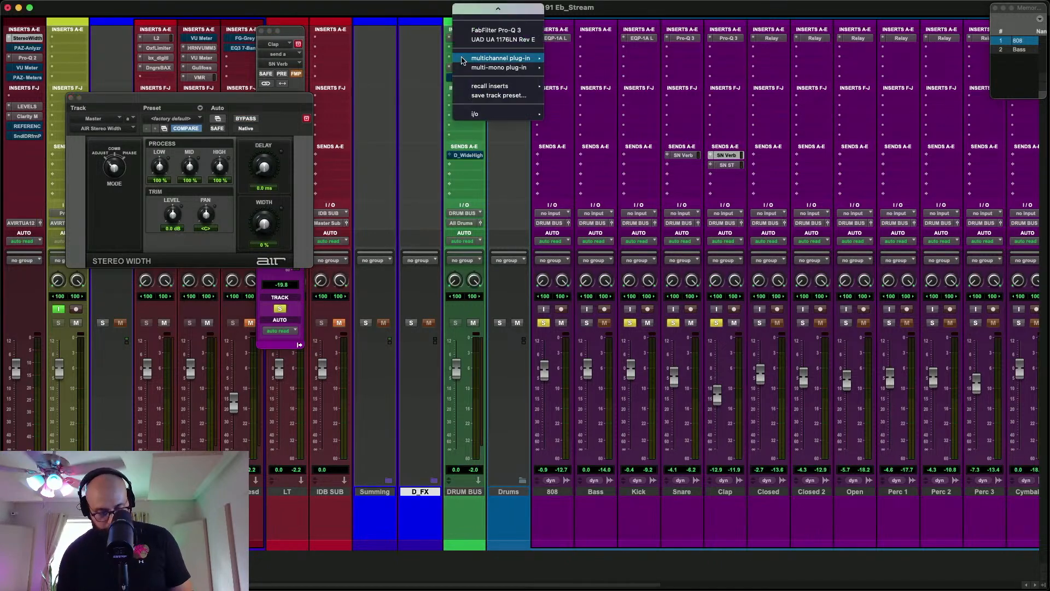
key("Escape")
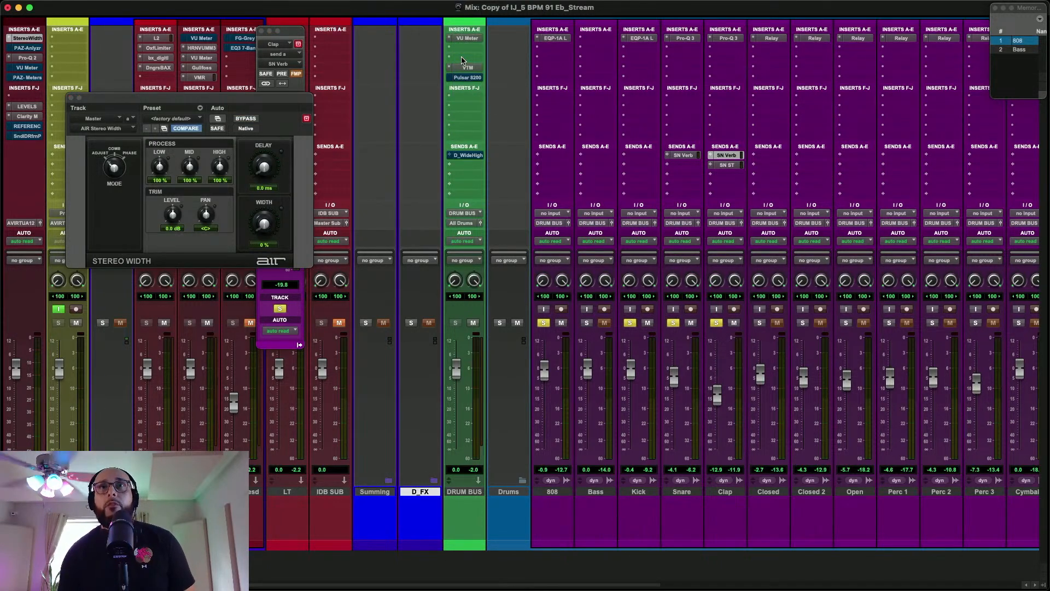
left_click(462, 59)
type("neve")
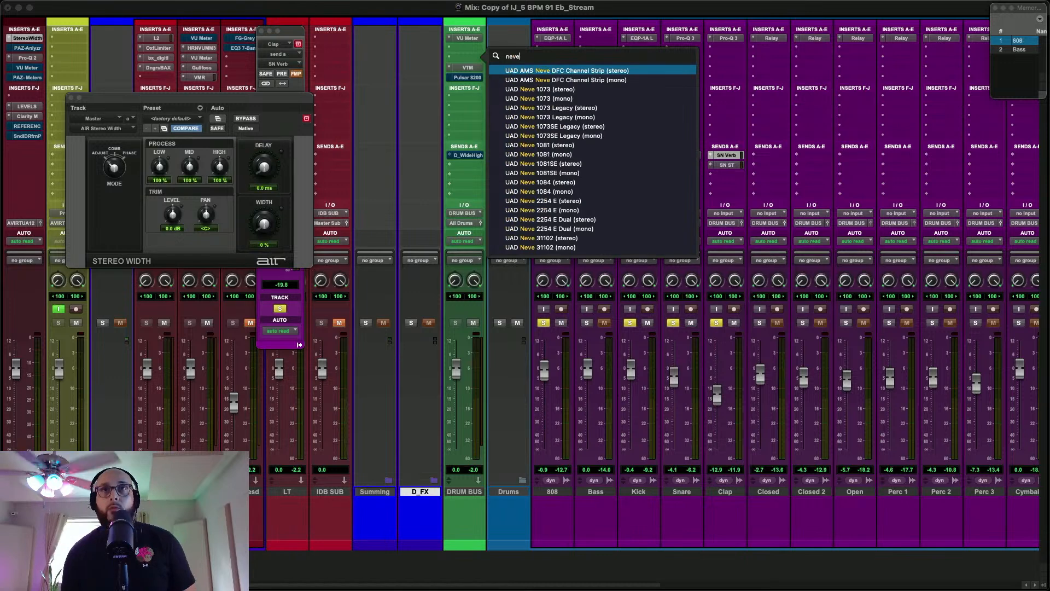
type(" pre")
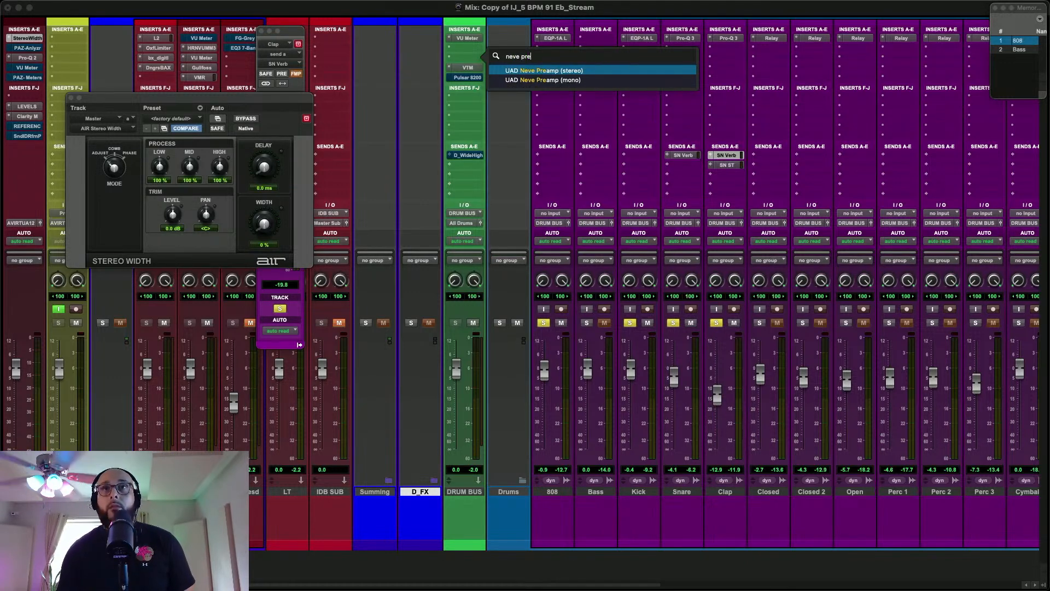
key("Return")
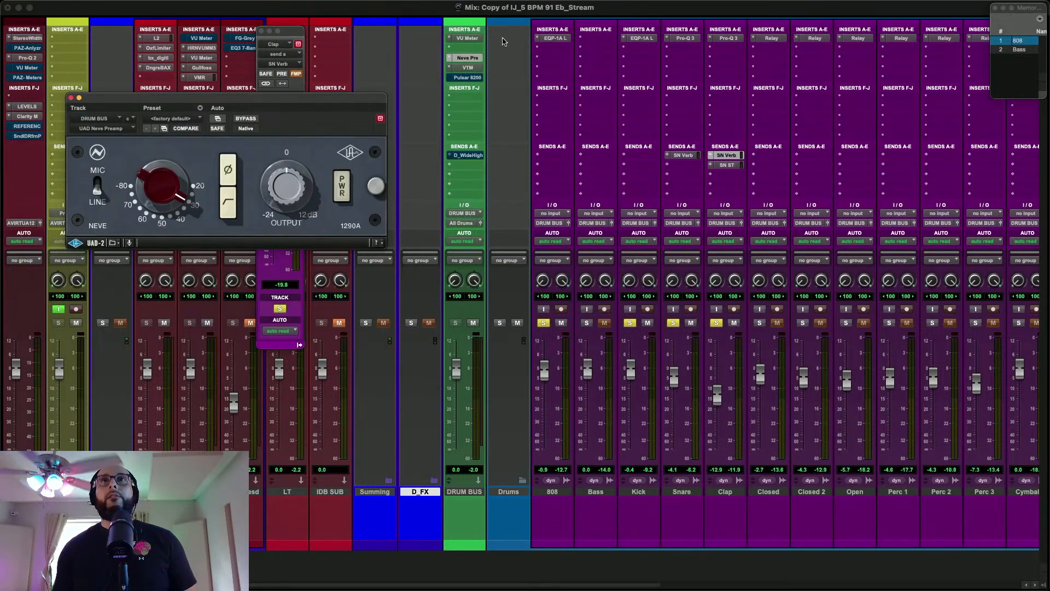
Load the WWU_Drum Bus preset in the Neve Preamp and compare it against bypass during playback
left_click(185, 117)
mouse_move(219, 11)
left_click(266, 11)
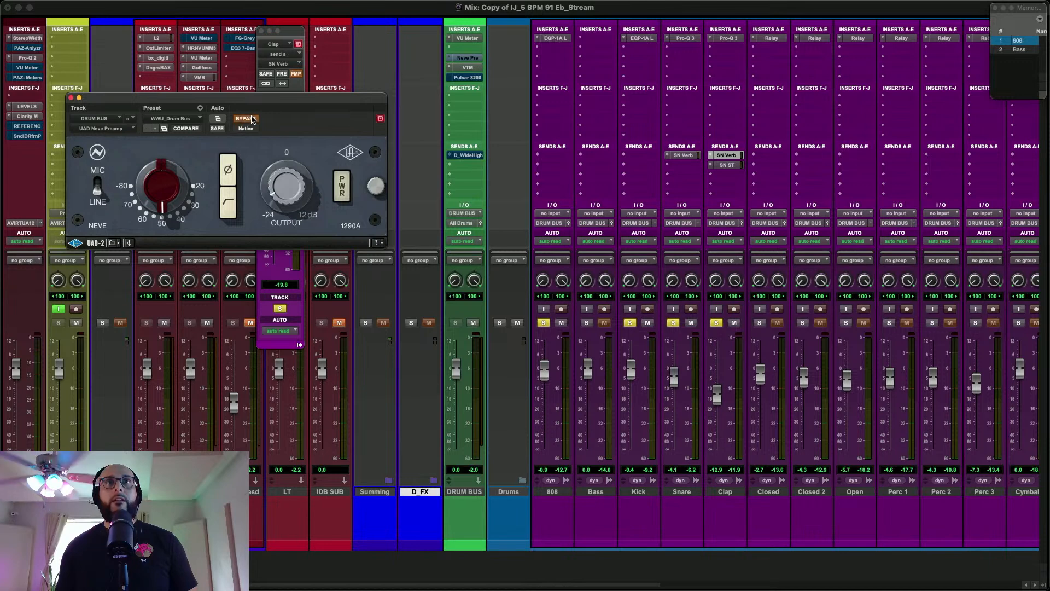
key("space")
left_click(246, 118)
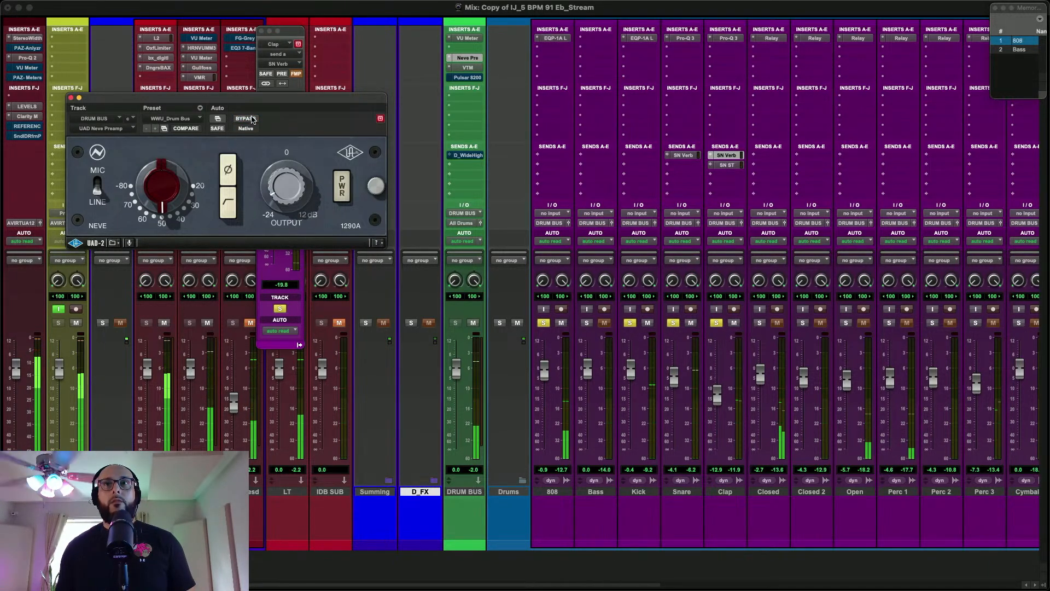
left_click(252, 119)
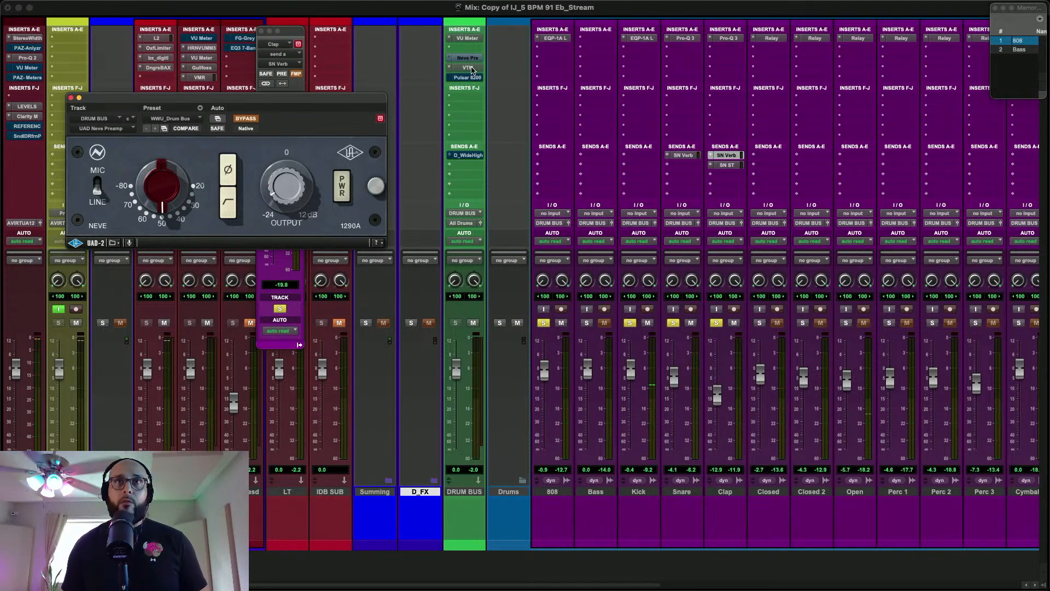
Bypass VTM on the DRUM BUS and compare the Neve Preamp active and bypassed during playback
left_click(472, 62)
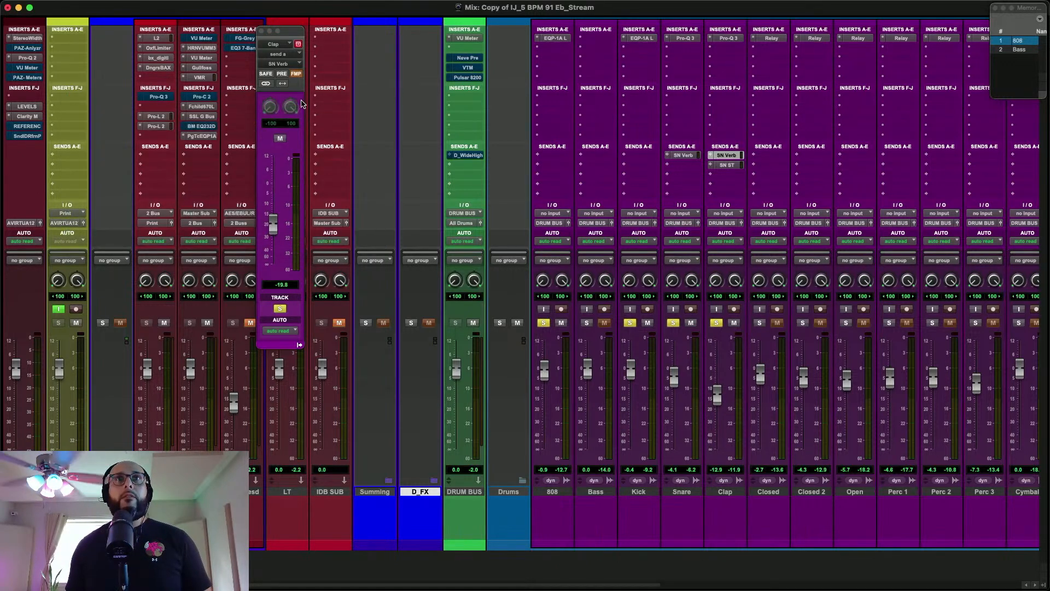
left_click(478, 59)
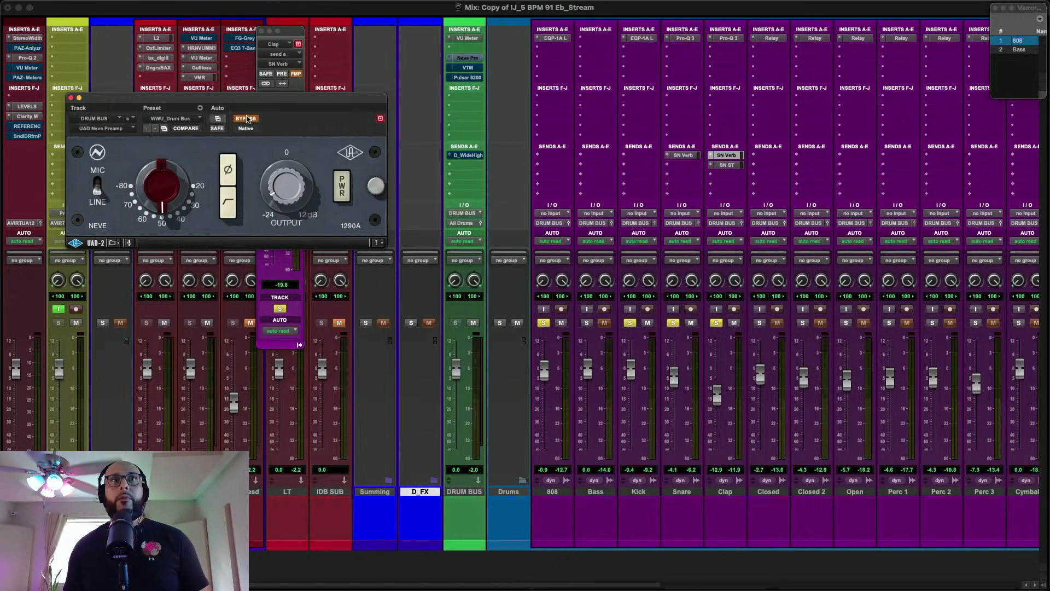
left_click(247, 119)
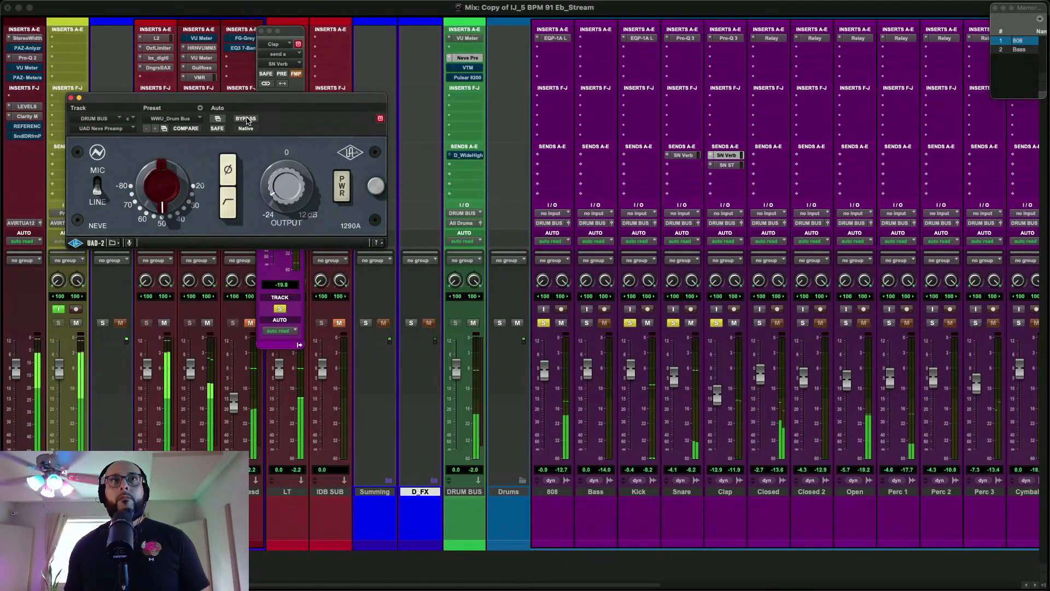
left_click(246, 119)
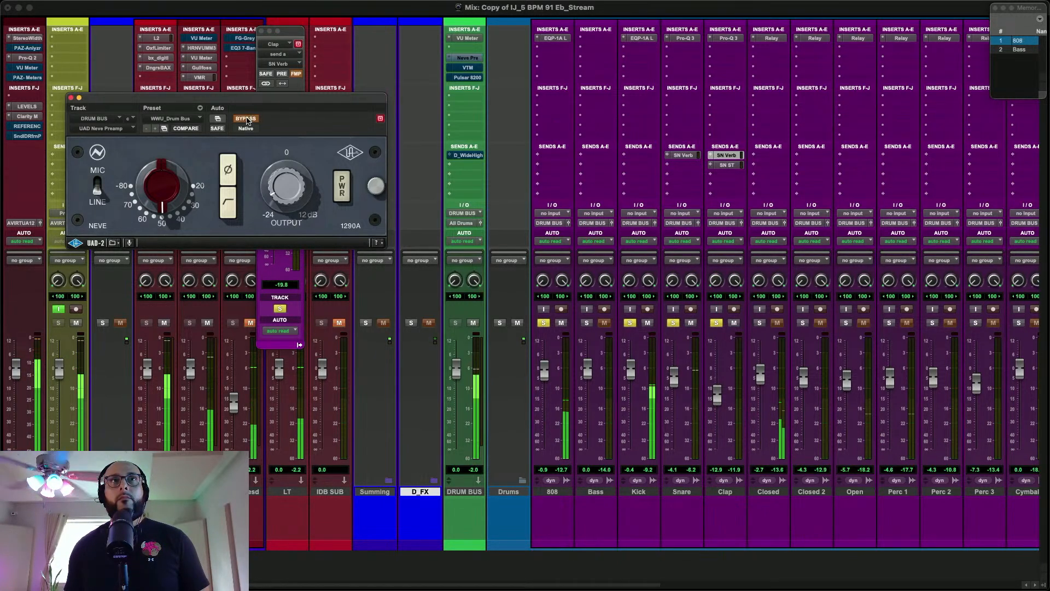
Reactivate the Neve Preamp on the DRUM BUS and close its window
left_click(246, 119)
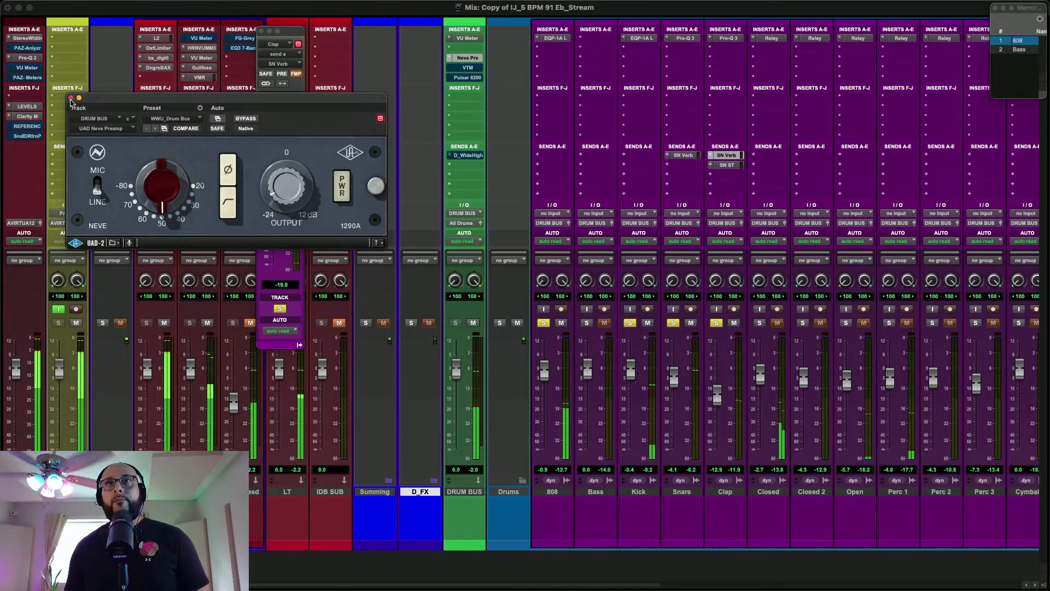
left_click(71, 98)
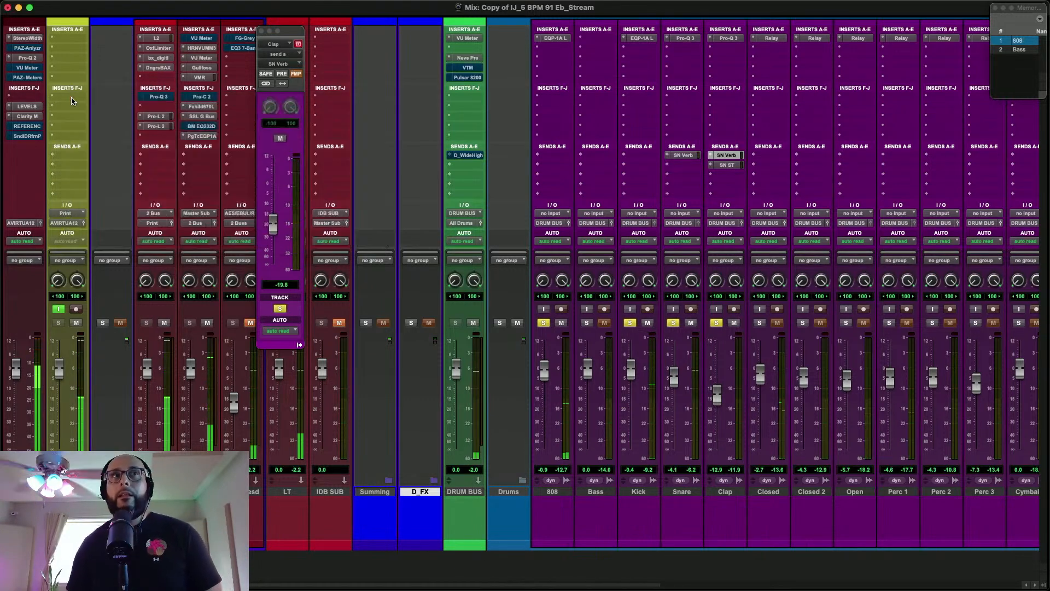
scroll(764, 203, "right", 2)
scroll(764, 205, "left", 2)
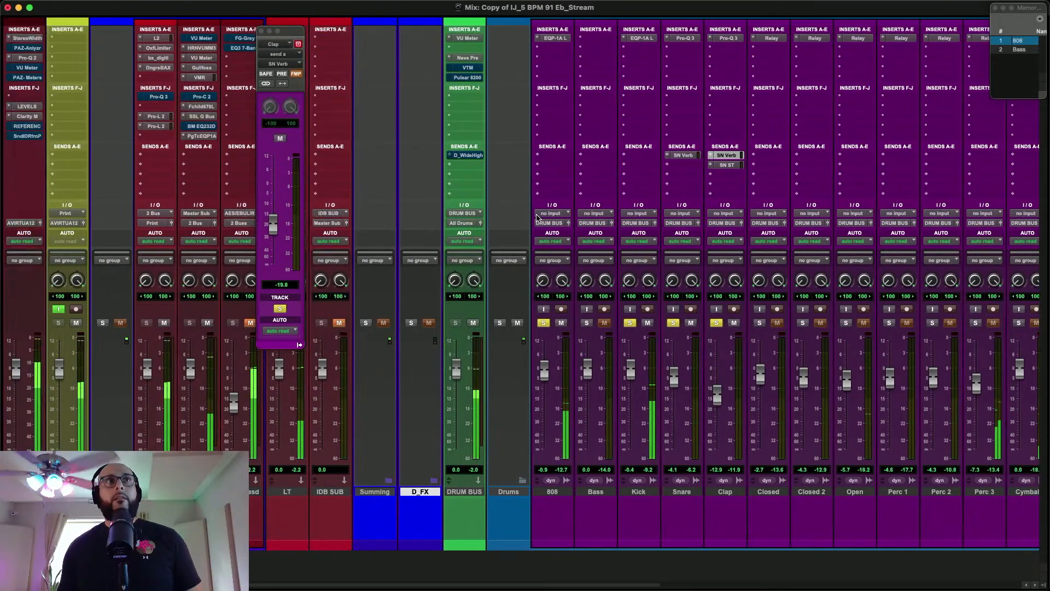
scroll(655, 169, "right", 3)
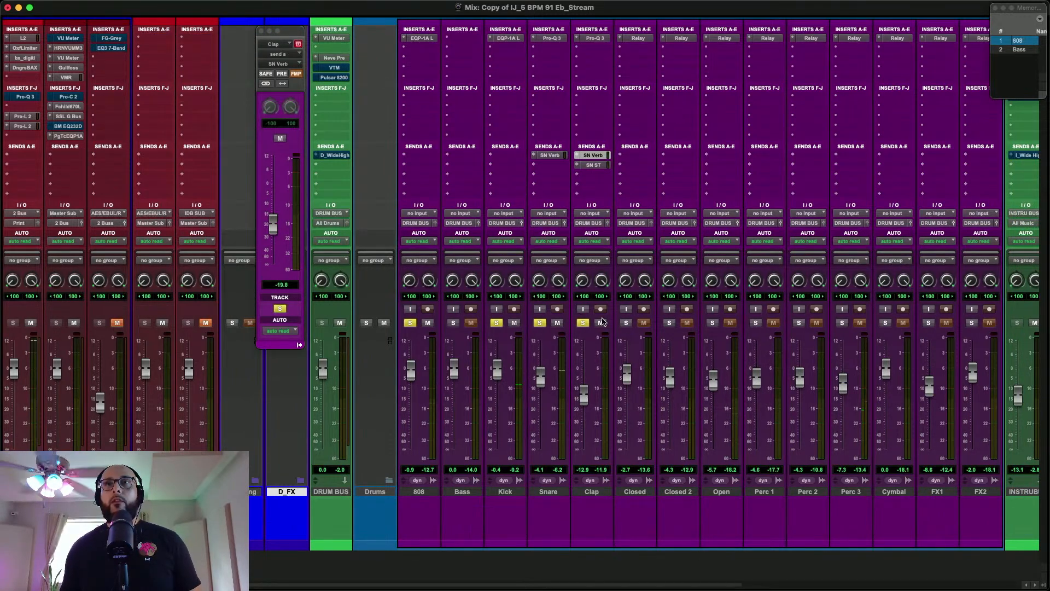
Solo the Closed track during playback, lower its fader to -4.3 dB and pan it left to -0.35 in Relay
key("space")
left_click_drag(626, 379, 627, 384)
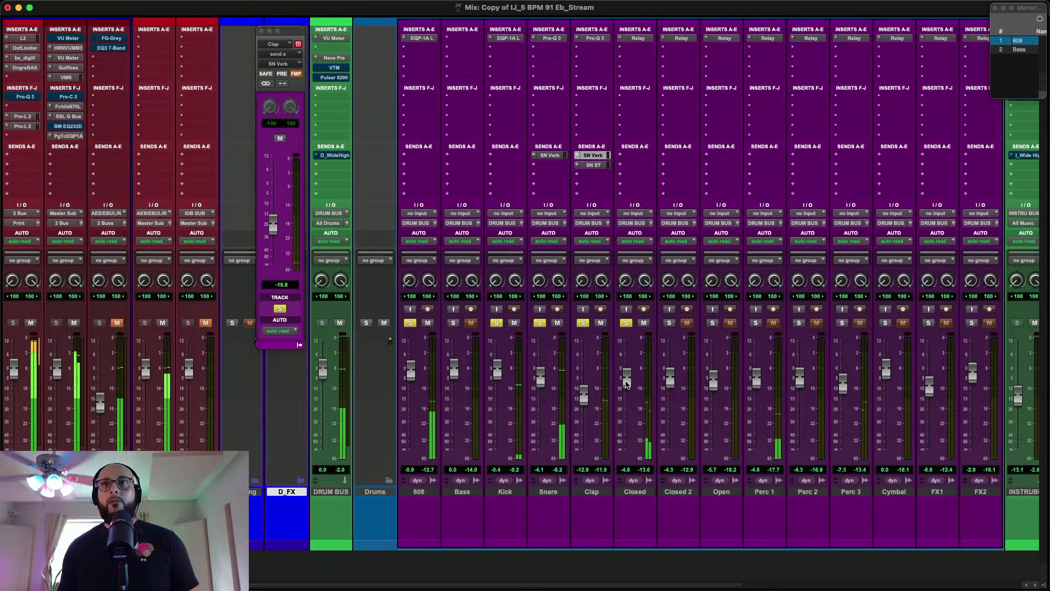
left_click(638, 38)
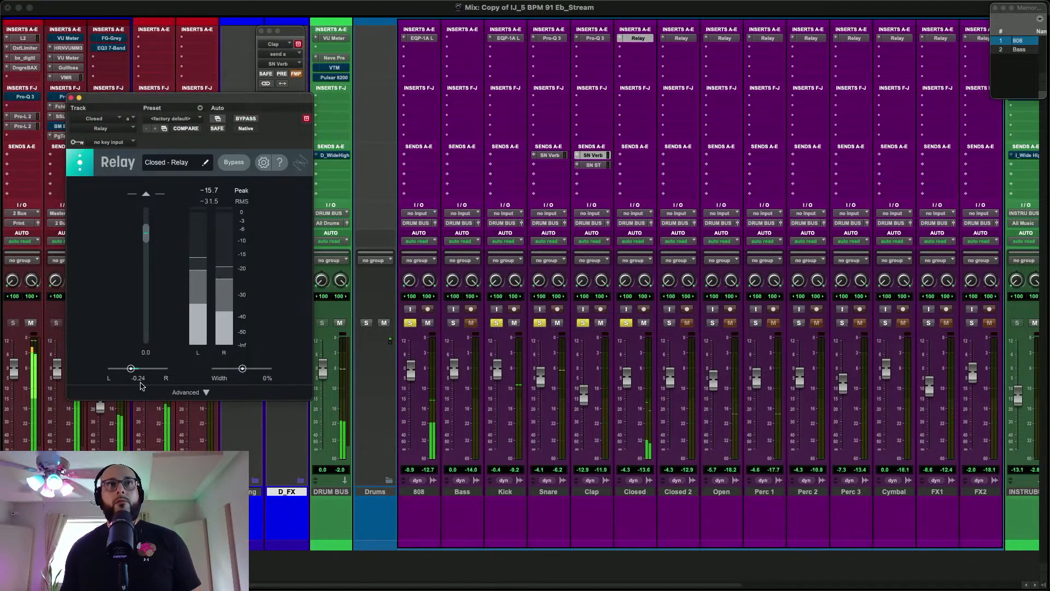
left_click_drag(131, 369, 127, 369)
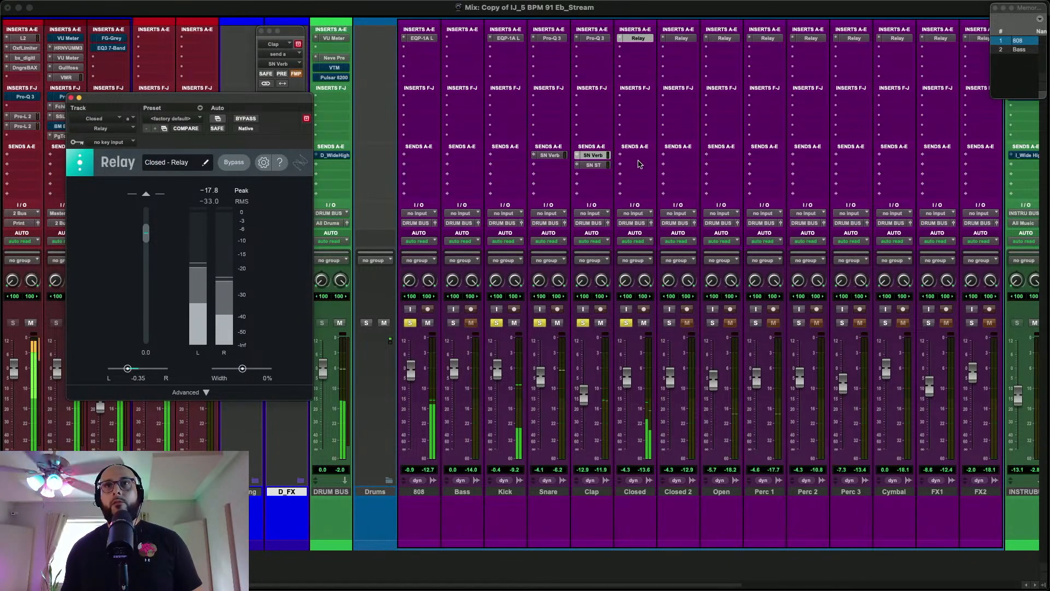
Copy the Clap's SN Verb send to Closed and set the send level to -59.4 dB
key("space")
left_click(591, 156)
left_click_drag(591, 156, 640, 156)
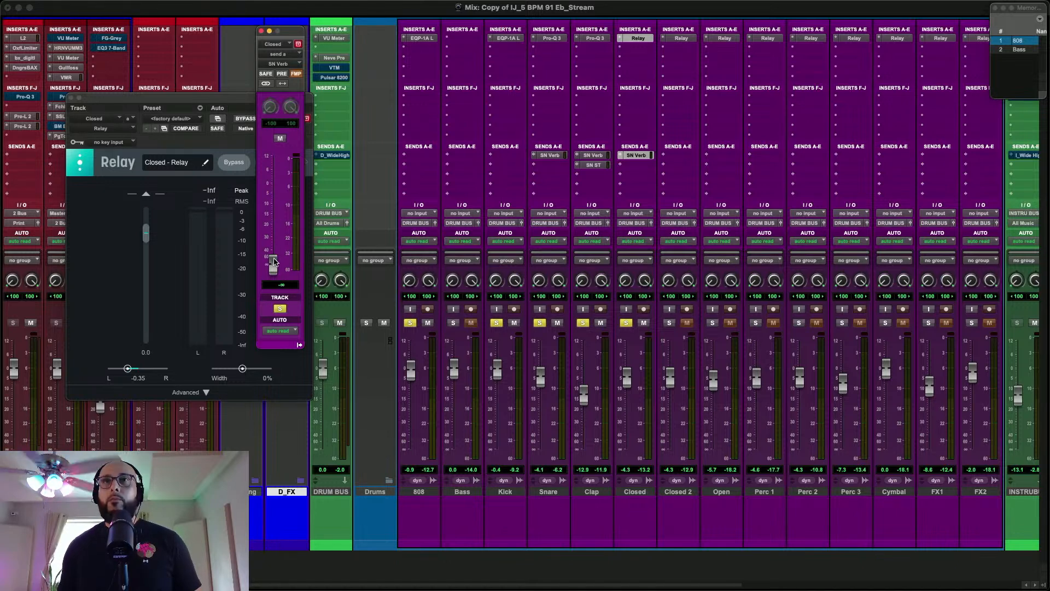
key("space")
left_click_drag(274, 263, 275, 256)
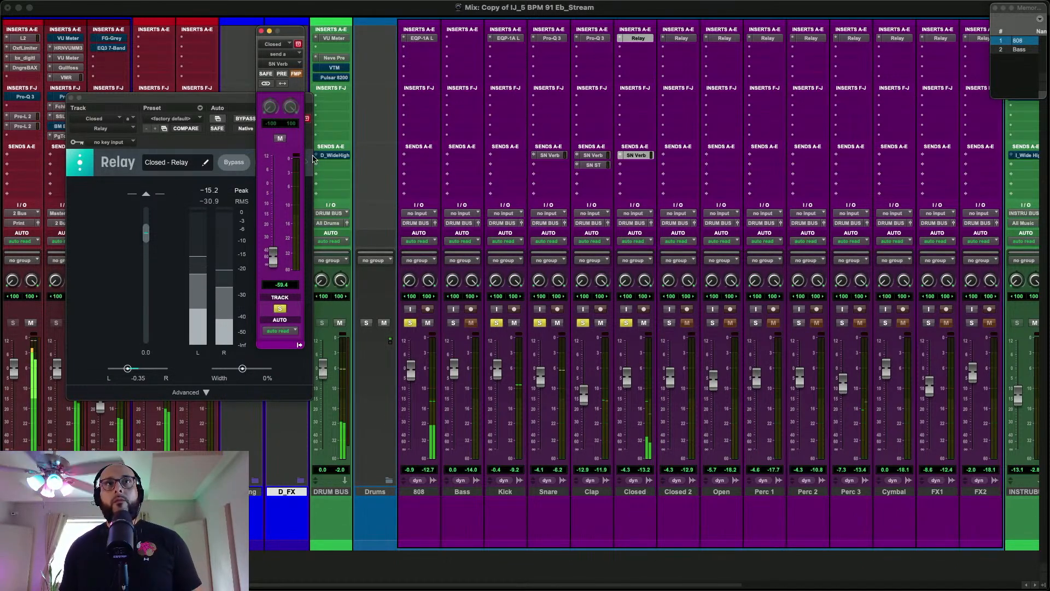
left_click(262, 32)
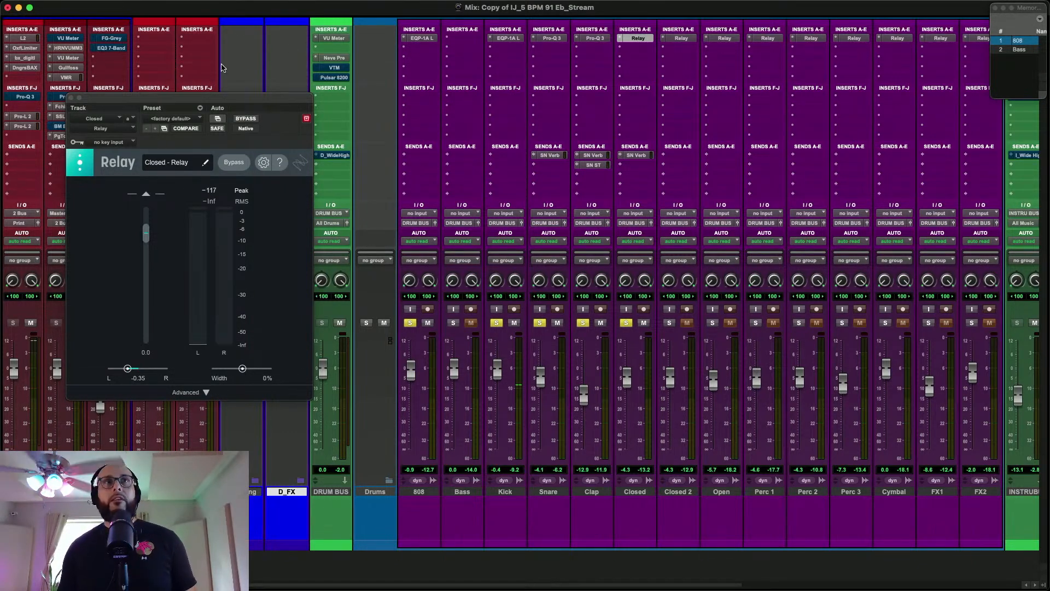
Solo Closed 2 alongside the other drums and add the SN Verb send to it
scroll(188, 23, "left", 3)
scroll(476, 72, "right", 6)
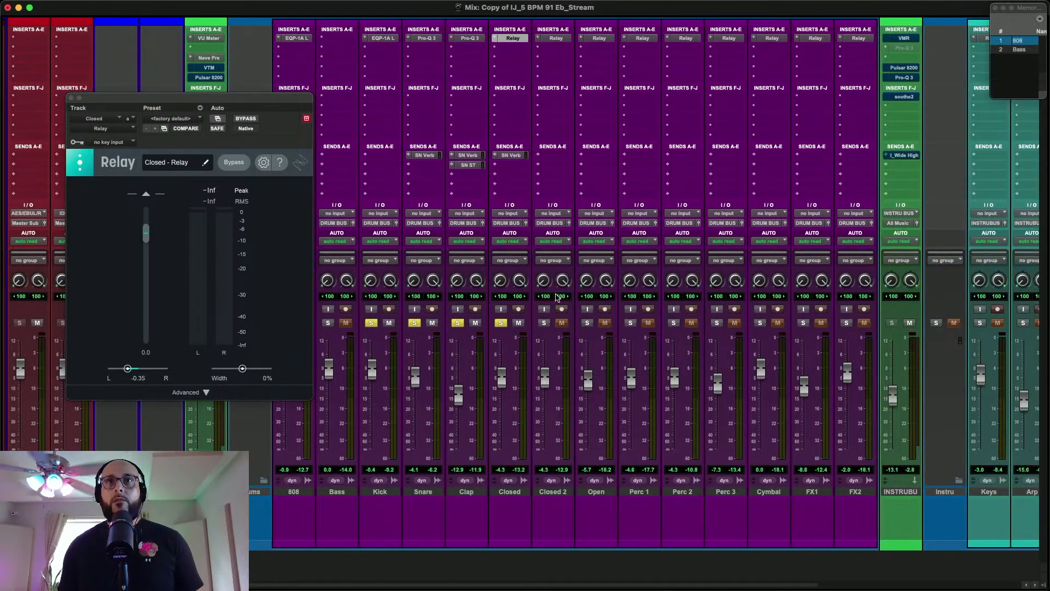
left_click(544, 322)
key("space")
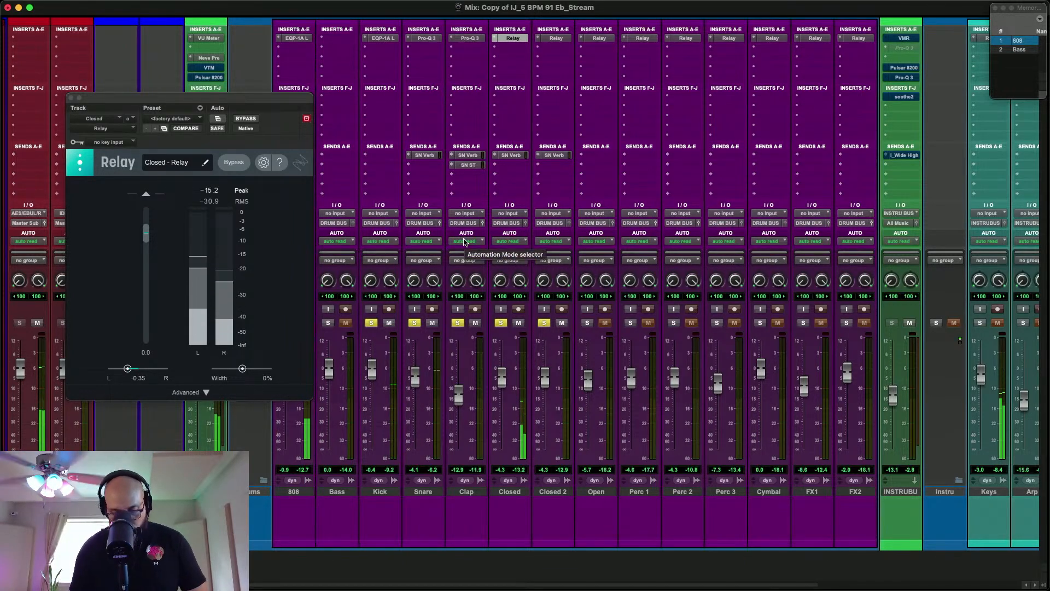
Play from about 1:06.858, just before the Closed 2 hits begin, and lower the Closed 2 fader to -7.0 dB
key("super+equal")
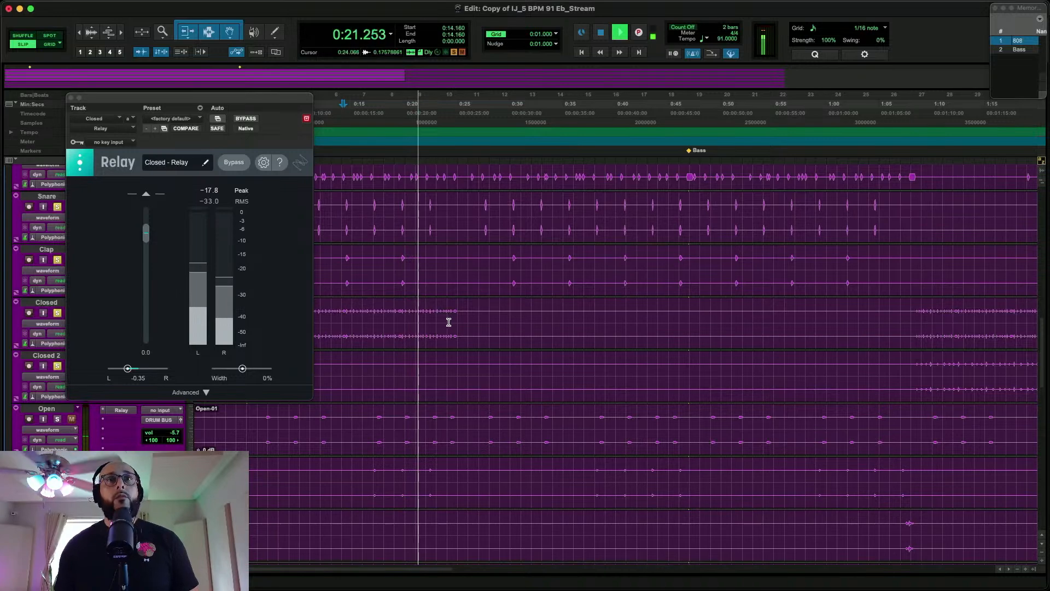
scroll(504, 334, "right", 3)
key("space")
left_click(748, 351)
left_click(746, 359)
key("space")
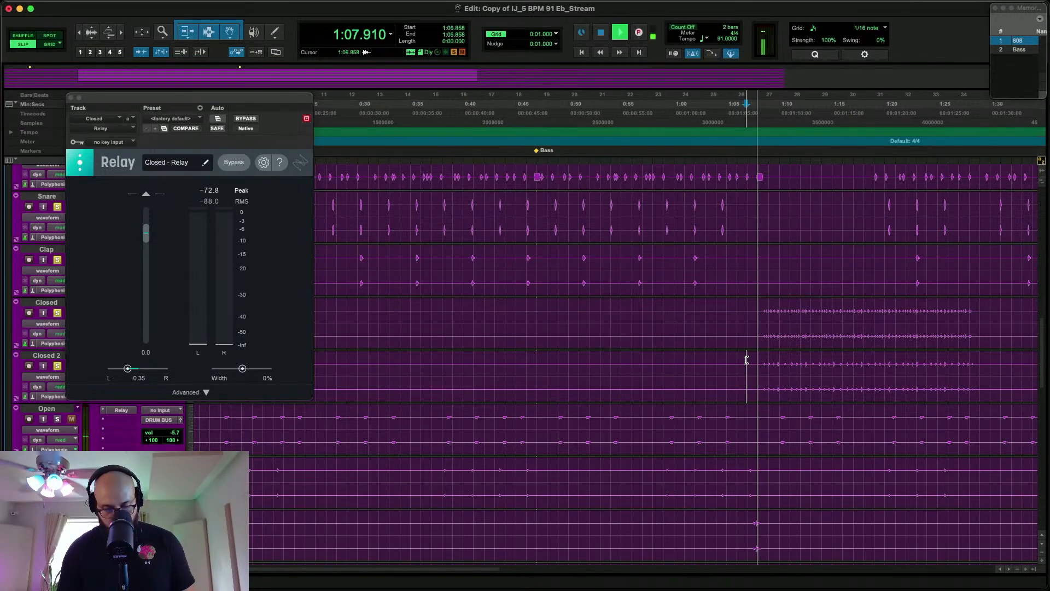
key("super+equal")
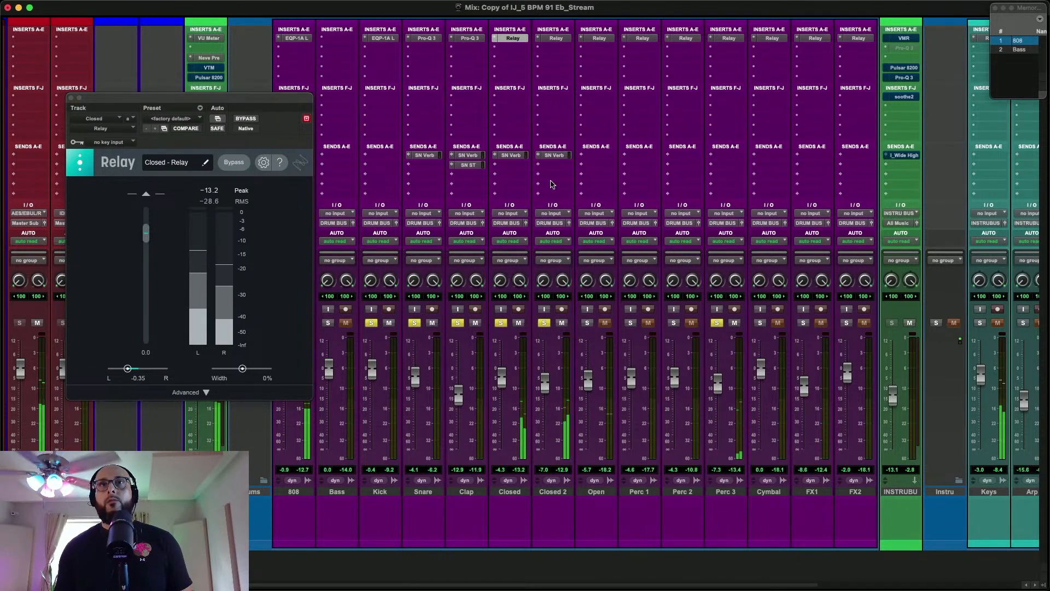
Copy the SN Verb send from Closed 2 to Perc 3, set the Perc 3 fader to -7.8 dB, and solo Perc 1 and Open
left_click_drag(560, 159, 730, 158)
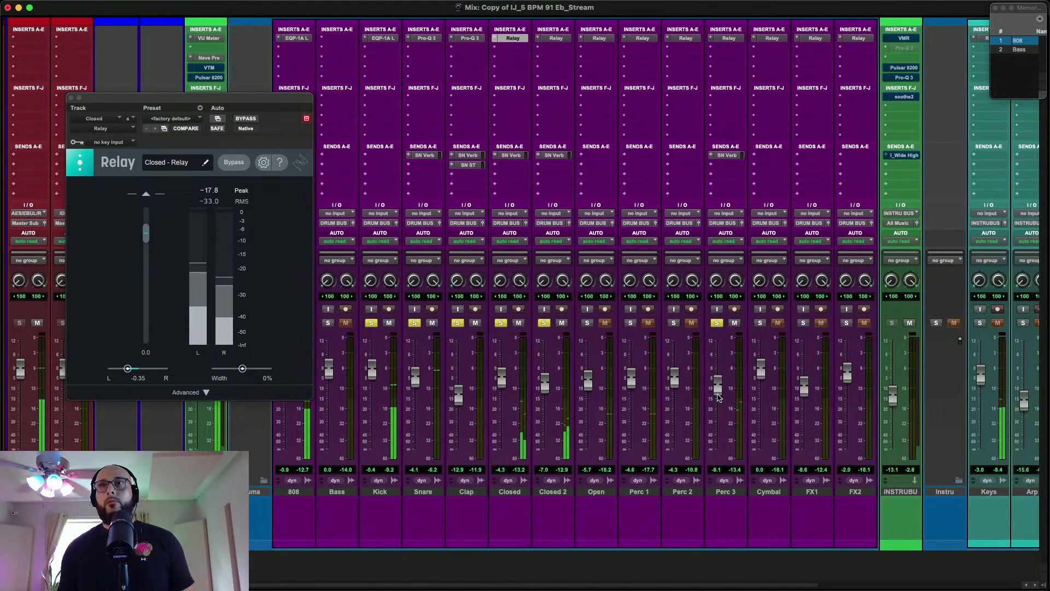
left_click(729, 39)
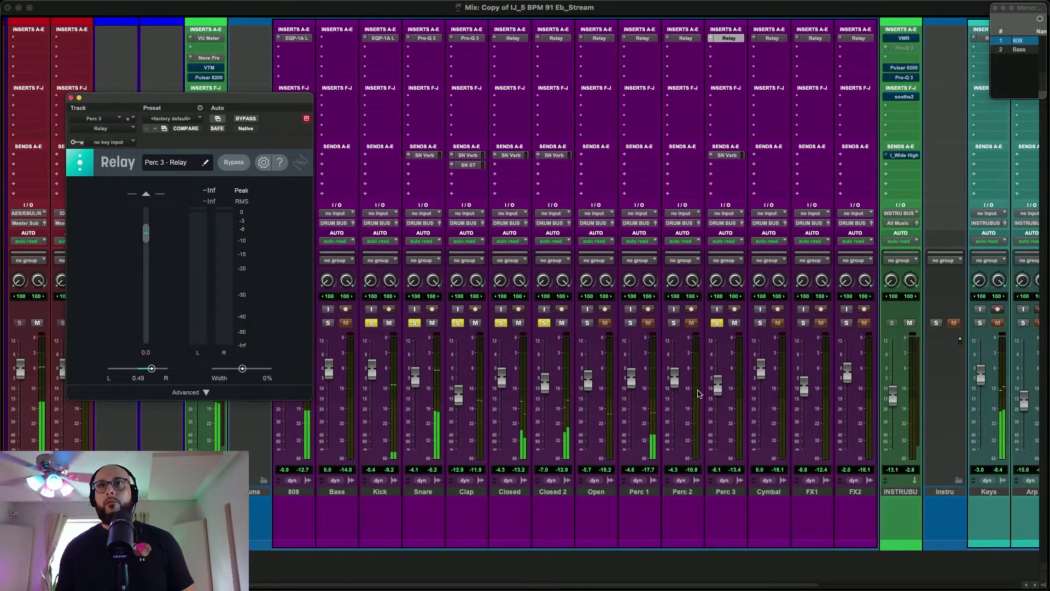
left_click(631, 323)
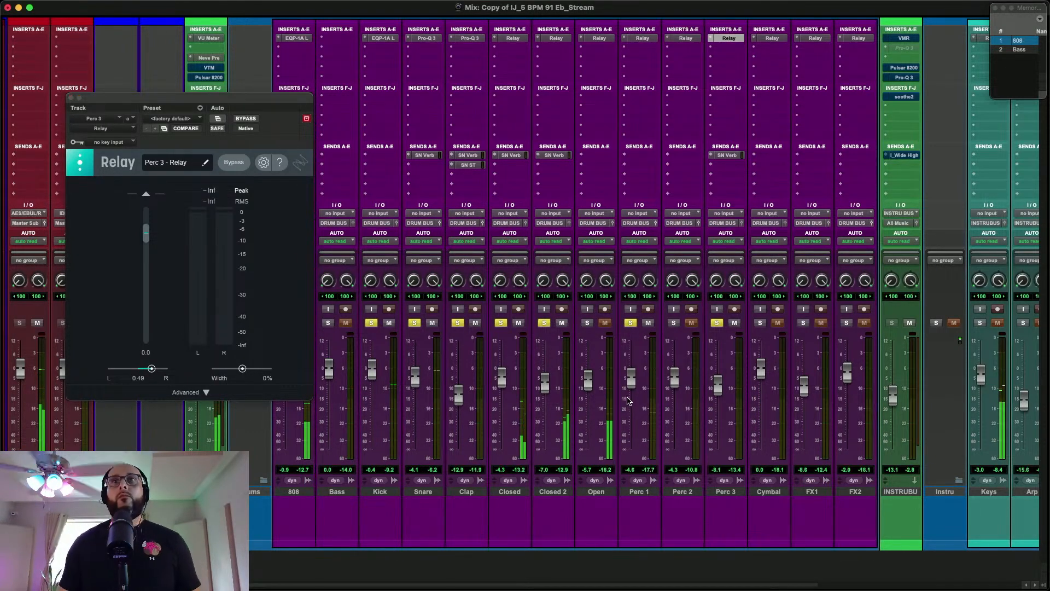
left_click(588, 323)
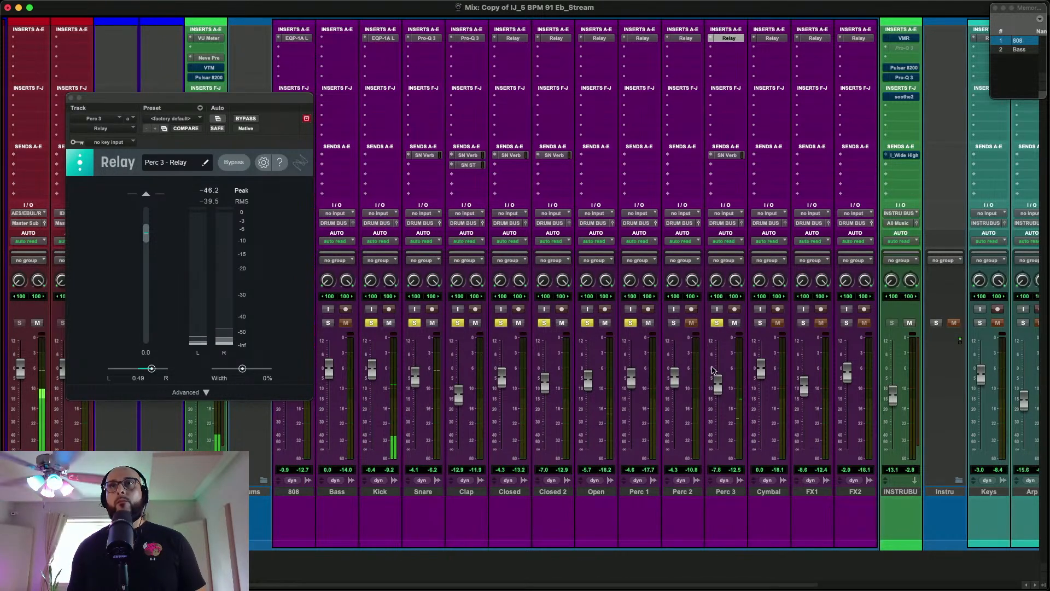
Raise Perc 3's SN Verb send to -54.2 dB
left_click(727, 155)
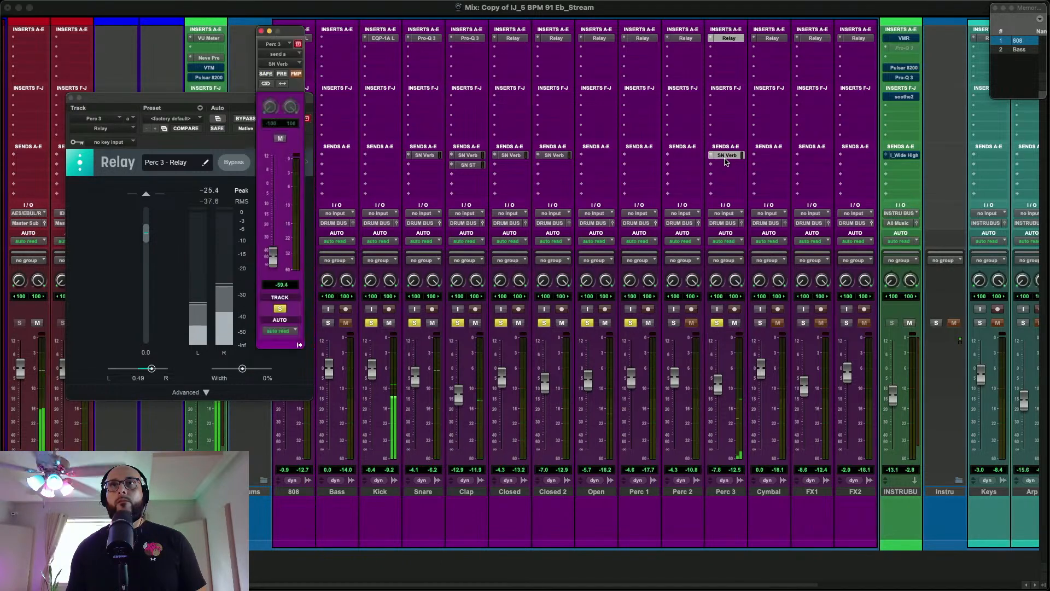
left_click_drag(273, 258, 273, 257)
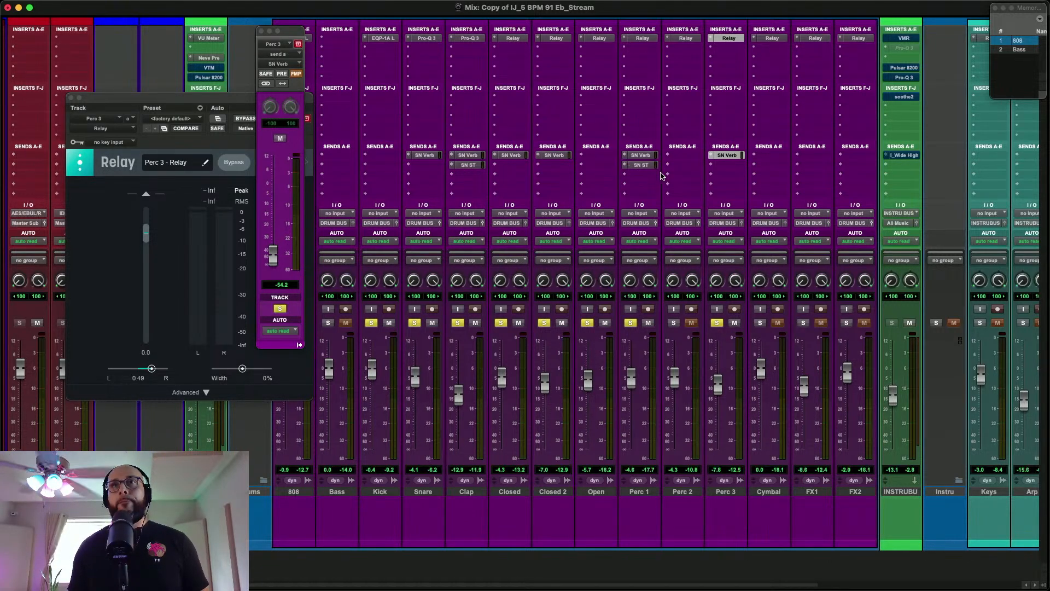
Set up the SN Verb and SN ST sends on Perc 1 and lower its fader to -4.9 dB during playback
left_click(647, 167)
key("space")
left_click_drag(629, 385, 628, 386)
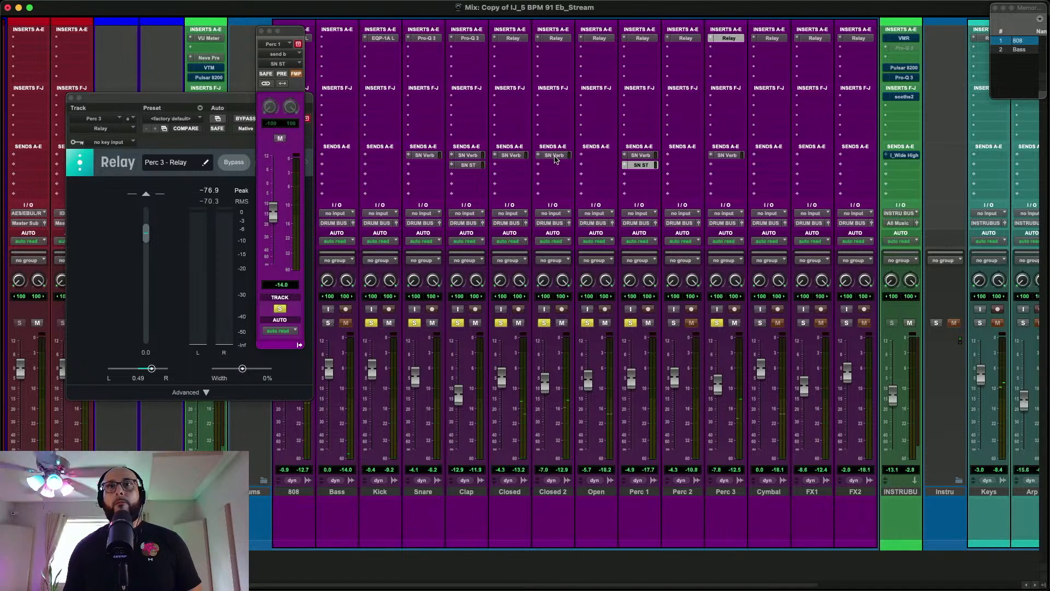
Pan the Open track right to 0.43 in Relay and set its fader to -5.9 dB
left_click(602, 36)
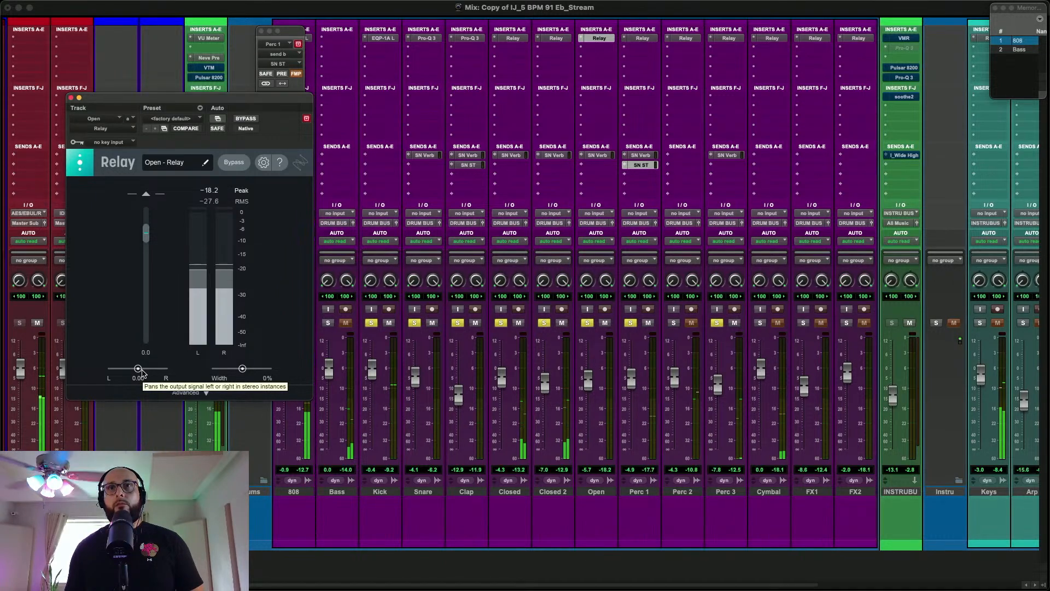
left_click_drag(138, 368, 143, 368)
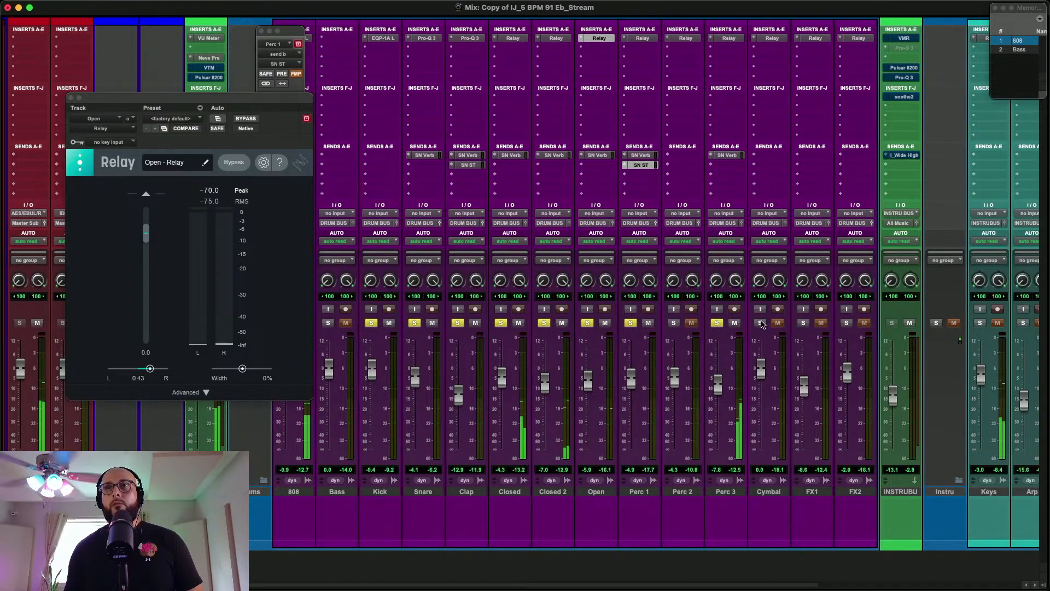
Copy Perc 3's SN Verb send to the Cymbal and pan the Cymbal left to -0.43 in Relay
left_click_drag(727, 156, 766, 158)
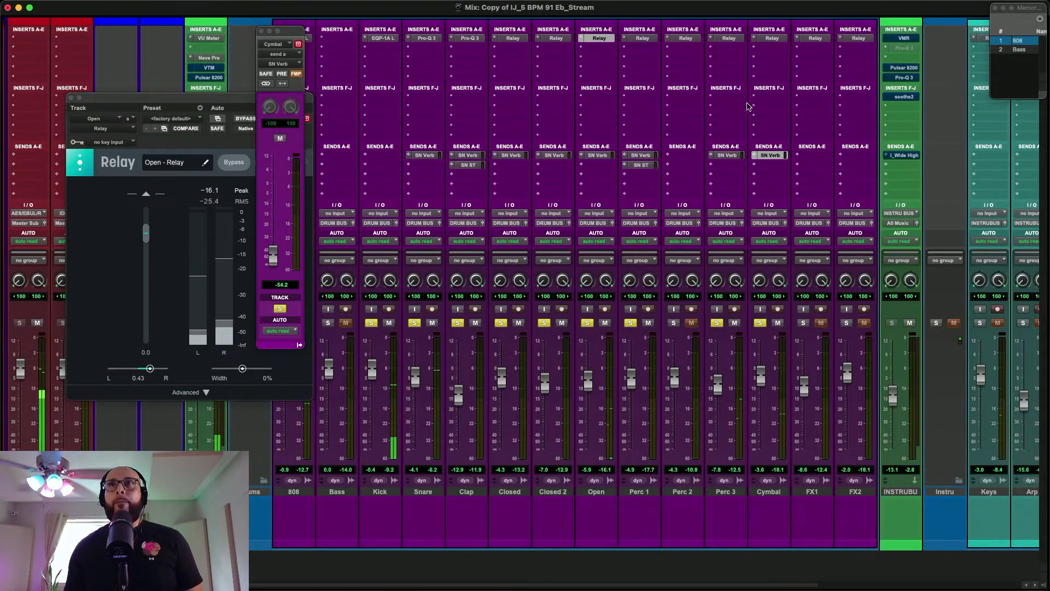
left_click(772, 38)
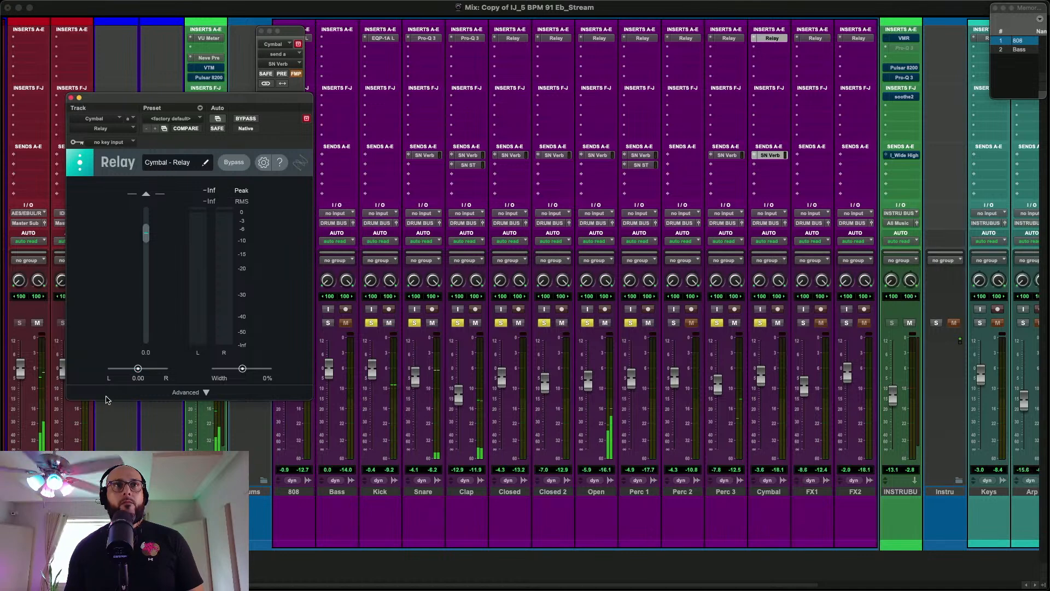
mouse_move(141, 368)
left_mouse_down()
mouse_move(117, 370)
mouse_move(128, 371)
left_mouse_up()
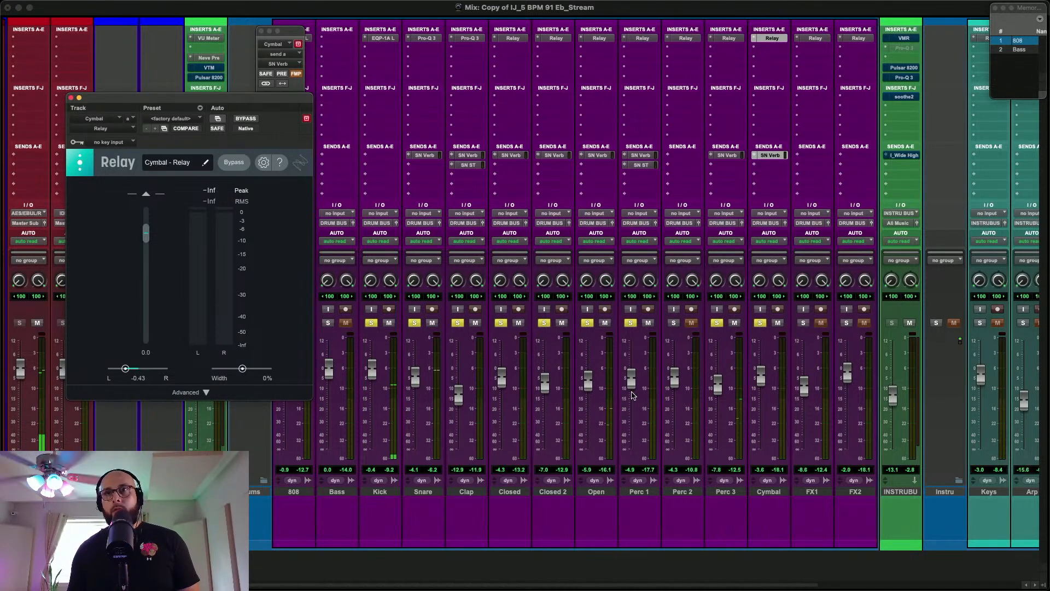
Solo Perc 2, play from 1:05.924 just before its hit, and lower its fader to -5.4 dB
left_click(674, 322)
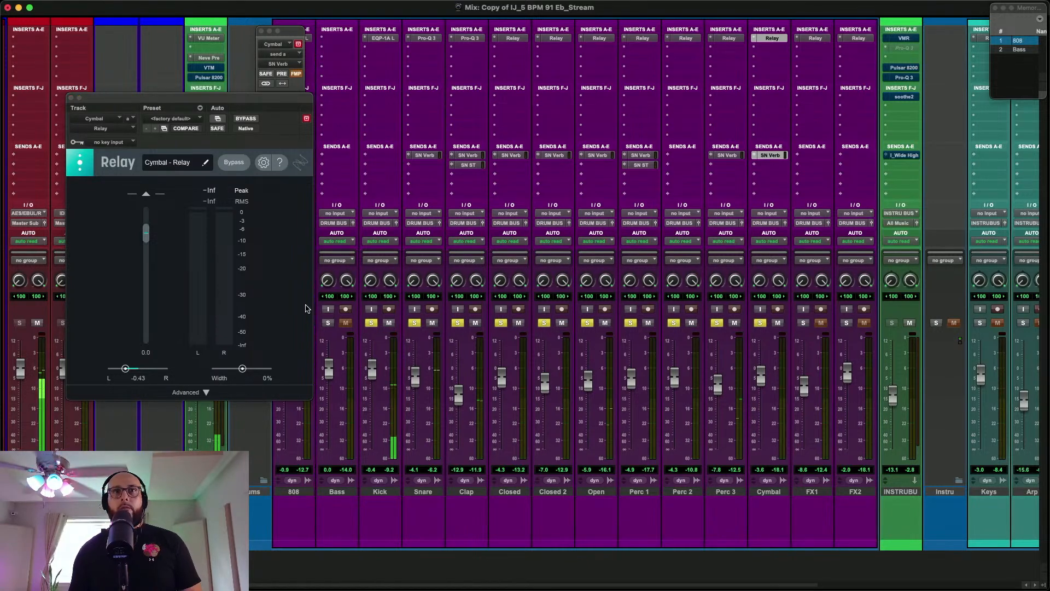
left_click(71, 98)
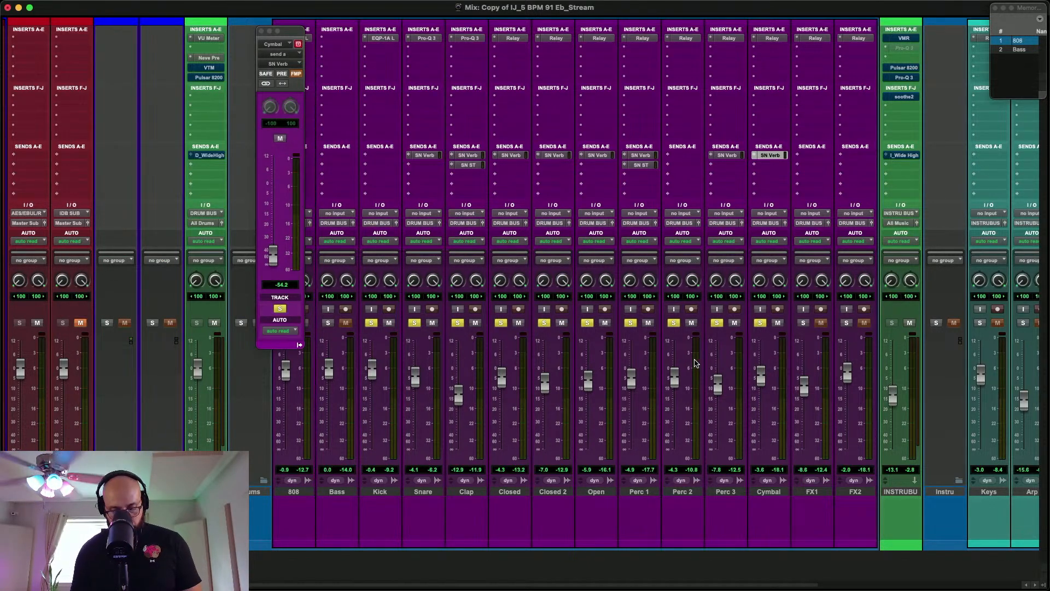
key("super+equal")
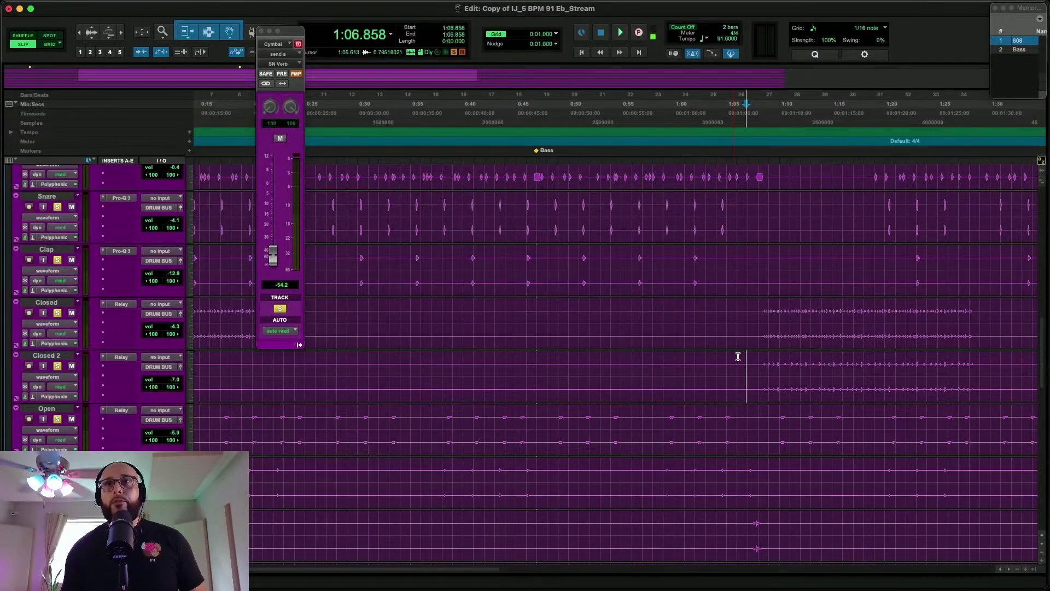
scroll(738, 357, "down", 1)
scroll(738, 356, "right", 1)
scroll(738, 356, "down", 2)
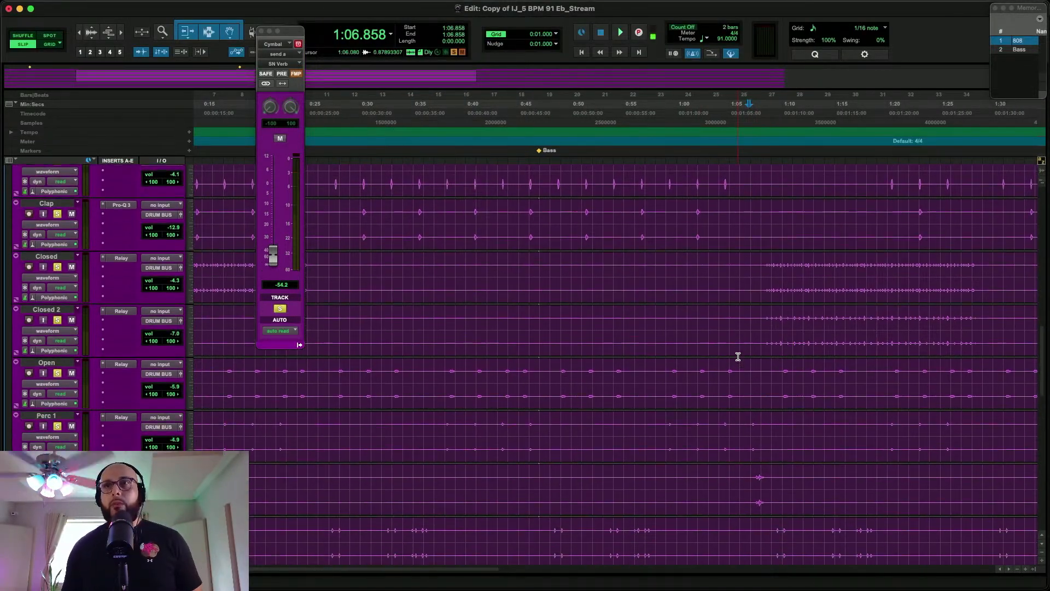
left_click(740, 430)
key("space")
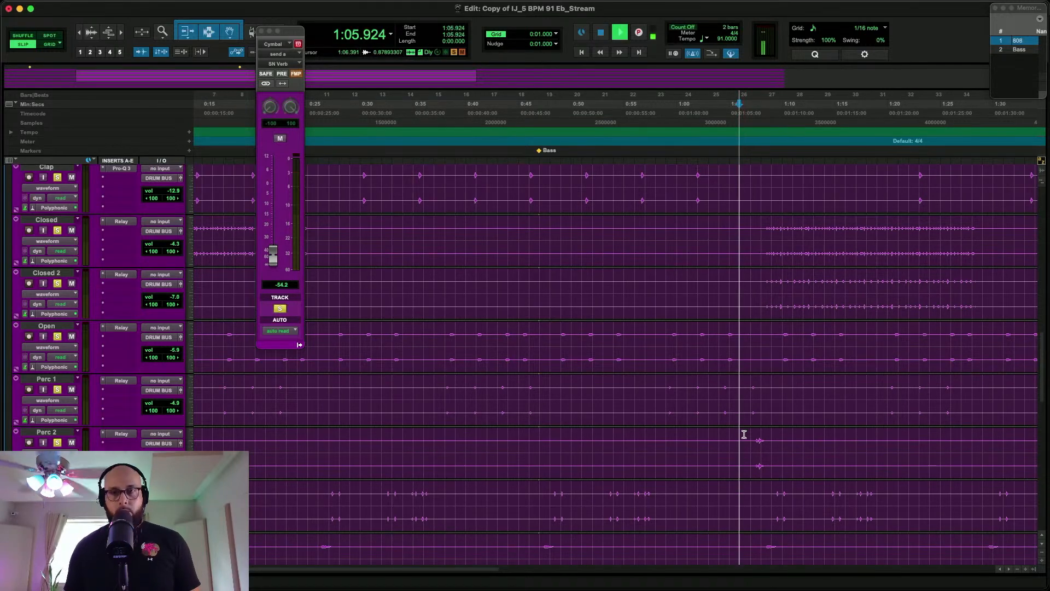
key("super+equal")
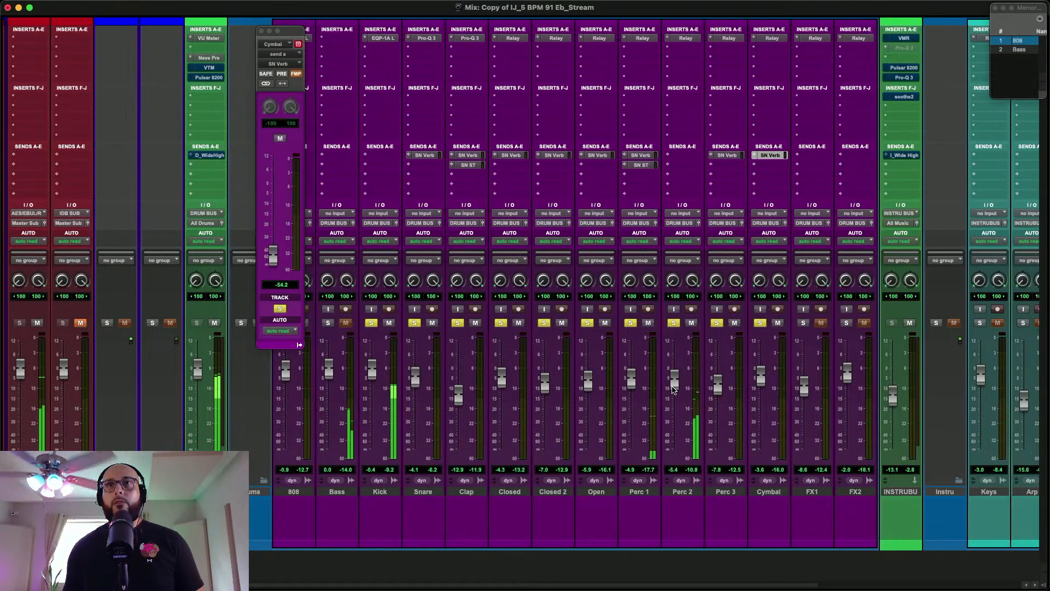
left_click(681, 52)
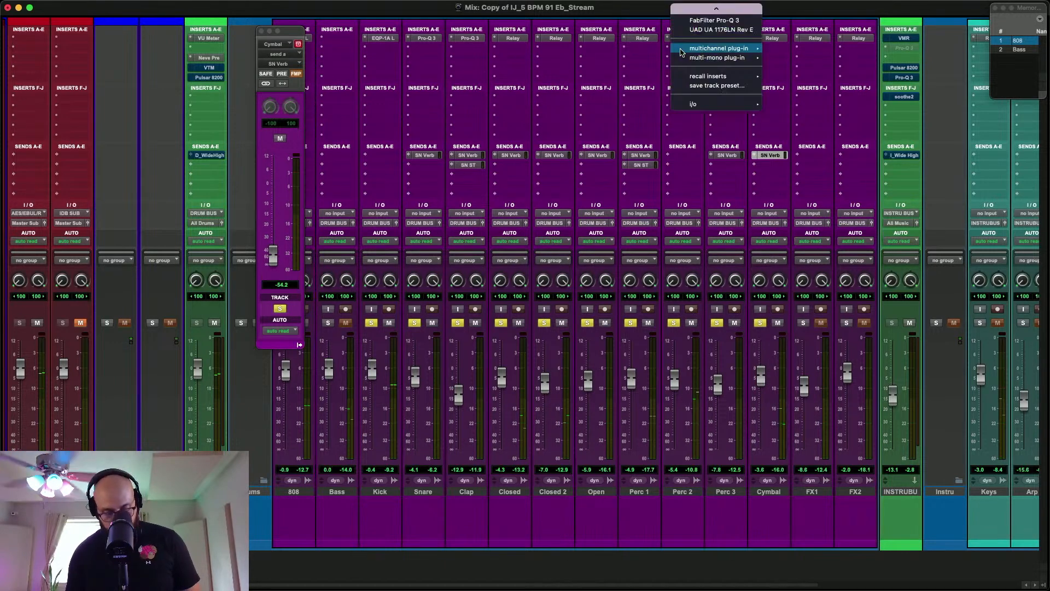
key("Escape")
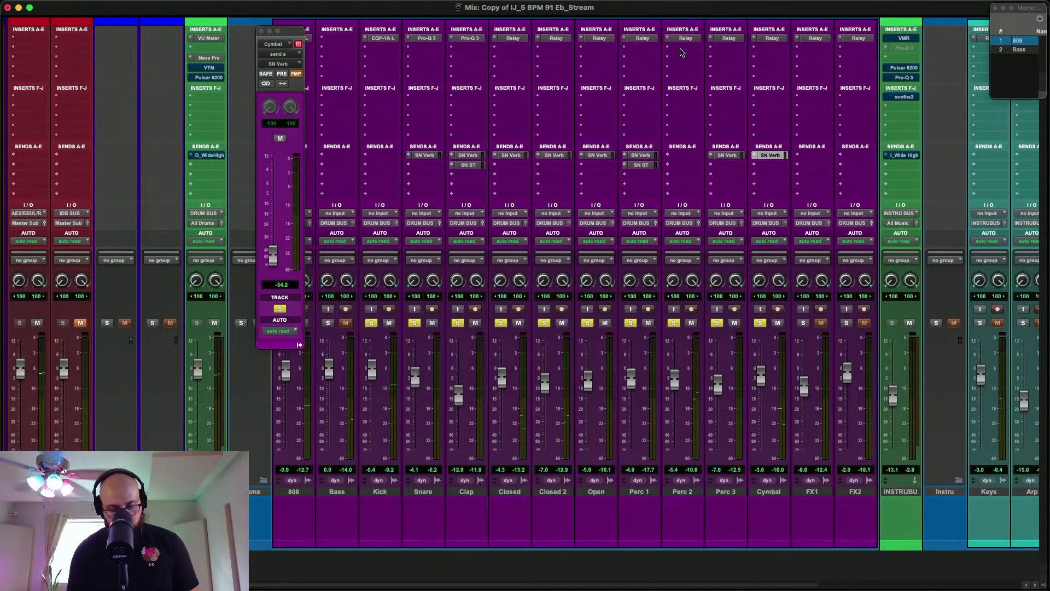
Insert the stereo UAD Teletronix LA-2A Gray compressor below Relay on Perc 2 and slightly adjust its Peak Reduction during playback
left_click(682, 52)
type("tel")
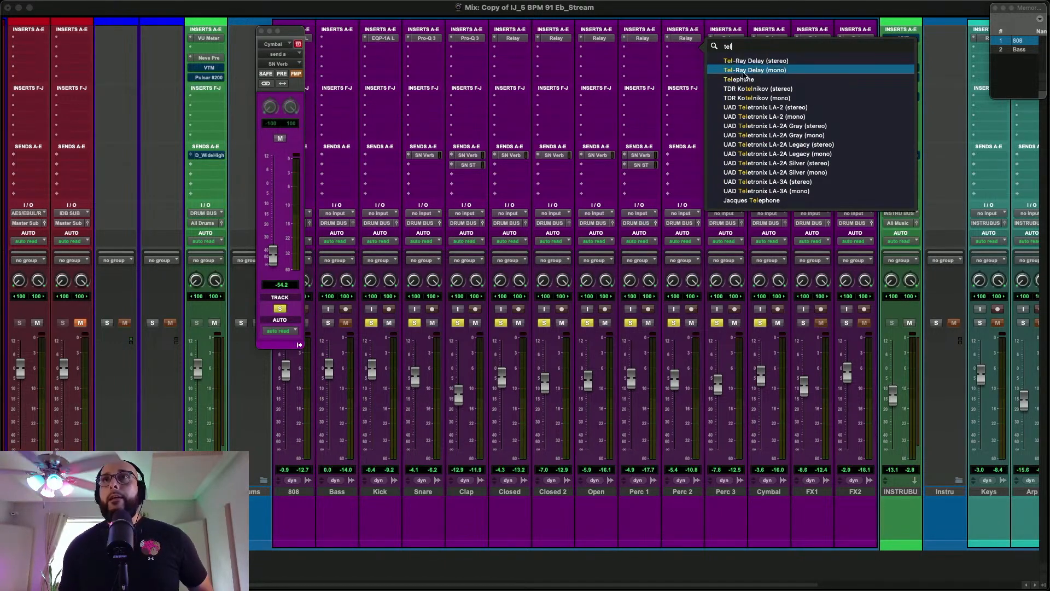
left_click(774, 126)
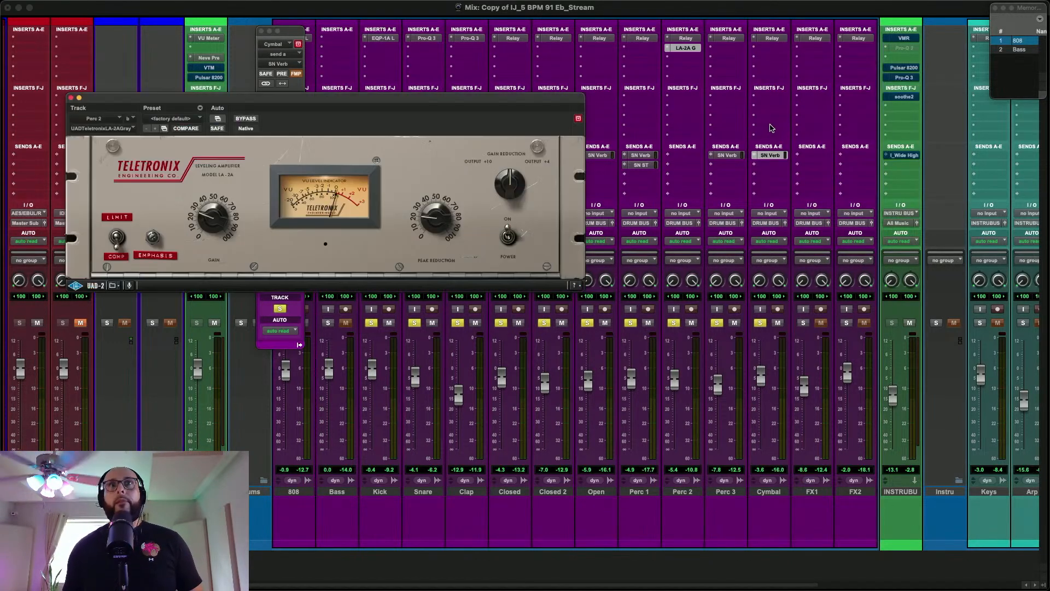
left_click_drag(440, 217, 440, 210)
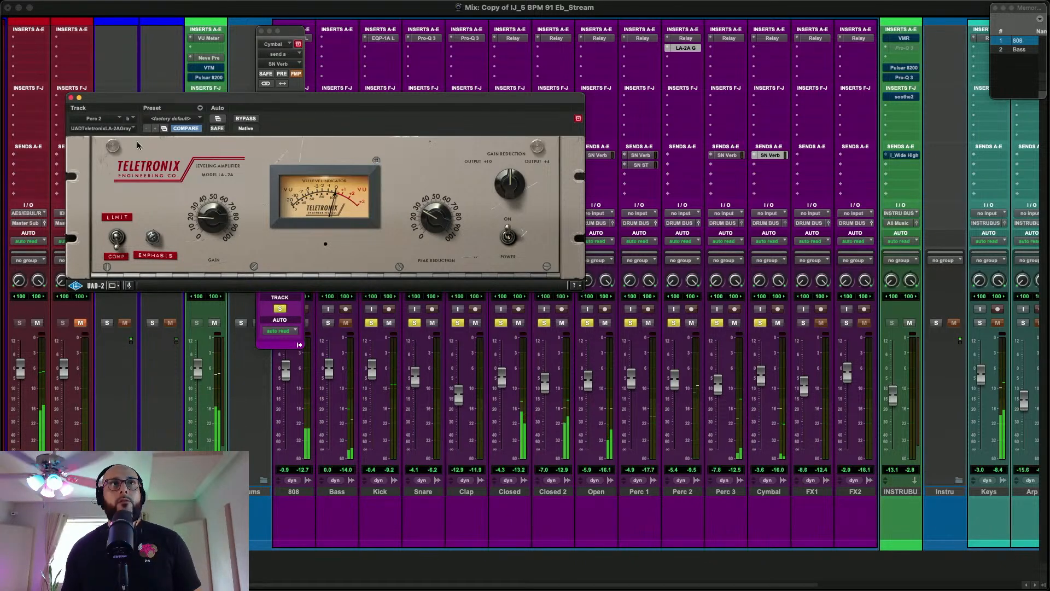
left_click(70, 99)
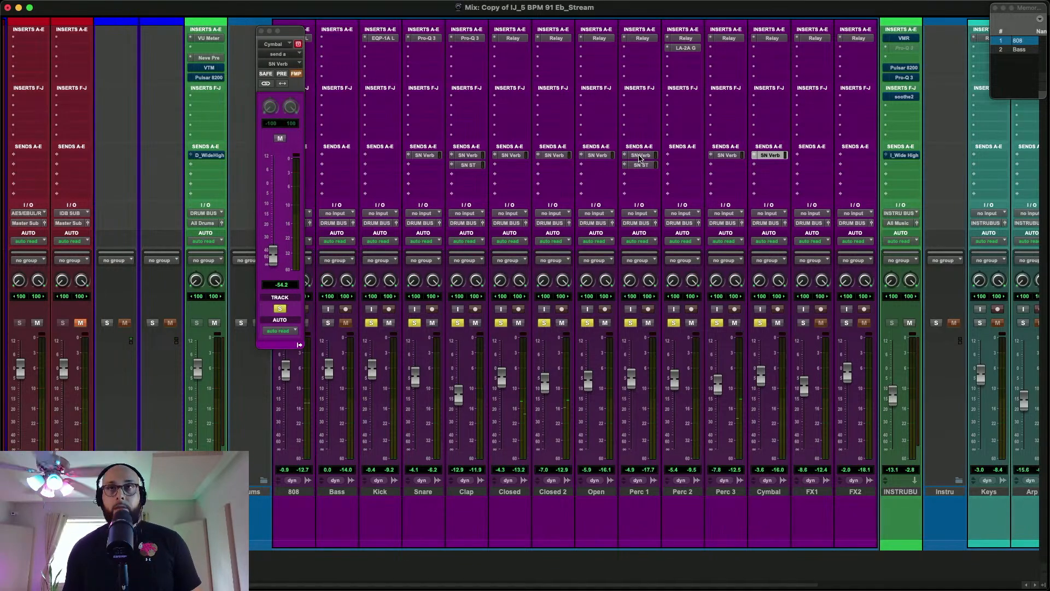
Copy Perc 1's SN Verb send to Perc 2 and lower the Perc 2 fader to -6.5 dB during playback
left_click_drag(640, 157, 684, 155)
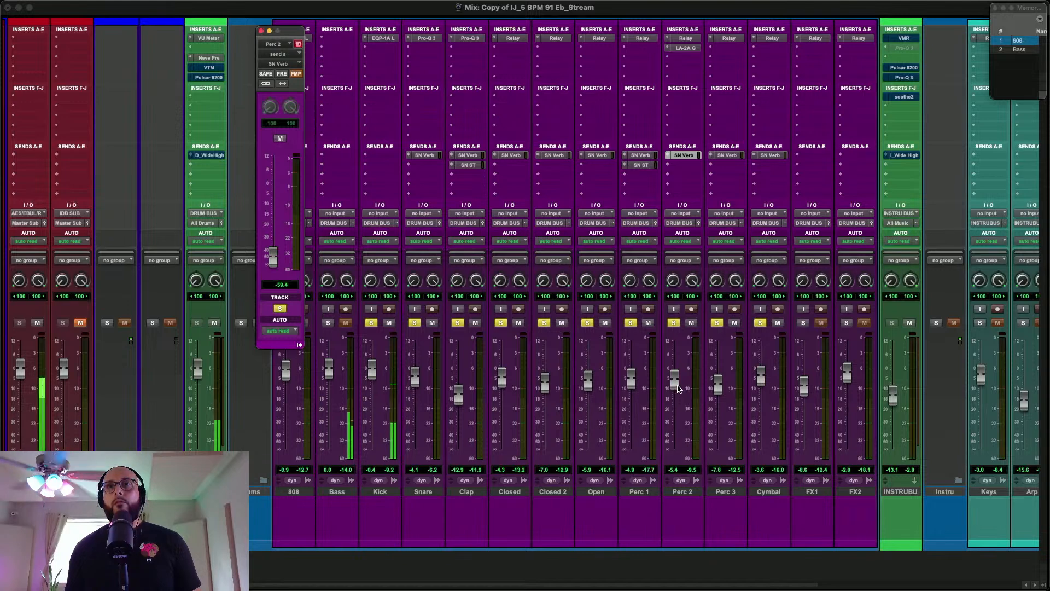
left_click_drag(679, 389, 677, 394)
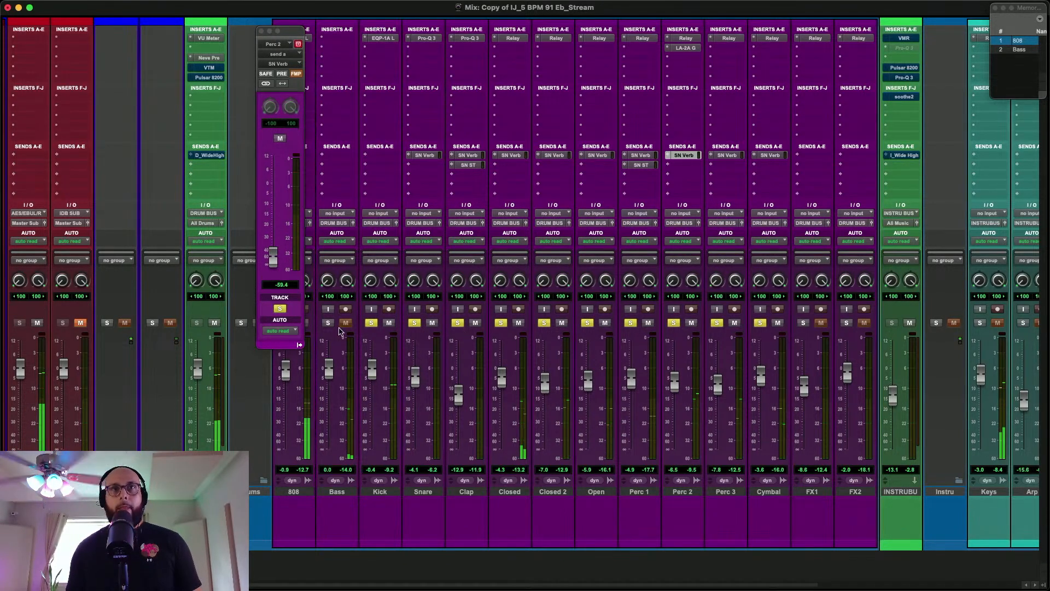
left_click(263, 32)
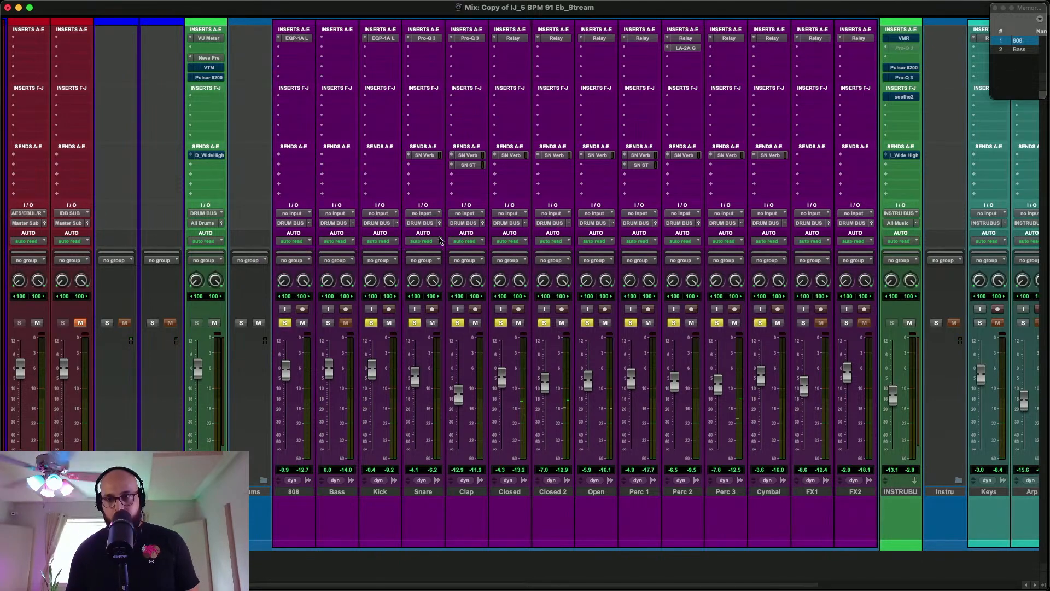
In the Edit window, place the playback cursor at the Bass marker at 0:46.888 and enlarge the audio waveforms vertically
key("super+equal")
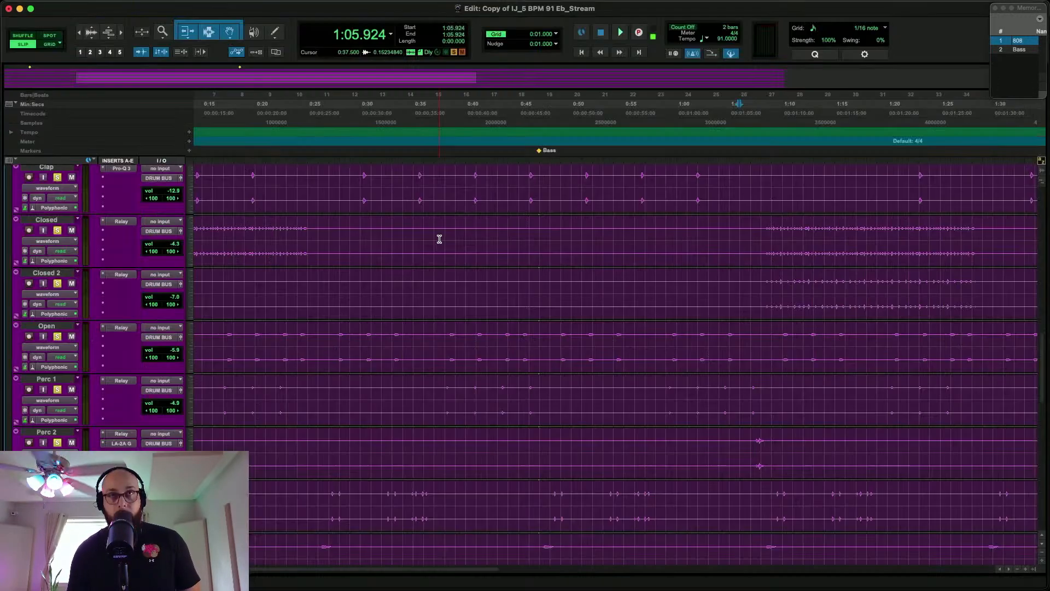
scroll(439, 239, "up", 10)
scroll(435, 239, "left", 5)
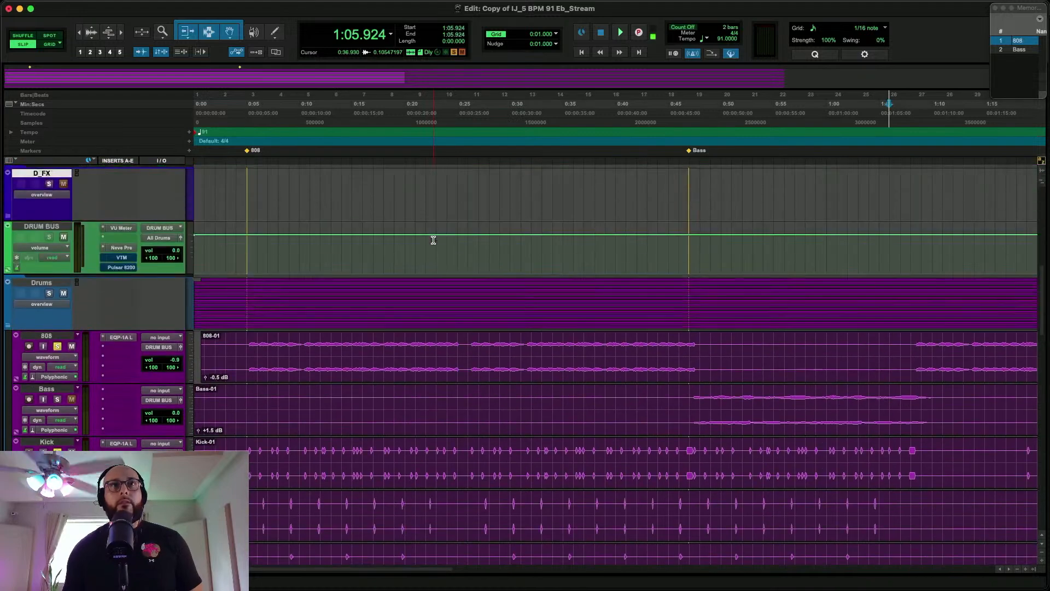
left_click(688, 354)
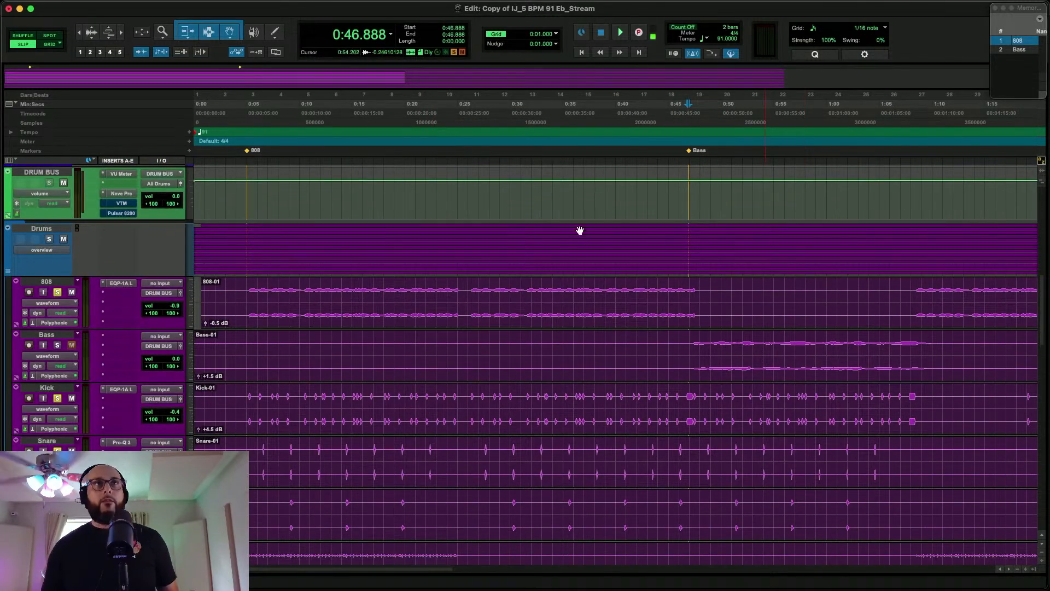
left_click(92, 31)
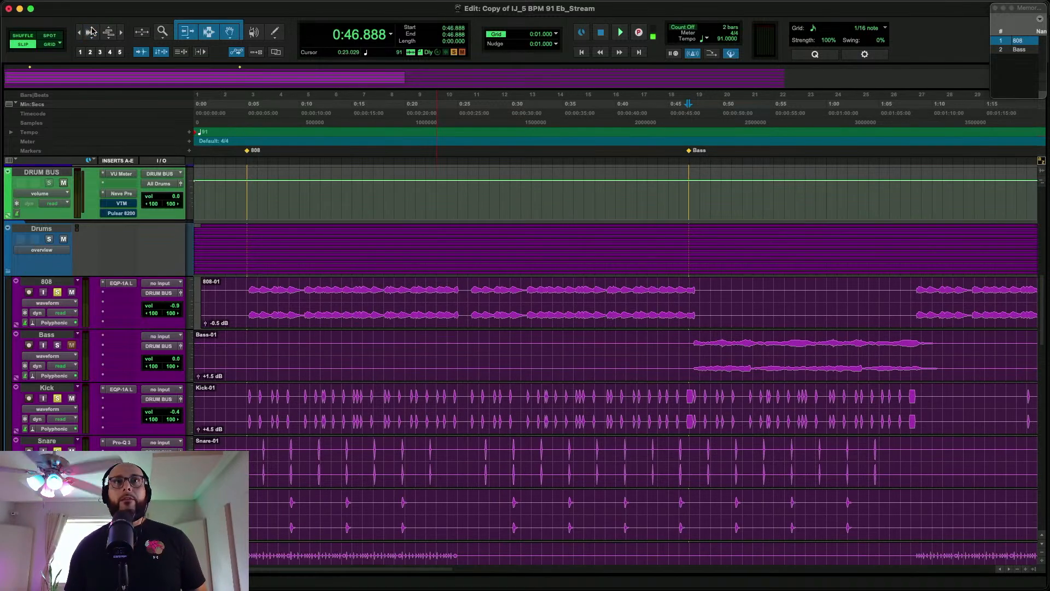
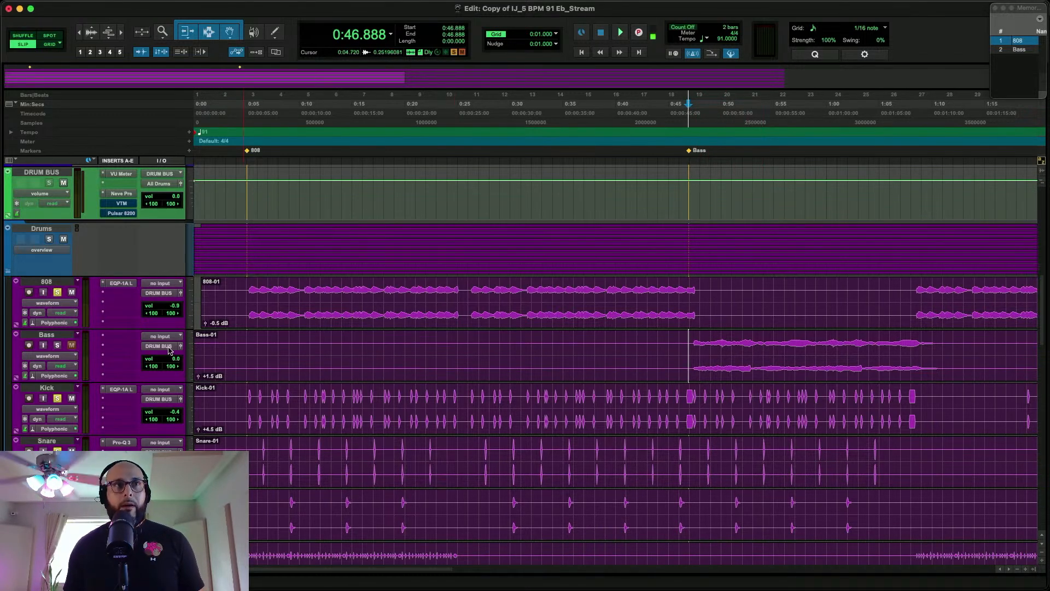
Solo the Bass track and insert the L2 Ultramaximizer in its second insert slot in the Mix window
left_click(58, 345)
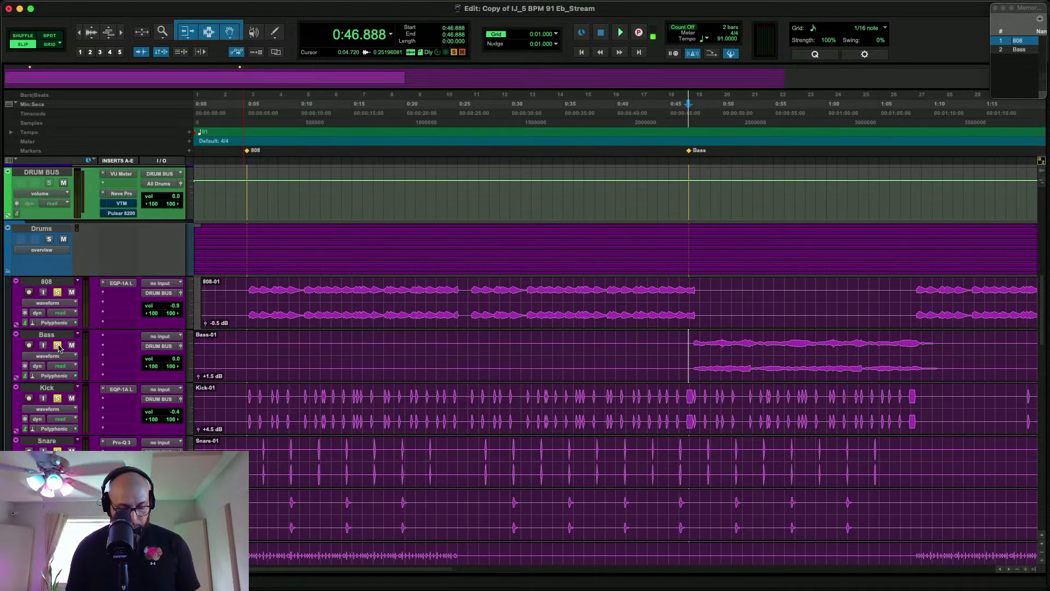
key("super+equal")
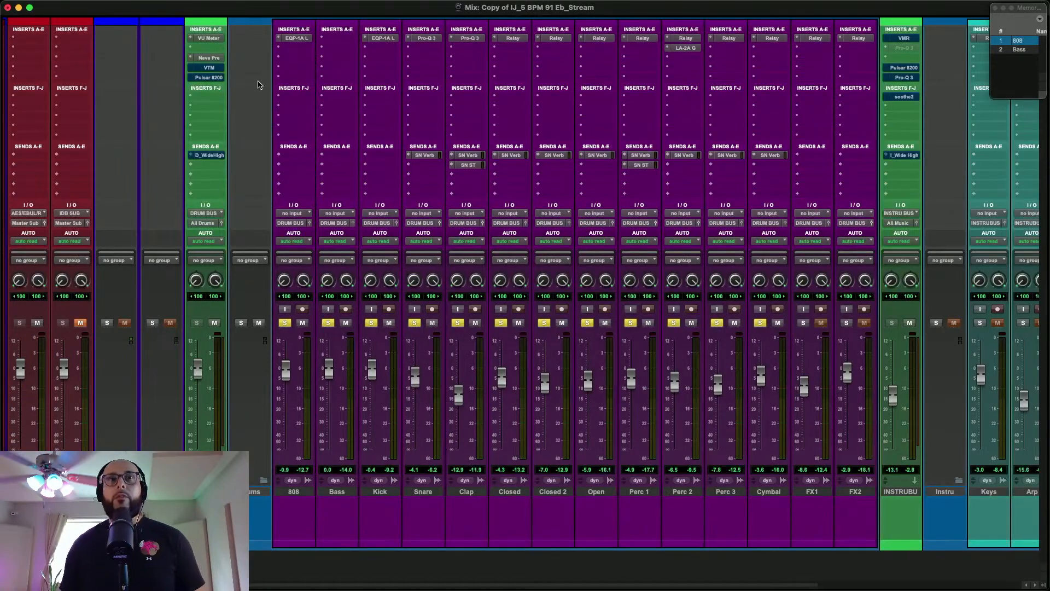
scroll(404, 107, "left", 6)
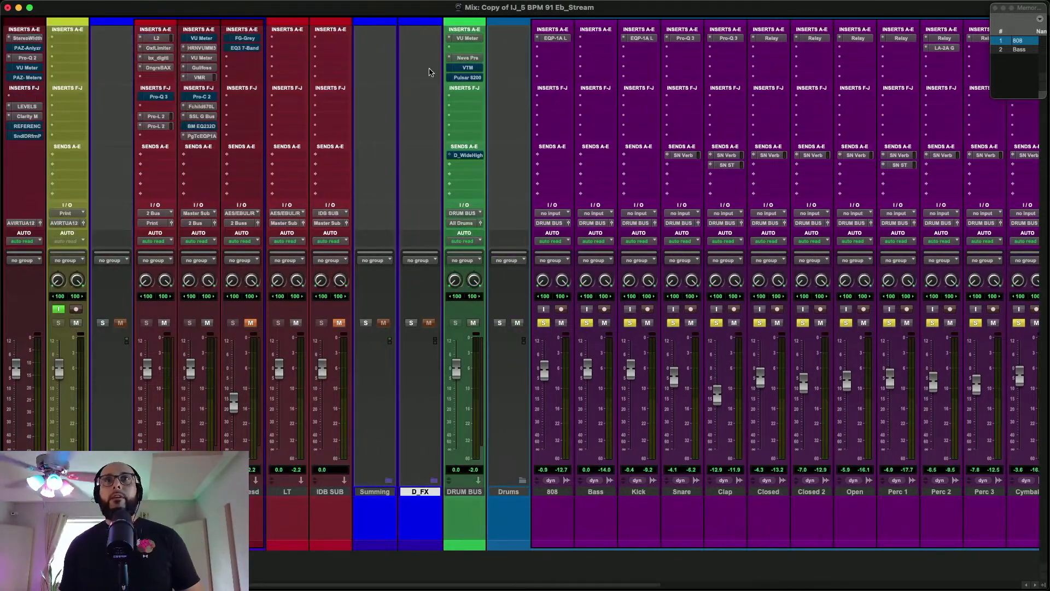
scroll(374, 66, "right", 3)
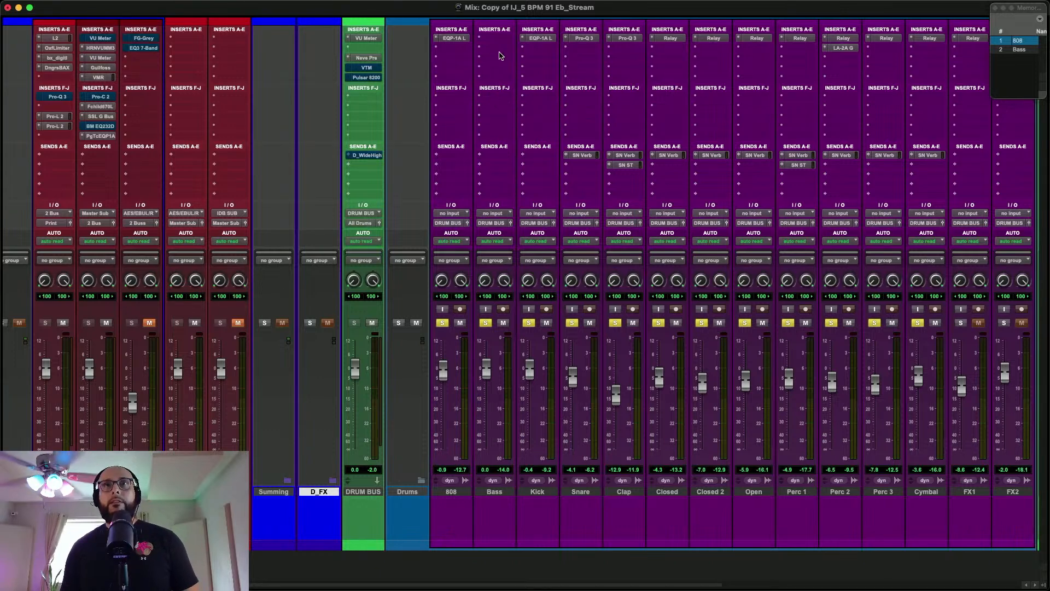
left_click(497, 49)
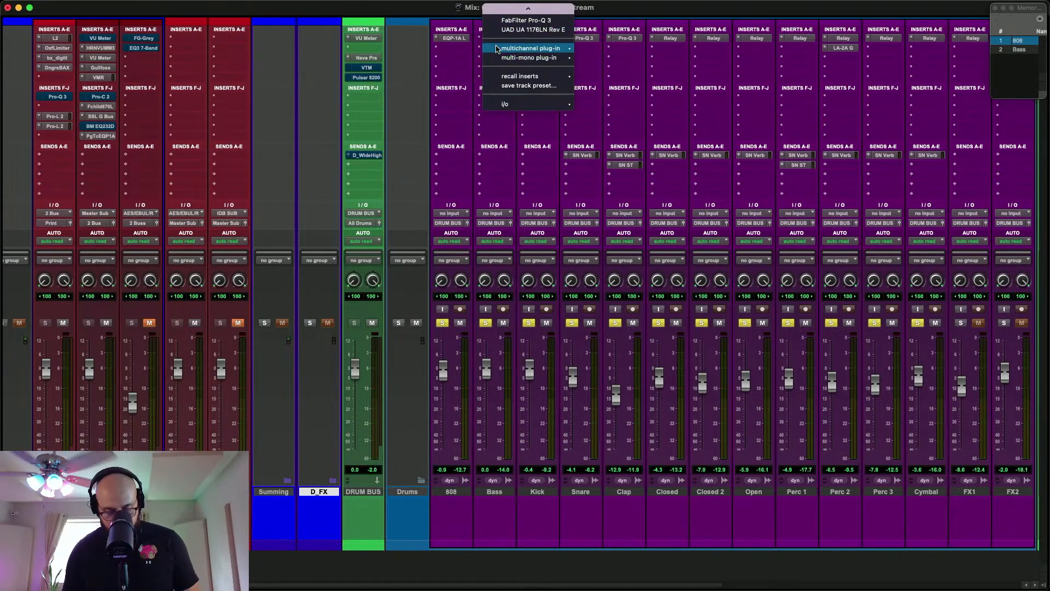
key("Escape")
left_click(497, 50)
type("l2")
key("Return")
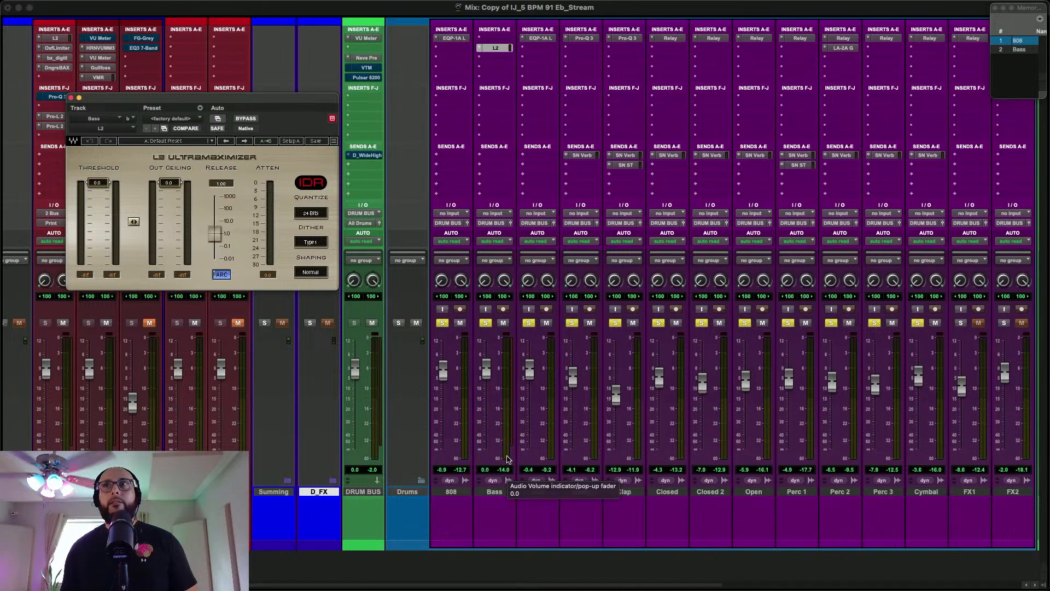
Recall the Bass marker and, during playback, lower L2's threshold and output ceiling together to -14.8
left_click(1013, 48)
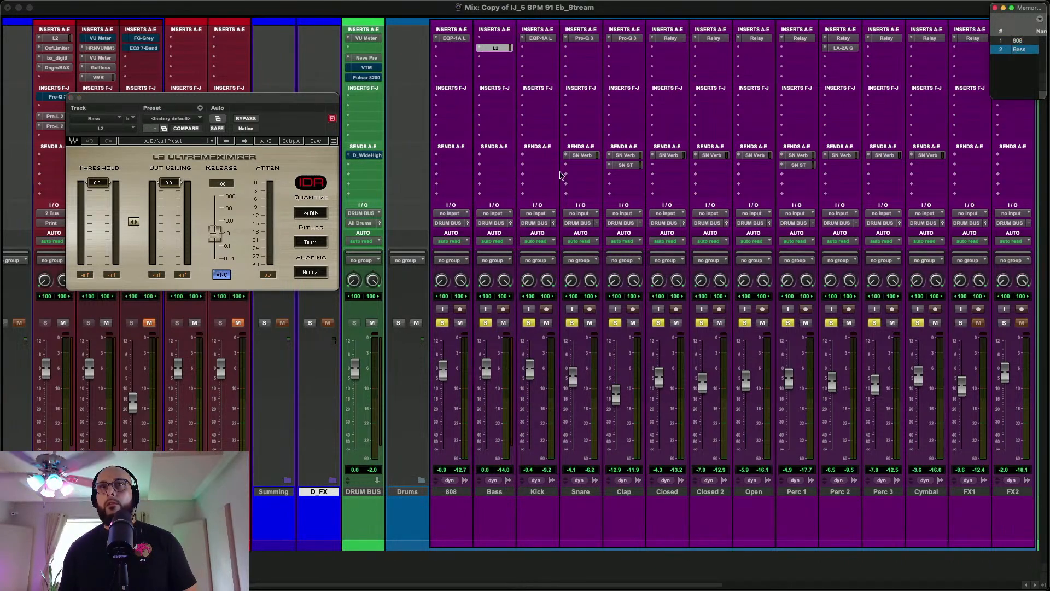
key("space")
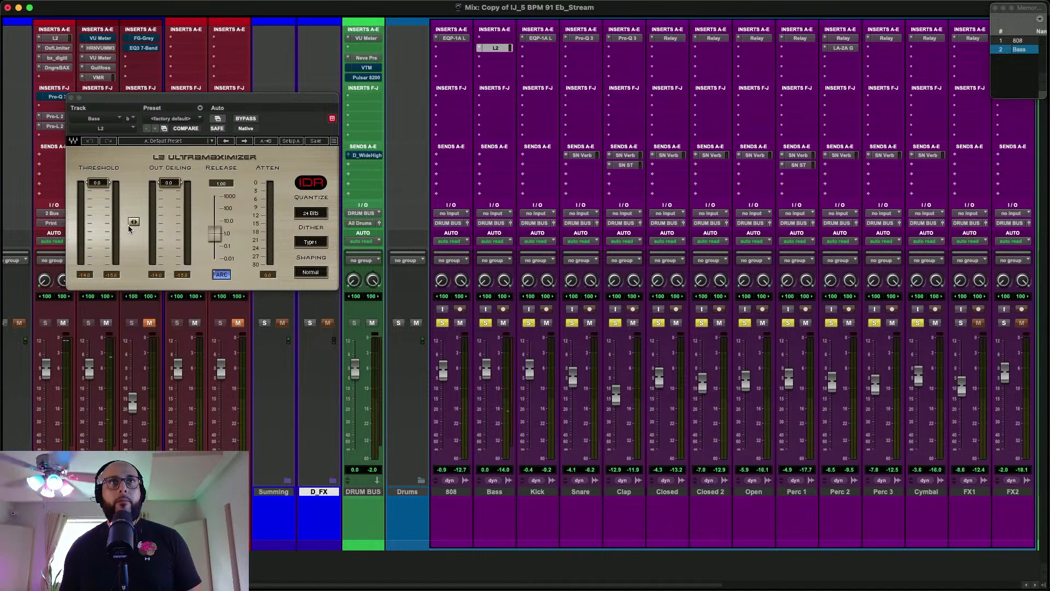
left_click_drag(134, 225, 134, 263)
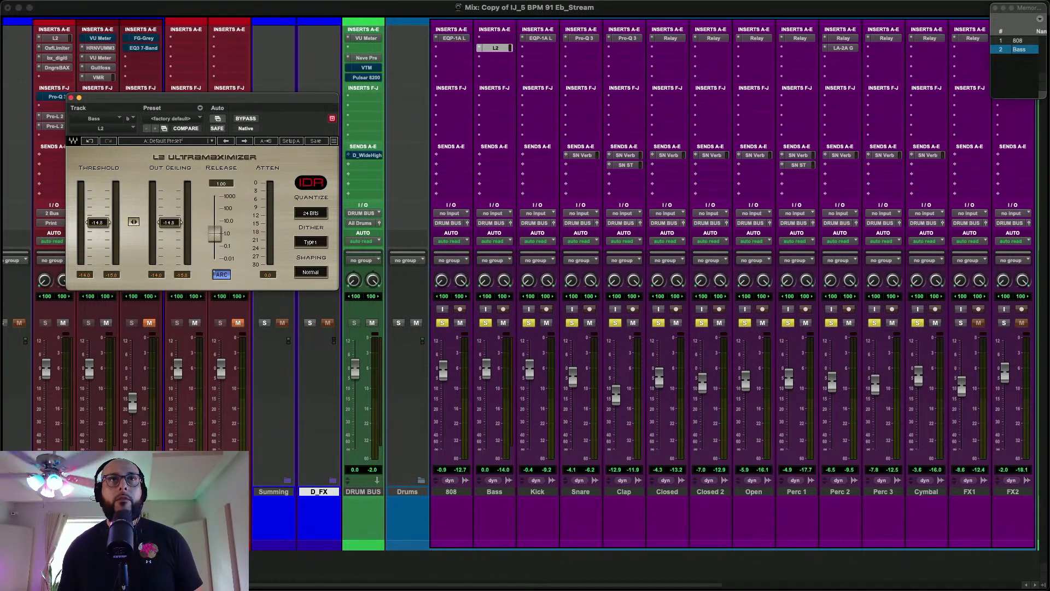
key("space")
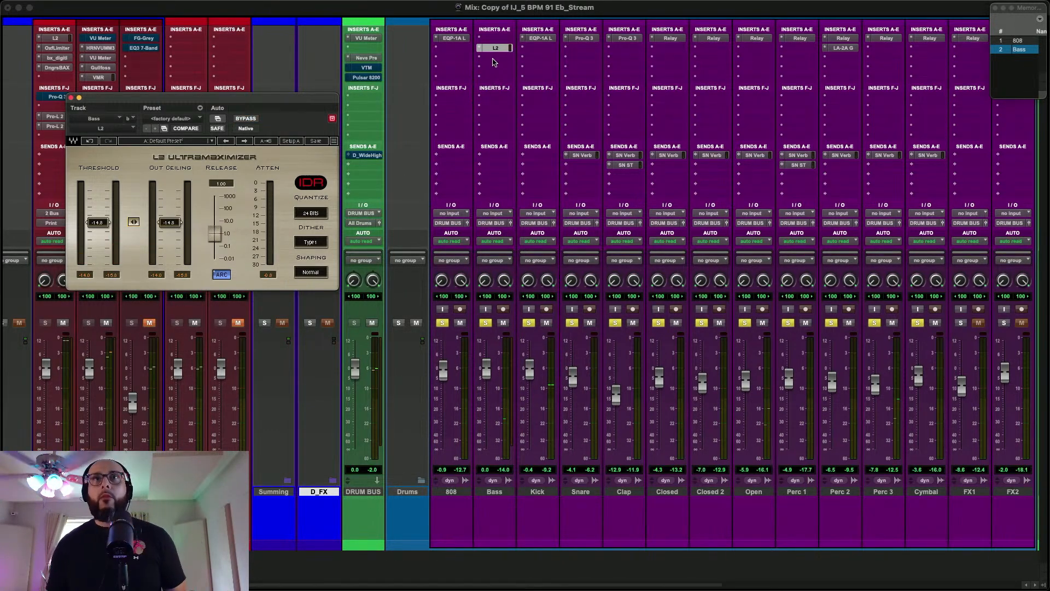
Insert FabFilter Pro-Q 3 below L2 and Soundtoys Decapitator above it on the Bass track
left_click(493, 58)
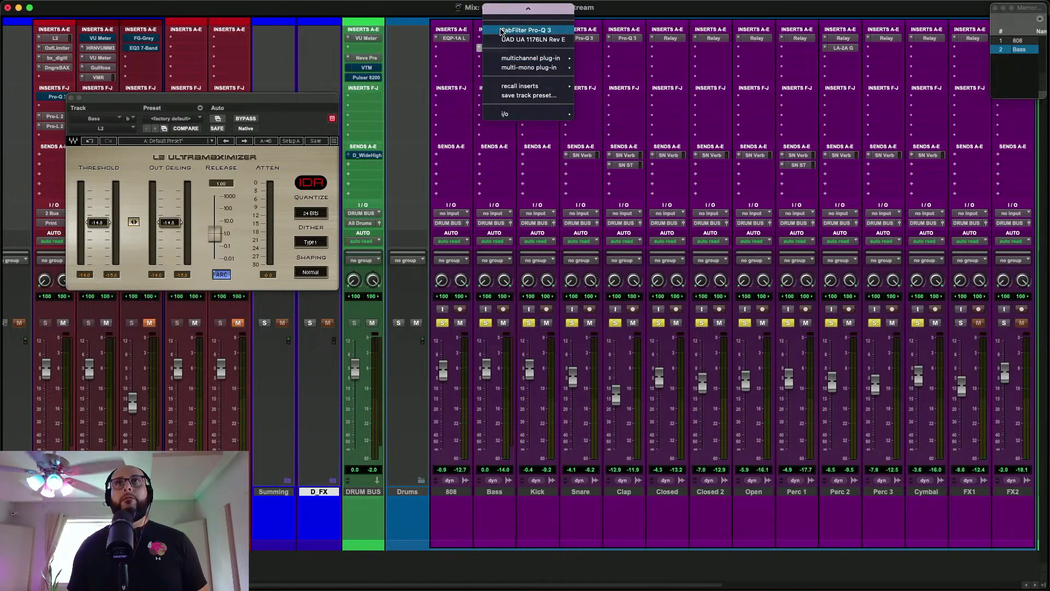
left_click(500, 28)
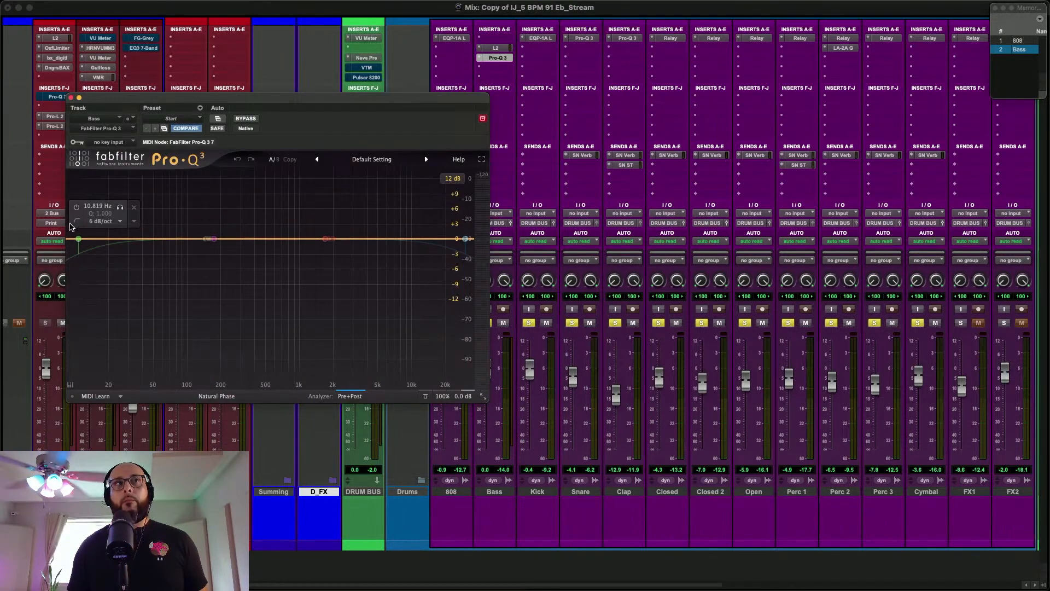
left_click(499, 39)
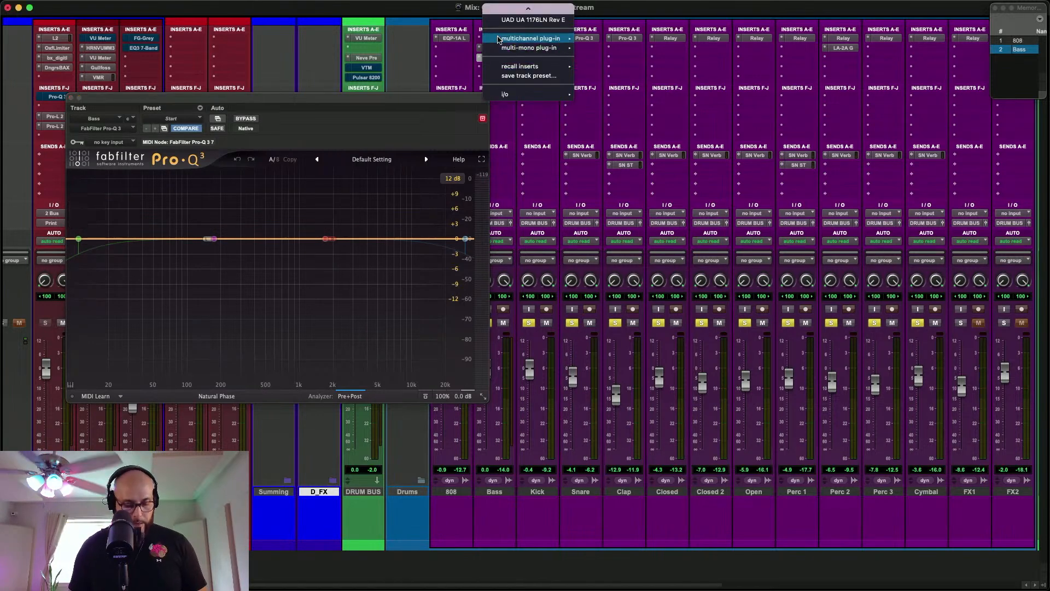
key("Escape")
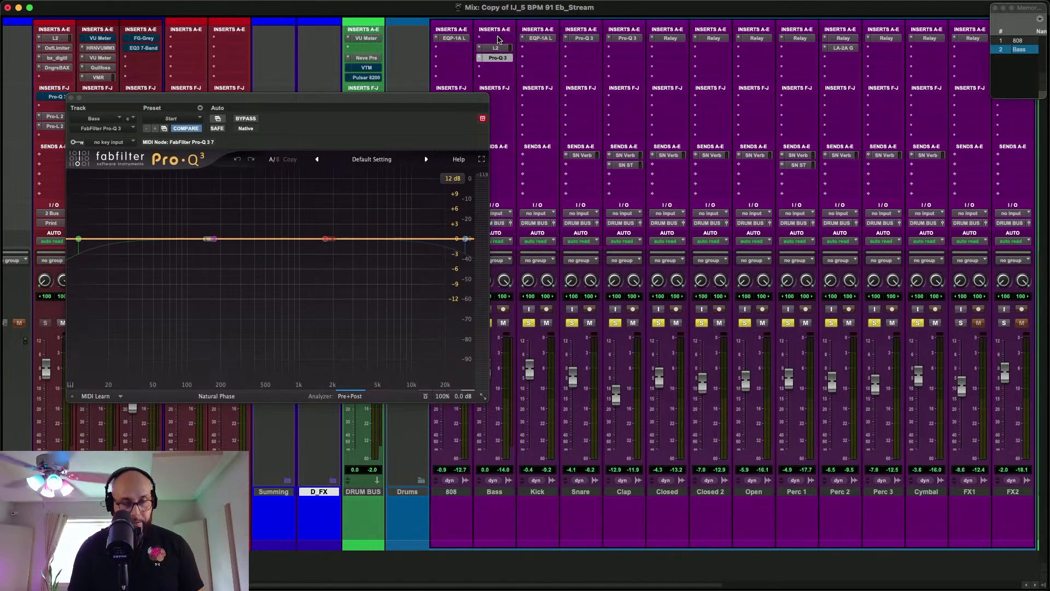
left_click(499, 38)
type("dec")
left_click(555, 51)
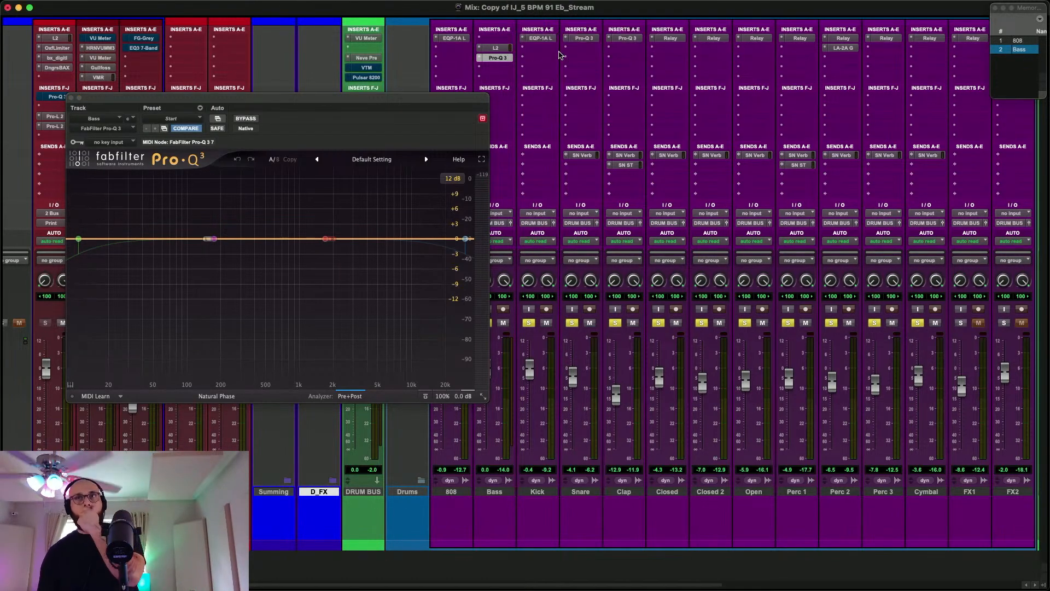
Load the 4's Bass Synth preset in Decapitator and slightly reduce its Mix, comparing against bypass during playback
left_click(177, 117)
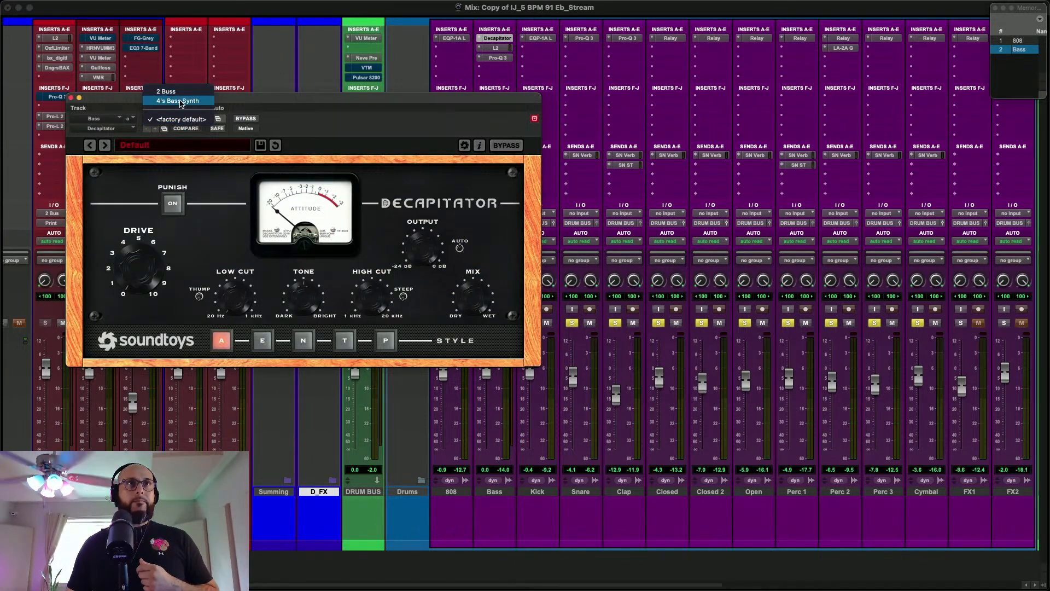
left_click(179, 100)
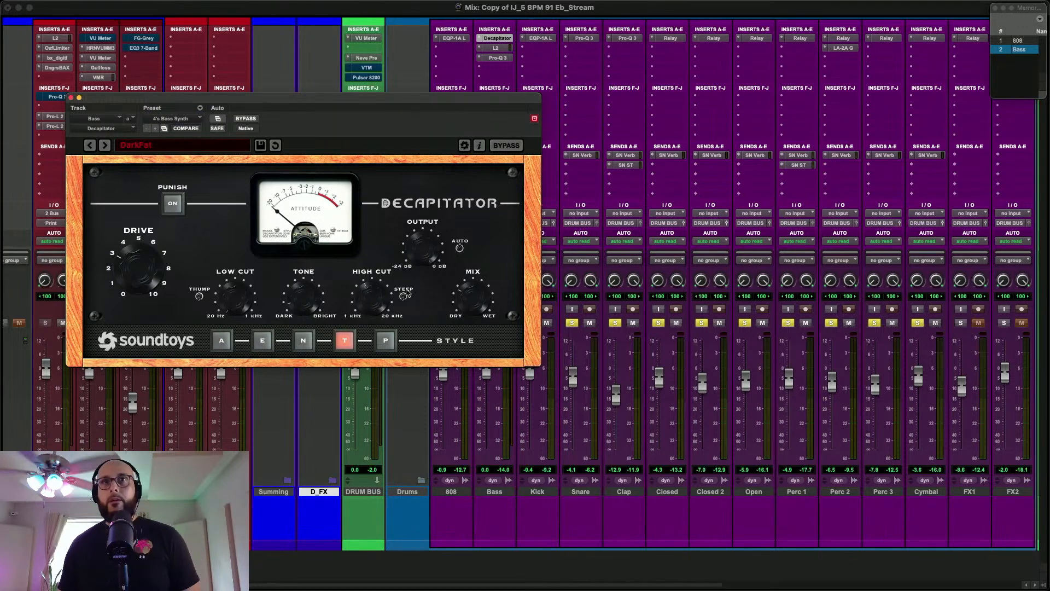
left_click(246, 118)
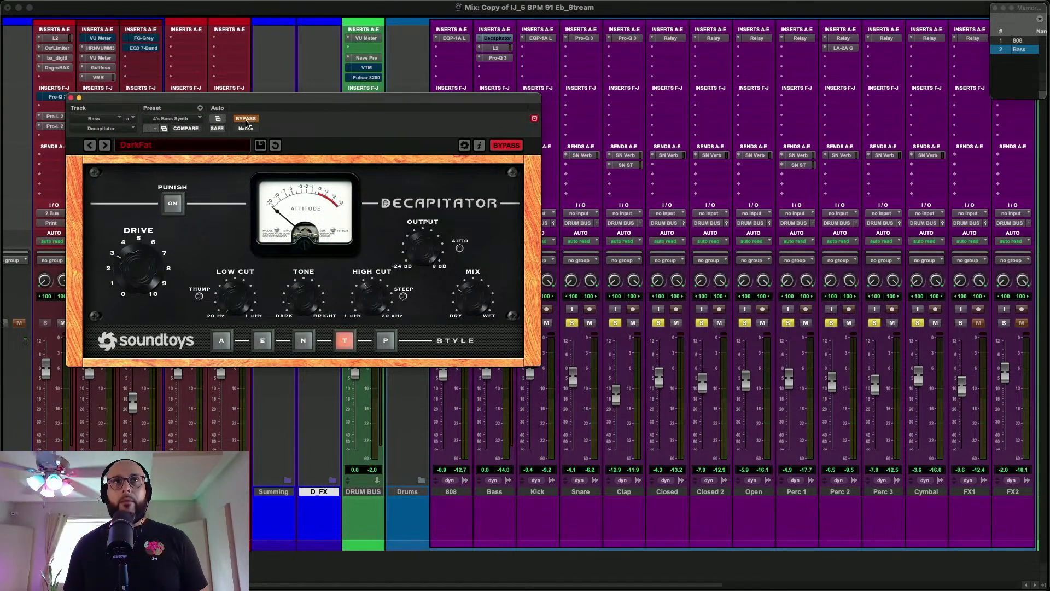
left_click(245, 119)
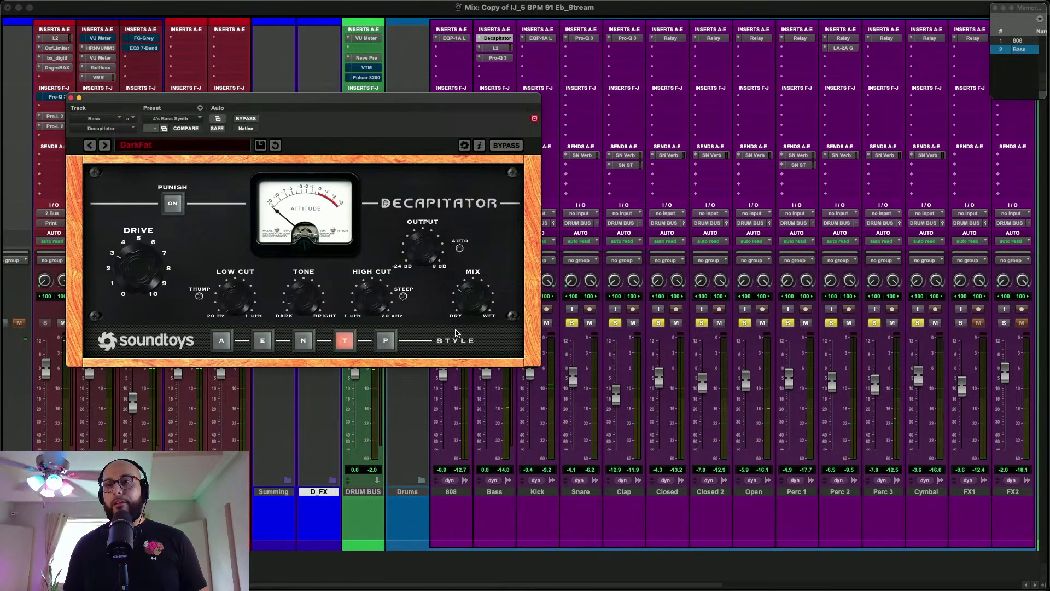
left_click(254, 120)
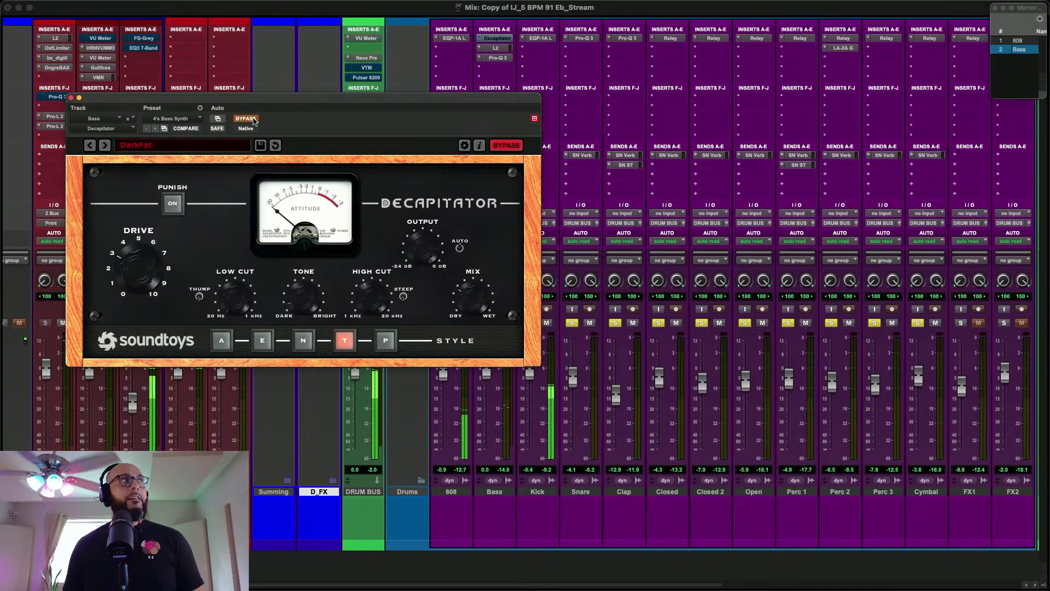
left_click(254, 120)
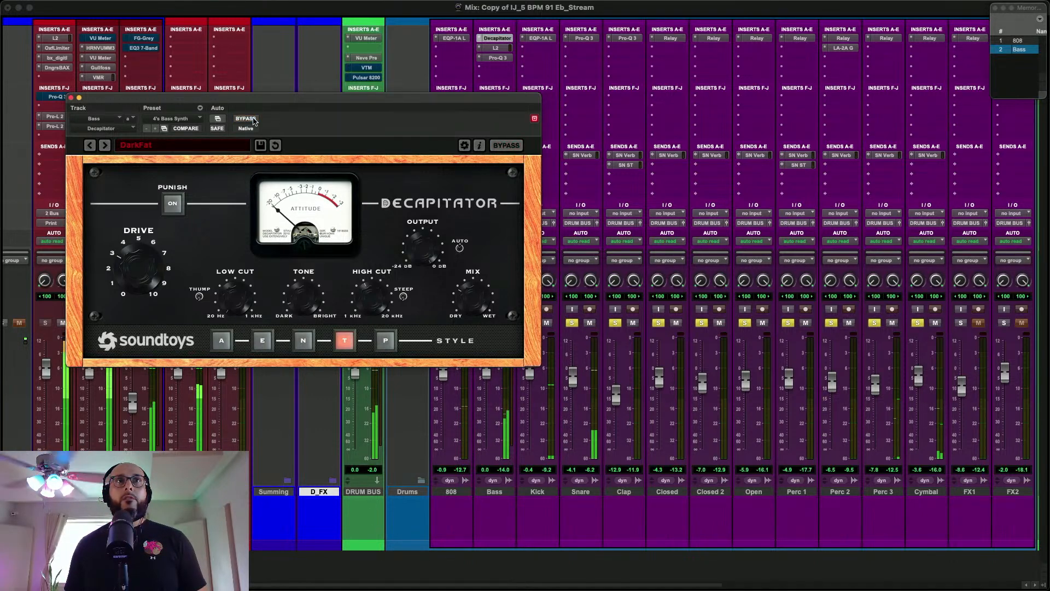
left_click_drag(469, 298, 475, 357)
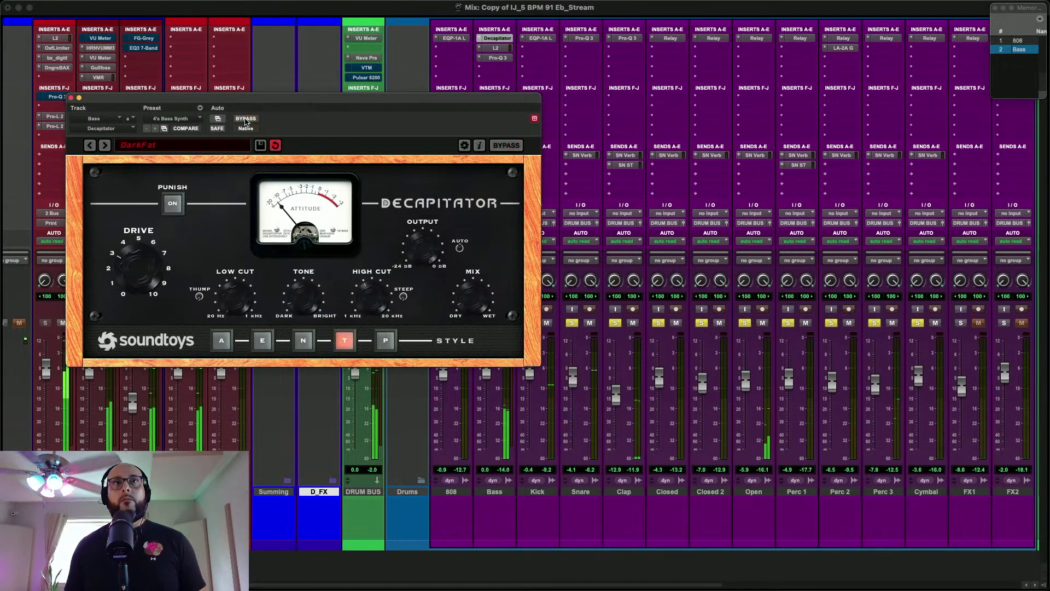
left_click(71, 97)
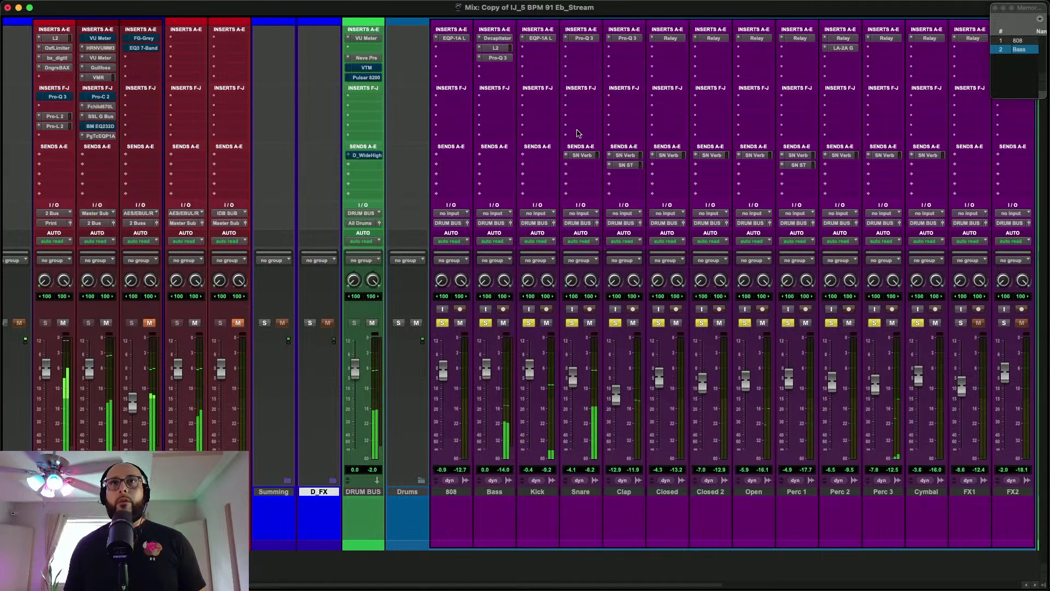
In the Bass Pro-Q 3, enable a low cut at about 15 Hz and a high cut at about 1.3 kHz, comparing against bypassed inserts
left_click(498, 58)
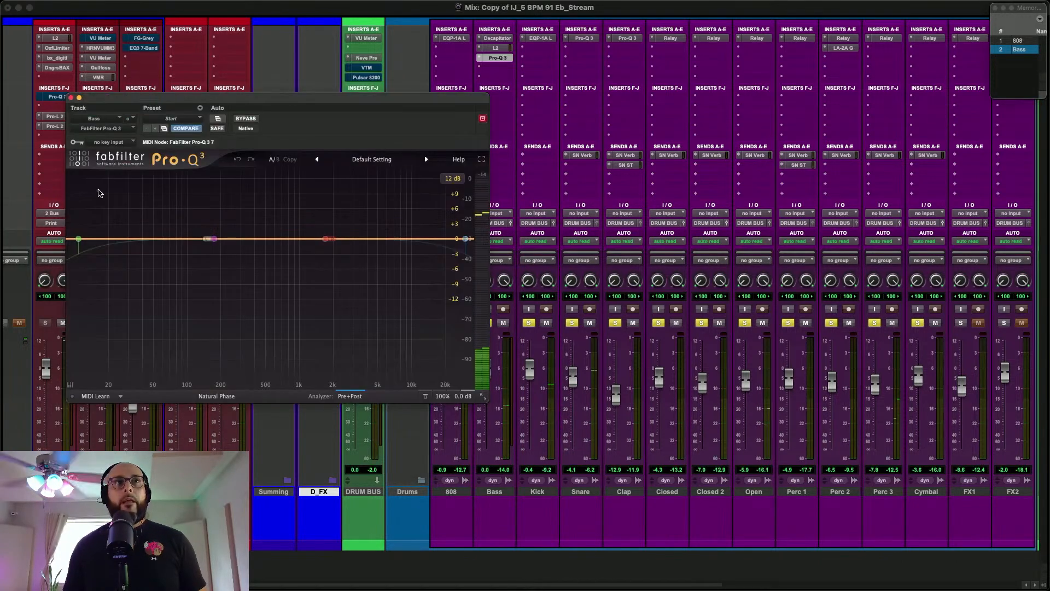
left_click(76, 207)
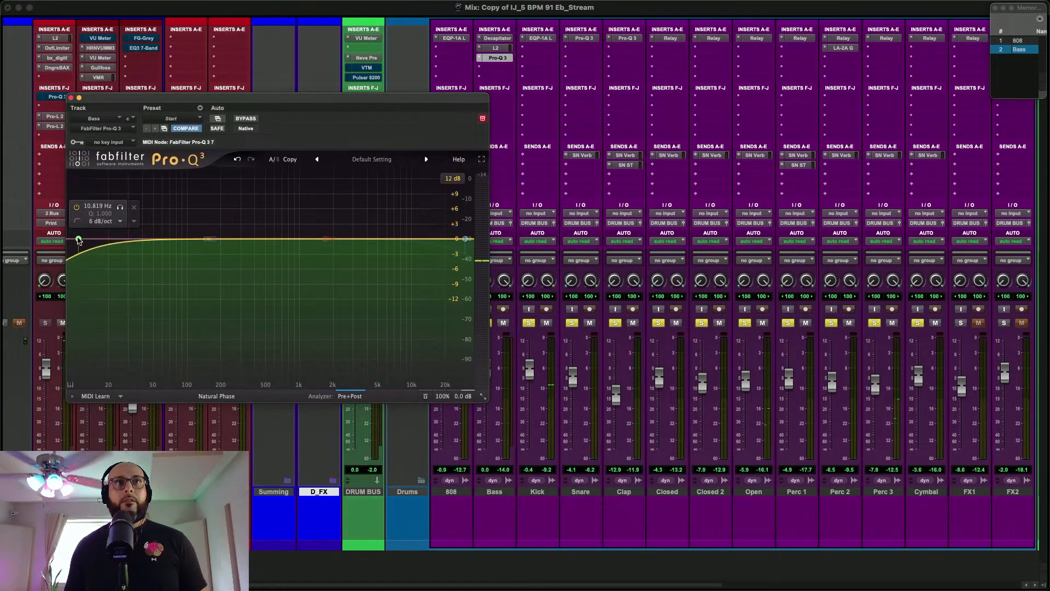
key("space")
left_click(79, 240)
left_click_drag(82, 239, 96, 240)
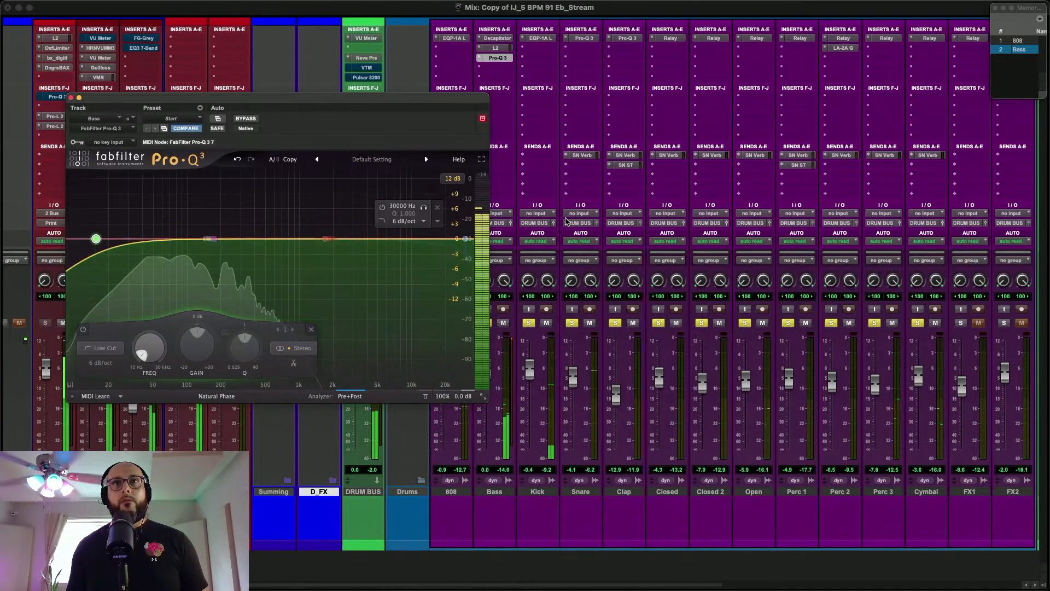
left_click(465, 239)
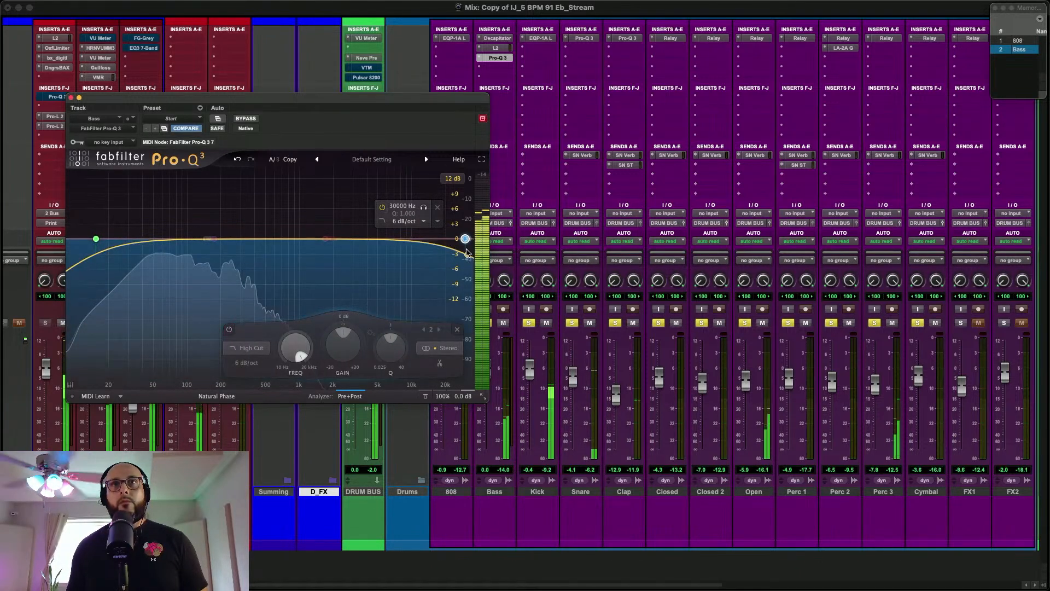
left_click_drag(465, 240, 312, 240)
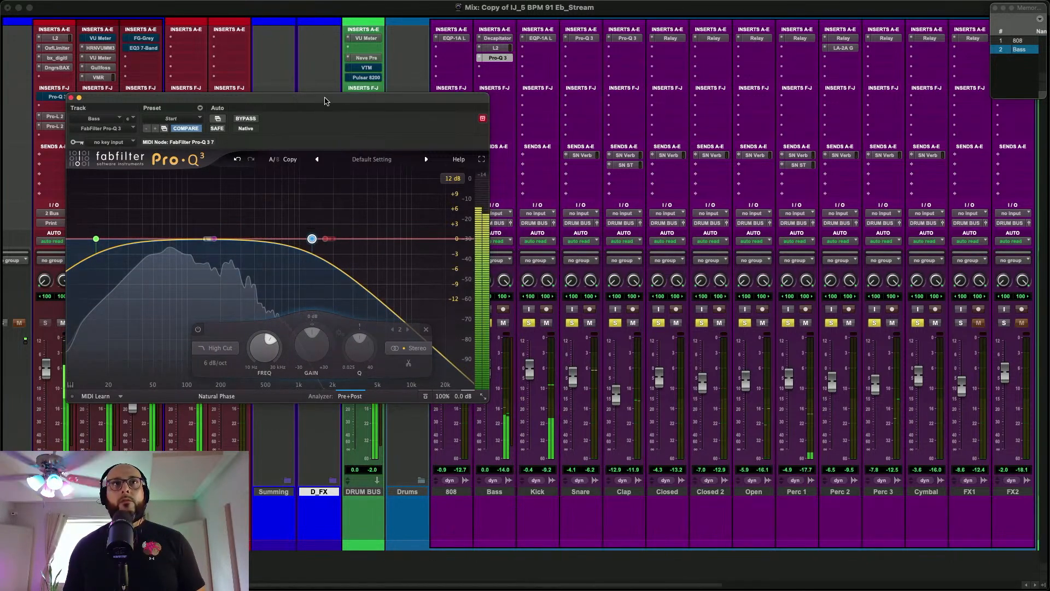
left_click(503, 37, "shift+super")
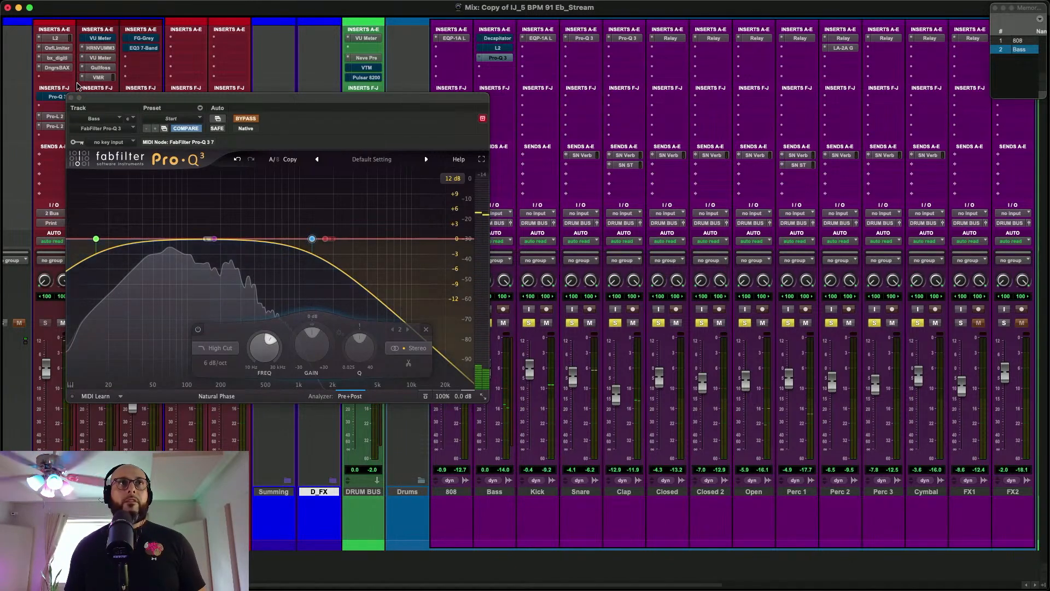
left_click(73, 98)
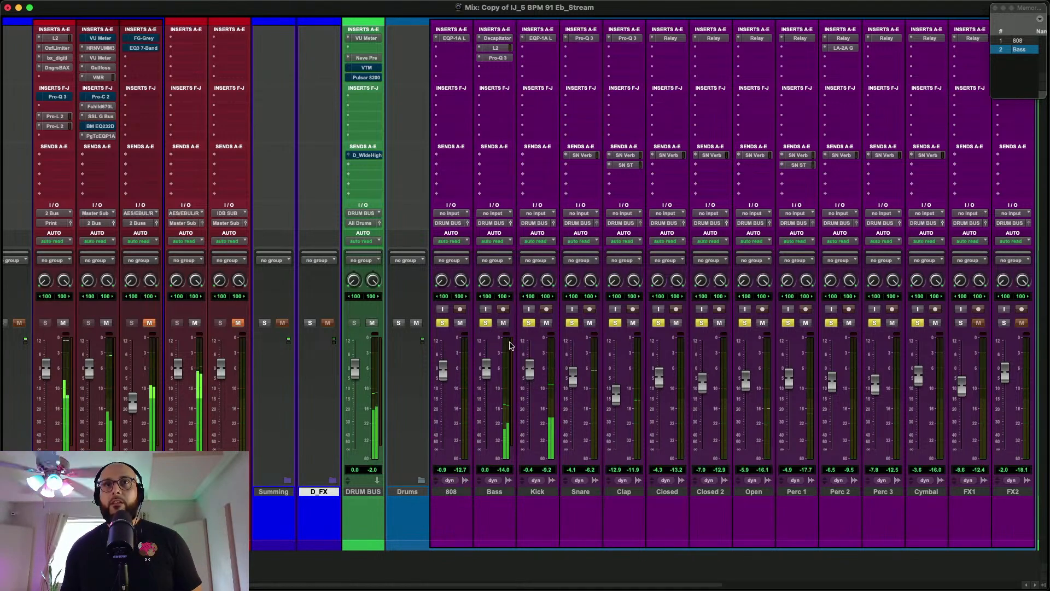
Lower the Perc 1 fader to -5.7 dB during playback
scroll(601, 456, "right", 3)
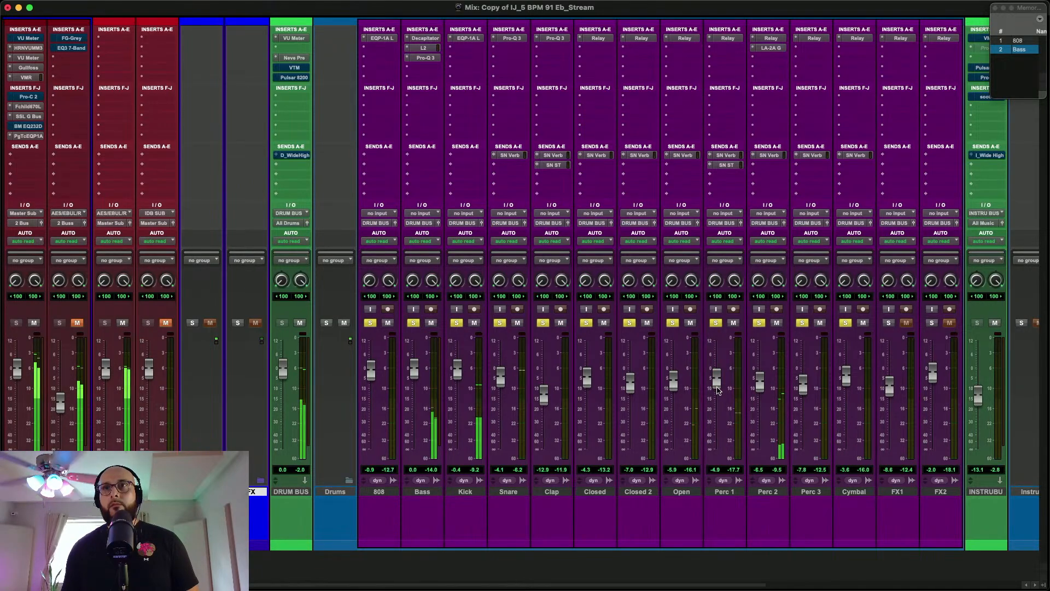
left_click_drag(717, 386, 718, 389)
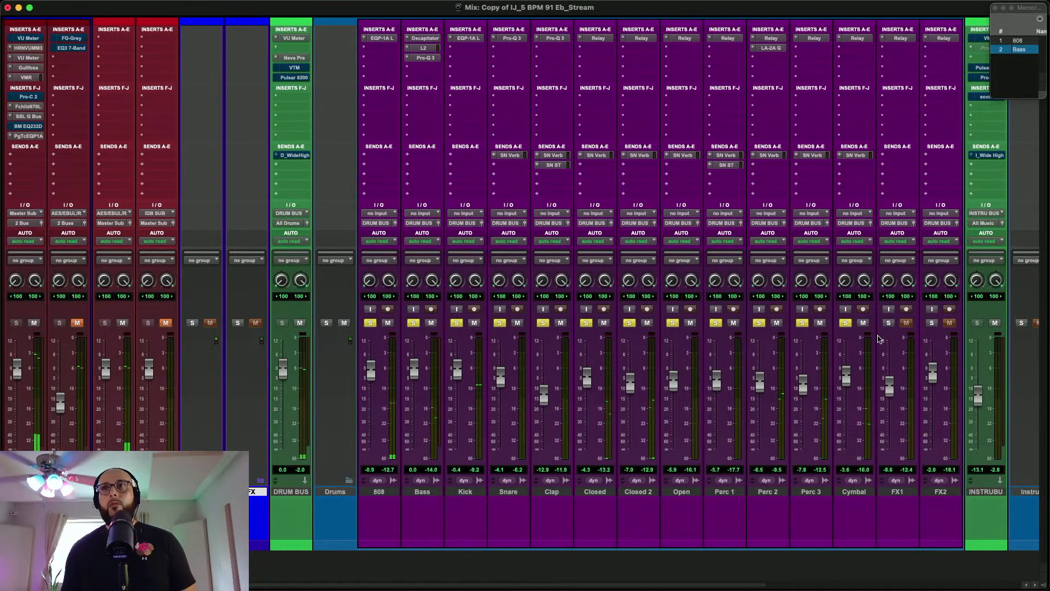
In the Edit window, solo FX1 and place the playback cursor at 0:02.437, just before its sound
key("super+equal")
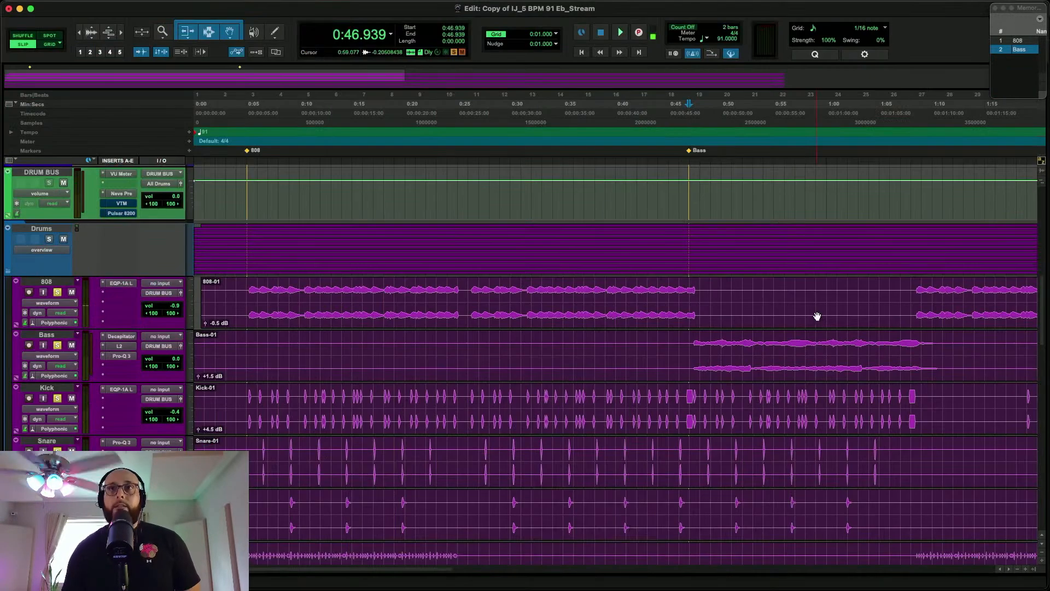
scroll(817, 316, "down", 10)
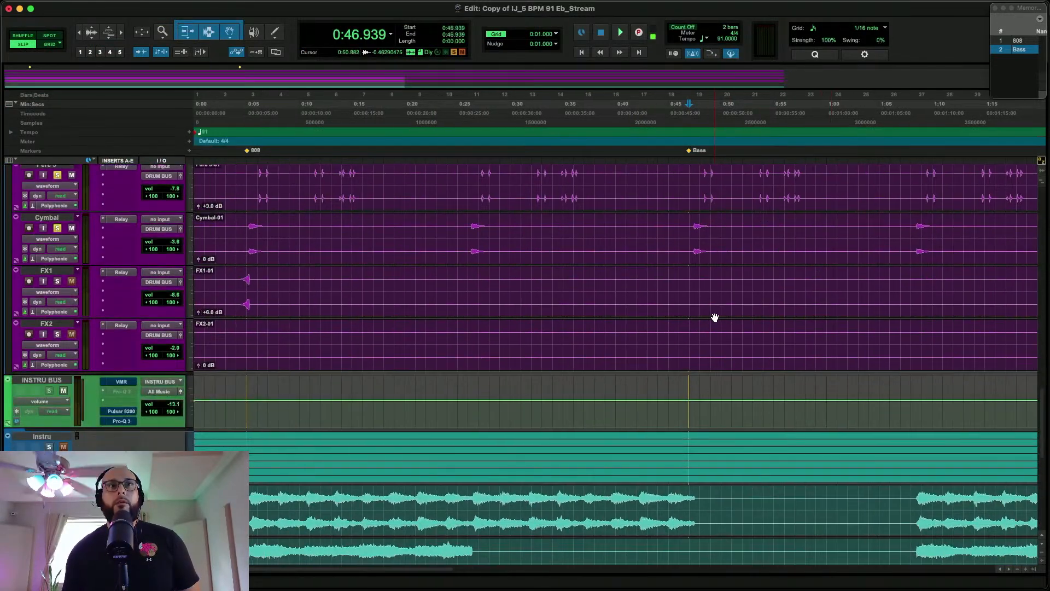
scroll(715, 317, "up", 1)
left_click(220, 287)
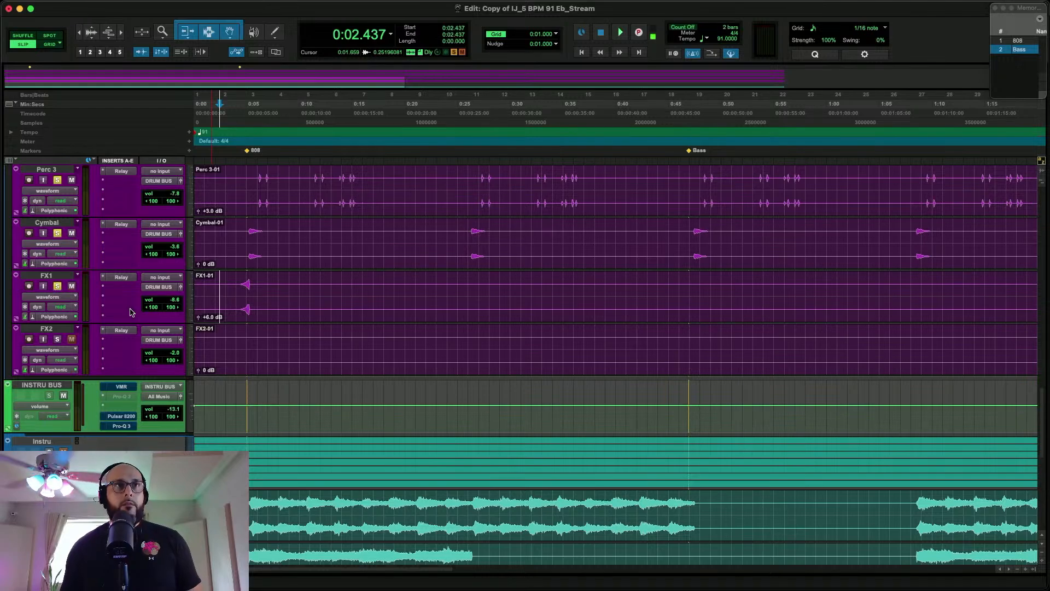
Copy the Cymbal's SN Verb send and Perc 1's SN ST send onto FX1, and lower the FX1 fader to -8.9 dB during playback
key("super+equal")
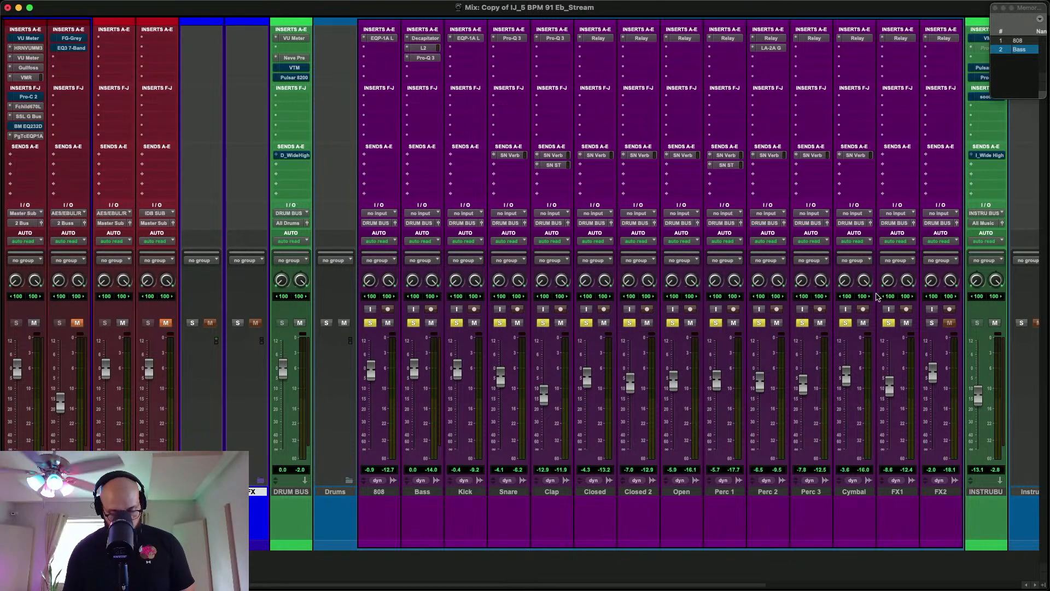
key("super+equal")
key("space")
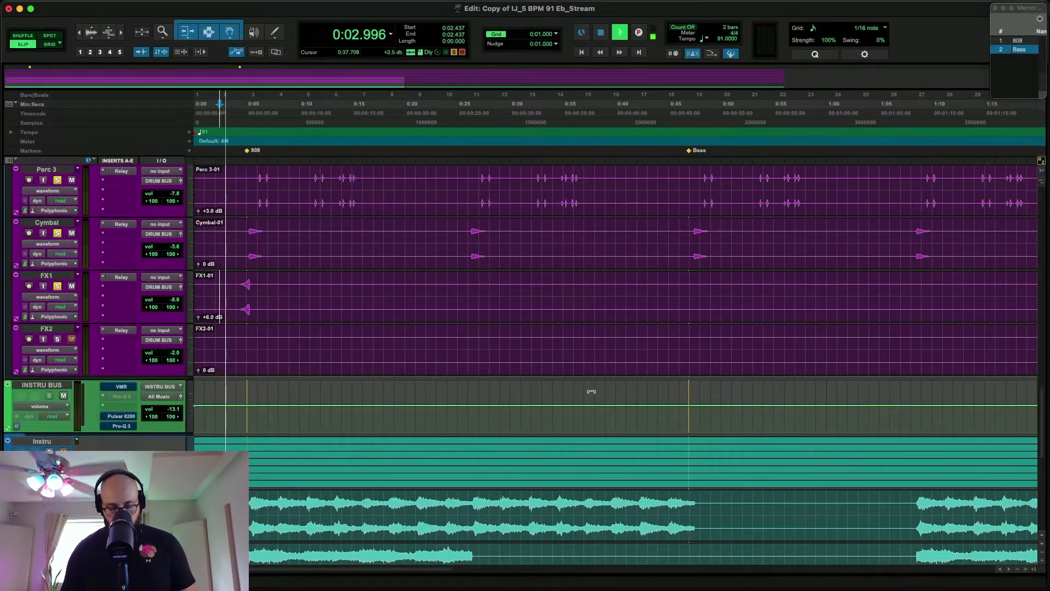
key("super+equal")
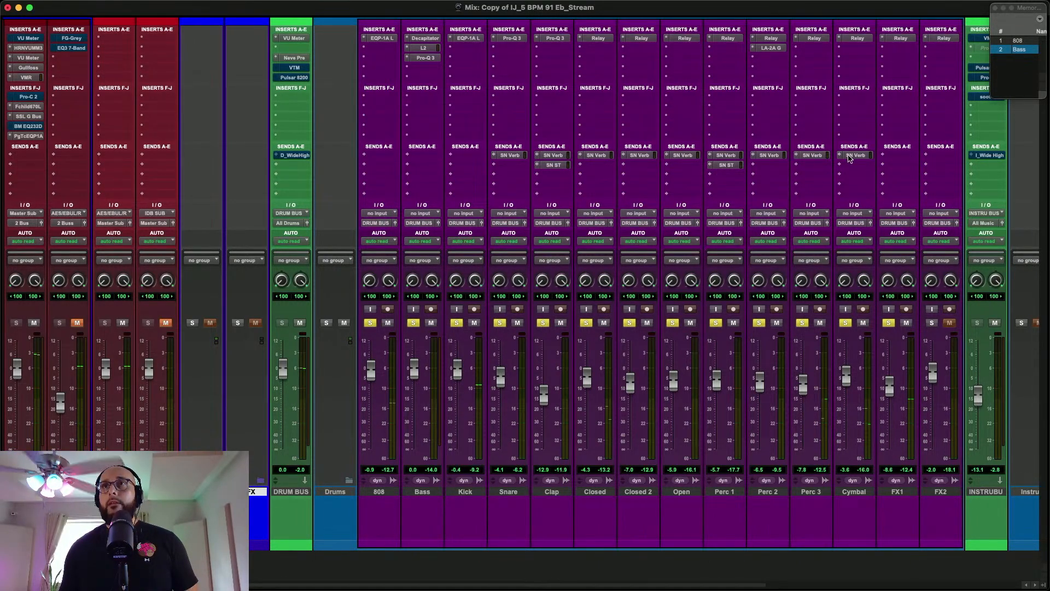
left_click_drag(879, 156, 899, 157)
left_click_drag(725, 165, 905, 172)
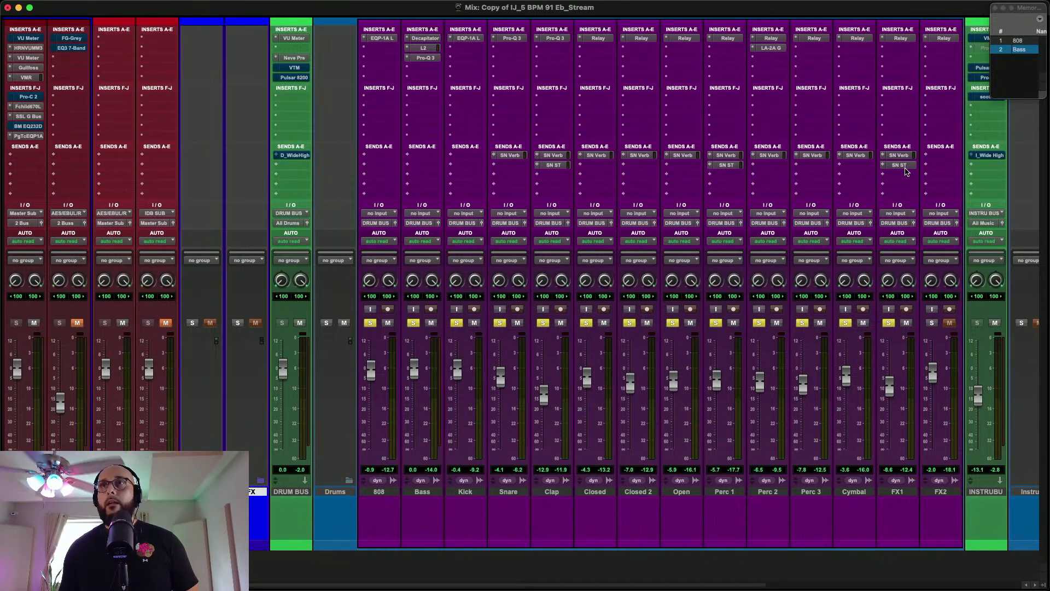
left_click(906, 169)
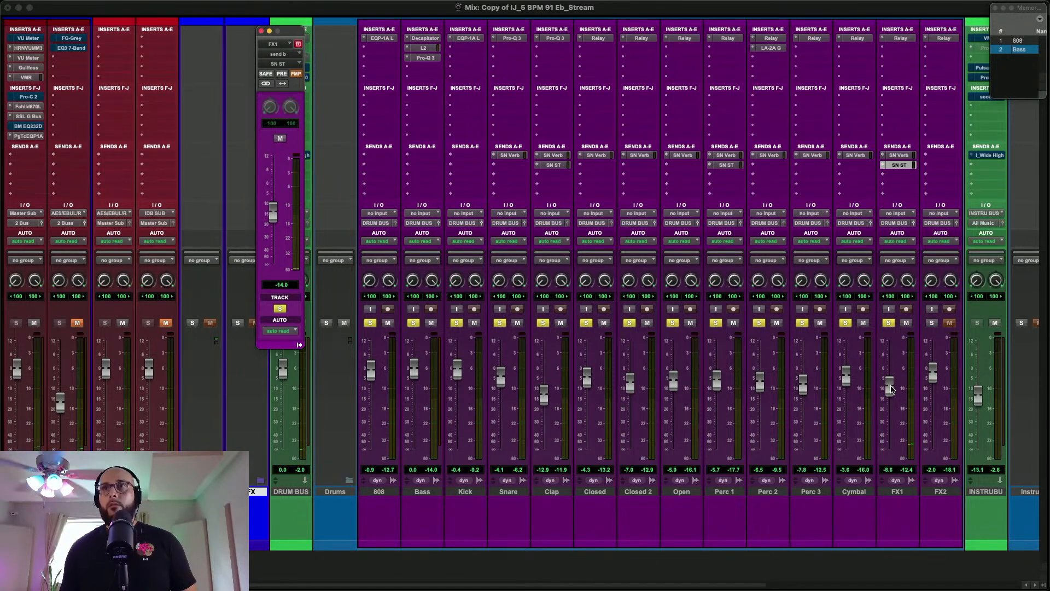
left_click_drag(892, 389, 891, 393)
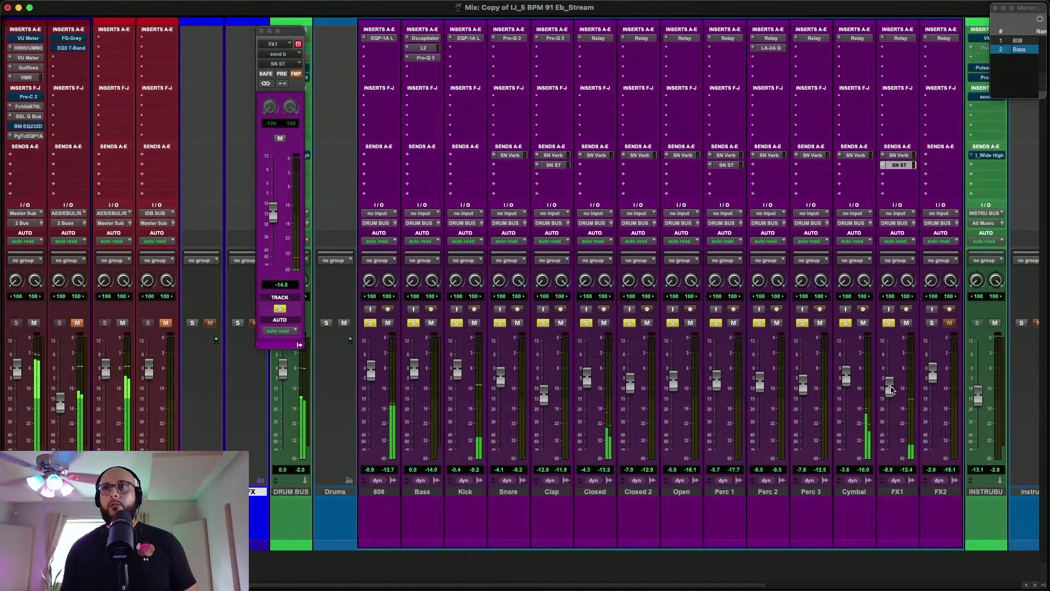
Solo FX2 and place the playback cursor at 2:31.714, just before the closing FX1 and FX2 sounds
left_click(932, 323)
key("super+equal")
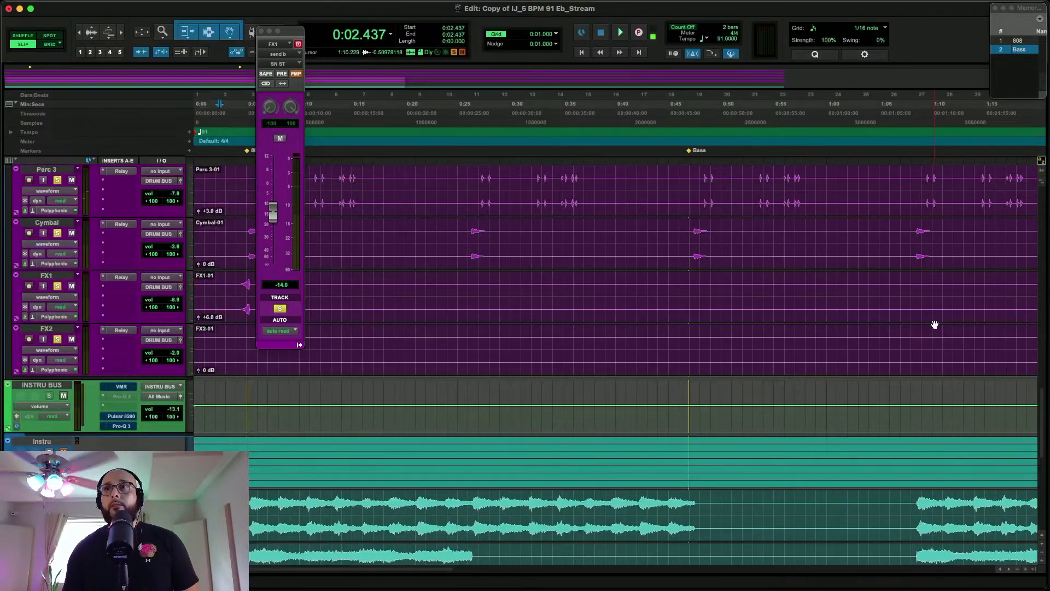
scroll(935, 325, "right", 15)
left_click(801, 294)
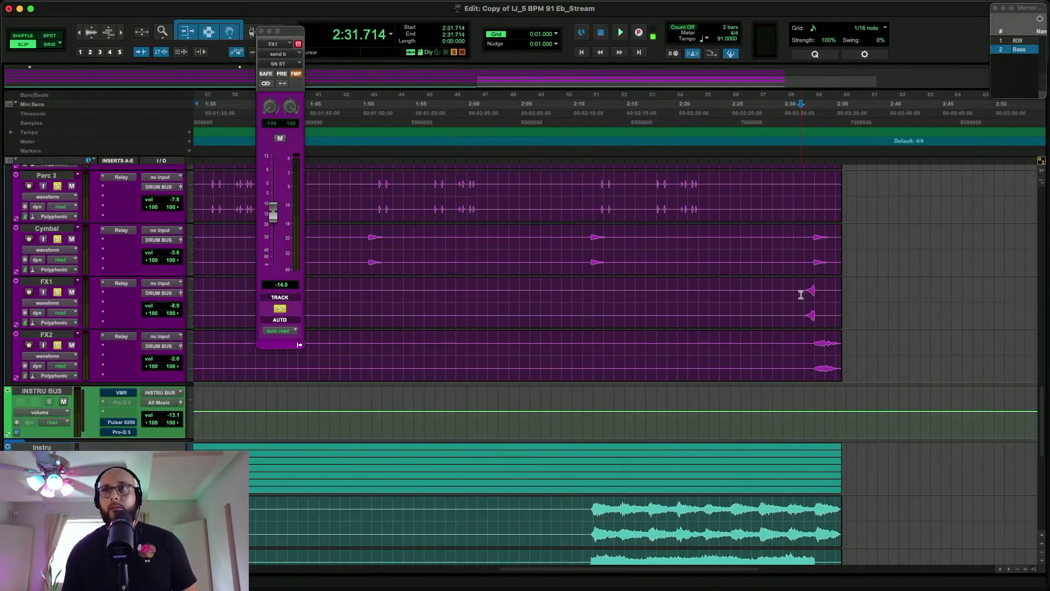
Copy FX1's SN Verb send onto FX2, audition it during playback, and mute the new send
key("super+equal")
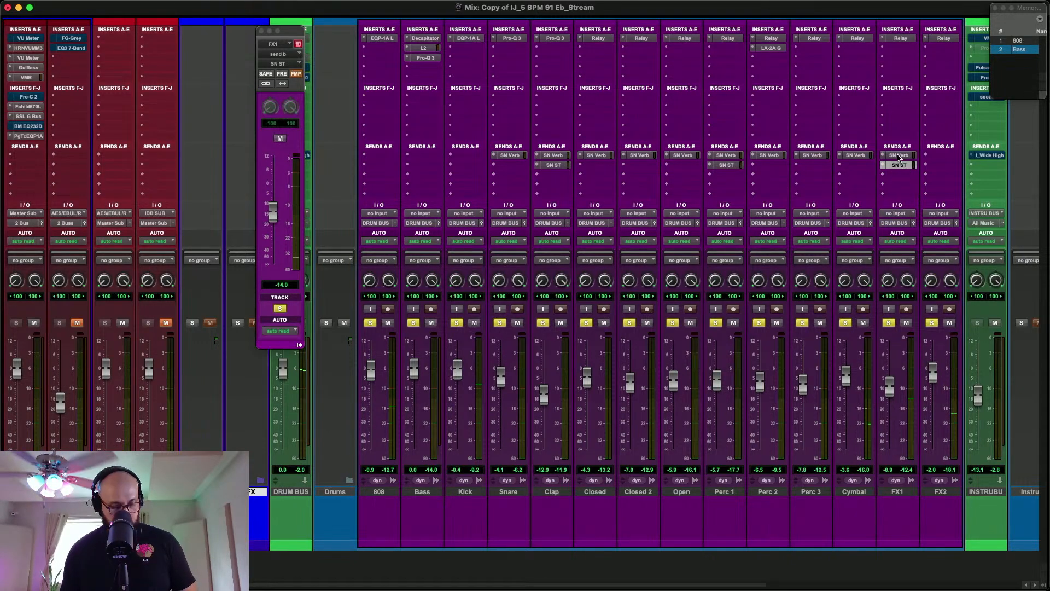
left_click_drag(922, 158, 939, 158)
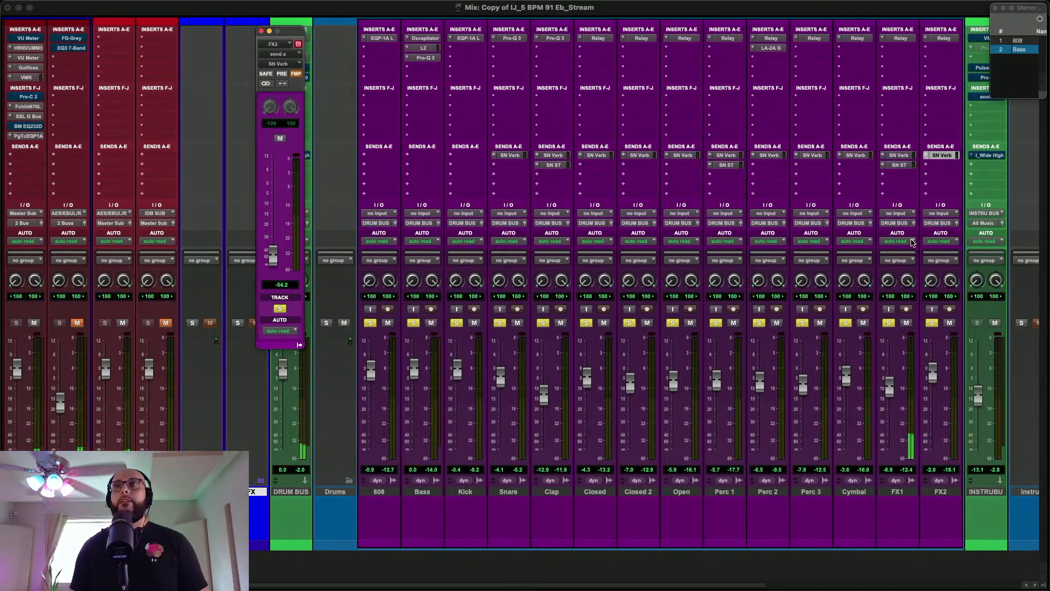
left_click(945, 158)
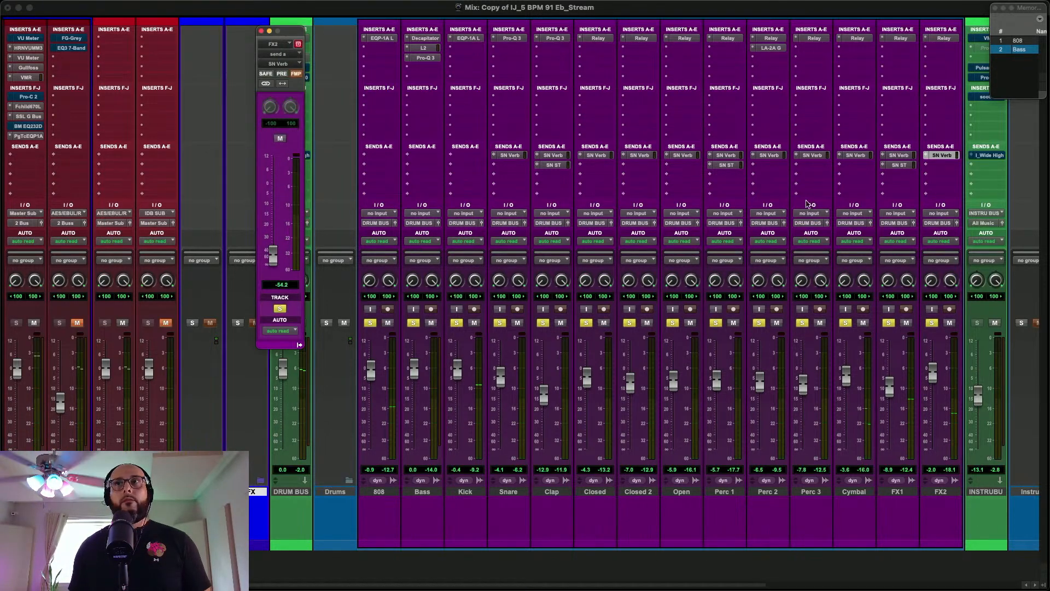
left_click(941, 157, "super")
Replace the individual drum track solos with a solo on the Drums folder, and play from the 808 memory location
scroll(885, 180, "right", 3)
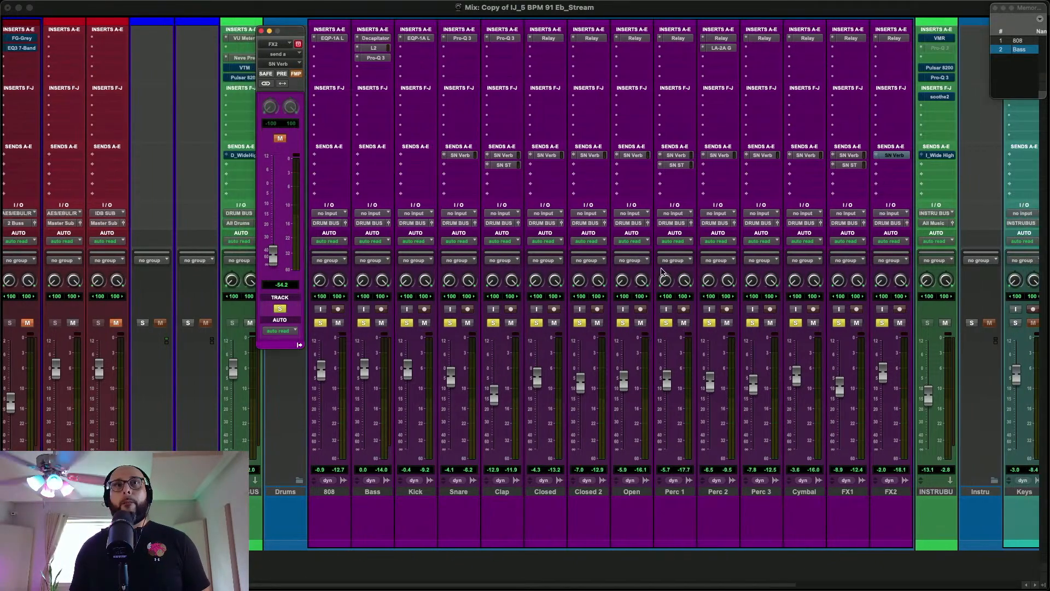
left_click(320, 326, "alt")
scroll(320, 329, "left", 5)
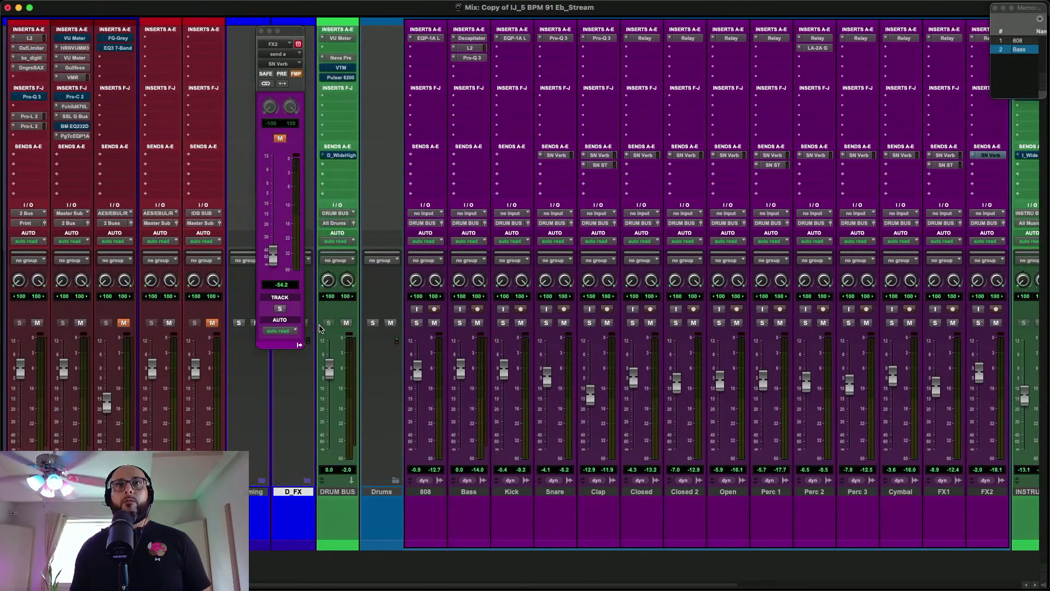
left_click(370, 324)
scroll(368, 324, "left", 6)
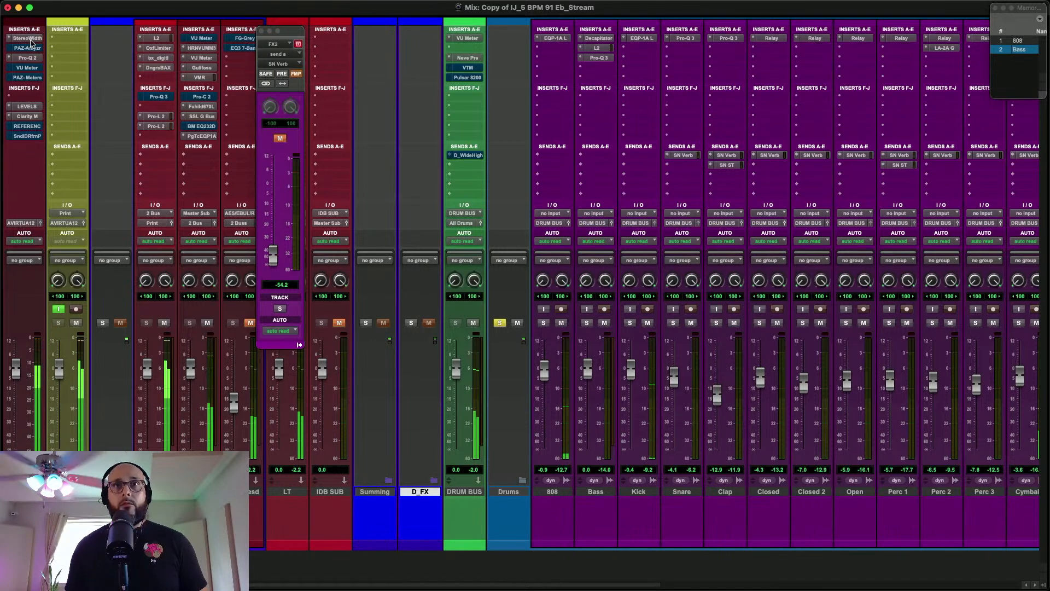
left_click(1019, 41)
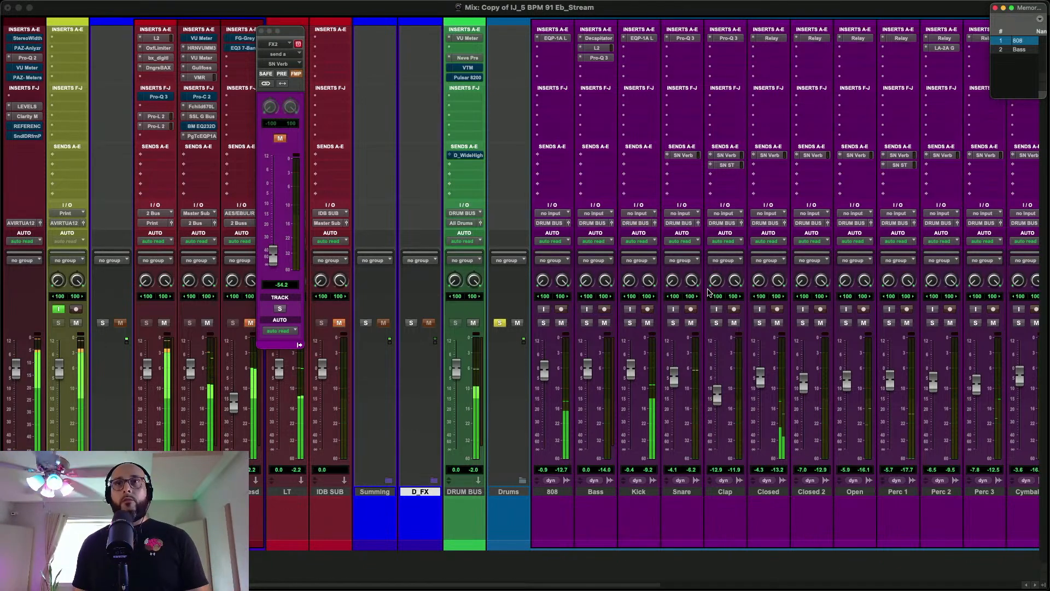
With the Master's Pro-Q 2 analyzer open, lower the Cymbal fader to -5.4 dB and raise its SN Verb send to -36.4 dB
left_click(27, 57)
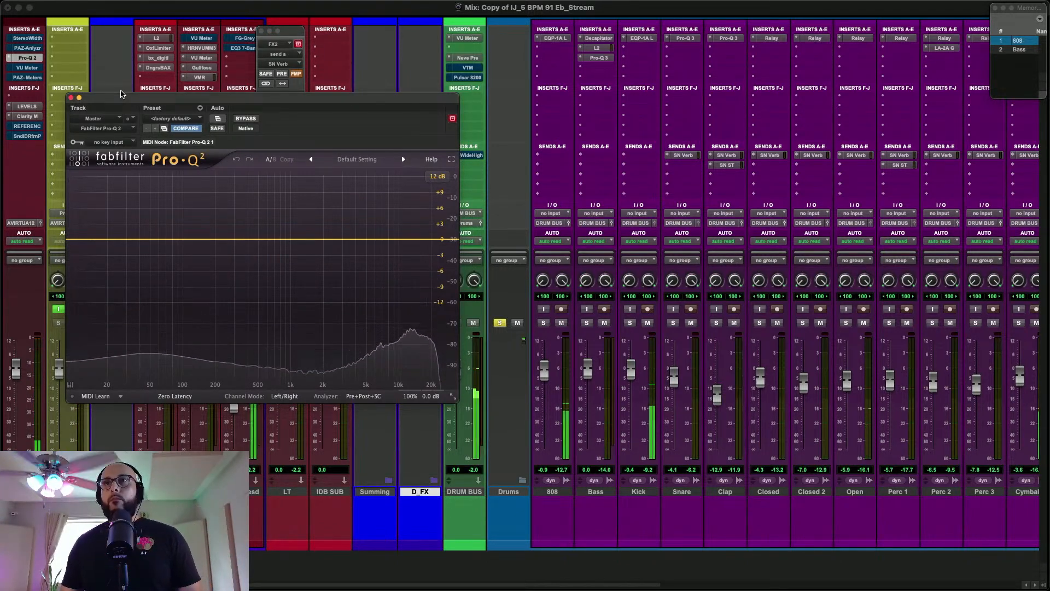
scroll(655, 229, "right", 5)
scroll(655, 229, "right", 1)
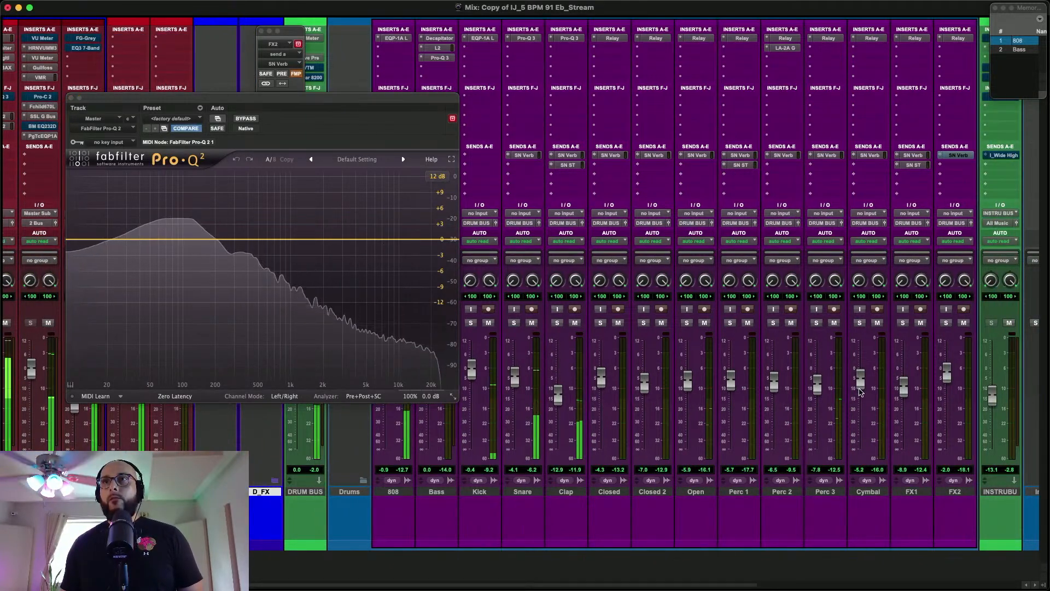
left_click(870, 155)
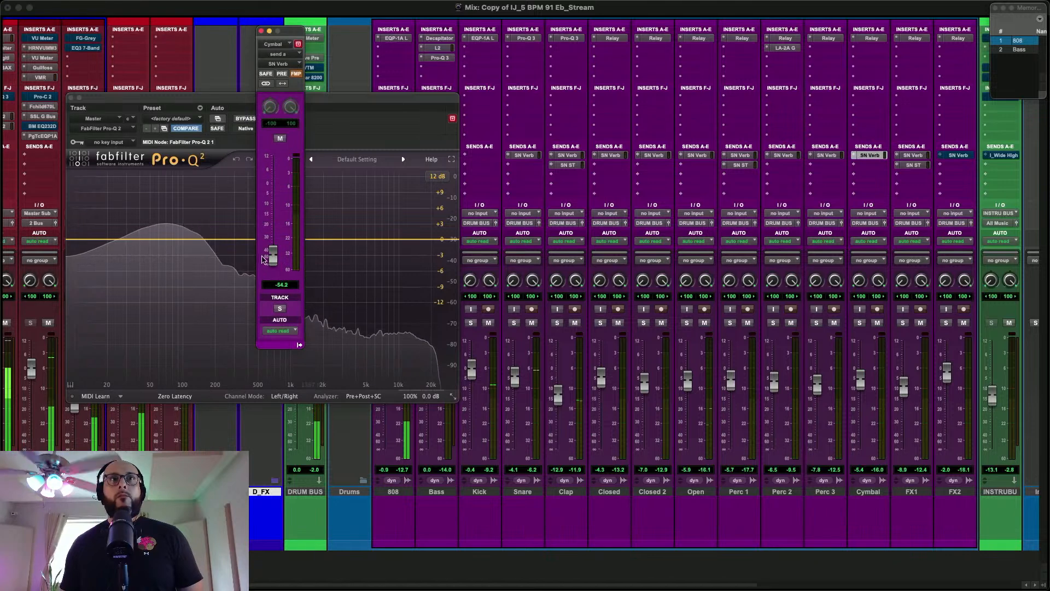
left_click_drag(268, 256, 269, 246)
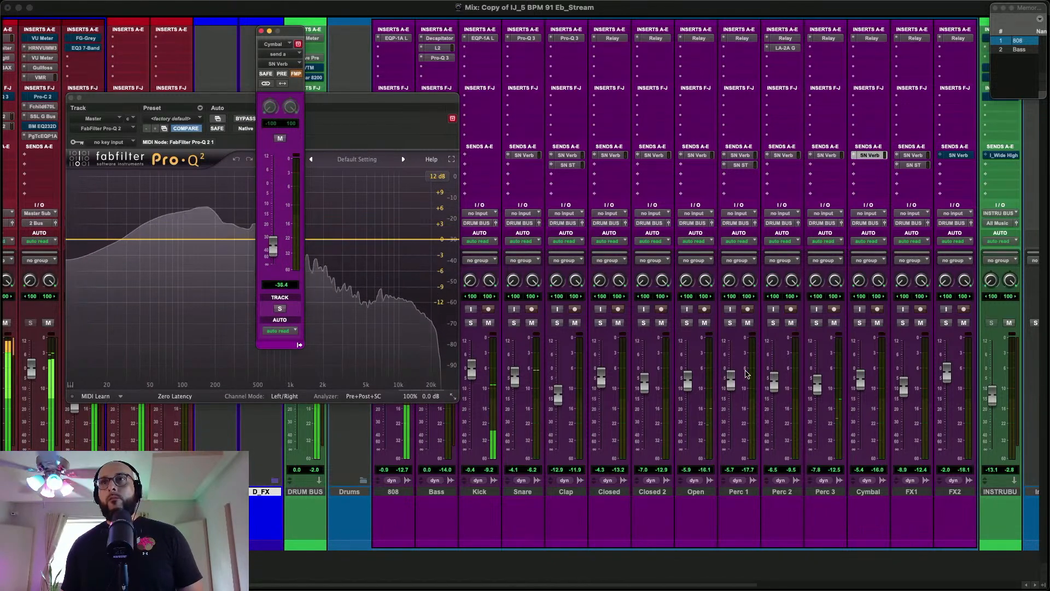
Lower the Perc 3 fader to about -8.6 dB during playback and close the Master's Pro-Q 2
left_click_drag(815, 394, 813, 397)
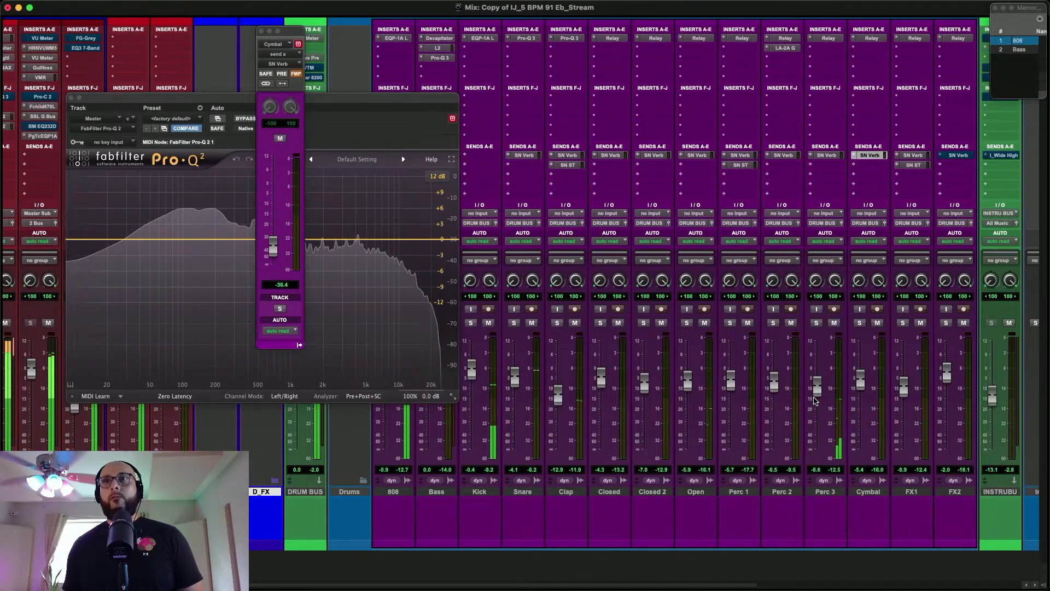
scroll(814, 401, "left", 5)
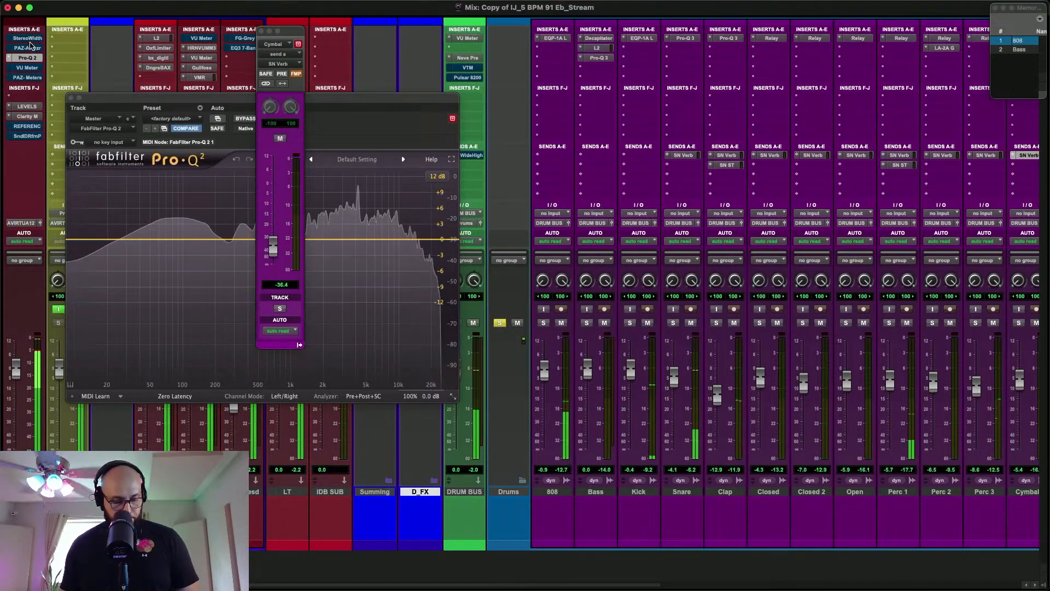
left_click(72, 98)
Clear the Keys solo and solo the whole Instru folder alongside the Drums folder
scroll(520, 232, "right", 15)
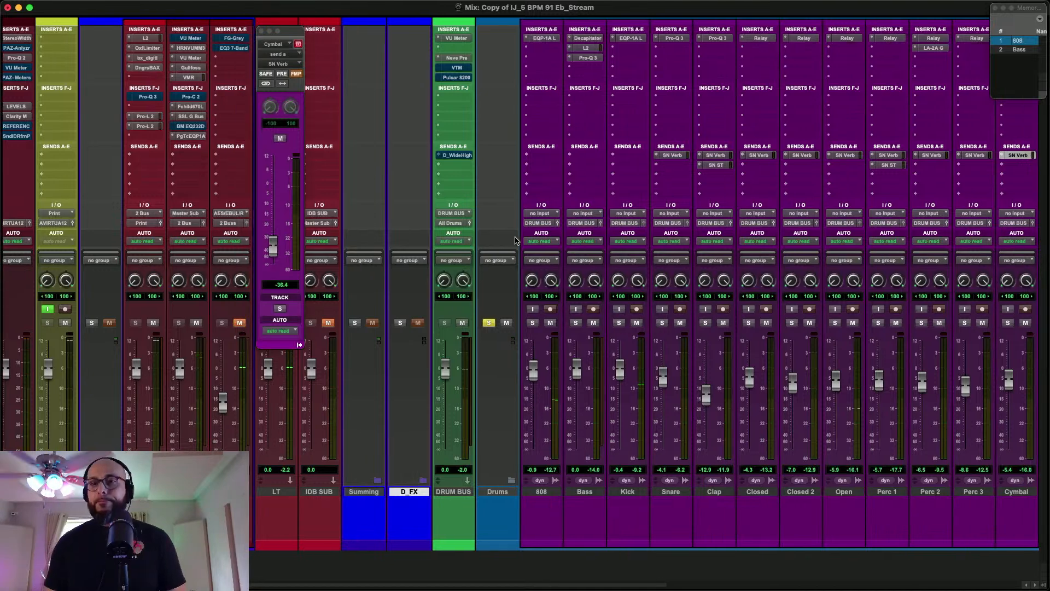
scroll(517, 241, "left", 3)
scroll(646, 295, "right", 4)
scroll(661, 308, "left", 1)
scroll(660, 308, "left", 2)
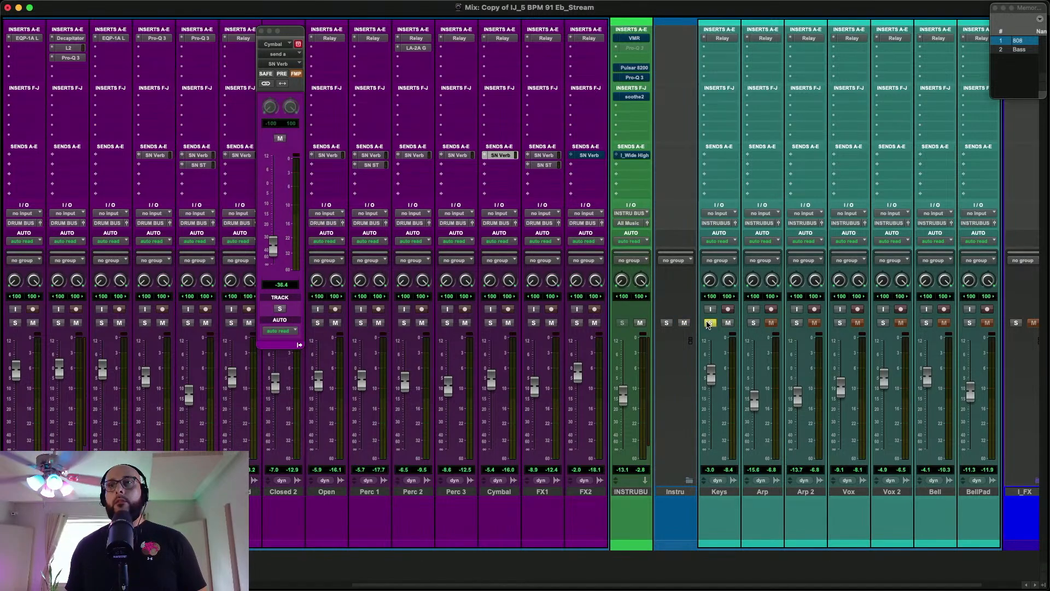
scroll(673, 239, "left", 2)
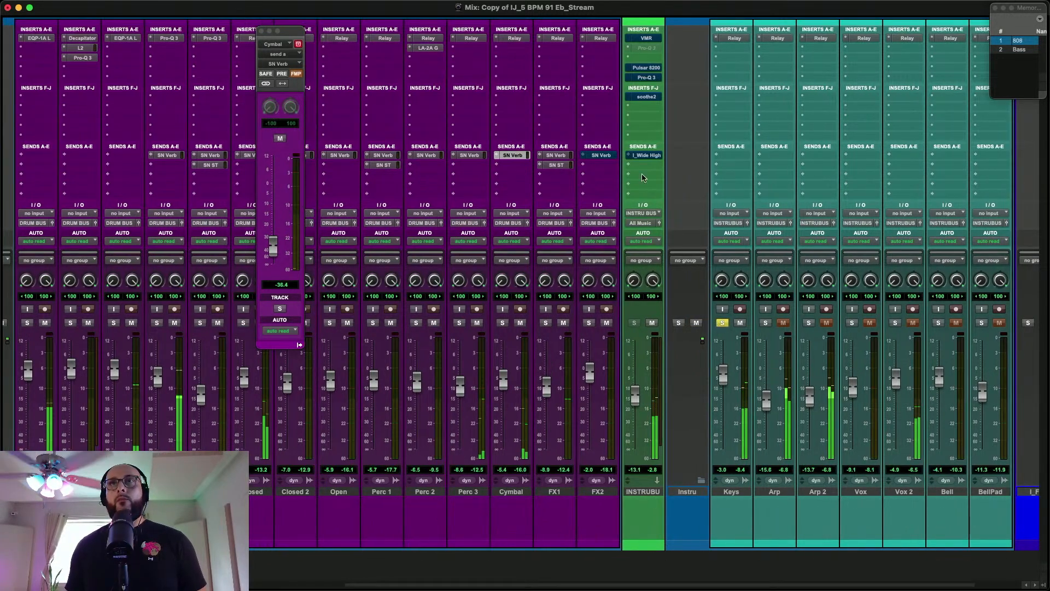
left_click(722, 323)
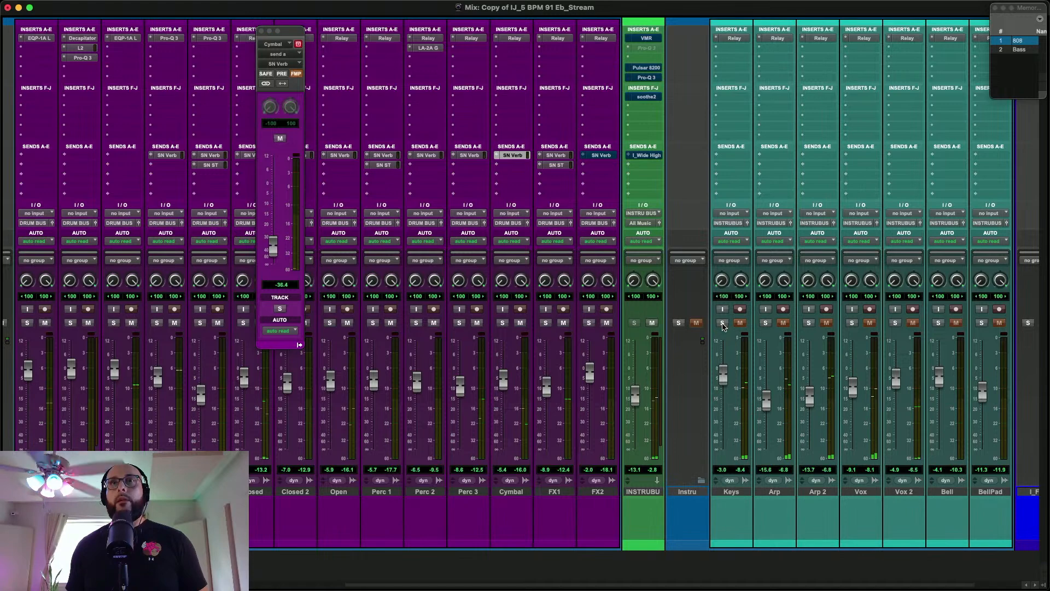
left_click(678, 324)
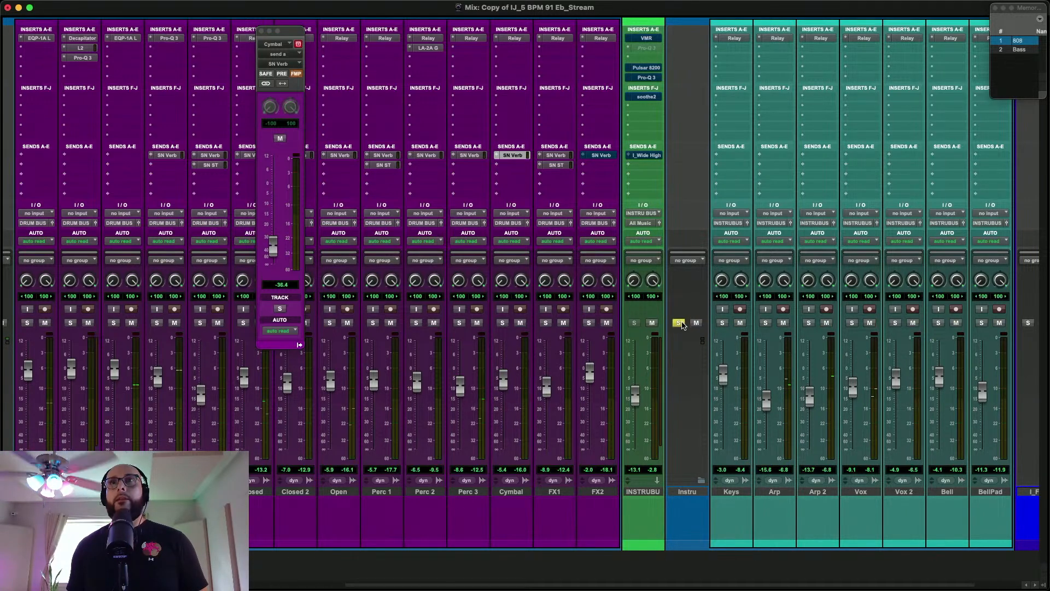
Enable the Virtual Mix Rack on the INSTRU BUS, compare it against bypass during playback, and close its window
left_click(648, 39)
key("space")
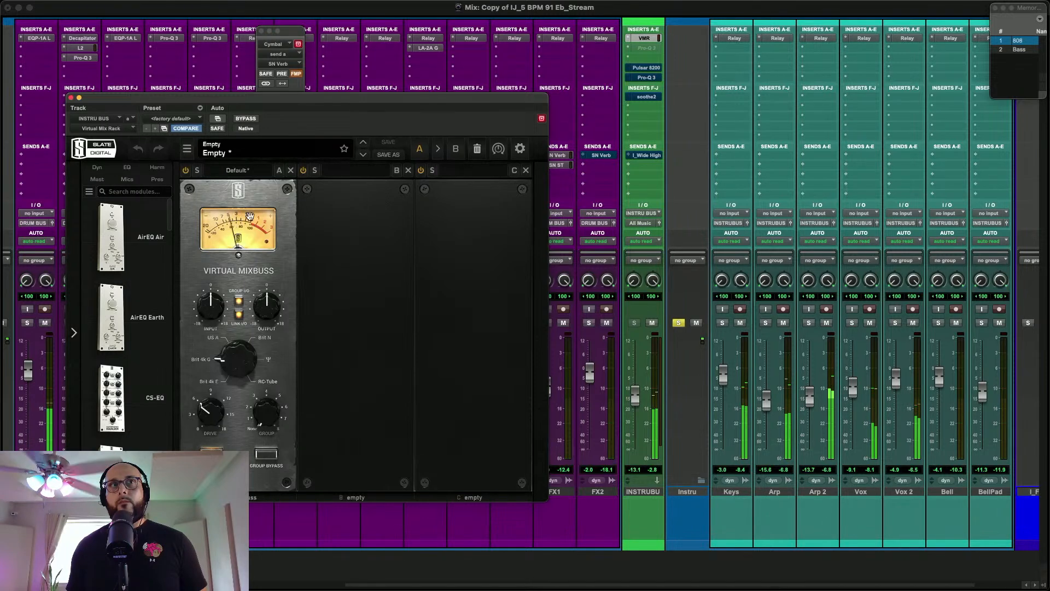
left_click(238, 122)
left_click(238, 121)
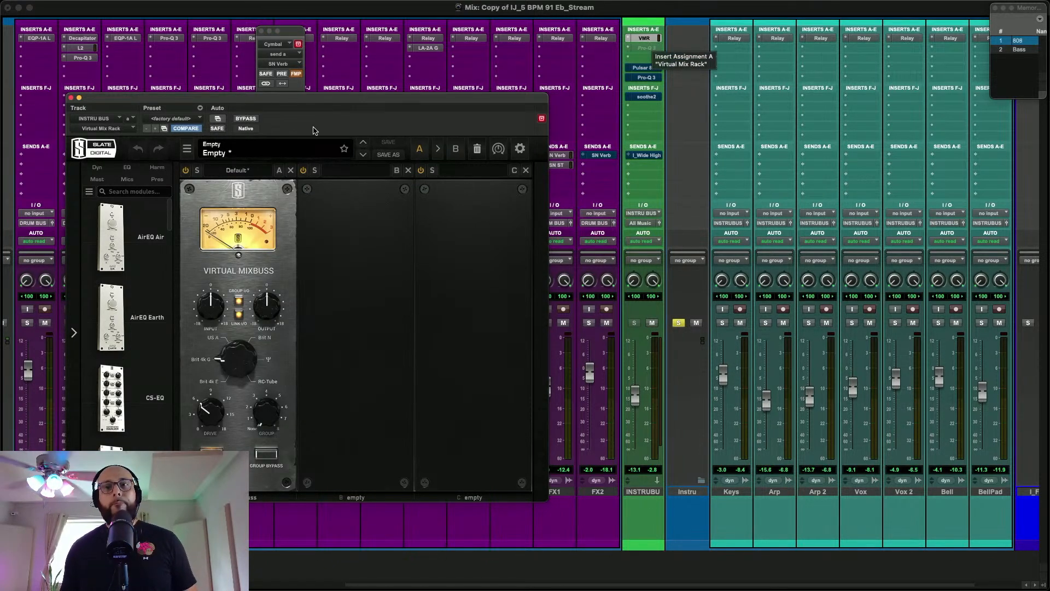
left_click(71, 98)
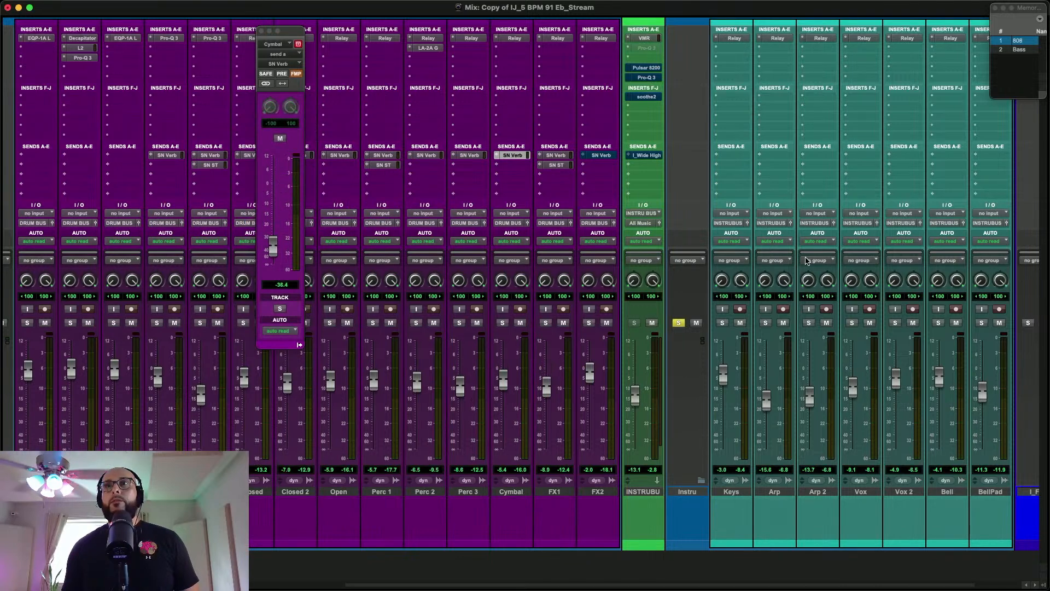
Replace the Instru folder solo with a solo on the Keys track and play the mix
scroll(799, 257, "left", 2)
left_click(721, 324)
left_click(764, 324)
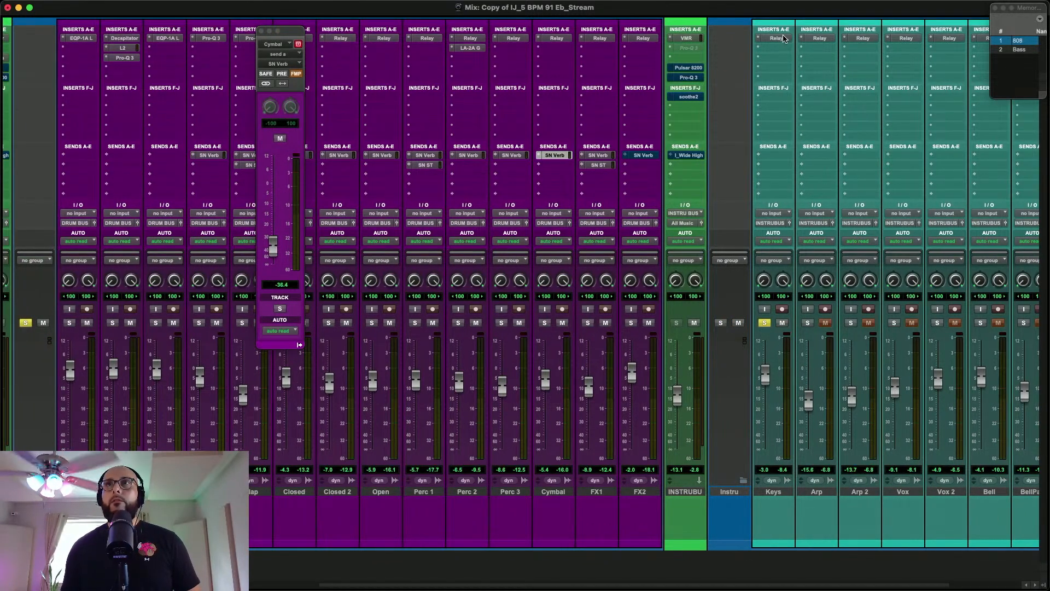
key("space")
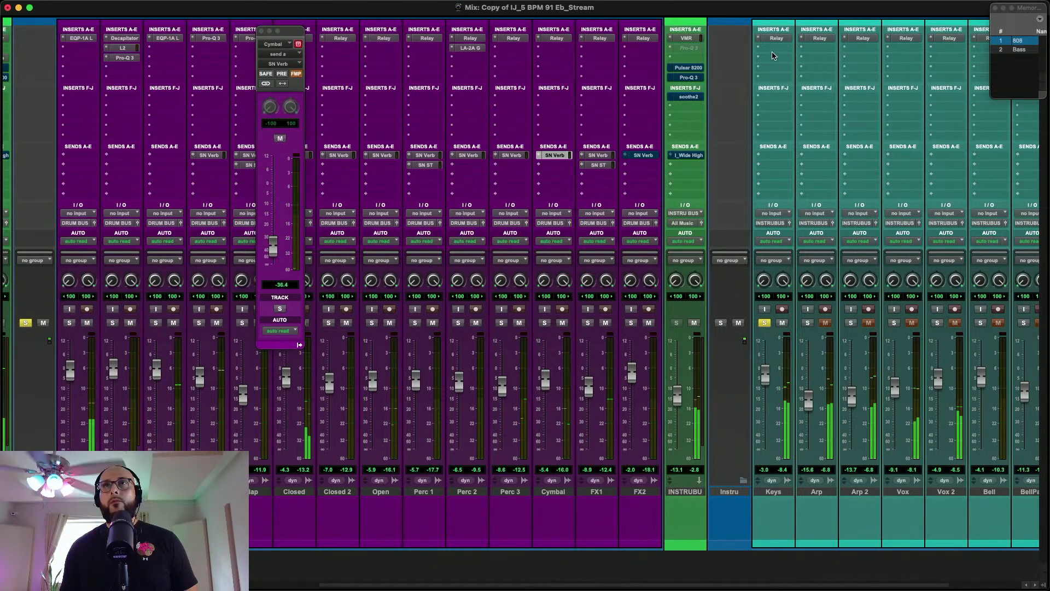
Enable the INSTRU BUS Pro-Q 3 and open its EQ window, moved clear of the Cymbal send window's controls
left_click(695, 79, "super")
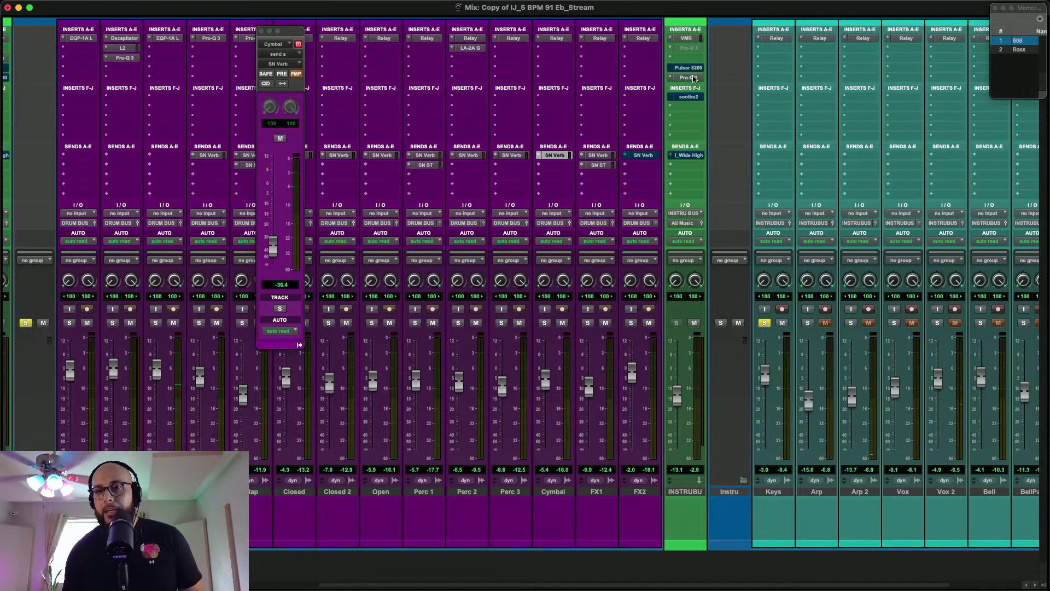
left_click(694, 78)
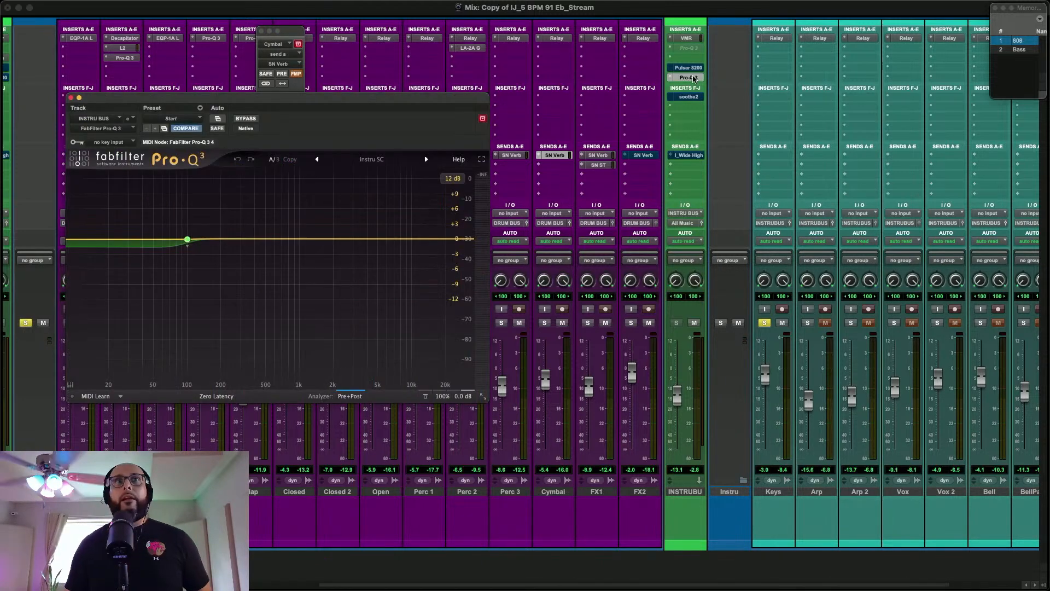
left_click(693, 78)
left_click(693, 79)
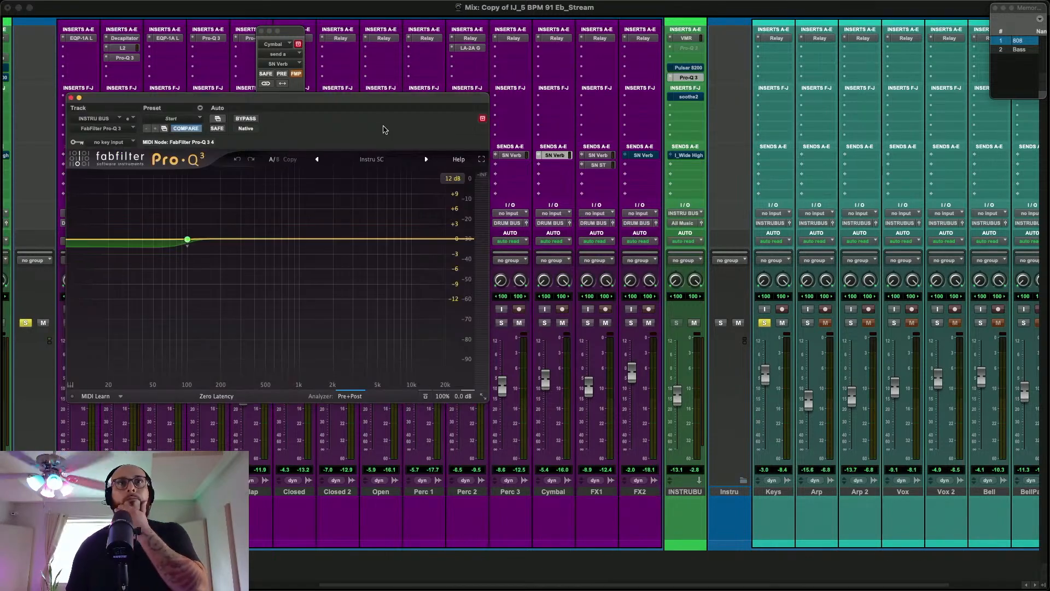
left_click_drag(387, 104, 528, 172)
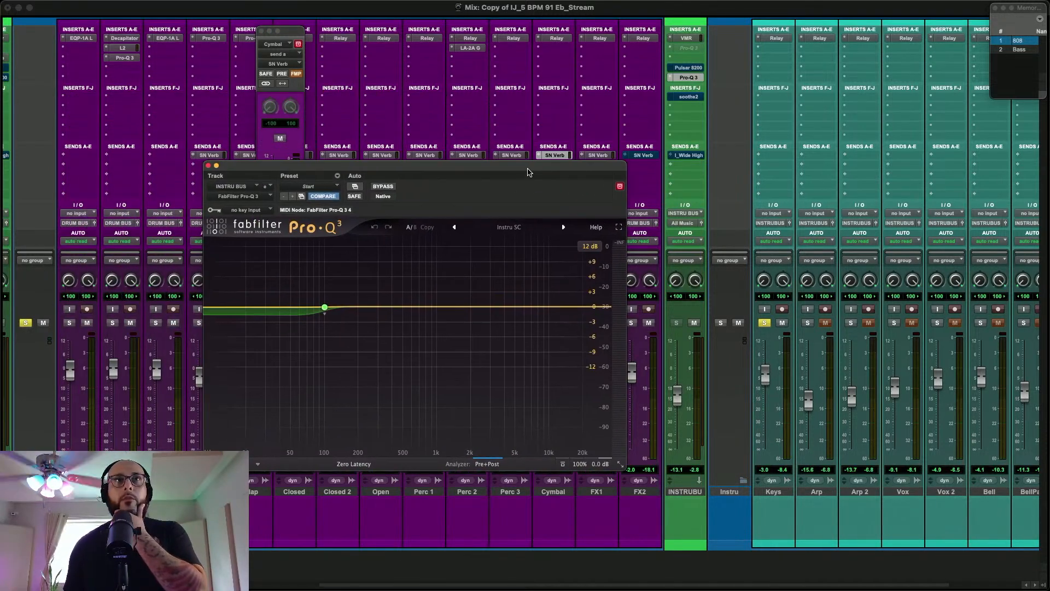
Close the Cymbal send window and create a new mono bus path named Kick SC in the I/O setup
left_click(262, 32)
left_click_drag(374, 169, 436, 172)
left_click(326, 7)
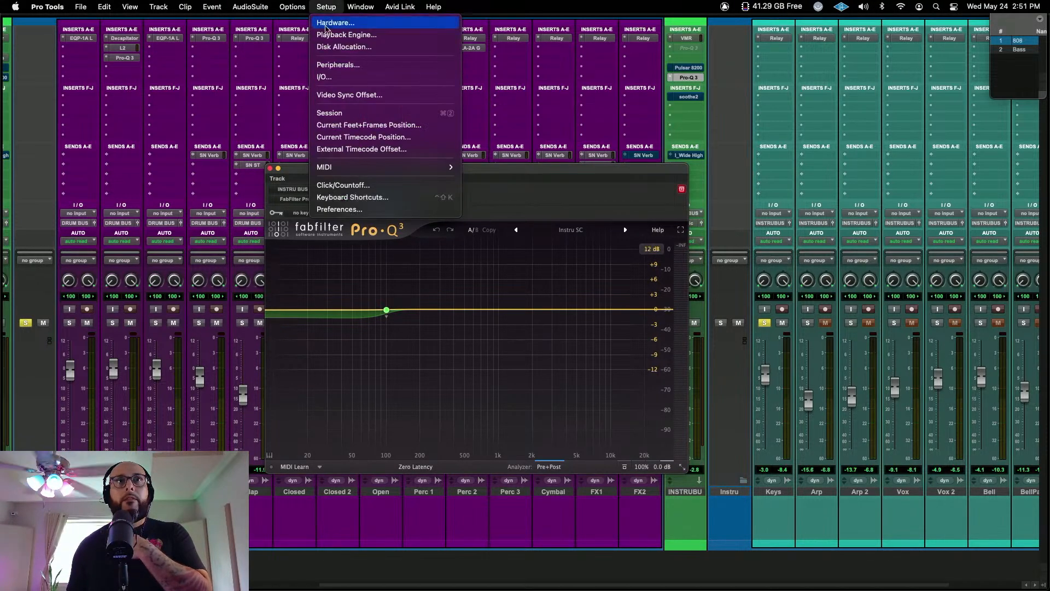
left_click(328, 76)
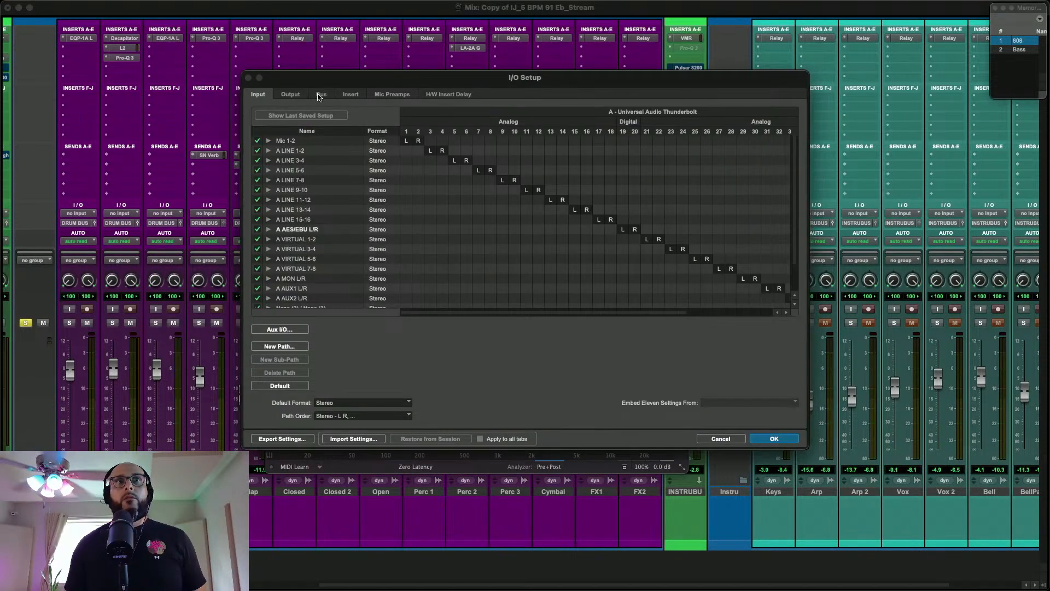
left_click(322, 94)
scroll(333, 196, "down", 5)
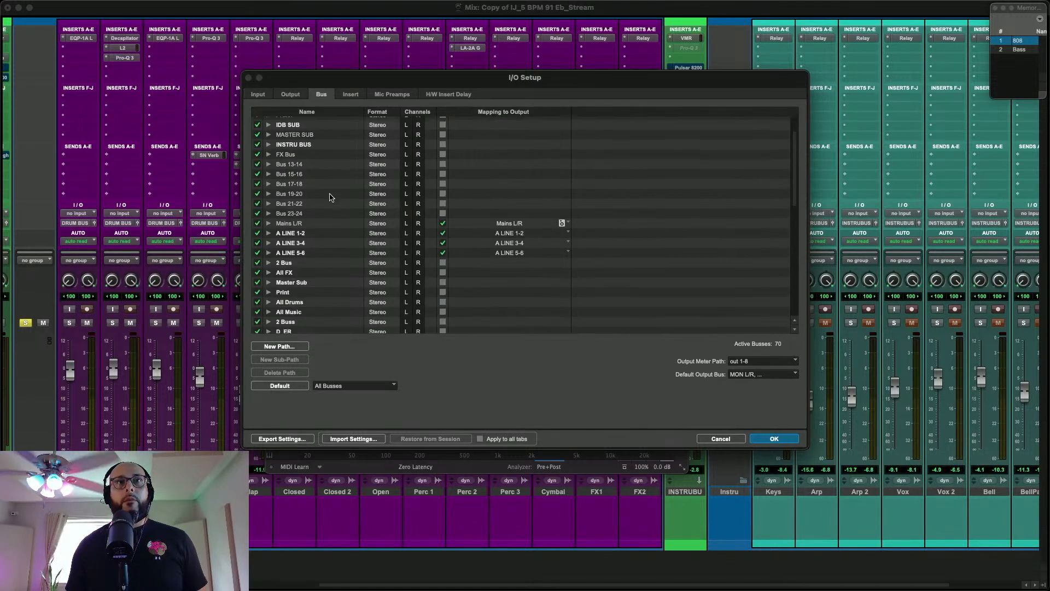
left_click(293, 346)
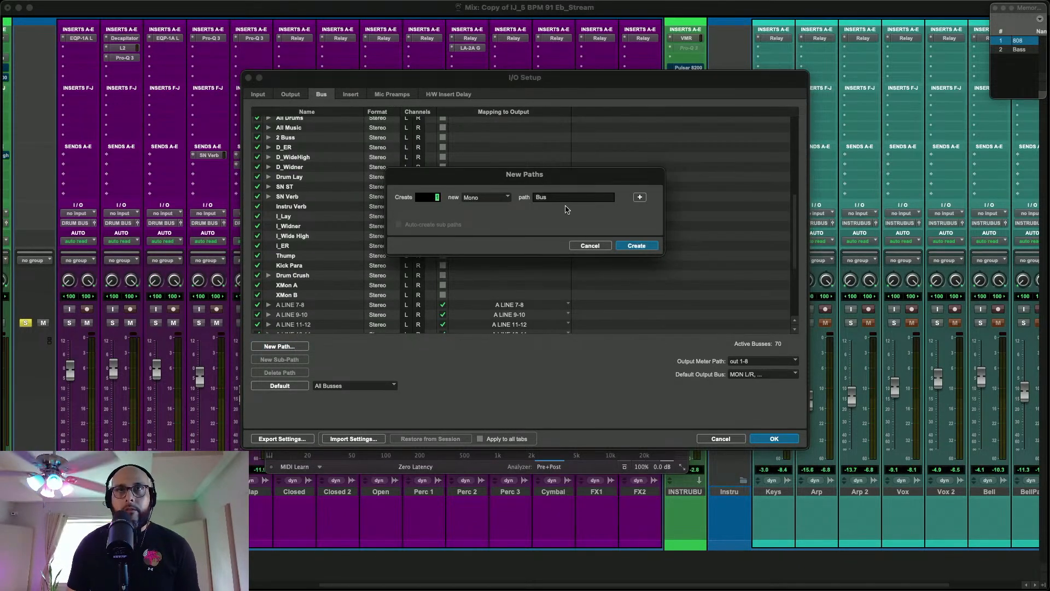
key("Tab")
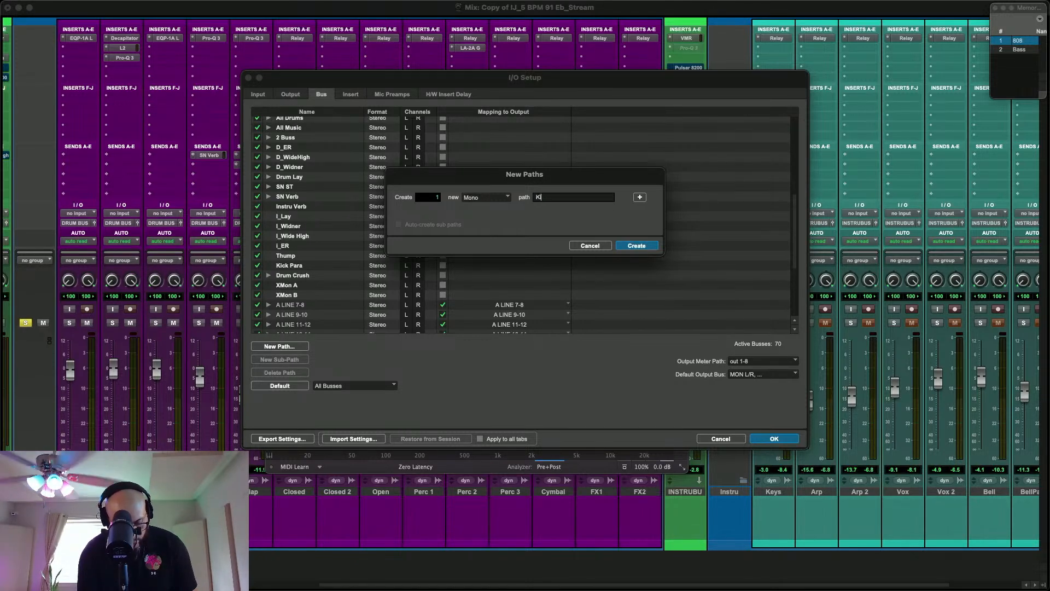
key("Return")
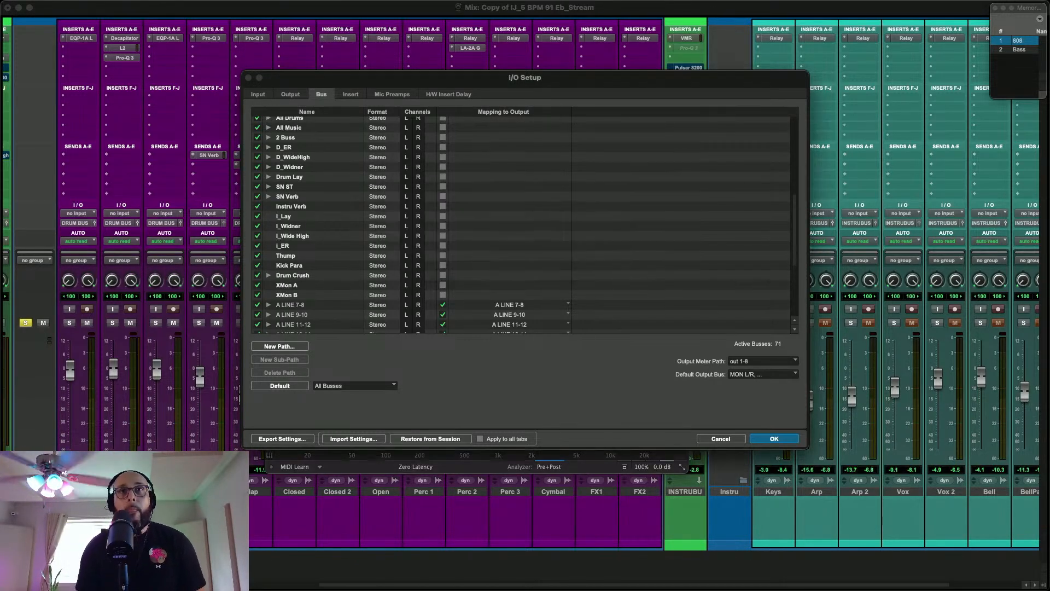
left_click(782, 439)
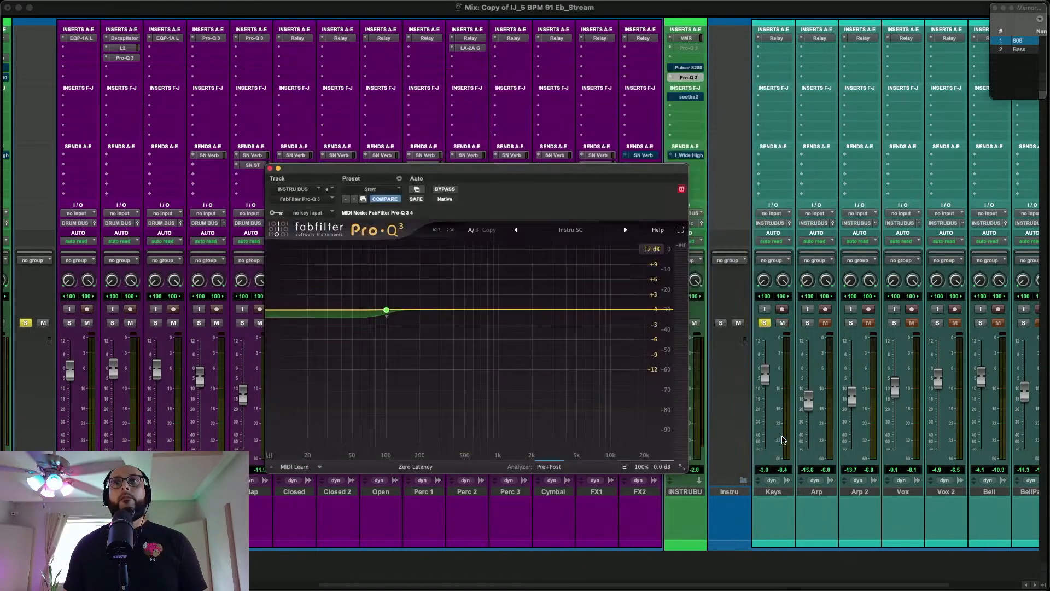
Add a pre-fader send from the Kick track to the Kick SC bus at 0.0 dB and close its send window
left_click(158, 161)
key("Escape")
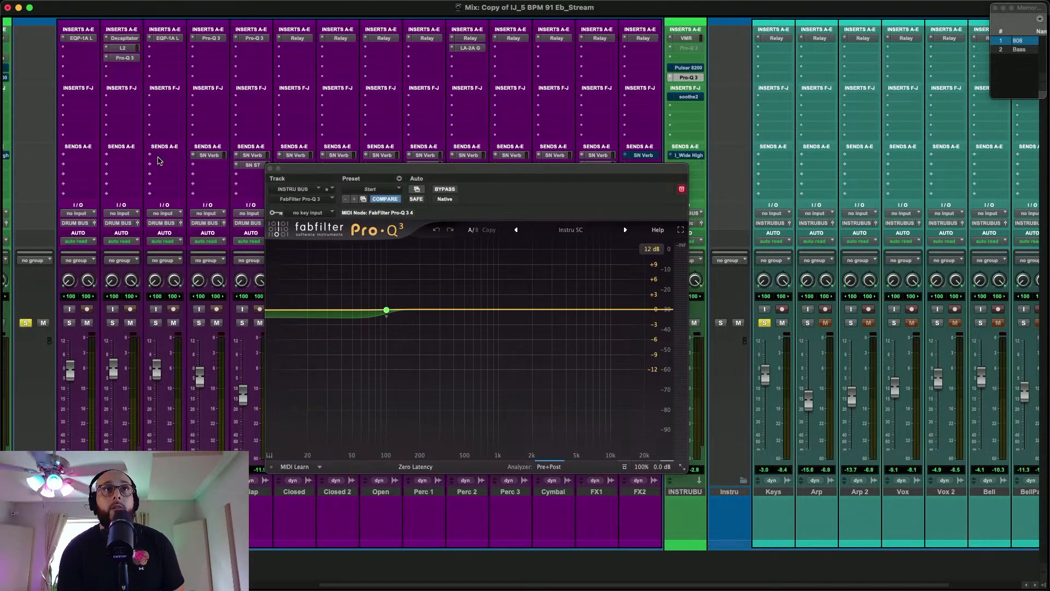
left_click(157, 160)
type("KIC")
key("Down")
key("Return")
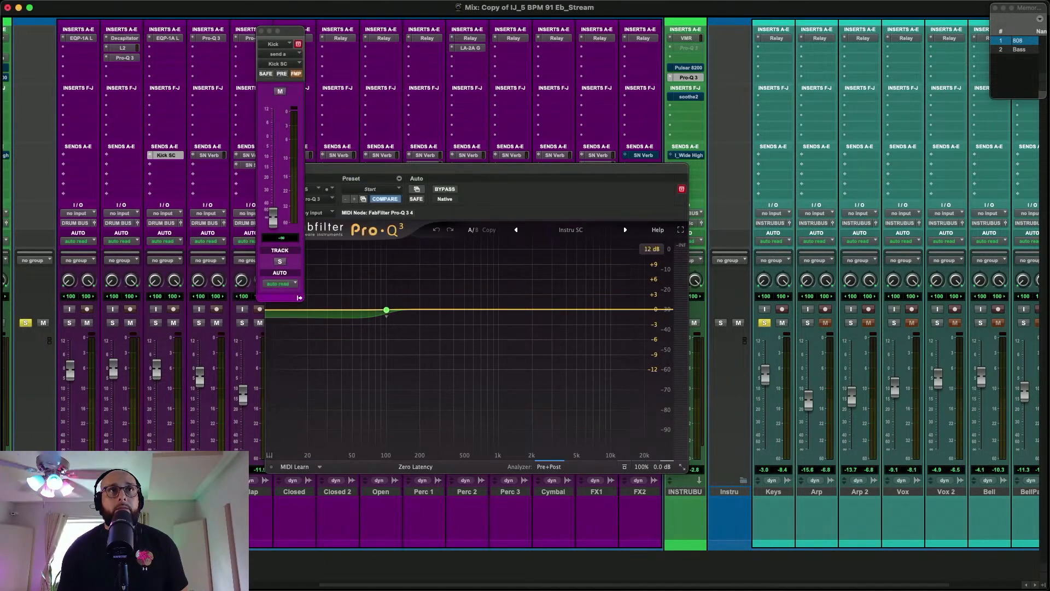
left_click(269, 216, "alt")
left_click(280, 73)
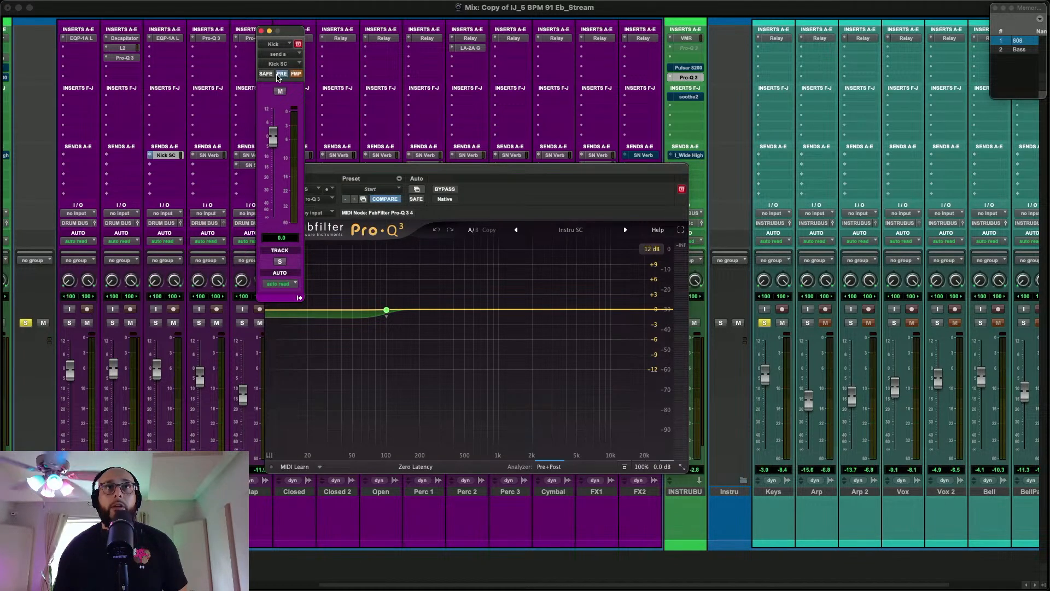
left_click(261, 32)
Set the INSTRU BUS Pro-Q 3's sidechain key input to the Kick SC bus
left_click_drag(481, 171, 467, 135)
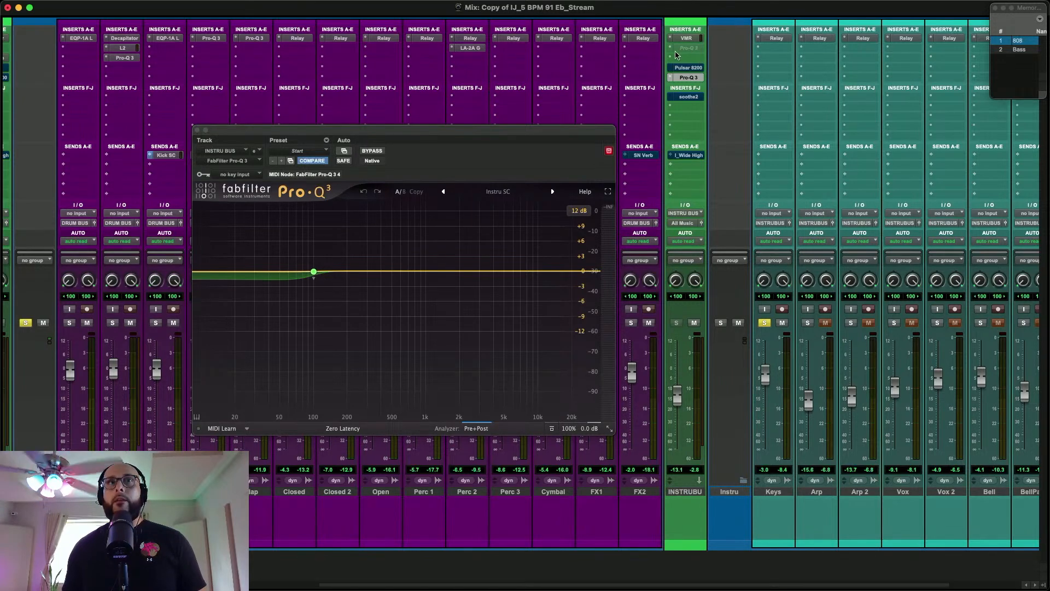
mouse_move(311, 276)
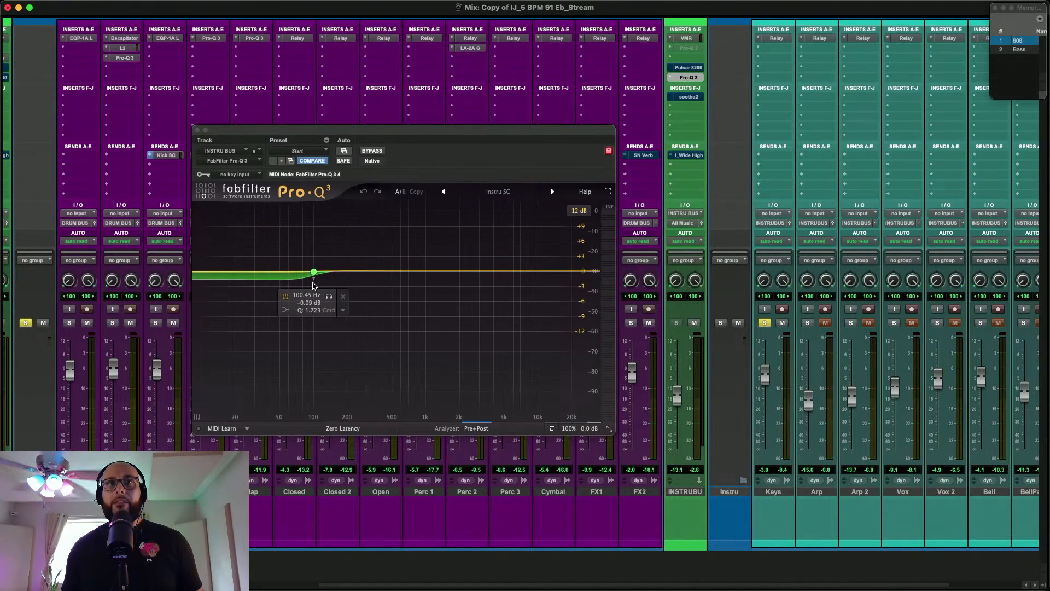
left_click(235, 175)
mouse_move(237, 178)
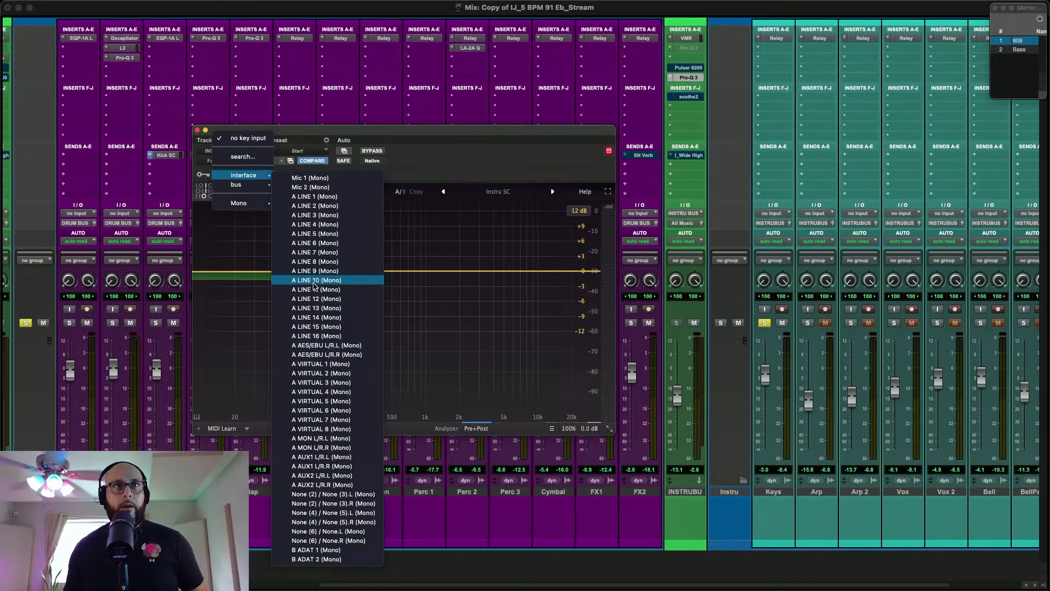
key("m")
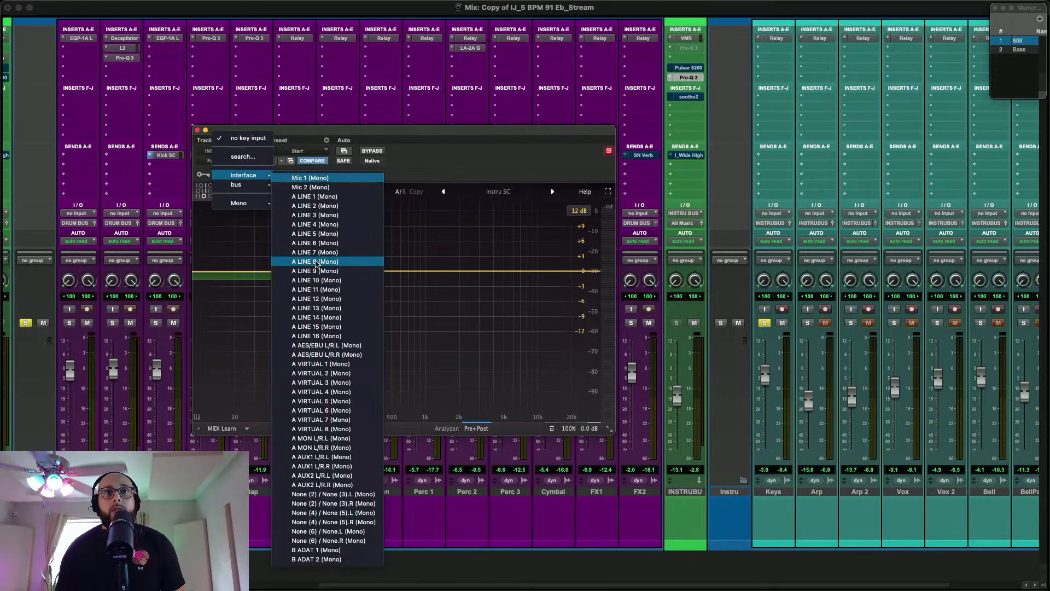
left_click(208, 171)
left_click(230, 174)
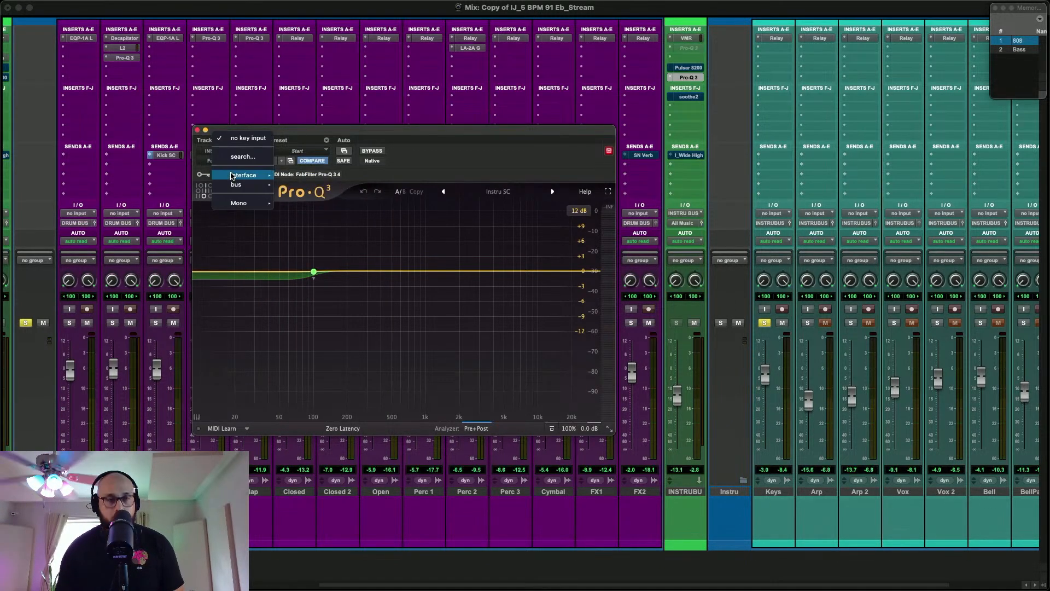
key("Escape")
type("kick")
key("Return")
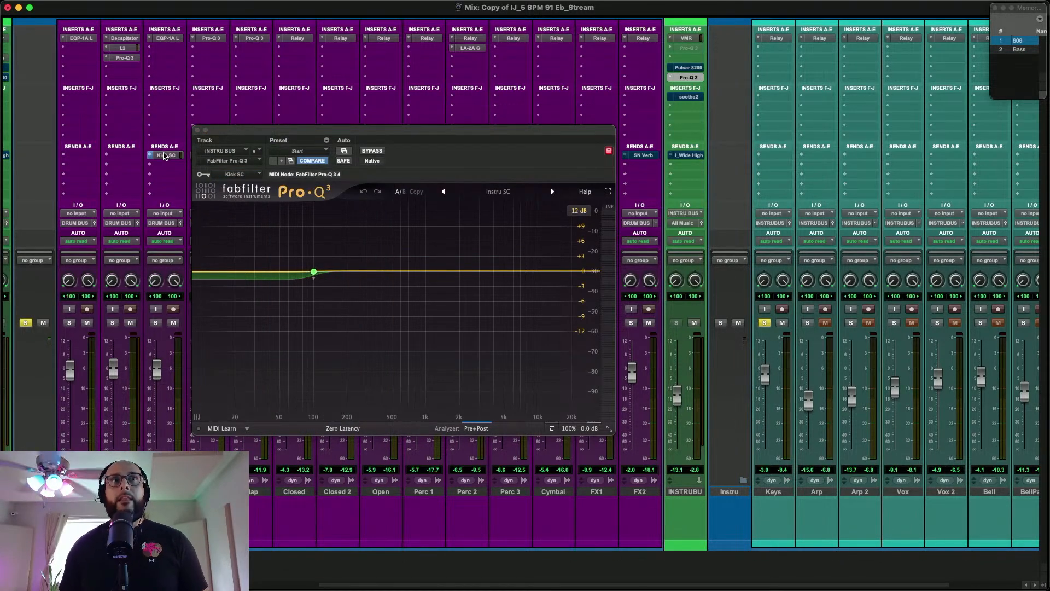
Raise the 100 Hz low-shelf band's dynamic threshold to about -7.4 dB and compare the INSTRU BUS EQ against bypass during playback
left_click(314, 272)
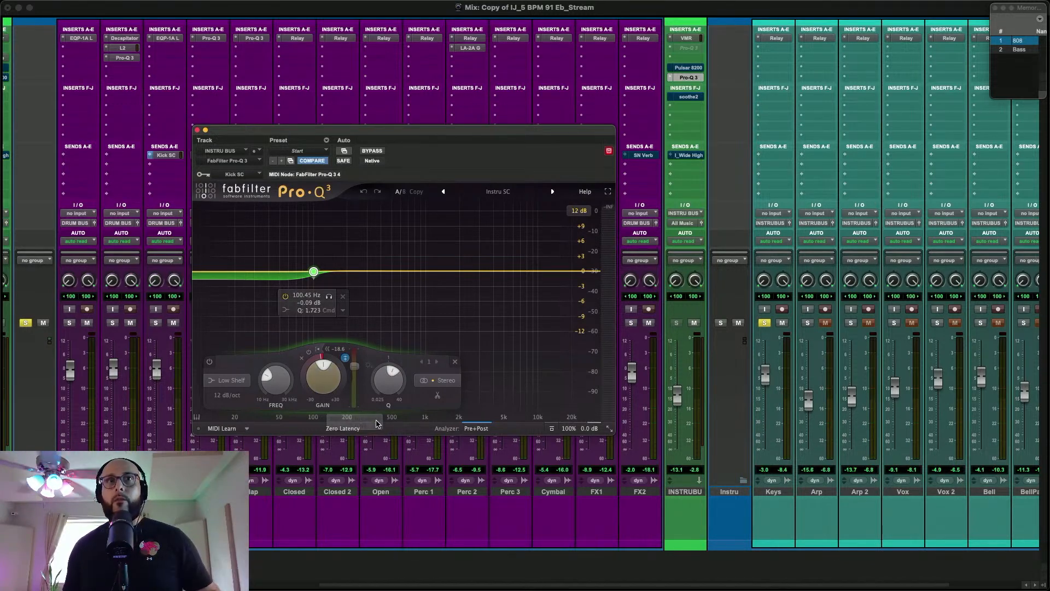
mouse_move(354, 365)
left_mouse_down()
mouse_move(355, 351)
mouse_move(356, 360)
left_mouse_up()
mouse_move(314, 275)
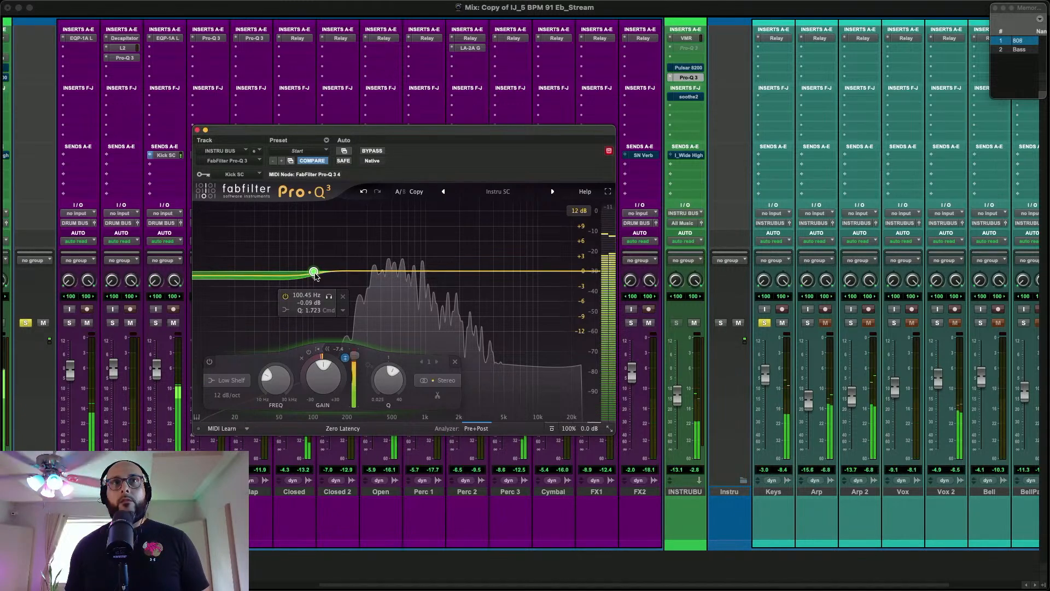
left_click(373, 151)
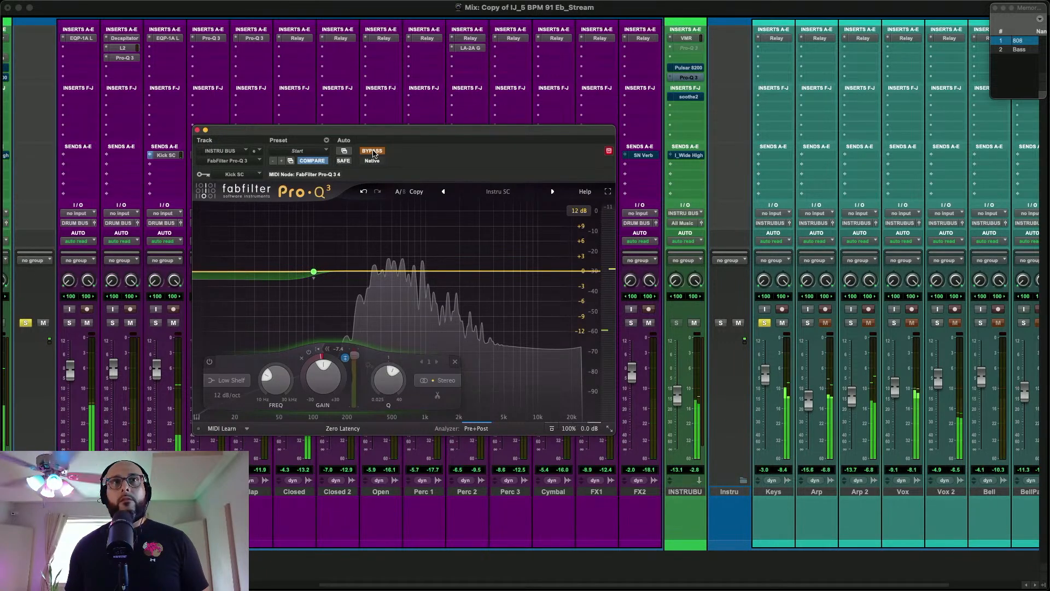
left_click(373, 151)
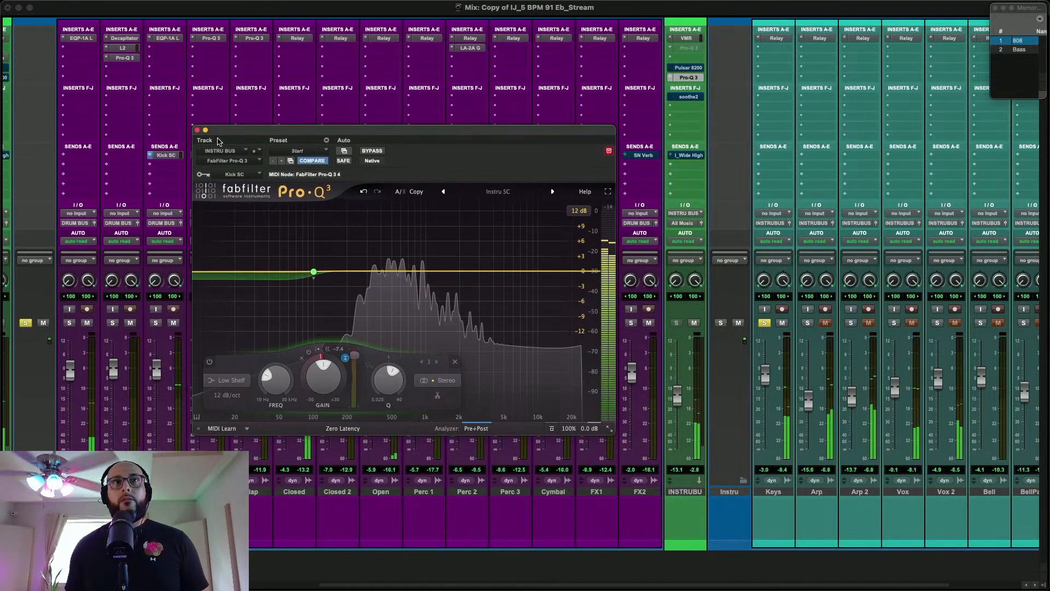
left_click(197, 131)
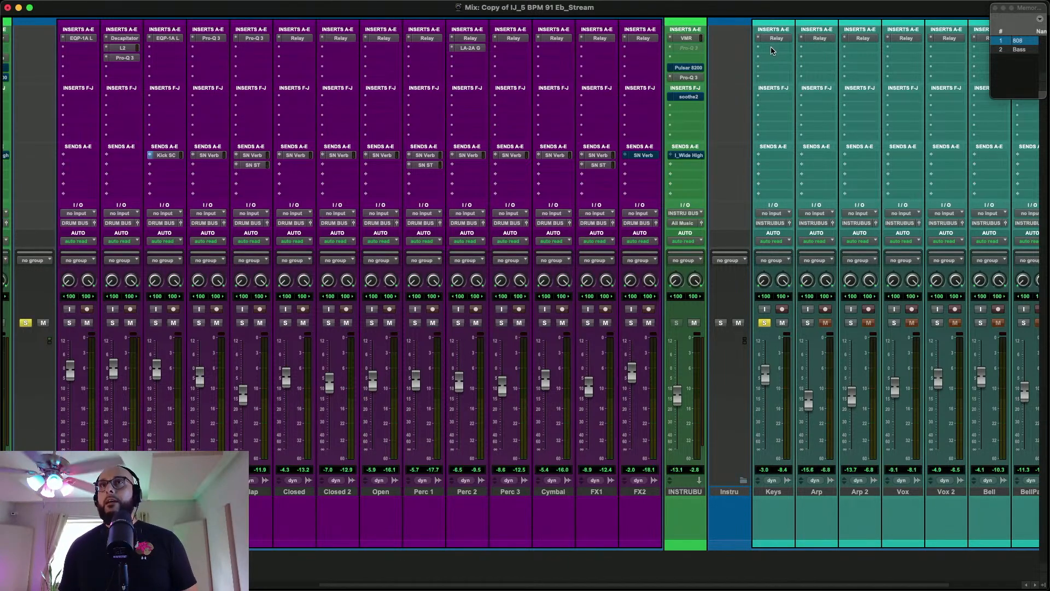
Solo the Arp track alongside Keys and set its Relay pan to -0.05 and width to 7%
scroll(797, 145, "right", 2)
left_click(748, 321)
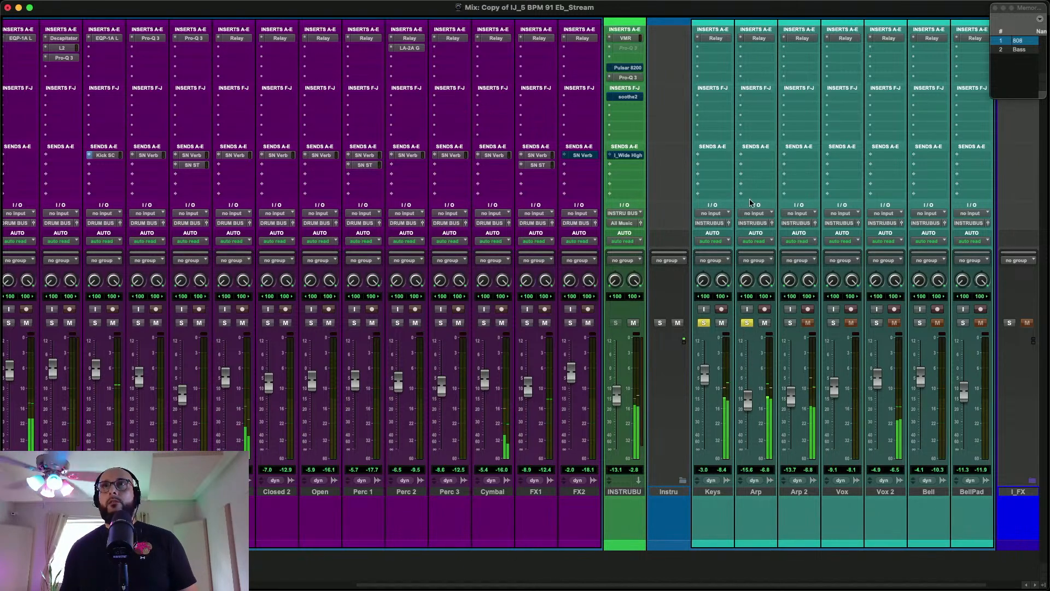
left_click(760, 39)
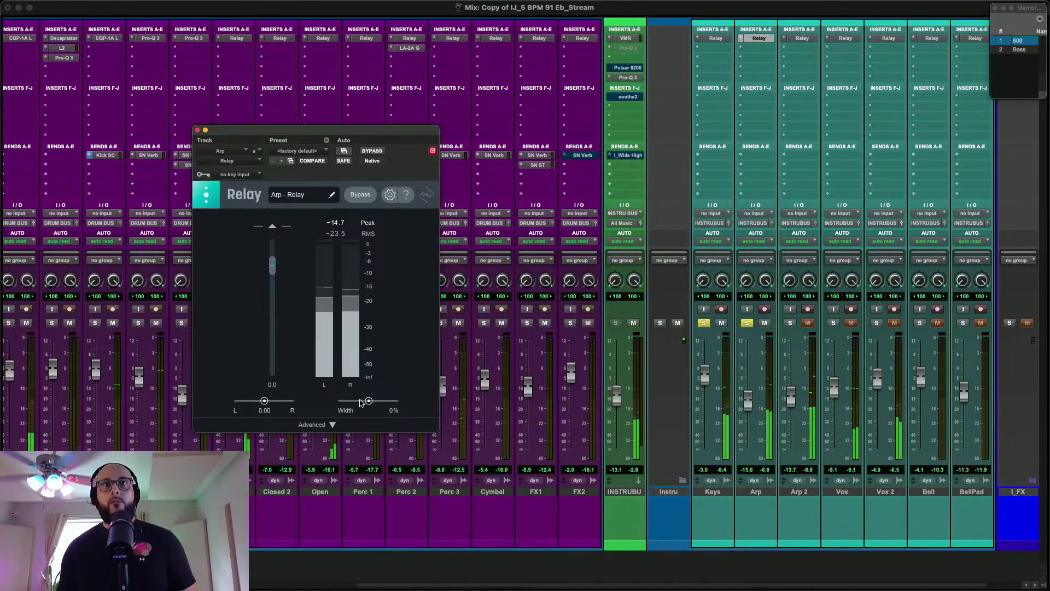
left_click_drag(263, 399, 263, 401)
left_click_drag(369, 402, 372, 403)
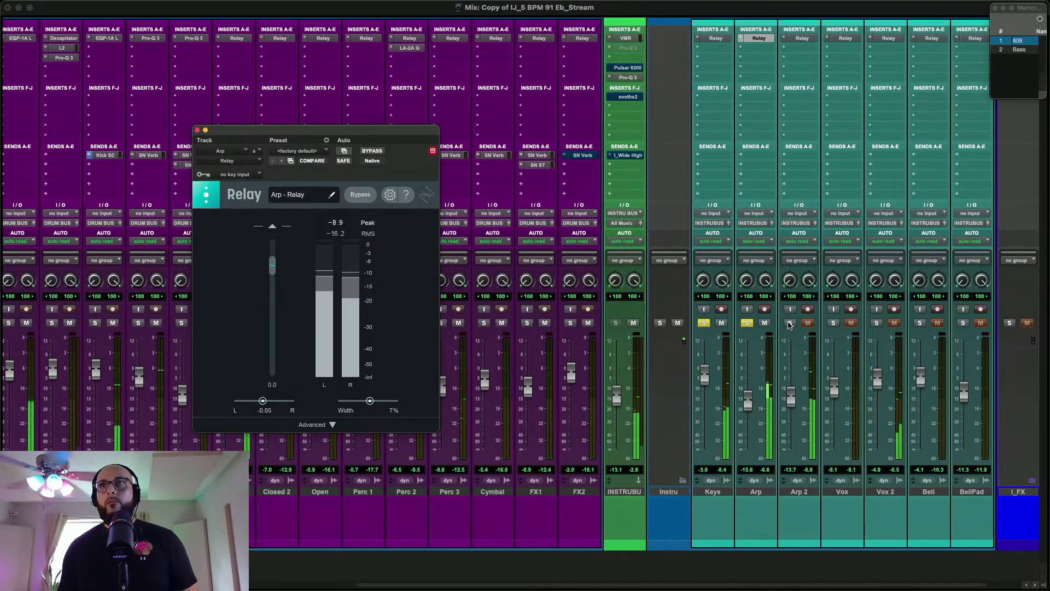
Add Arp 2 to the solo and set its Relay pan to 0.12 and width to 5%
left_click(790, 323)
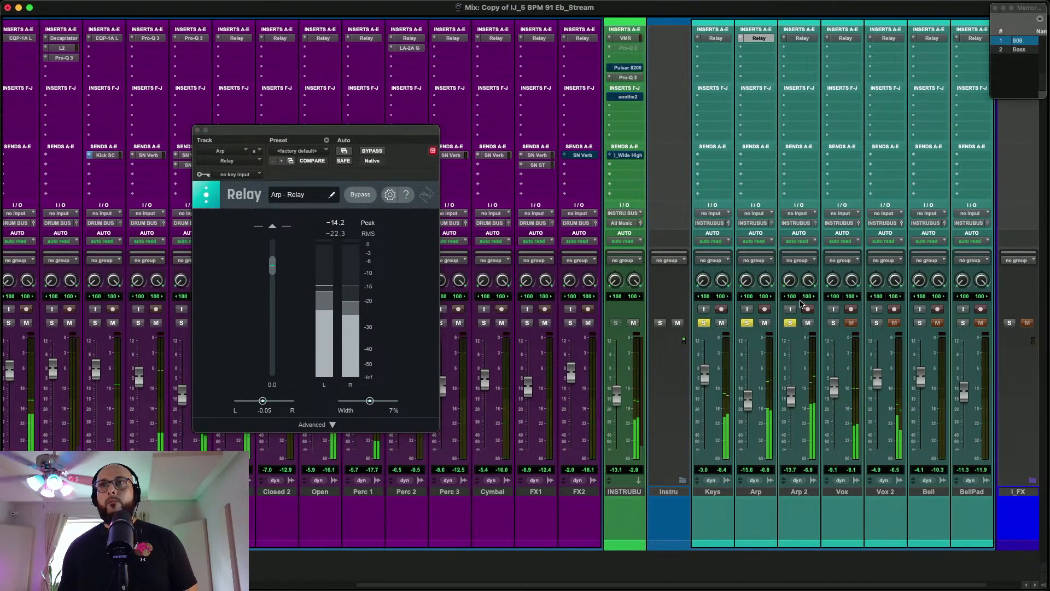
left_click(803, 38)
left_click_drag(269, 402, 273, 402)
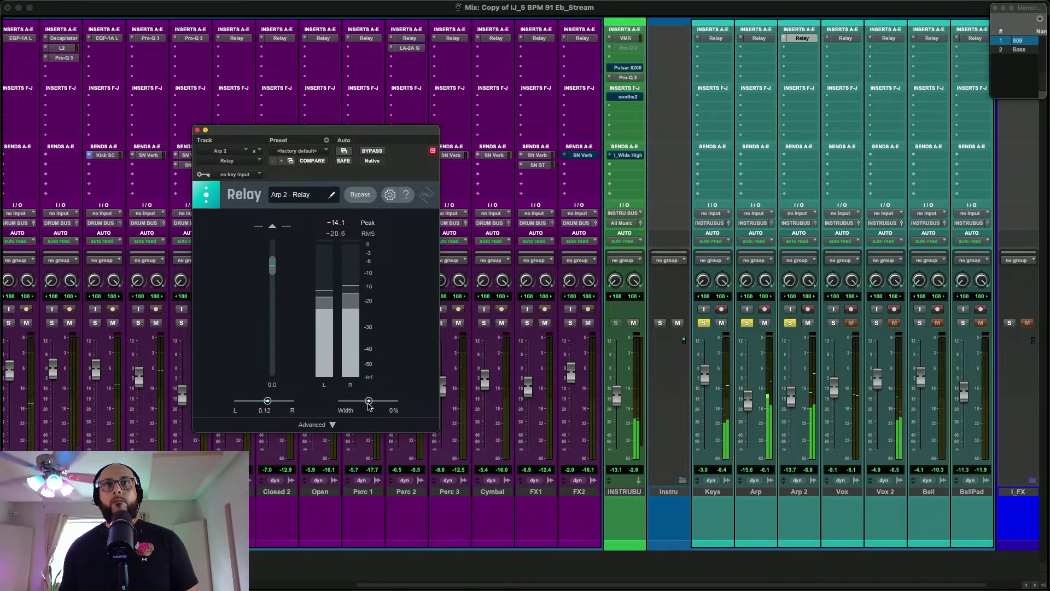
left_click_drag(369, 403, 371, 403)
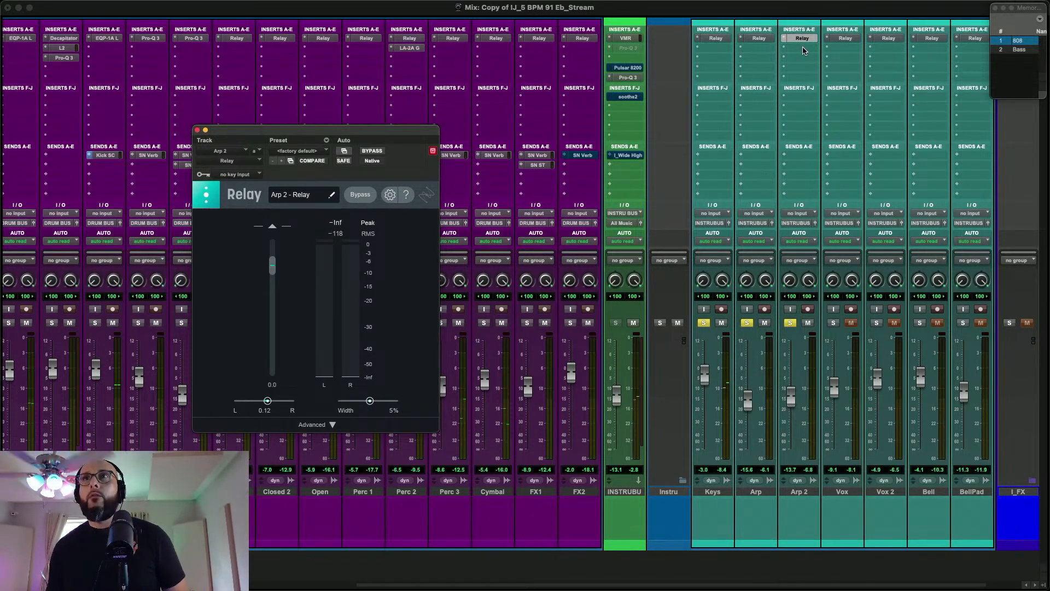
Copy the LA-2A compressor from Perc 2 to Arp 2's second insert and raise Arp 2's fader to -13.4 dB during playback
left_click(803, 51)
left_click(742, 87)
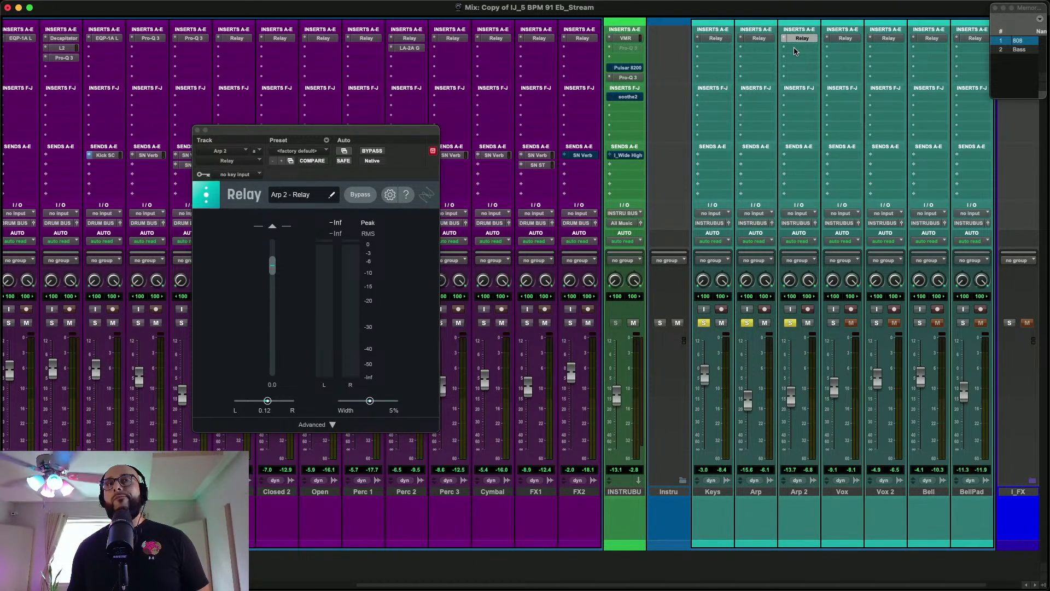
left_click_drag(403, 50, 788, 50)
key("space")
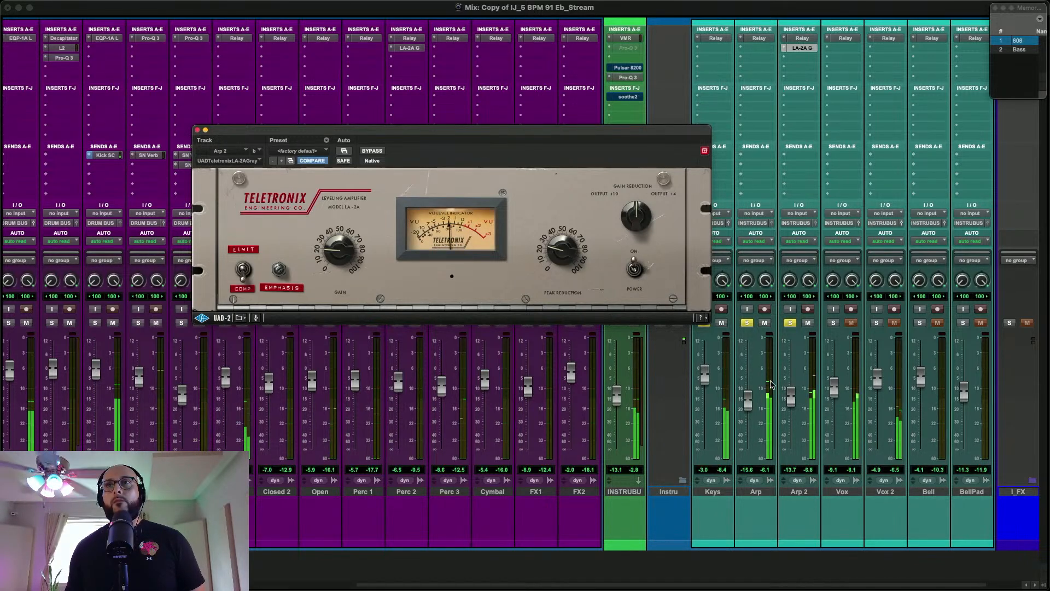
left_click(790, 393)
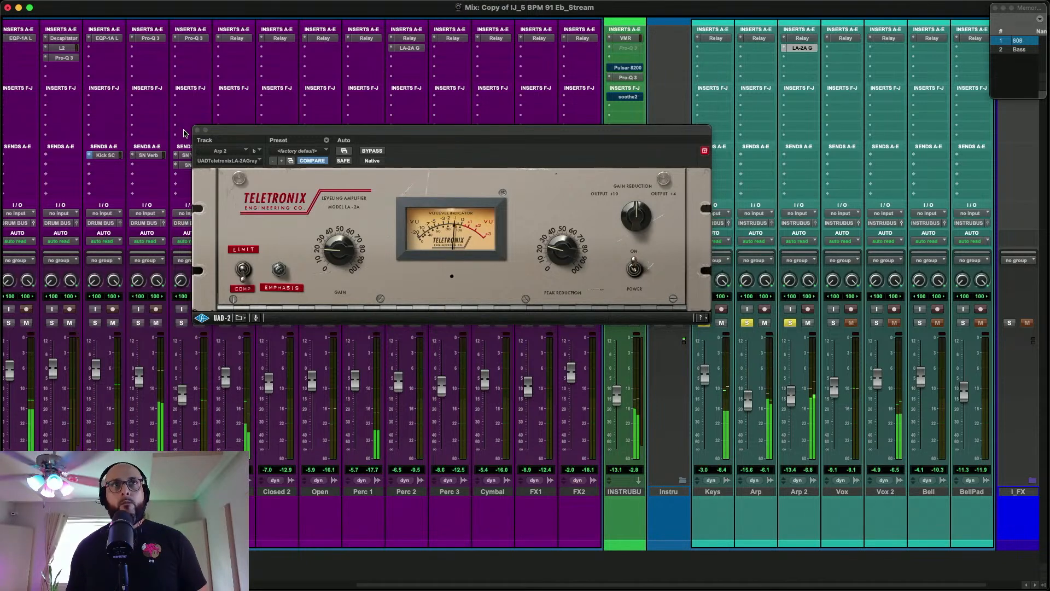
left_click(201, 129)
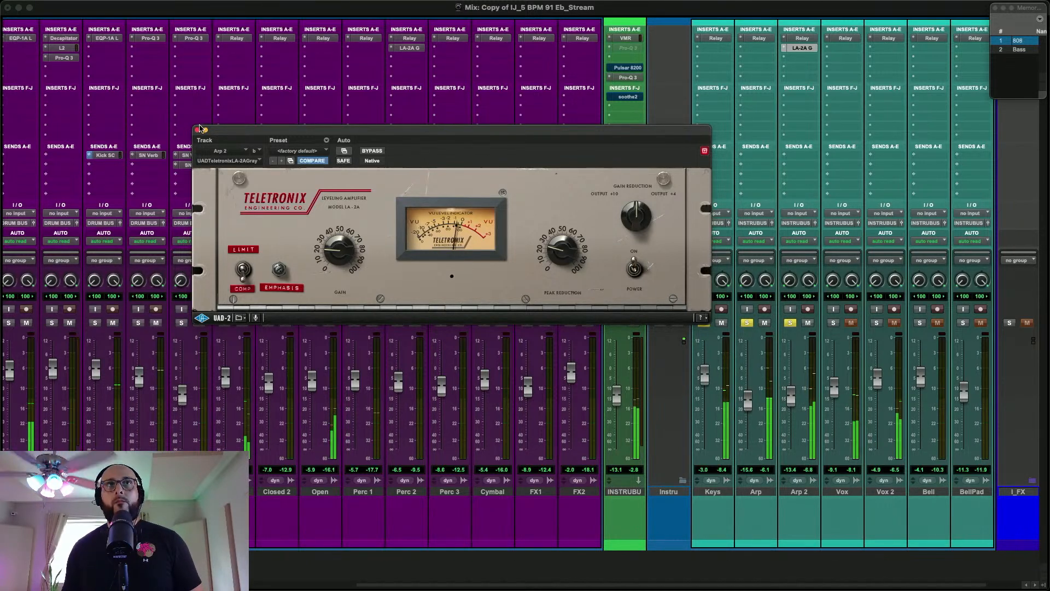
left_click(198, 130)
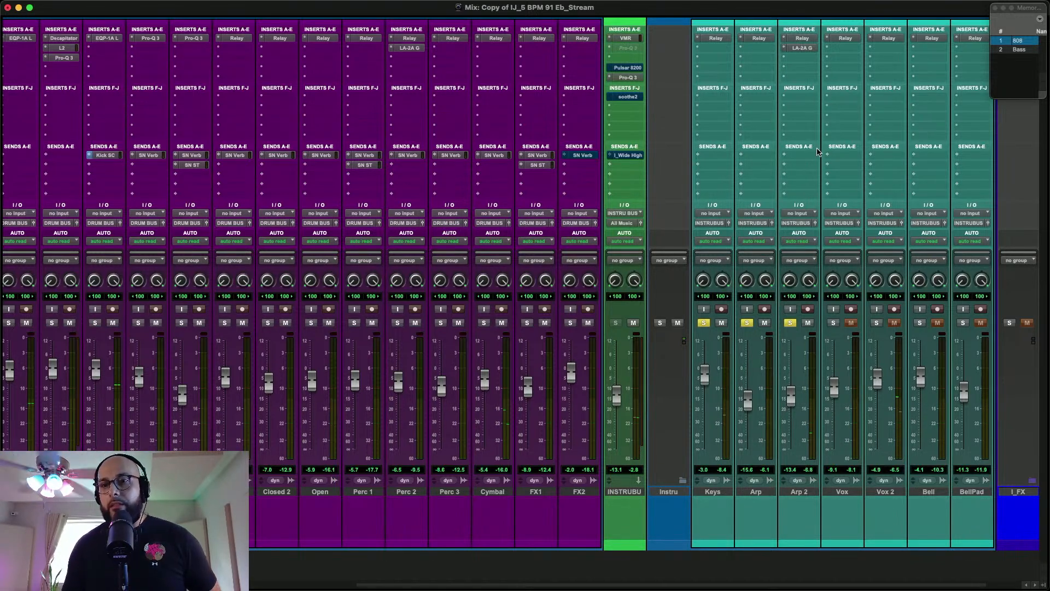
Insert FabFilter Pro-Q 3 in the Arp track's fourth insert slot and copy it to the same slot on Arp 2
left_click(752, 67)
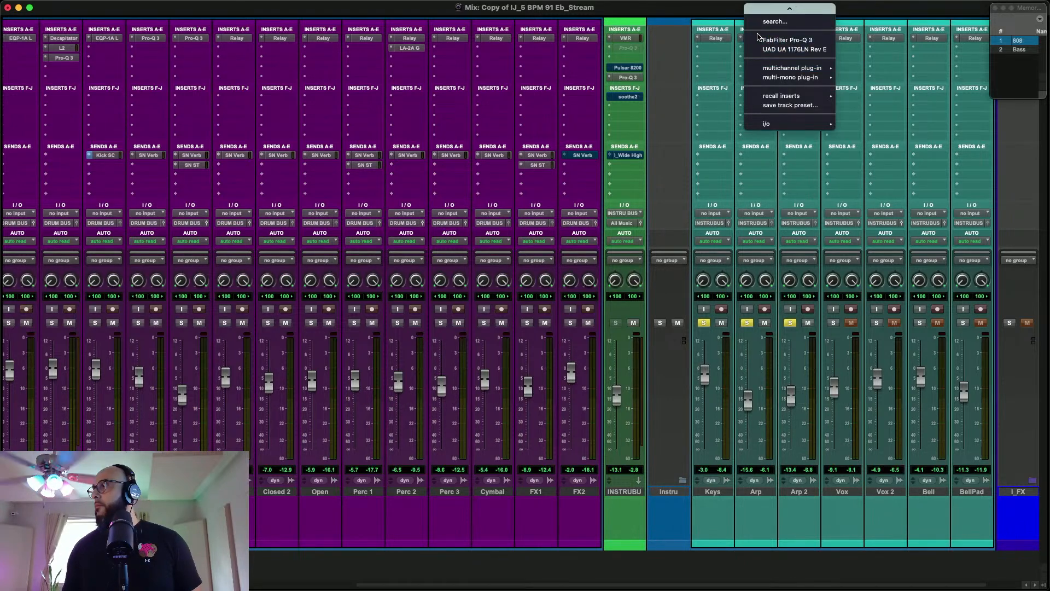
left_click(787, 40)
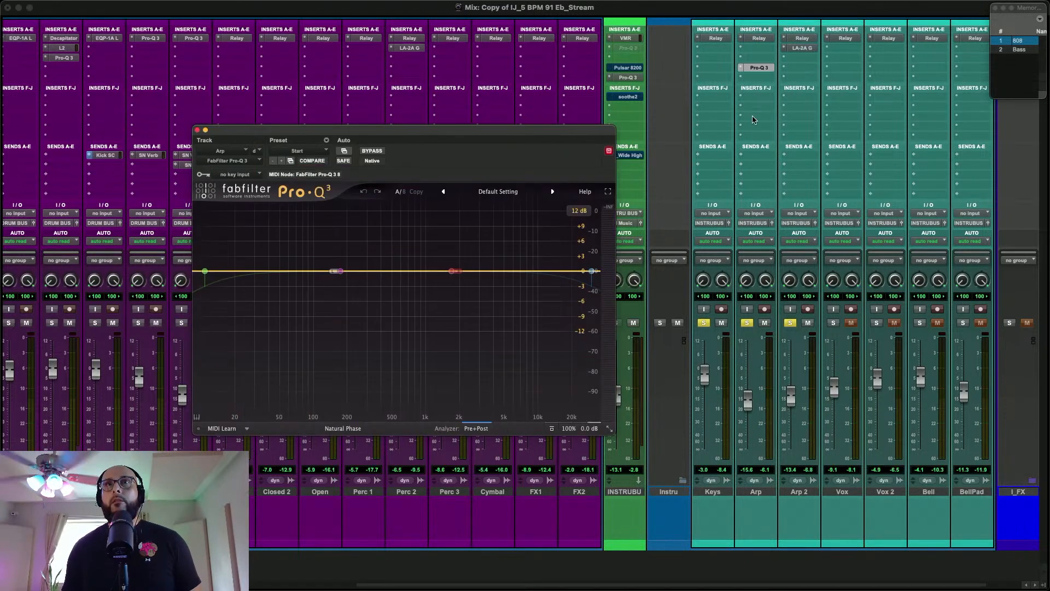
left_click_drag(748, 72, 808, 71)
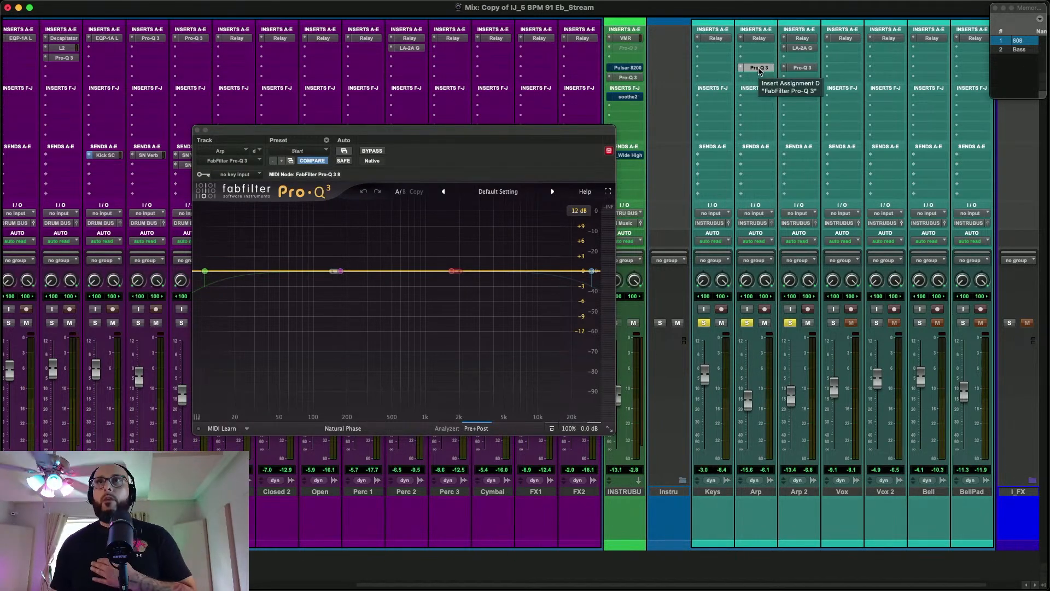
Open the Arp track's Pro-Q 3 and overlay Arp 2's spectrum in its analyzer during playback
left_click(759, 68)
left_click(759, 67)
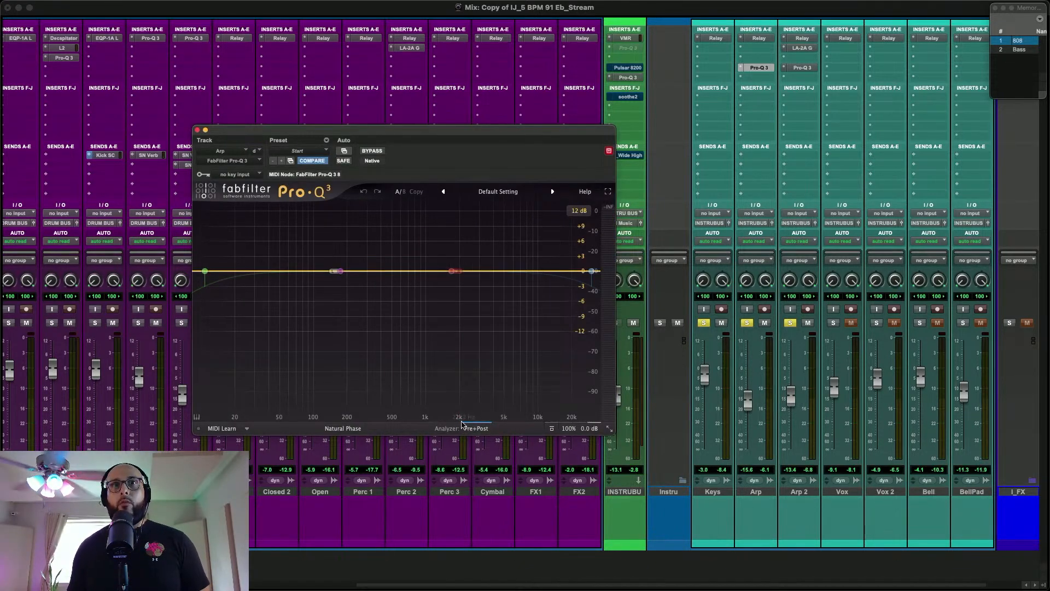
left_click(473, 430)
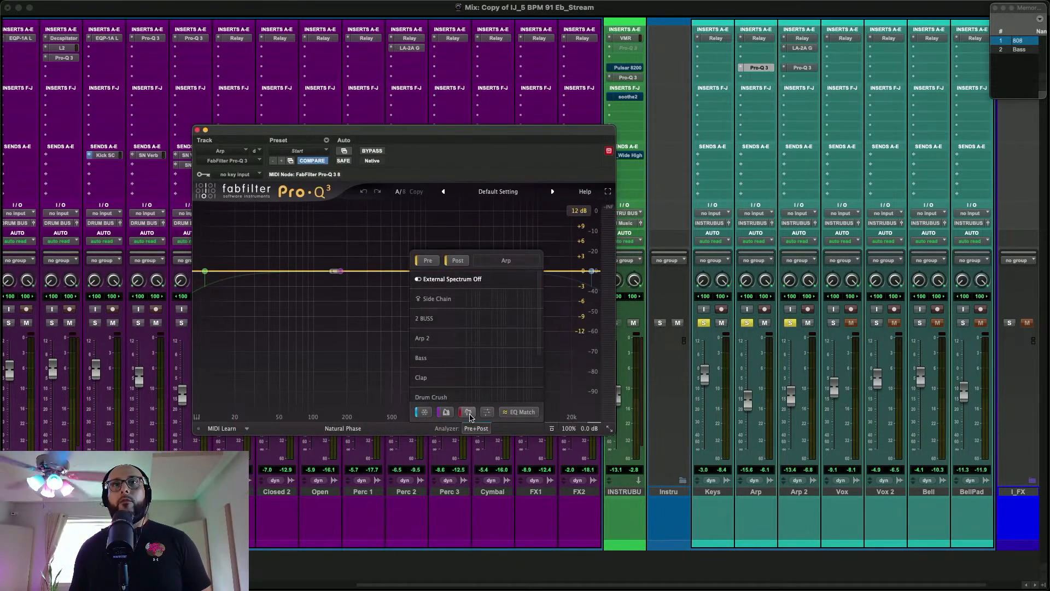
key("space")
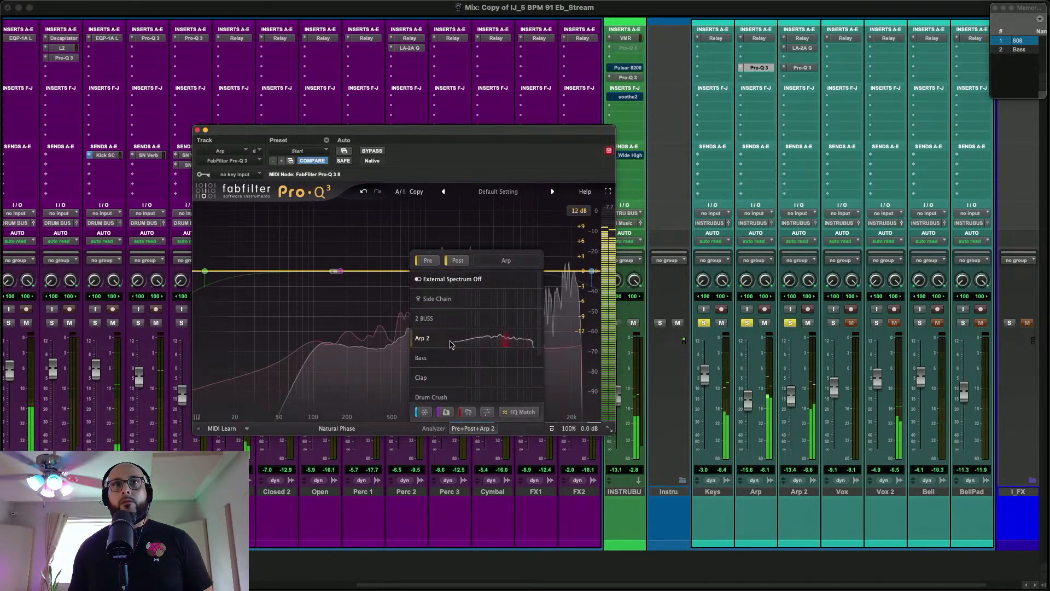
left_click(422, 338)
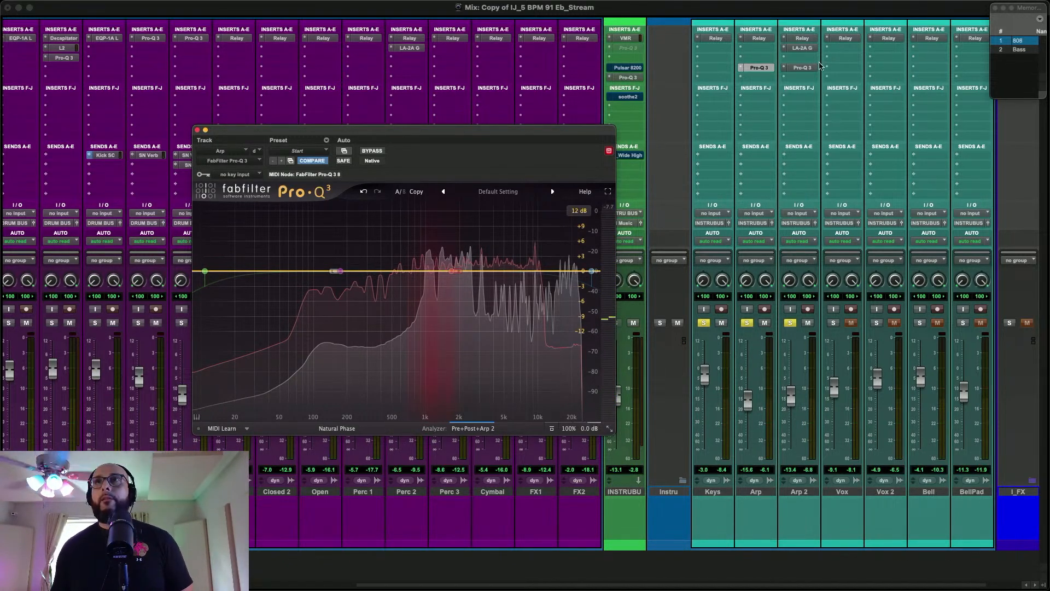
Open Arp 2's Pro-Q 3 and overlay the Arp track's spectrum in its analyzer during playback
left_click(803, 68)
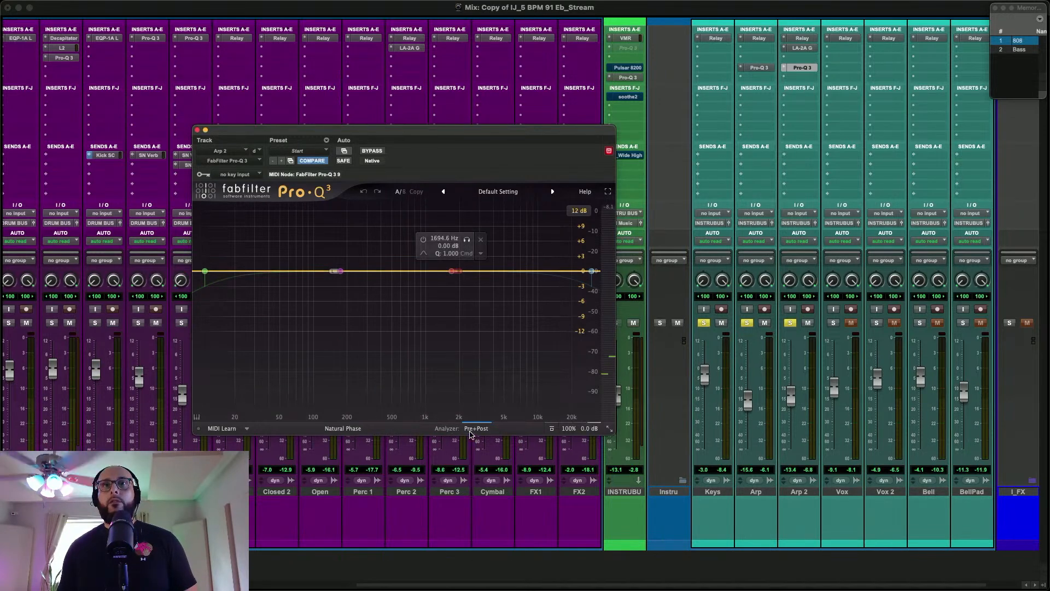
left_click(471, 430)
key("space")
left_click(454, 340)
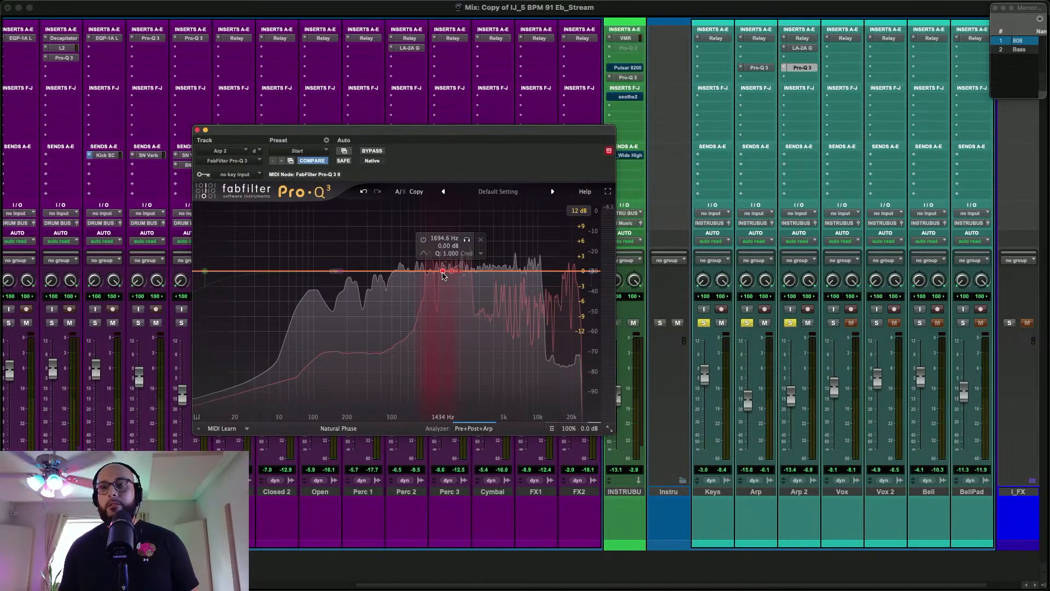
Add a bell cut of about -1.07 dB at 1349 Hz on Arp 2 and audition it with the band disabled and re-enabled
key("space")
left_click_drag(443, 273, 442, 280)
left_click(412, 296)
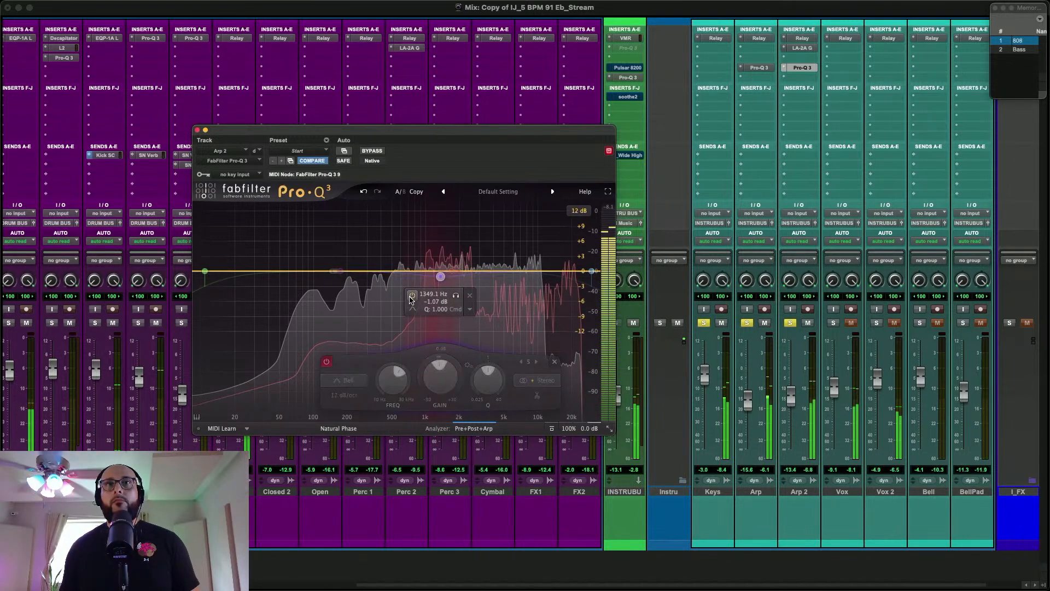
left_click(412, 295)
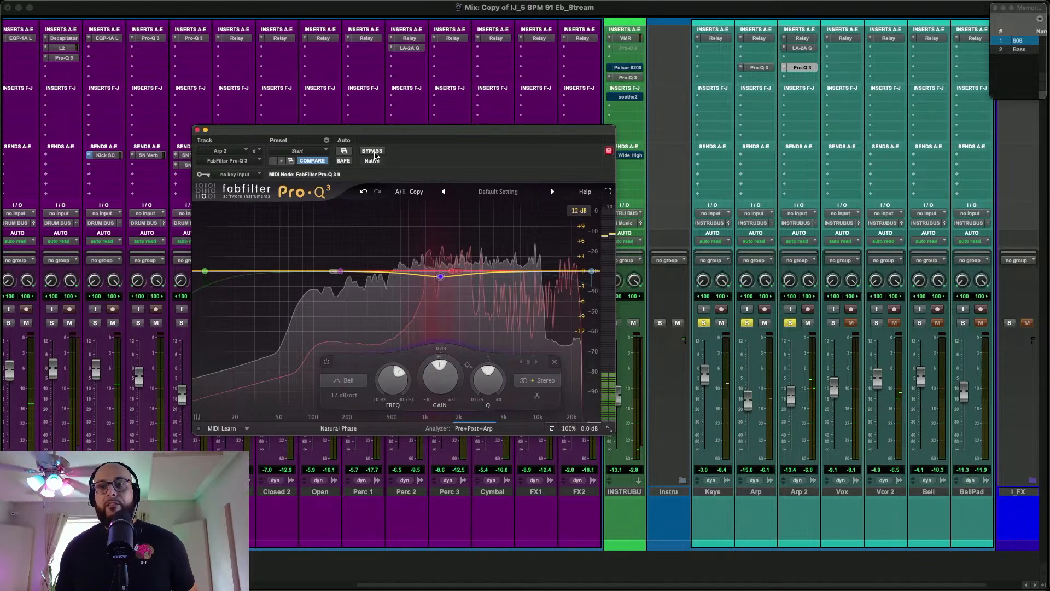
Compare Arp 2 with its Pro-Q 3 bypassed and active during playback, leave the EQ active and close it
left_click(372, 151)
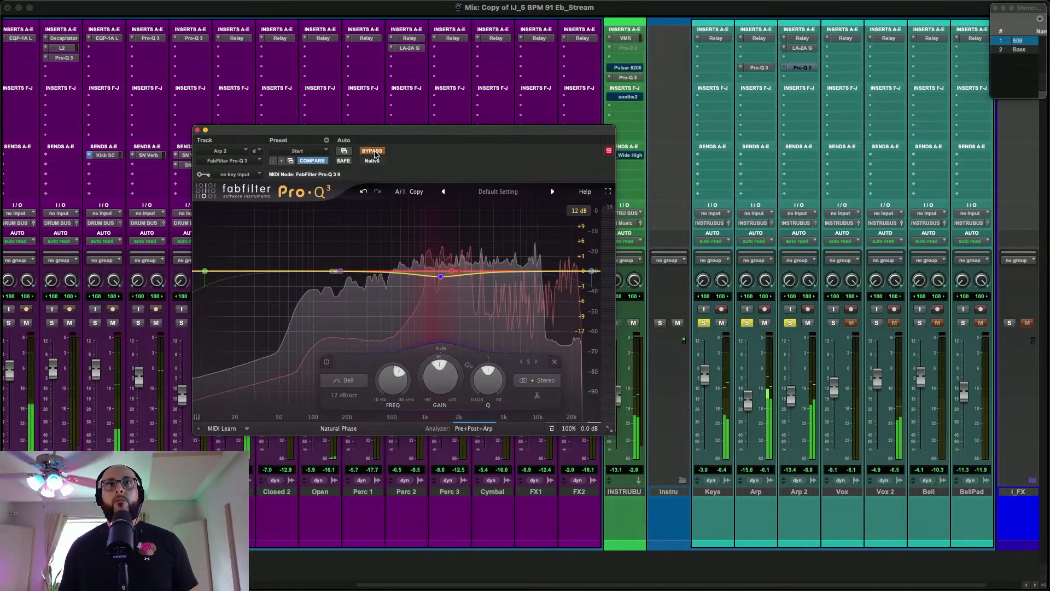
left_click(374, 151)
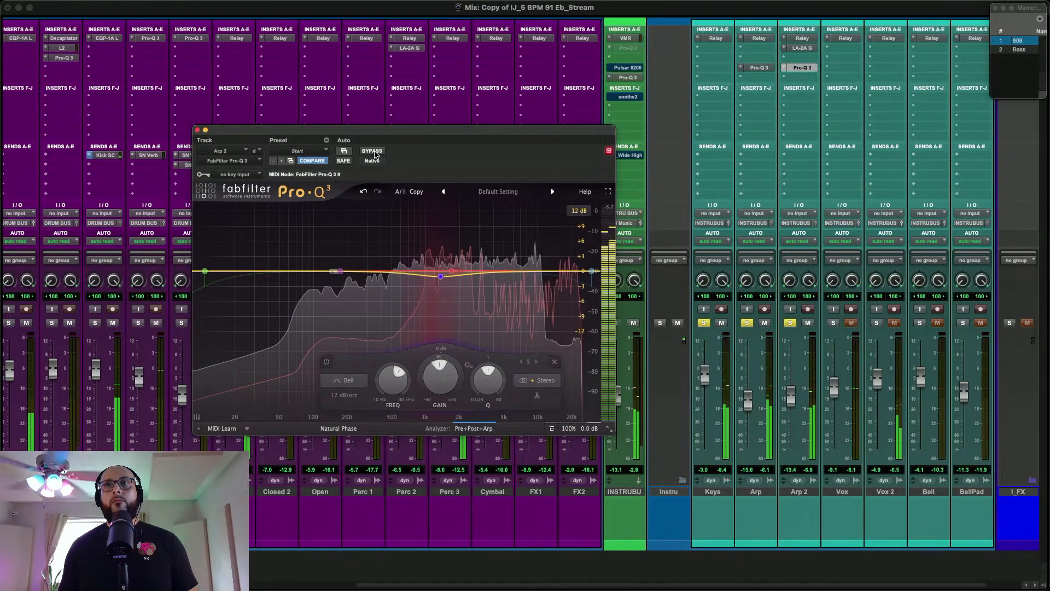
left_click(375, 154)
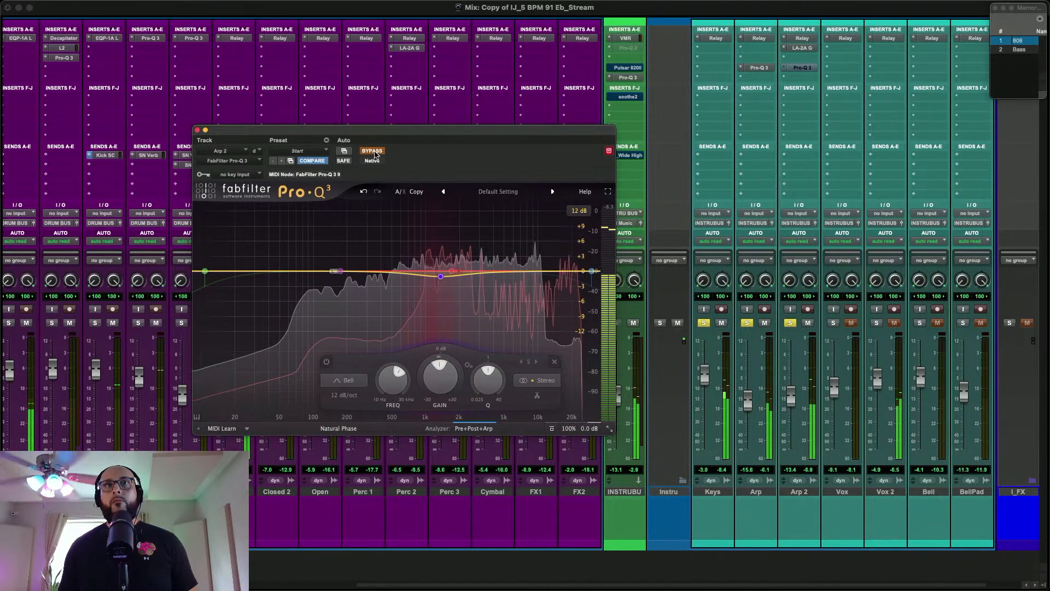
left_click(374, 153)
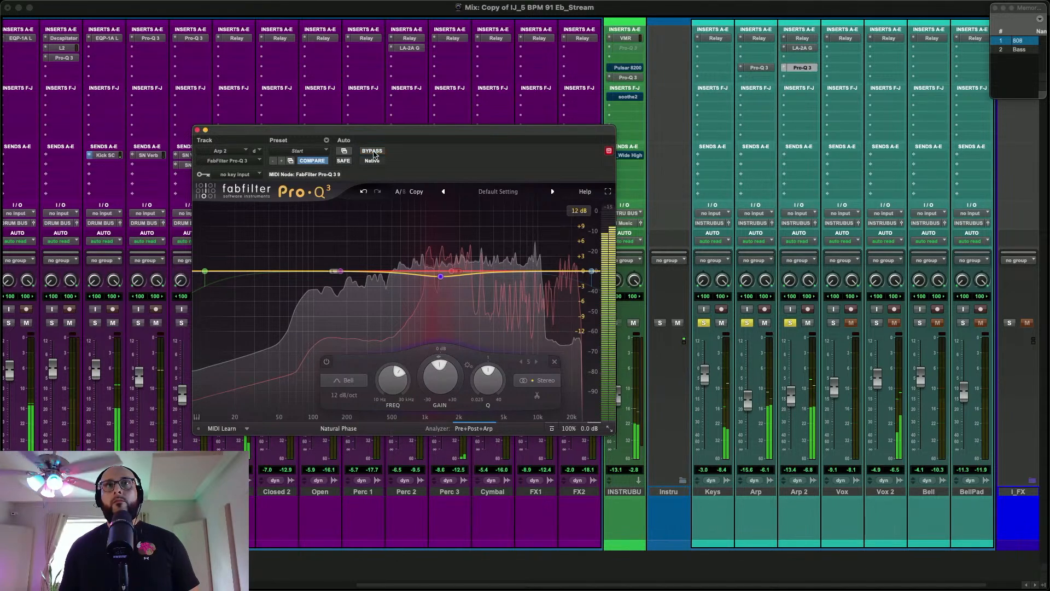
left_click(198, 131)
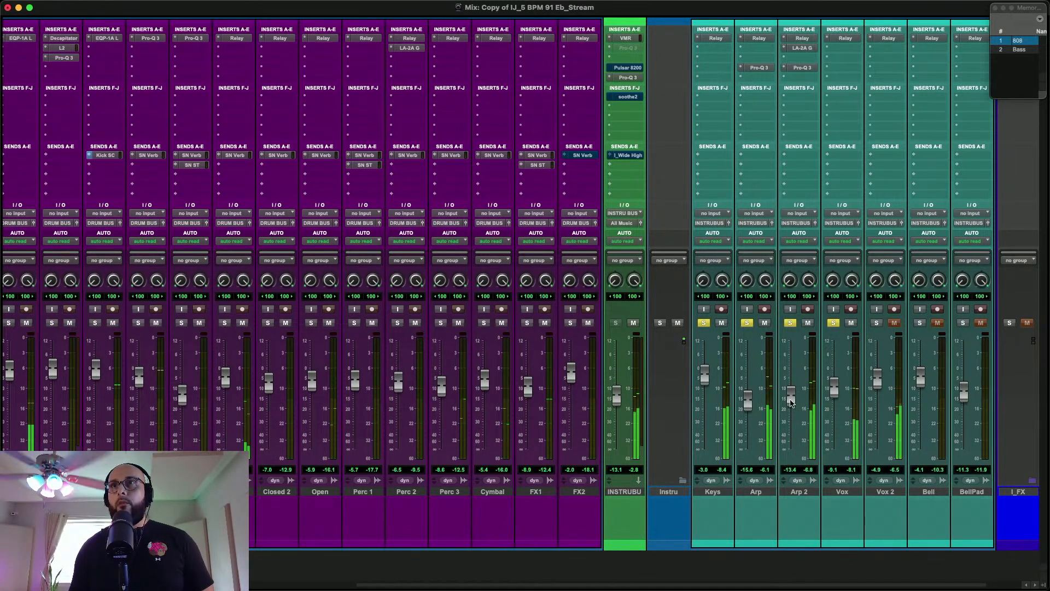
Open Vox's Relay, add a send from Vox to I_Widner and set the send level to -64.2 dB
left_click(844, 38)
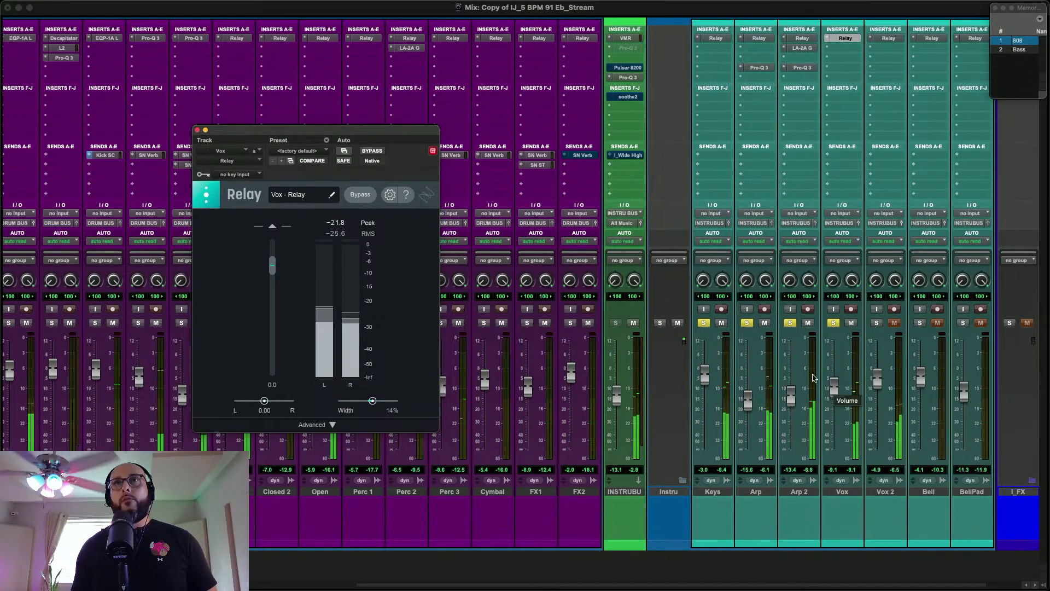
left_click(838, 156)
type("I_W")
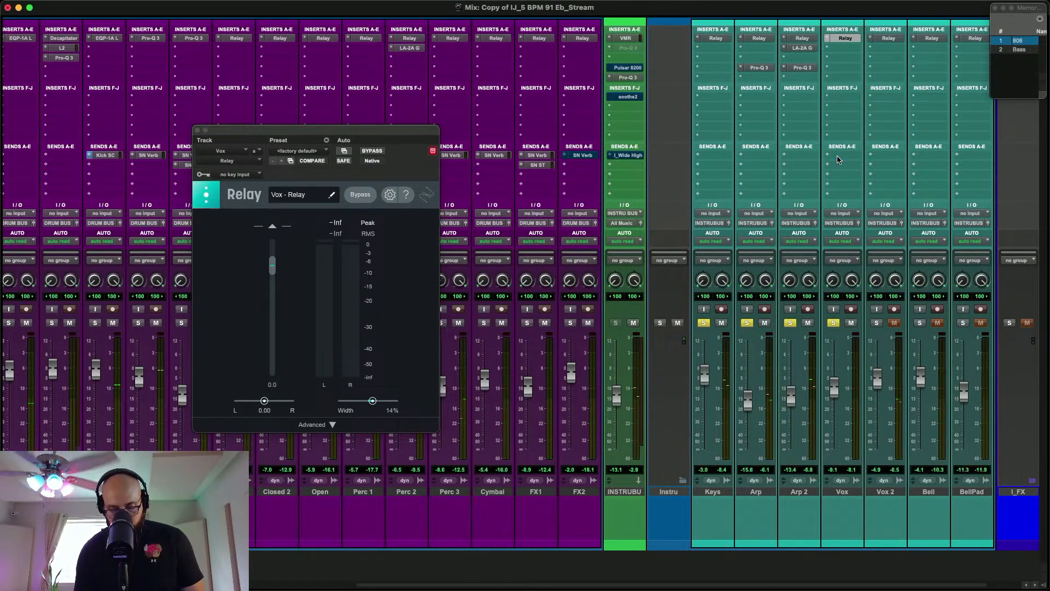
key("Return")
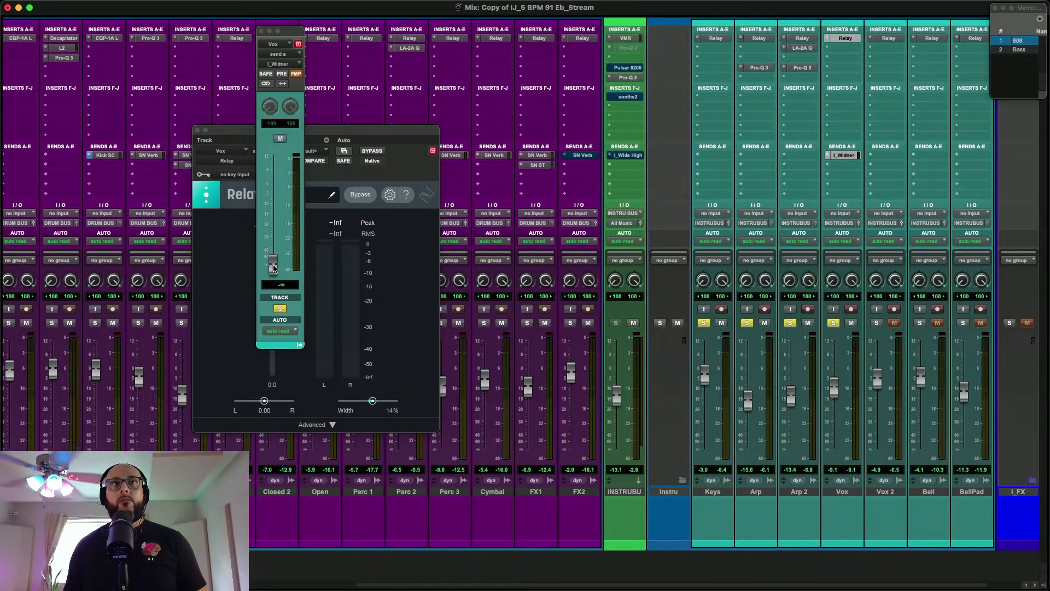
left_click_drag(274, 266, 274, 261)
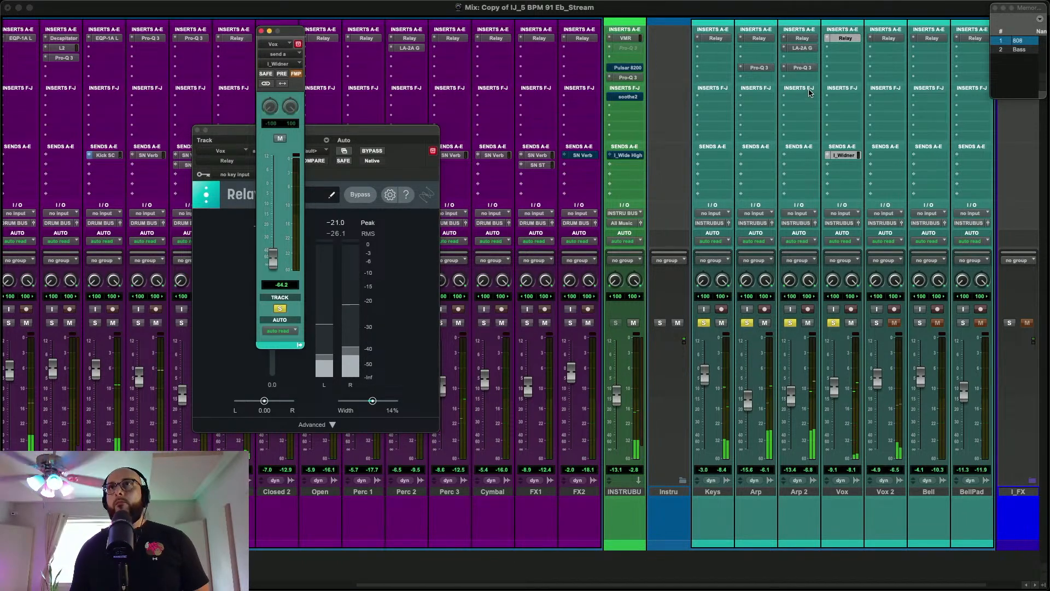
Insert FabFilter Pro-Q 3 in Vox's fourth insert slot and overlay the Arp spectrum in its analyzer
left_click(842, 68)
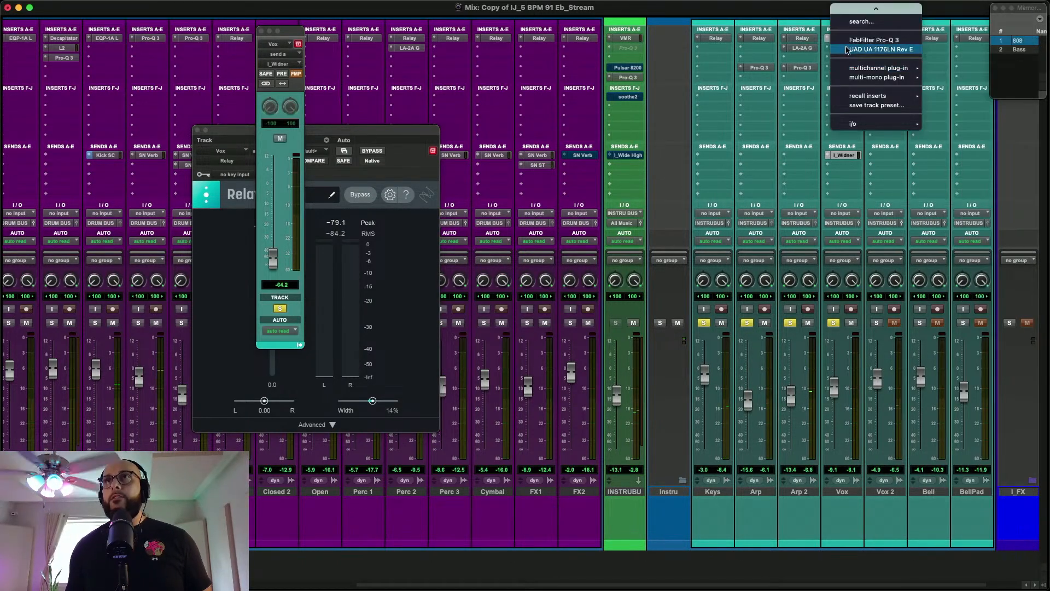
left_click(873, 40)
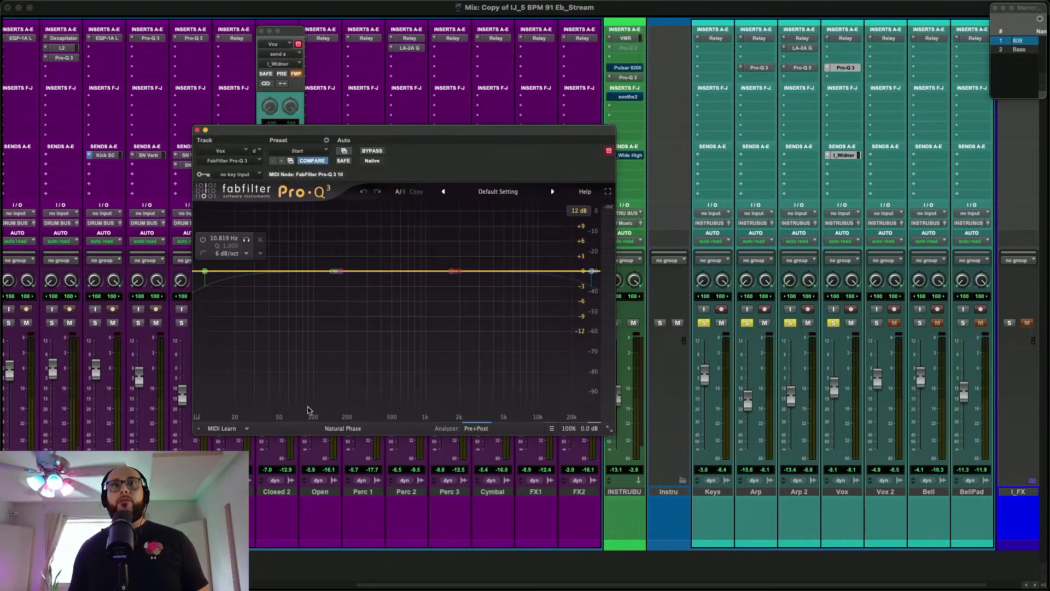
left_click(476, 428)
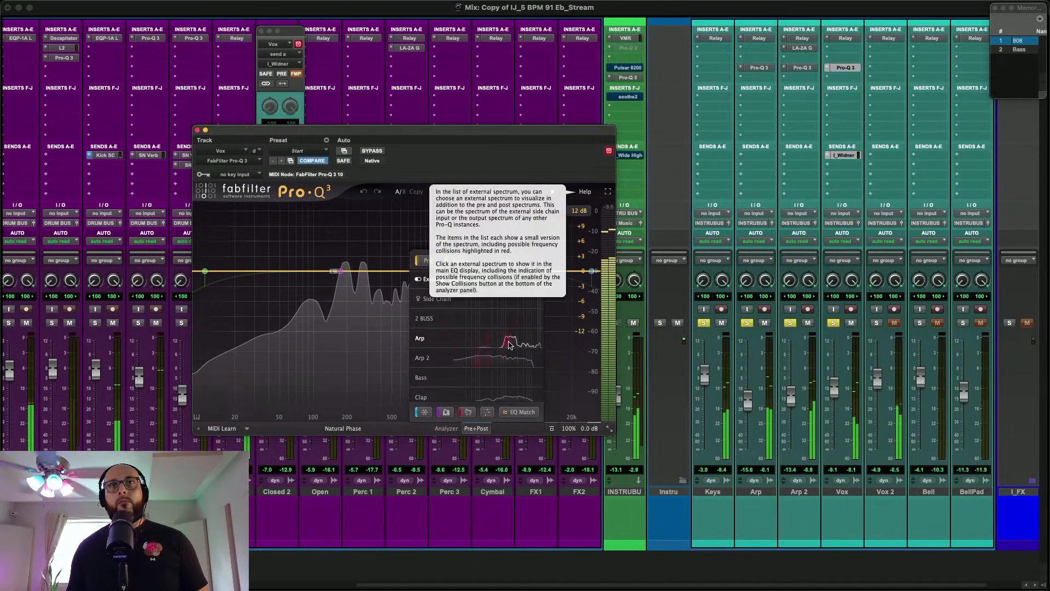
left_click(507, 344)
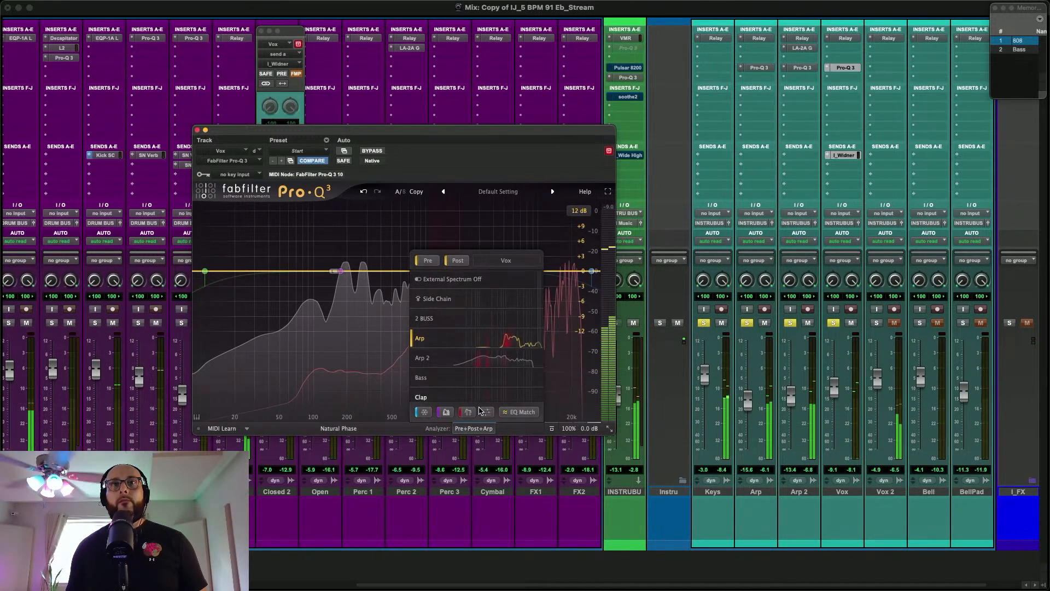
left_click(469, 429)
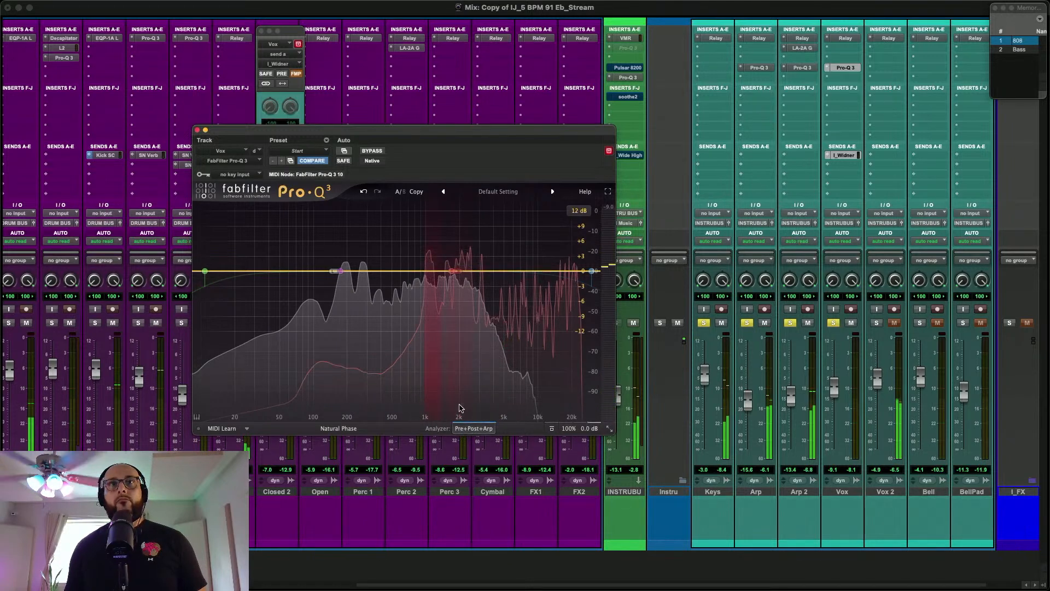
Cut Vox with a bell of about -1.5 dB near 1.2 kHz, compare the band off and on, and close the EQ
left_click_drag(442, 270, 435, 280)
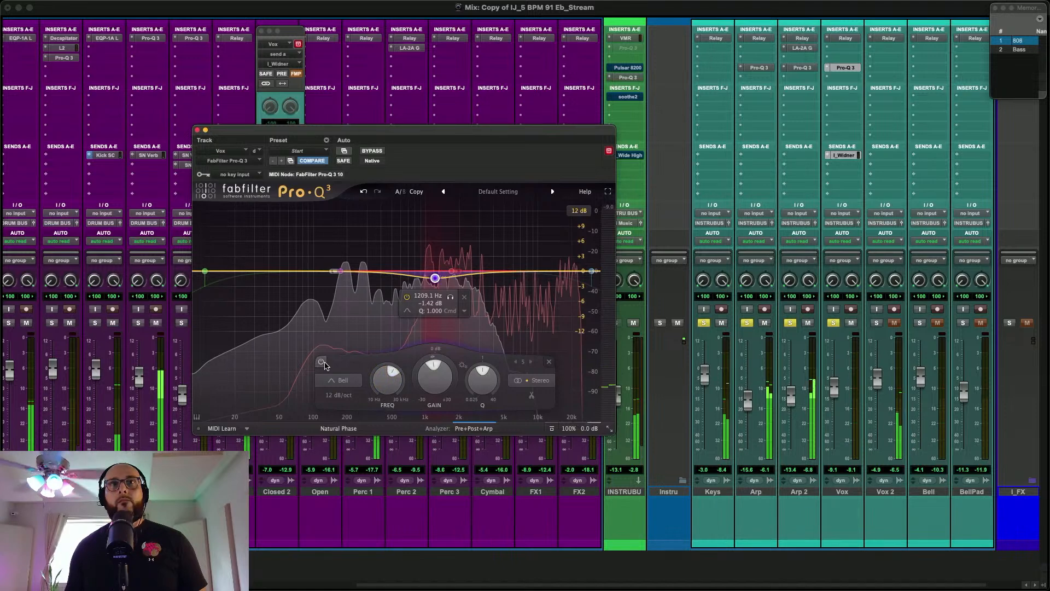
left_click(322, 363)
left_click(322, 363)
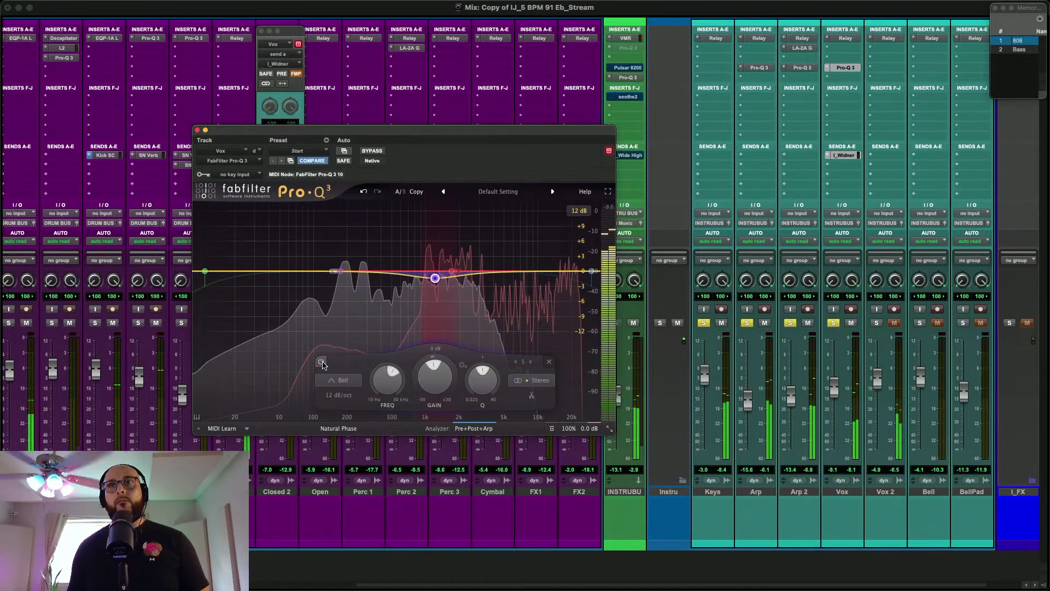
mouse_move(437, 282)
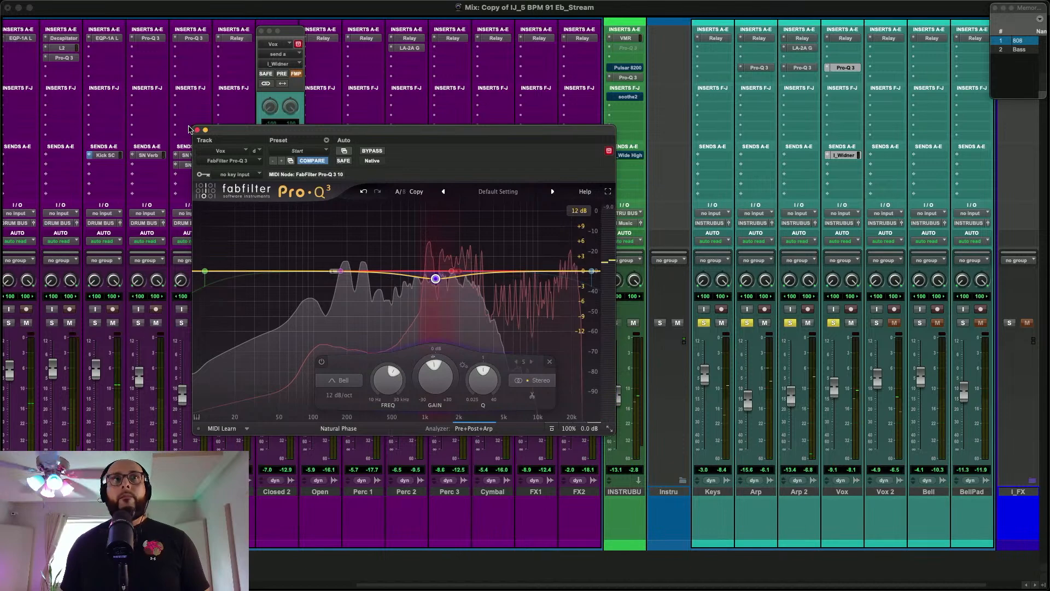
left_click(197, 130)
Play the mix and examine the AIR Stereo Width settings on the Master track
scroll(246, 98, "left", 10)
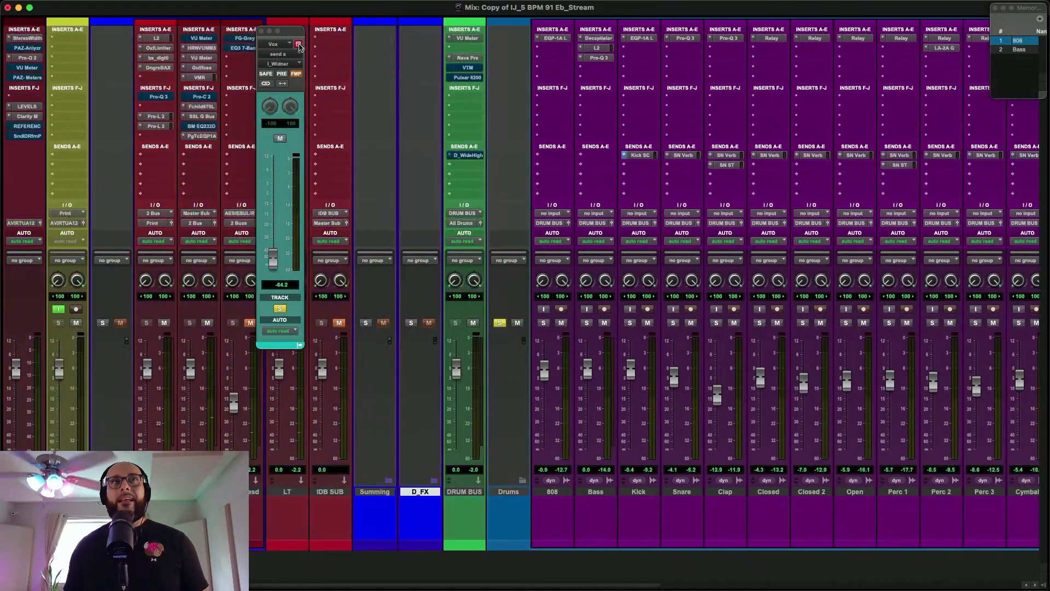
left_click(261, 31)
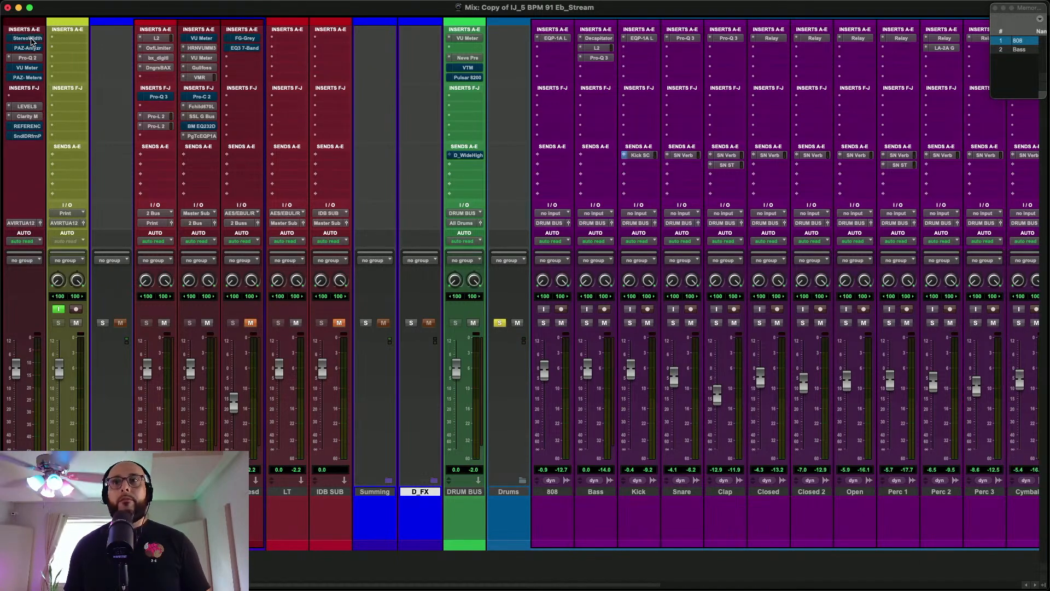
key("space")
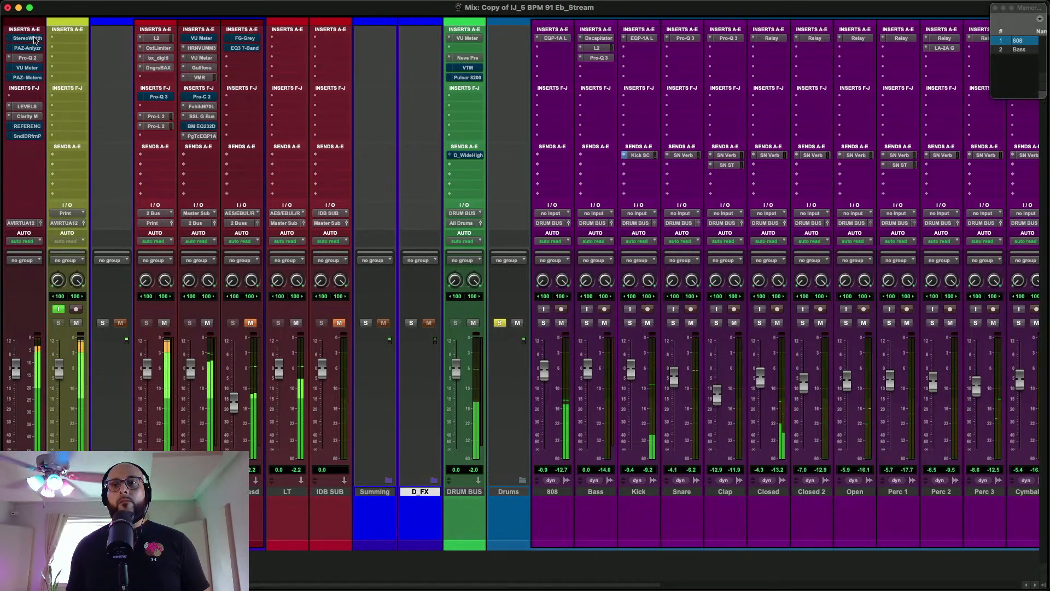
scroll(496, 116, "right", 5)
scroll(496, 116, "right", 5)
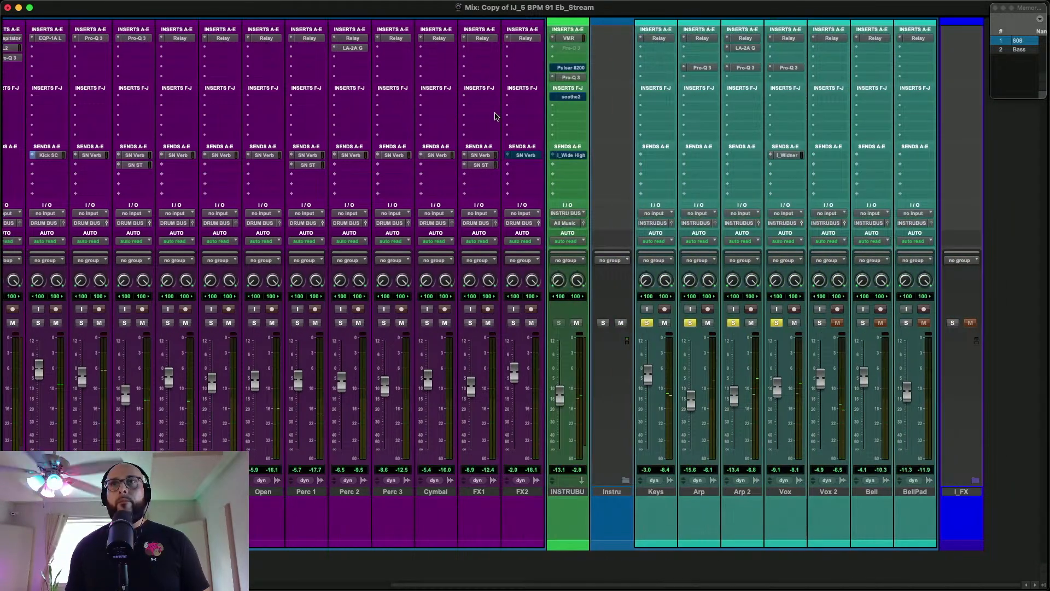
left_click(789, 68)
scroll(526, 115, "left", 10)
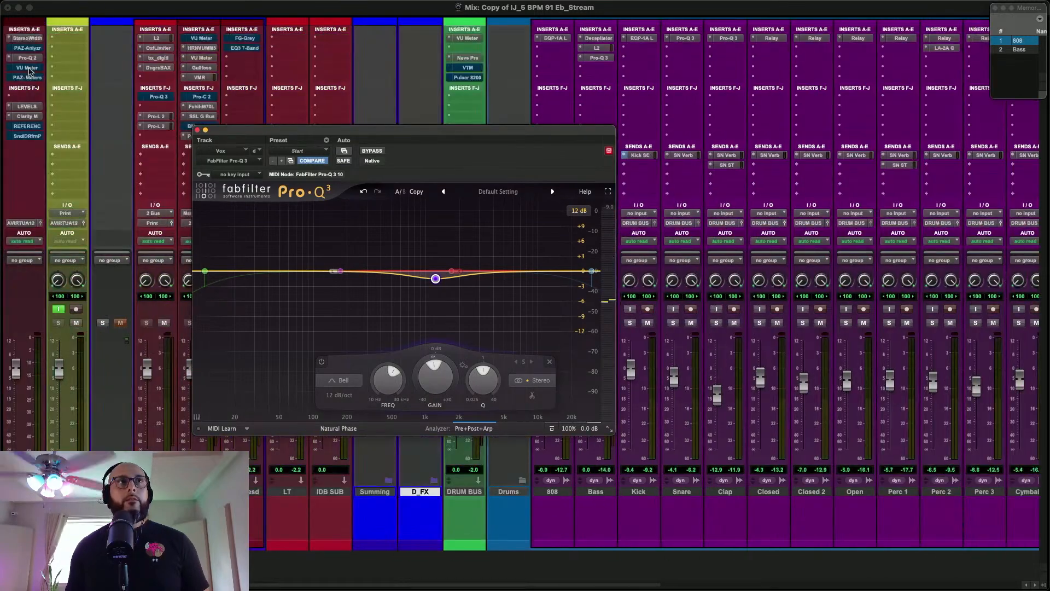
left_click(25, 39)
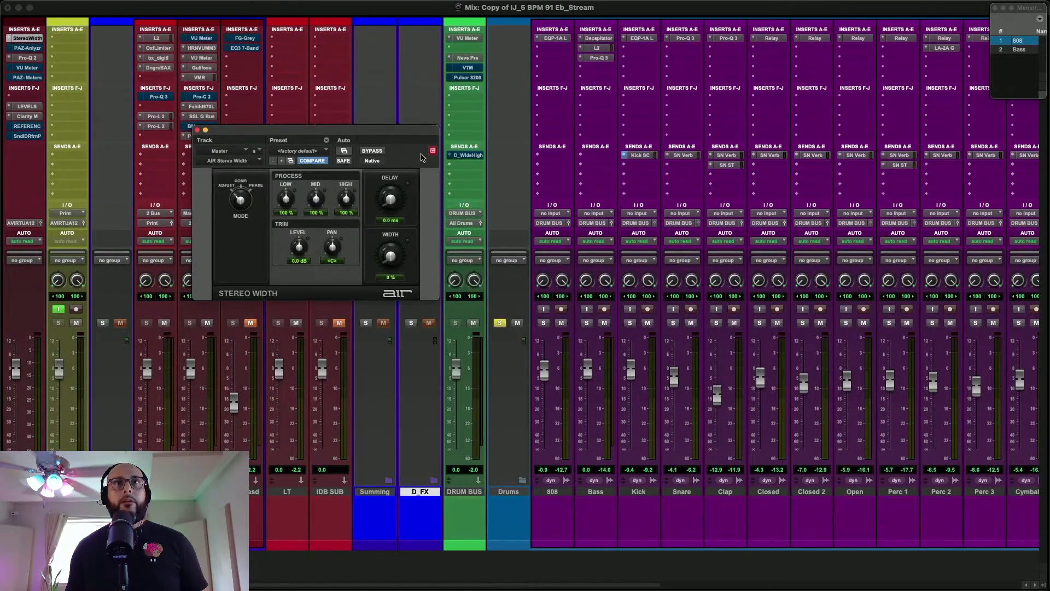
left_click(200, 130)
scroll(689, 156, "right", 10)
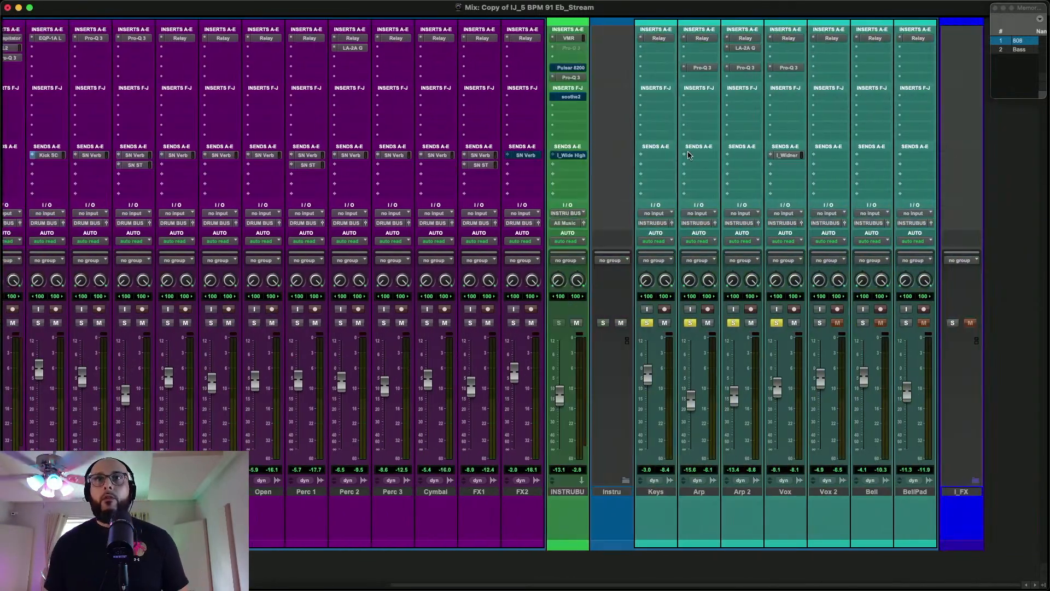
Boost a bell band in Vox's Pro-Q 3 by 1.44 dB at 1325.2 Hz and set its stereo placement to Side
left_click(788, 67)
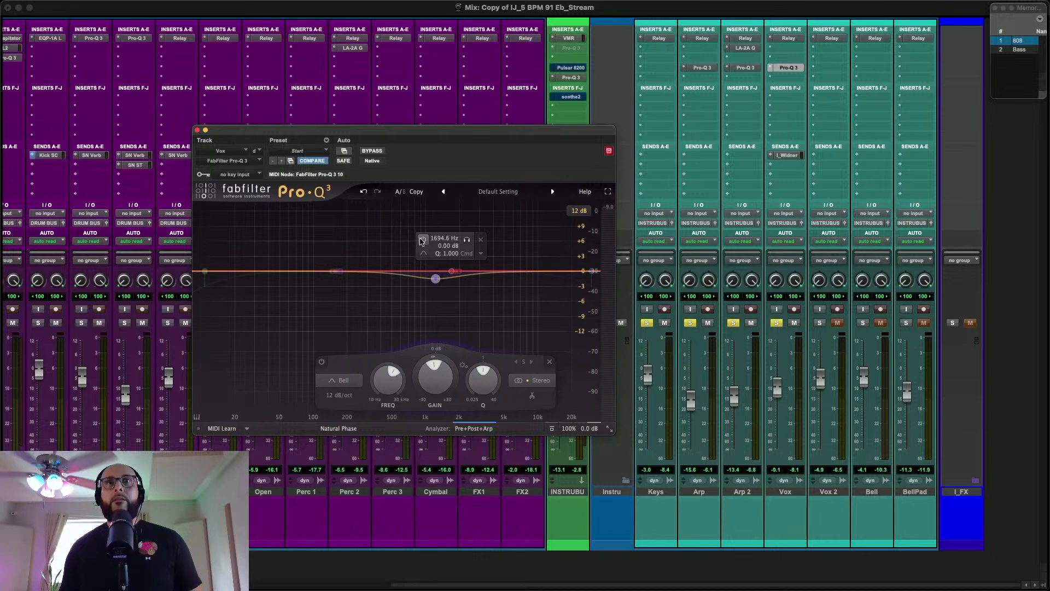
key("space")
left_click_drag(452, 270, 440, 262)
right_click(440, 262)
mouse_move(476, 335)
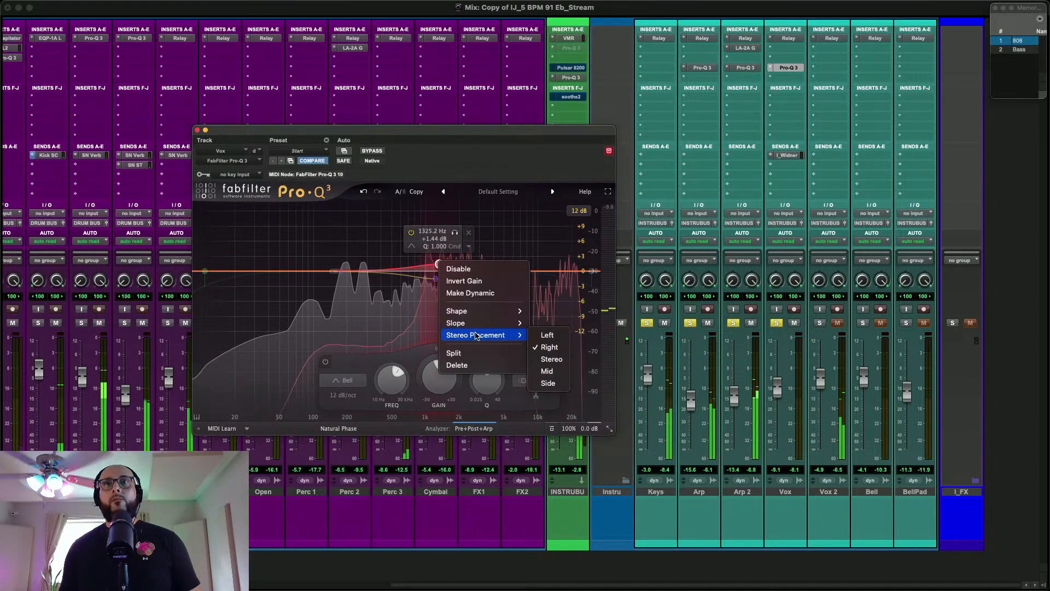
left_click(548, 383)
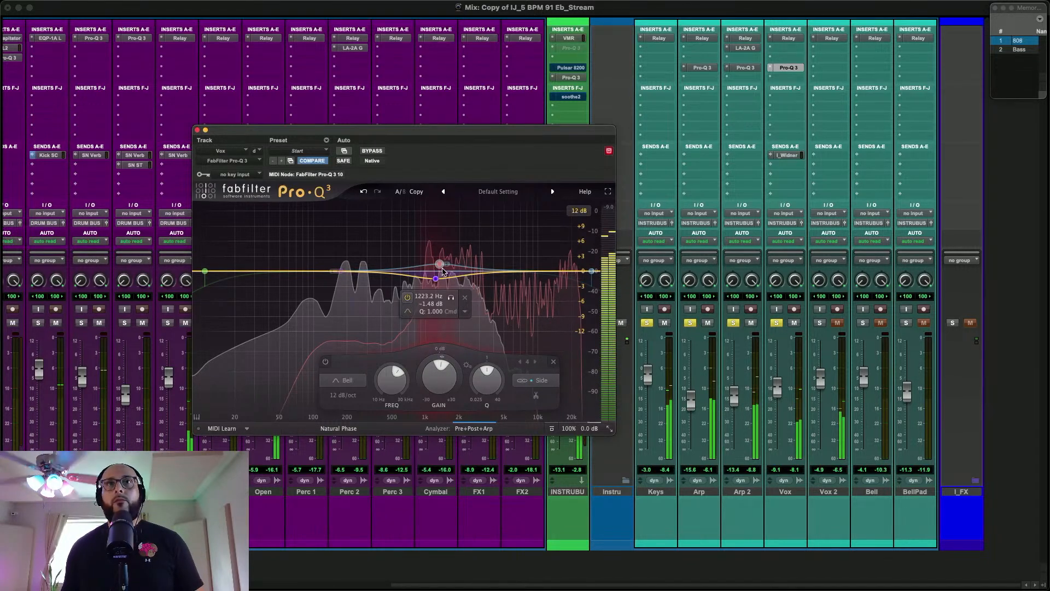
Change the stereo placement of Vox's 1325.2 Hz Pro-Q 3 boost from Side to Right and close the EQ
mouse_move(438, 266)
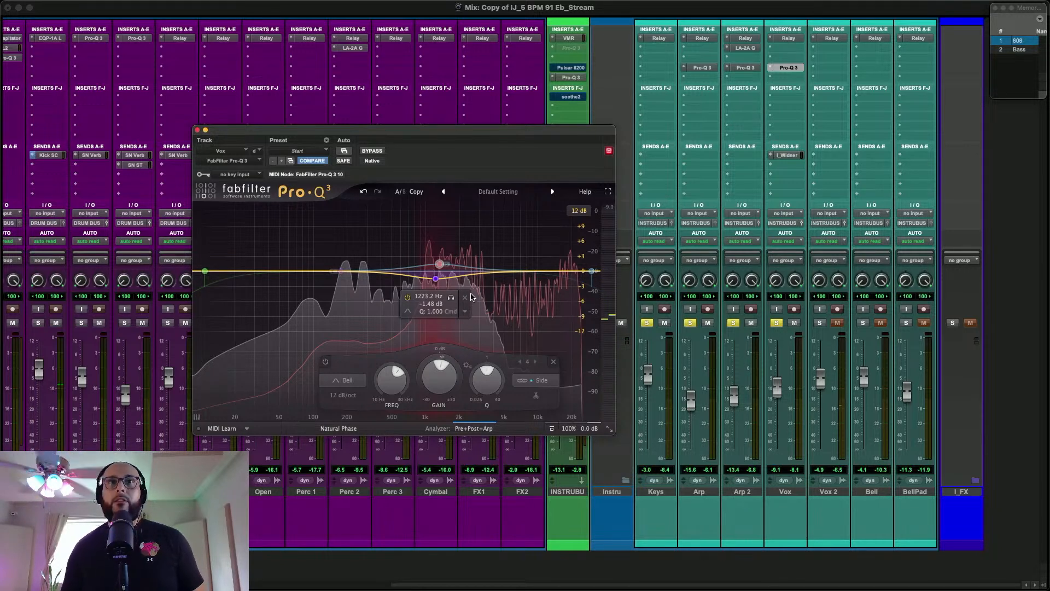
right_click(440, 265)
mouse_move(457, 338)
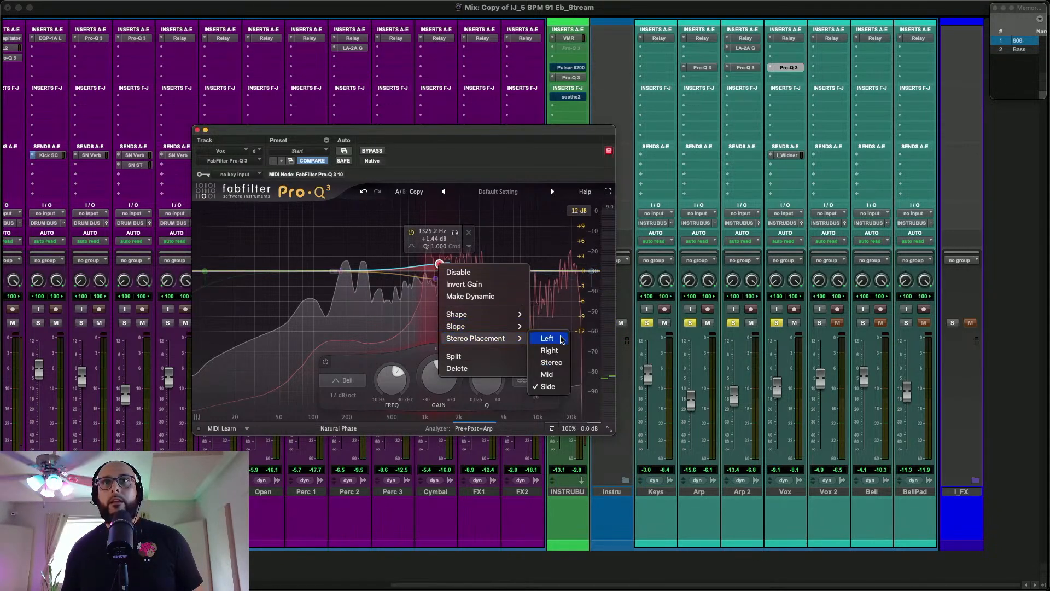
left_click(550, 350)
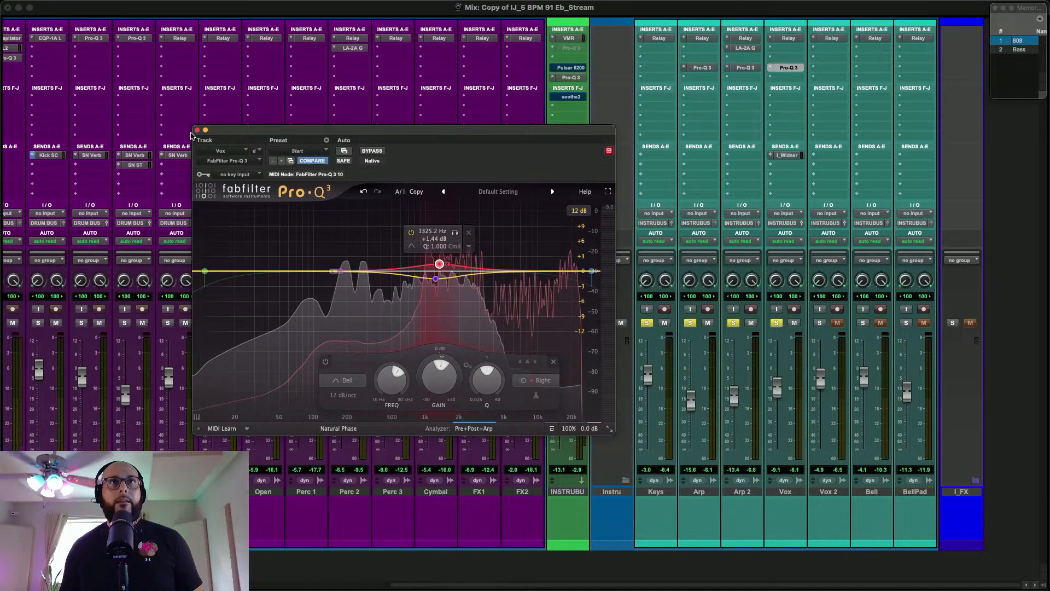
left_click(198, 130)
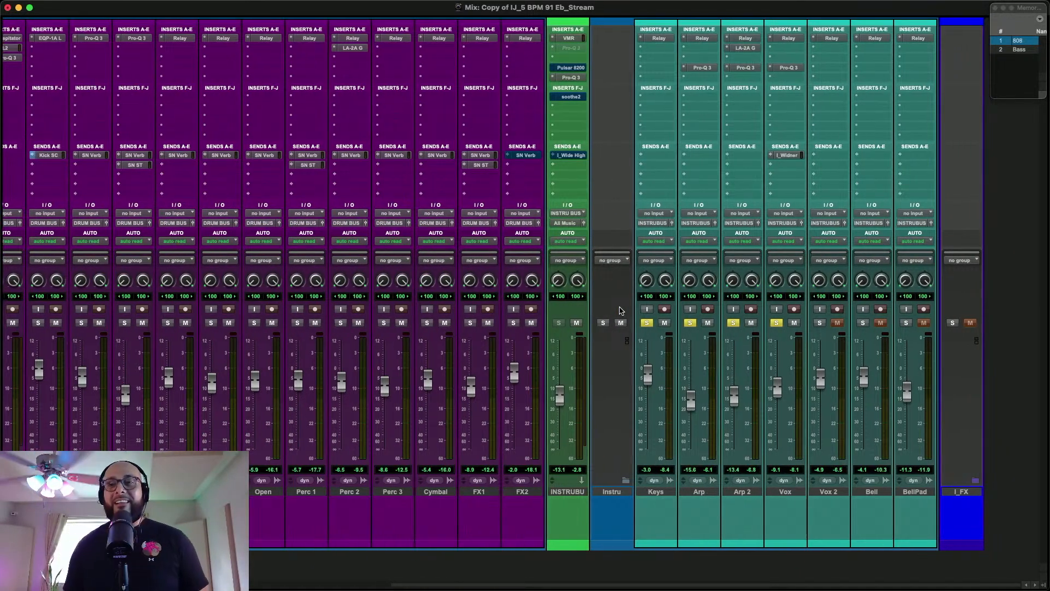
Solo Vox 2 with the other instruments, play the mix, and copy Vox's I_Widner send to Vox 2
scroll(633, 316, "left", 10)
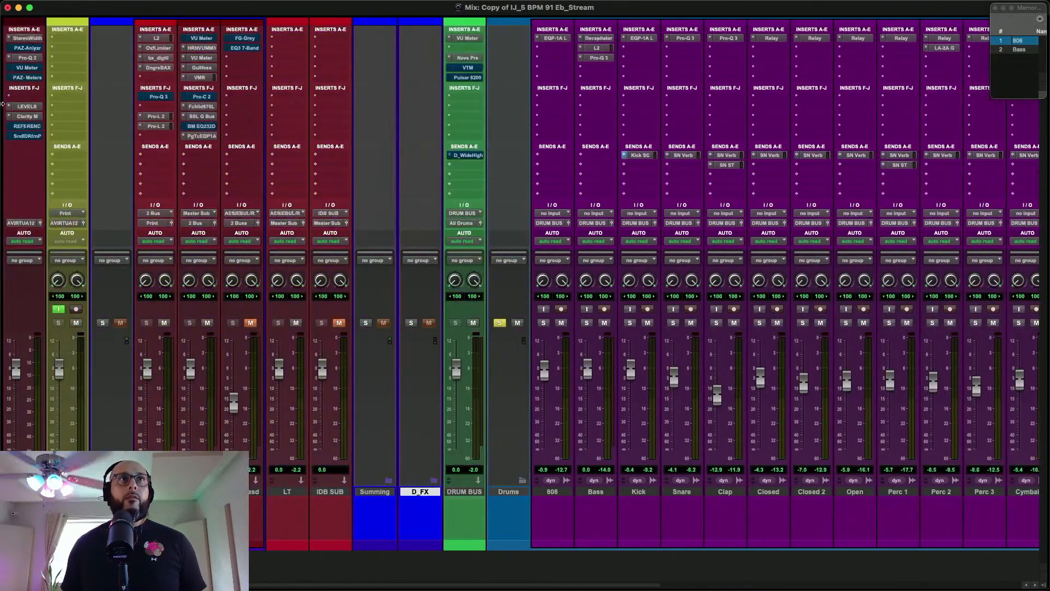
scroll(391, 131, "right", 10)
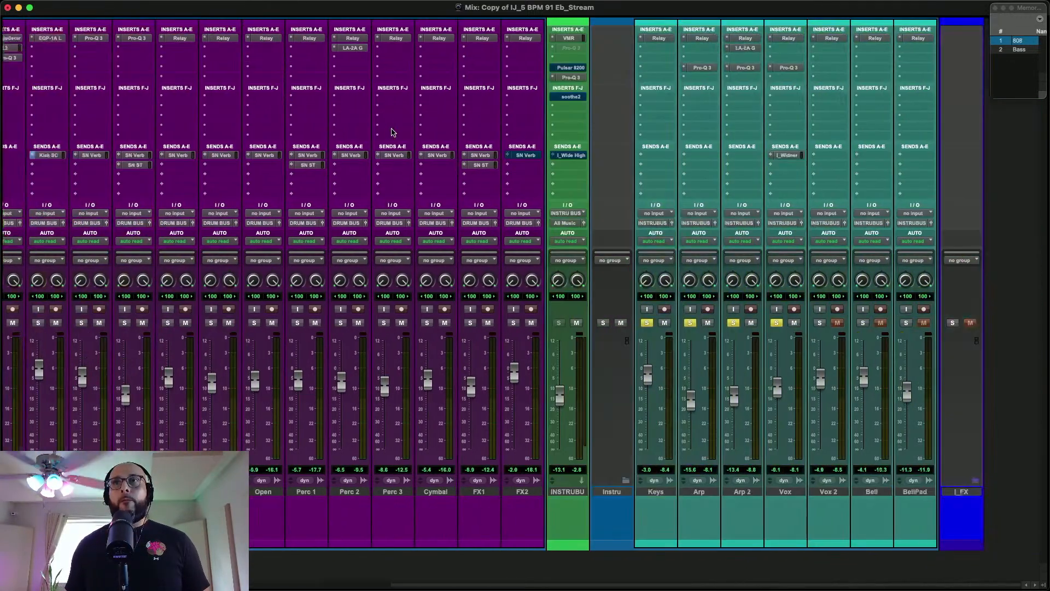
left_click(820, 323)
key("space")
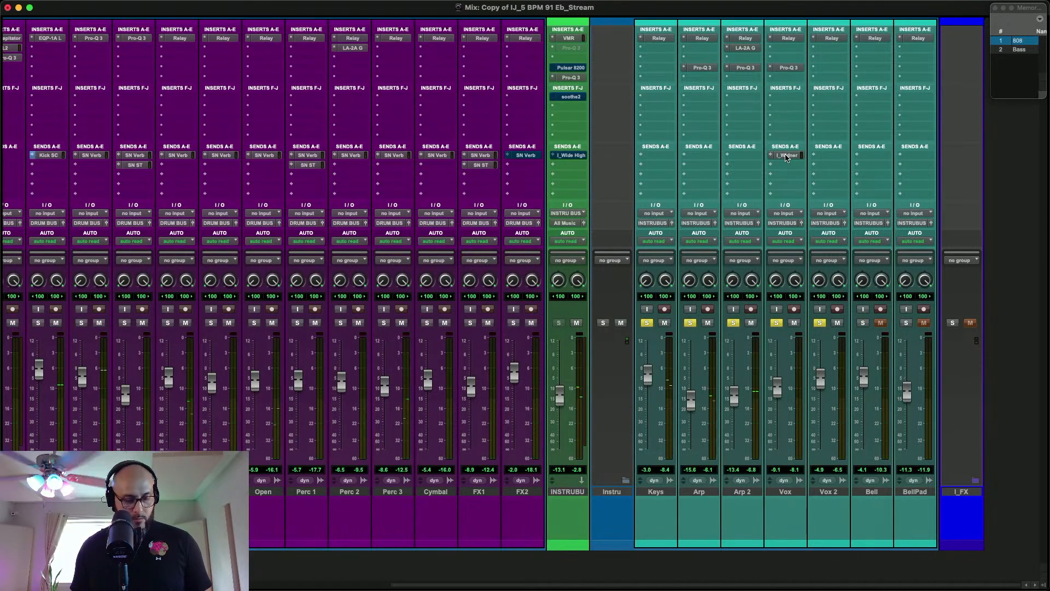
left_click_drag(786, 157, 830, 156)
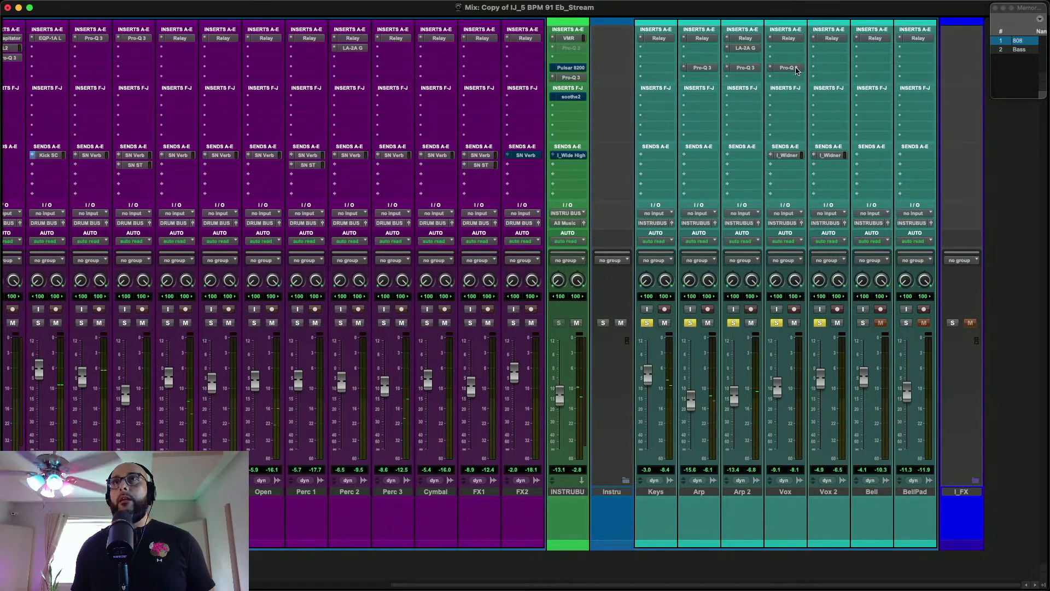
Insert FabFilter Pro-Q 3 in Vox 2's fourth insert slot and add a high shelf band at the upper end of the spectrum
left_click(826, 70)
left_click(843, 42)
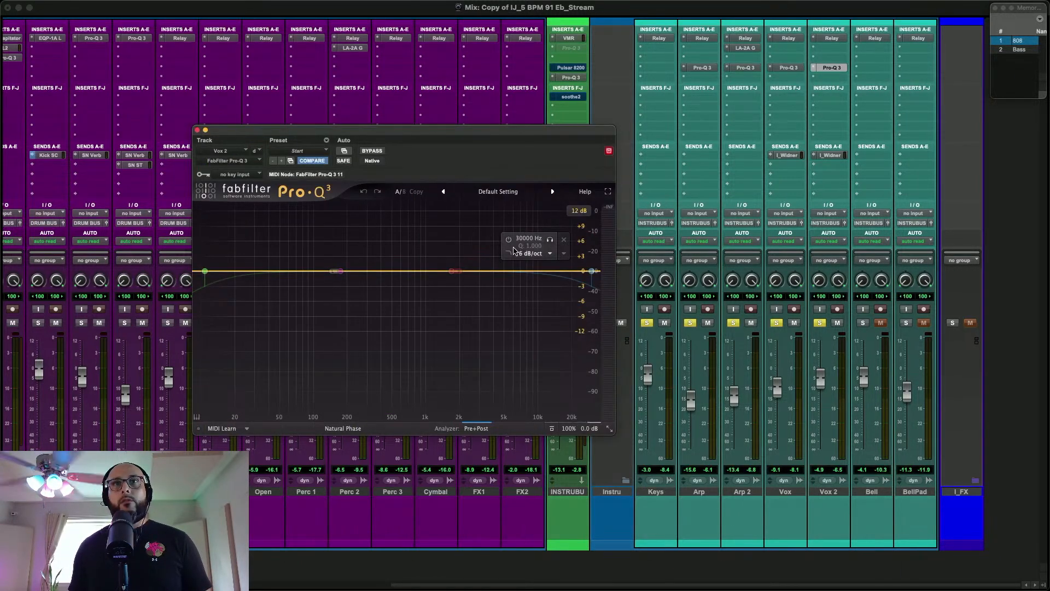
left_click(592, 271)
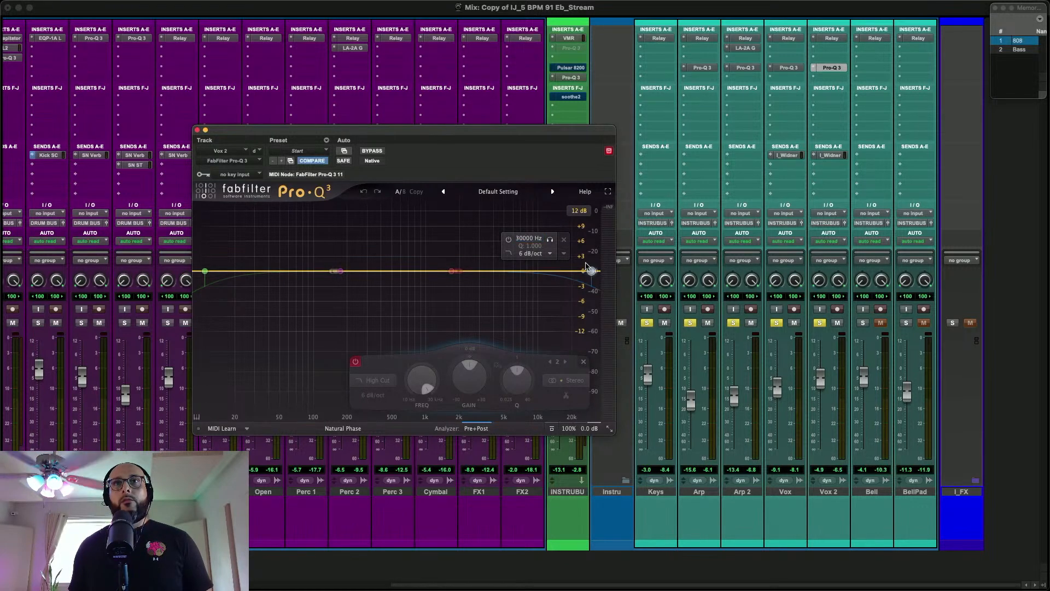
double_click(580, 271)
left_click(371, 378)
left_click(377, 310)
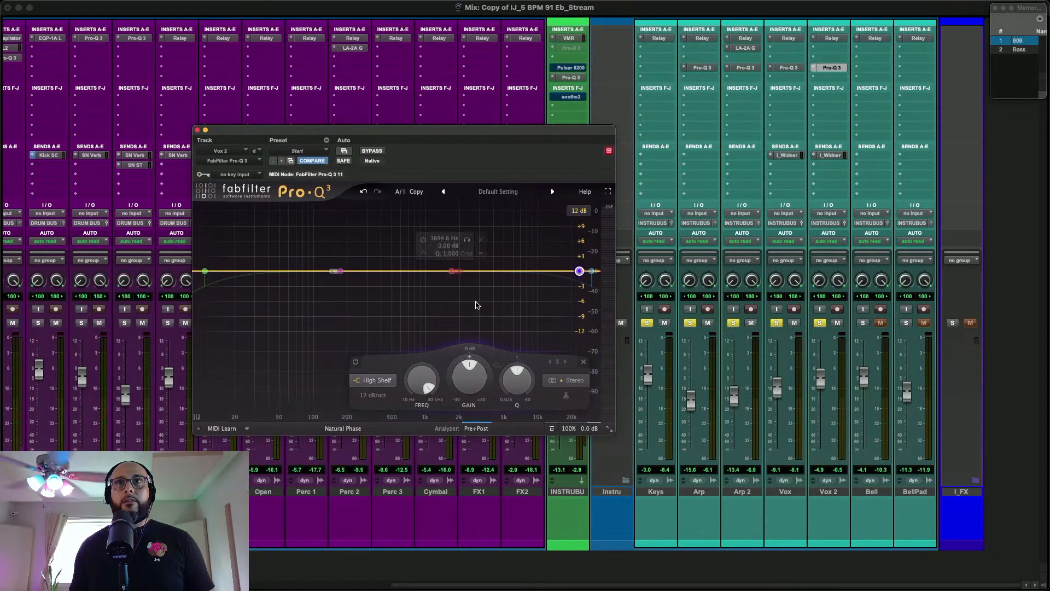
During playback, set Vox 2's high shelf to about +1.5 dB at 15627 Hz with a Q of about 0.7
key("space")
left_click_drag(580, 271, 559, 265)
left_click(509, 236)
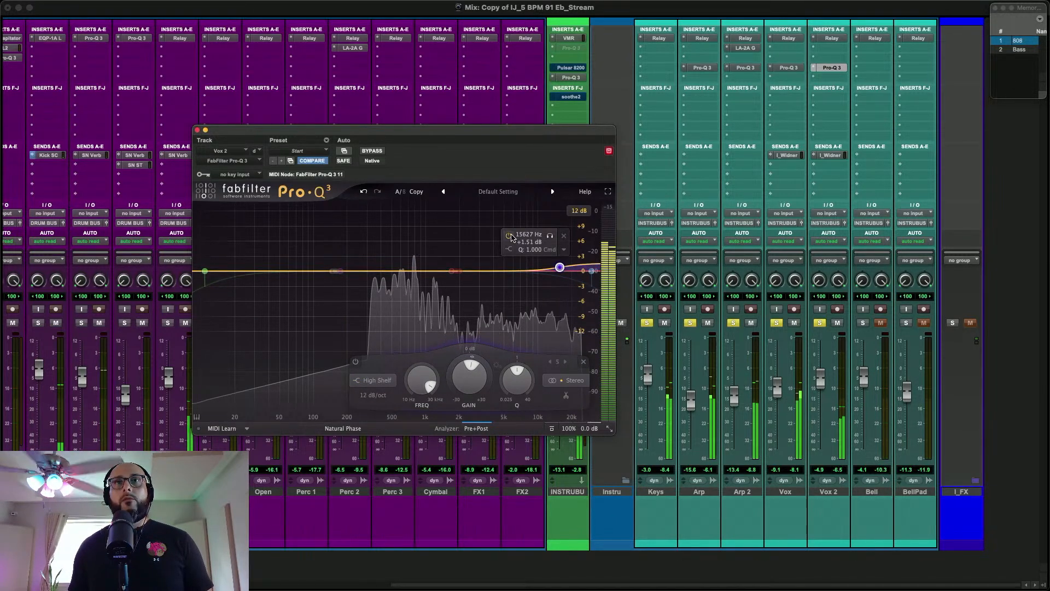
left_click(509, 236)
left_click_drag(515, 378, 514, 371)
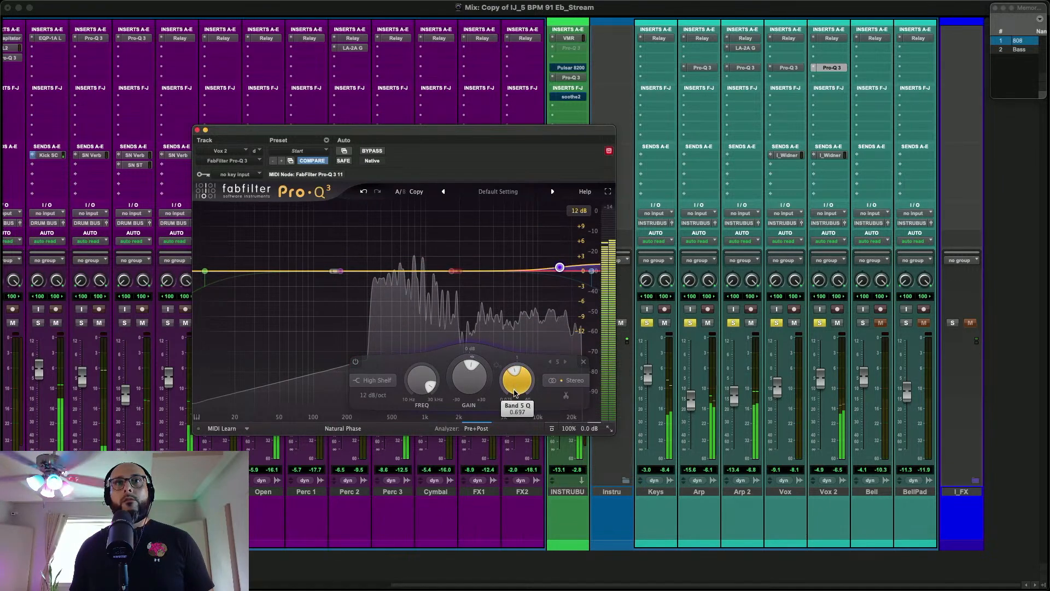
Compare Vox 2's high shelf off and on during playback, keep it enabled, and close the EQ
left_click(355, 361)
left_click(355, 362)
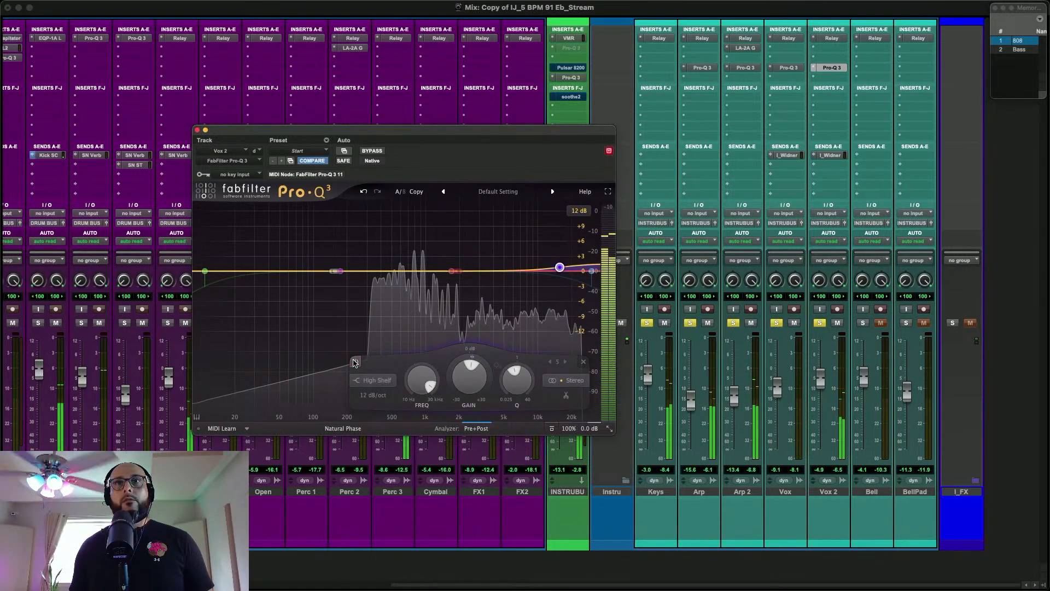
left_click(355, 362)
left_click(355, 362)
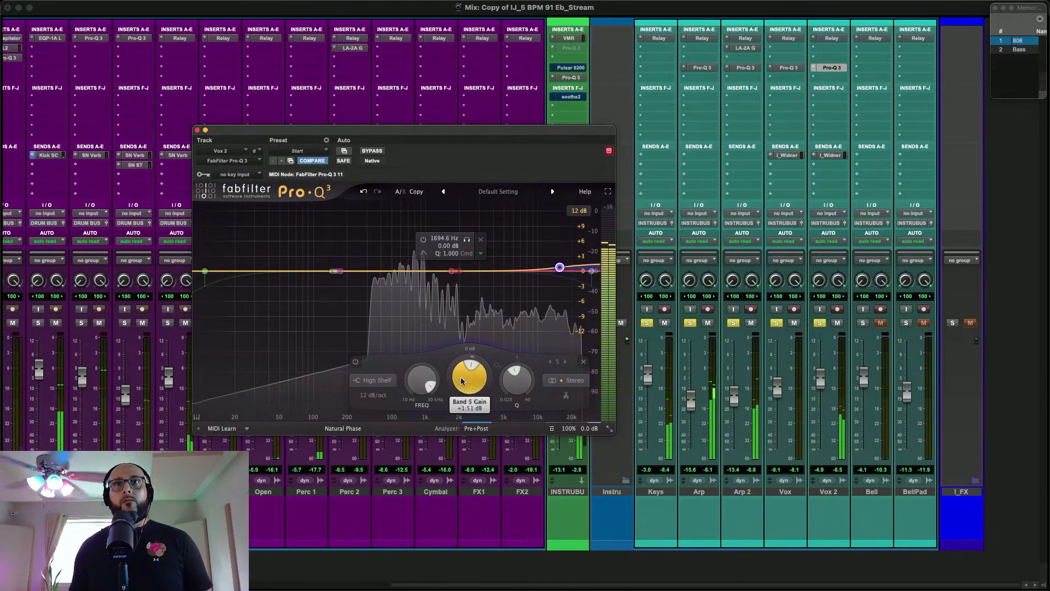
left_click_drag(461, 383, 461, 381)
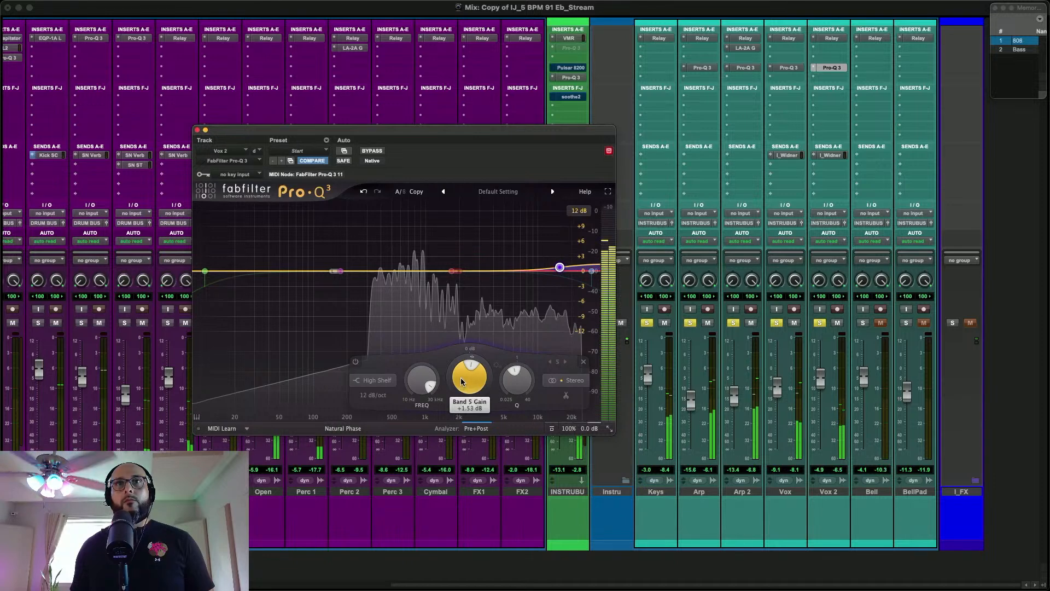
left_click(198, 131)
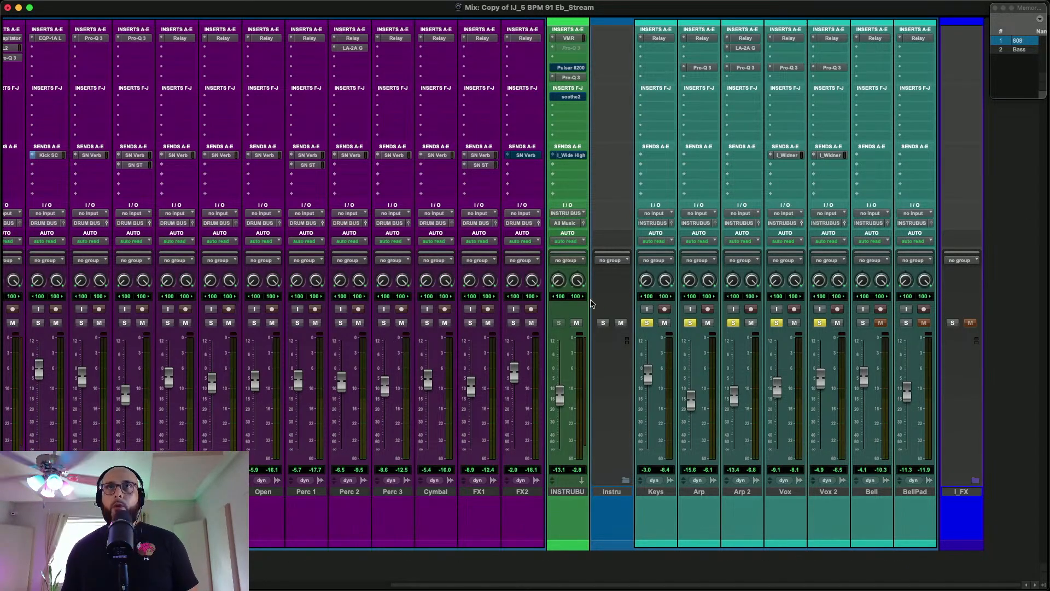
Take the Pulsar 8200 on the INSTRU BUS out of bypass, check its Side EQ curve, and close it
left_click(572, 69, "super")
left_click(572, 68)
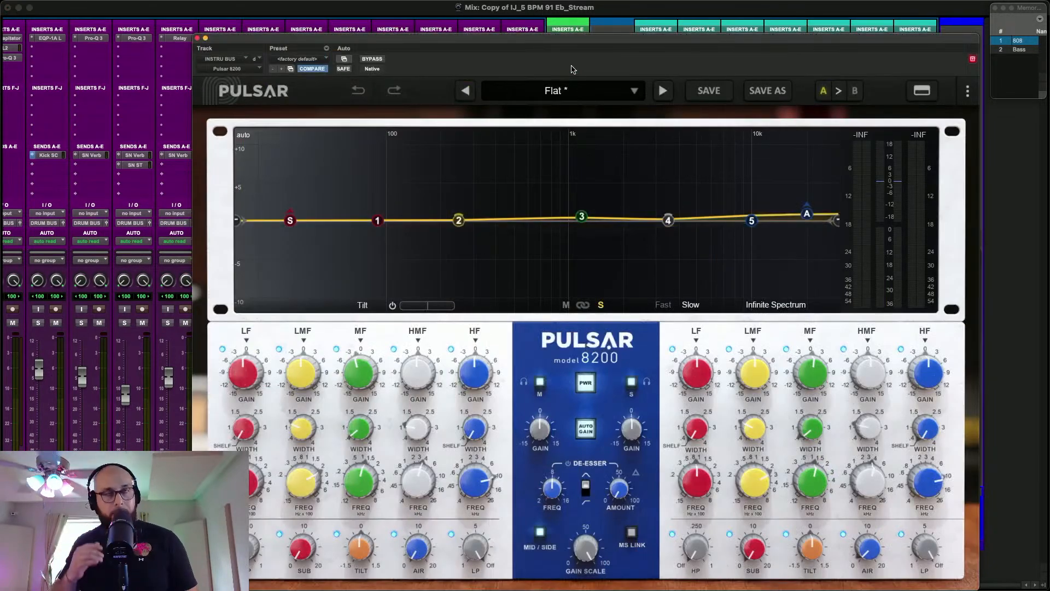
left_click(581, 217)
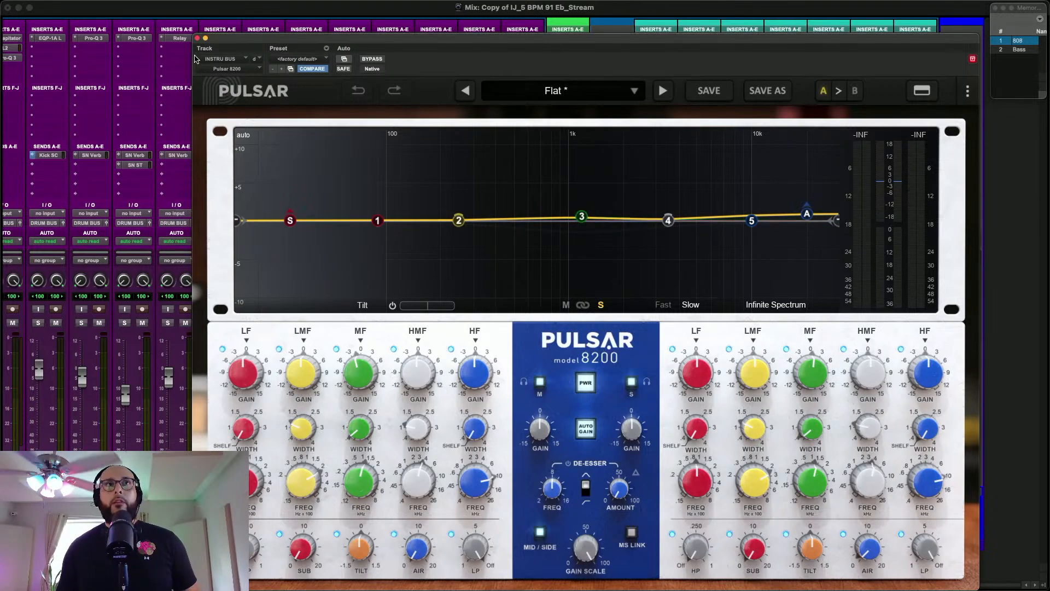
left_click(197, 39)
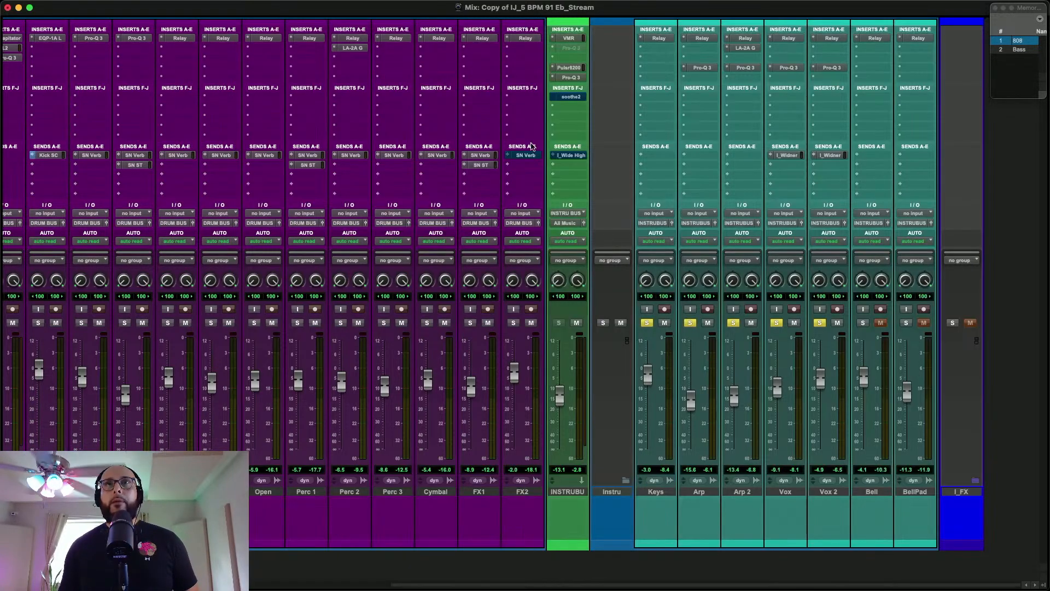
Reopen the INSTRU BUS's Pulsar 8200 and examine its Mid EQ curve, focusing on the band 3 cut
left_click(570, 67)
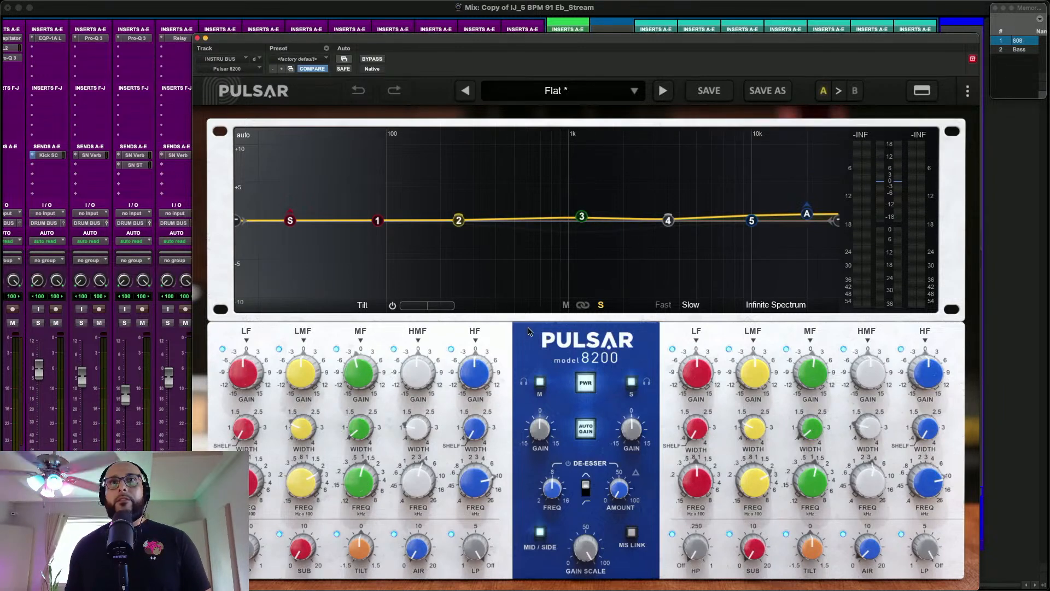
left_click(566, 305)
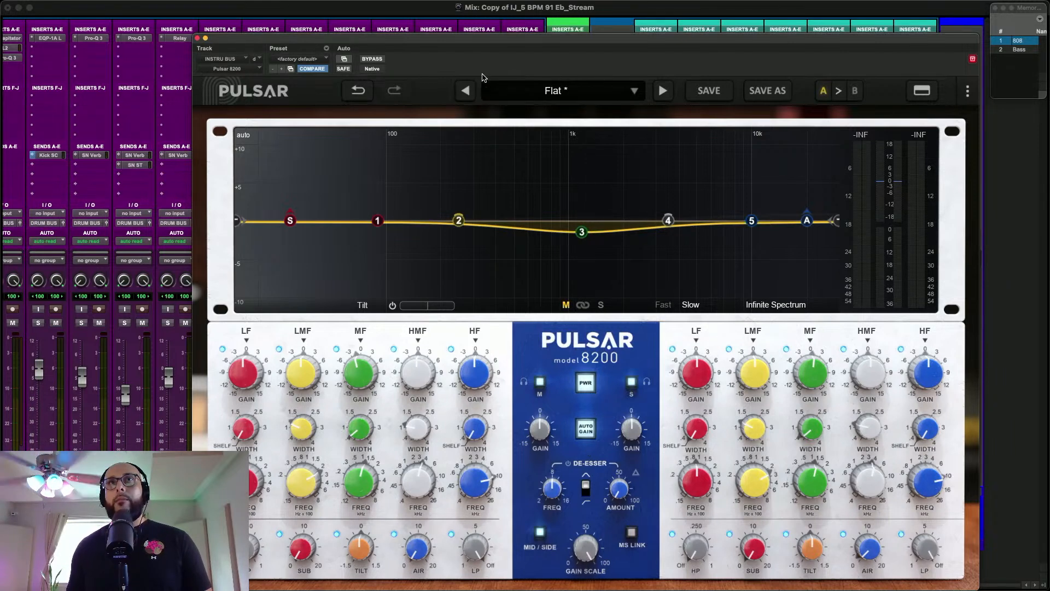
left_click_drag(481, 46, 435, 27)
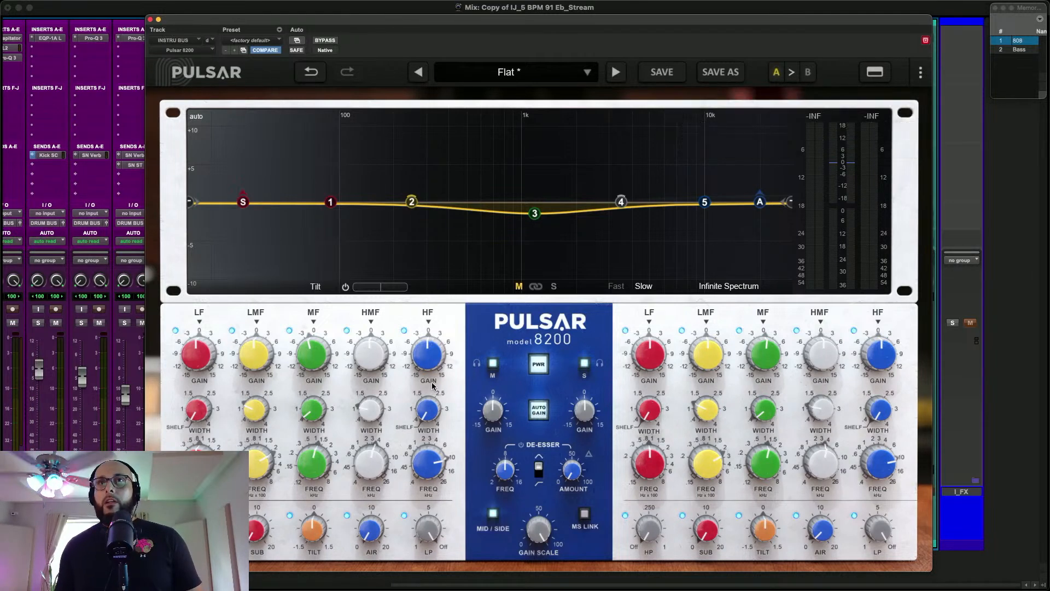
scroll(69, 118, "left", 12)
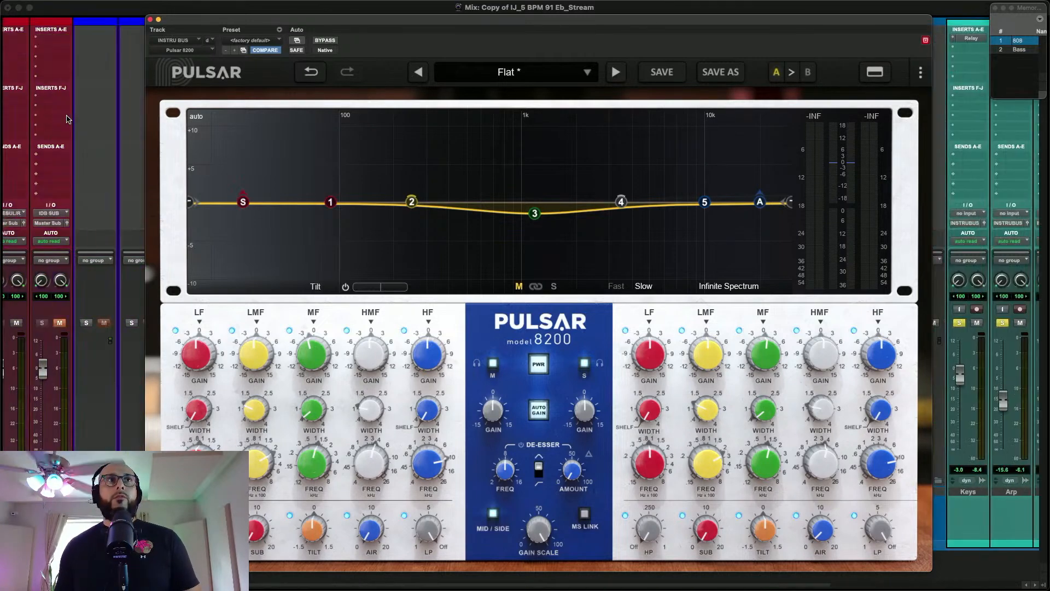
scroll(73, 118, "right", 9)
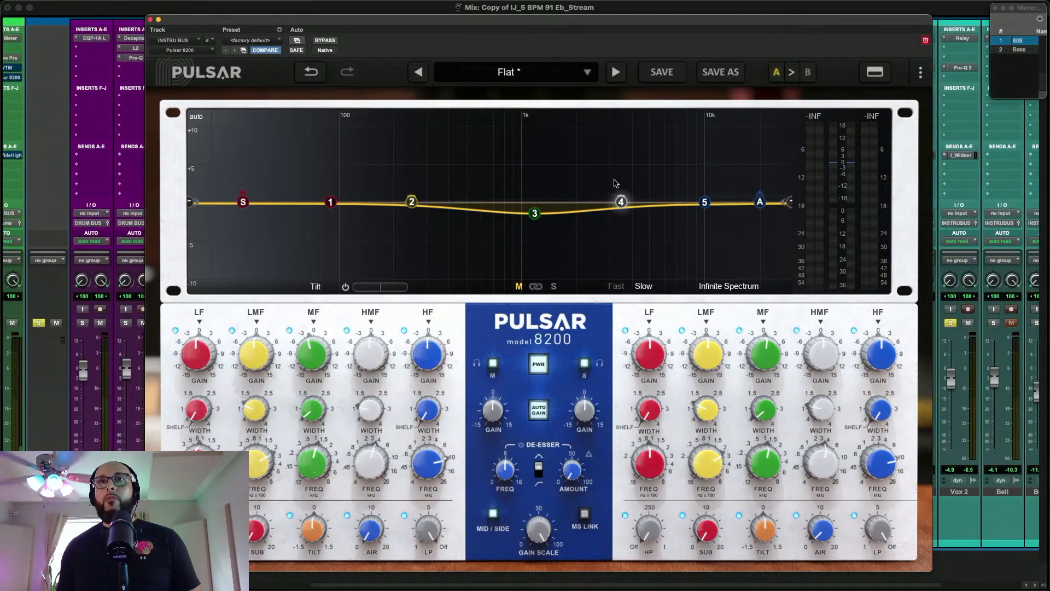
mouse_move(536, 213)
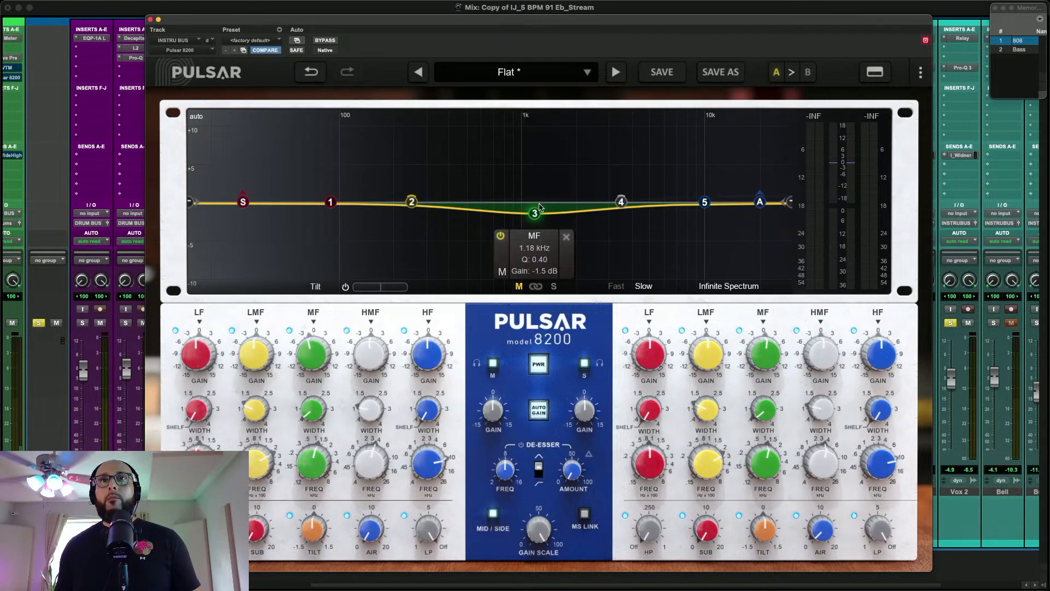
Compare the instrument mix with Pulsar 8200 bypassed and active, check its Side curve, and close the plug-in
left_click(325, 40)
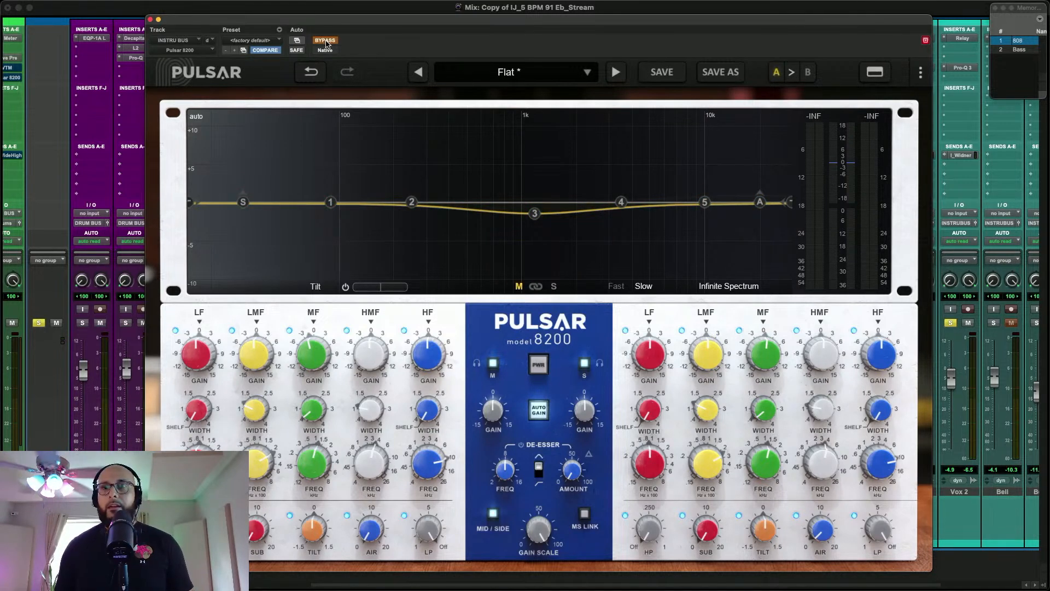
key("space")
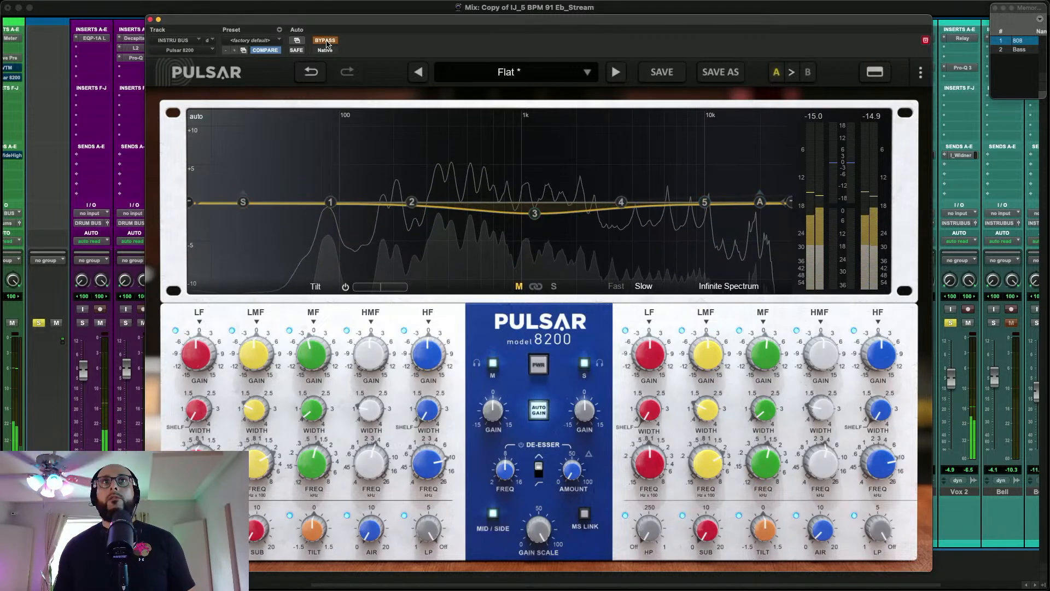
left_click(326, 41)
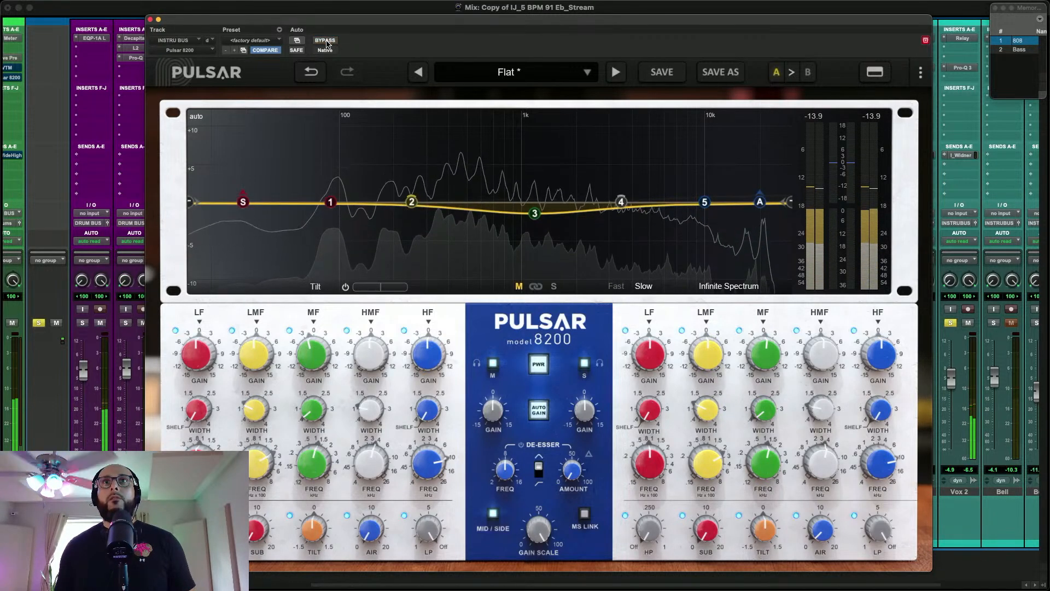
left_click(326, 41)
left_click(326, 41)
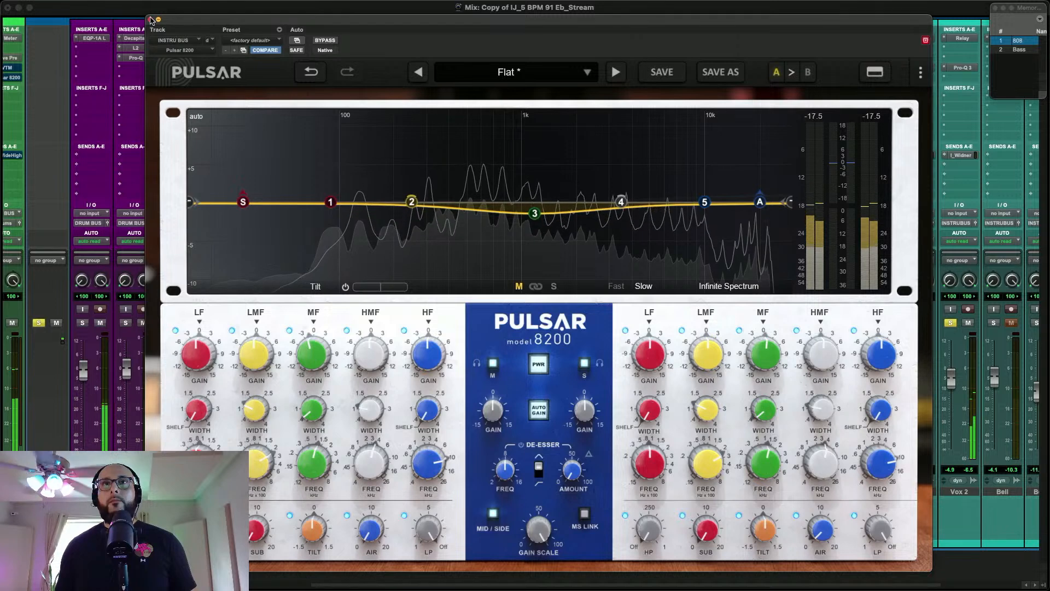
left_click(554, 287)
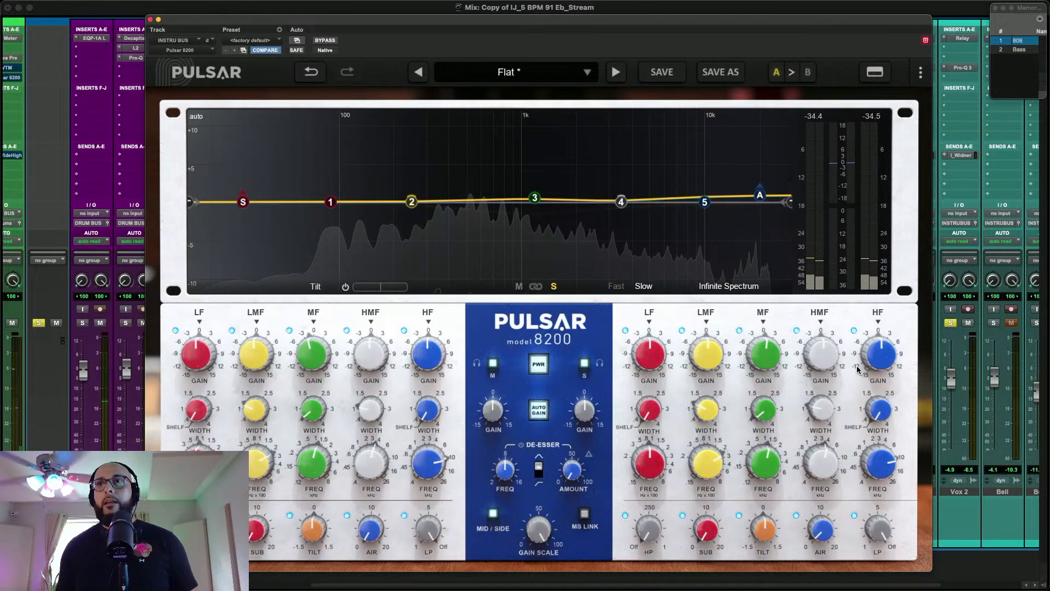
left_click(150, 20)
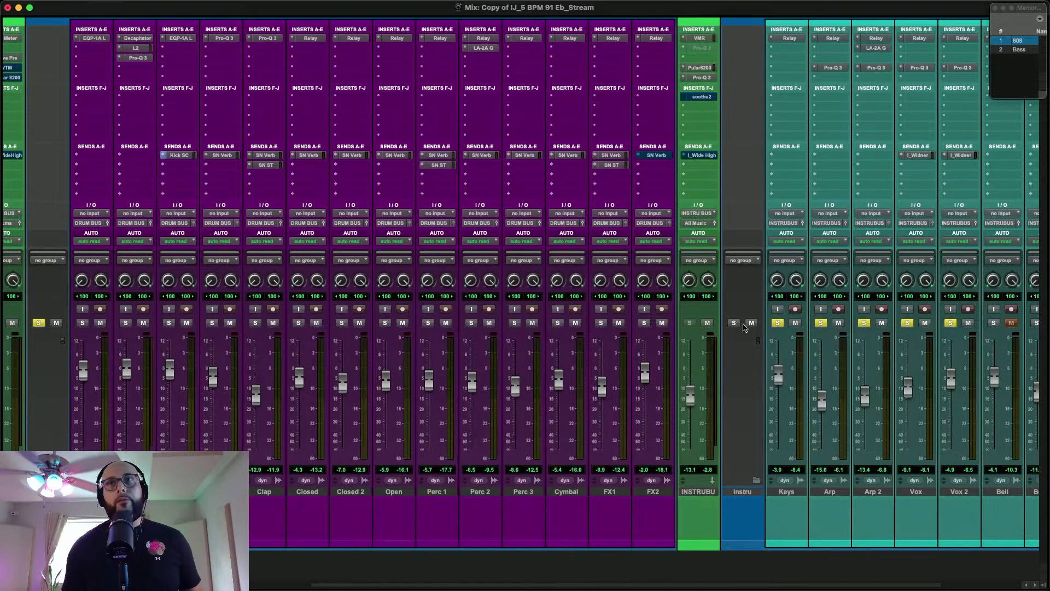
Solo the Bell track along with the other instruments and switch to the Edit window
scroll(744, 327, "right", 3)
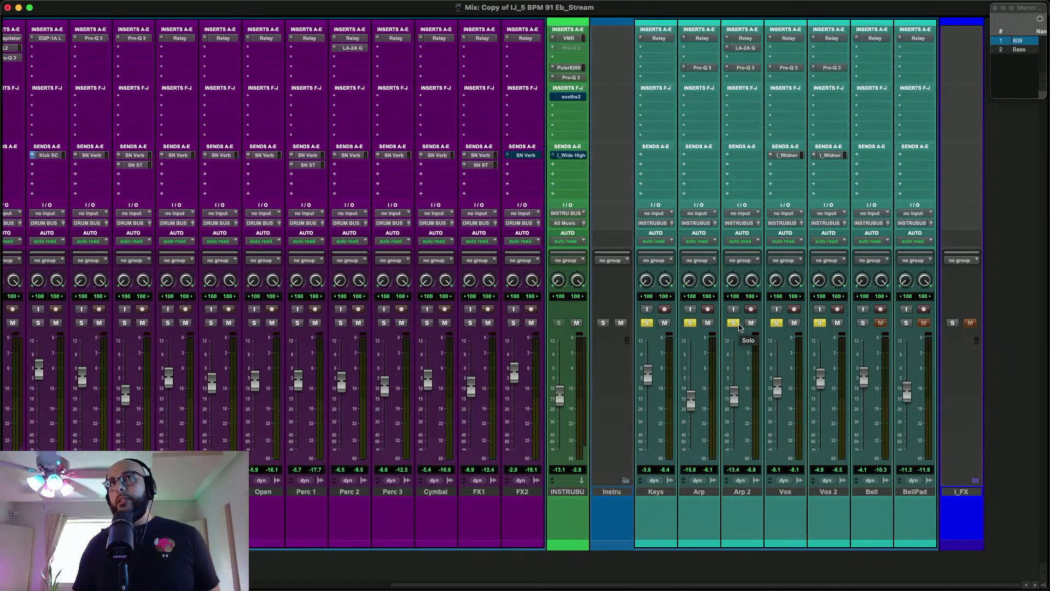
left_click(862, 323)
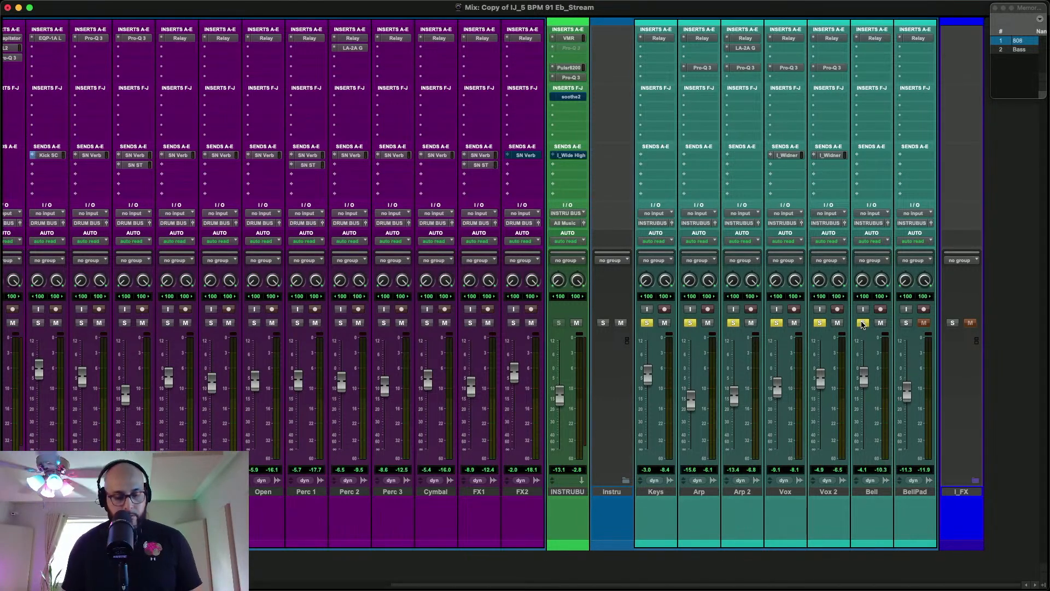
key("super+equal")
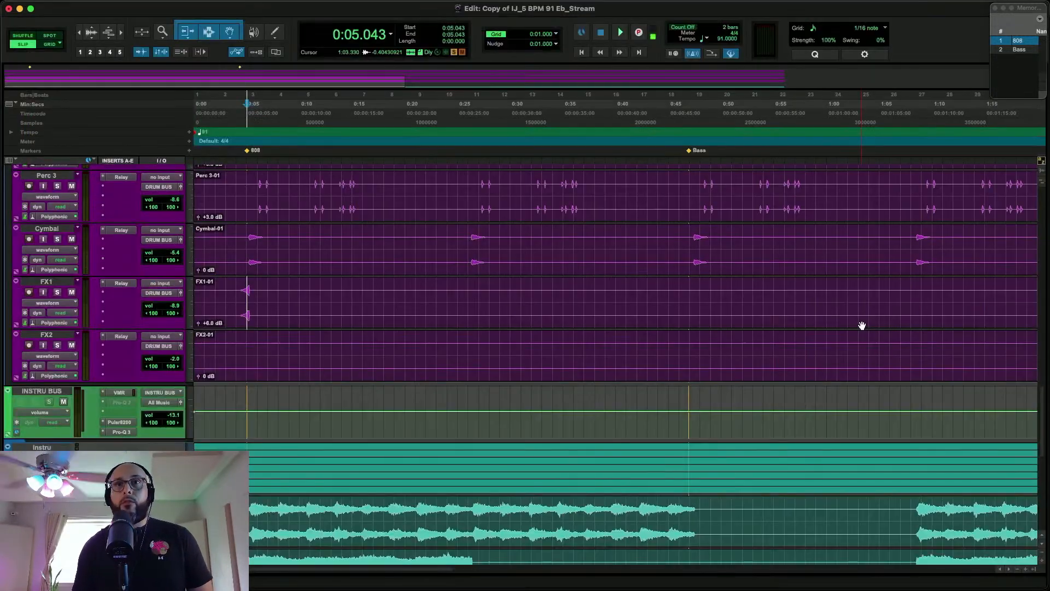
Play the song from just before the Bell part and copy the I_Widner send from Vox 2 to the Bell track
scroll(863, 326, "down", 10)
scroll(862, 326, "right", 5)
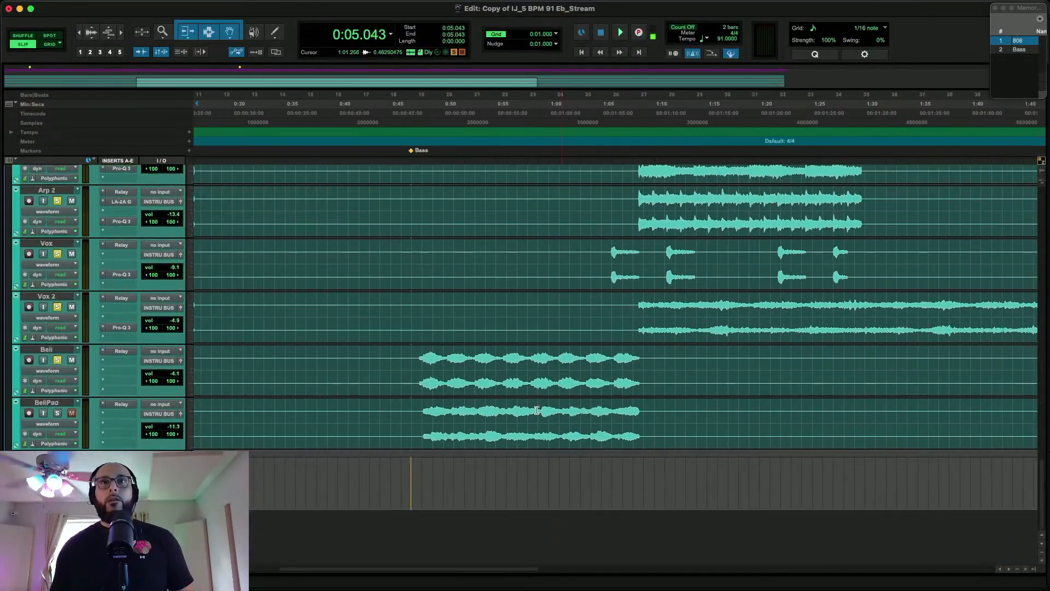
left_click(413, 358)
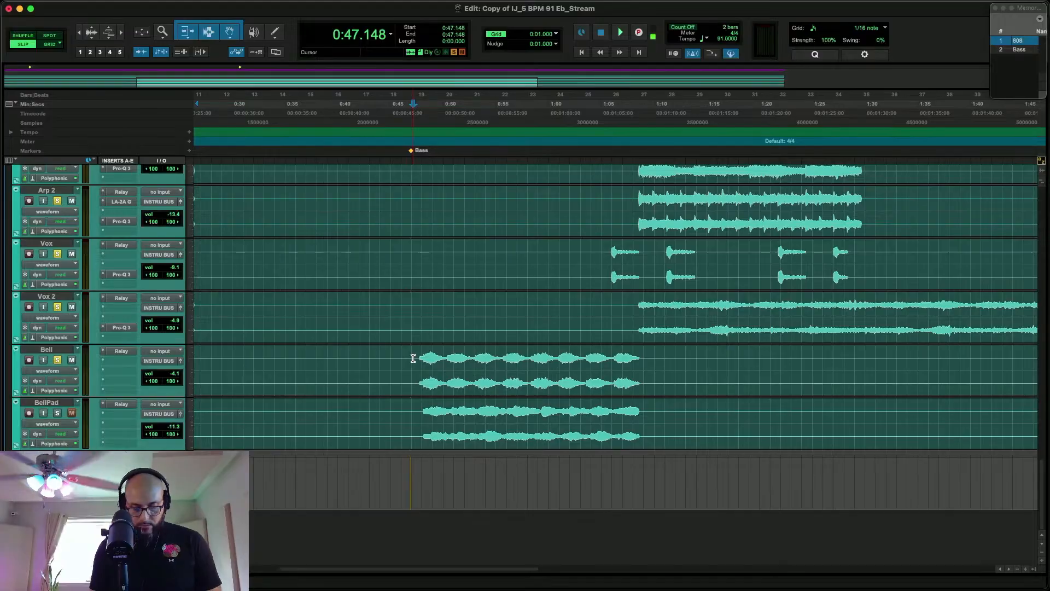
key("super+equal")
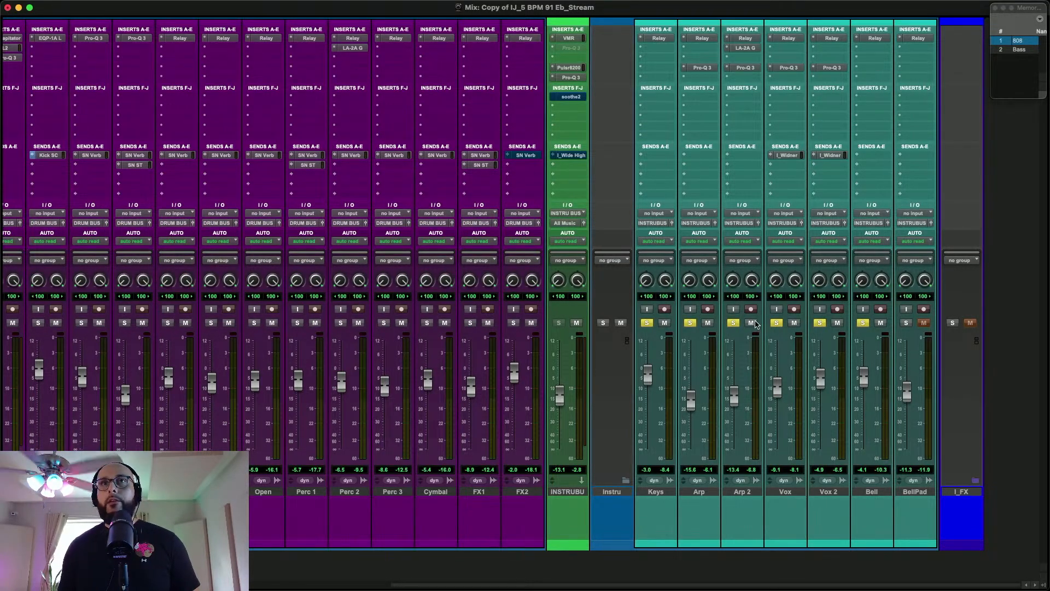
key("space")
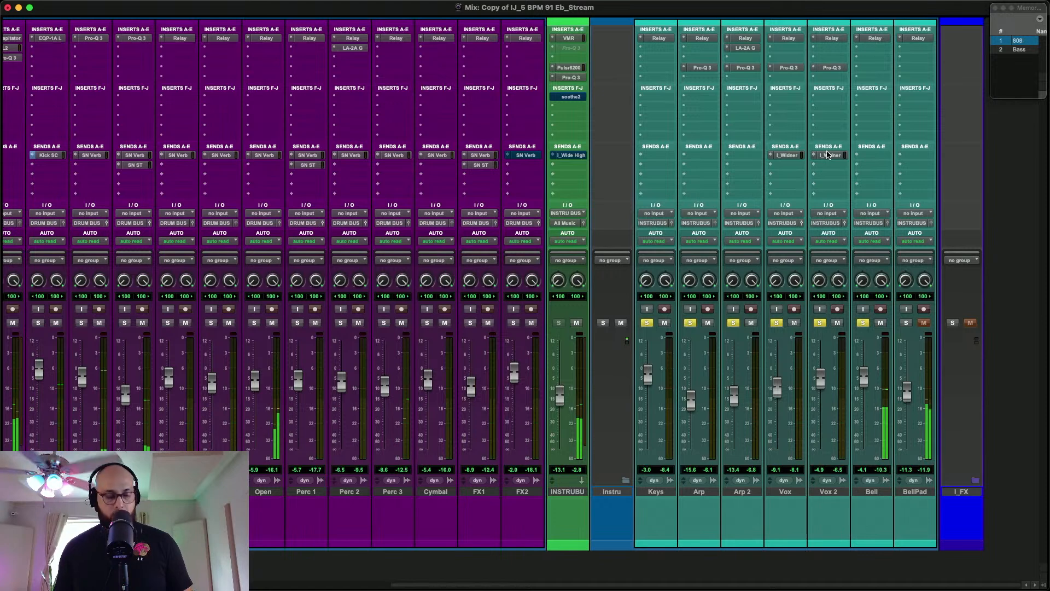
left_click_drag(829, 156, 872, 155)
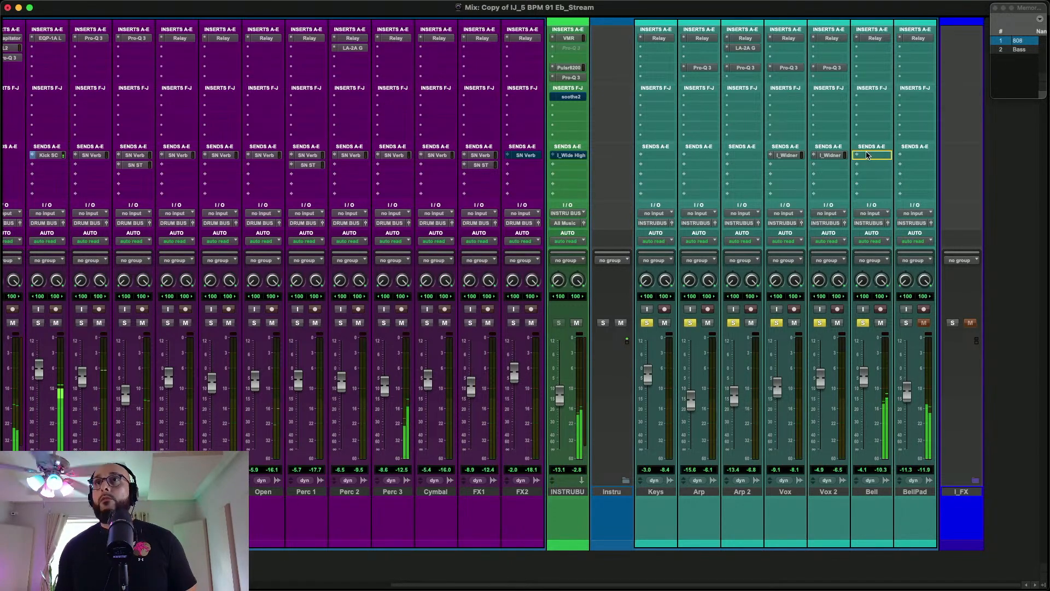
Insert FabFilter Pro-Q 3 on the Bell track and shape a gentle dynamic bell cut at about 759 Hz with a Q of 1
right_click(875, 38)
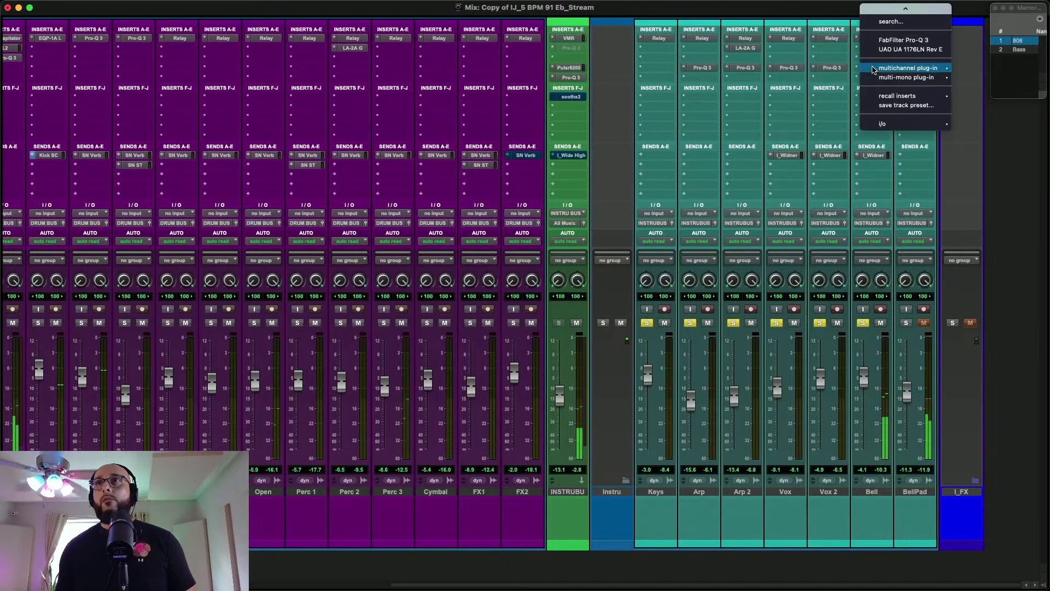
left_click(881, 44)
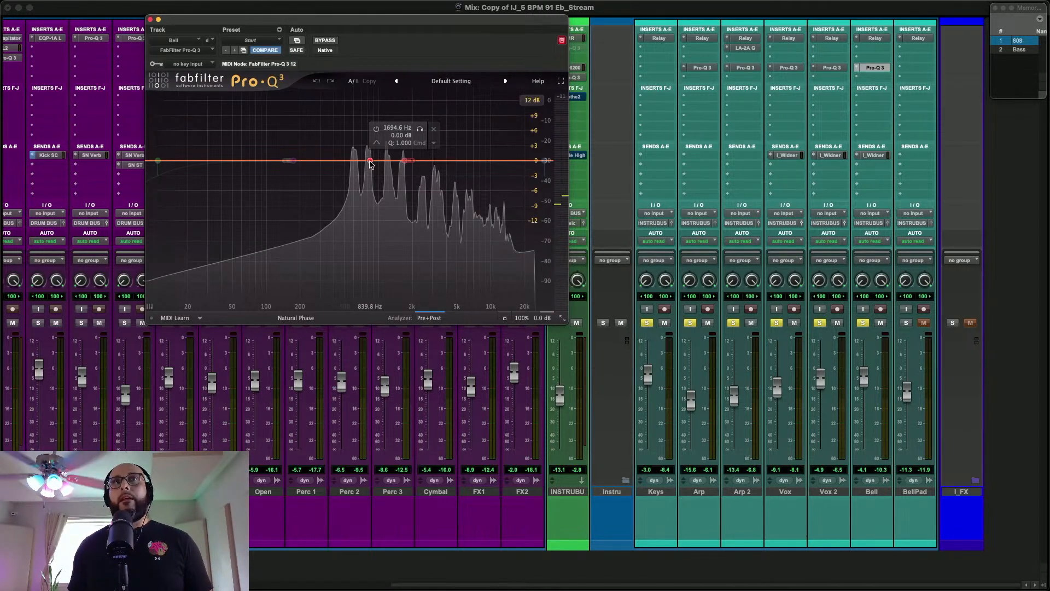
left_click_drag(369, 163, 364, 168)
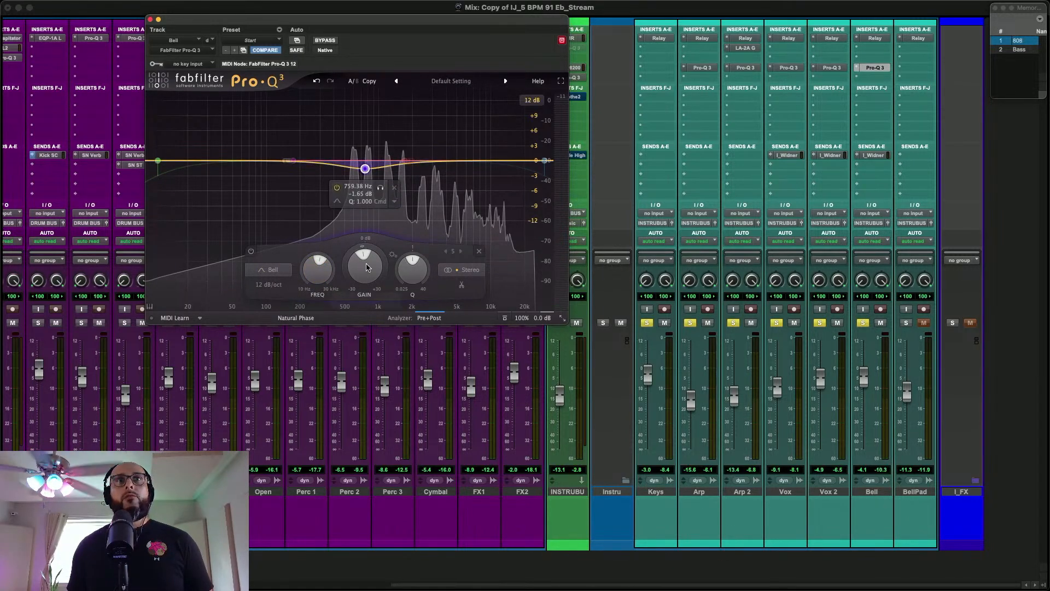
mouse_move(345, 271)
left_mouse_down()
mouse_move(350, 320)
mouse_move(359, 283)
left_mouse_up()
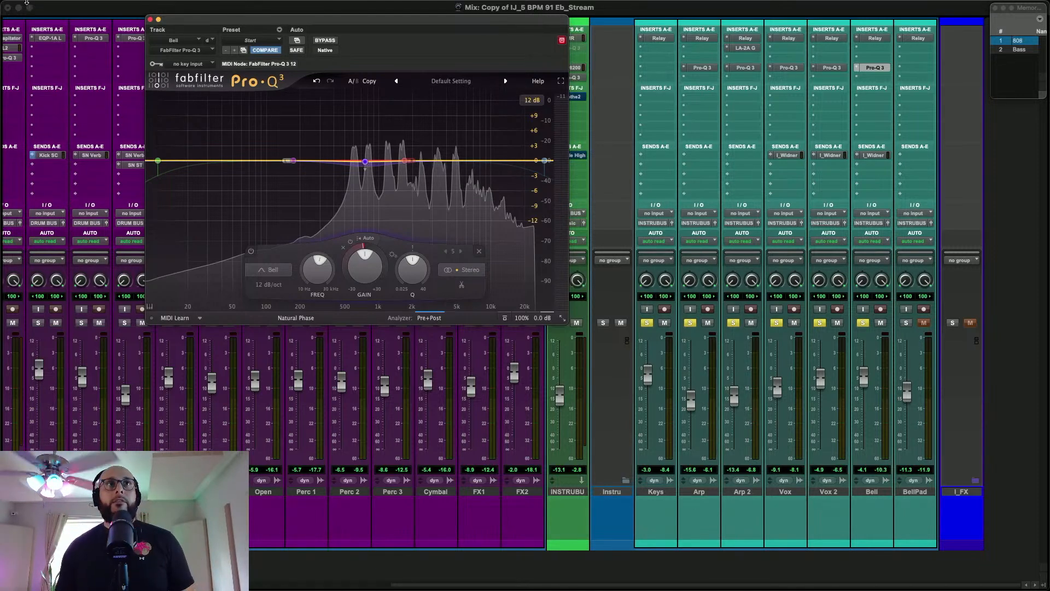
left_click(151, 20)
Examine the SoundID Reference calibration settings on the Master track and close the plug-in
scroll(153, 69, "left", 10)
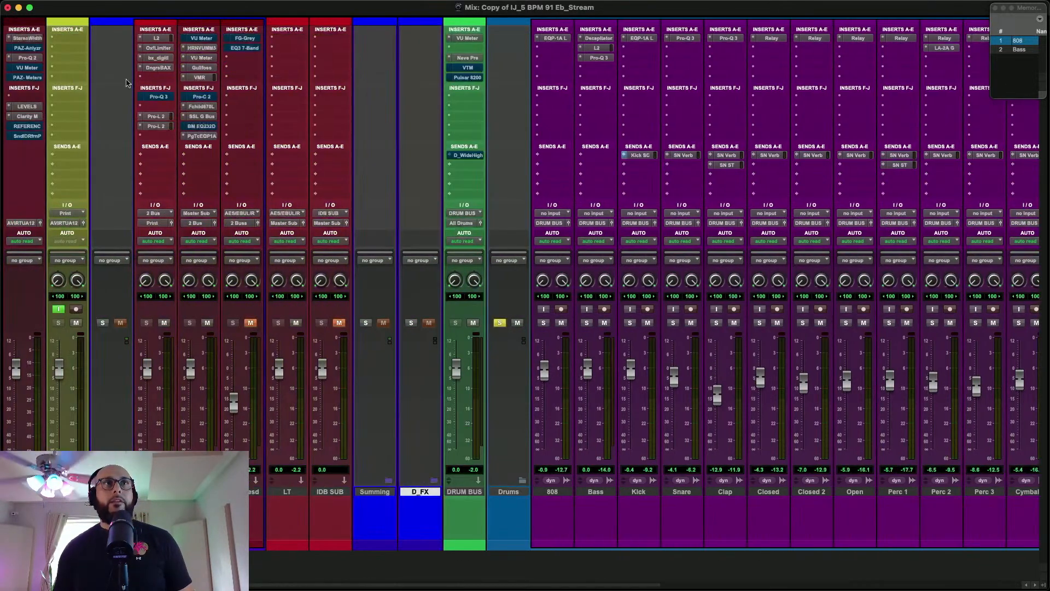
left_click(20, 137)
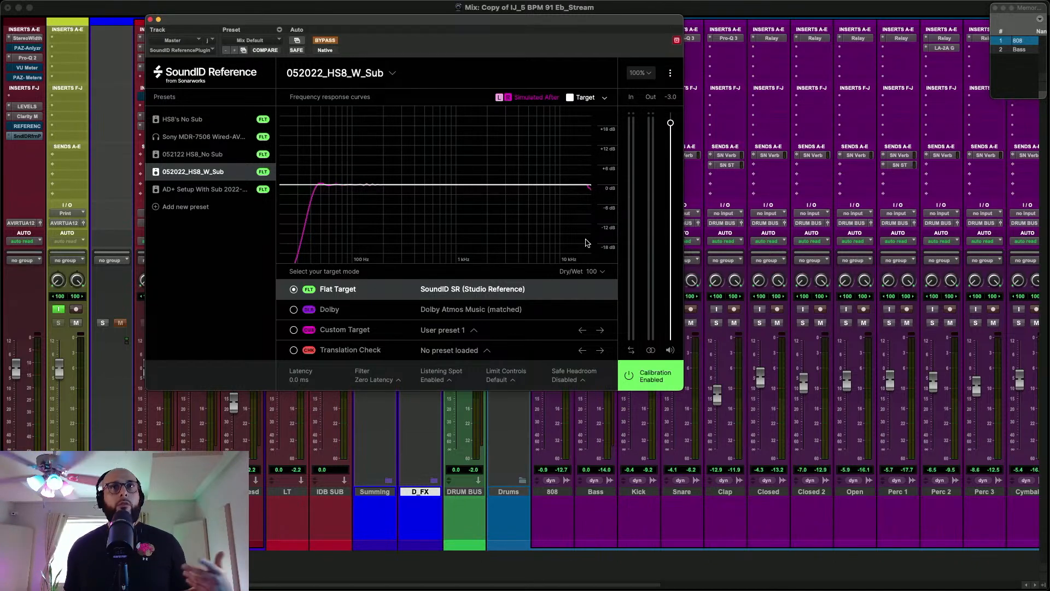
left_click(151, 21)
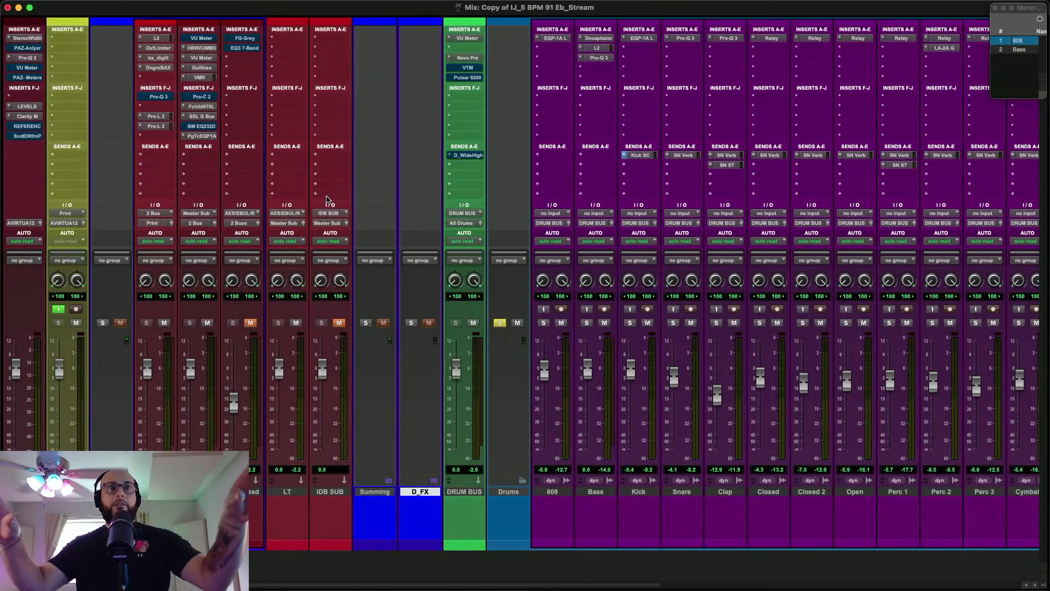
scroll(622, 189, "right", 10)
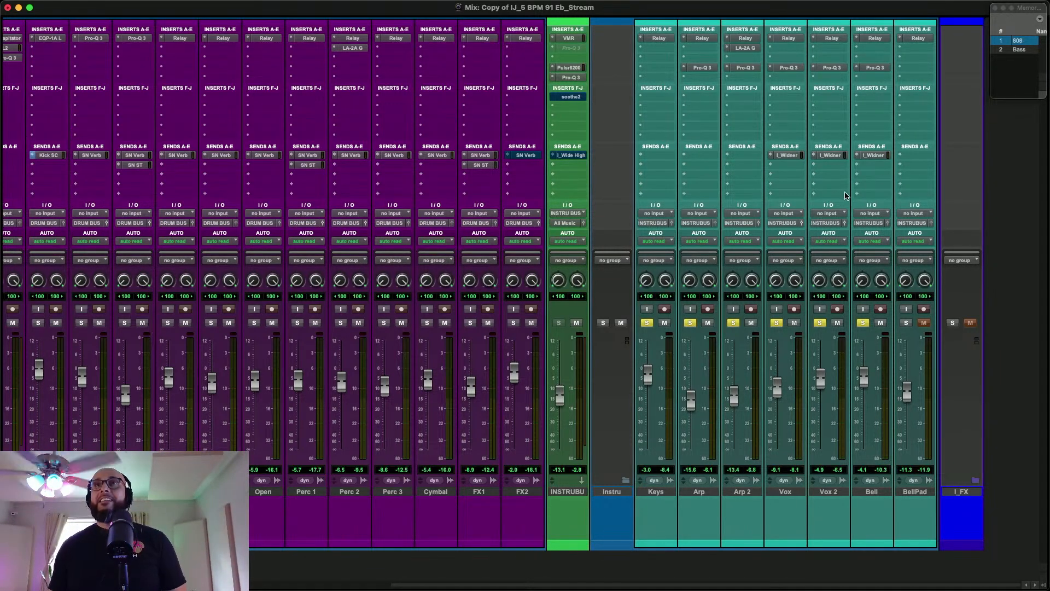
Check the INSTRU BUS's Pulsar 8200 Side curve and the Virtual Mix Rack's oversampling options, closing both plug-ins
left_click(568, 67)
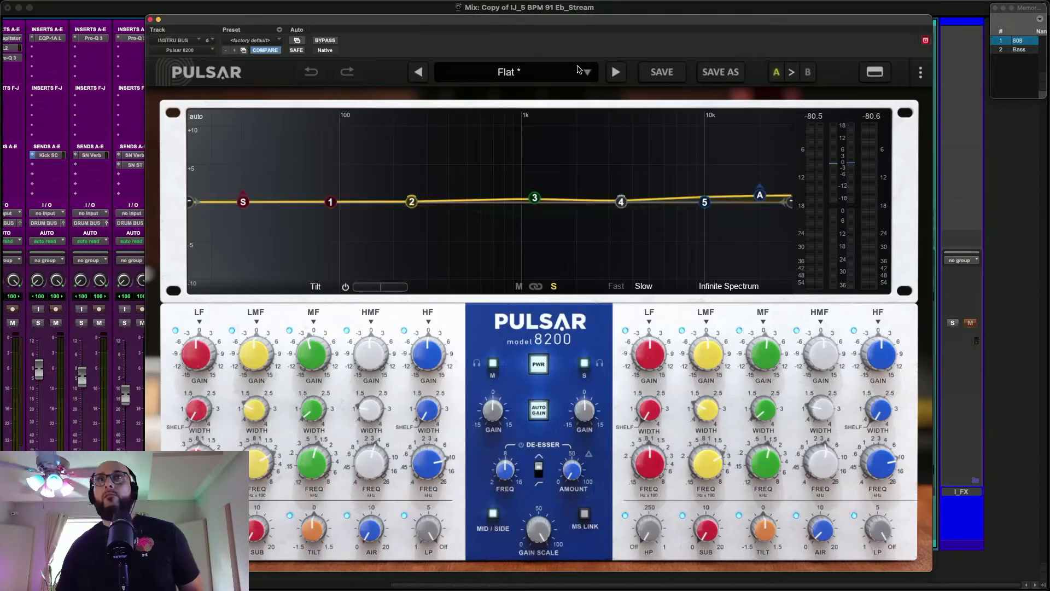
left_click(151, 20)
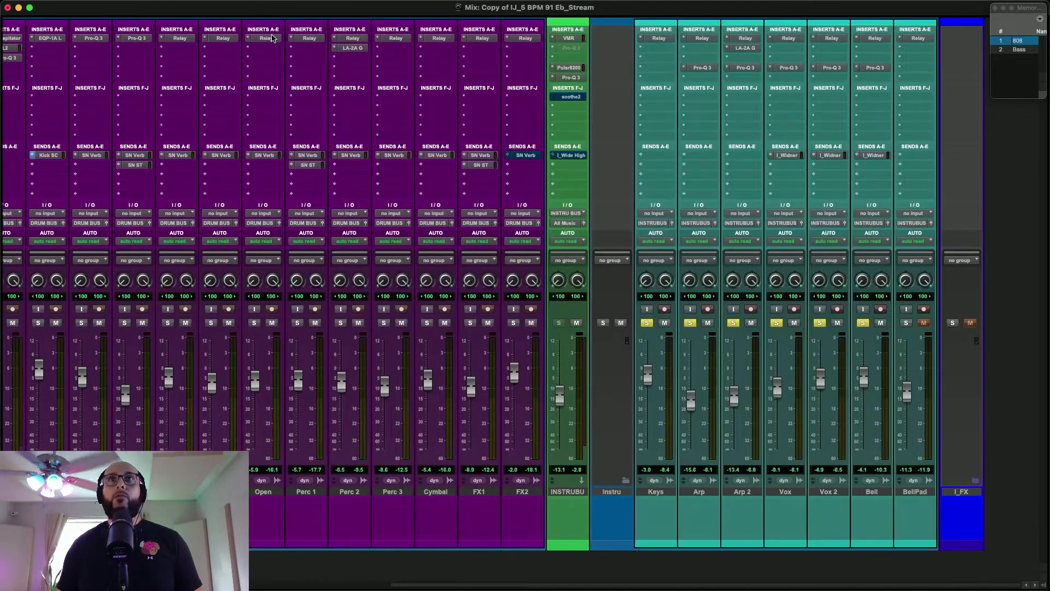
left_click(568, 39)
left_click(600, 70)
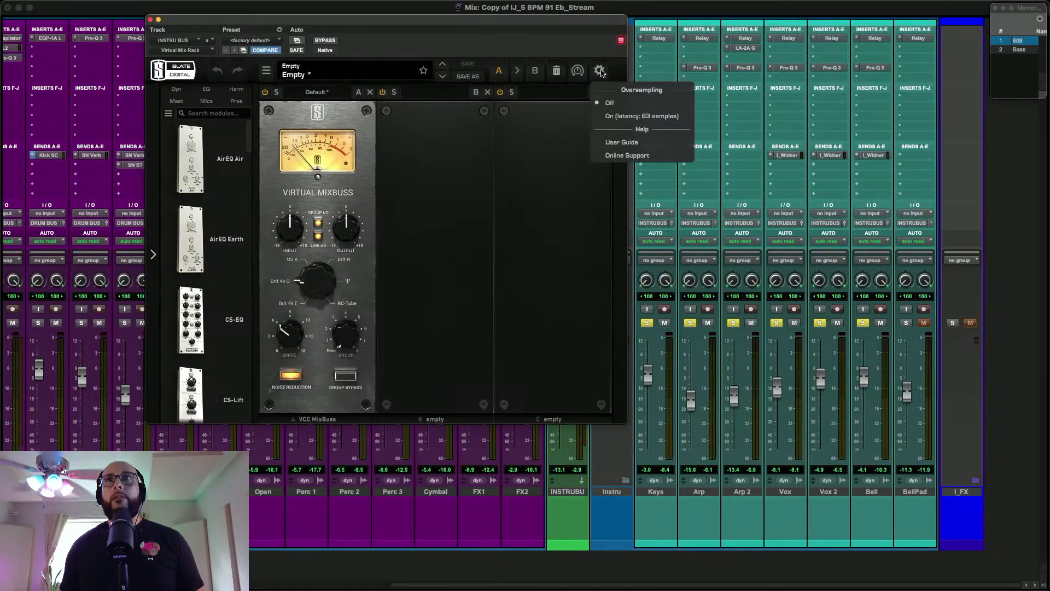
left_click(150, 20)
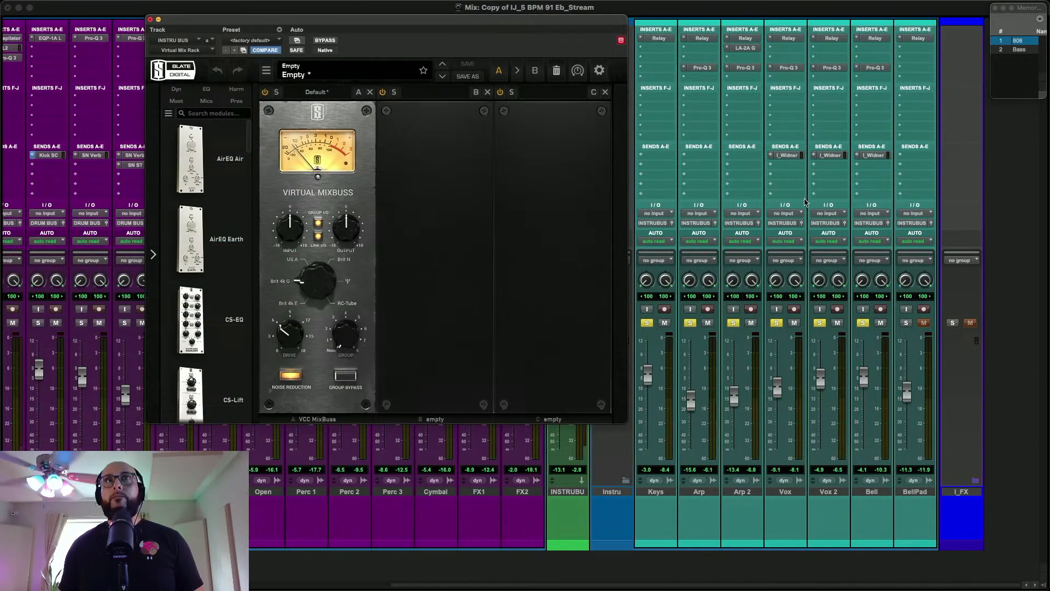
left_click(150, 20)
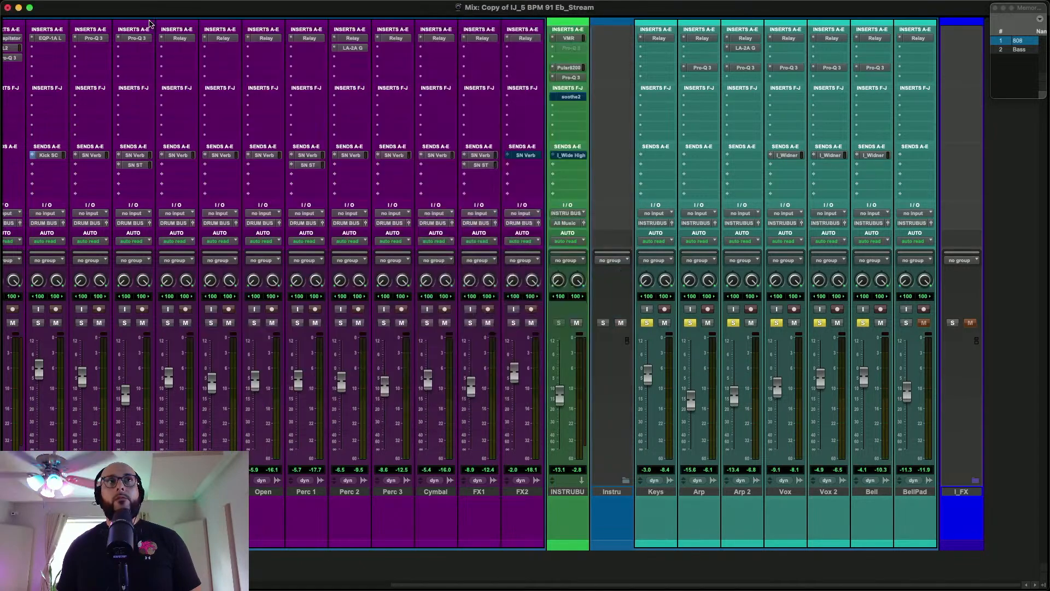
Solo the BellPad track along with the other instruments and play its section in the mix
left_click(907, 323)
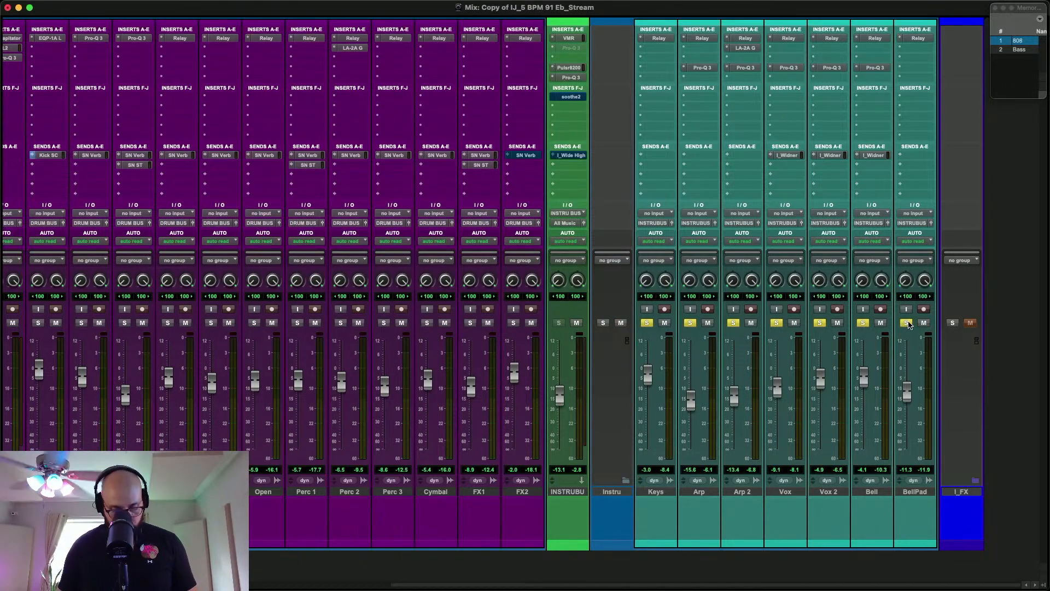
key("super+equal")
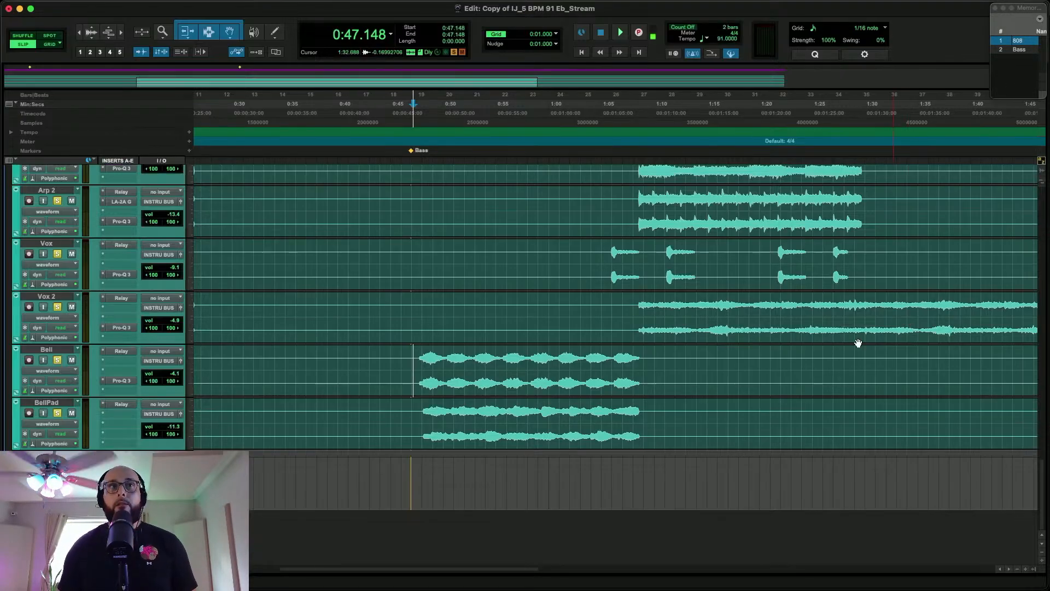
key("space")
key("super+equal")
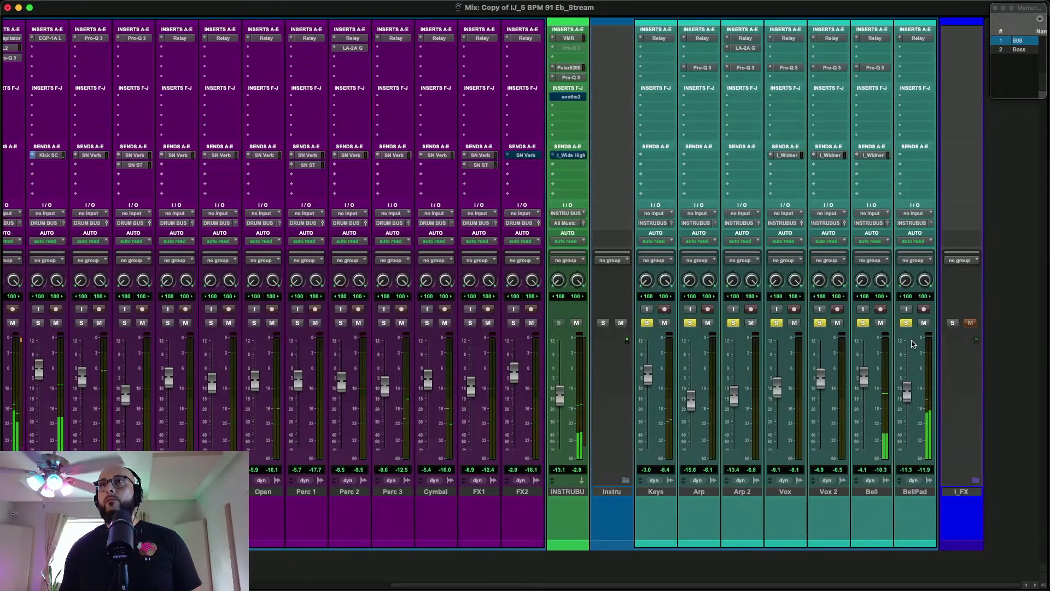
Find the stereo A1StereoControl plug-in and insert it on the BellPad track
left_click(922, 49)
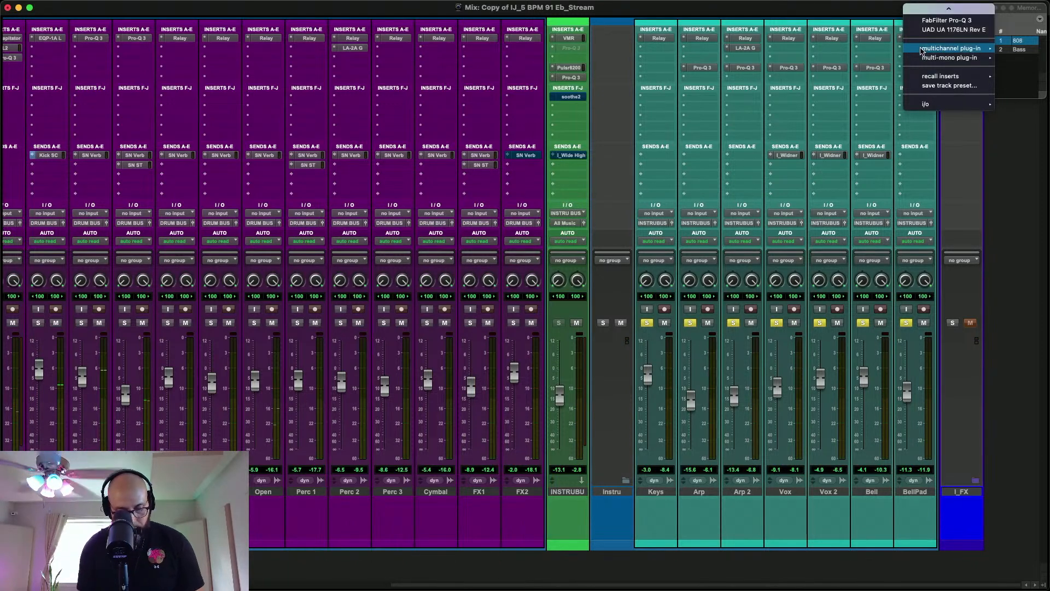
key("Escape")
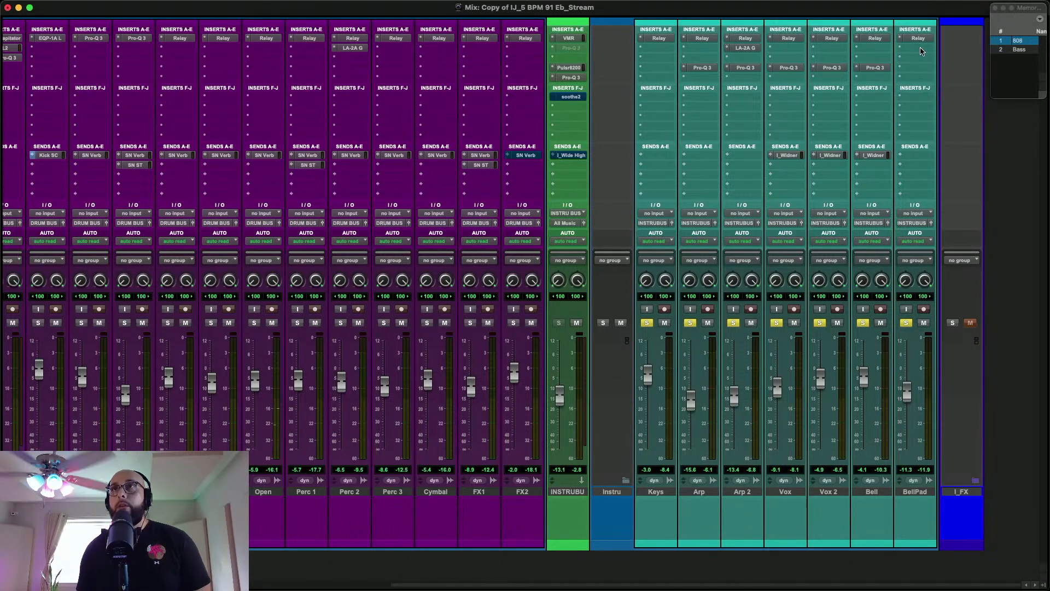
left_click(922, 50)
type("s1")
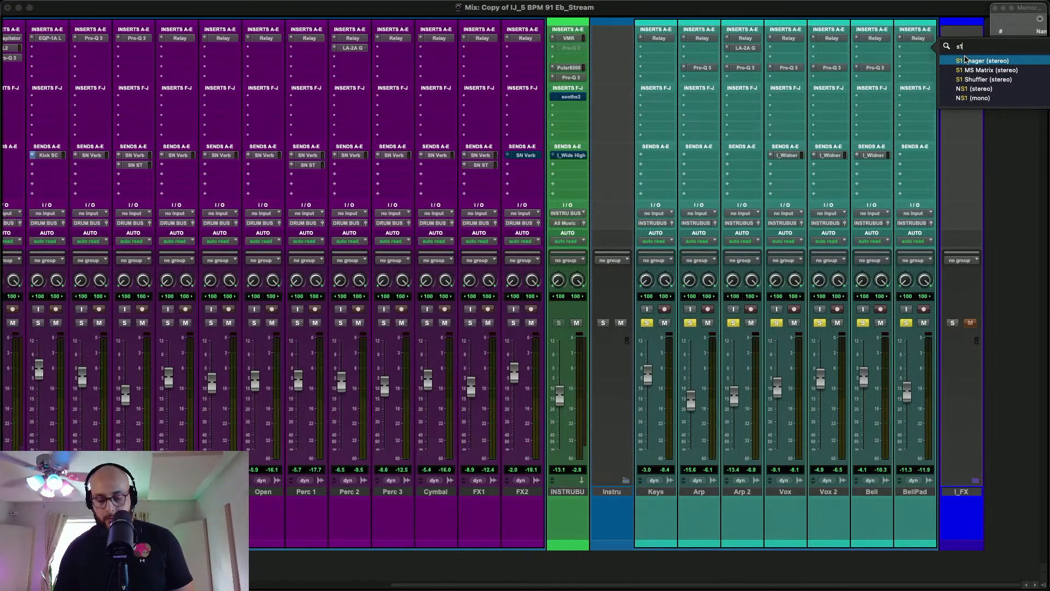
key("BackSpace")
key("BackSpace")
type("a1")
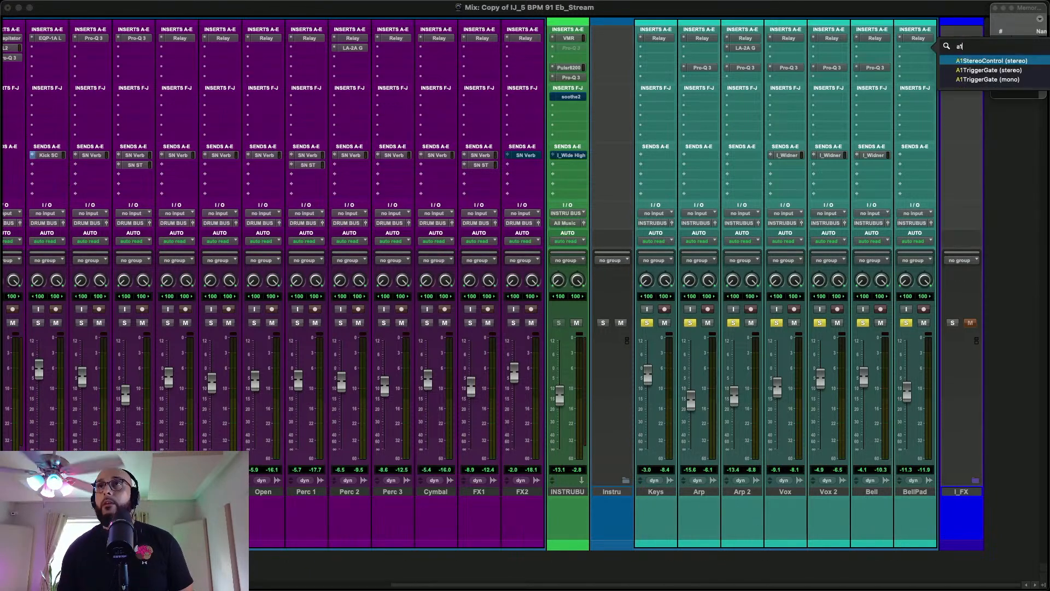
left_click(1005, 62)
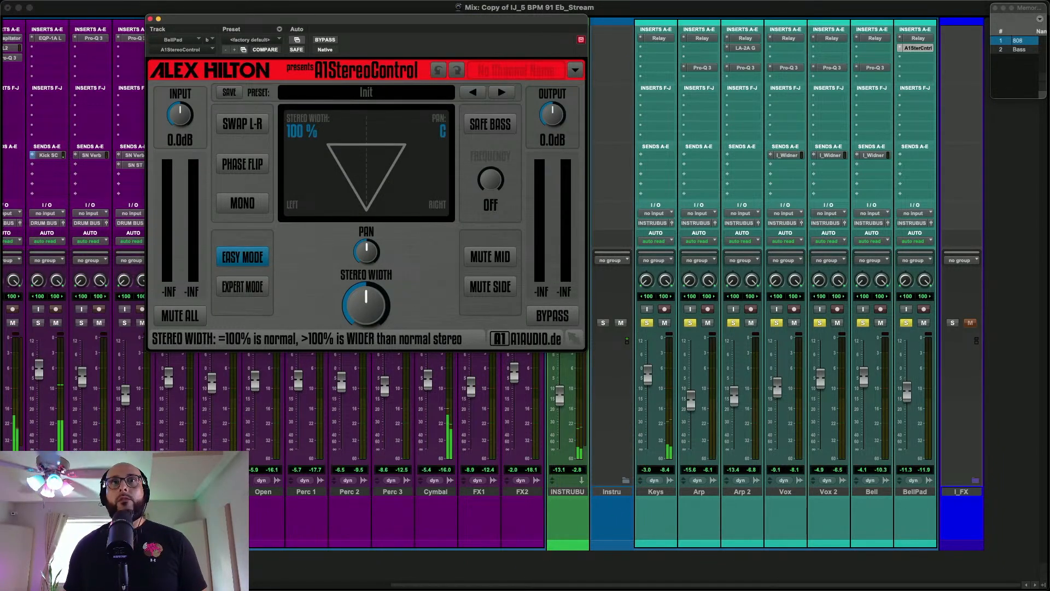
Set the BellPad A1StereoControl's stereo width to 123 %, compare it with bypass, and close the plug-in
mouse_move(369, 310)
left_mouse_down()
mouse_move(369, 297)
mouse_move(366, 310)
left_mouse_up()
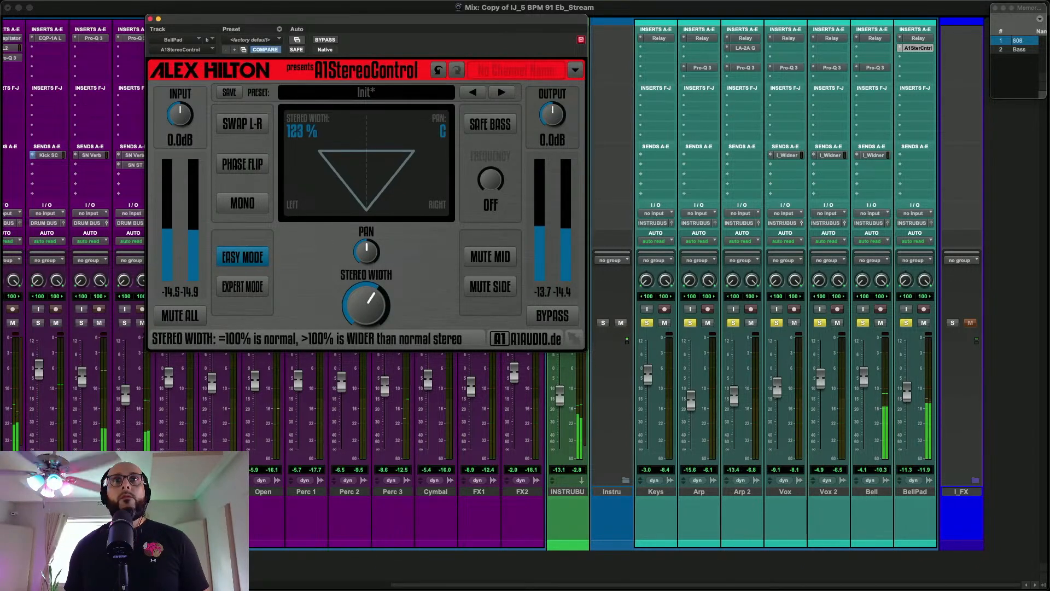
left_click(319, 40)
left_click(319, 40)
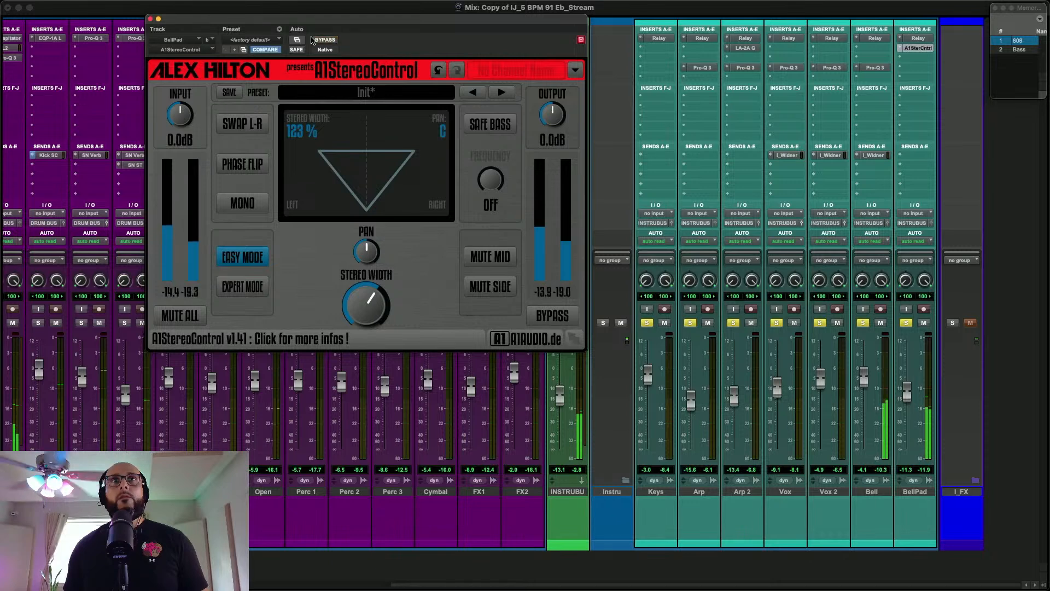
left_click(150, 20)
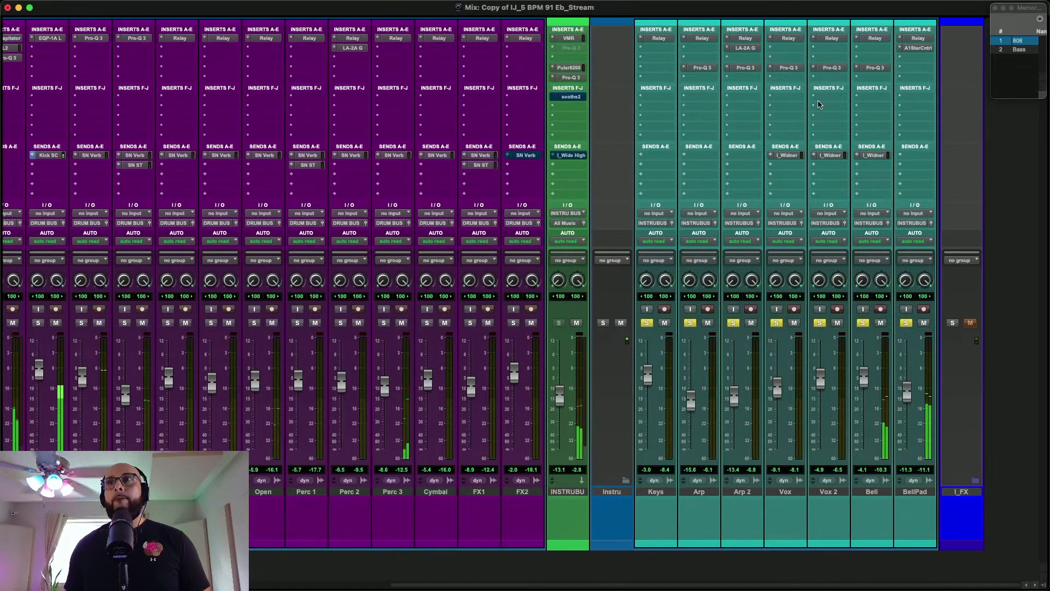
Move BellPad's A1StereoControl to the fourth insert slot and copy Arp 2's LA-2A into the track's second slot
left_click_drag(913, 48, 914, 67)
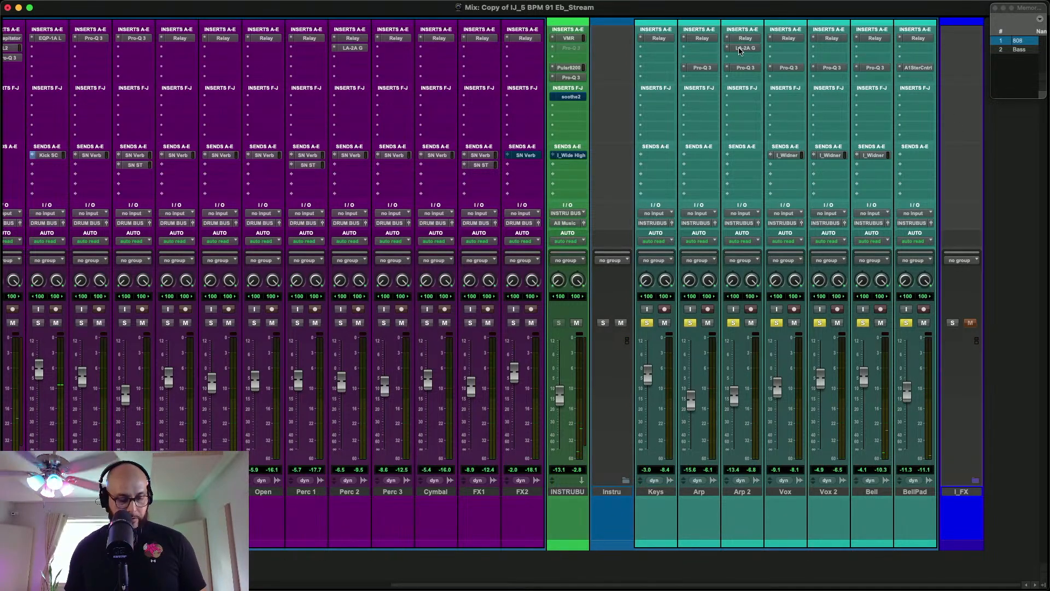
left_click_drag(739, 51, 911, 52)
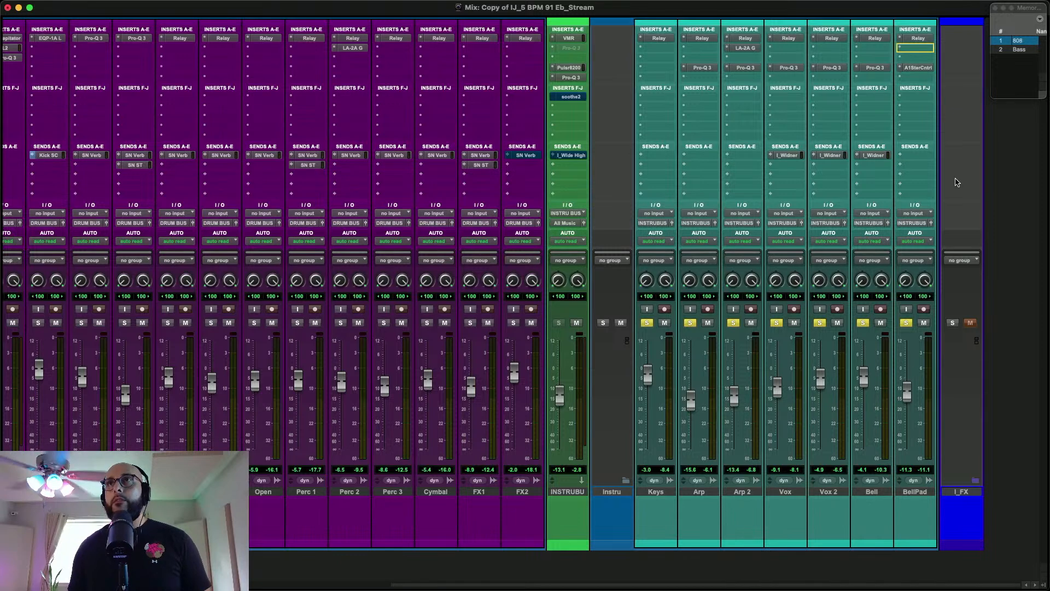
left_click_drag(956, 183, 904, 54)
left_click(918, 49)
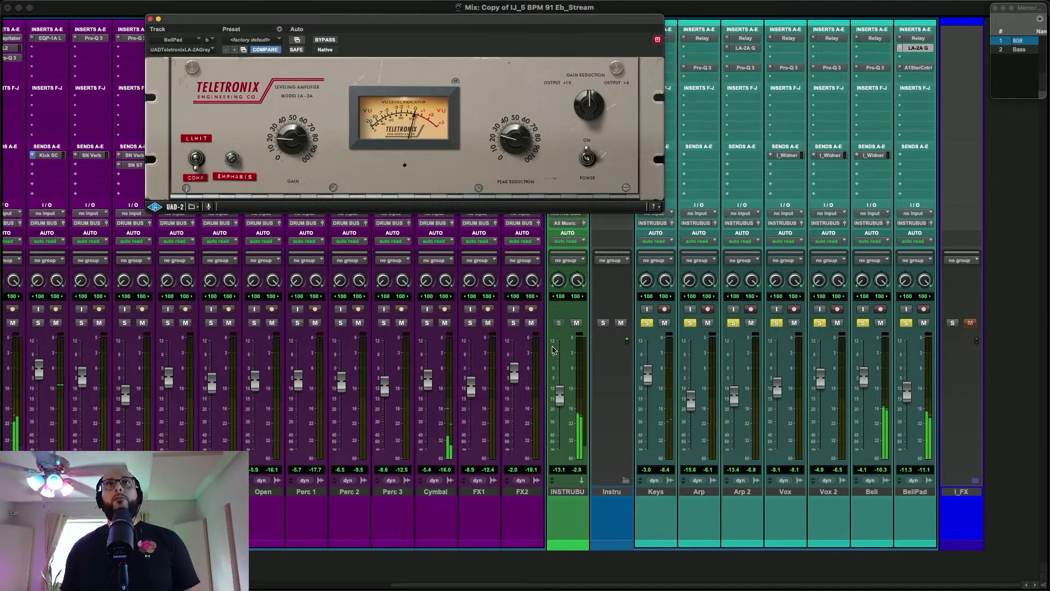
Adjust the BellPad LA-2A's peak reduction, lower the track's fader to -12.1 dB, and compare the compression with bypass
left_click_drag(515, 145, 517, 138)
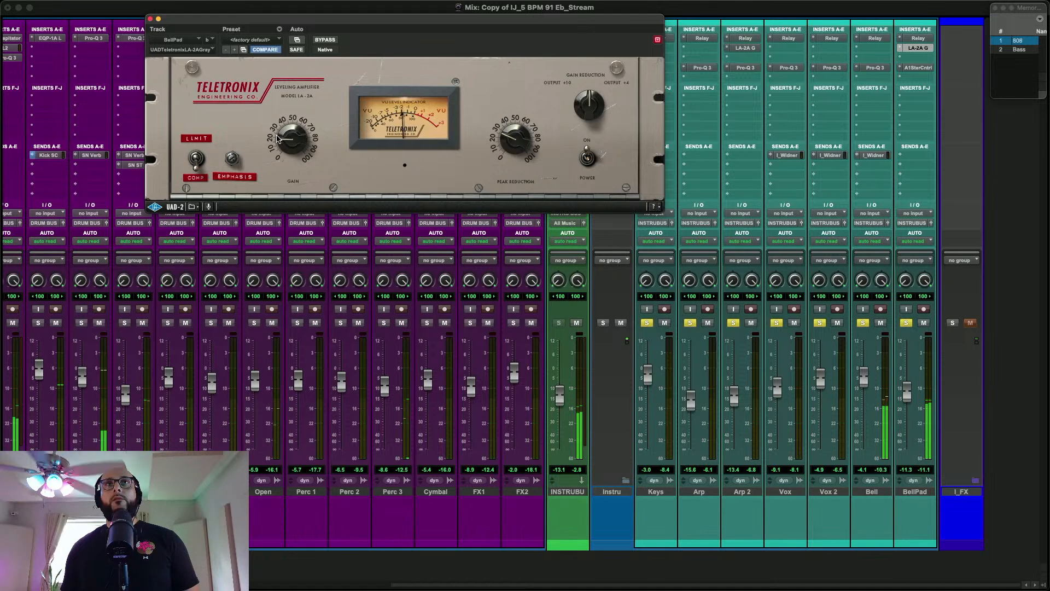
left_click_drag(907, 397, 908, 404)
left_click(590, 148)
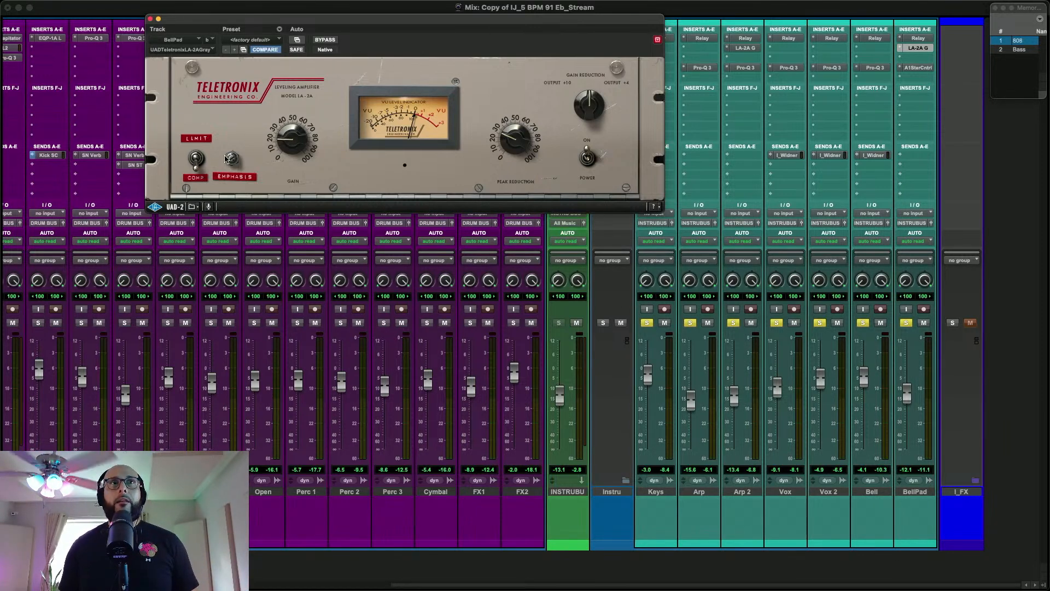
left_click(333, 41)
left_click(333, 40)
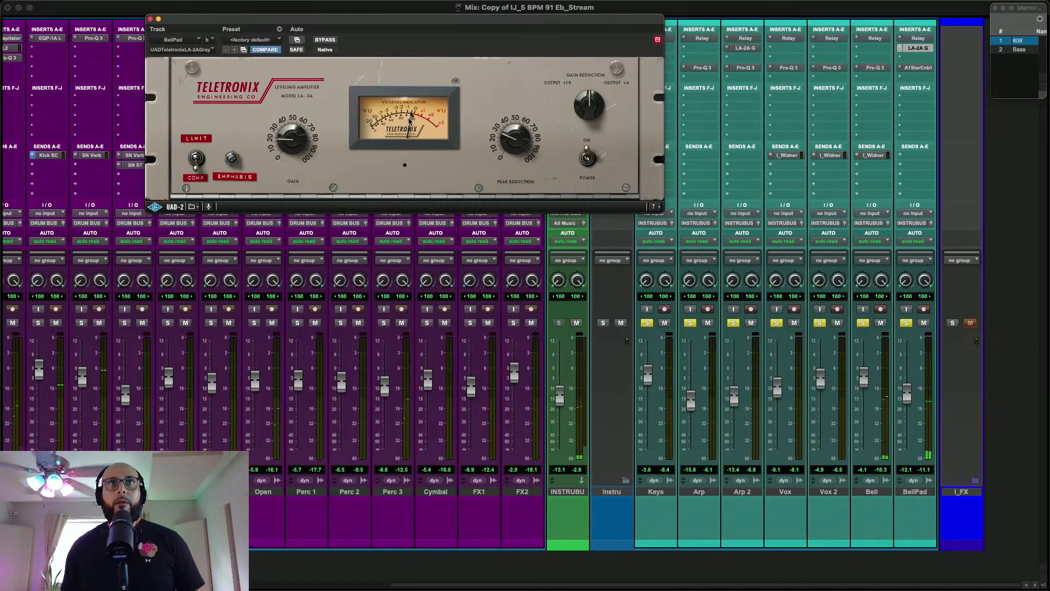
Close BellPad's LA-2A, open the instrument bus's I_Wide High send, and clear the solos on the instrument tracks
left_click(150, 20)
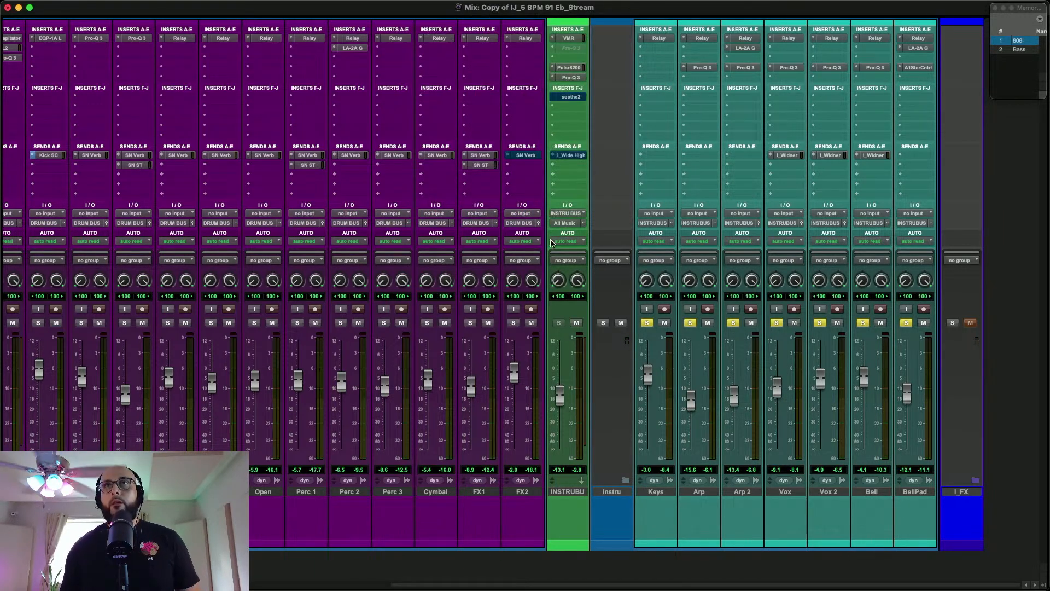
left_click(578, 156)
left_click(581, 158)
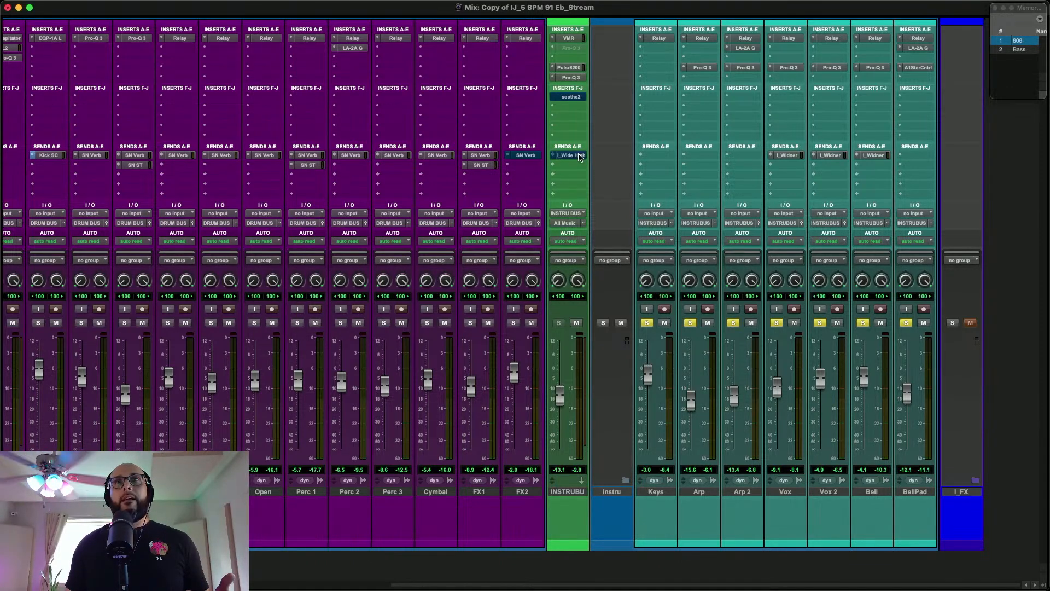
left_click(580, 157)
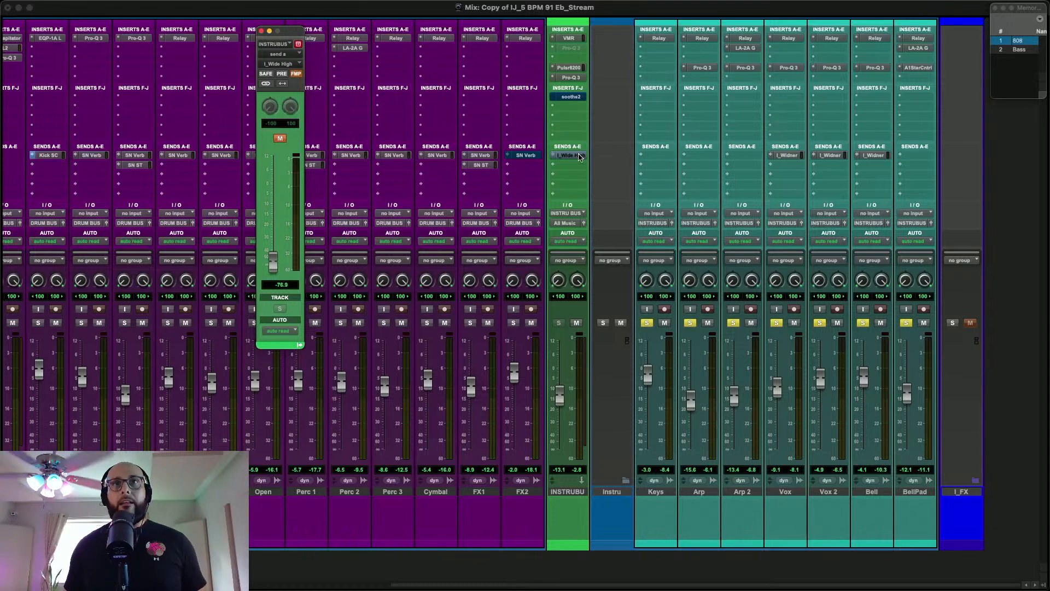
left_click(646, 323, "alt")
Play the full mix, unmute the instrument bus's I_Wide High send, raise it to about -49 dB, and close its window
scroll(583, 313, "left", 10)
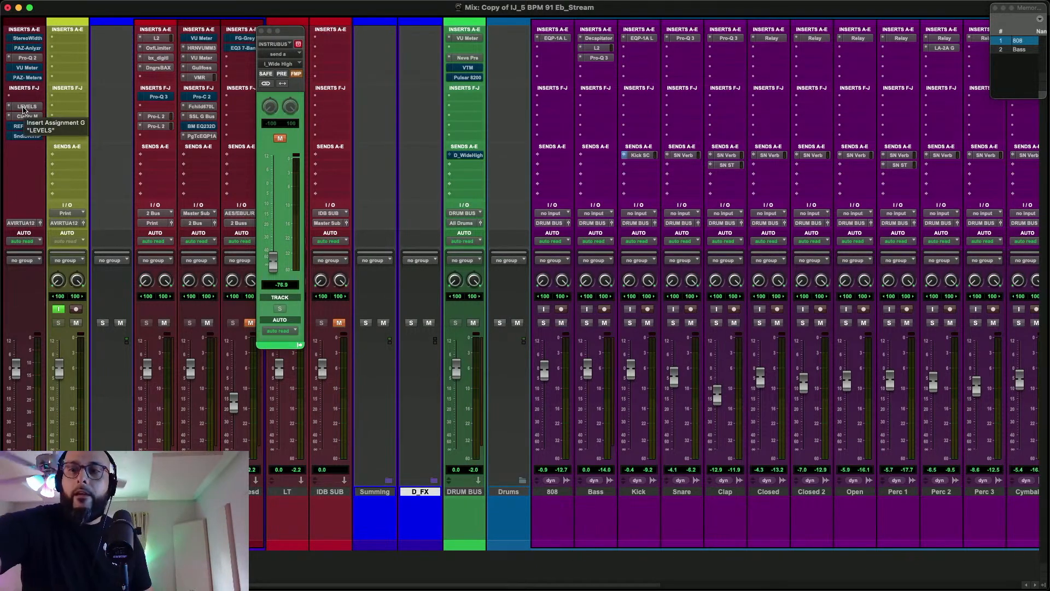
key("space")
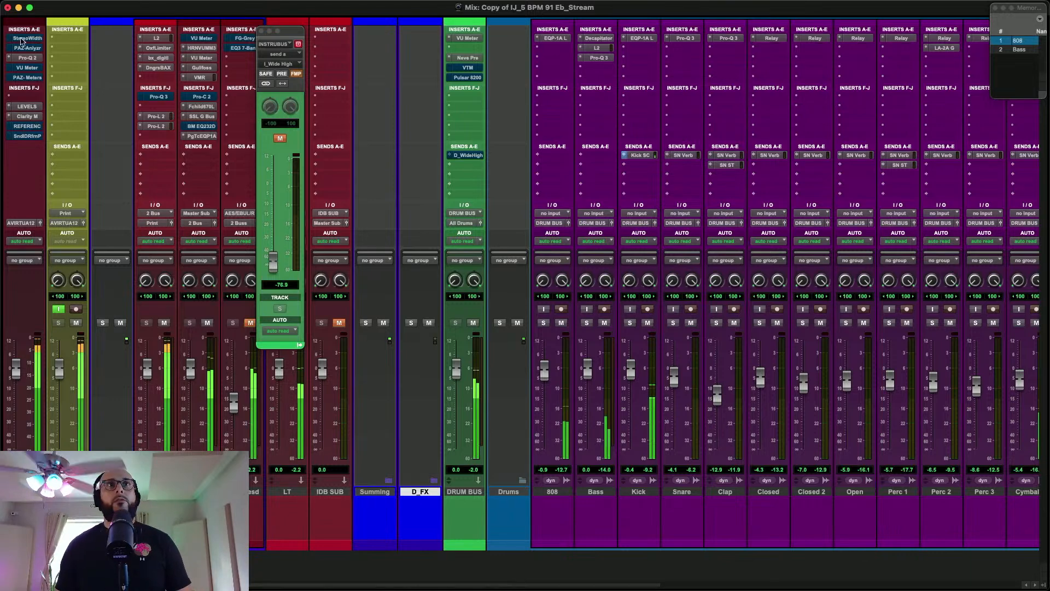
scroll(678, 194, "right", 10)
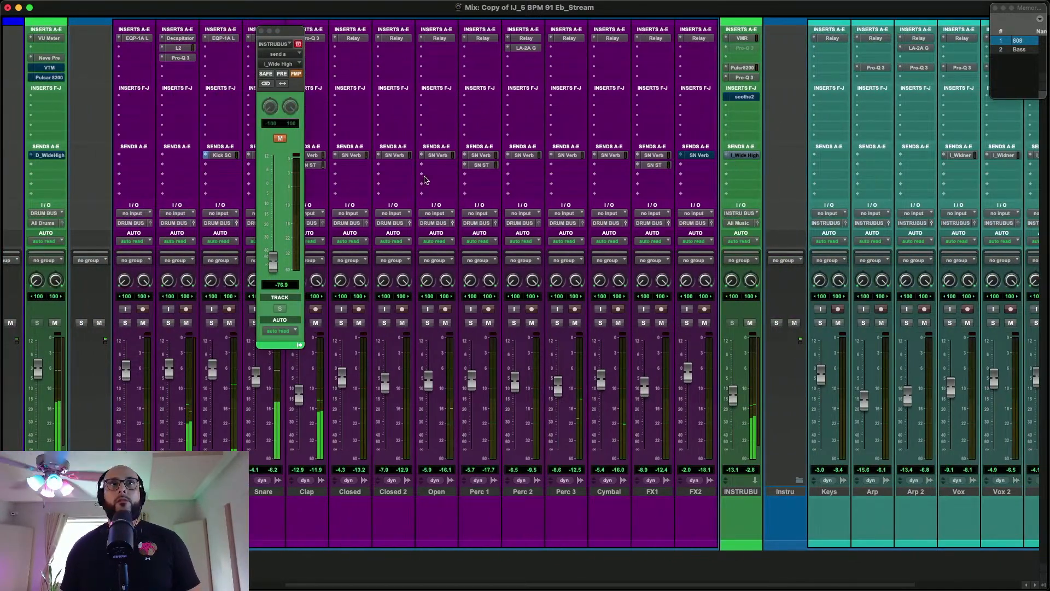
left_click(281, 139)
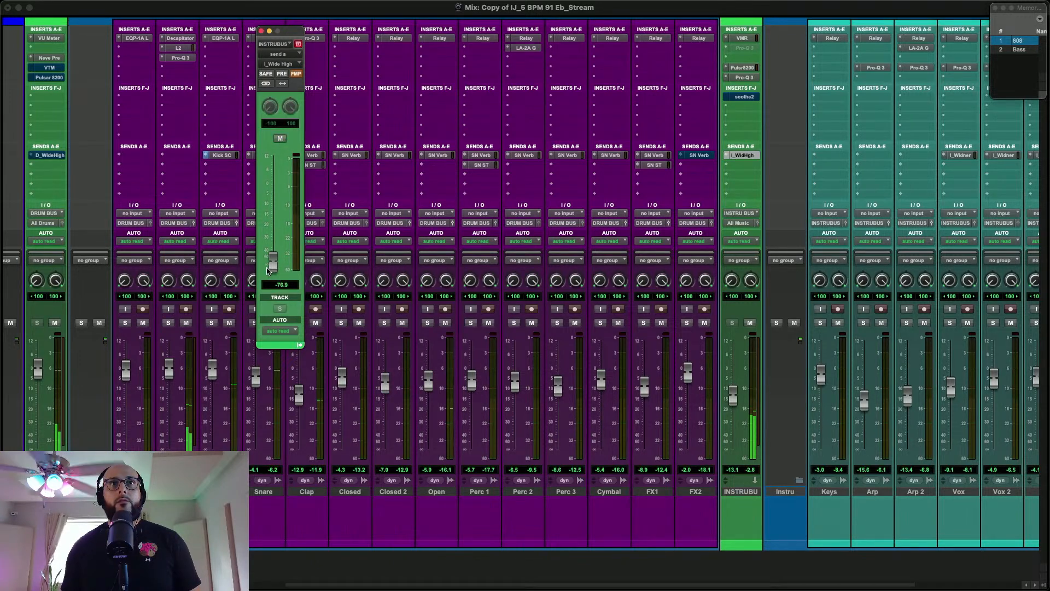
left_click_drag(269, 270, 274, 260)
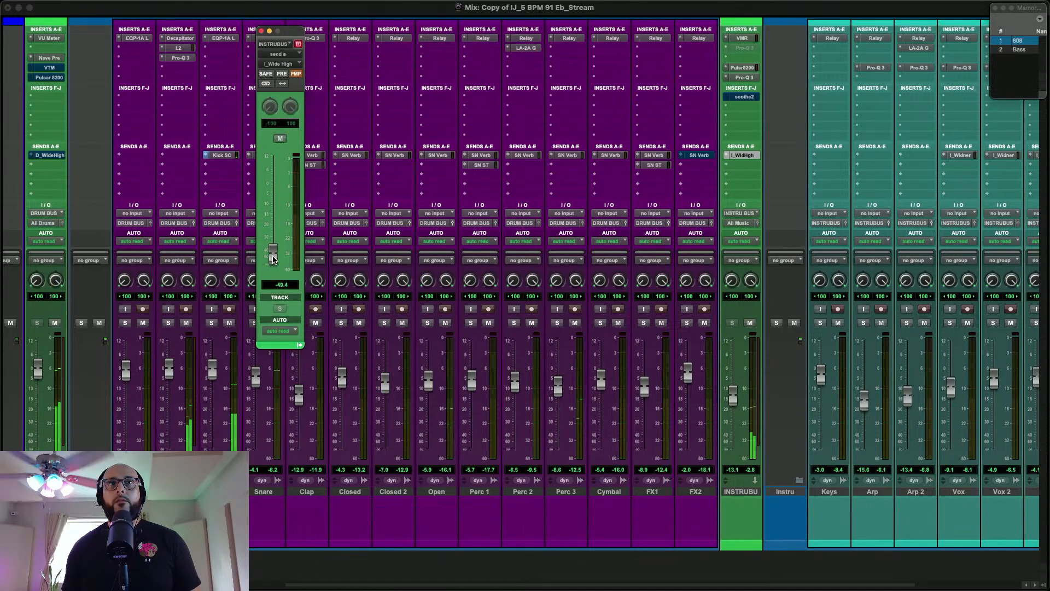
left_click(262, 31)
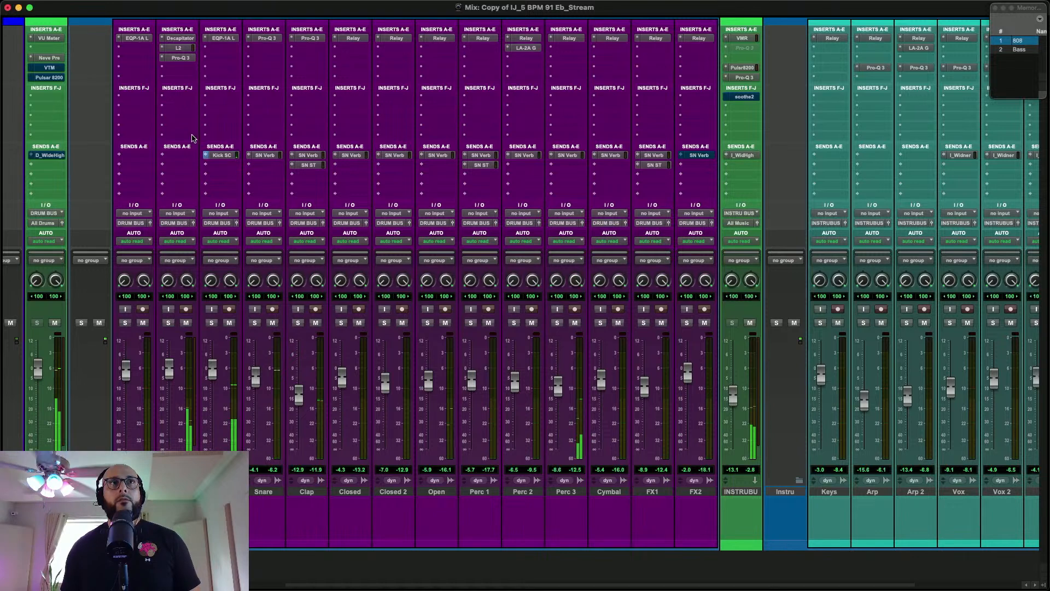
Set the drum bus's D_WideHigh send level to -55.8 dB and close the send window
left_click(49, 155)
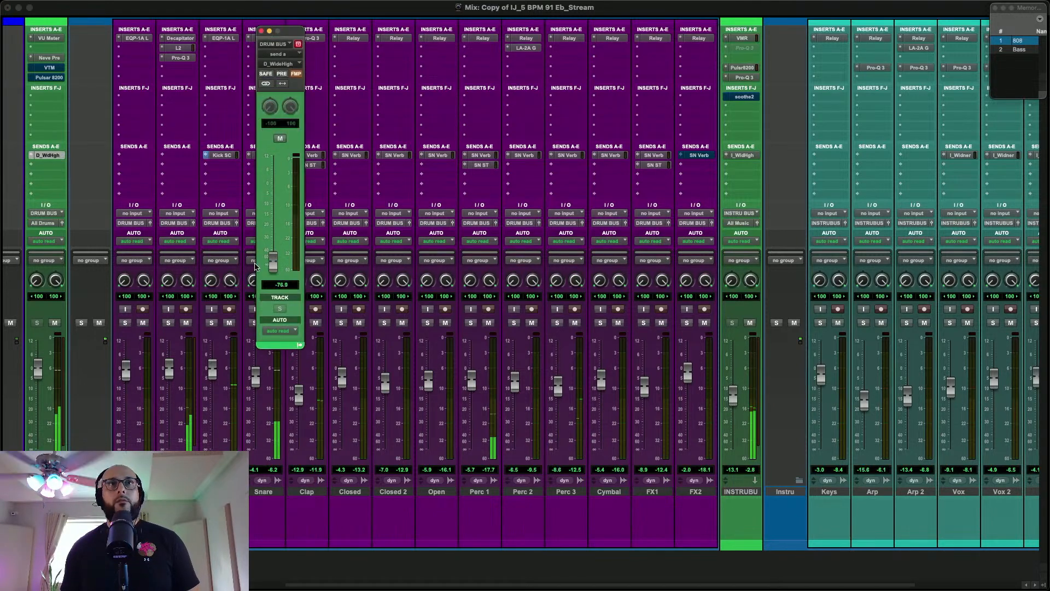
left_click_drag(276, 255, 275, 252)
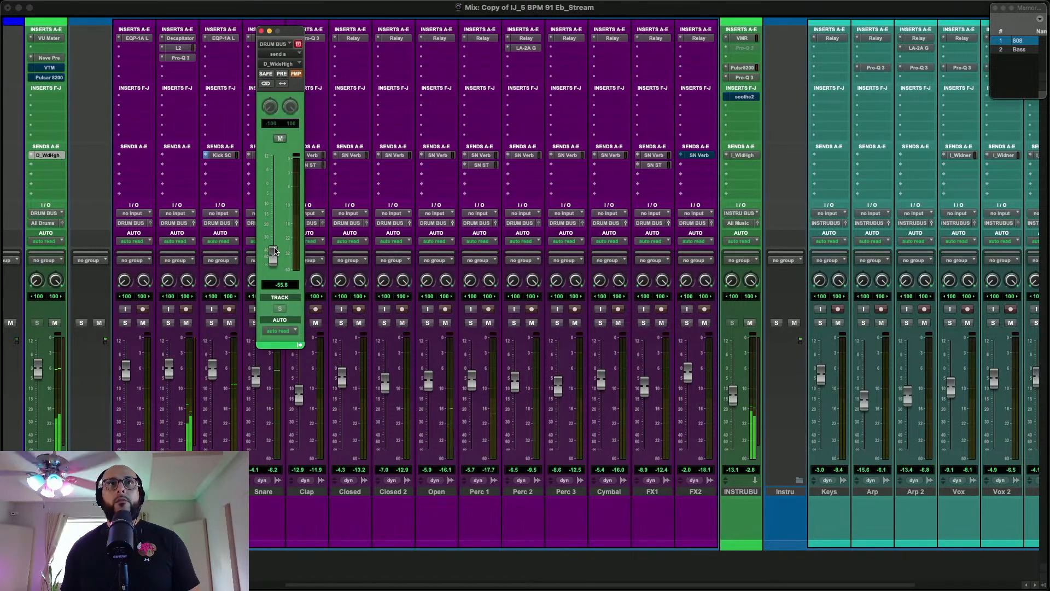
left_click(261, 32)
Switch to the Edit window, solo the Bell track, and audition it from 0:59.025
scroll(604, 189, "right", 3)
scroll(604, 189, "right", 8)
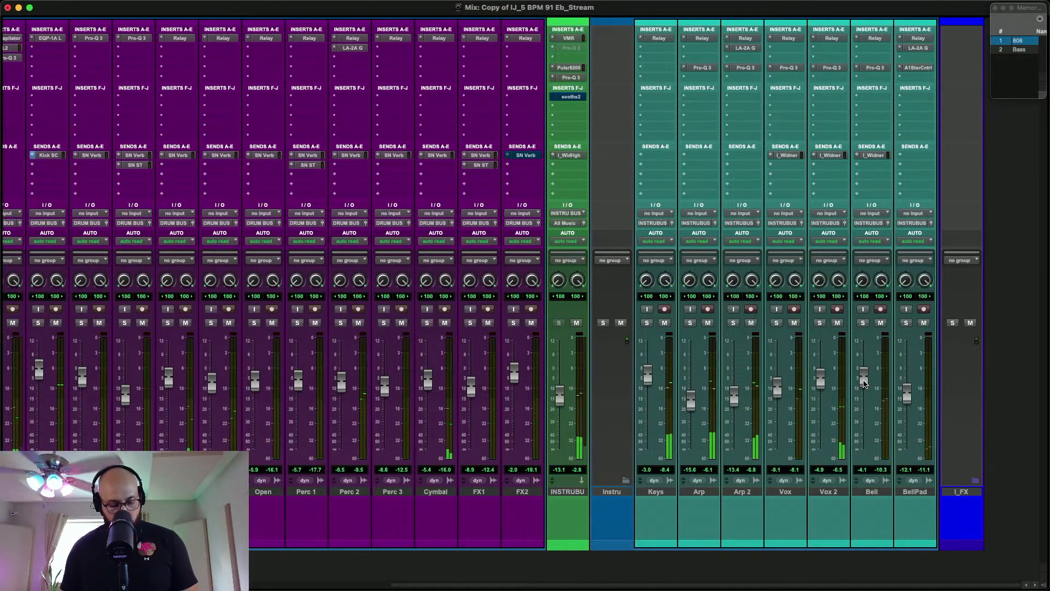
key("super+equal")
left_click(539, 364)
left_click(59, 359)
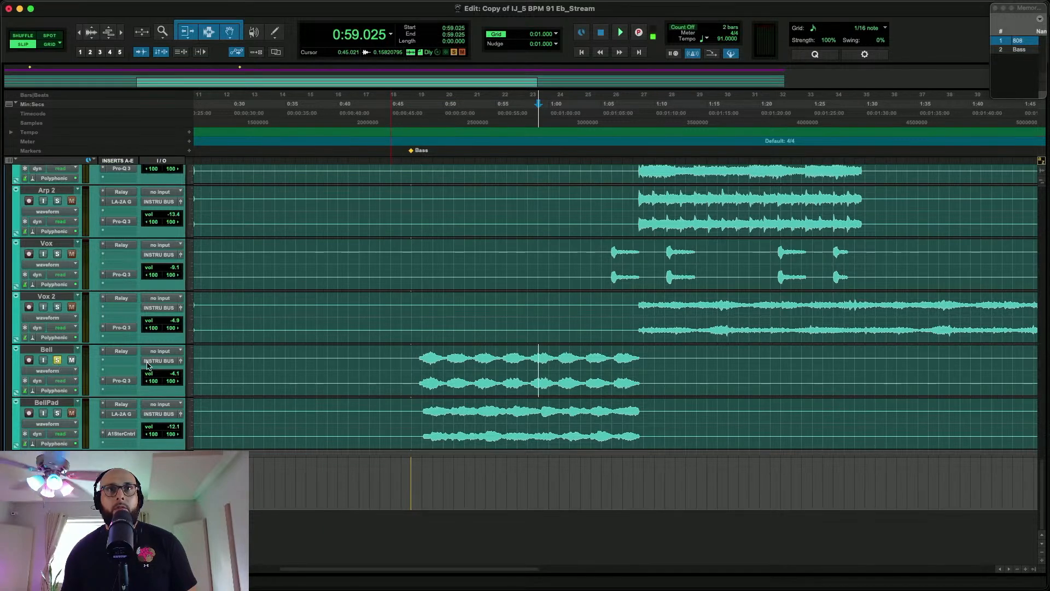
key("space")
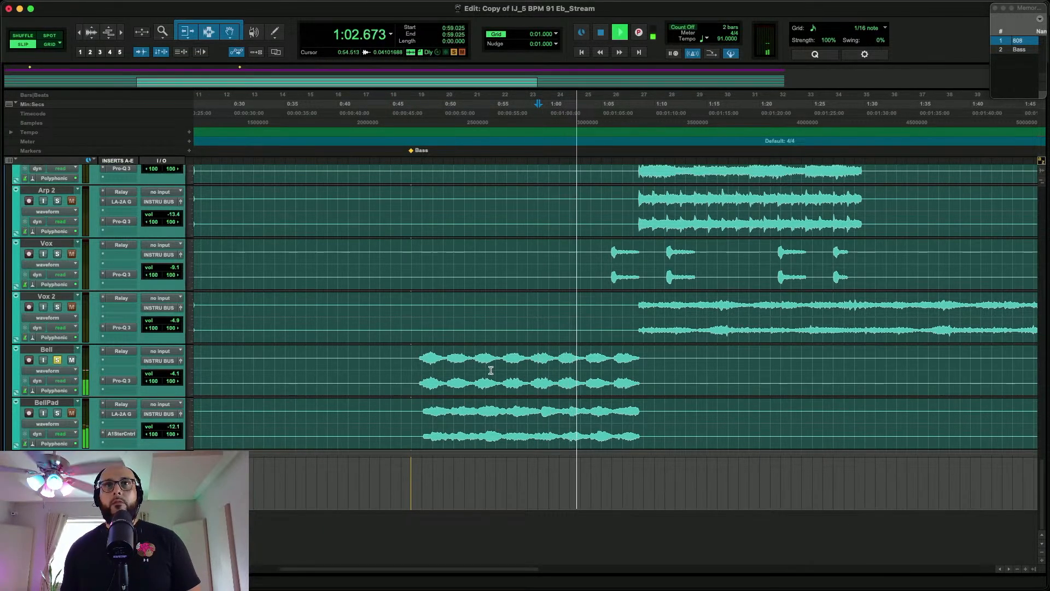
key("space")
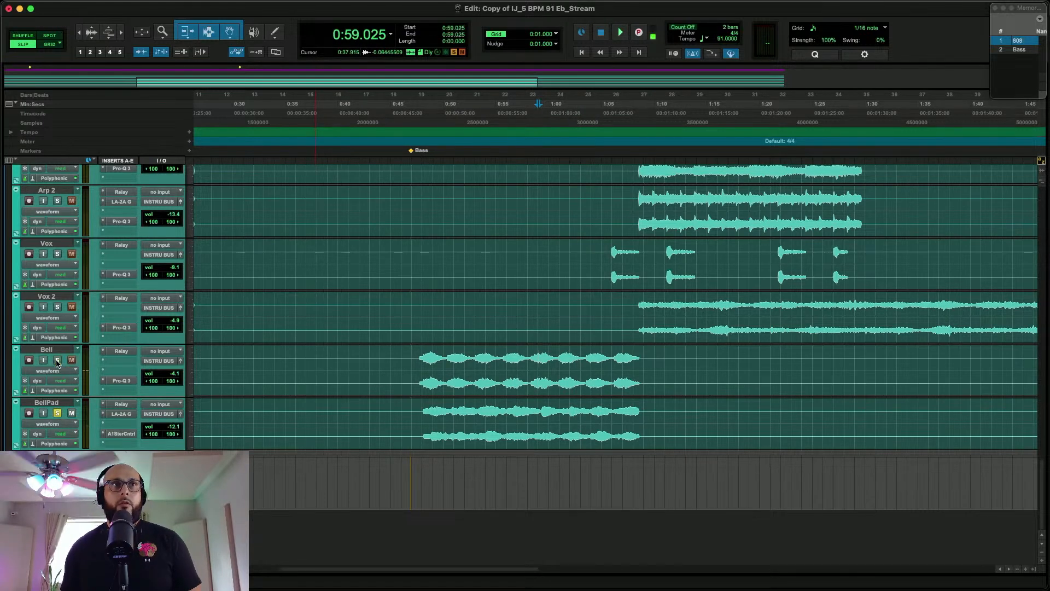
Play the soloed BellPad track from 0:55.395 and compare it with the full mix by toggling its solo in the Mix window
left_click(500, 405)
key("space")
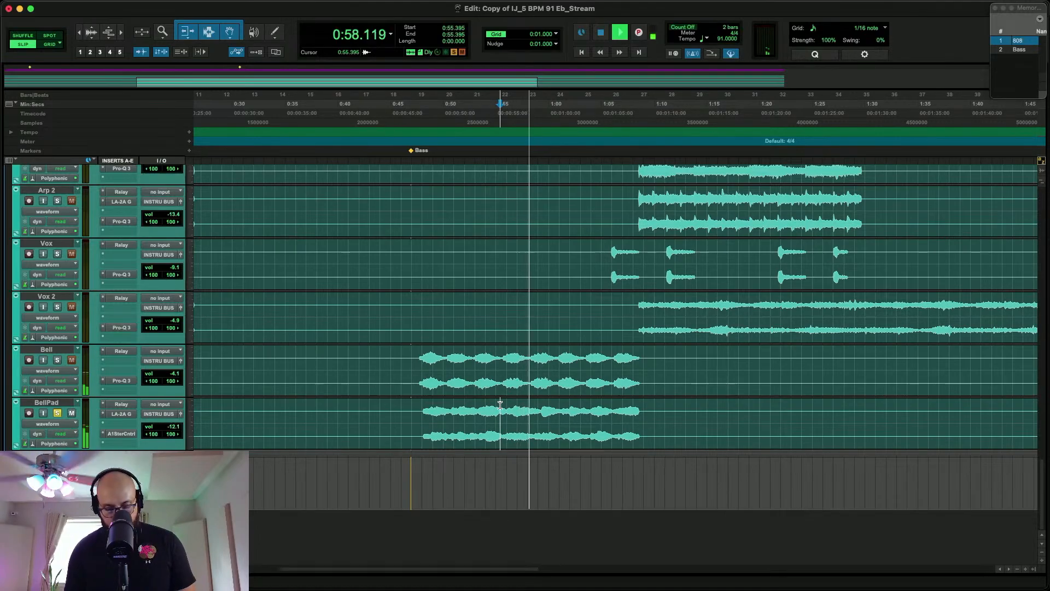
key("super+equal")
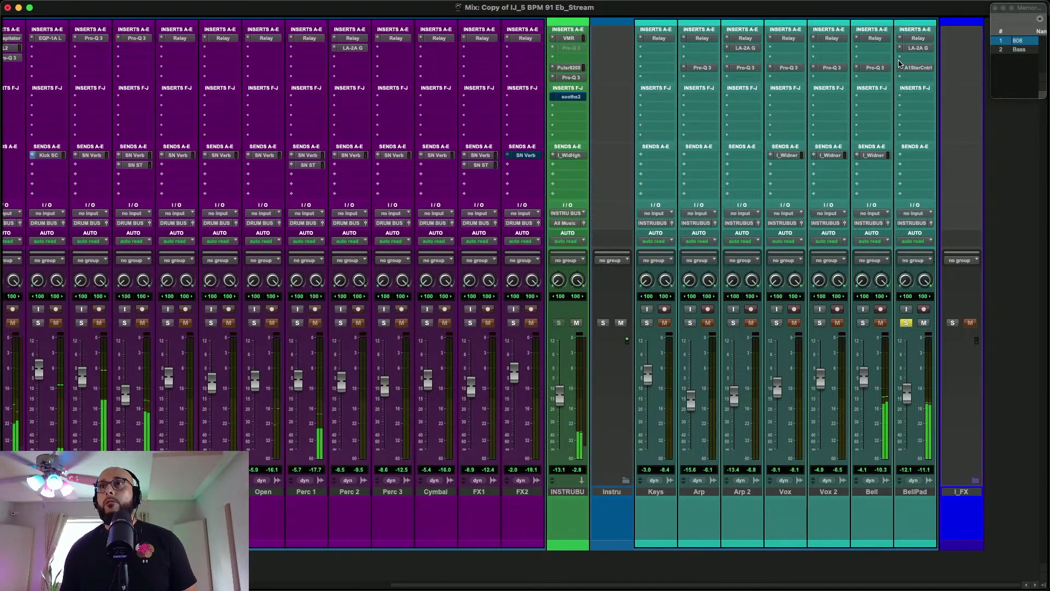
left_click(907, 324)
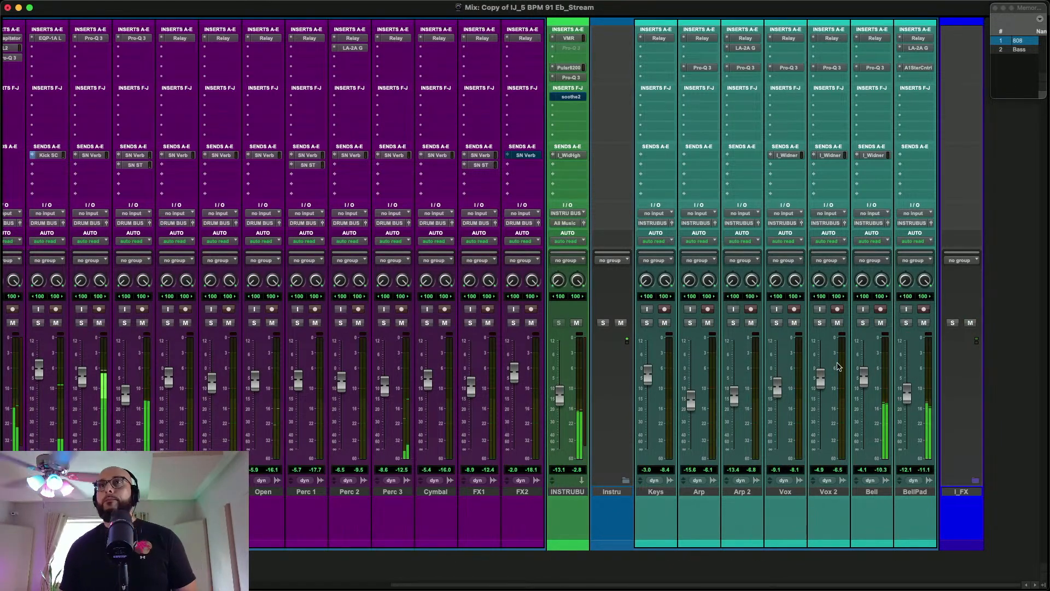
left_click(907, 324)
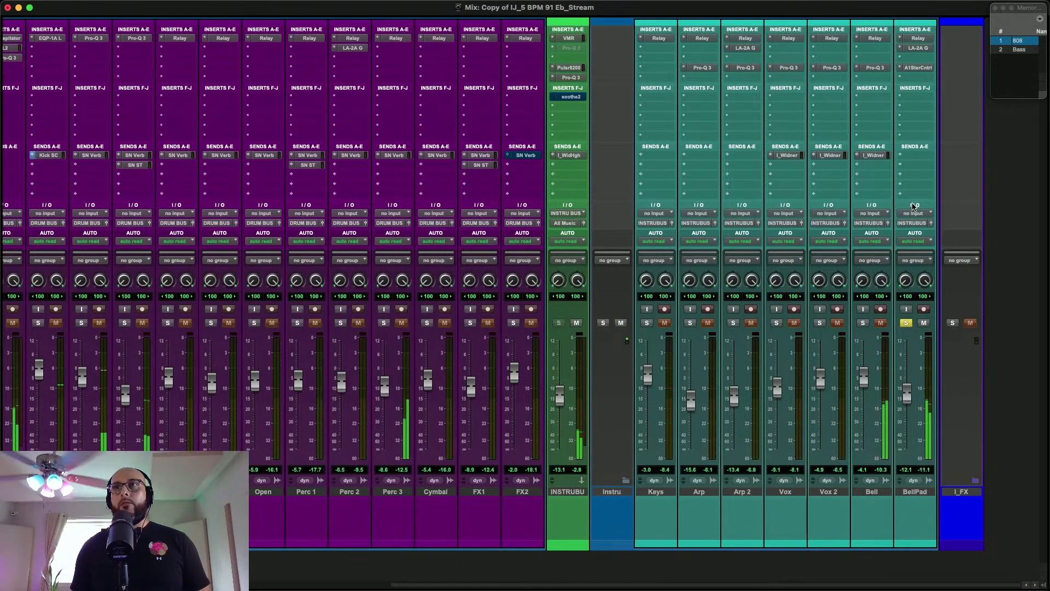
Insert Pro-Q 3 in BellPad's fifth slot, add a -1.42 dB bell cut at about 2627 Hz, and compare it with bypass
left_click(910, 77)
left_click(918, 48)
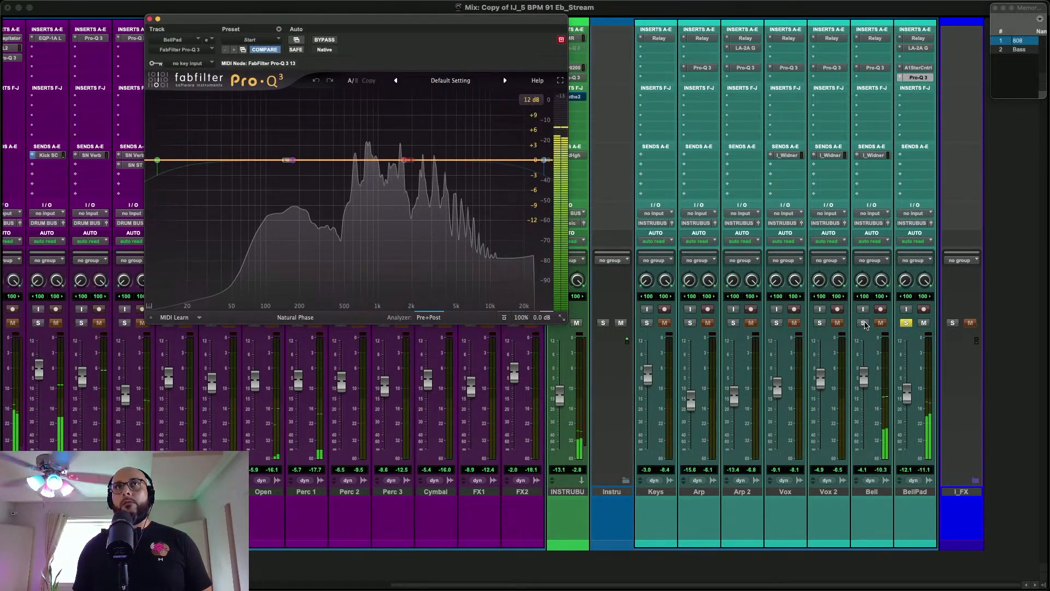
mouse_move(403, 161)
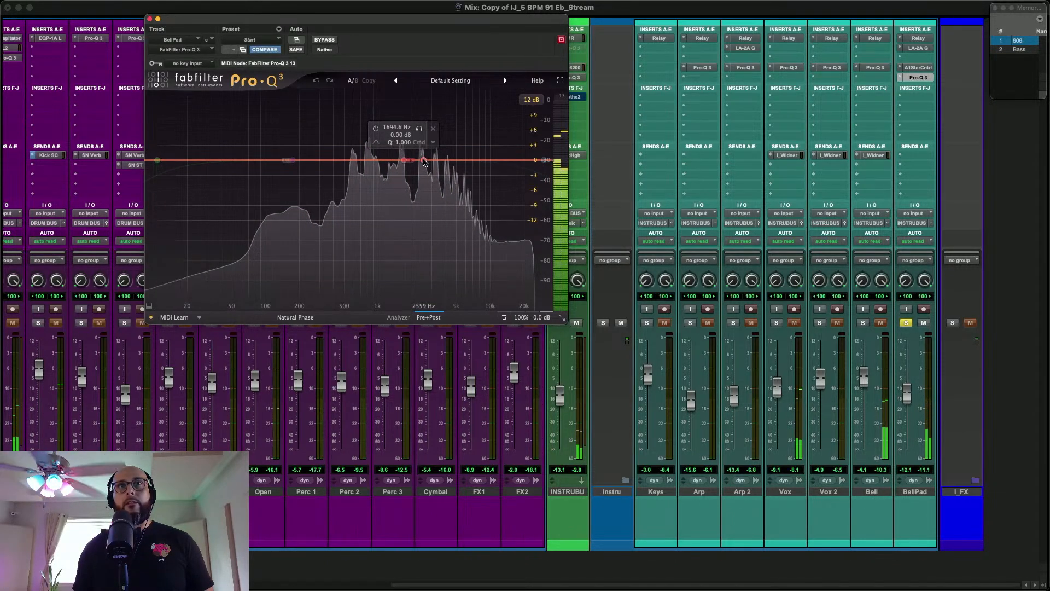
left_click(424, 162)
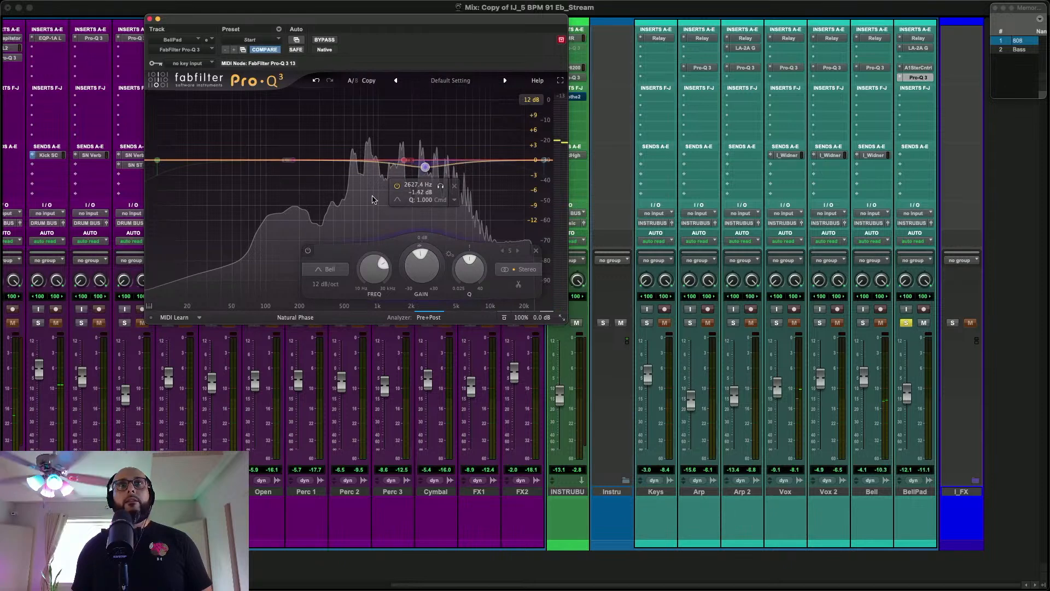
left_click(308, 251)
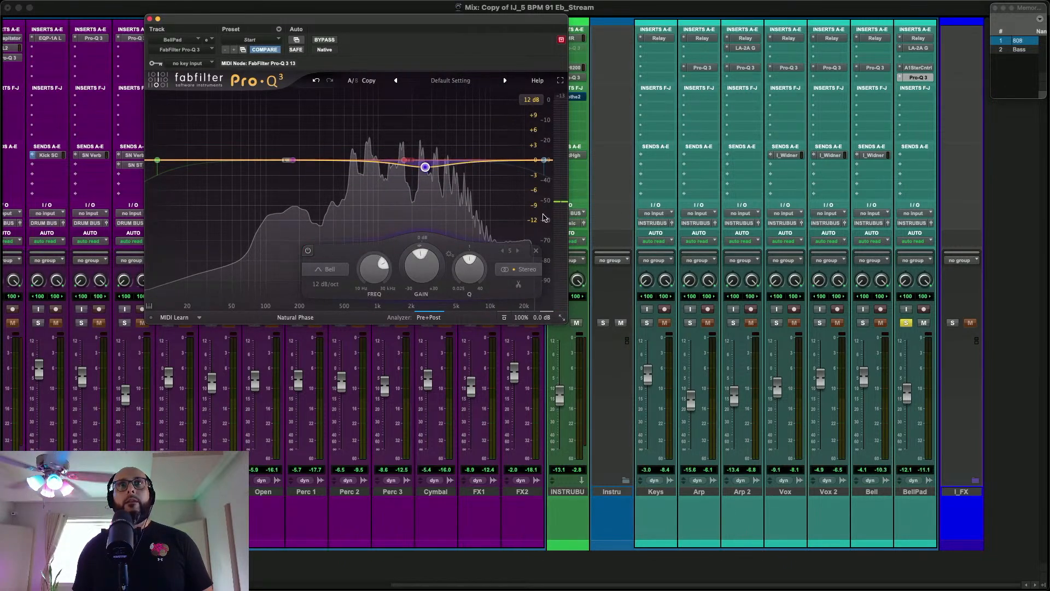
Solo Bell alongside BellPad, give BellPad's 2.6 kHz EQ band a dynamic gain reduction, close Pro-Q 3, and clear the solos
left_click(862, 323)
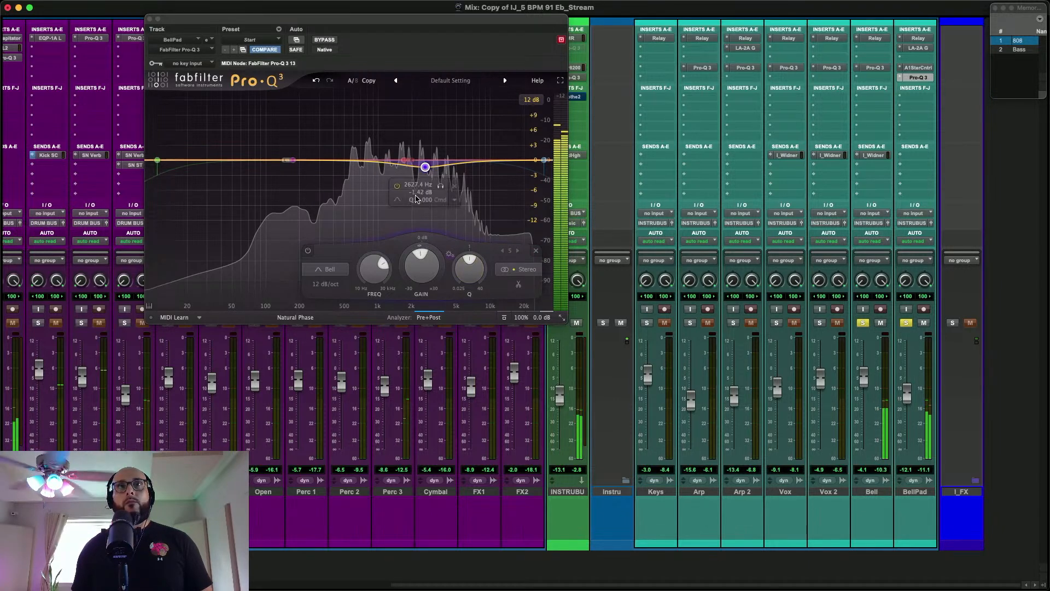
mouse_move(404, 273)
left_mouse_down()
mouse_move(403, 297)
mouse_move(418, 264)
left_mouse_up()
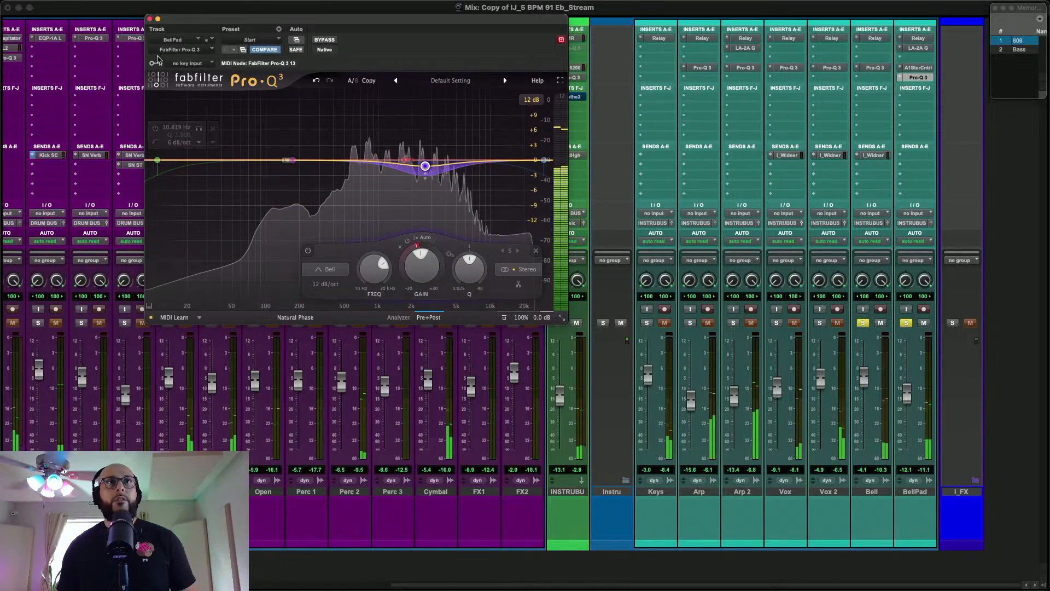
left_click(150, 18)
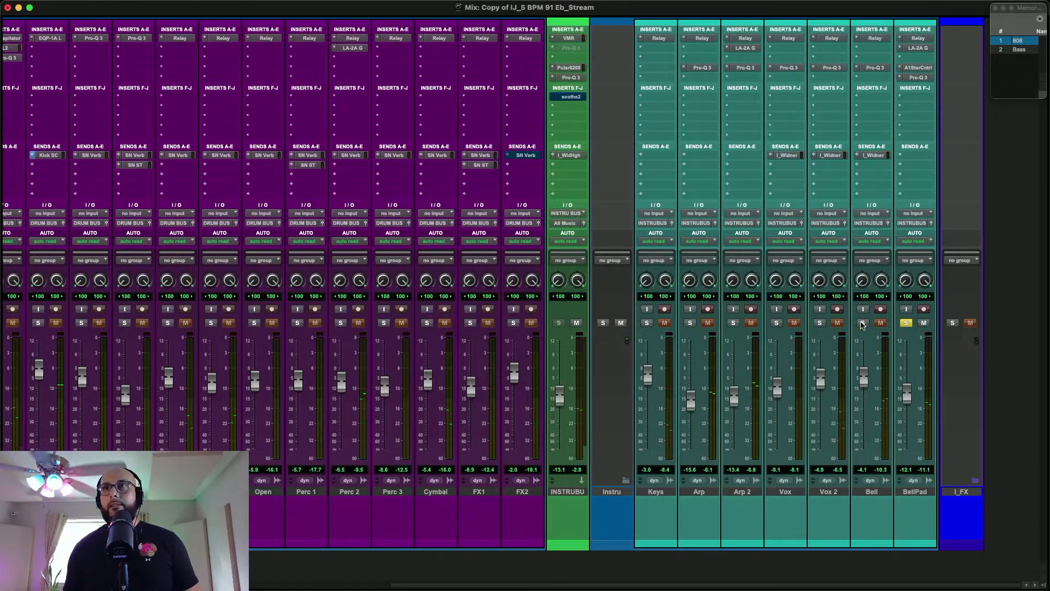
left_click(906, 323)
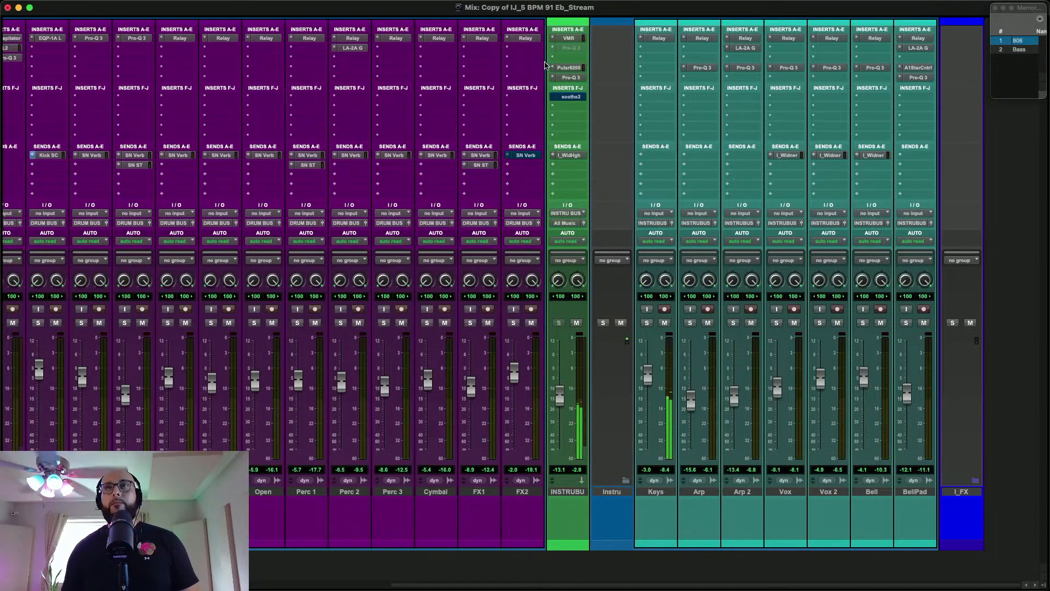
Open LEVELS on the Master track, examine its LUFS loudness view, and move the window clear of the master channels
scroll(545, 60, "left", 10)
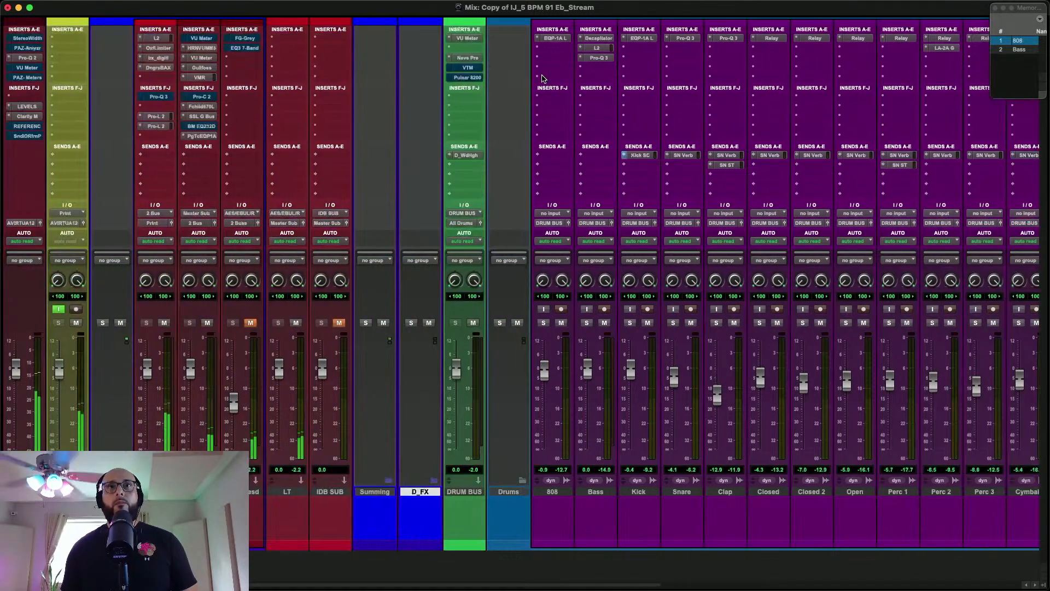
left_click(24, 107)
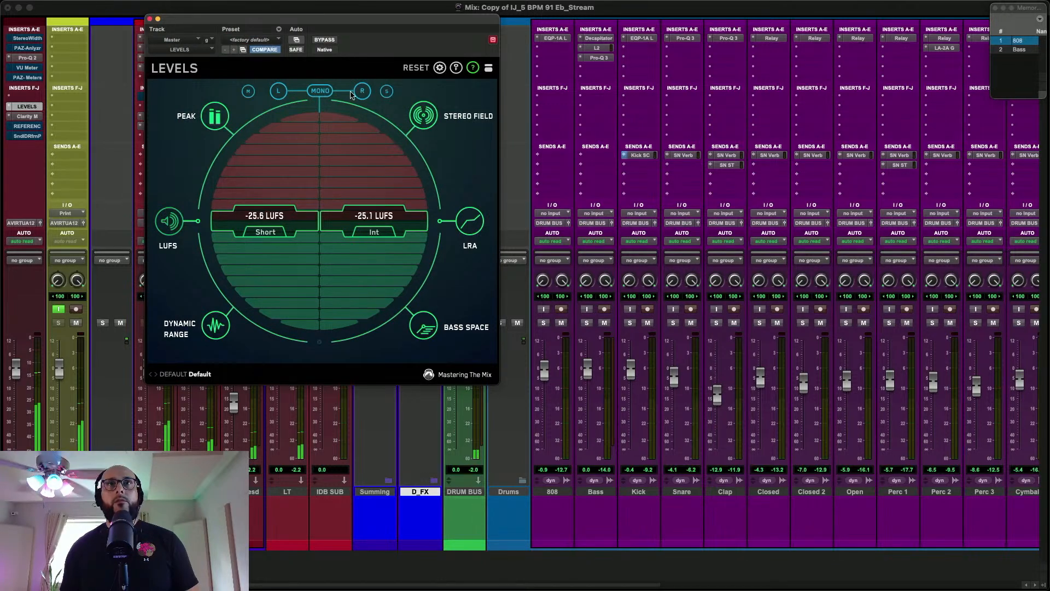
left_click(171, 222)
left_click_drag(417, 23, 869, 56)
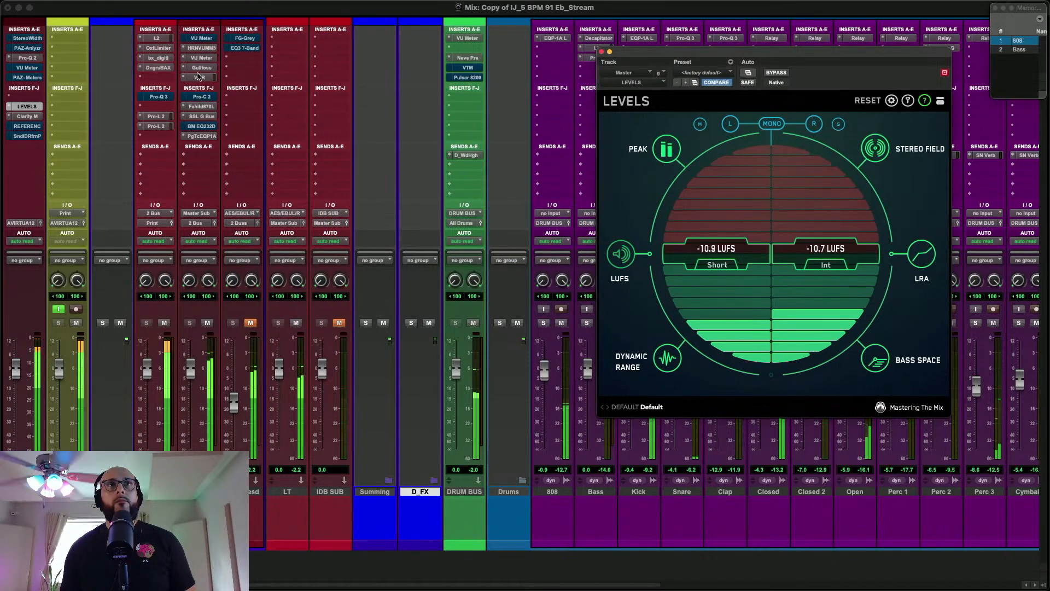
Open the Master Sub's Pro-C 2 compressor, inspect its settings, and close it
left_click(196, 96)
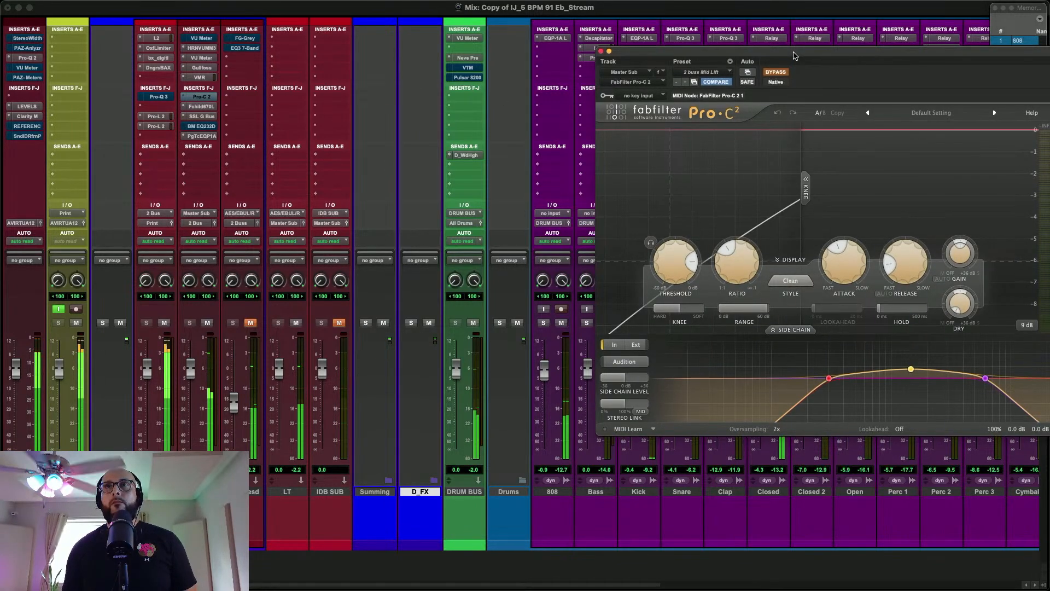
left_click_drag(684, 52, 268, 60)
left_click(185, 60)
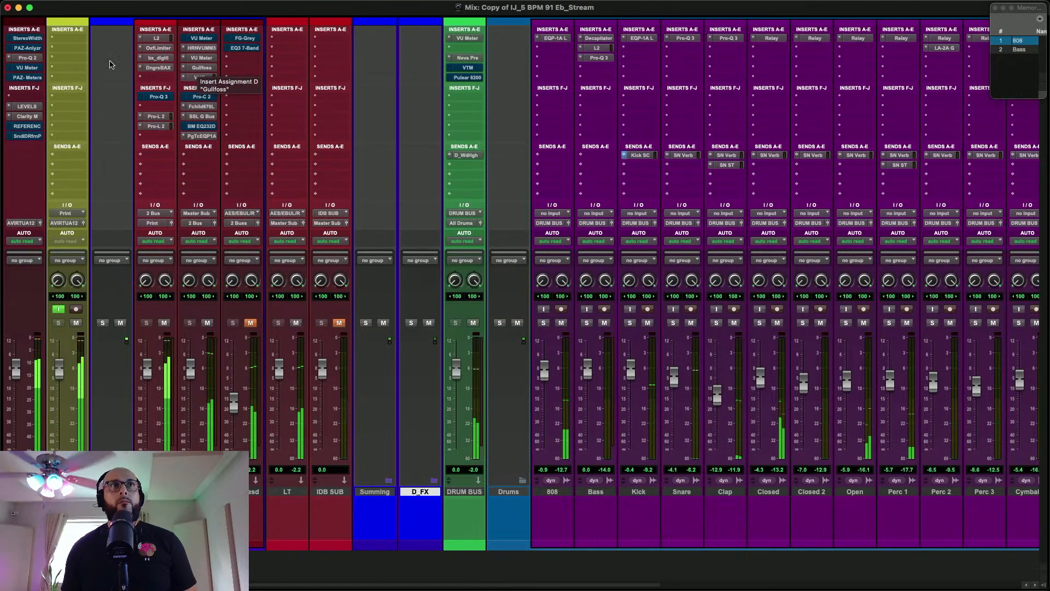
Check the Master's loudness in LEVELS, examine the mix spectrum in Pro-Q 2, and close both plug-ins
left_click(21, 107)
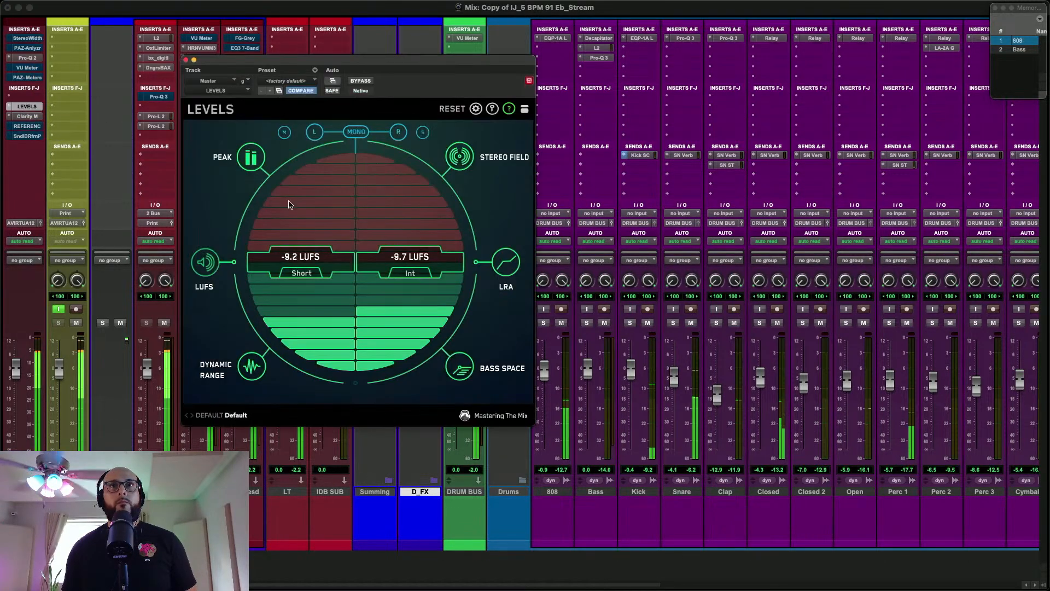
left_click(186, 61)
left_click(28, 57)
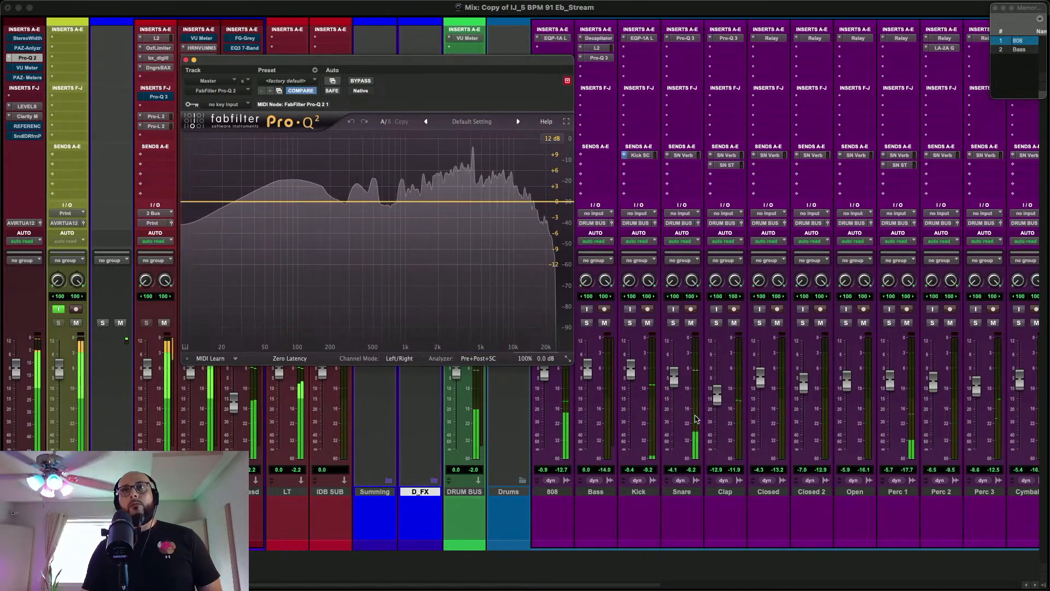
left_click(186, 59)
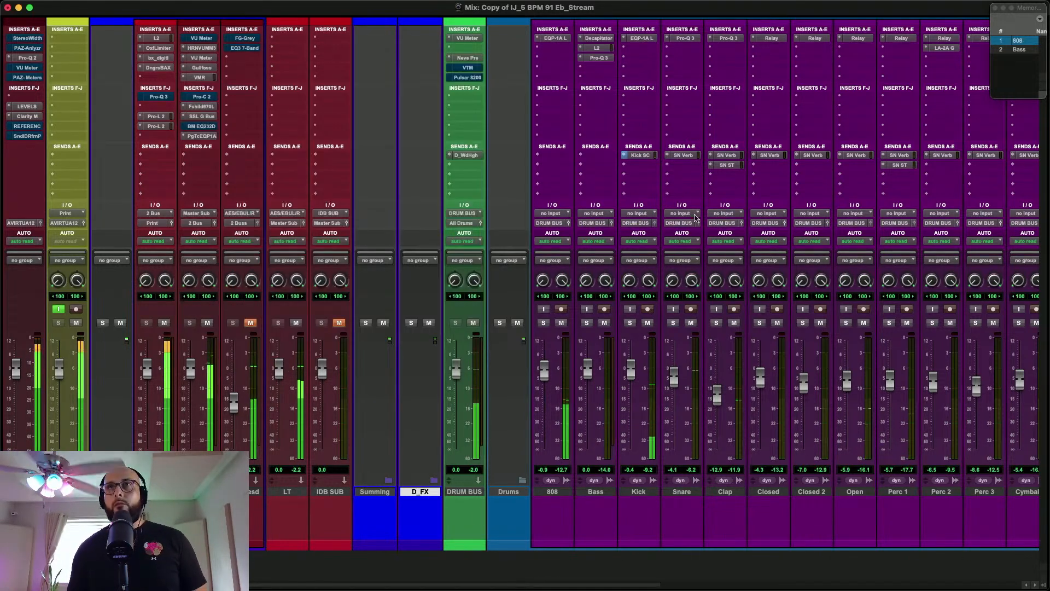
Check the Clap track's Pro-Q 3, lower the Clap fader to -13.4 dB, and close the EQ
left_click(728, 38)
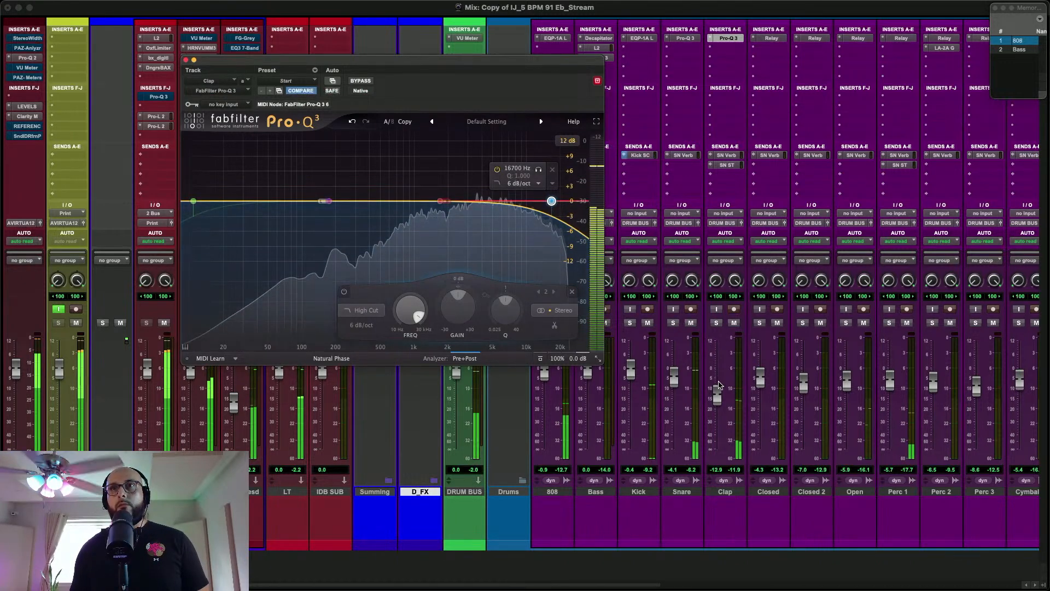
left_click_drag(712, 405, 712, 407)
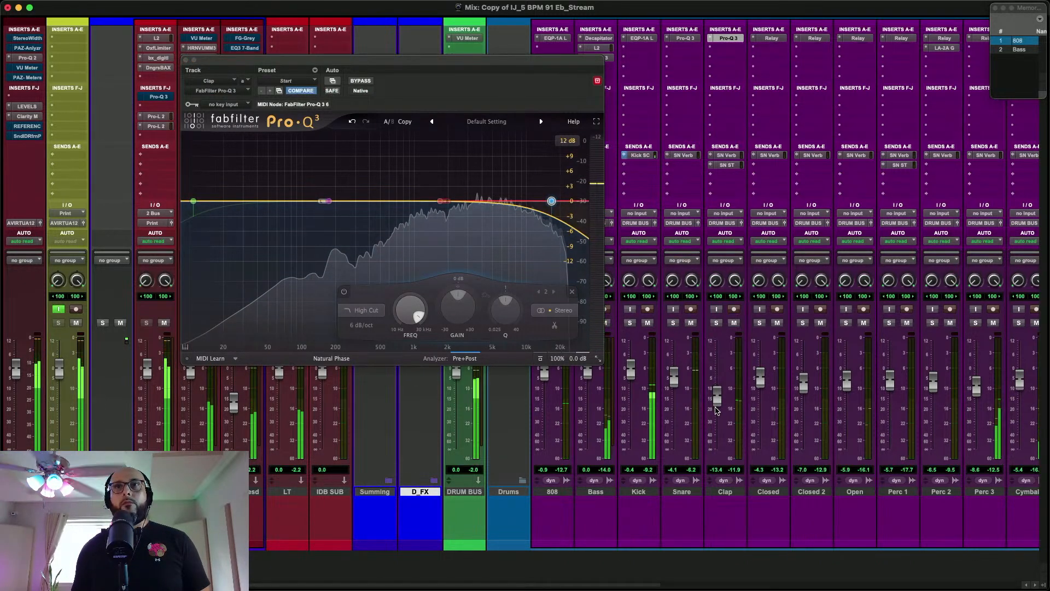
left_click(186, 59)
Inspect BellPad's LA-2A compressor and Pro-Q 3 during playback, and close the plug-in window
scroll(765, 168, "right", 5)
scroll(764, 168, "right", 10)
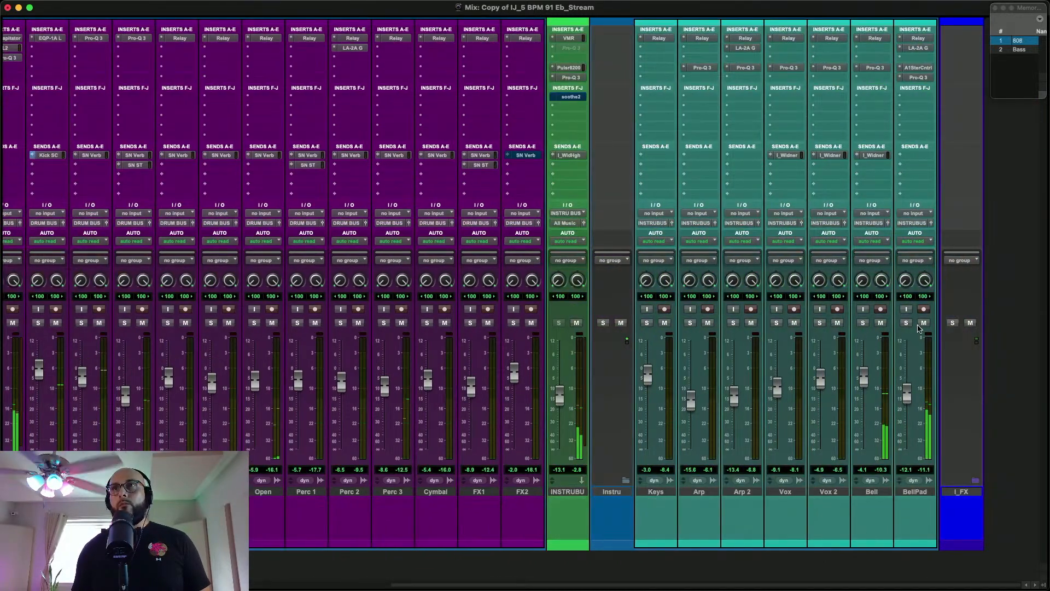
left_click(918, 48)
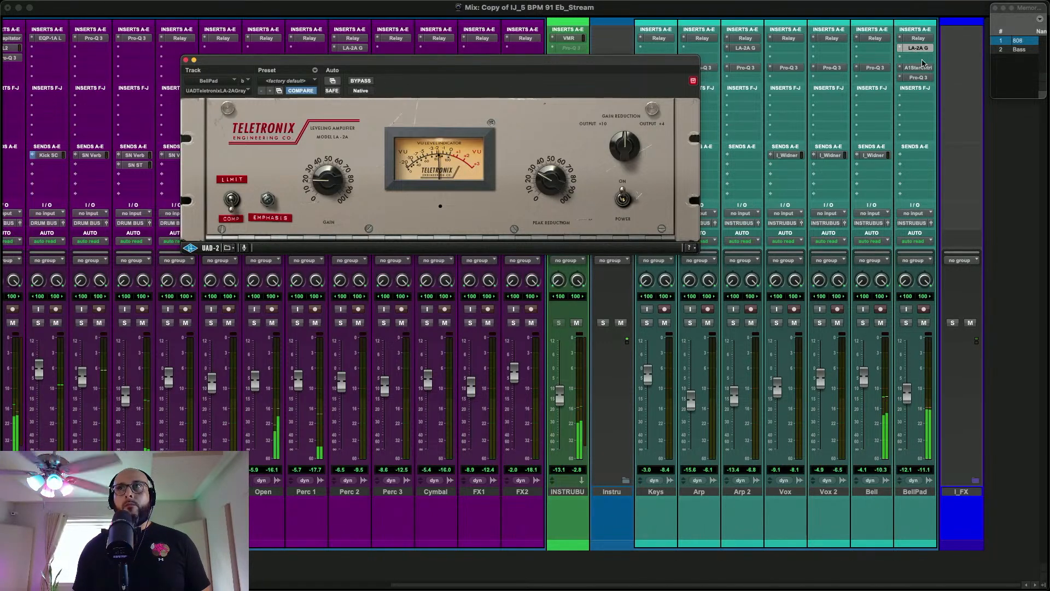
left_click(923, 79)
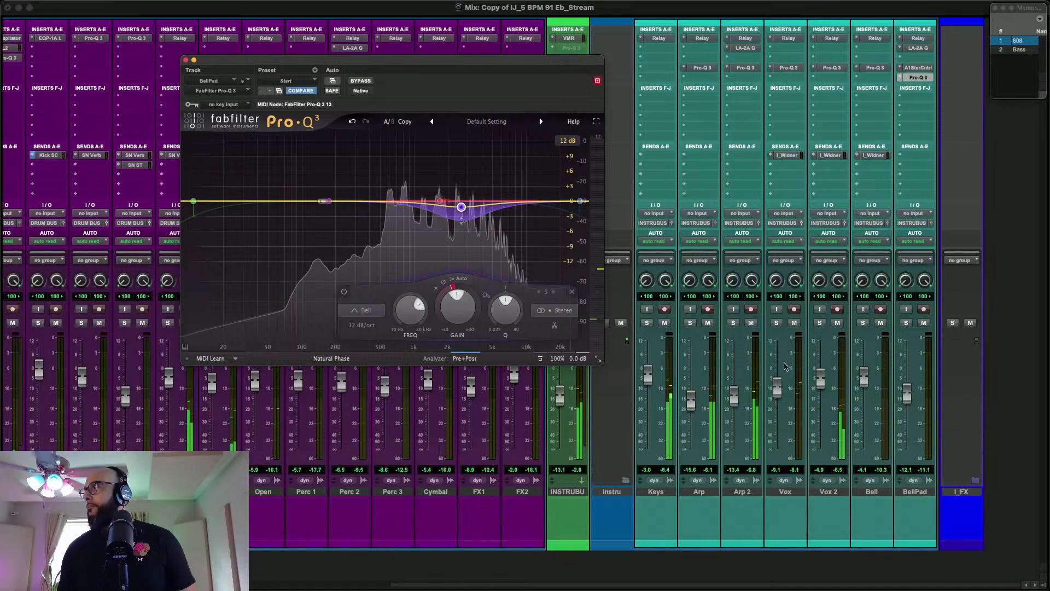
left_click(185, 60)
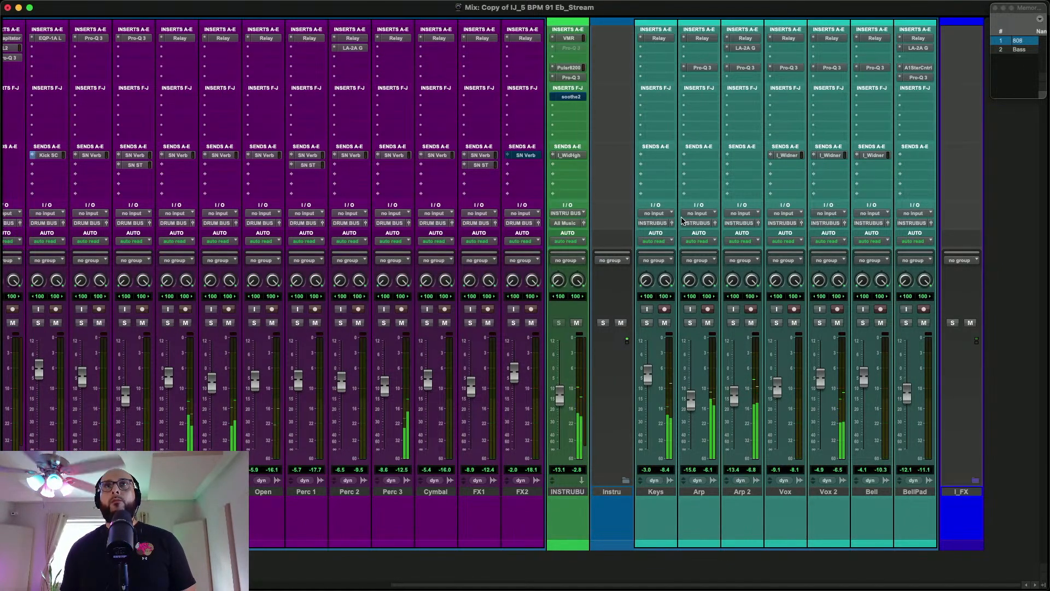
Copy BellPad's LA-2A compressor to the Bell track's second insert and bypass the copy
scroll(683, 220, "left", 10)
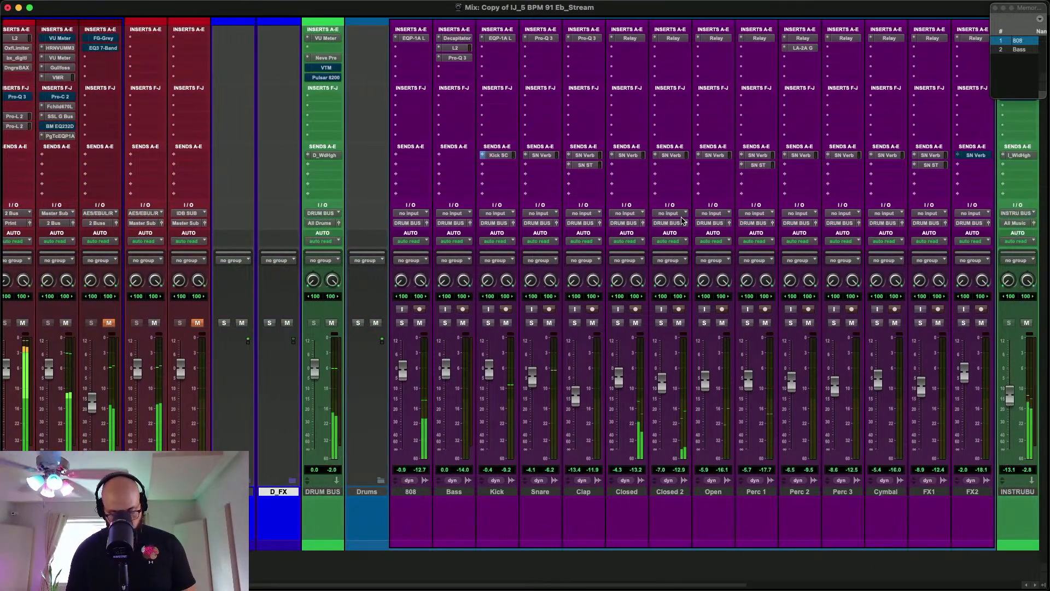
key("super+equal")
scroll(682, 221, "right", 15)
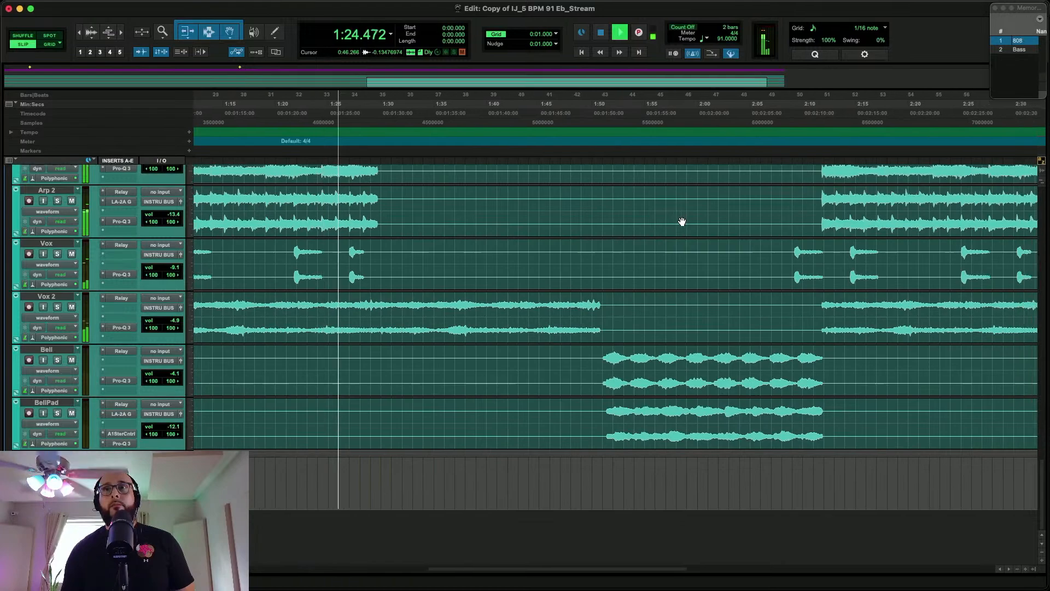
key("super+equal")
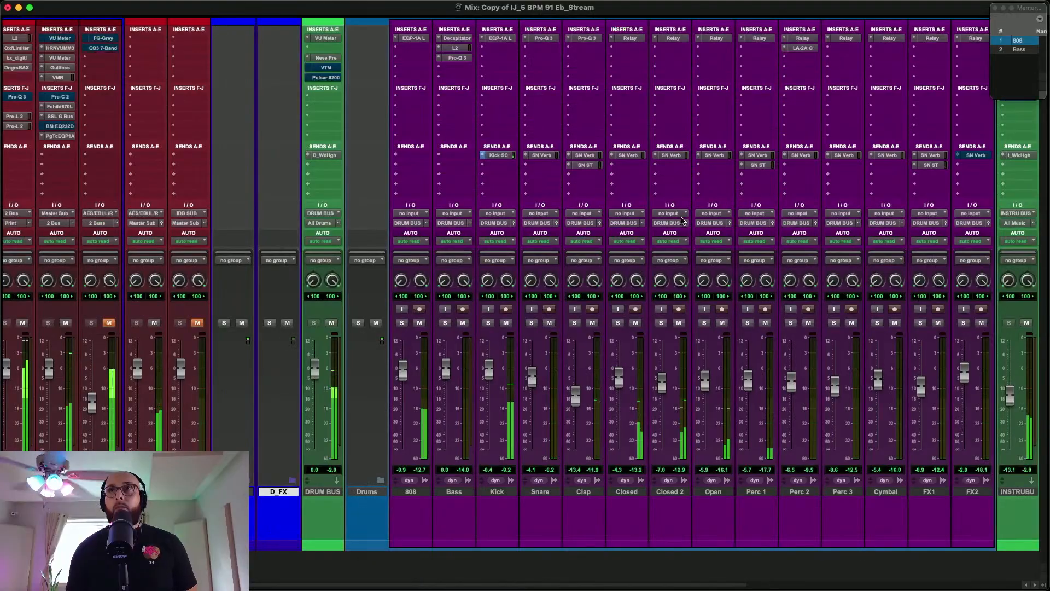
scroll(774, 158, "right", 5)
scroll(774, 158, "right", 5)
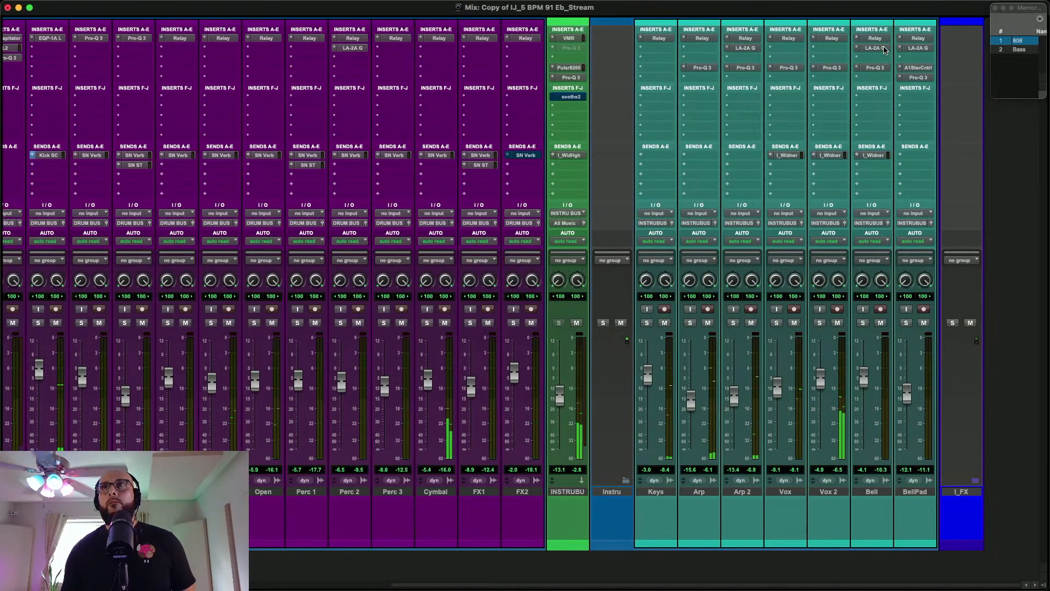
left_click(882, 48)
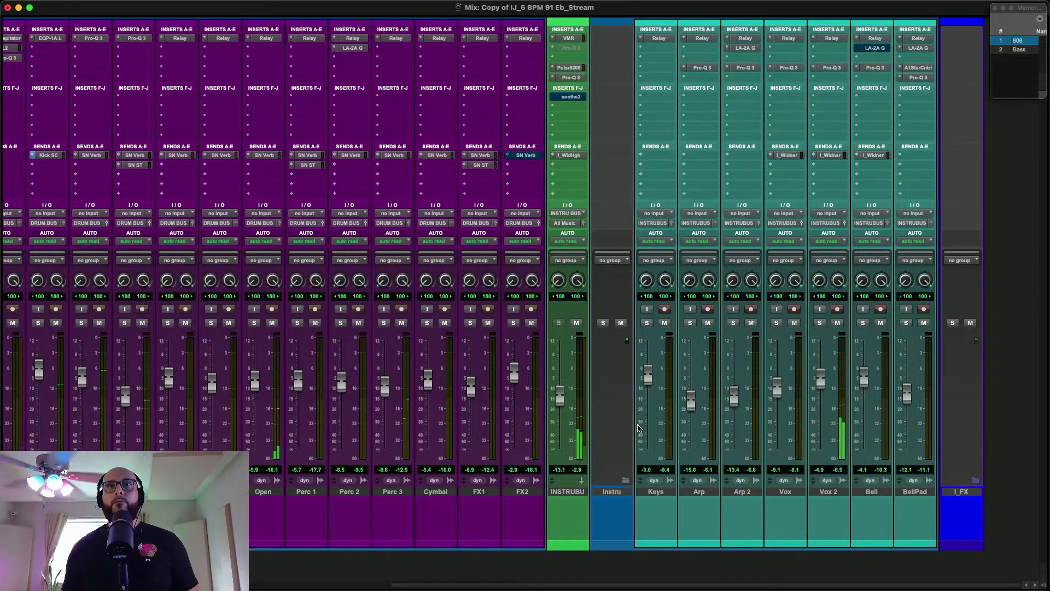
Set the timeline playback start at 1:28.953, near the end of the Arp clips, and return to the mixer
scroll(639, 429, "left", 1)
scroll(638, 428, "left", 1)
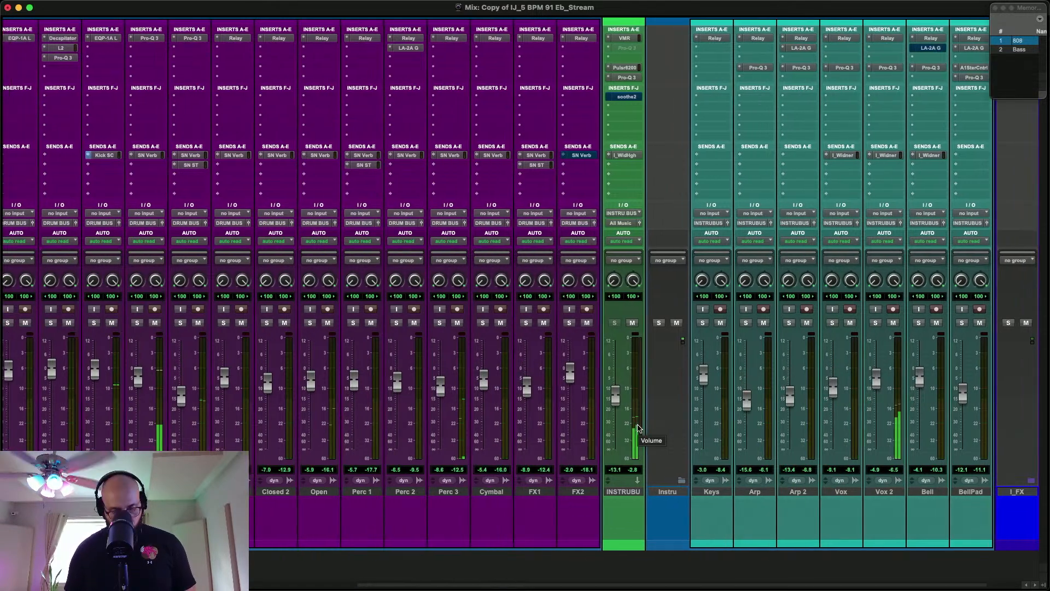
key("super+equal")
scroll(447, 450, "left", 5)
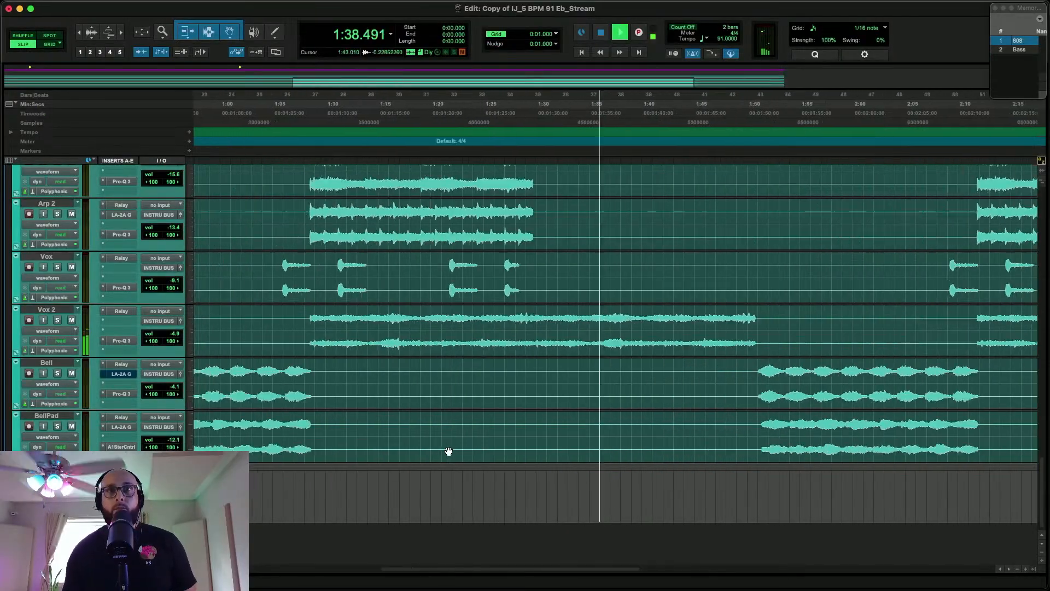
scroll(448, 450, "up", 5)
scroll(448, 450, "down", 5)
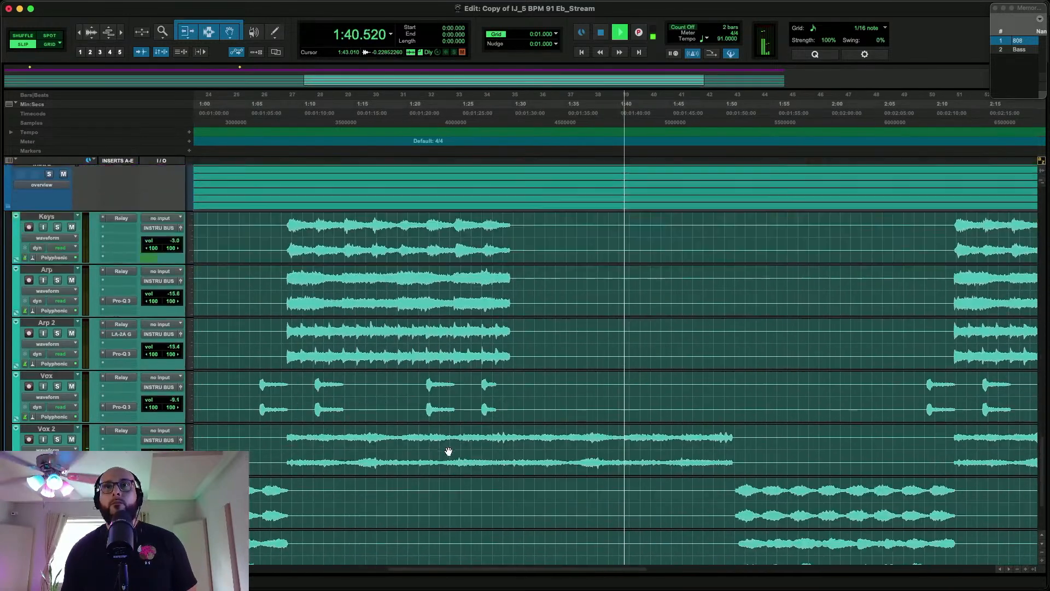
left_click(502, 402)
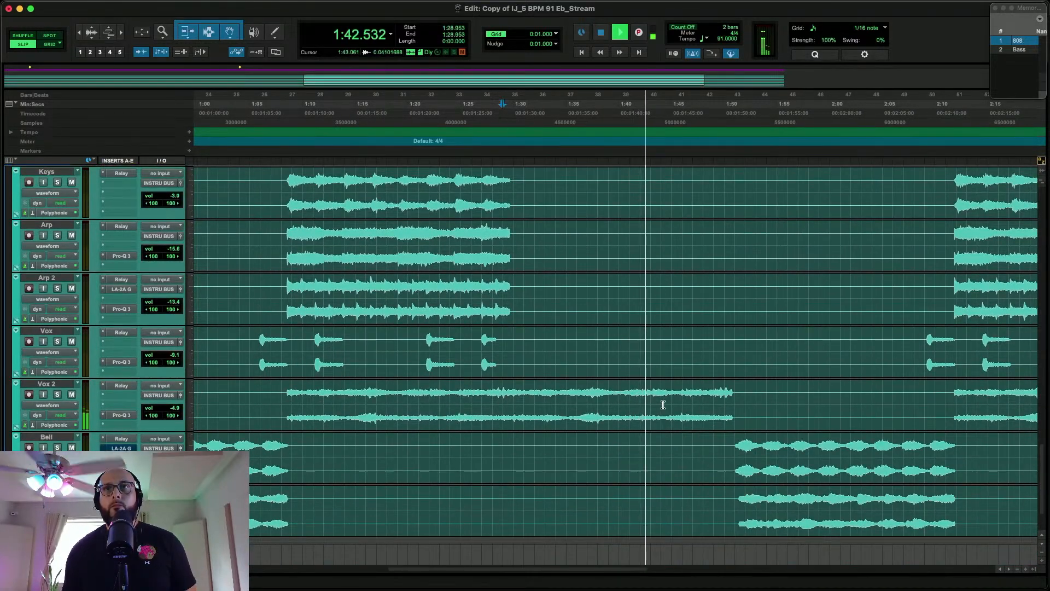
scroll(633, 427, "right", 2)
scroll(634, 427, "up", 5)
scroll(634, 428, "right", 7)
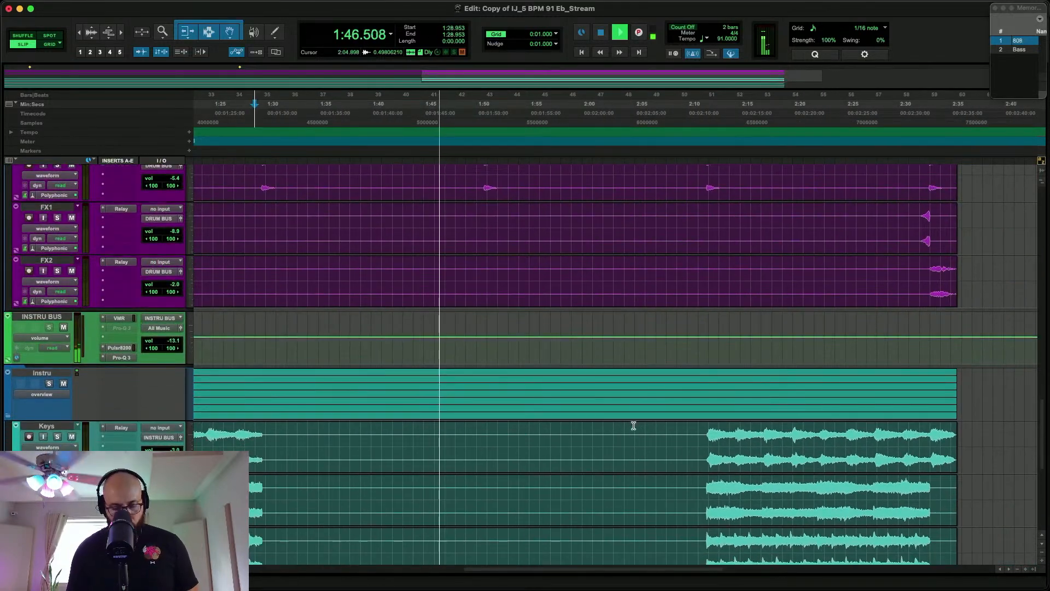
key("super+equal")
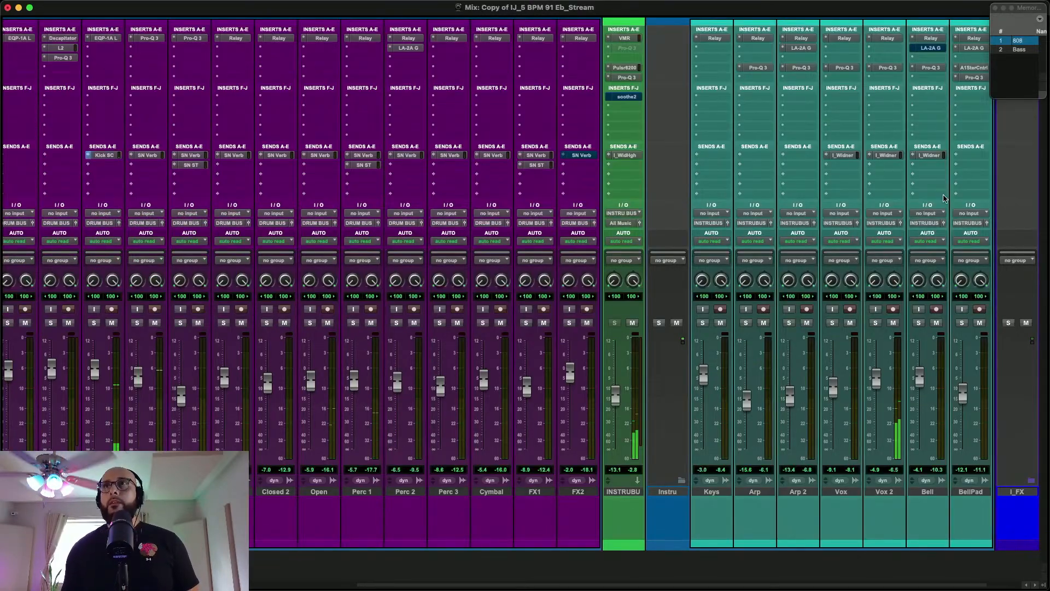
Take Bell's LA-2A compressor out of bypass and set the width in Bell's Relay to 12%
left_click(930, 47)
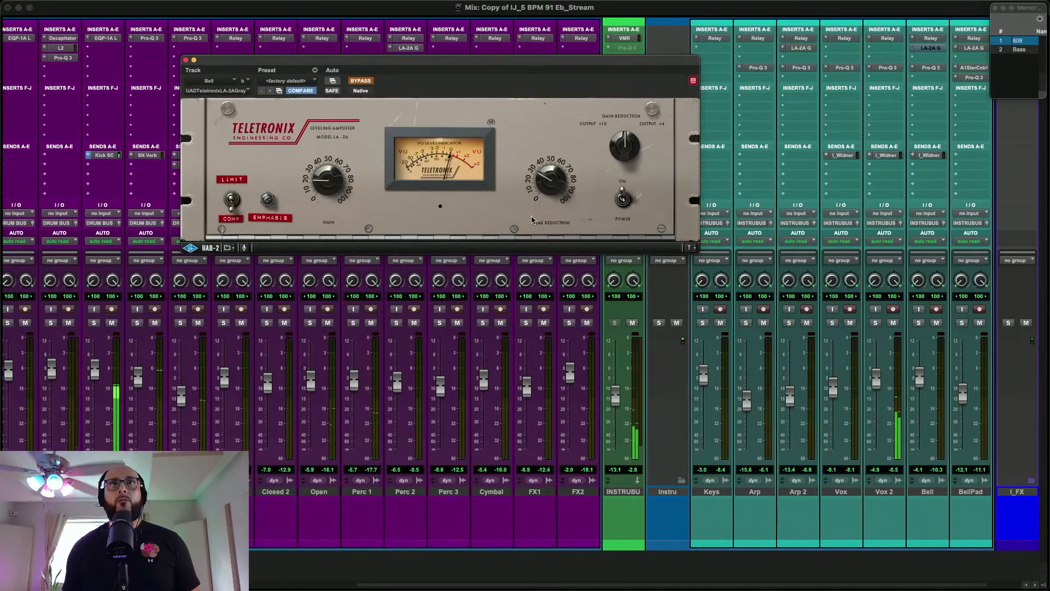
left_click(363, 82)
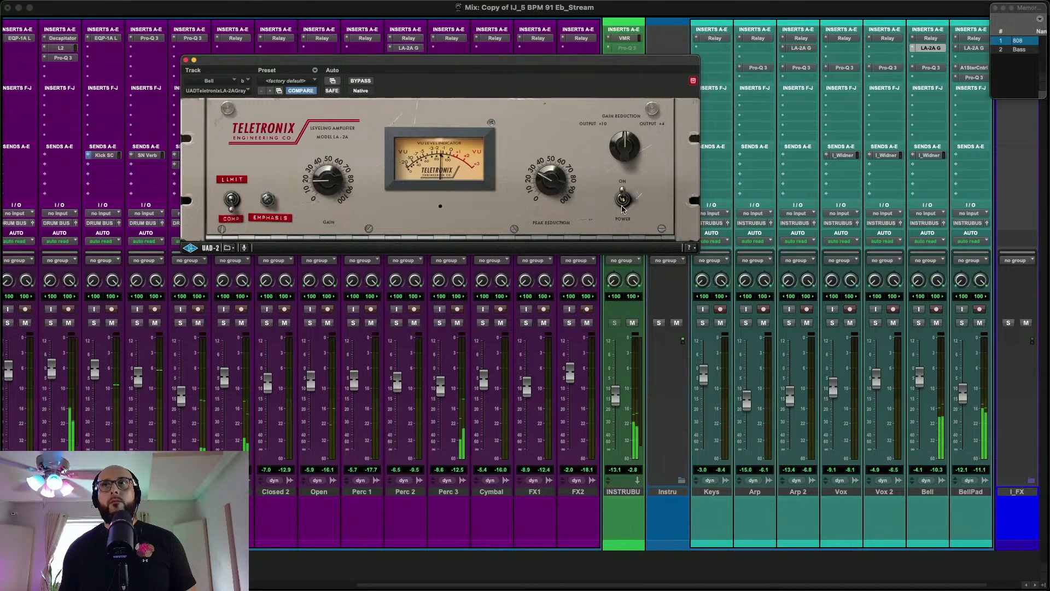
left_click(931, 38)
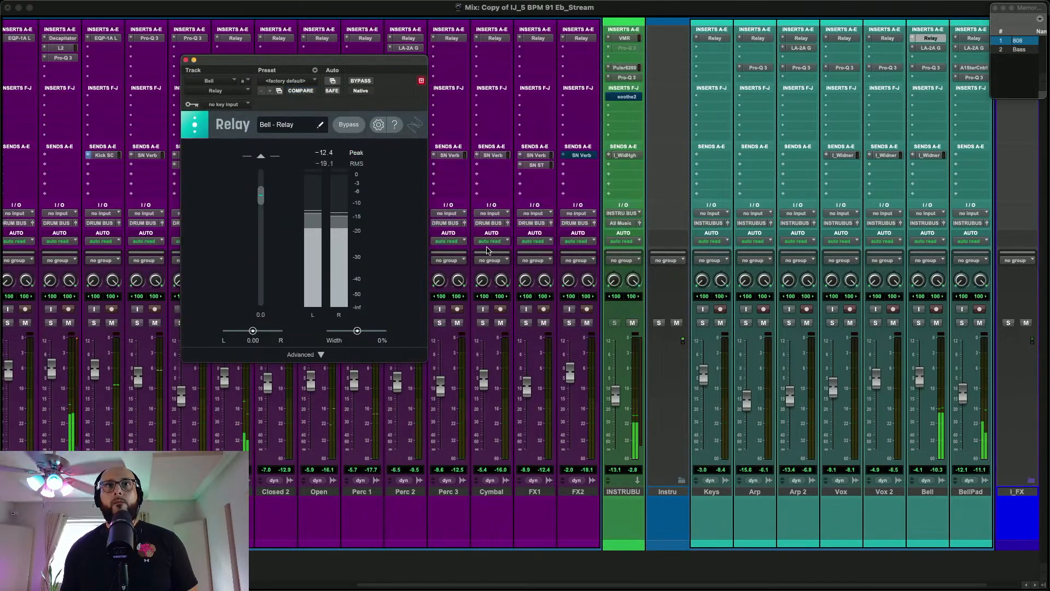
left_click_drag(358, 331, 358, 332)
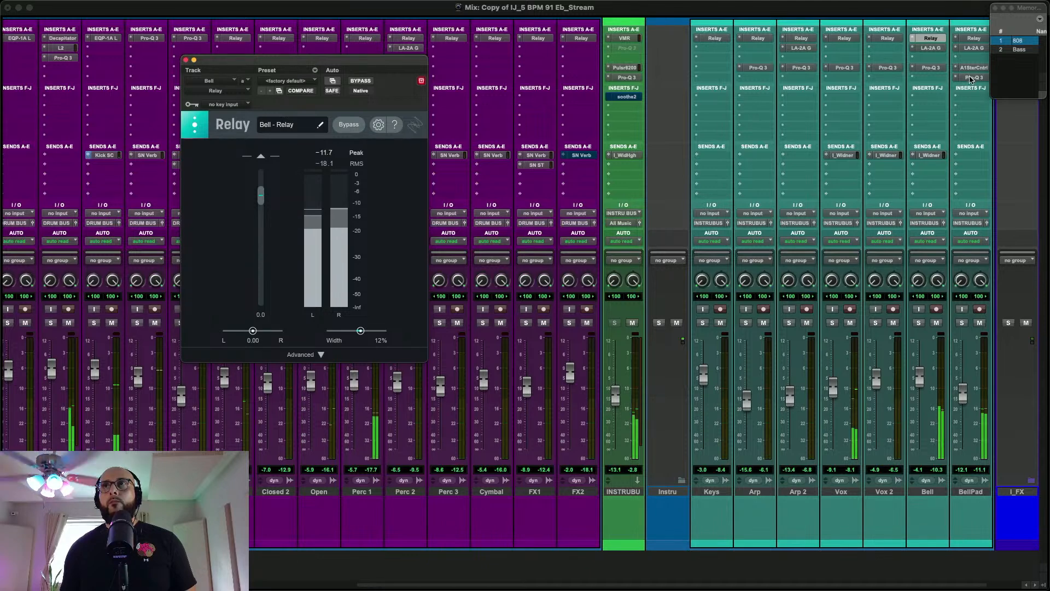
Copy Bell's I_Widner send to BellPad, set its level to -54.2 dB, and close the send and Relay windows
left_click(929, 156)
left_click_drag(929, 155, 967, 158)
left_click(967, 157)
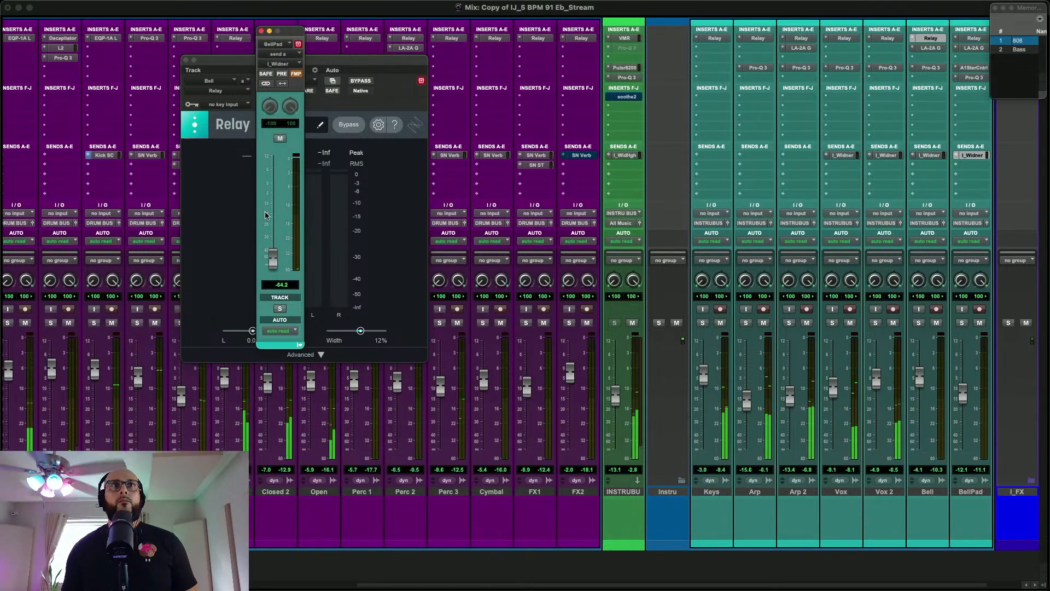
left_click_drag(273, 261, 273, 258)
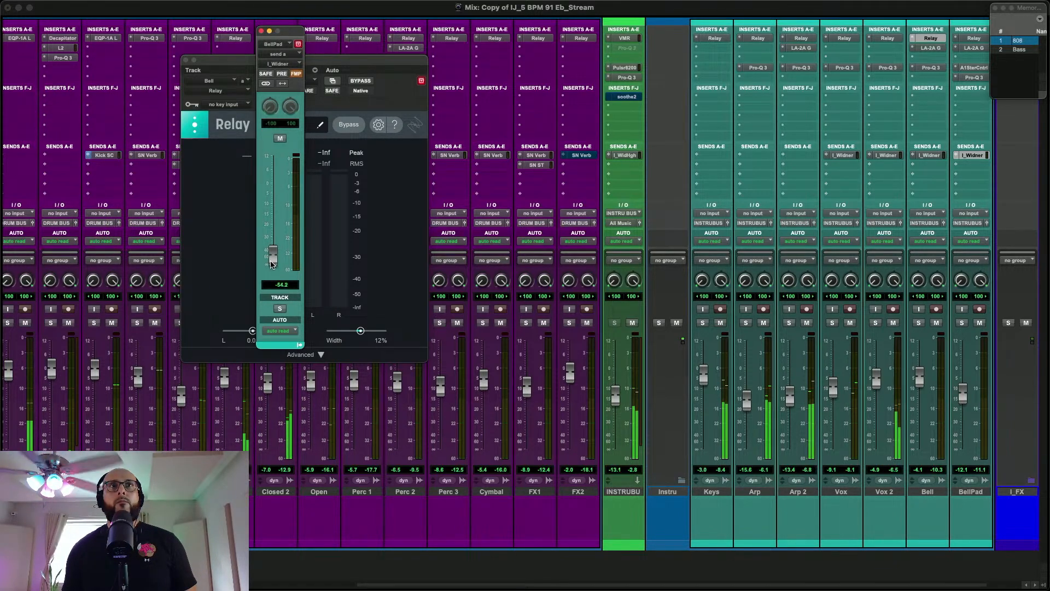
left_click(261, 32)
left_click(186, 60)
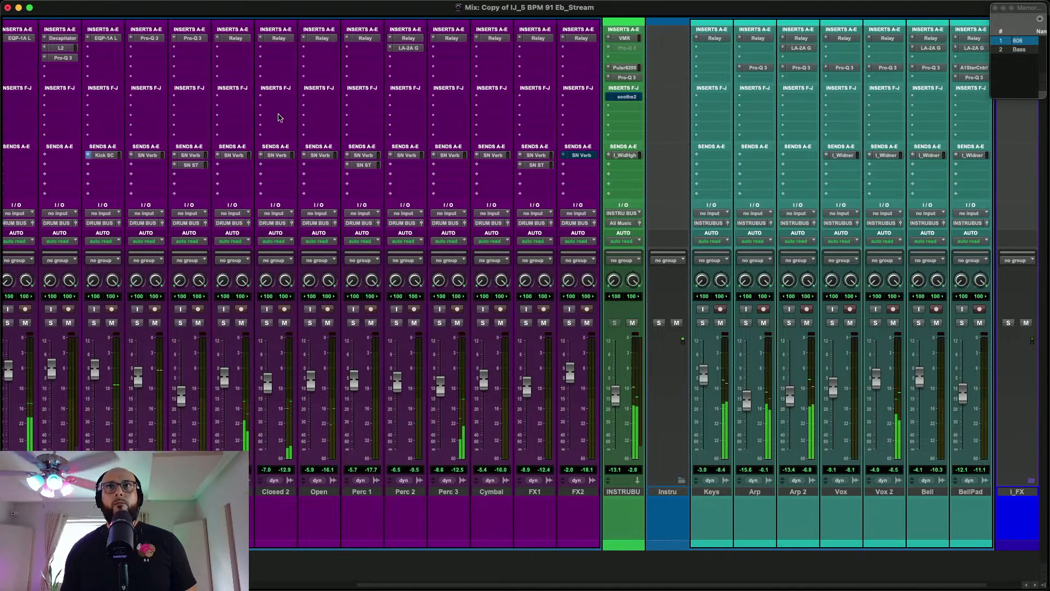
Check the Master's LUFS loudness in LEVELS through the end of the song, stop playback, and close the meter
scroll(278, 114, "left", 10)
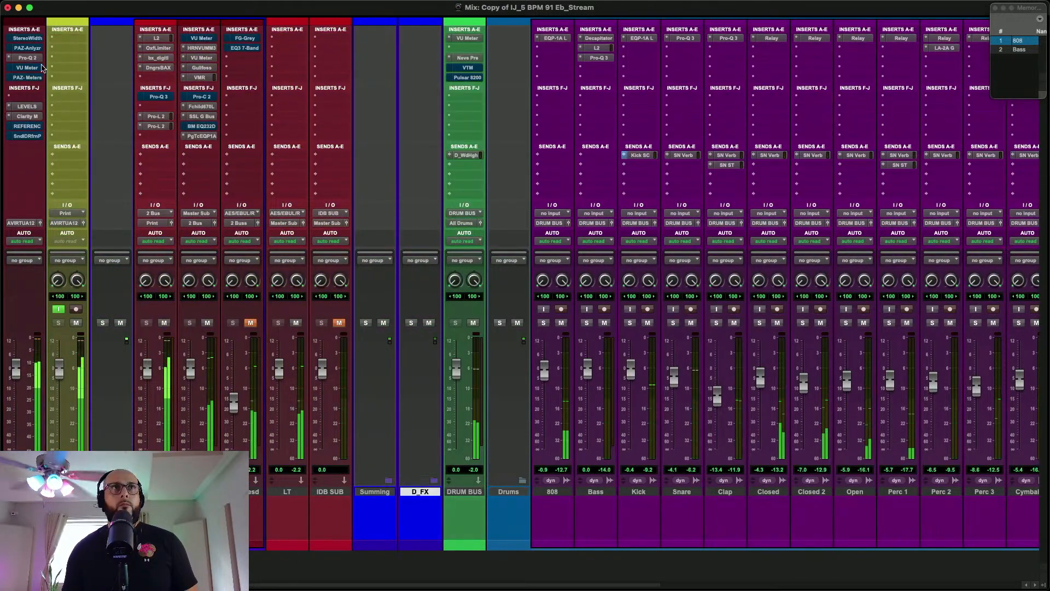
left_click(24, 106)
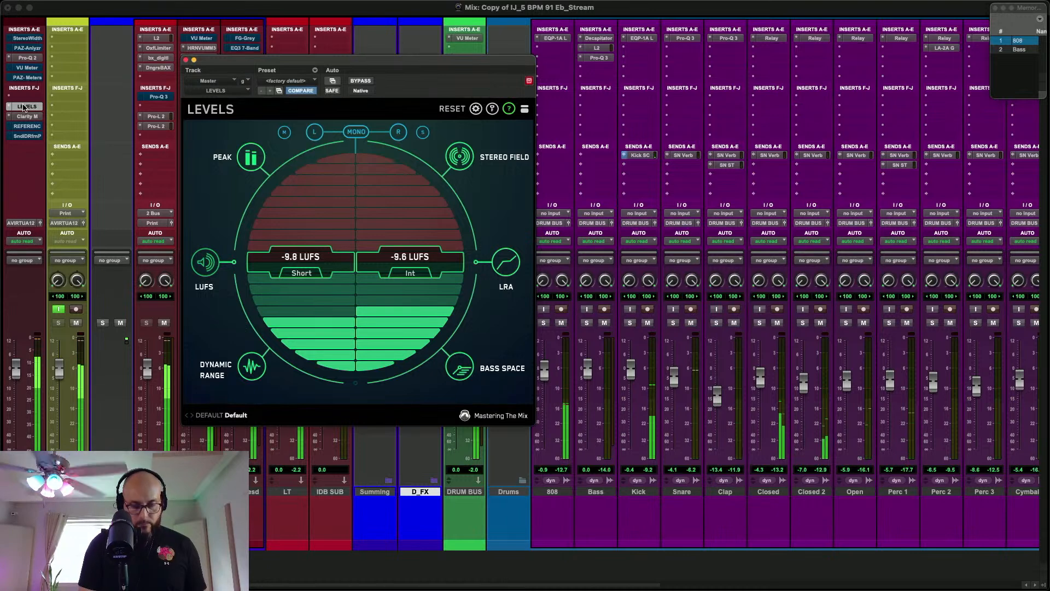
key("super+equal")
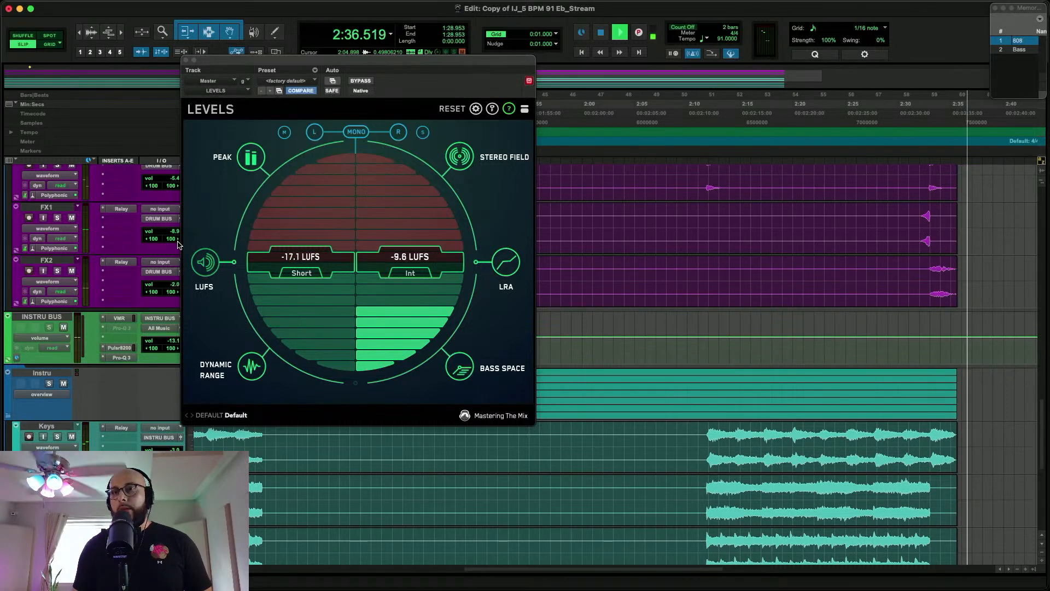
key("space")
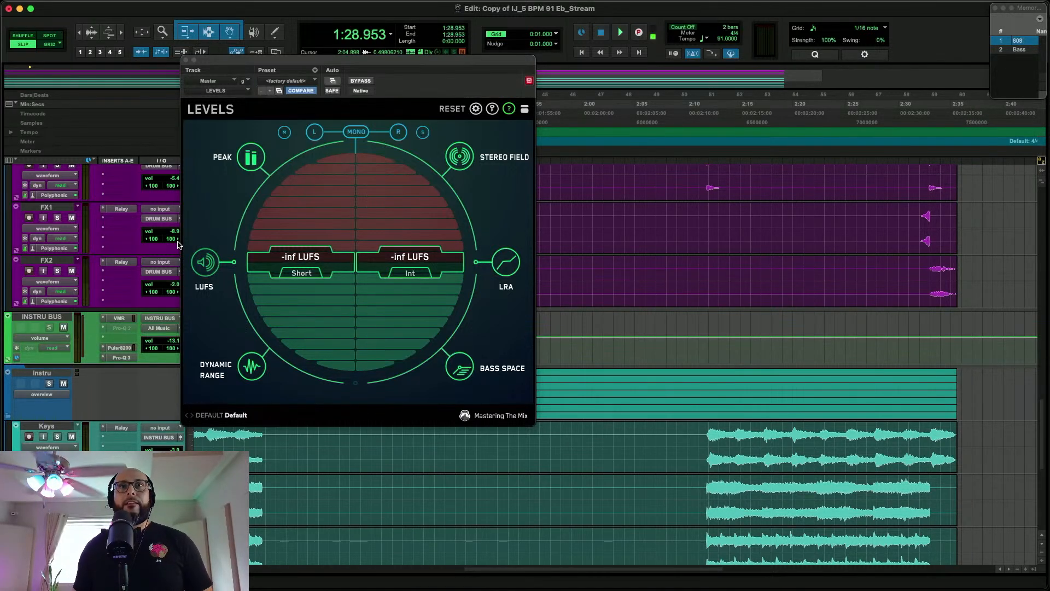
left_click(185, 60)
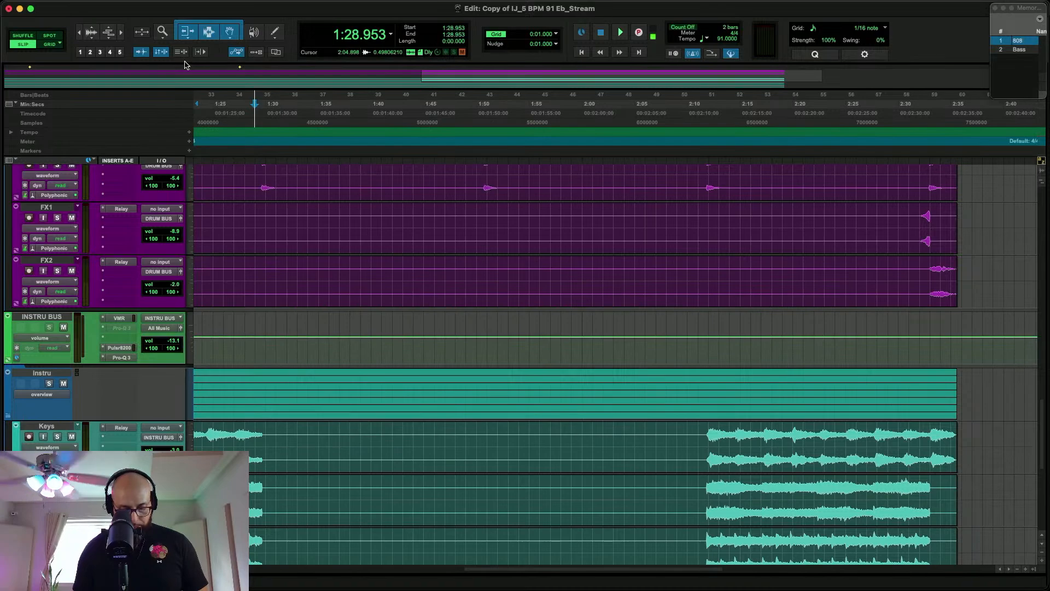
Place the edit cursor at 2:02.045 within the BellPad clip on the timeline
key("super+equal")
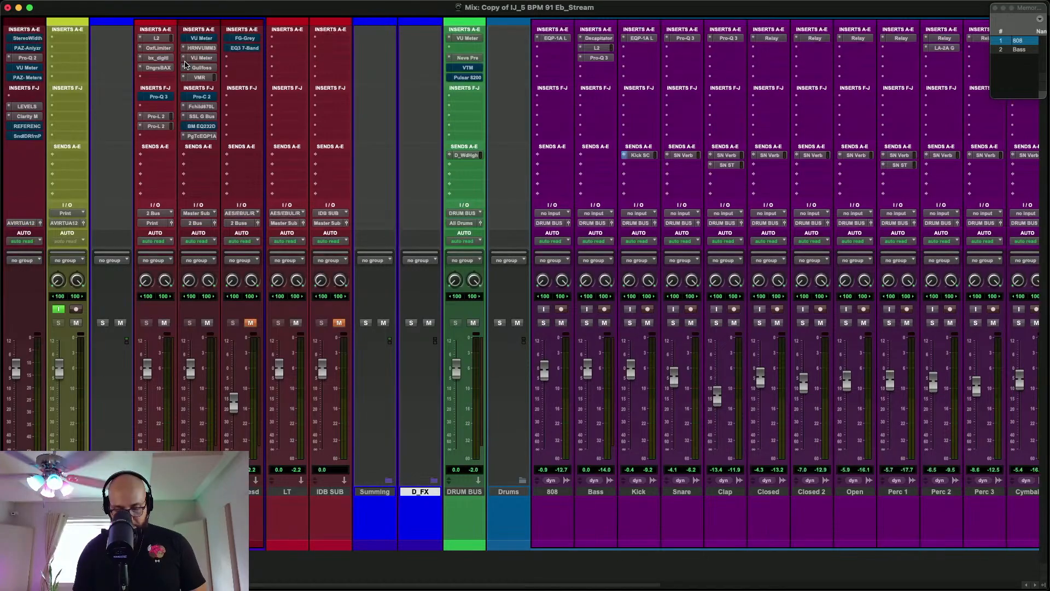
key("super+equal")
scroll(441, 197, "down", 10)
scroll(442, 196, "left", 1)
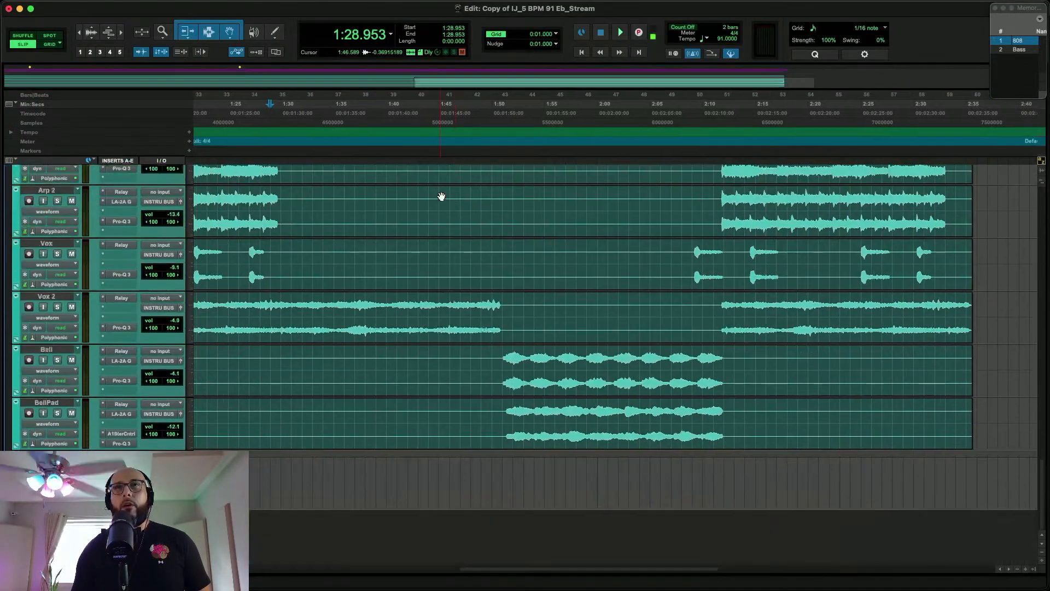
left_click(619, 408)
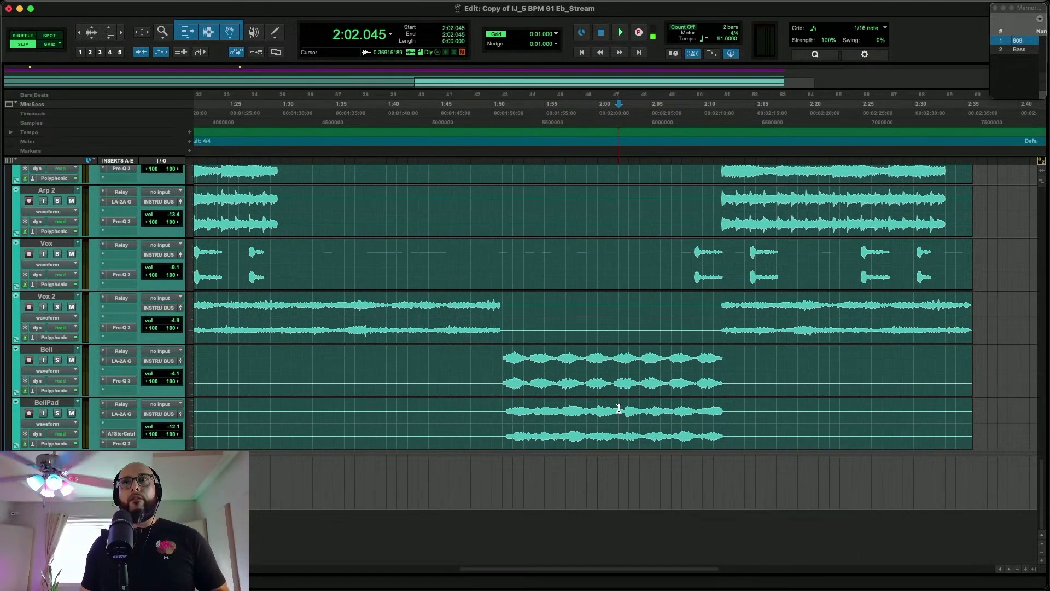
Look over the full song timeline, examining the drum tracks, buses and master tracks
scroll(619, 407, "up", 20)
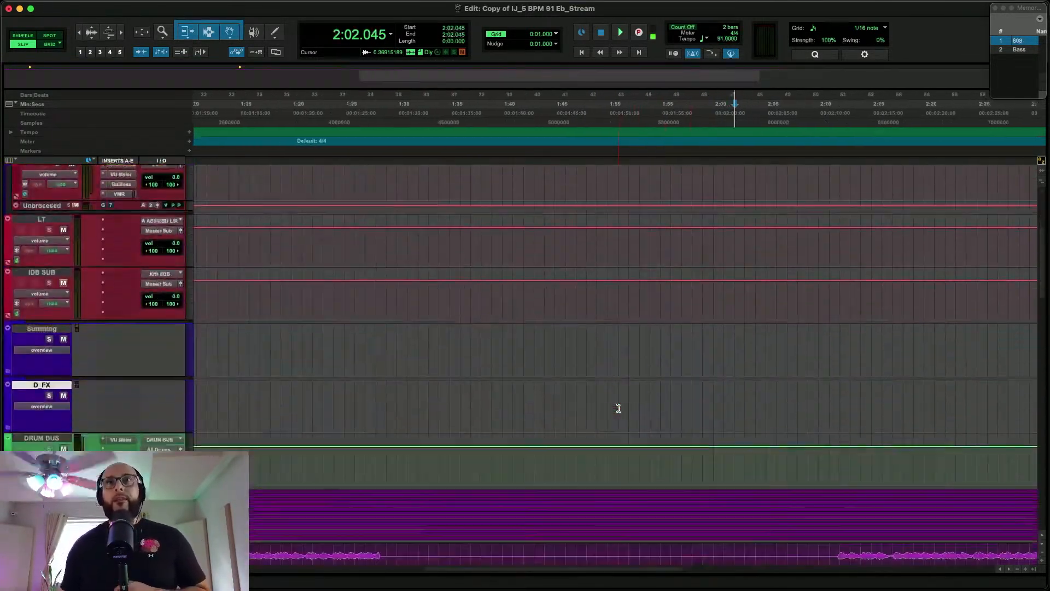
scroll(618, 408, "left", 2)
scroll(619, 408, "down", 3)
scroll(619, 407, "left", 2)
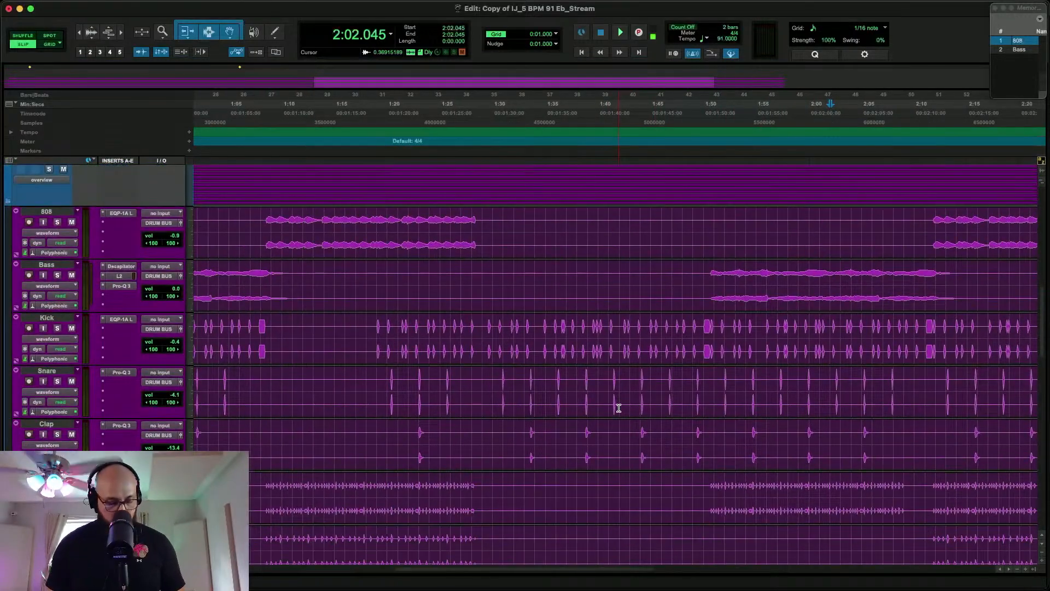
scroll(619, 408, "down", 4)
scroll(619, 408, "up", 15)
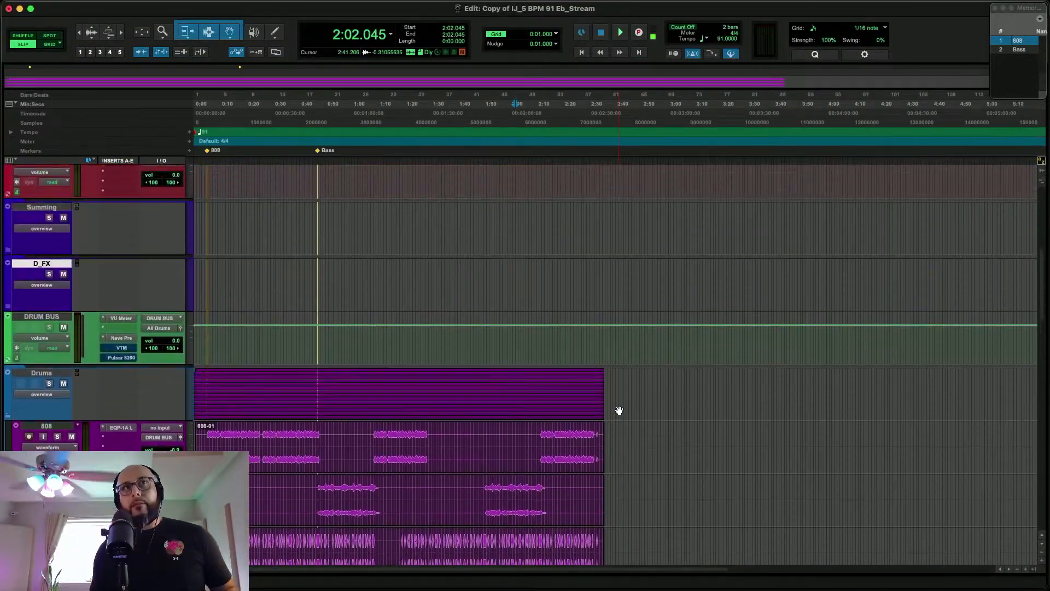
scroll(619, 410, "up", 2)
scroll(619, 410, "up", 8)
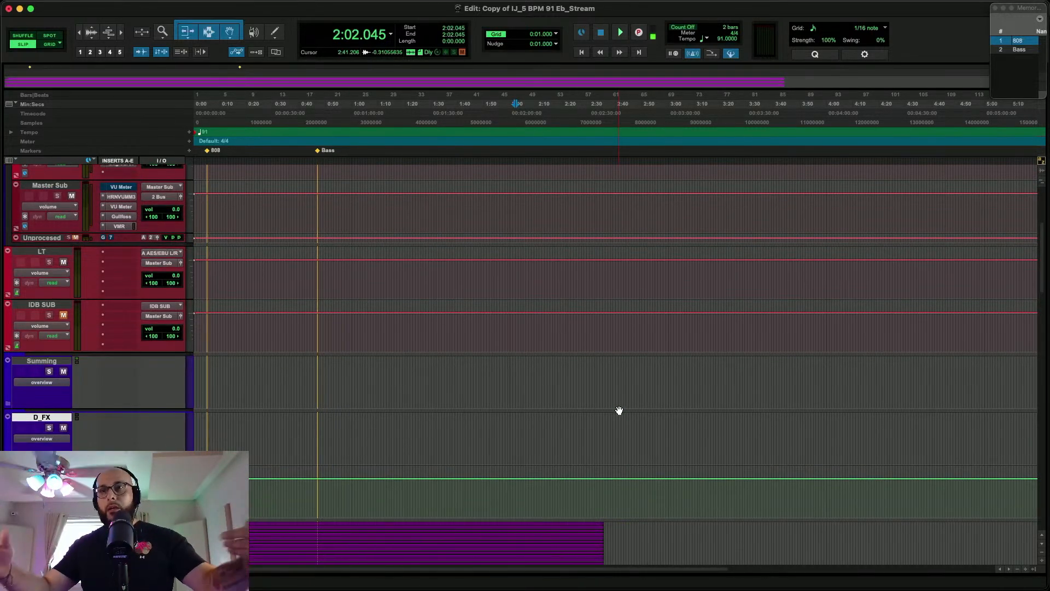
scroll(619, 410, "up", 10)
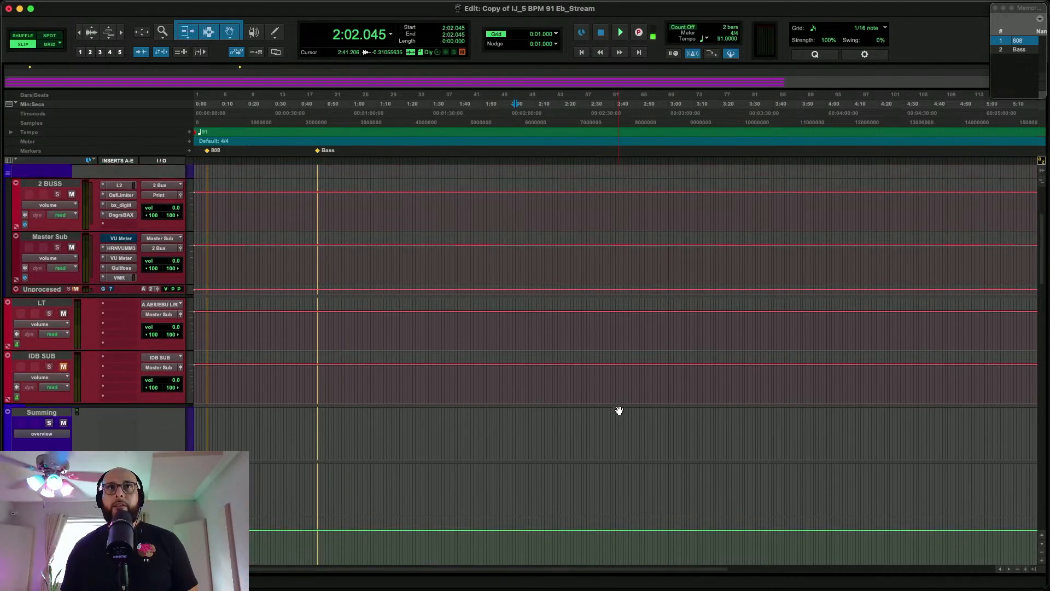
Select an empty range of about 10 seconds from 3:21.870 on the print track and return to the mixer
left_click_drag(725, 249, 752, 235)
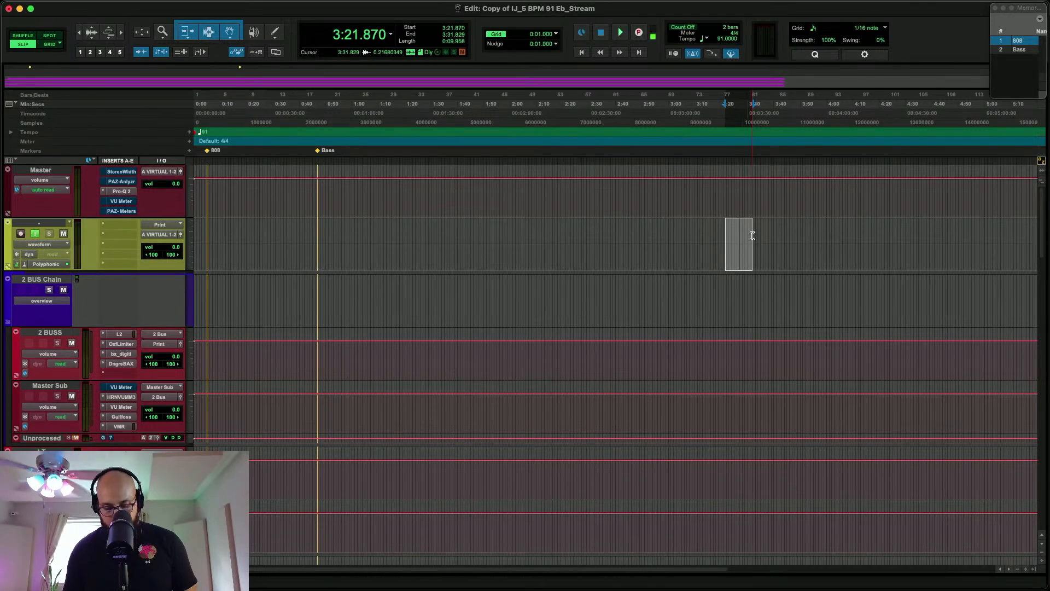
key("Down")
key("super+equal")
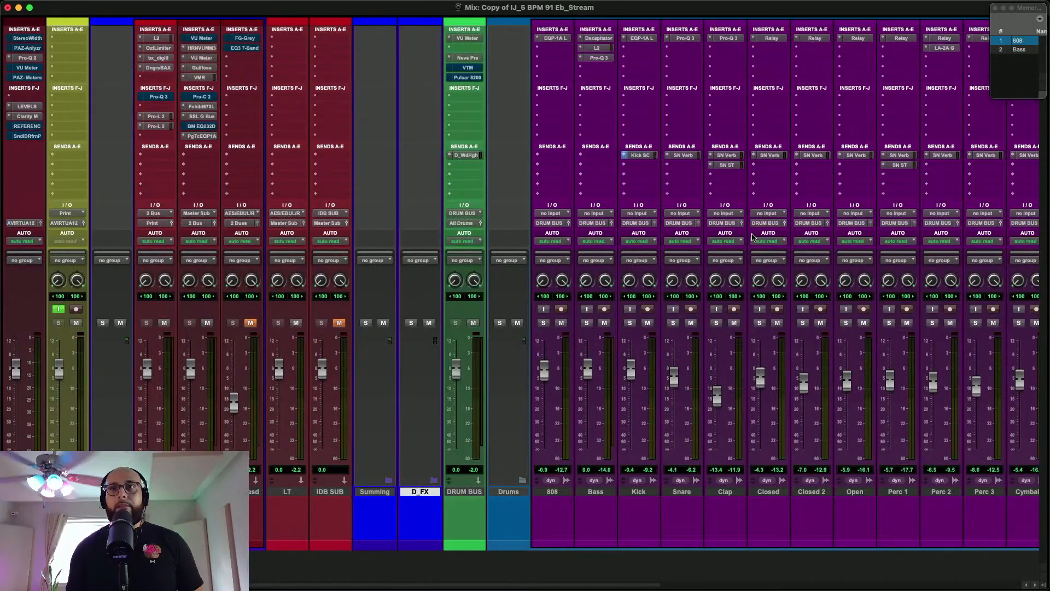